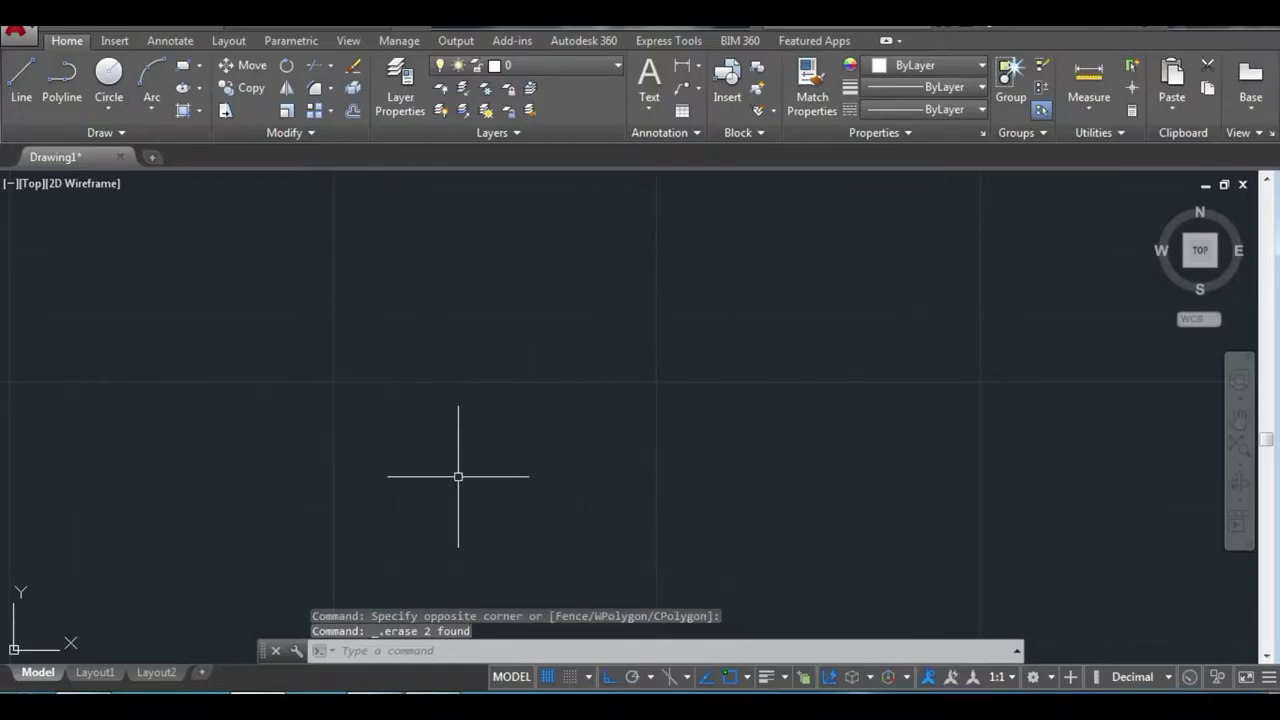
Draw a vertical construction line crossing the horizontal reference line.
type("l")
key("Return")
left_click(458, 477)
left_click(451, 416)
left_click(449, 411)
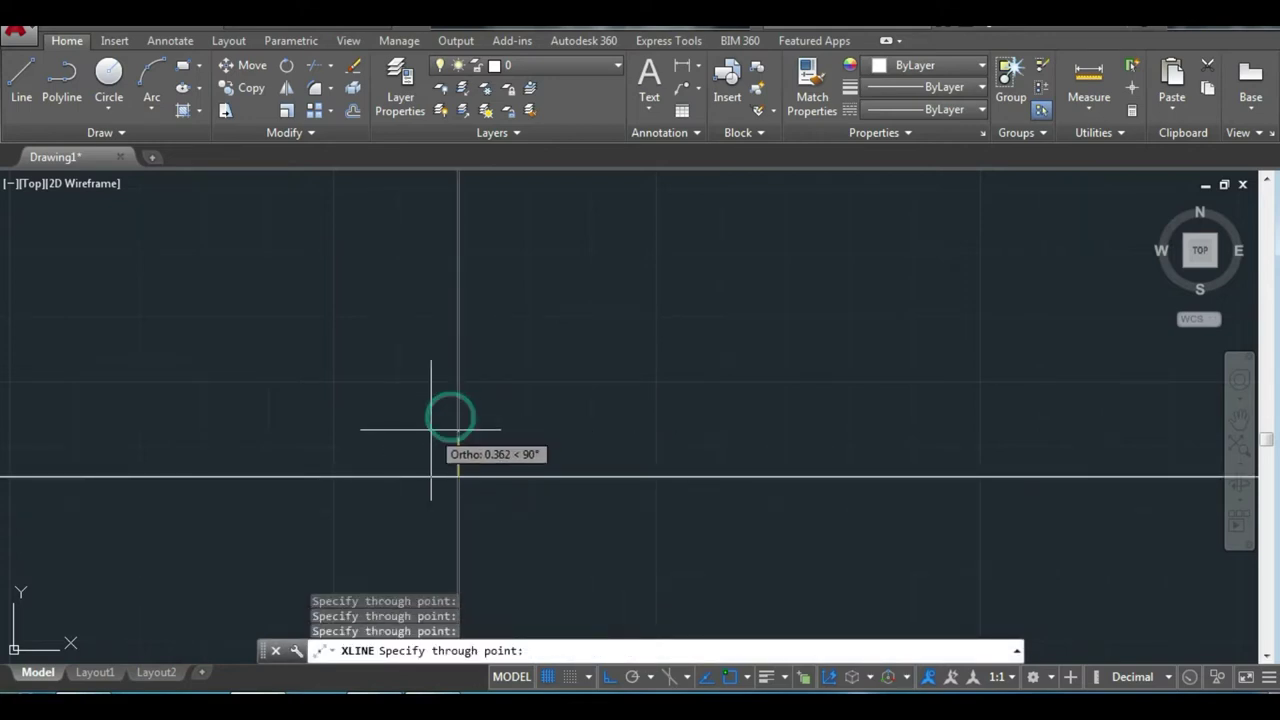
key("Escape")
left_click(459, 426)
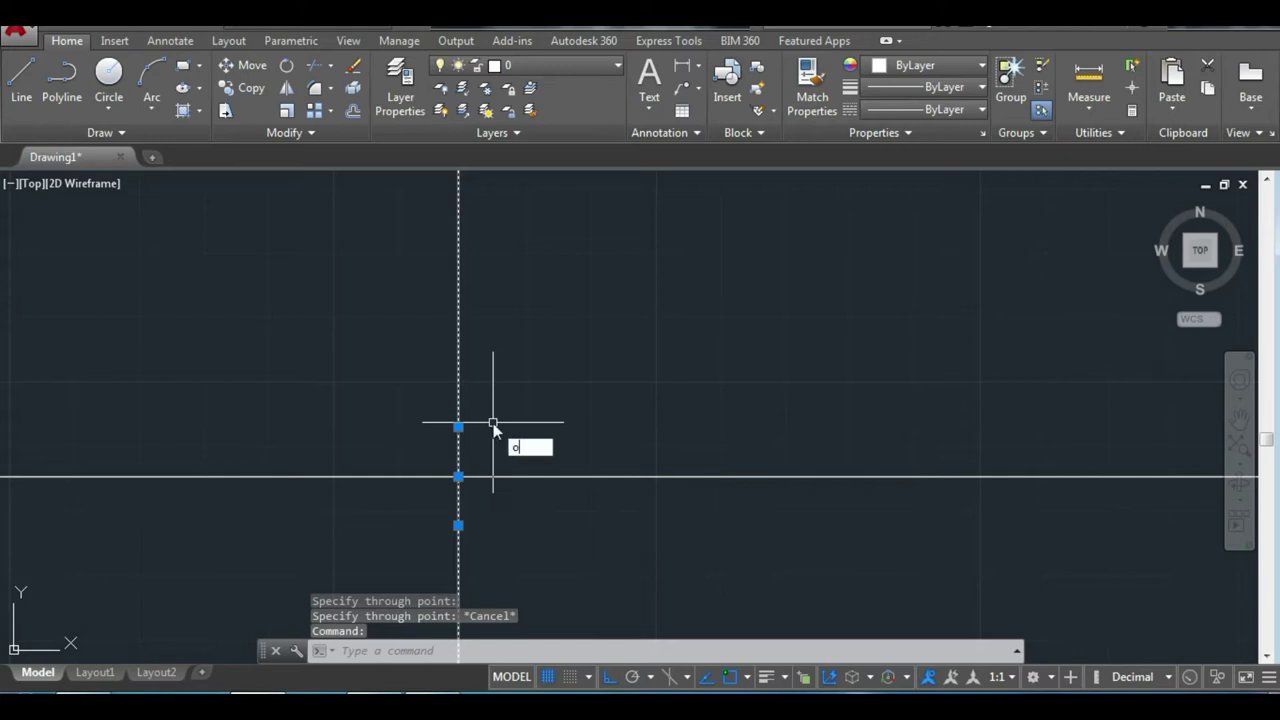
key("Return")
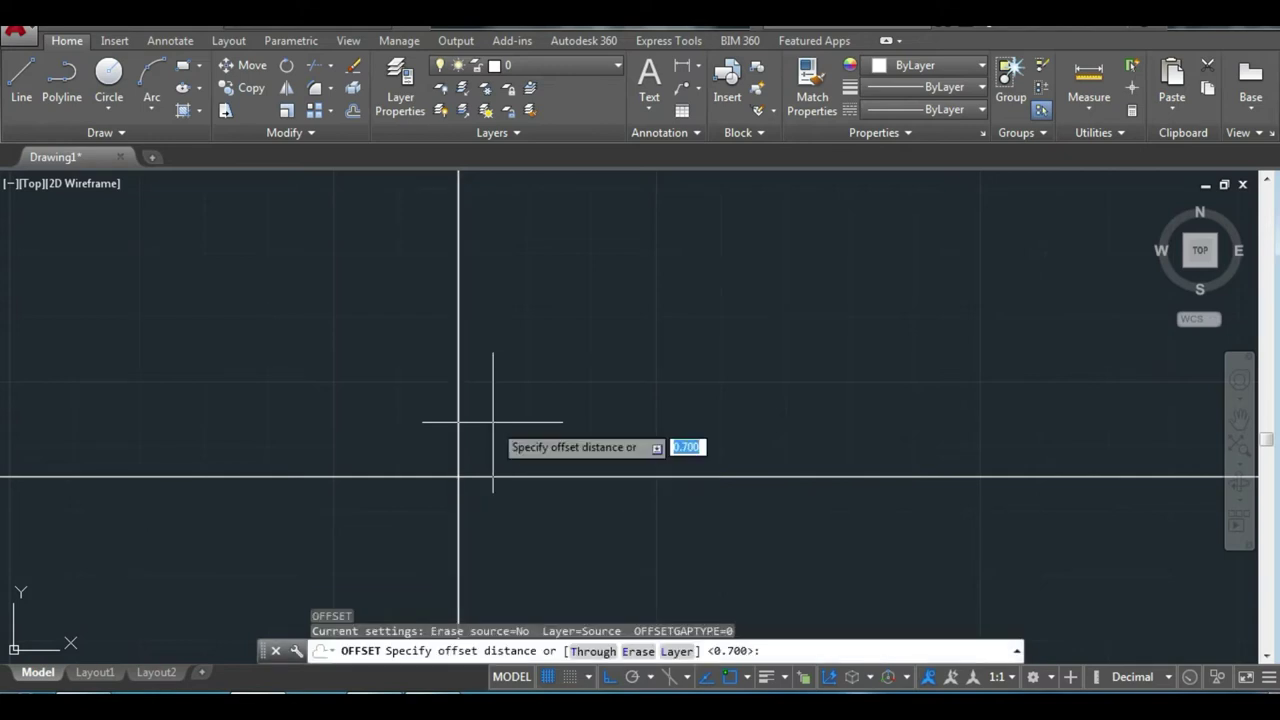
Offset vertical lines to the right at .700, .350 and .450 spacing.
type(".700")
key("Return")
left_click(493, 423)
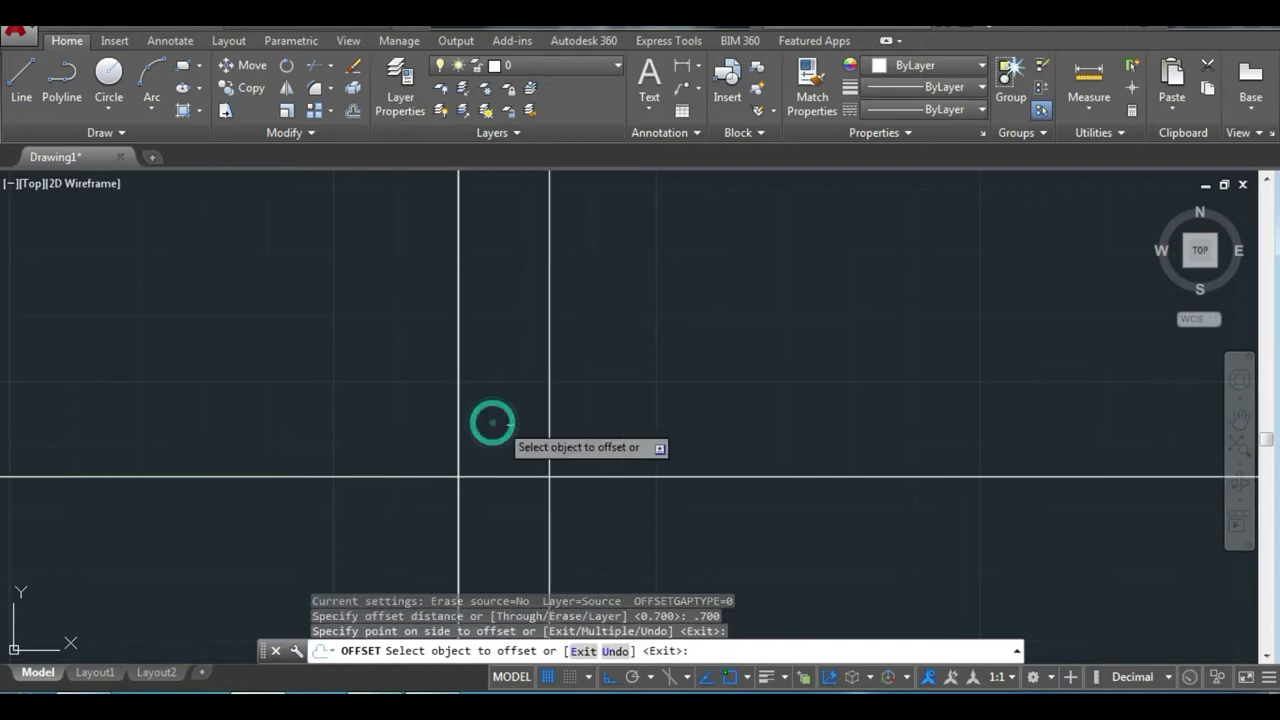
left_click(549, 408)
type(".35")
key("Return")
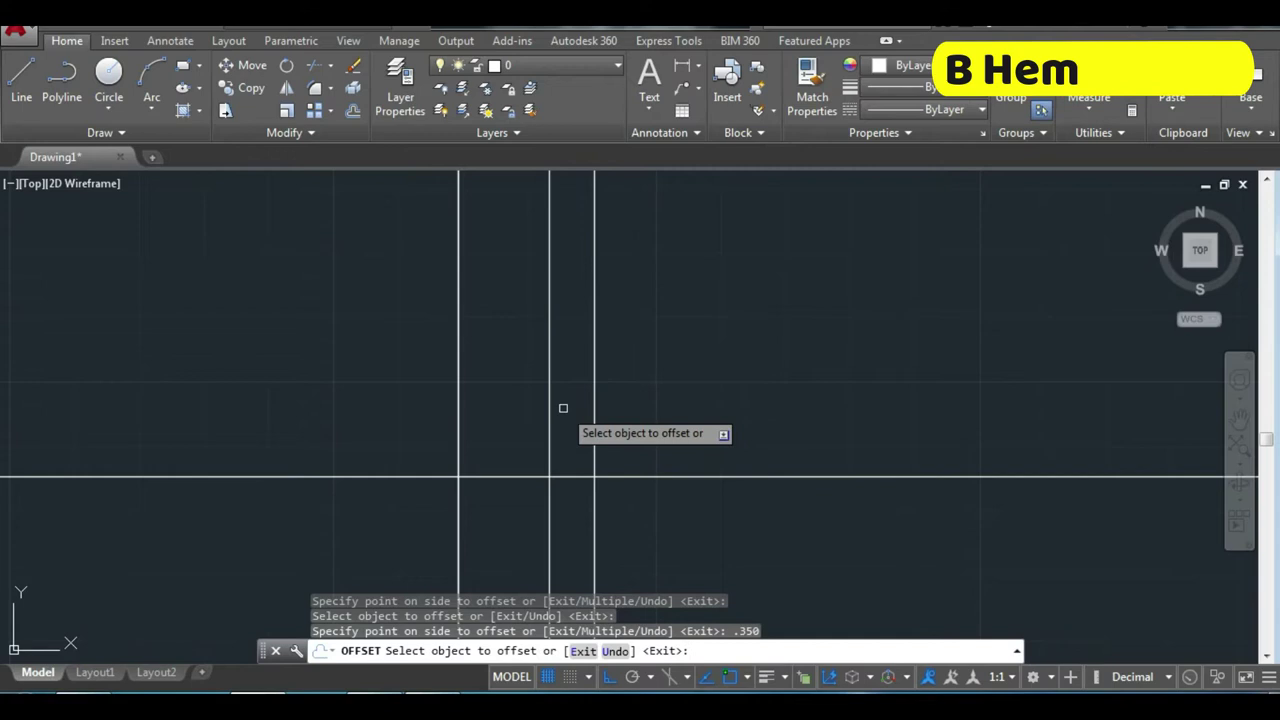
left_click(594, 398)
type(".45")
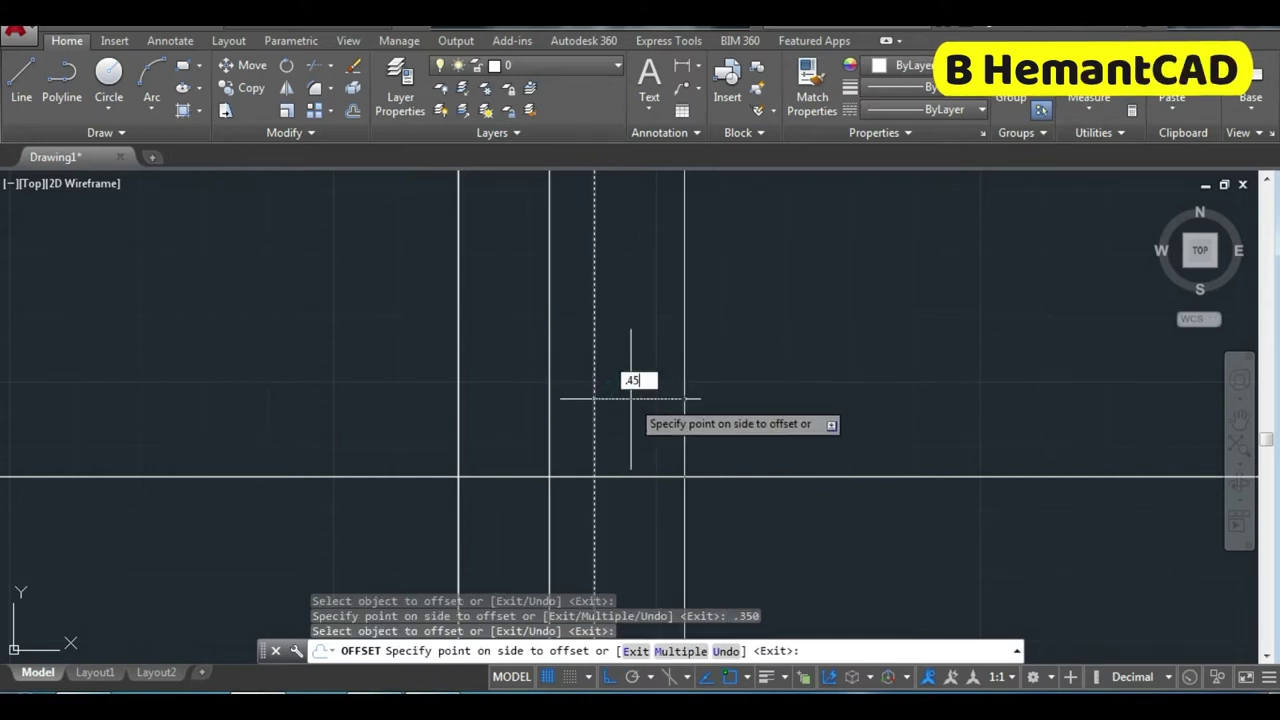
key("Return")
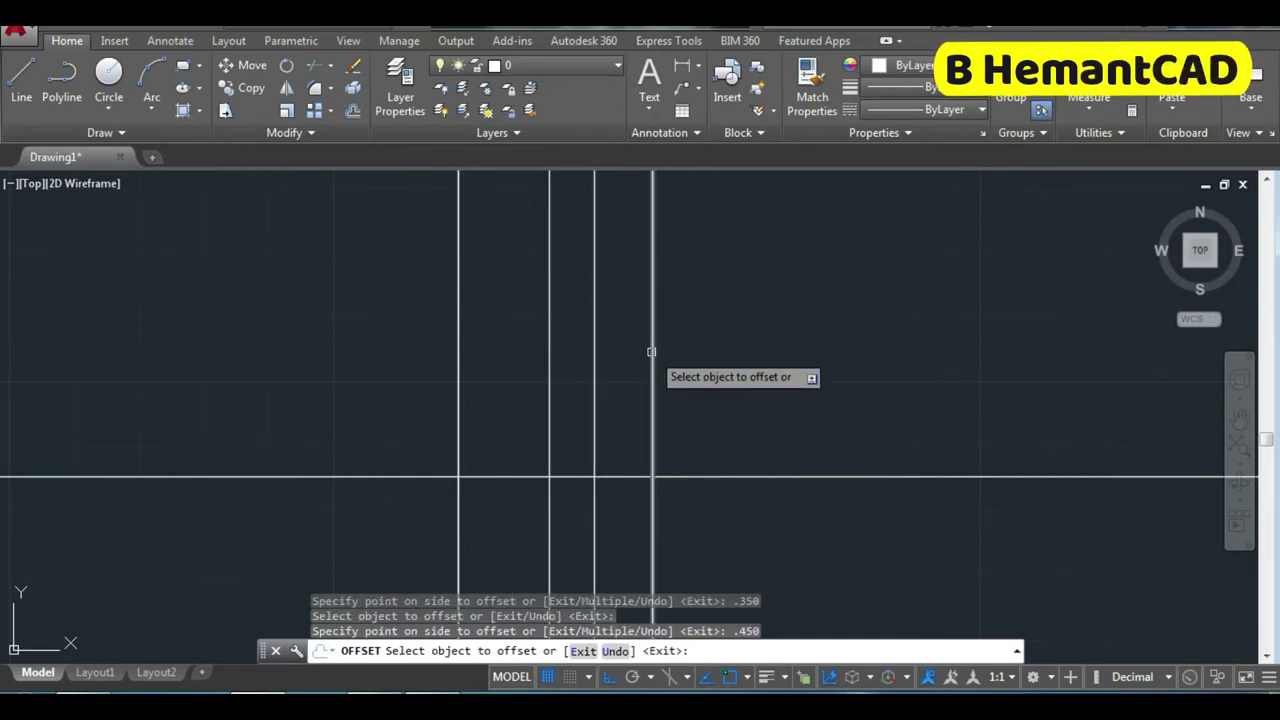
left_click(653, 365)
Add three more vertical offsets to the right at .350, .450 and .350.
type(".35")
key("Return")
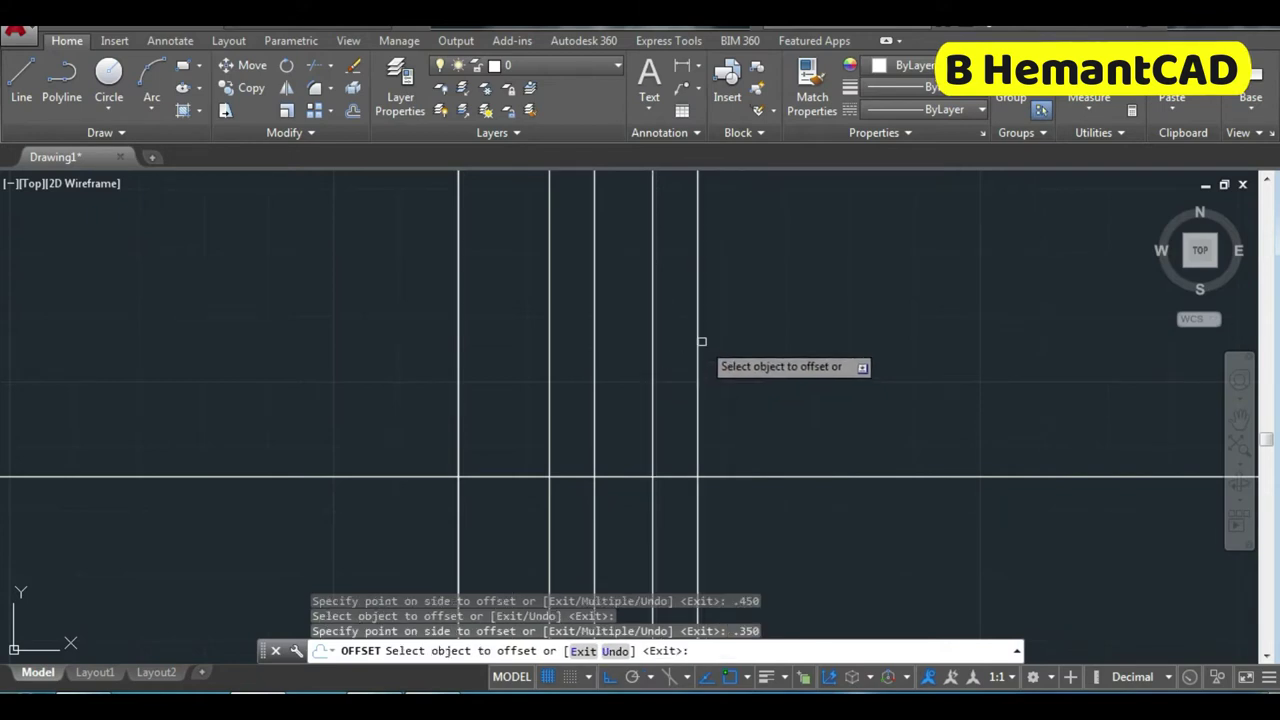
left_click(700, 348)
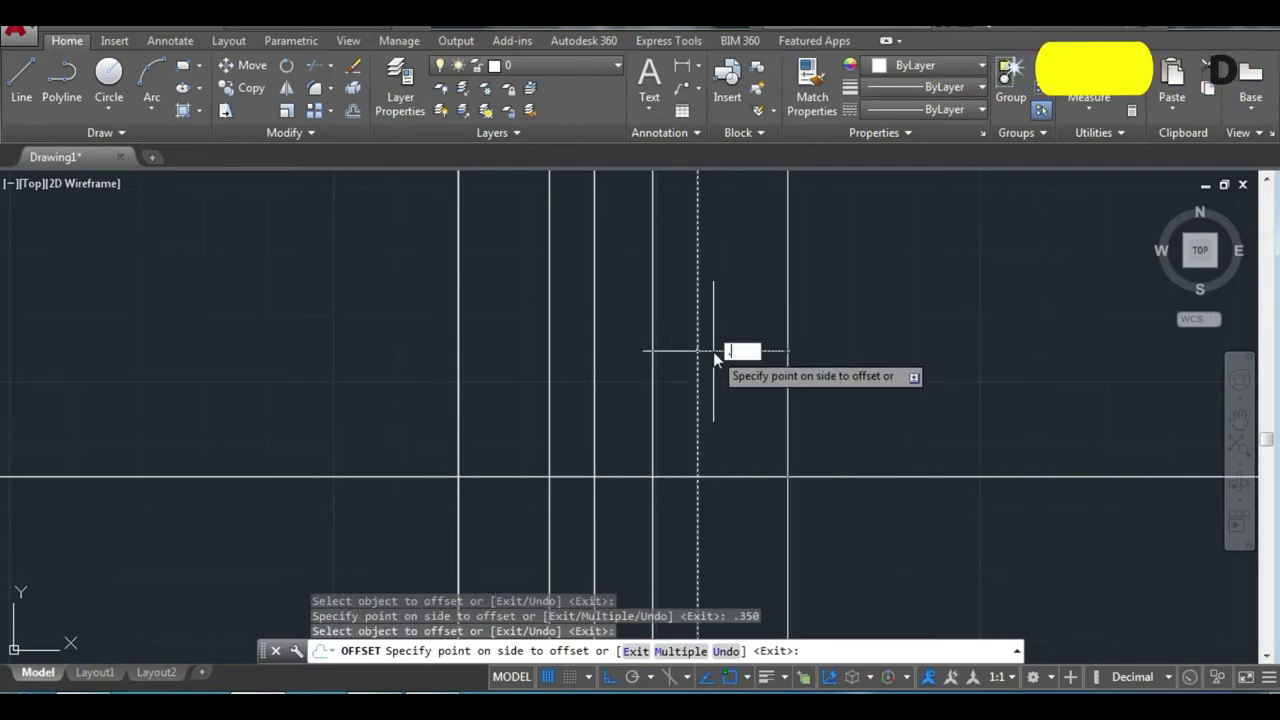
type(".450")
key("Return")
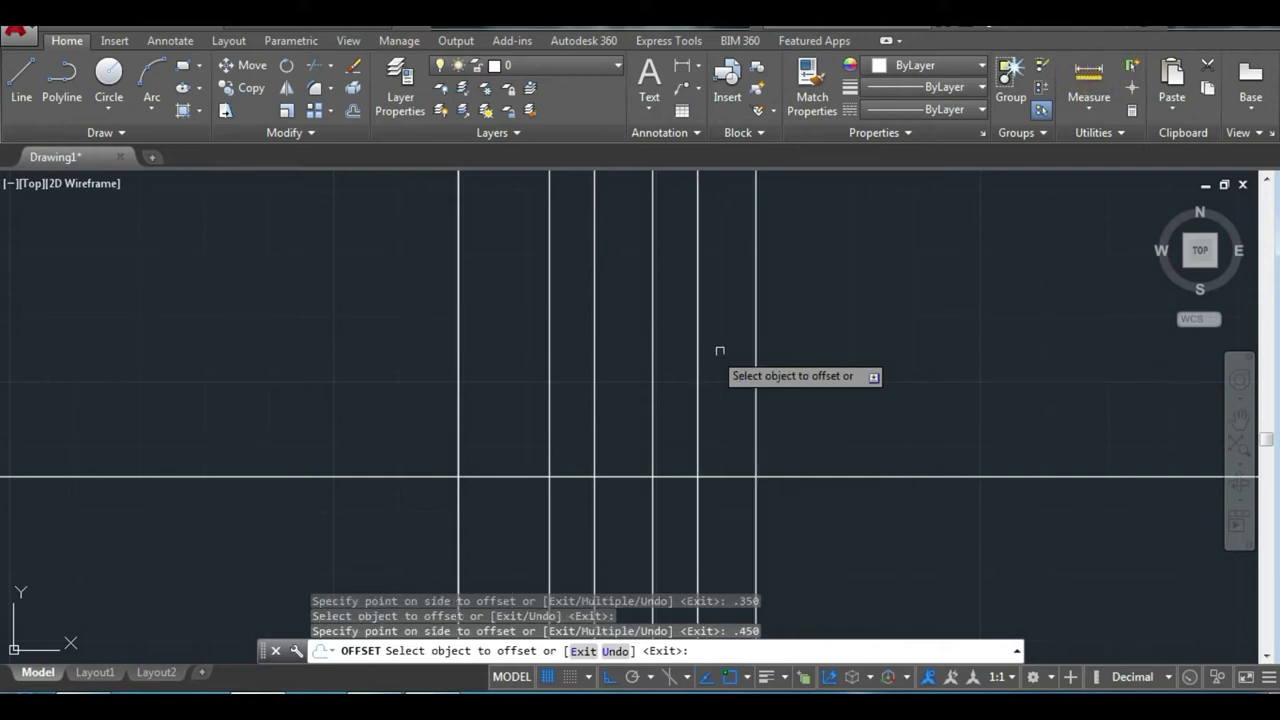
left_click(754, 321)
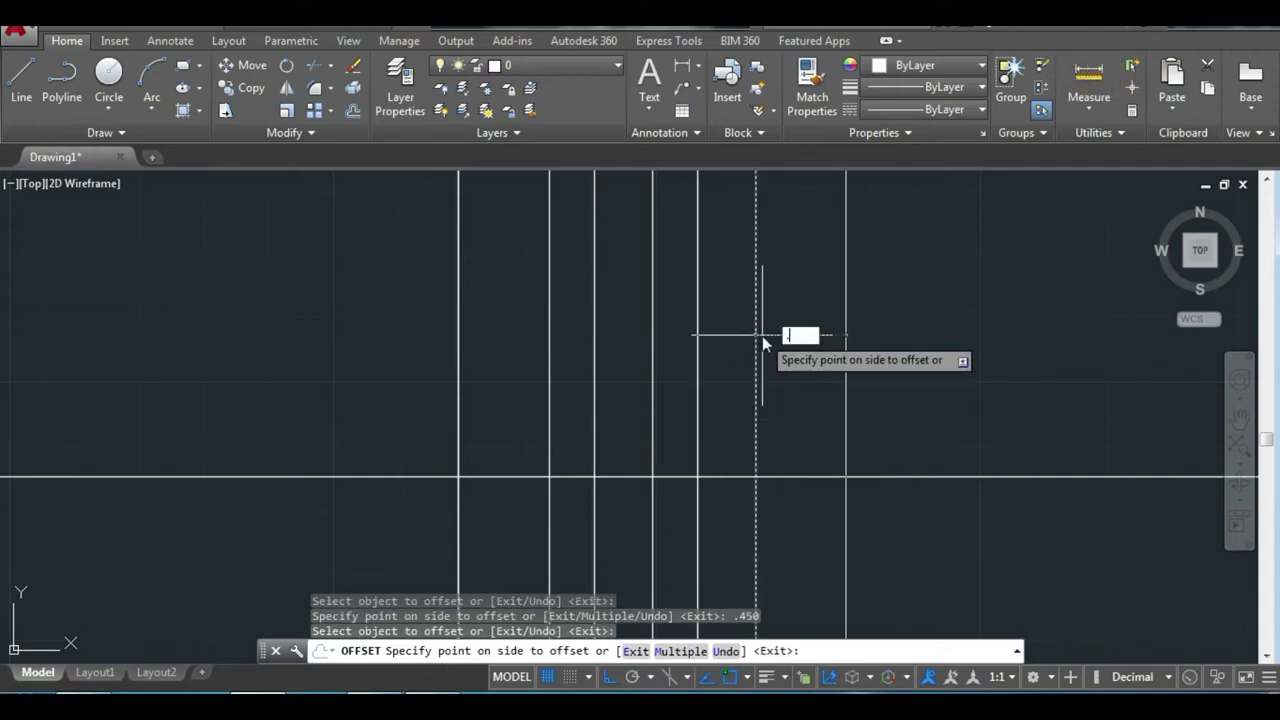
type(".350")
key("Return")
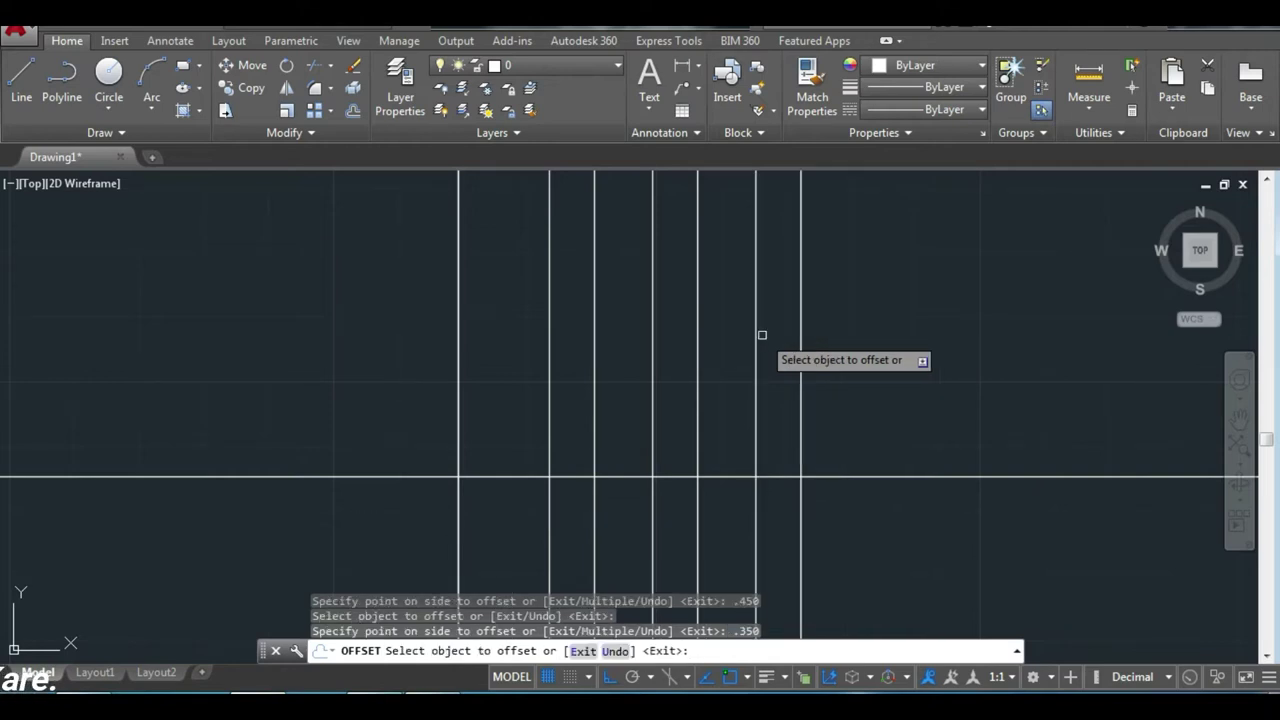
right_click(866, 363)
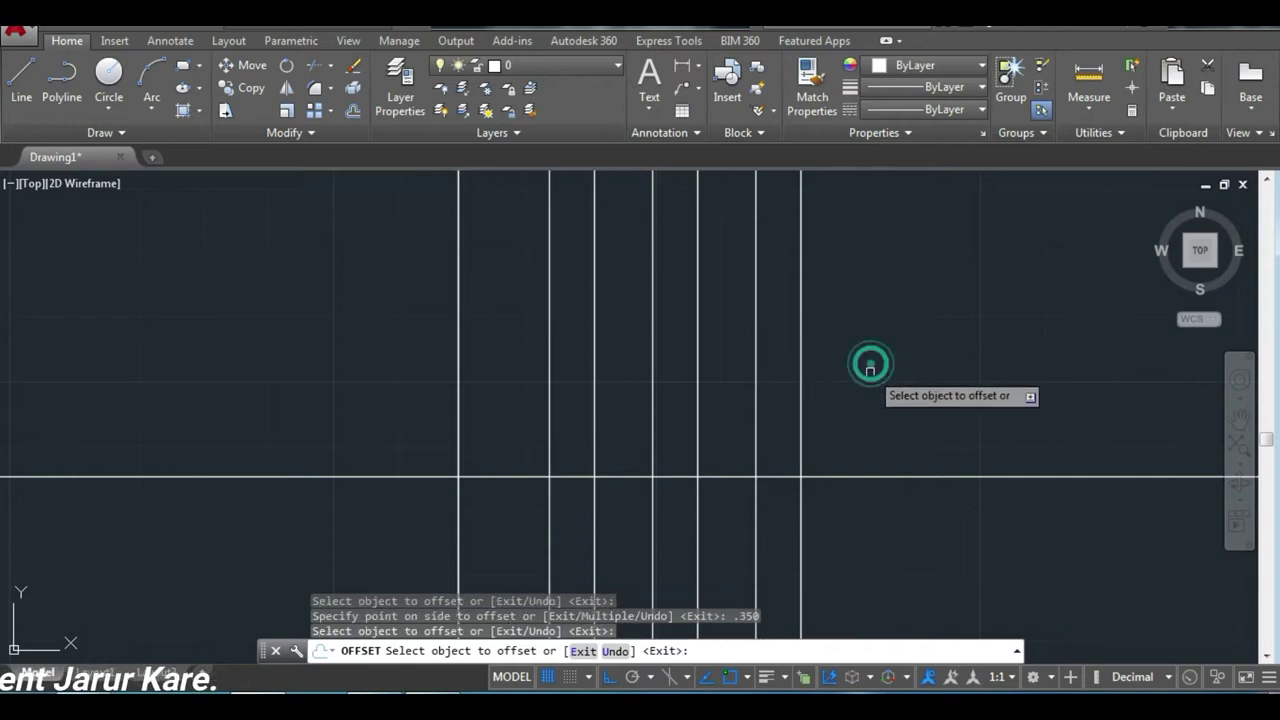
middle_click_drag(820, 491, 708, 535)
left_click(712, 521)
Offset the horizontal base line upward by .075, then .300 twice.
type("o")
key("Return")
type(".075")
key("Return")
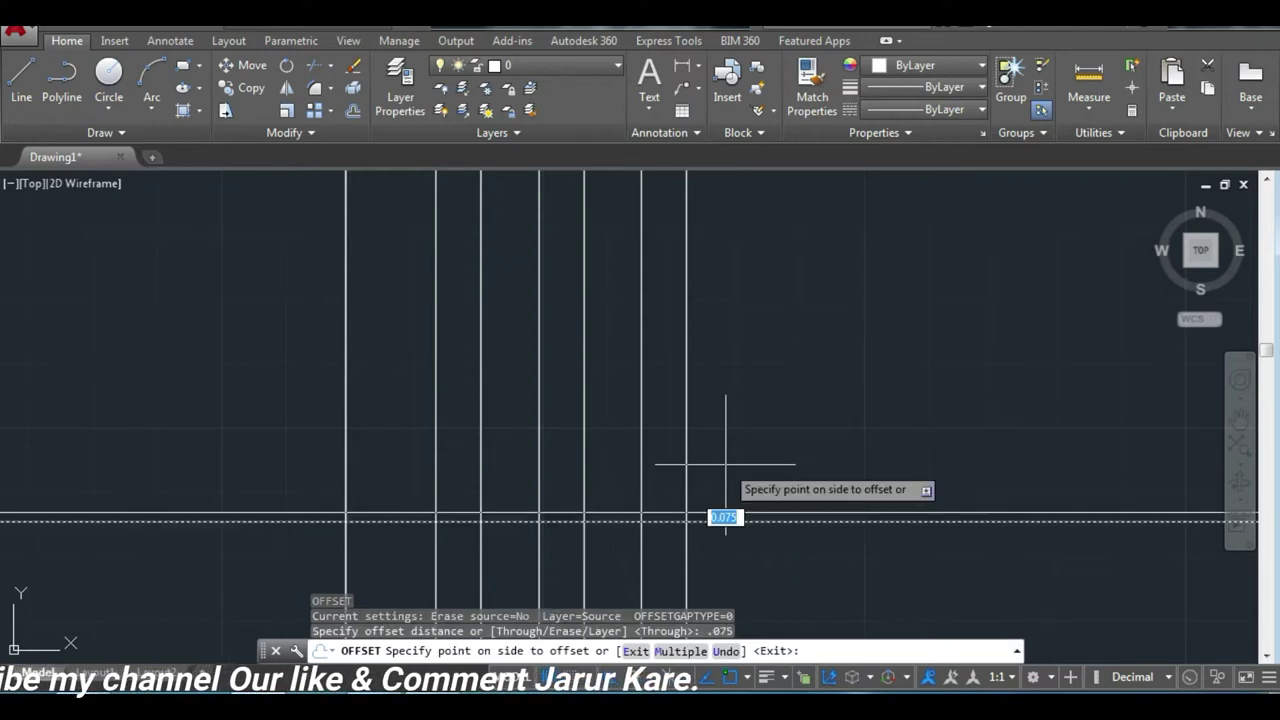
left_click(726, 464)
left_click(712, 511)
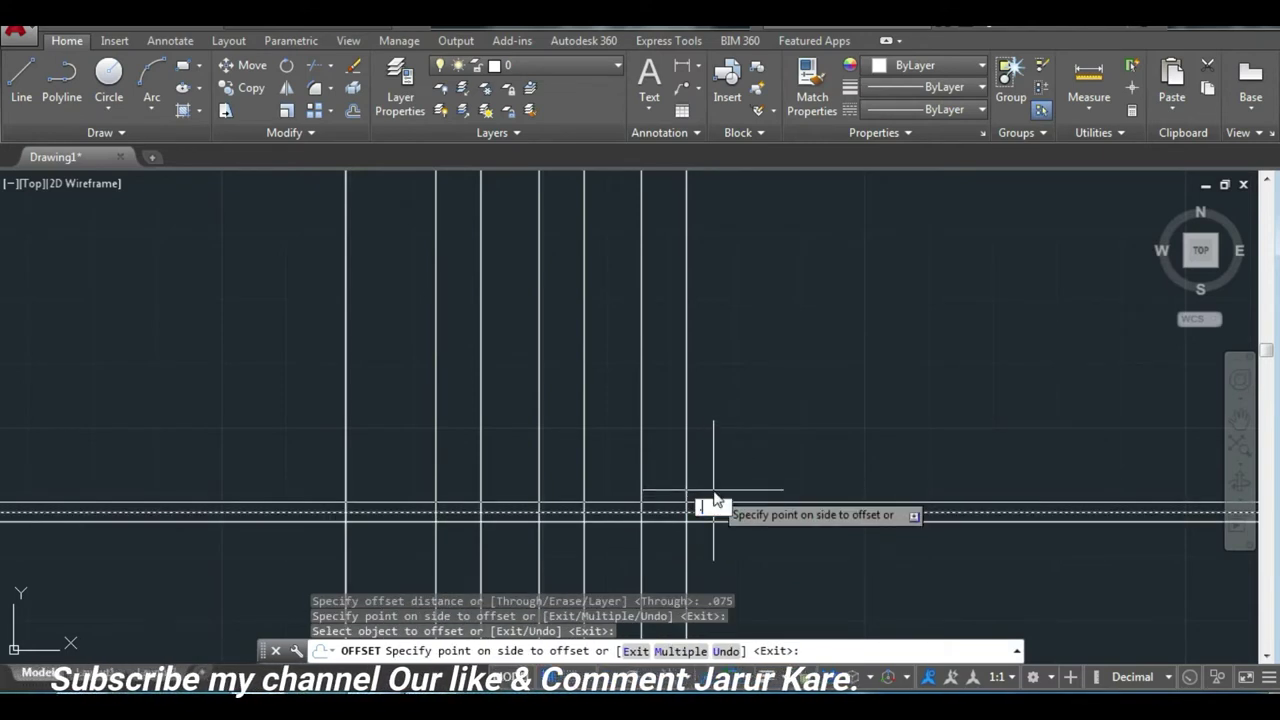
type(".300")
key("Return")
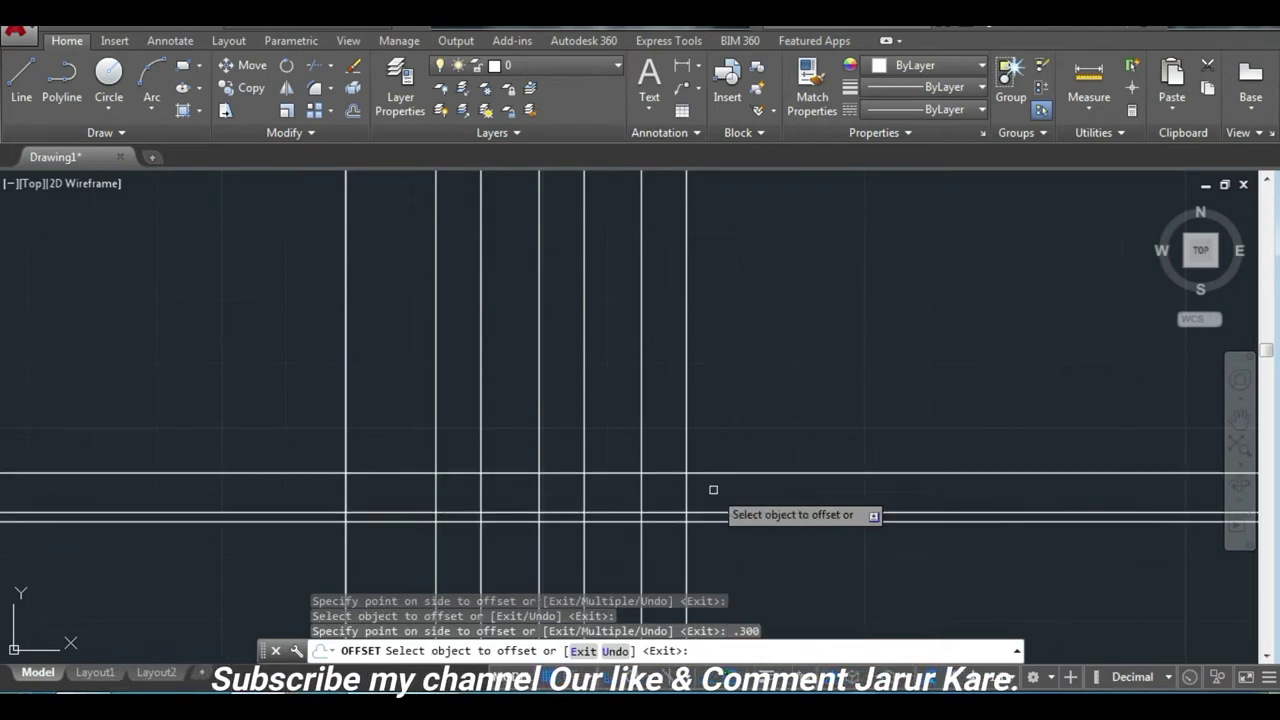
left_click(708, 472)
type(".300")
key("Return")
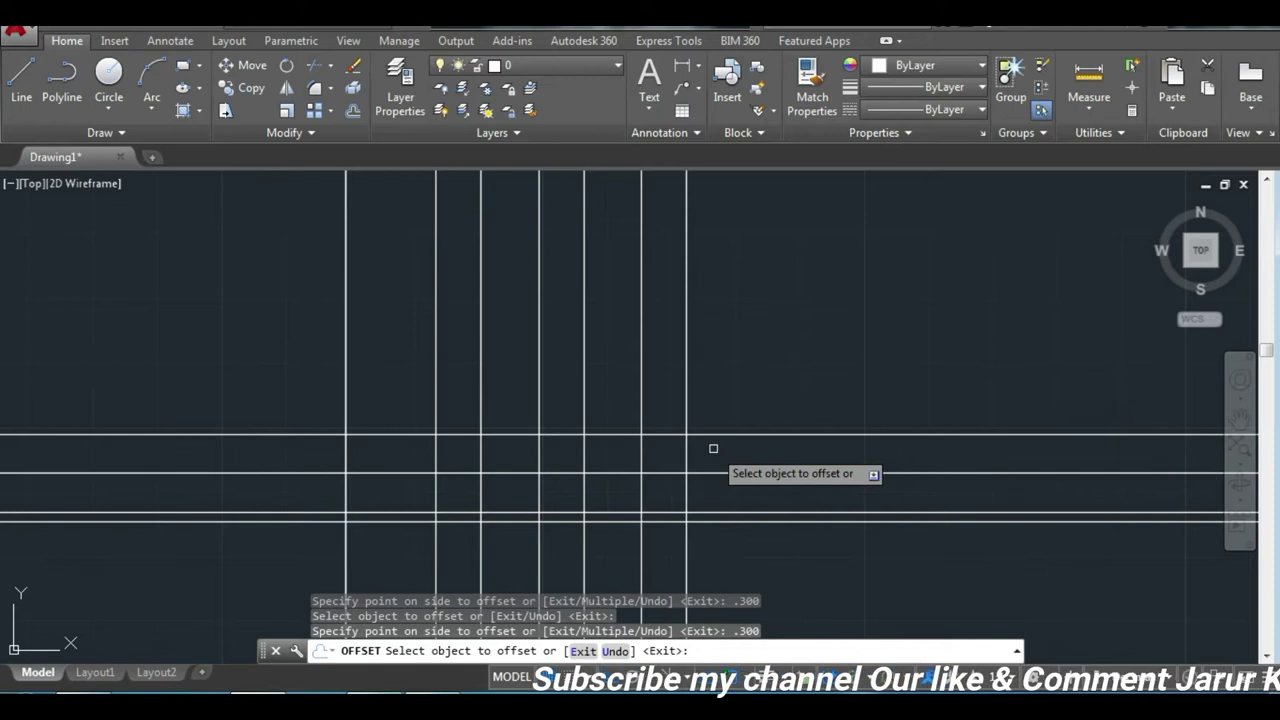
Continue stacking horizontal lines upward at .300, .300, .450 and .250.
left_click(718, 435)
type(".300")
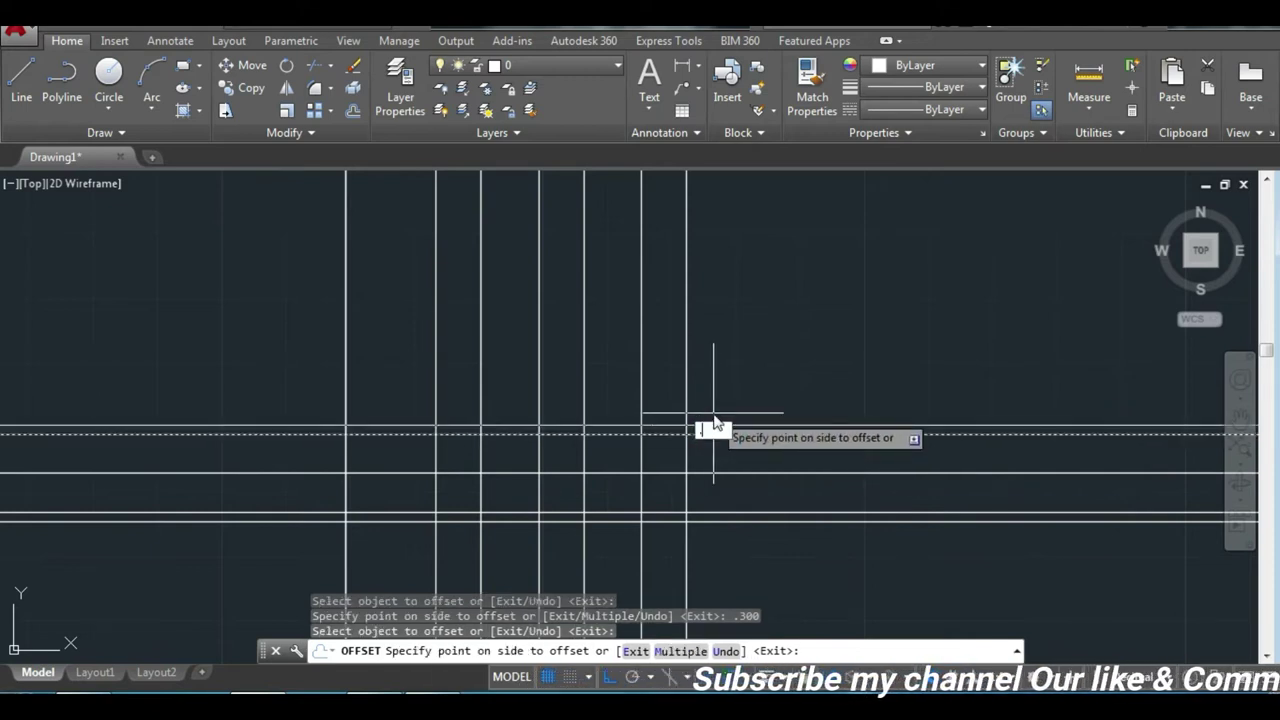
key("Return")
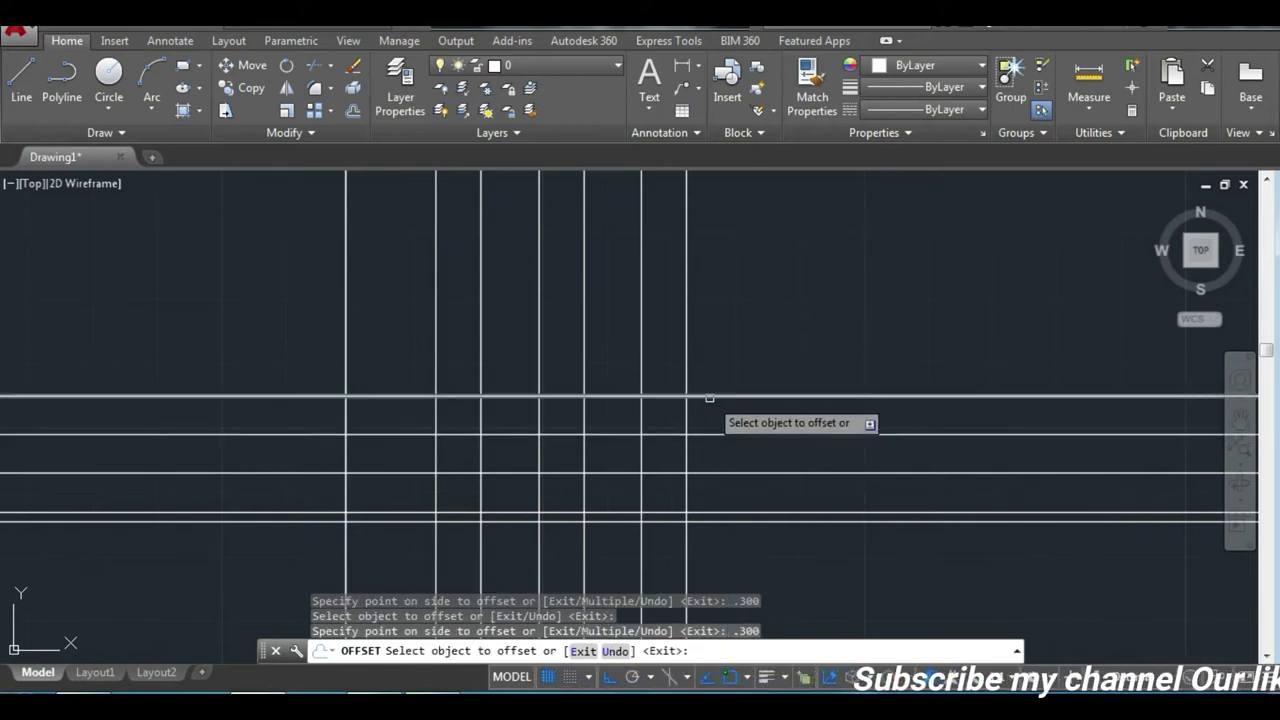
left_click(713, 389)
type(".300")
key("Return")
left_click(712, 357)
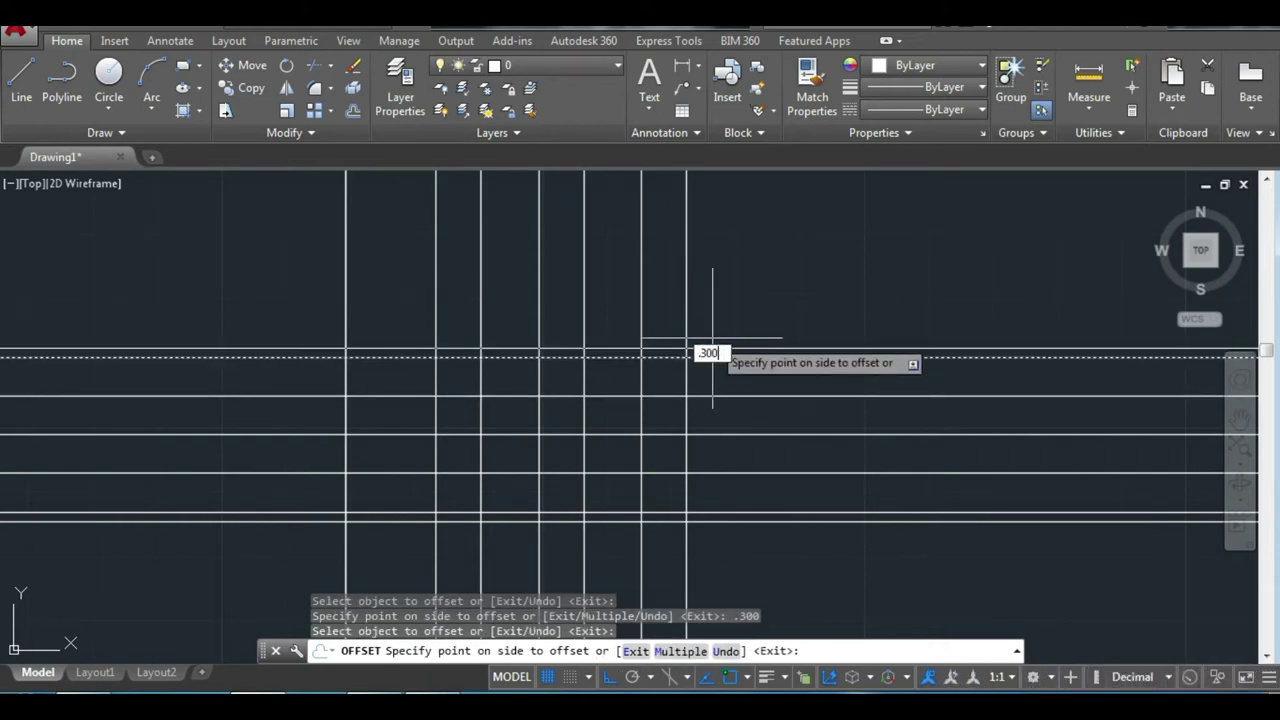
left_click(713, 338)
left_click(715, 300)
type(".450")
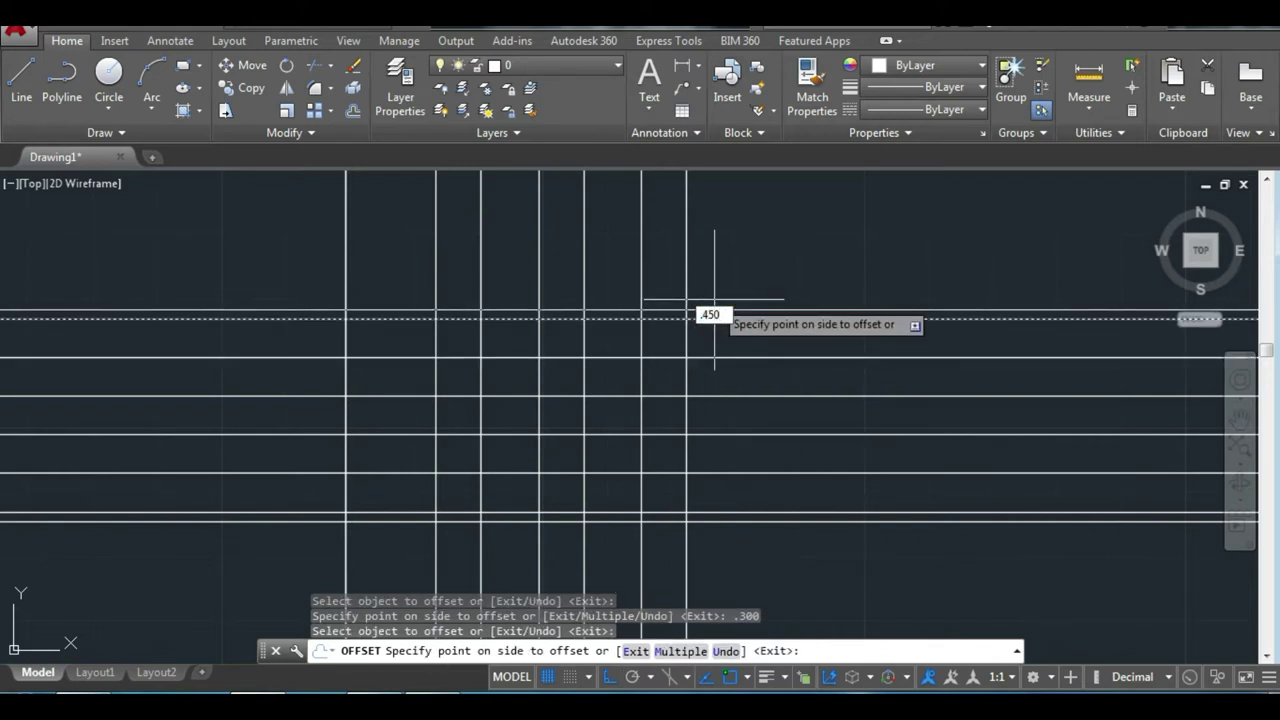
key("Return")
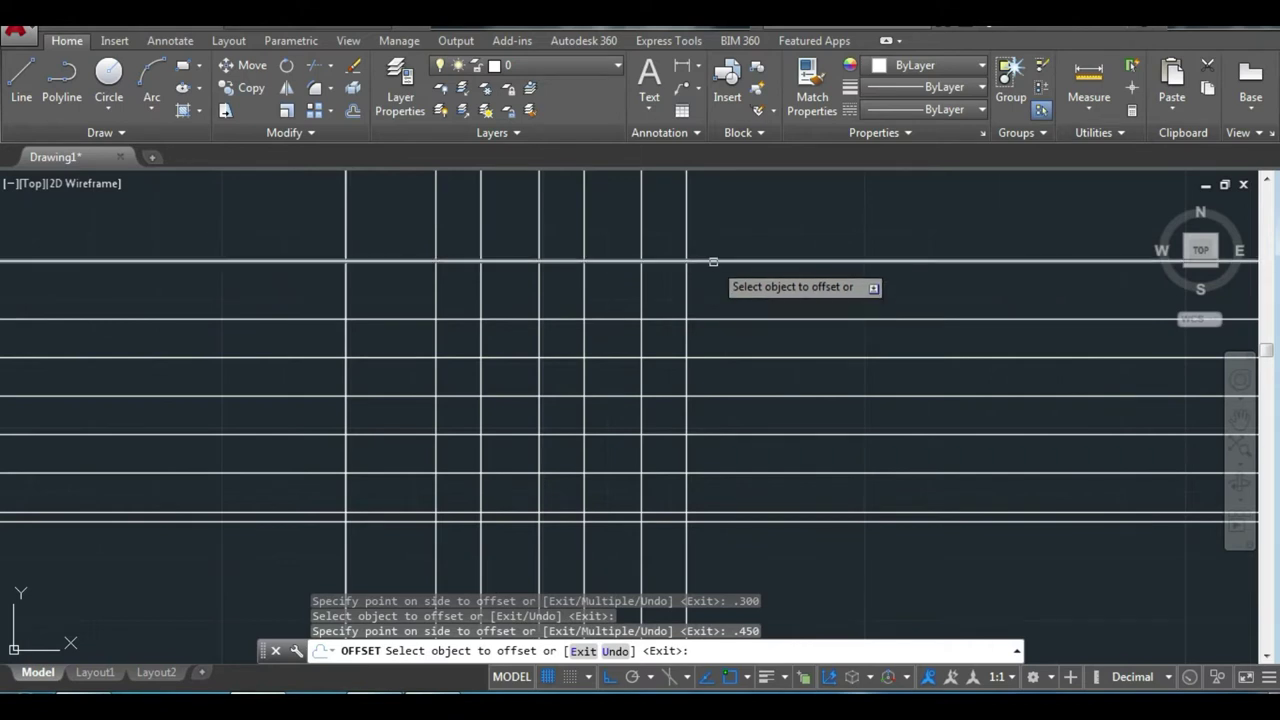
left_click(708, 260)
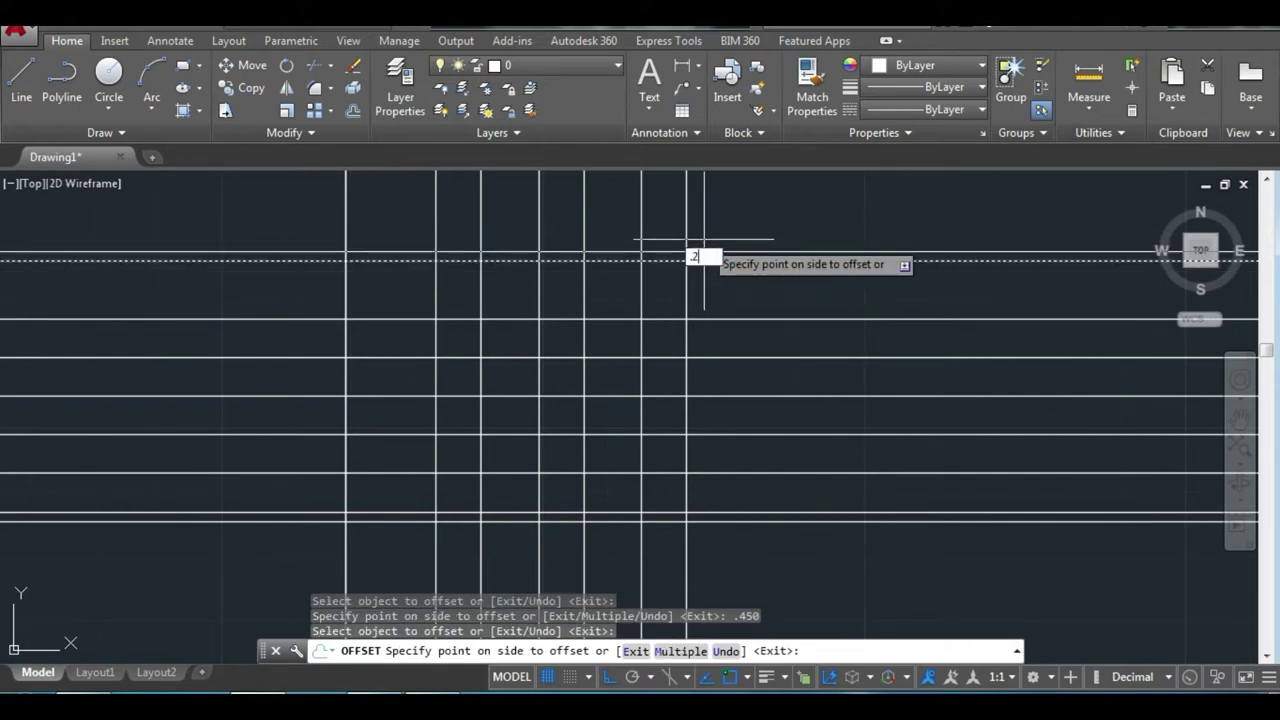
left_click(704, 240)
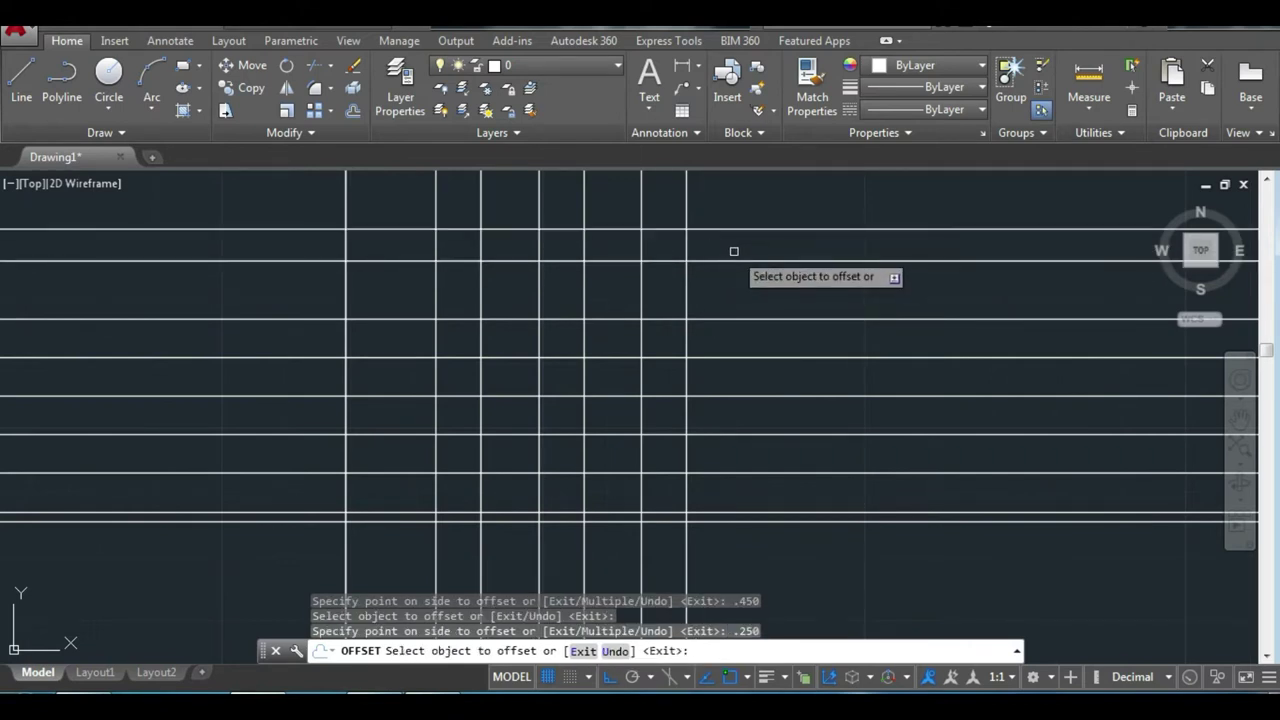
key("Escape")
Add one more .300 offset just below the second-highest horizontal line.
left_click(711, 260)
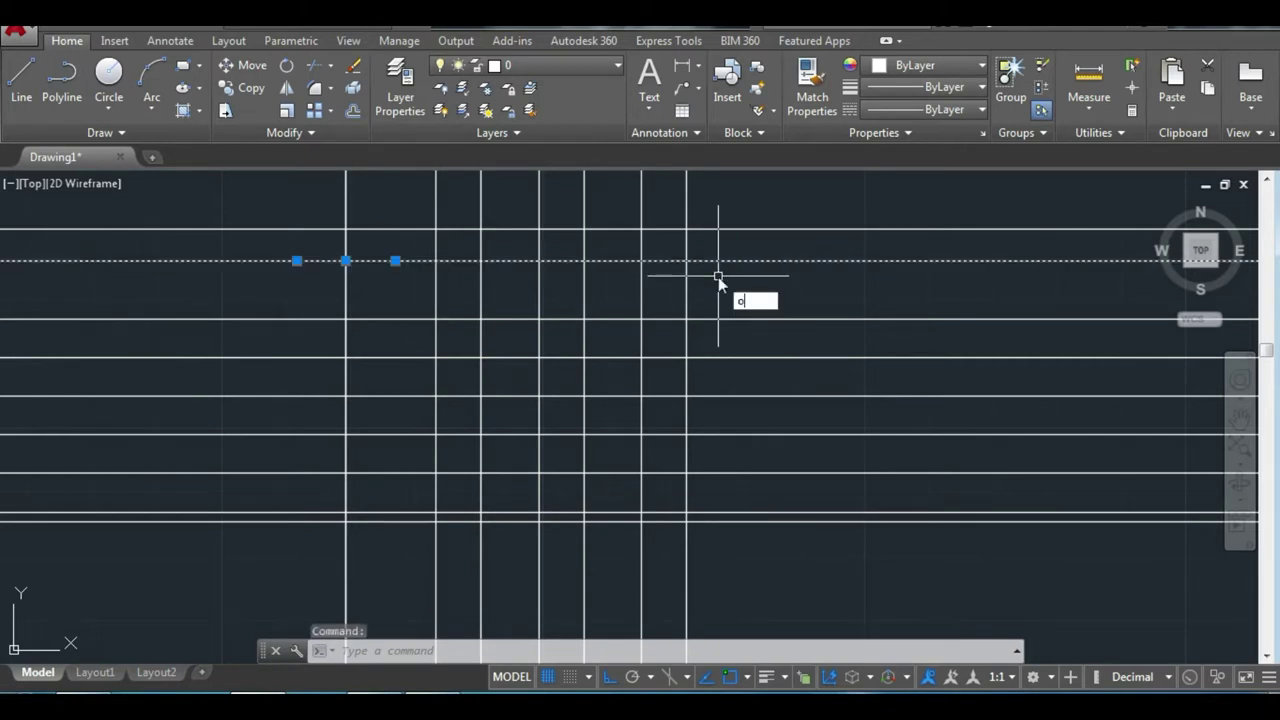
key("Return")
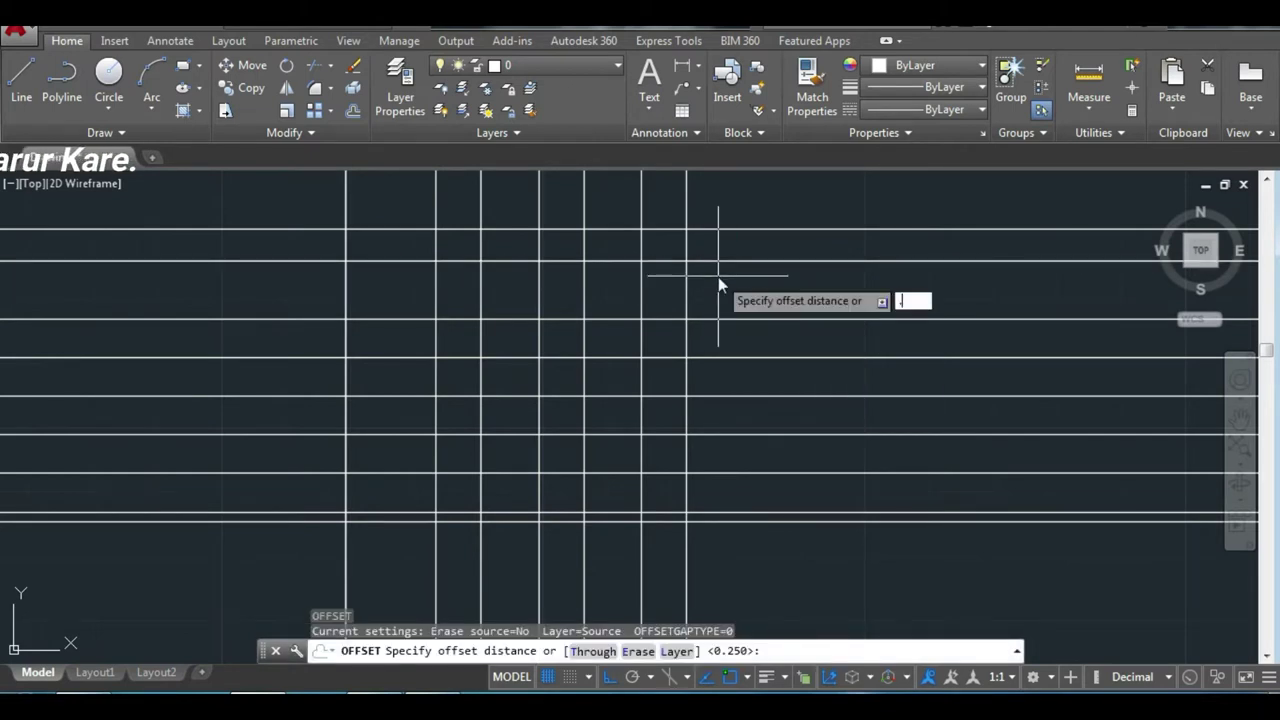
type(".300")
key("Return")
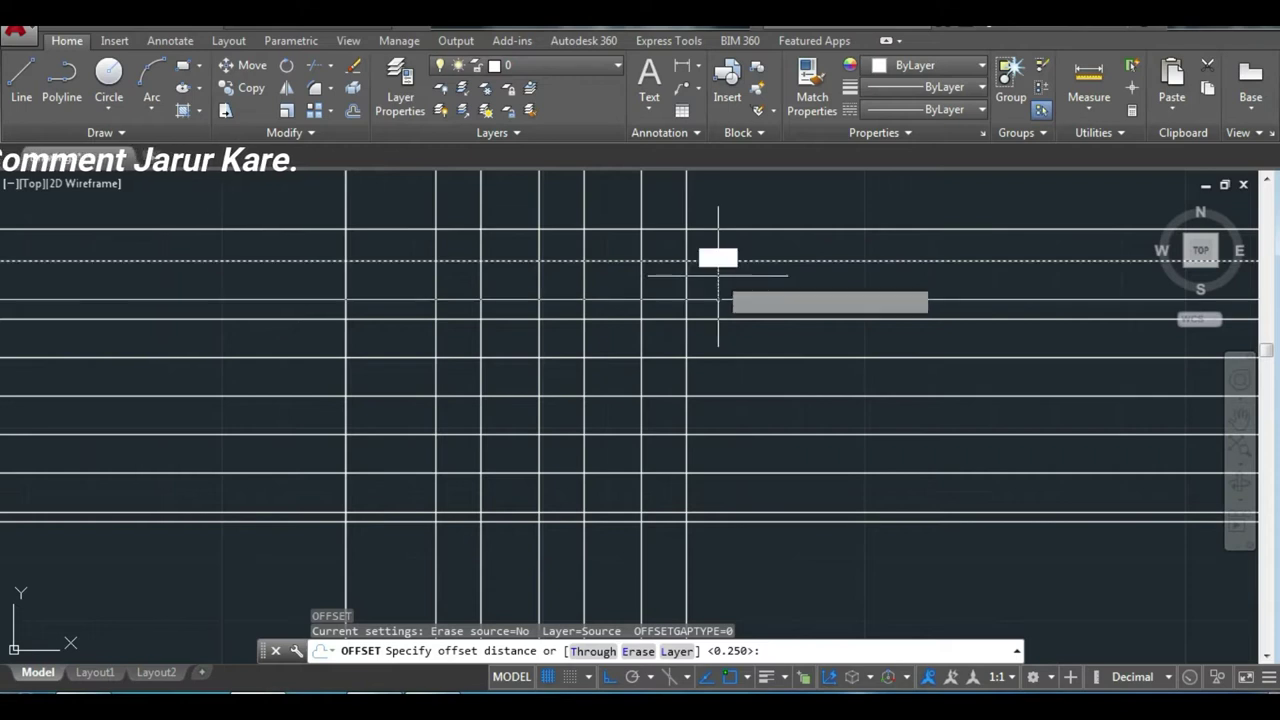
left_click(716, 259)
left_click(718, 276)
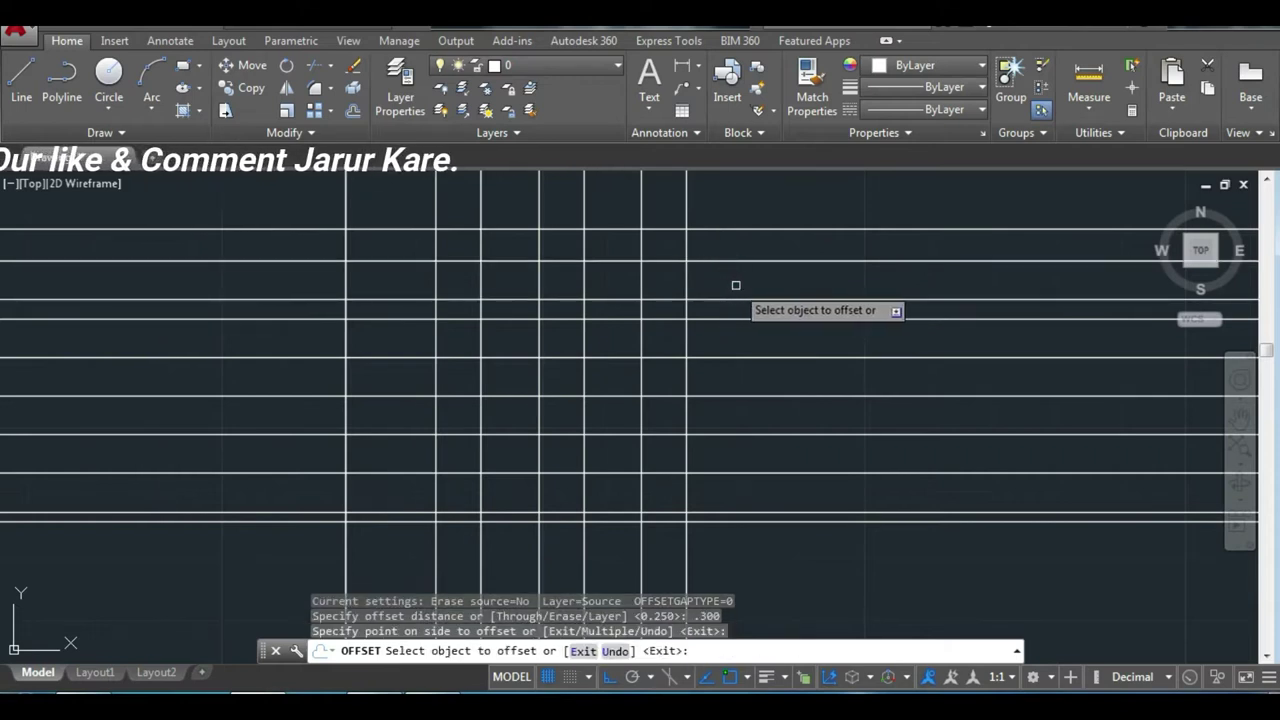
key("Escape")
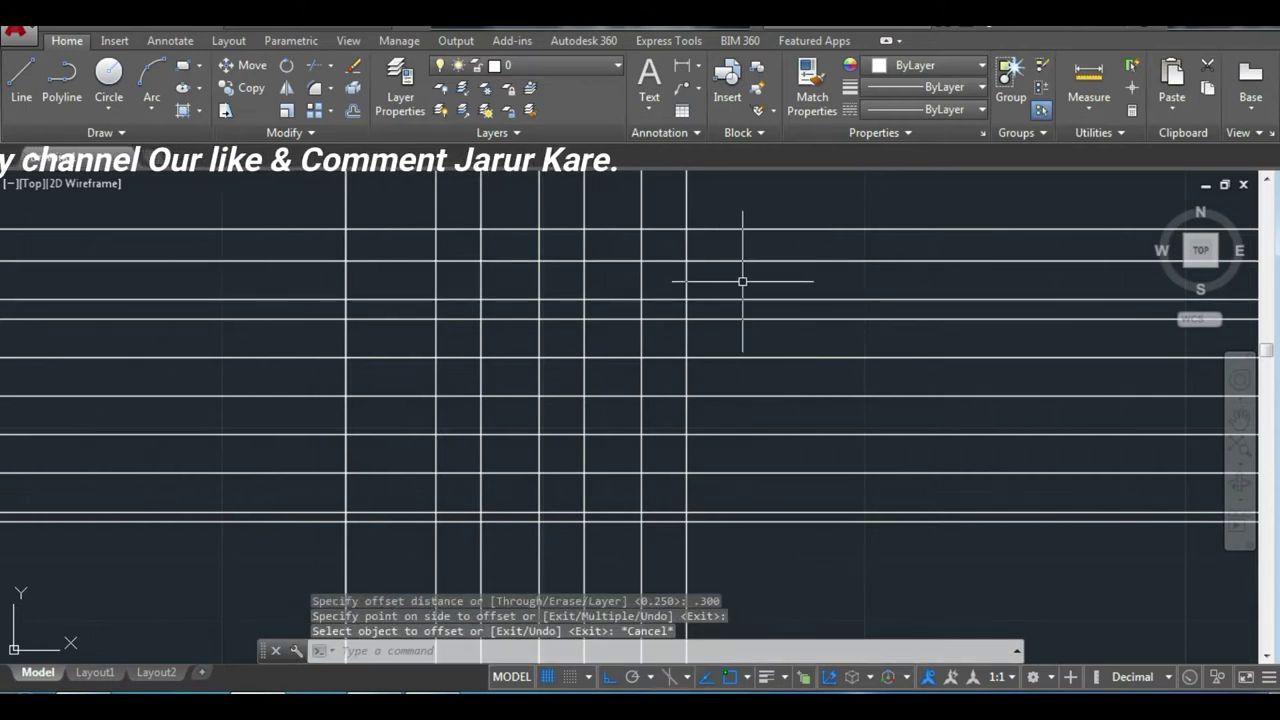
Trim the overhanging right-side horizontal ends and the vertical ends below the grid.
type("te cor")
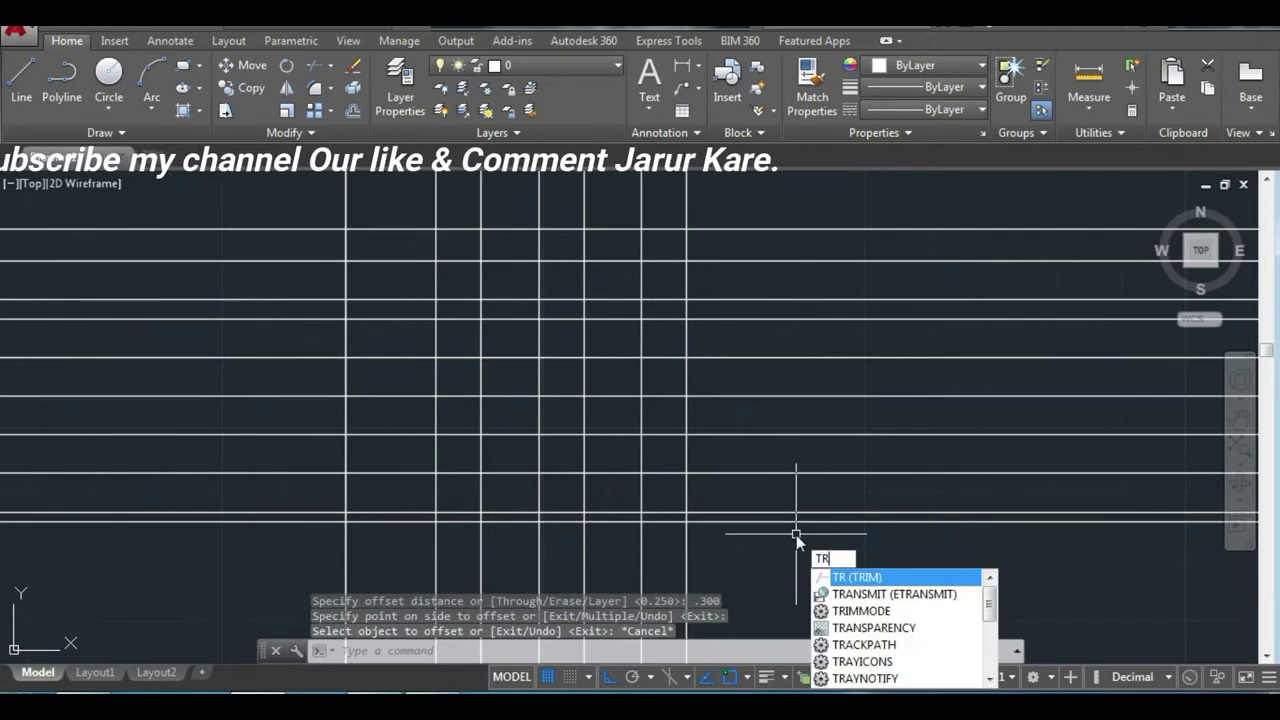
key("Return")
key("Return")
left_click(797, 532)
left_click(789, 287)
scroll(746, 400, "down", 4)
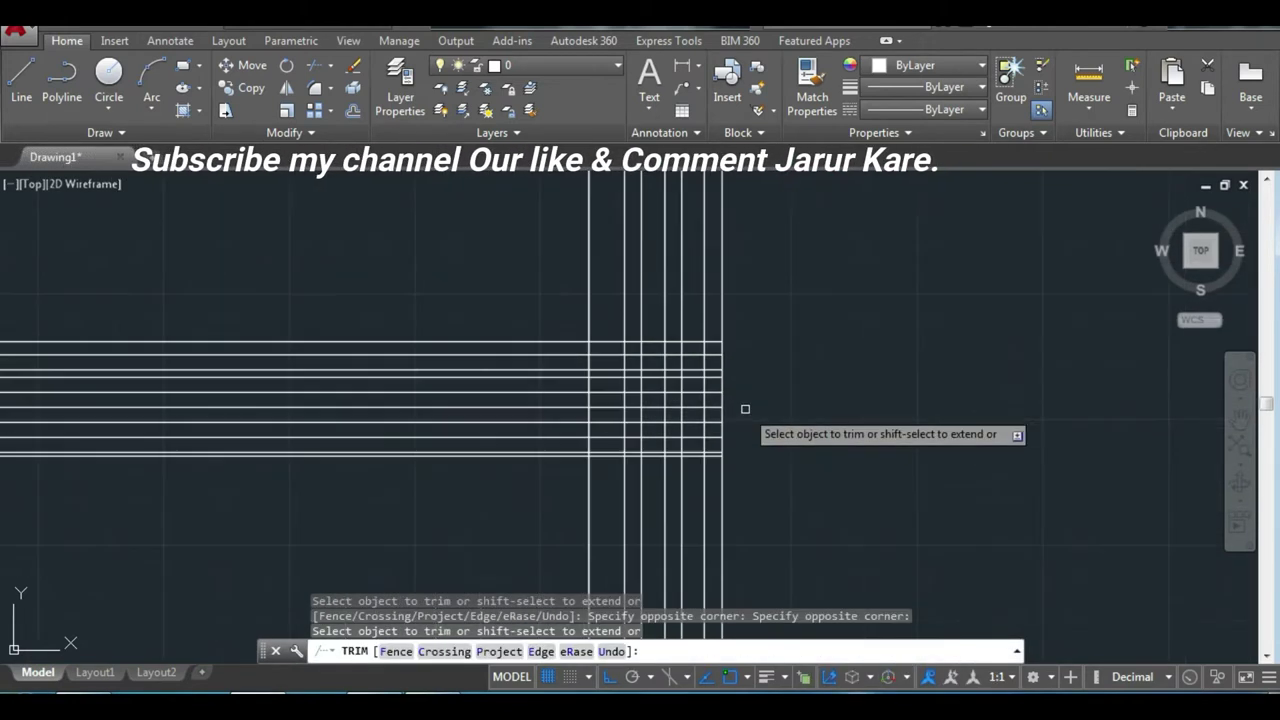
left_click(767, 380)
left_click(457, 400)
Trim the left and top overhangs and clear horizontals from the narrow column.
left_click(493, 352)
left_click(491, 200)
left_click(769, 197)
left_click(508, 182)
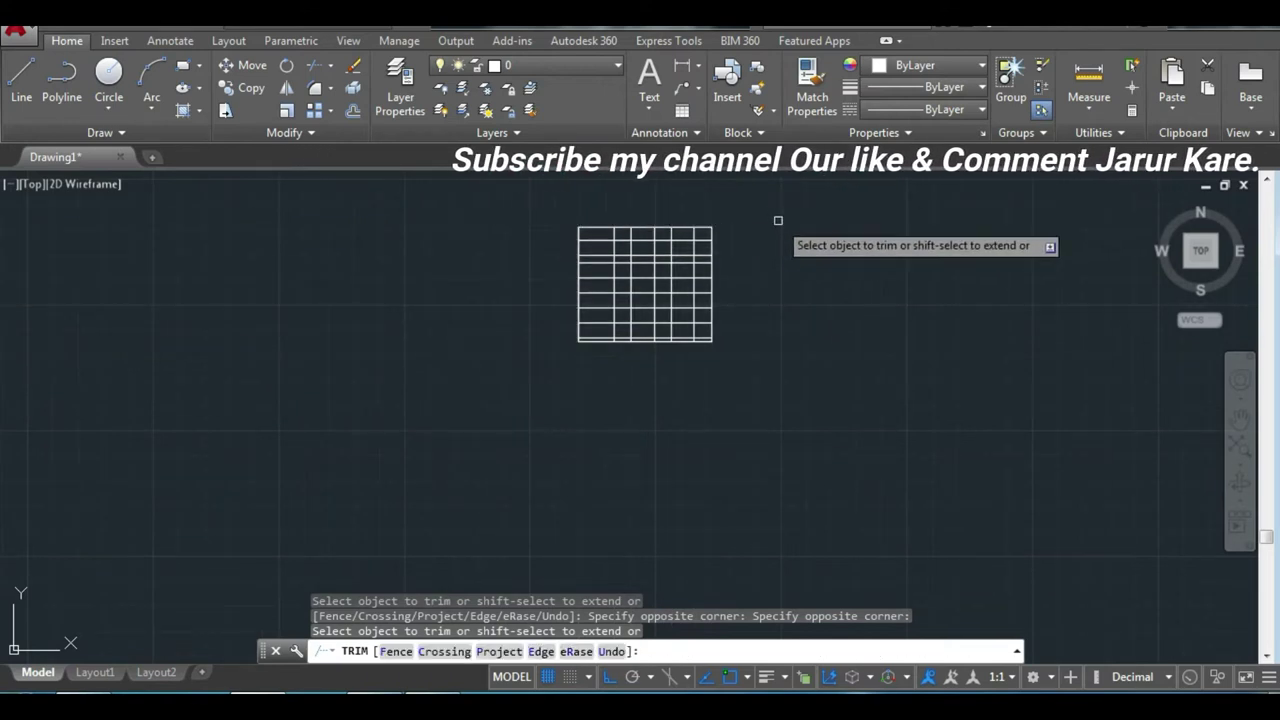
scroll(755, 230, "up", 3)
scroll(746, 245, "up", 3)
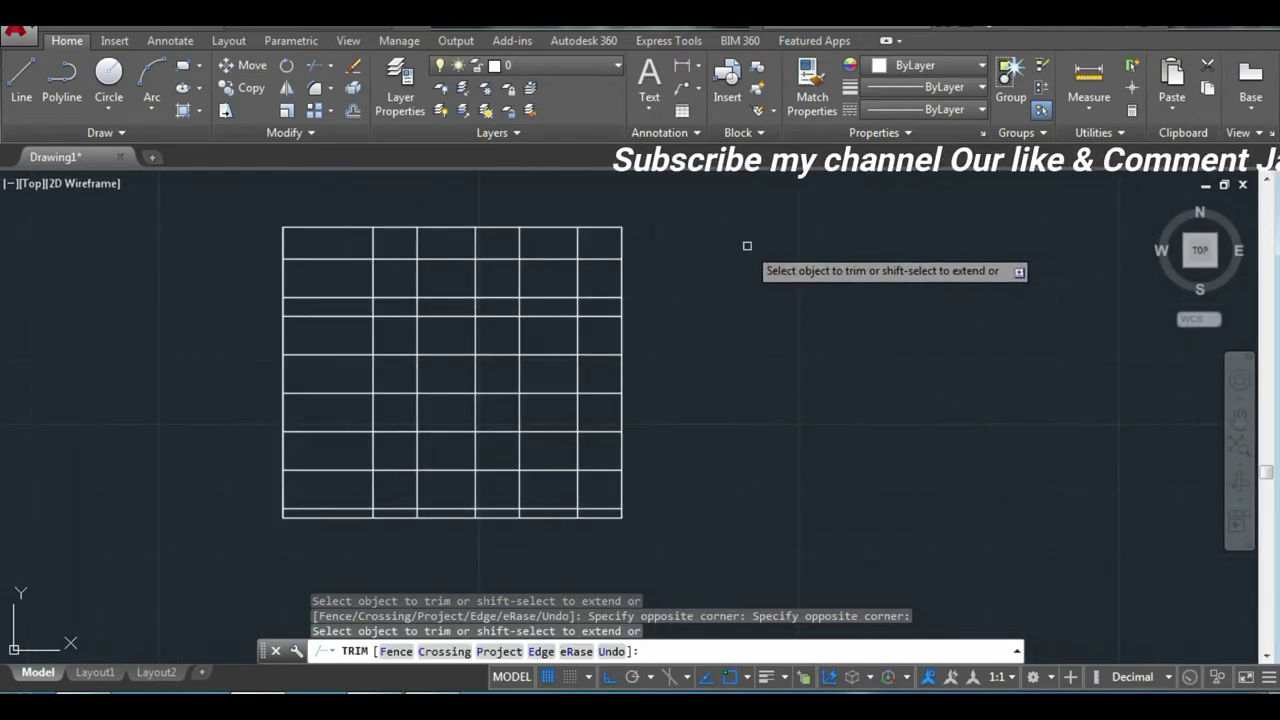
left_click(393, 482)
left_click(396, 283)
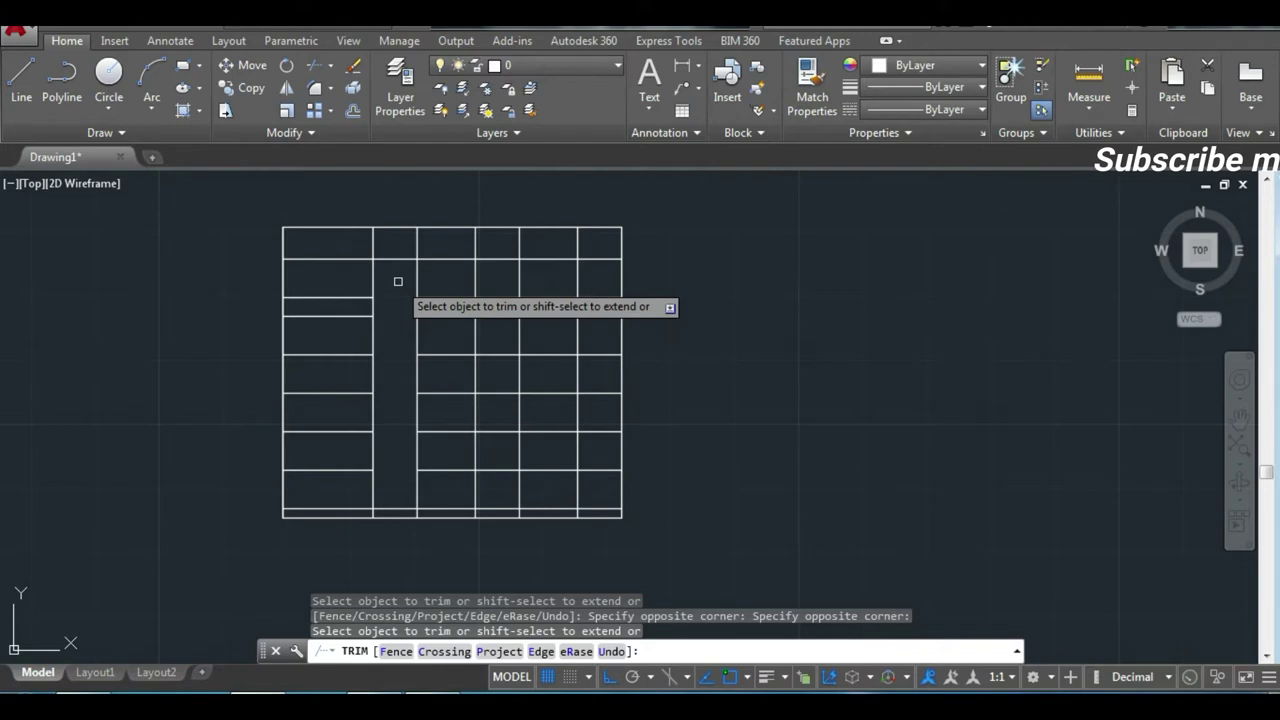
Erase four horizontal dividers in the left column and one across the right columns.
key("Escape")
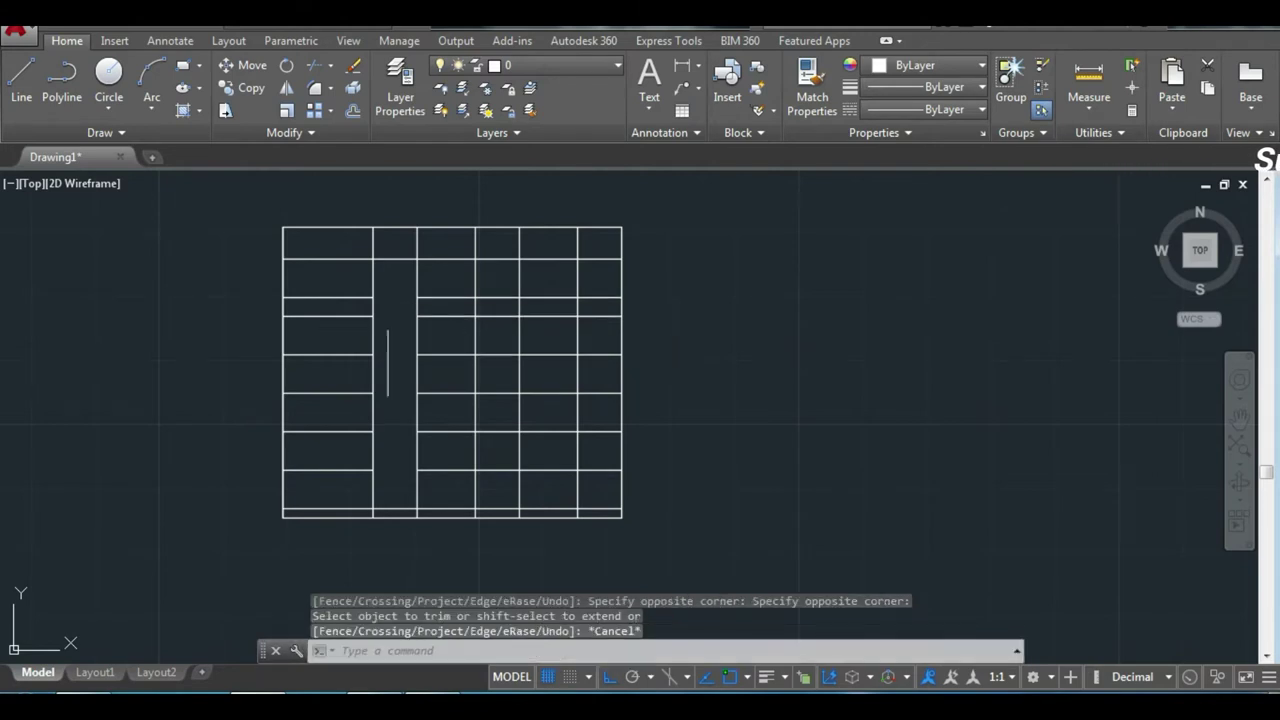
left_click(328, 316)
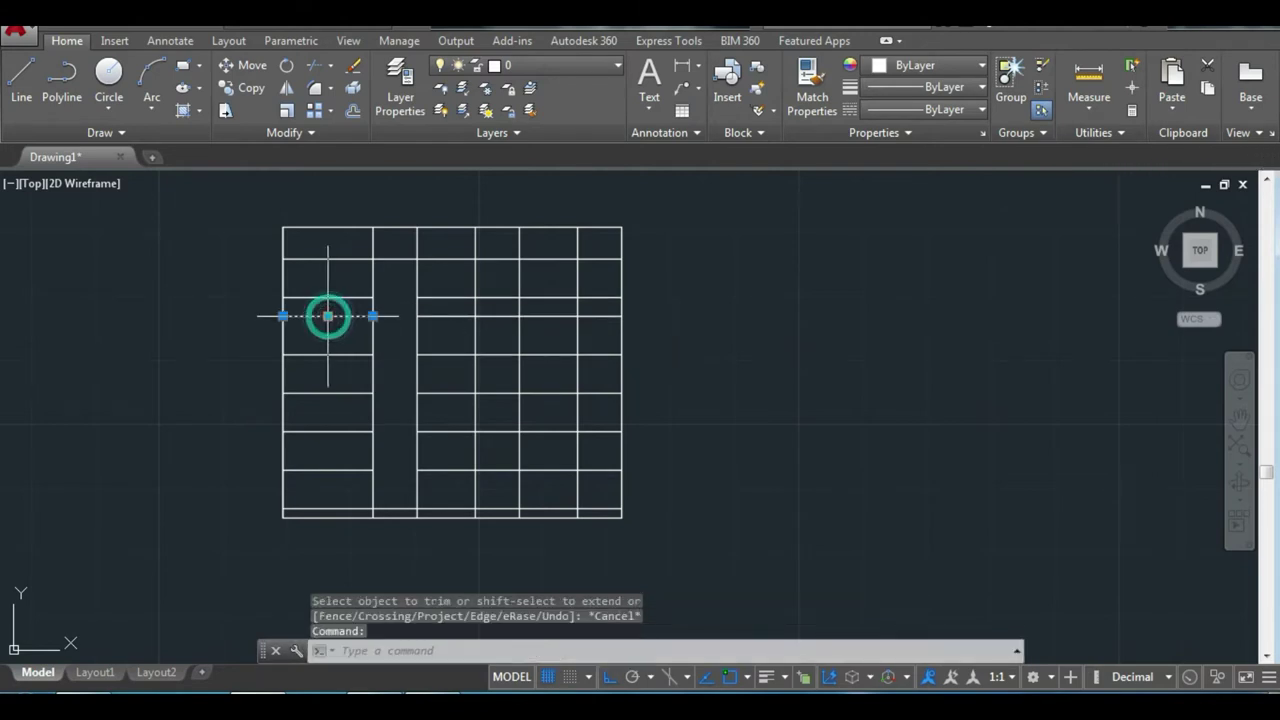
left_click(330, 454)
left_click(307, 310)
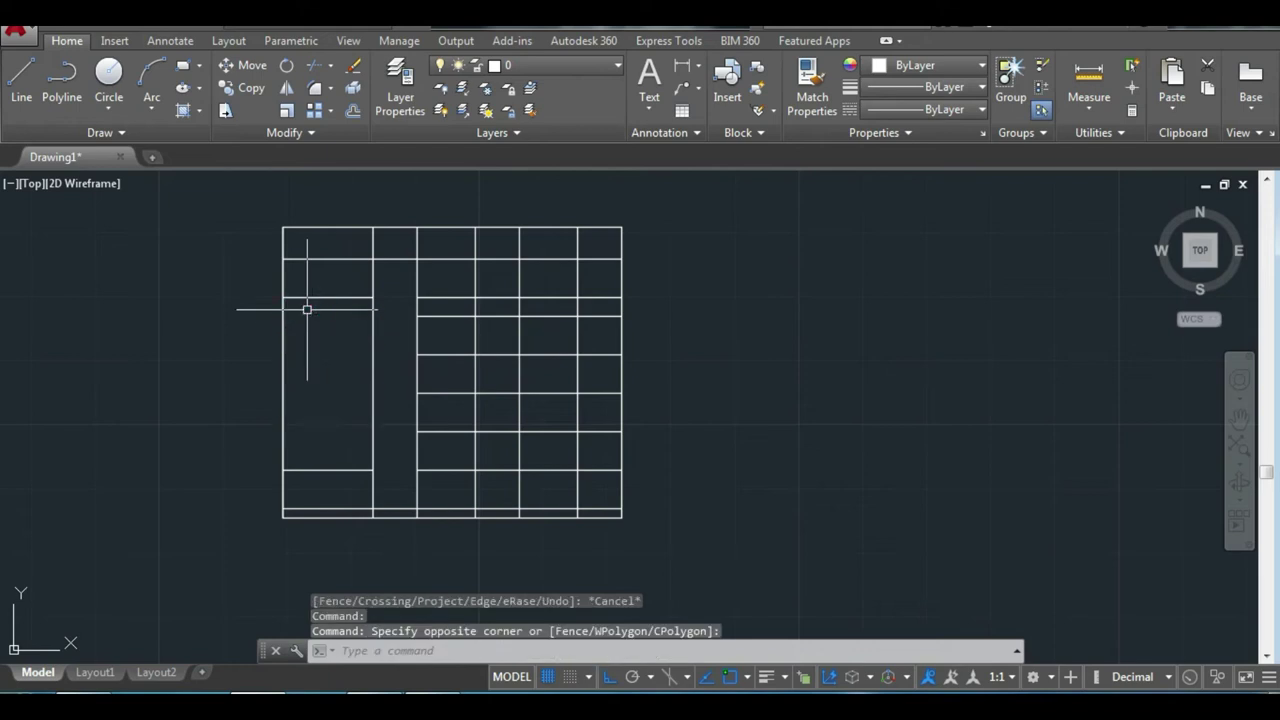
key("Delete")
left_click(464, 295)
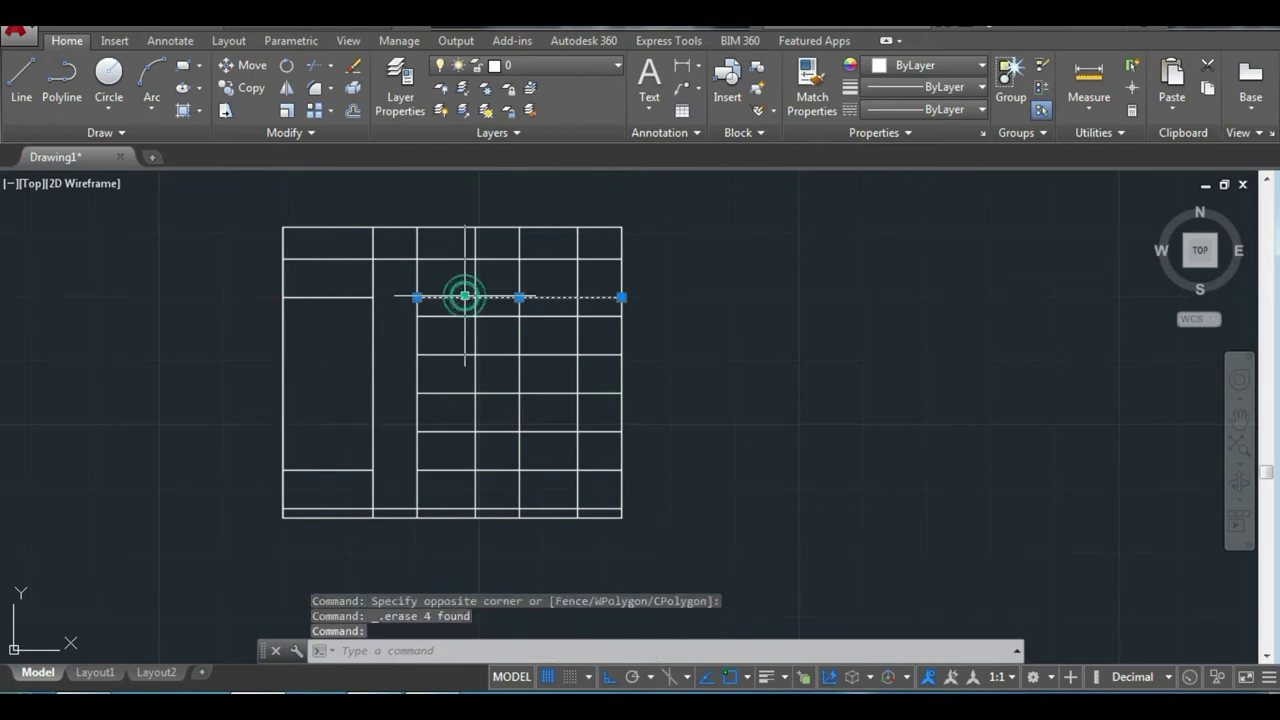
key("Delete")
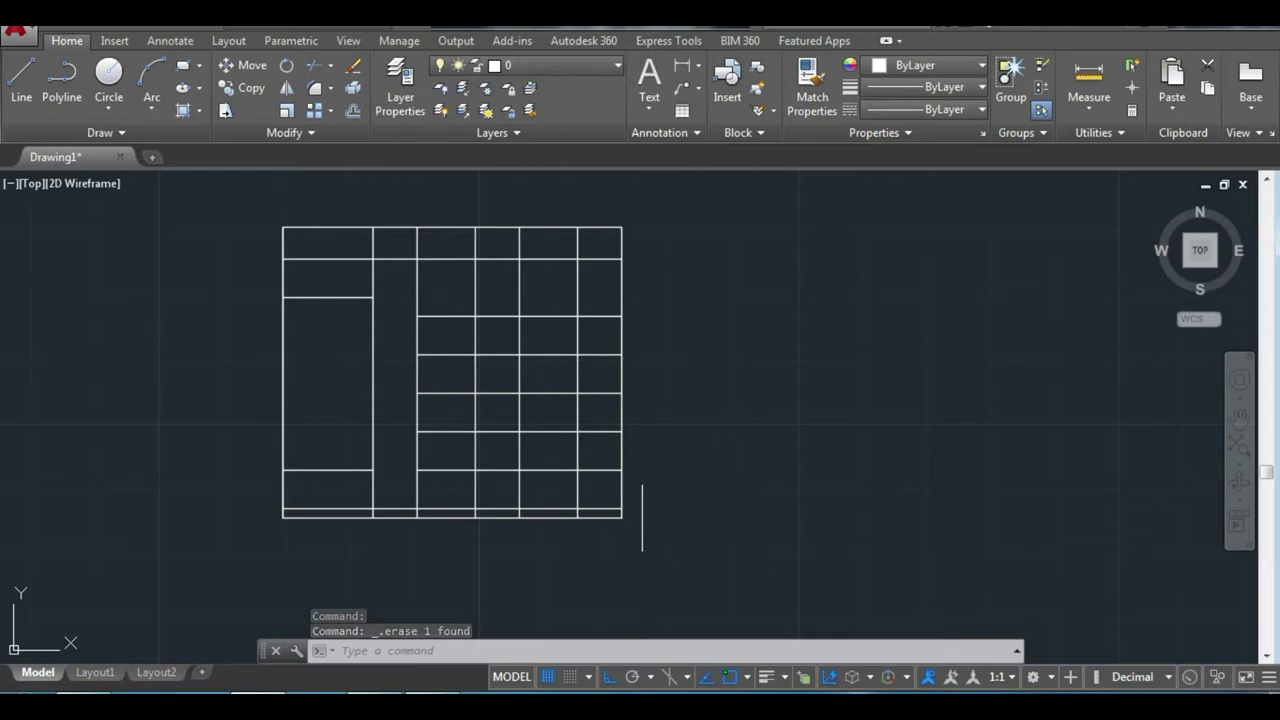
Trim the vertical segments out of the top row and the bottom strip.
scroll(486, 517, "up", 2)
scroll(579, 478, "down", 2)
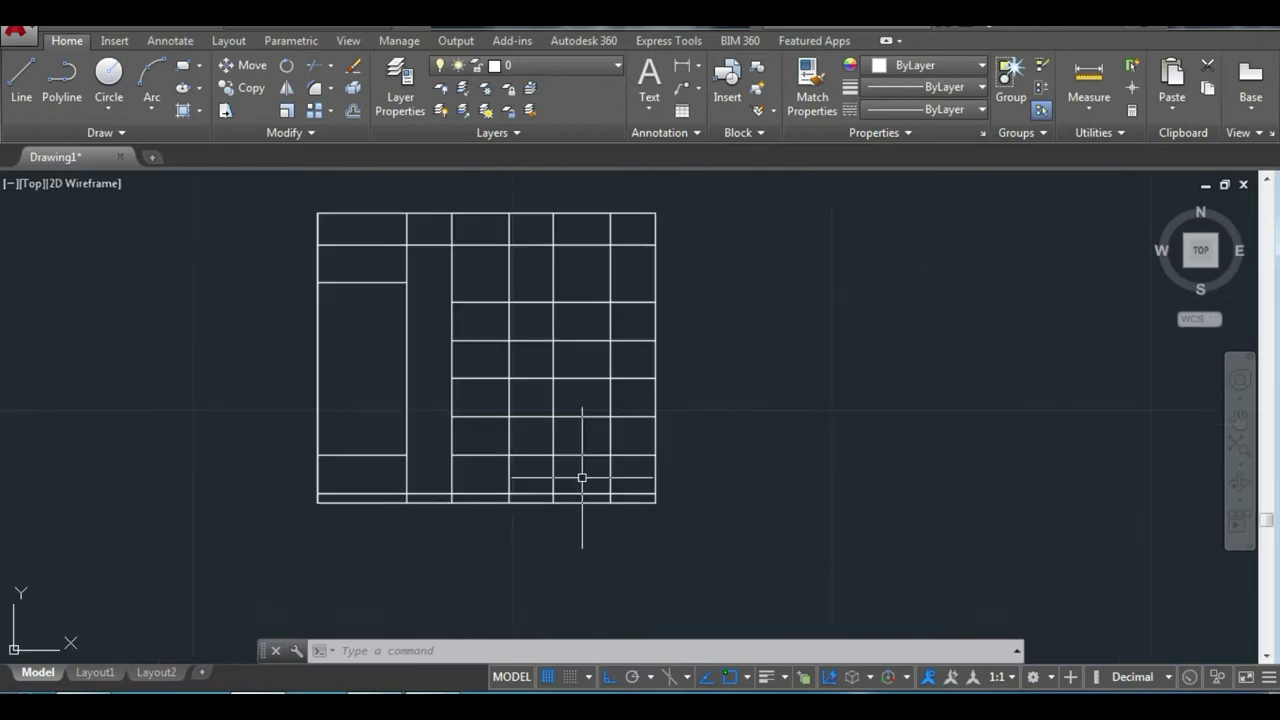
type("tr")
key("Return")
key("Return")
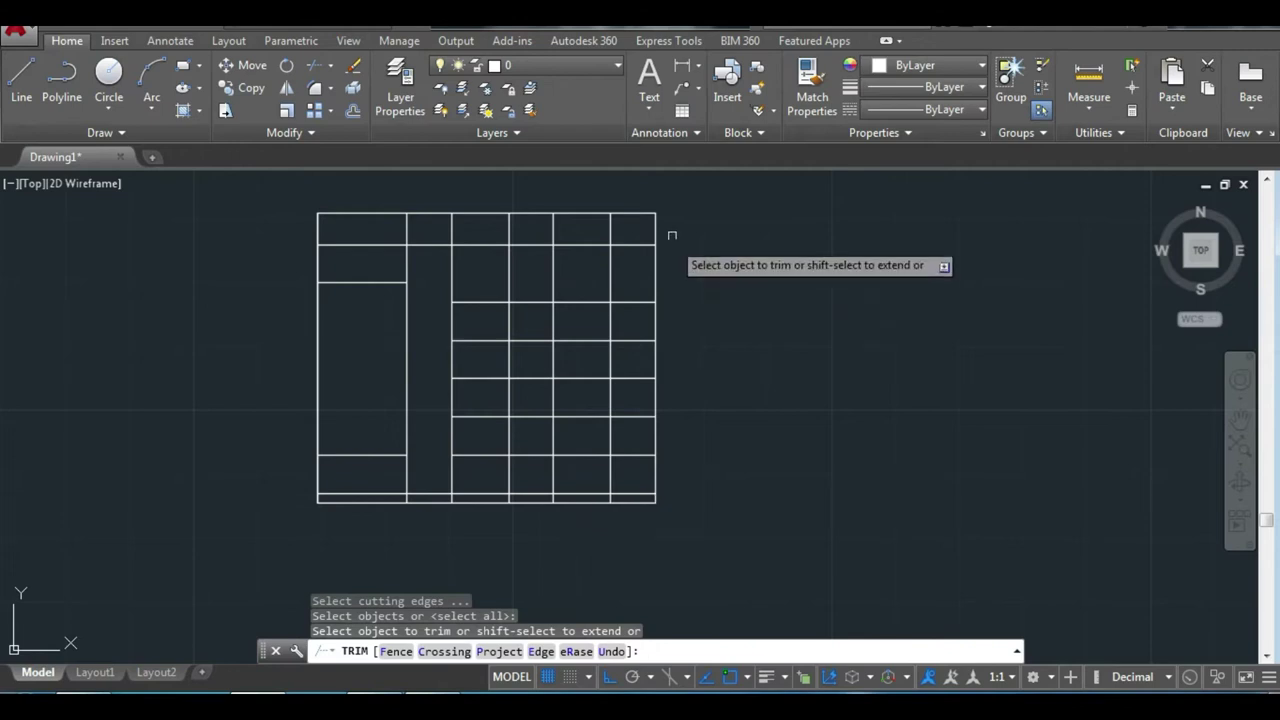
left_click_drag(630, 227, 383, 236)
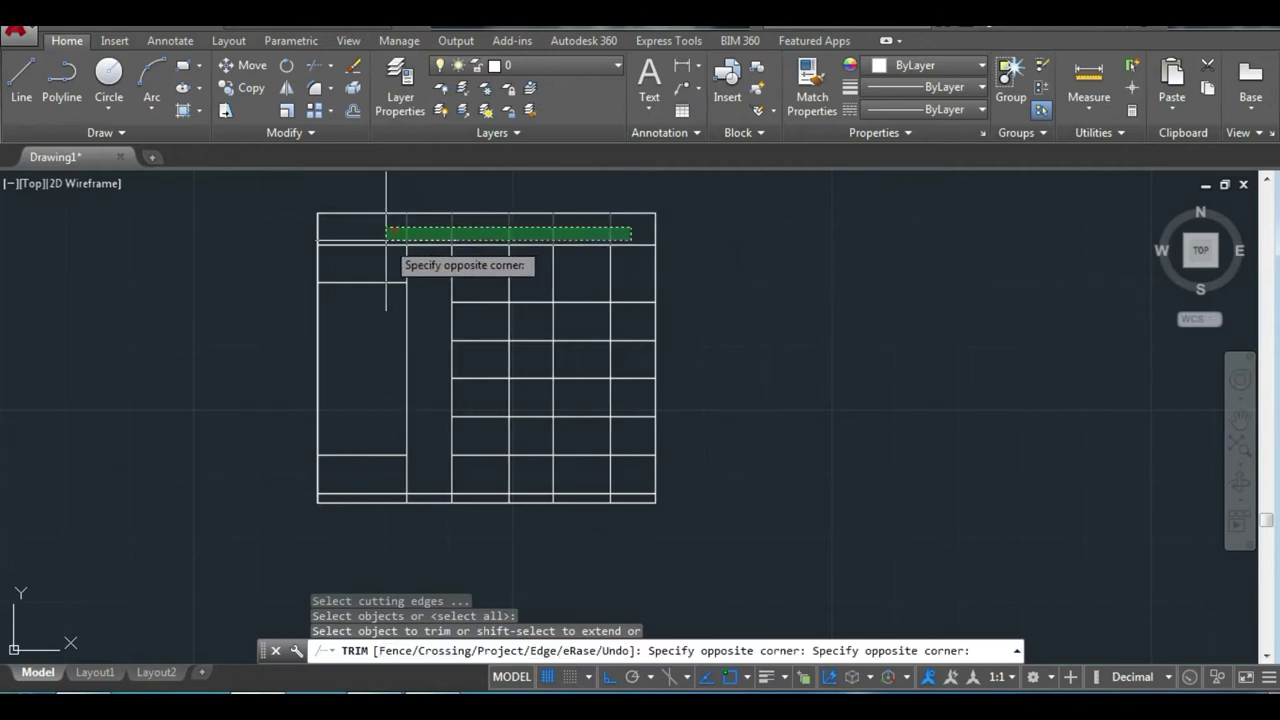
scroll(525, 518, "up", 4)
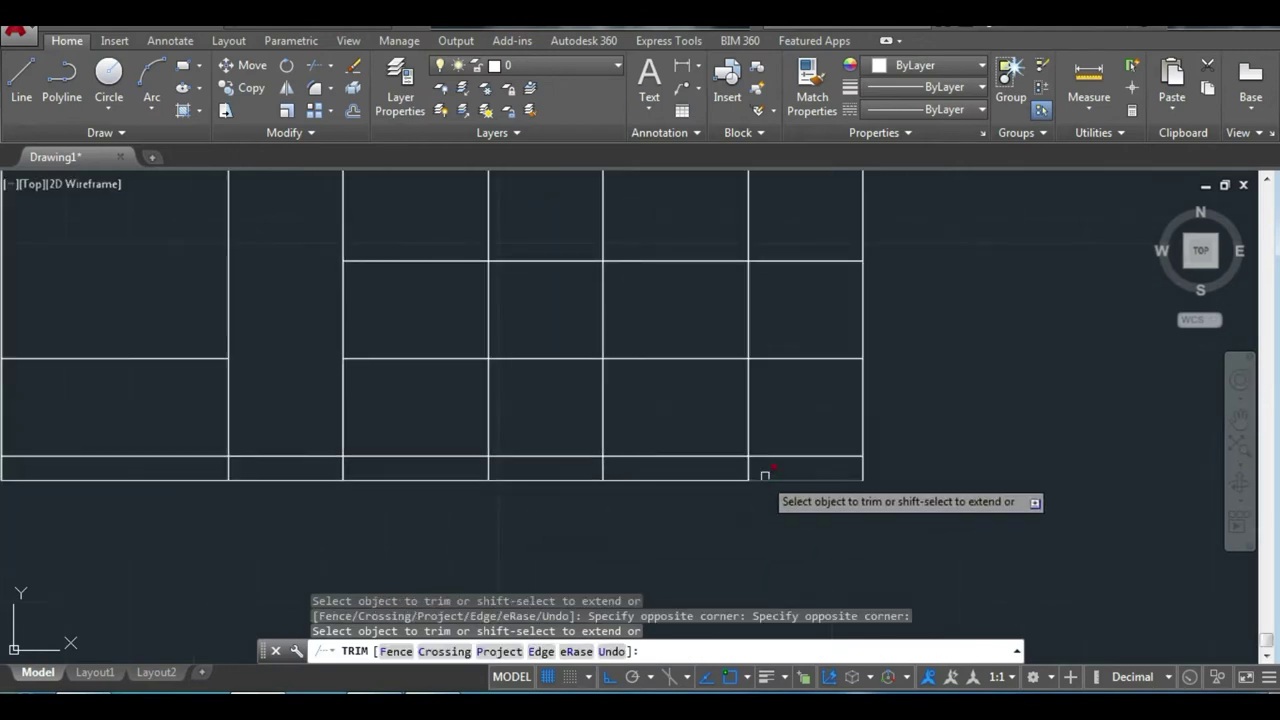
left_click_drag(776, 470, 547, 470)
scroll(547, 470, "down", 4)
left_click(405, 465)
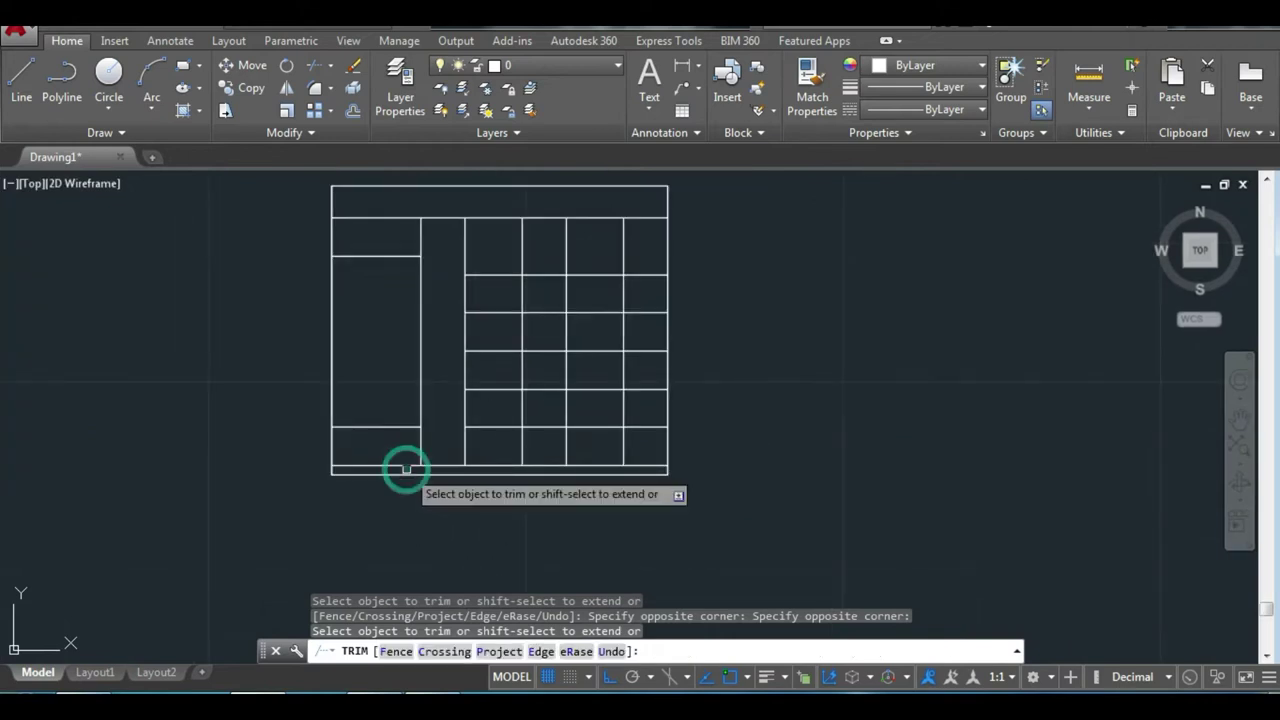
Clear the horizontal dividers from two adjacent shelf columns.
left_click(549, 442)
left_click(540, 258)
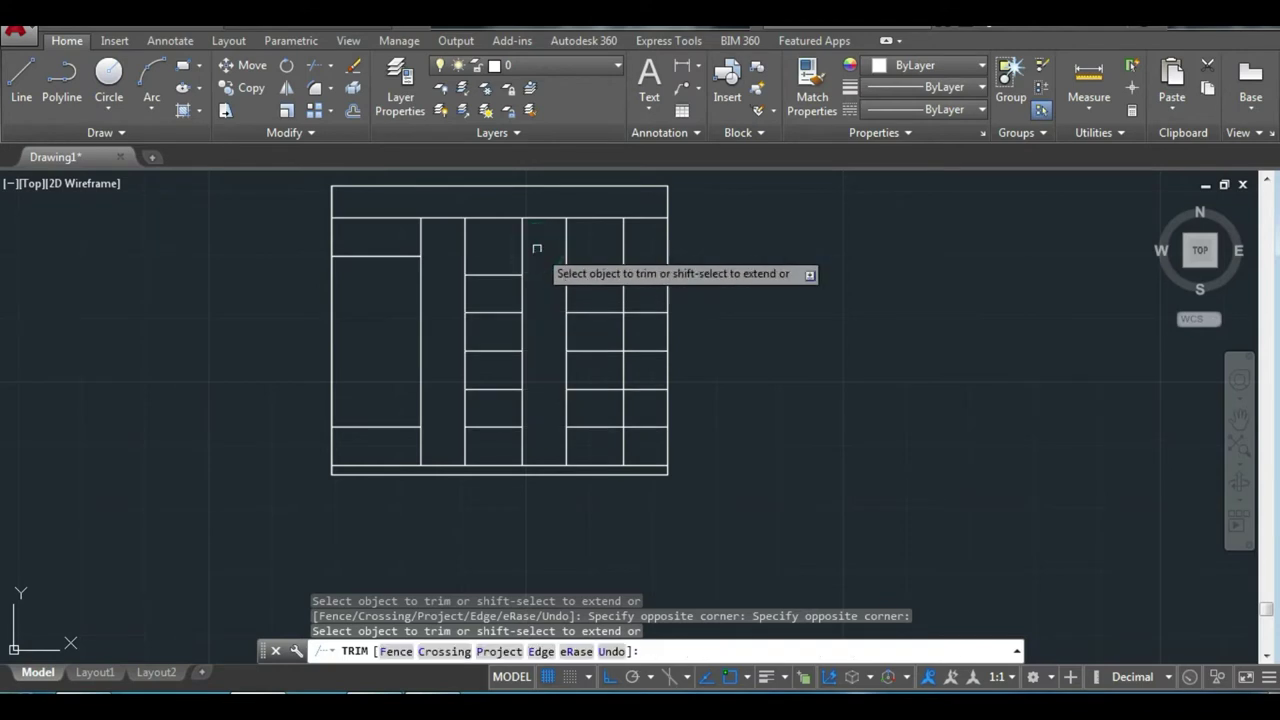
left_click(649, 444)
left_click(631, 258)
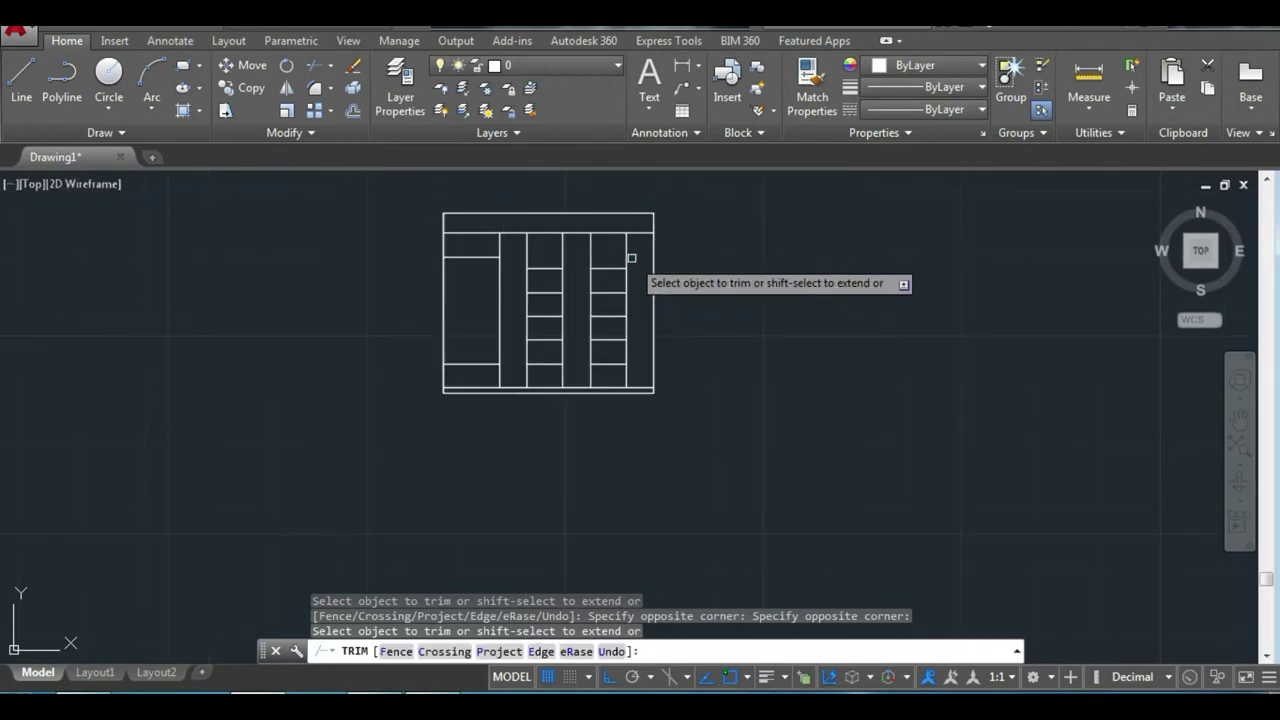
scroll(597, 350, "down", 2)
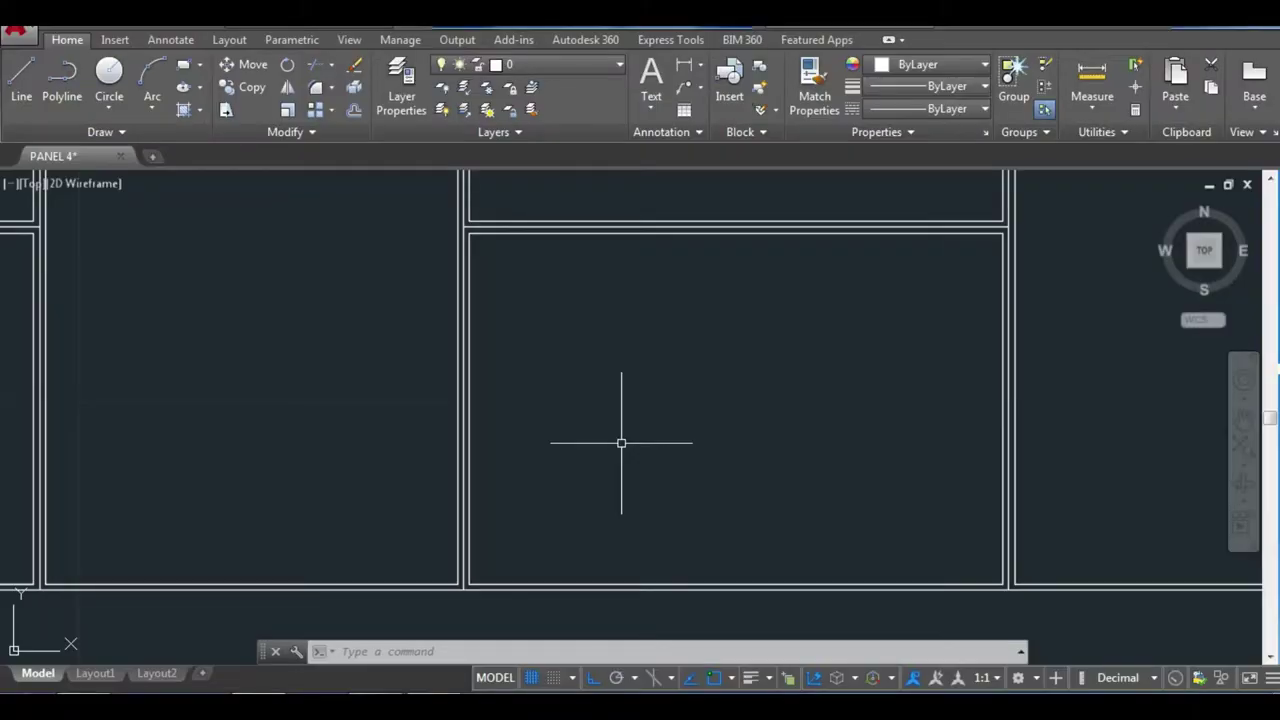
Draw a 0.100 by 0.100 square inside the panel section.
type("rec")
key("Return")
left_click(559, 352)
type(".100")
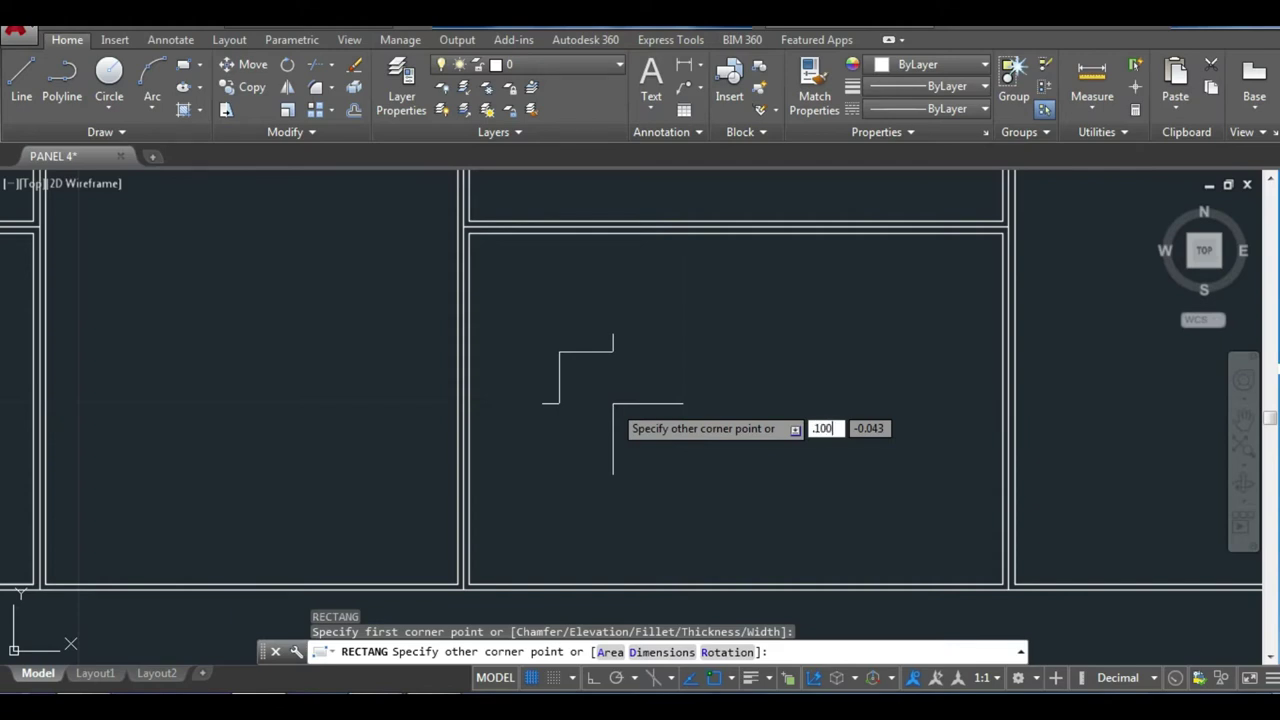
key("Tab")
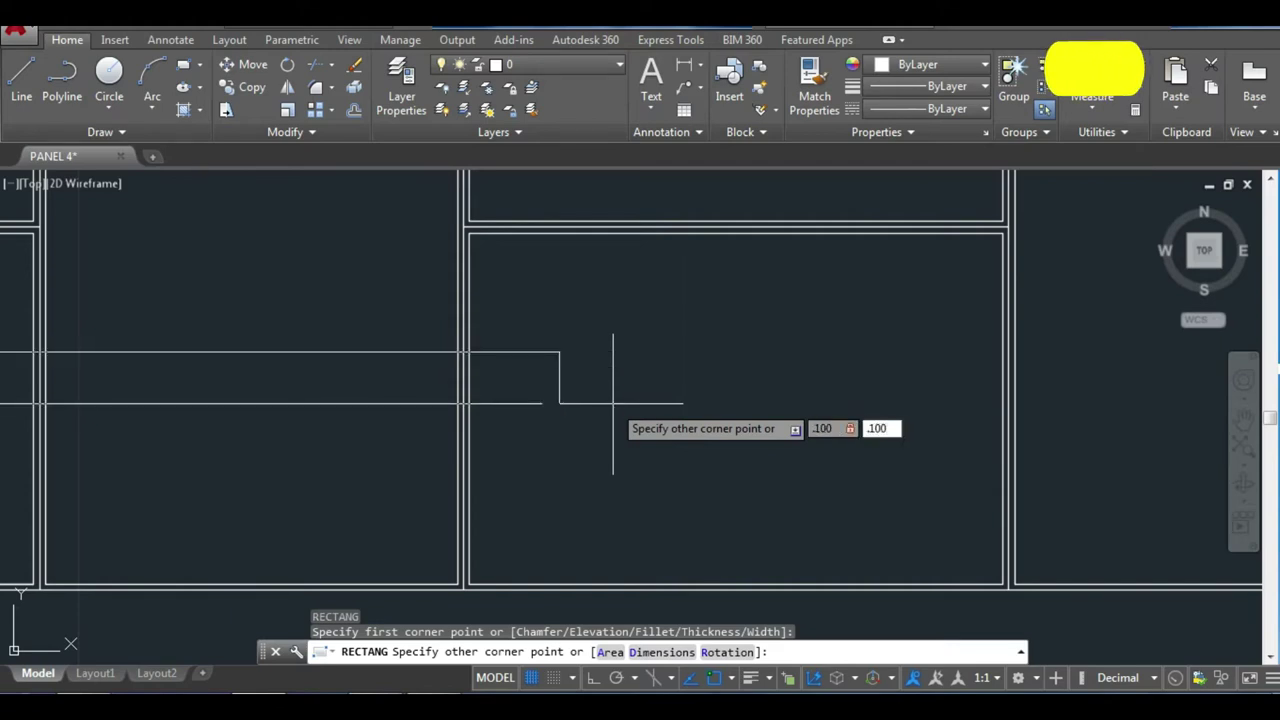
key("Return")
Move the square lower in the section using its left-edge midpoint as base.
left_click(681, 316)
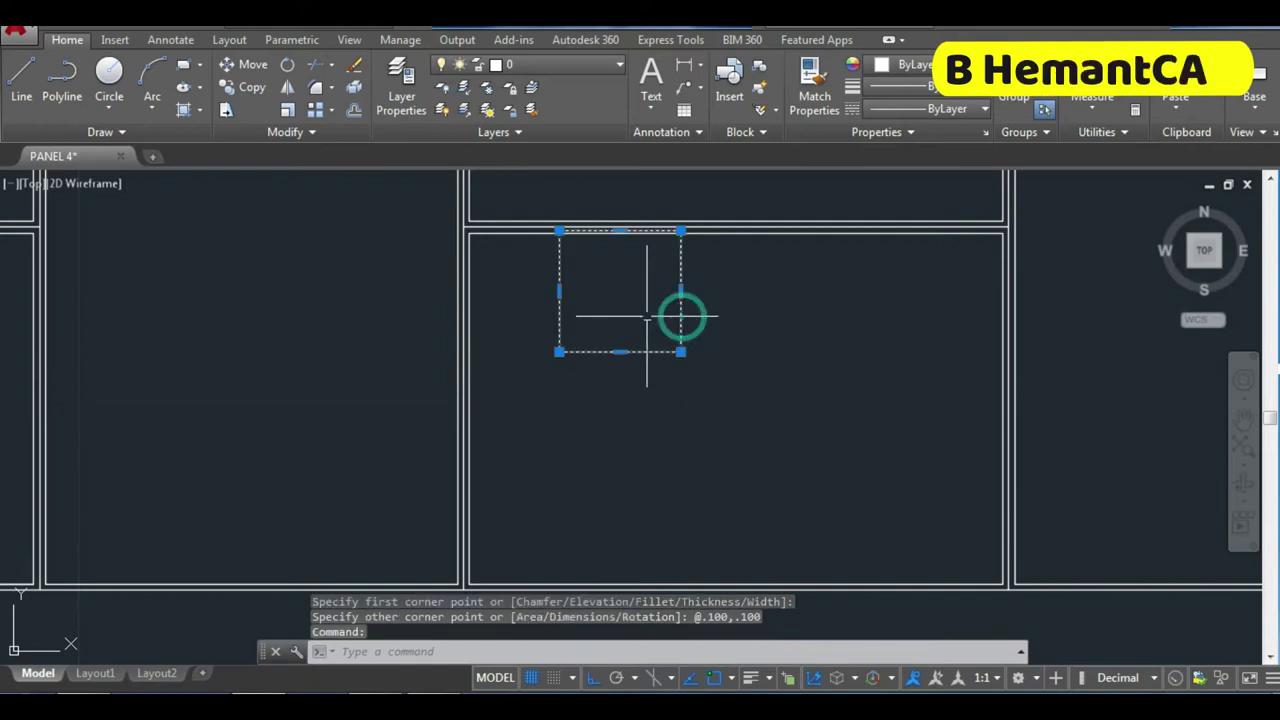
type("m")
key("Return")
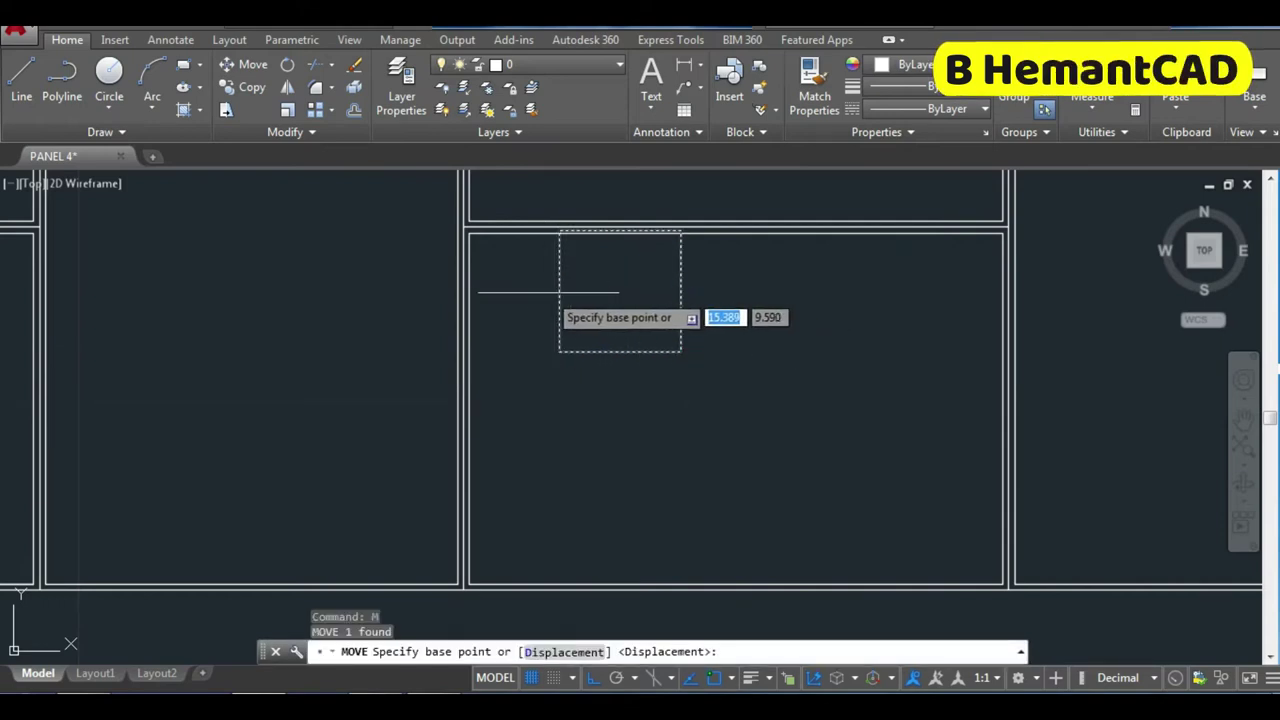
left_click(559, 292)
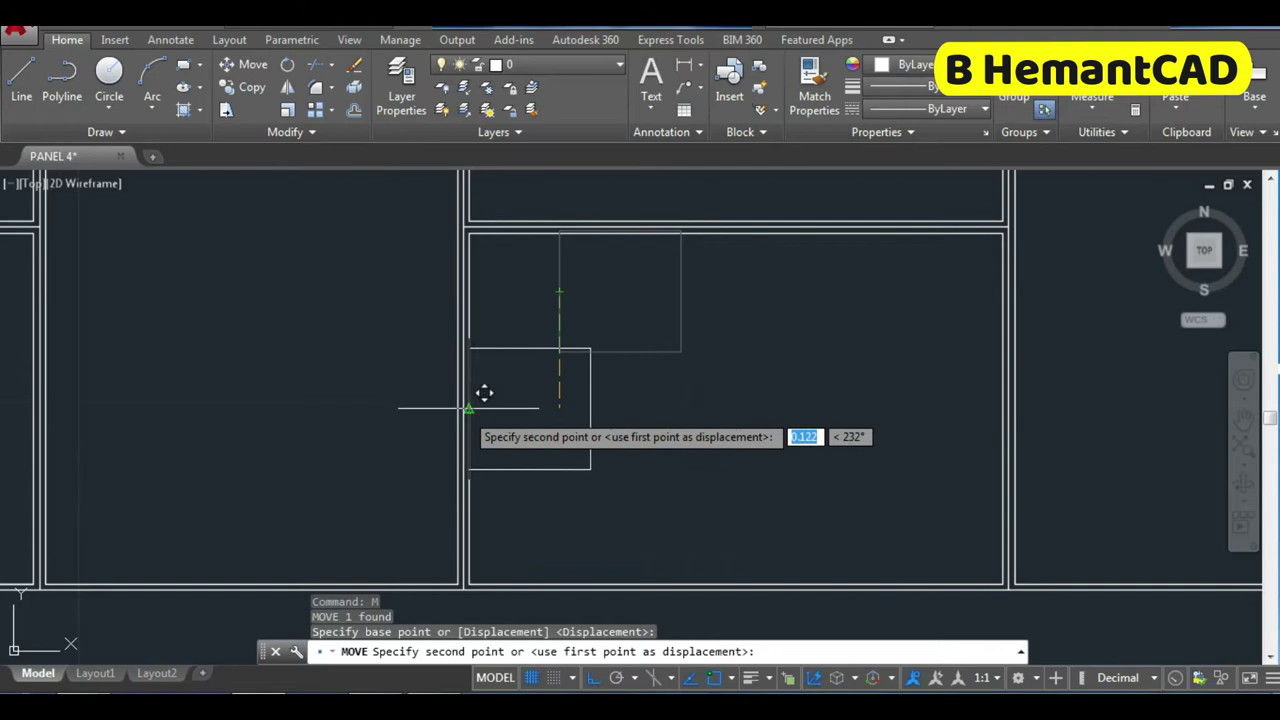
left_click(531, 398)
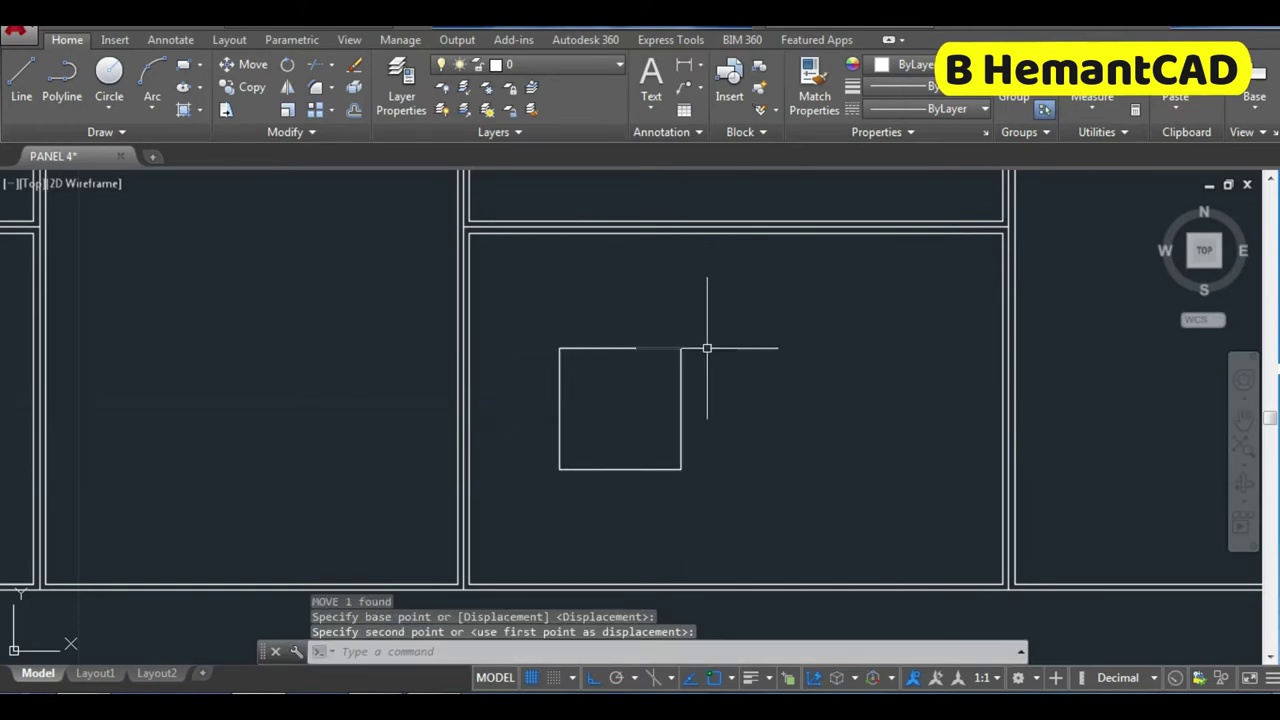
scroll(707, 348, "down", 2)
scroll(651, 388, "up", 4)
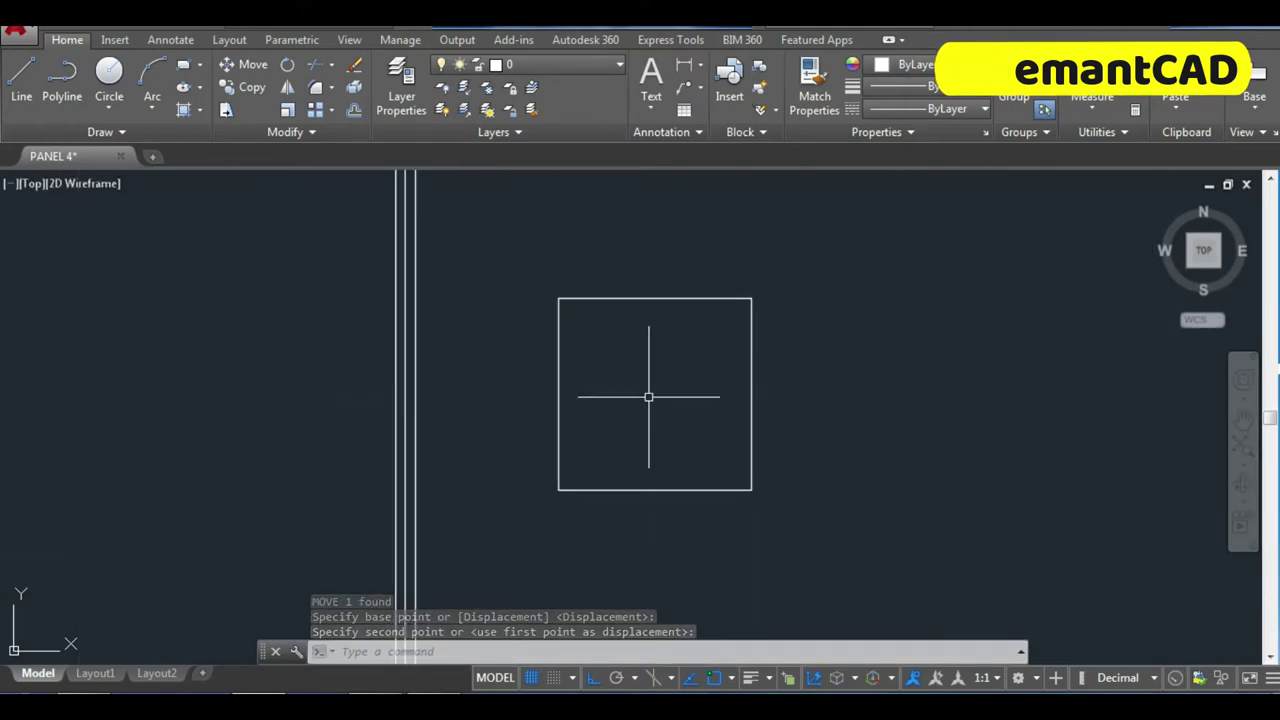
type("c")
key("Return")
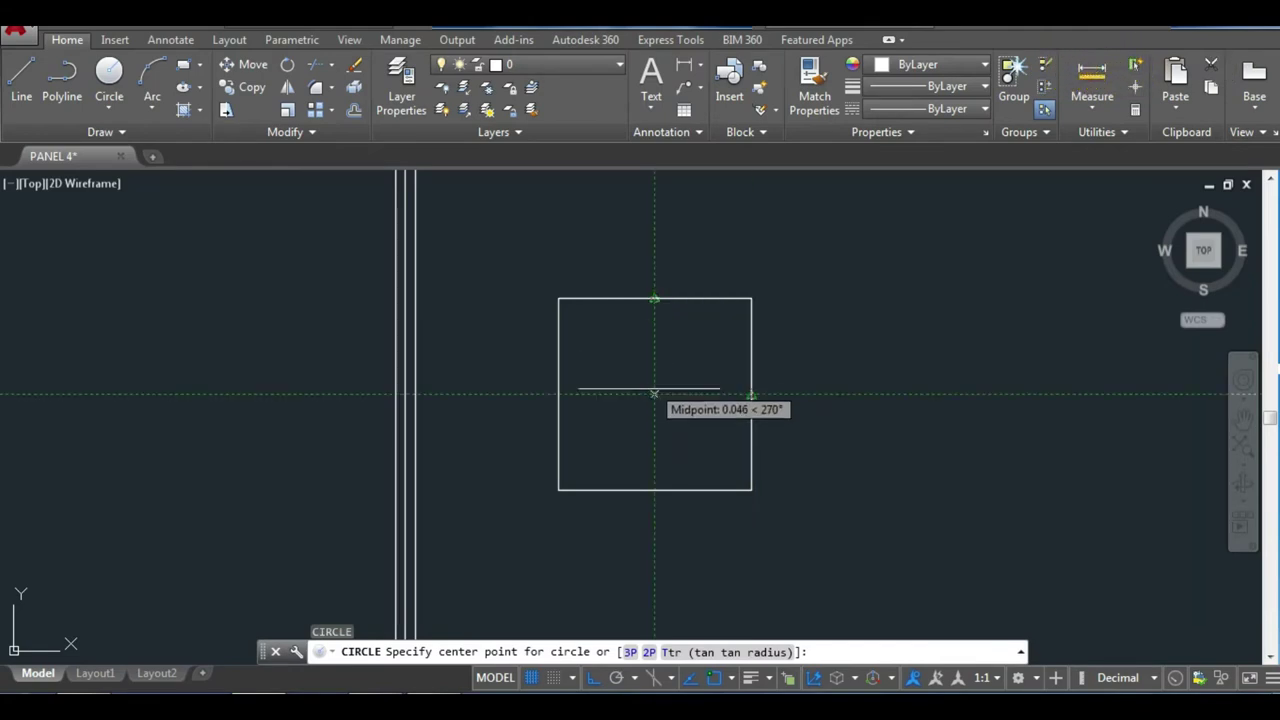
Draw a 0.030-radius circle centred in the square and a thin bar across it.
left_click(655, 394)
type(".030")
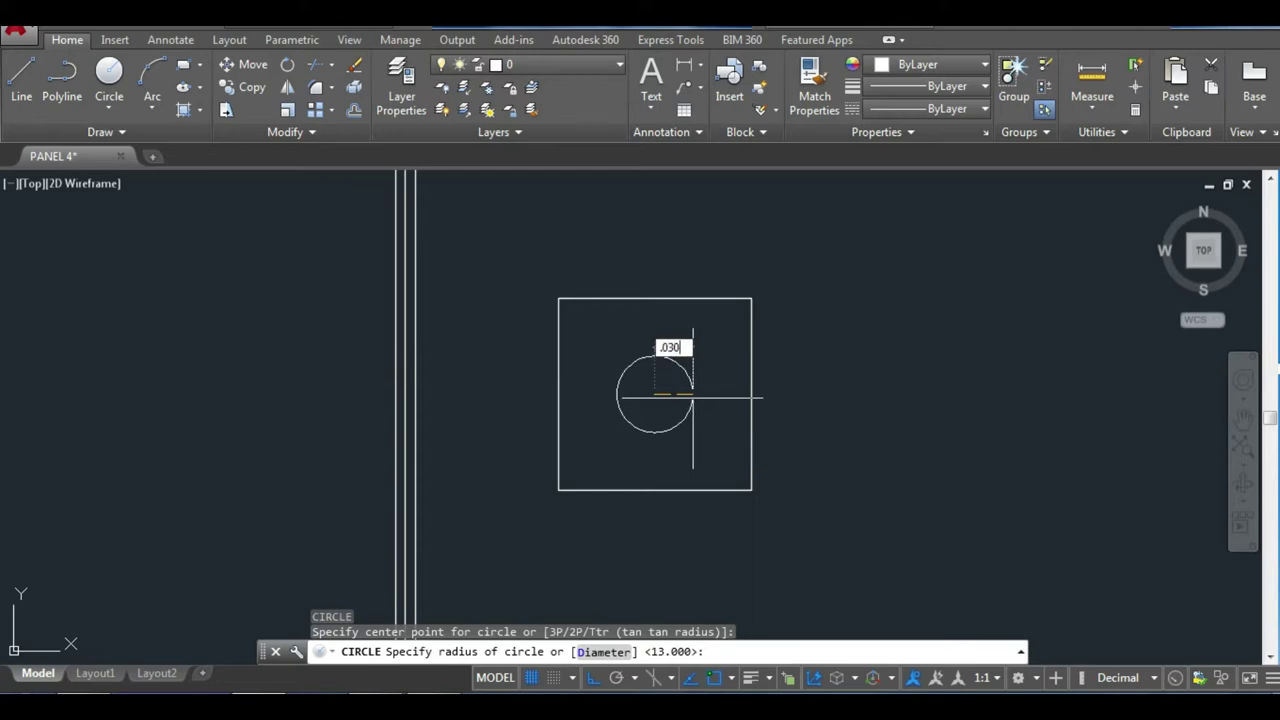
key("Return")
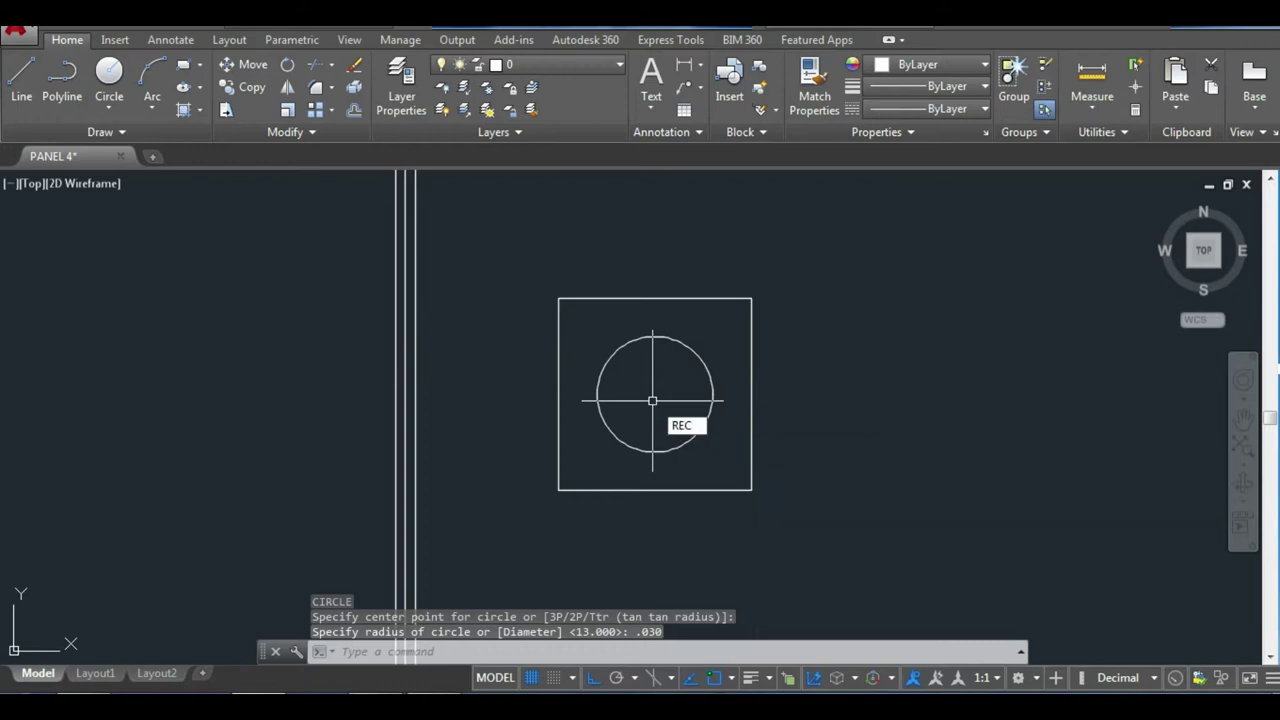
key("Return")
left_click(582, 378)
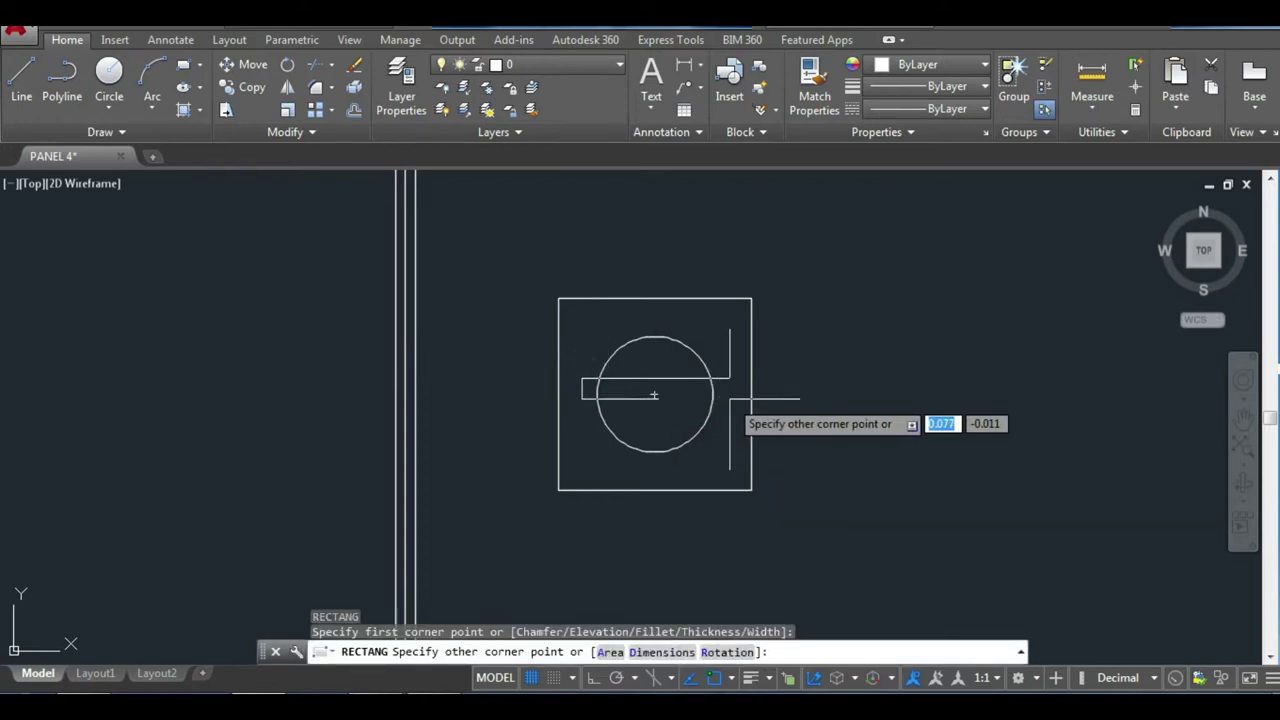
left_click(729, 399)
Move the bar by its midpoint so it is centred across the circle.
left_click(645, 379)
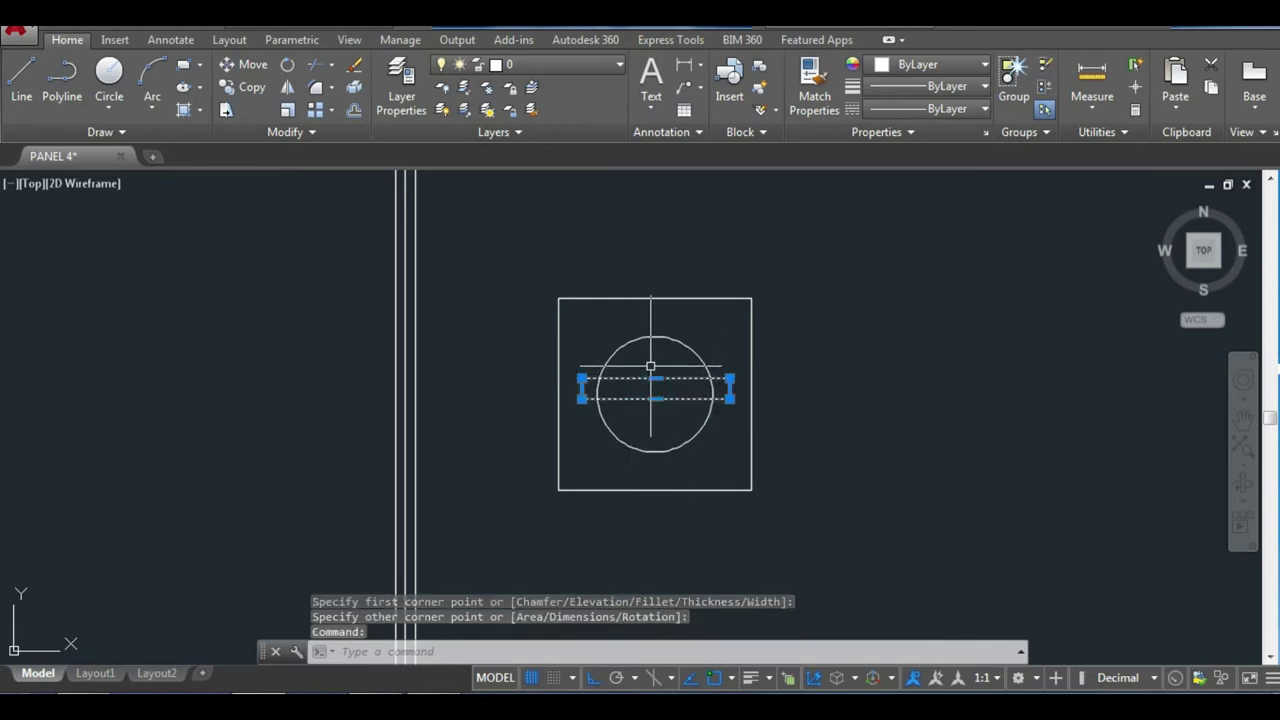
type("M")
key("Return")
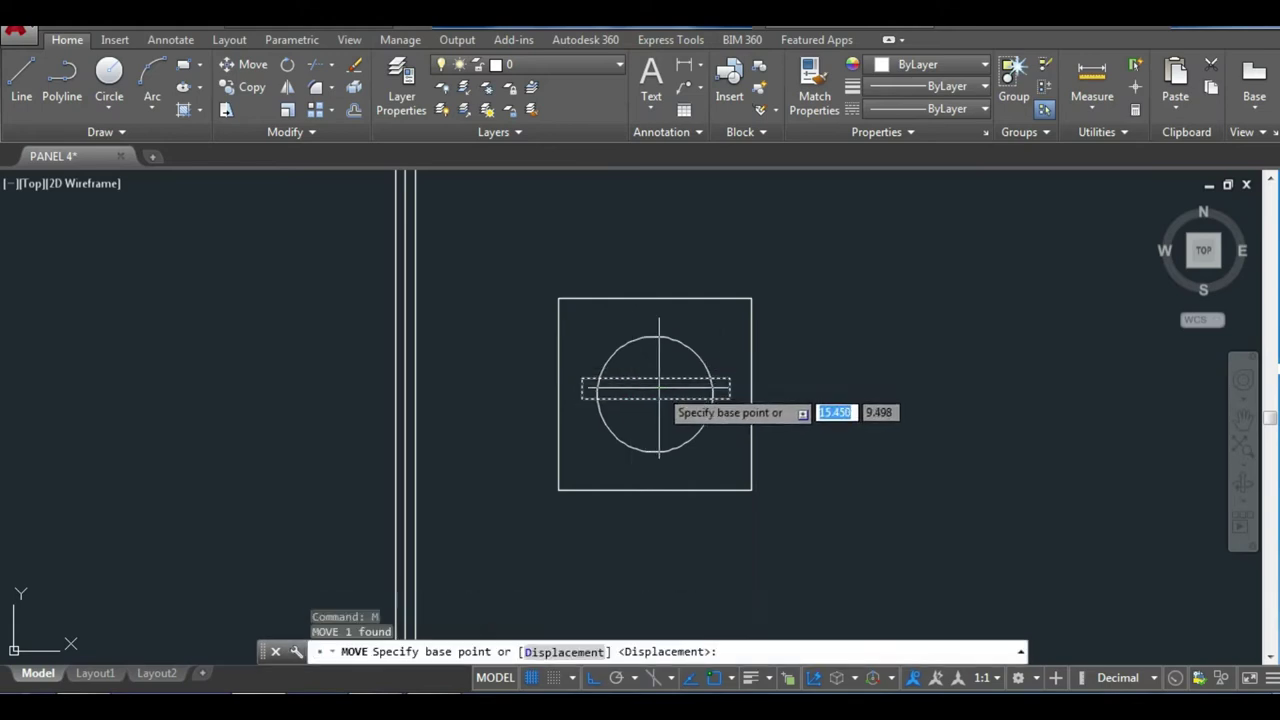
scroll(658, 389, "up", 4)
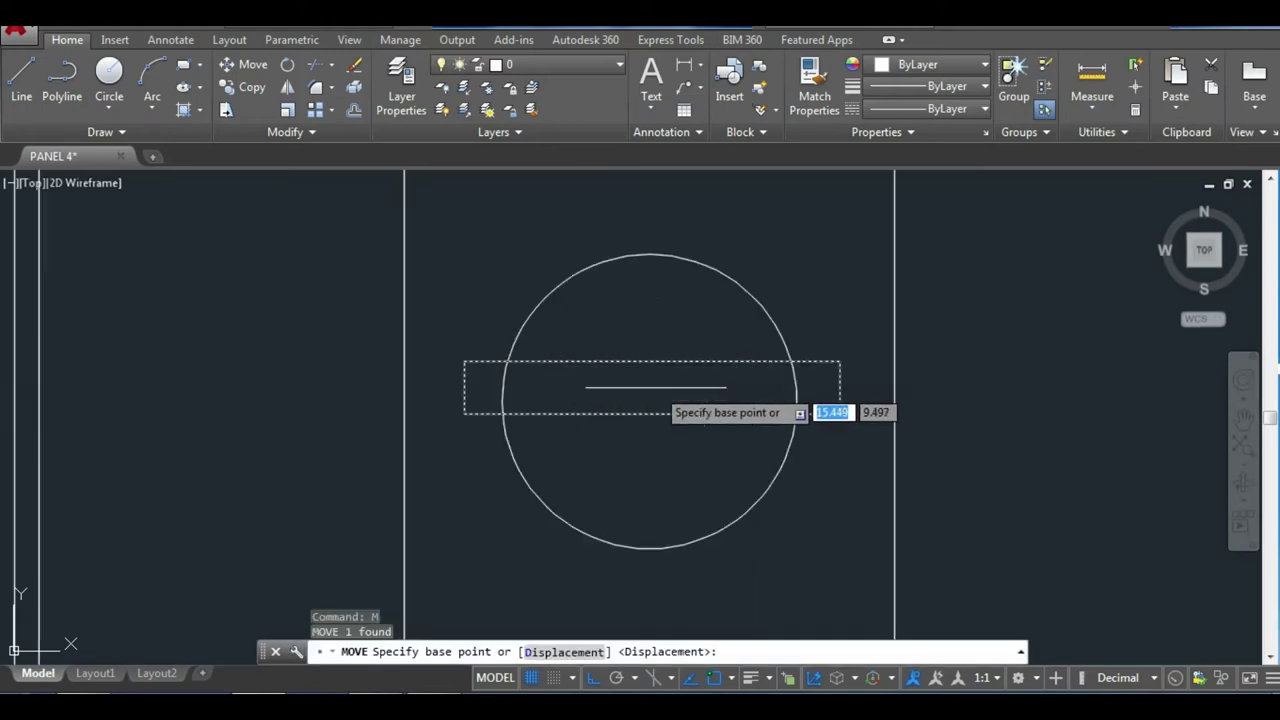
left_click(651, 388)
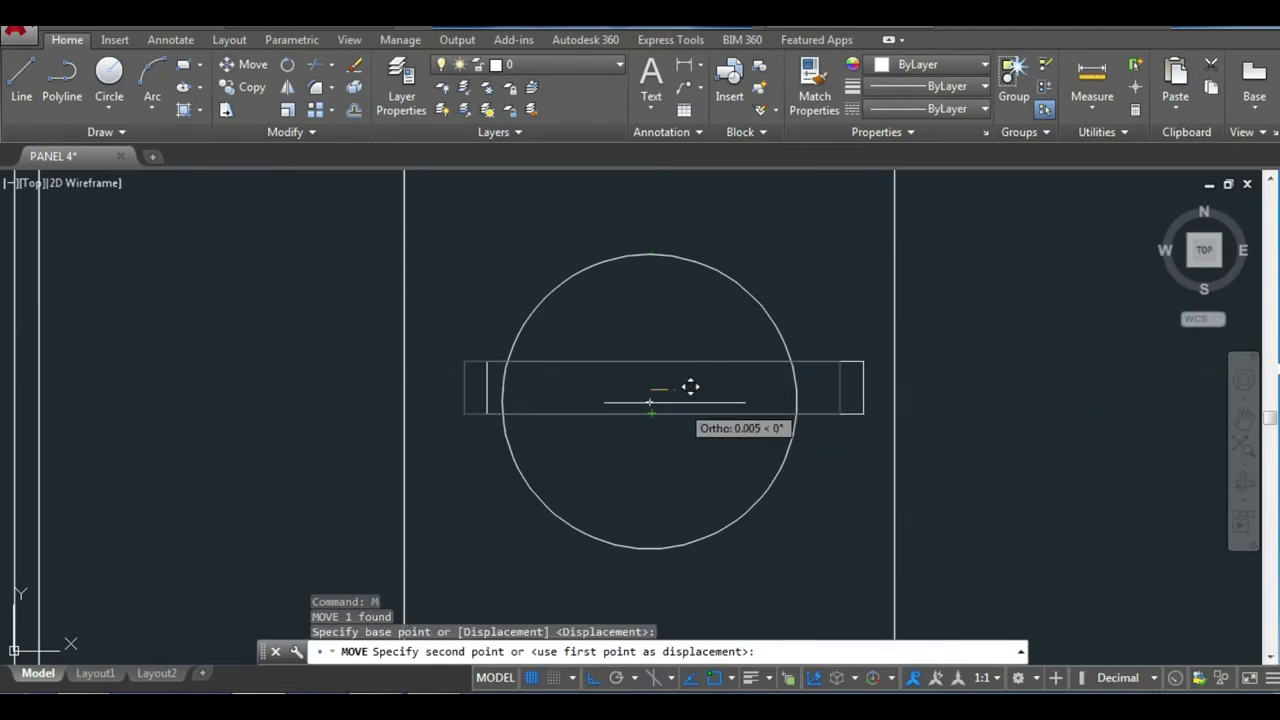
left_click(649, 398)
scroll(635, 366, "up", 4)
scroll(651, 349, "down", 6)
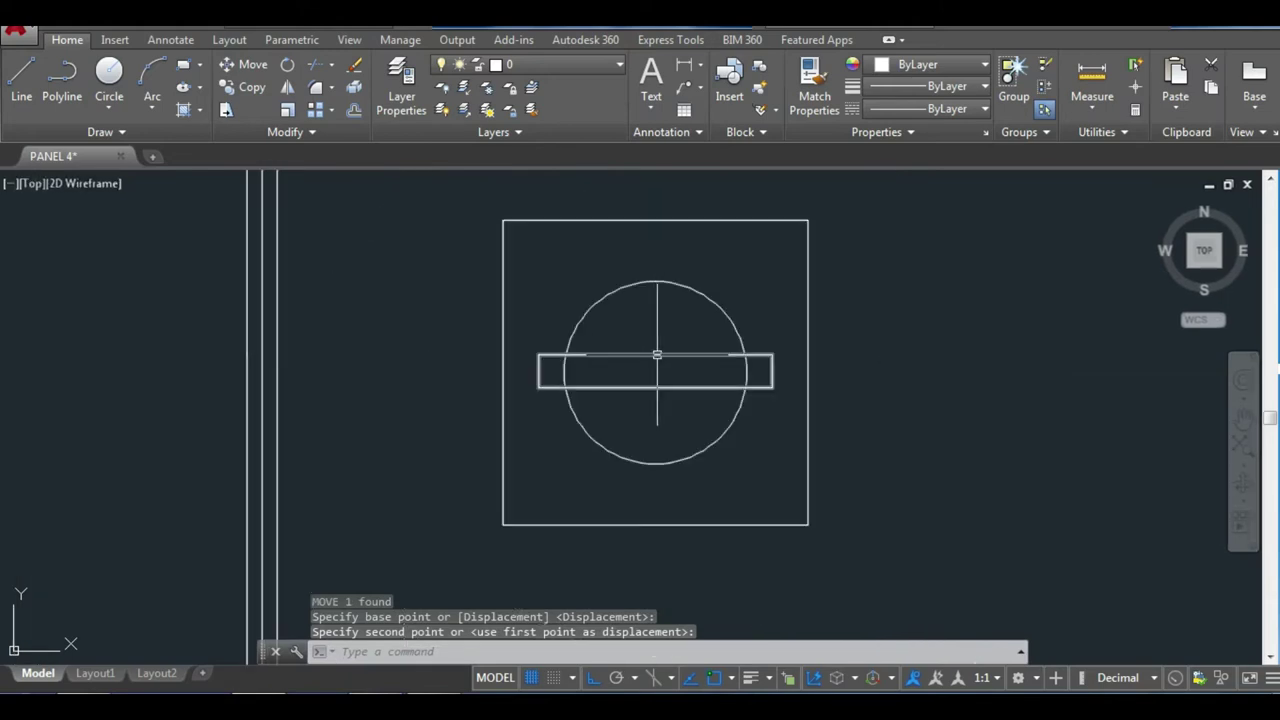
Trim away the circle arc lying inside the bar.
type("tr")
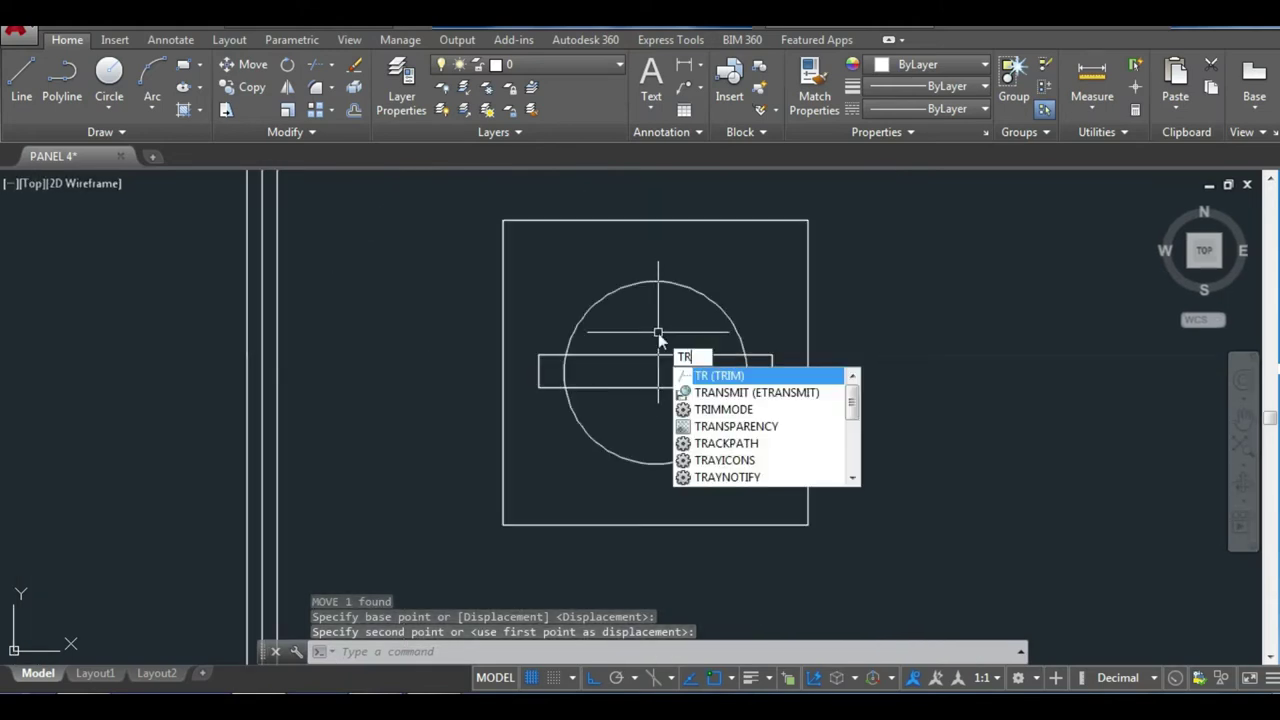
key("Return")
key("Return")
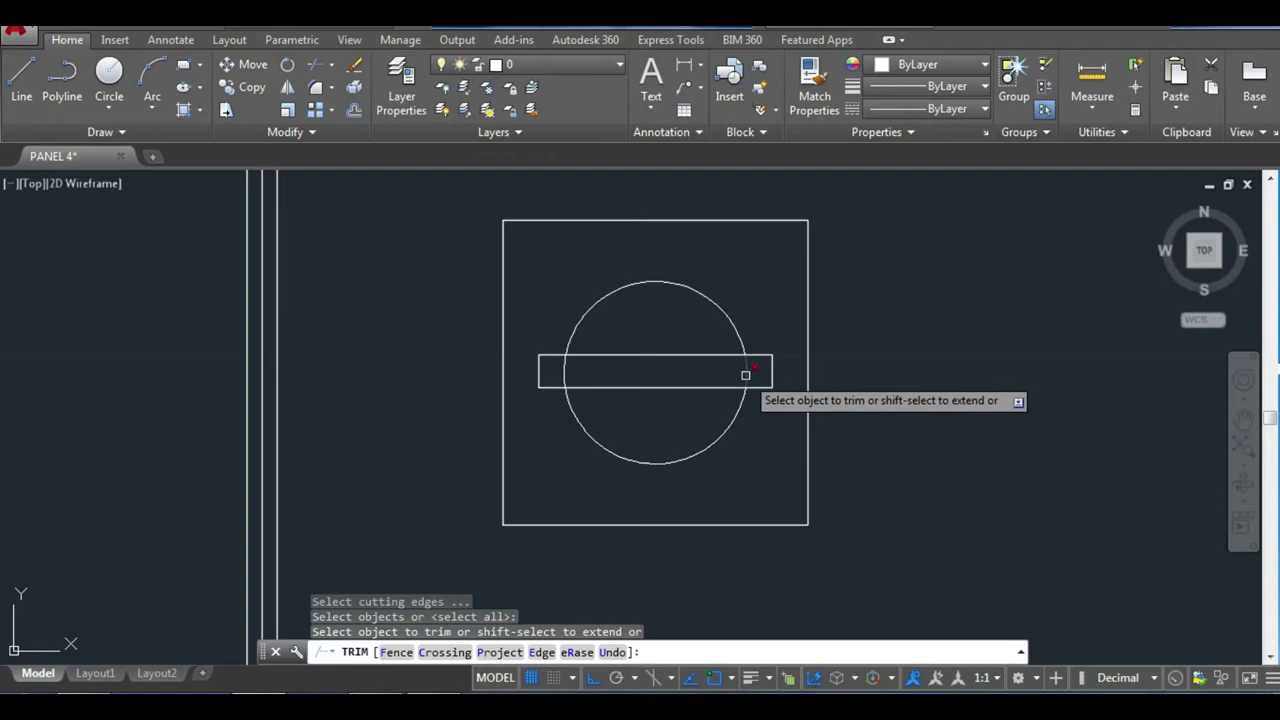
left_click(745, 374)
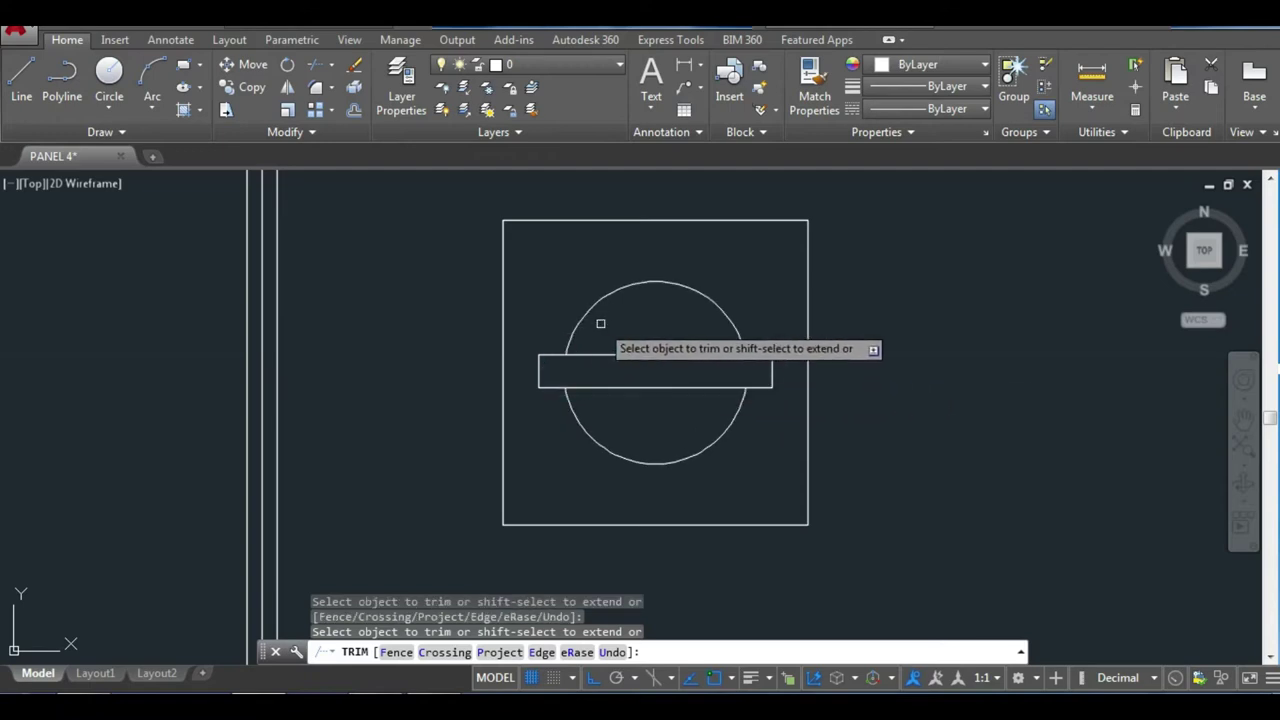
key("Escape")
Draw a small rectangle within the bar.
type("C")
key("Return")
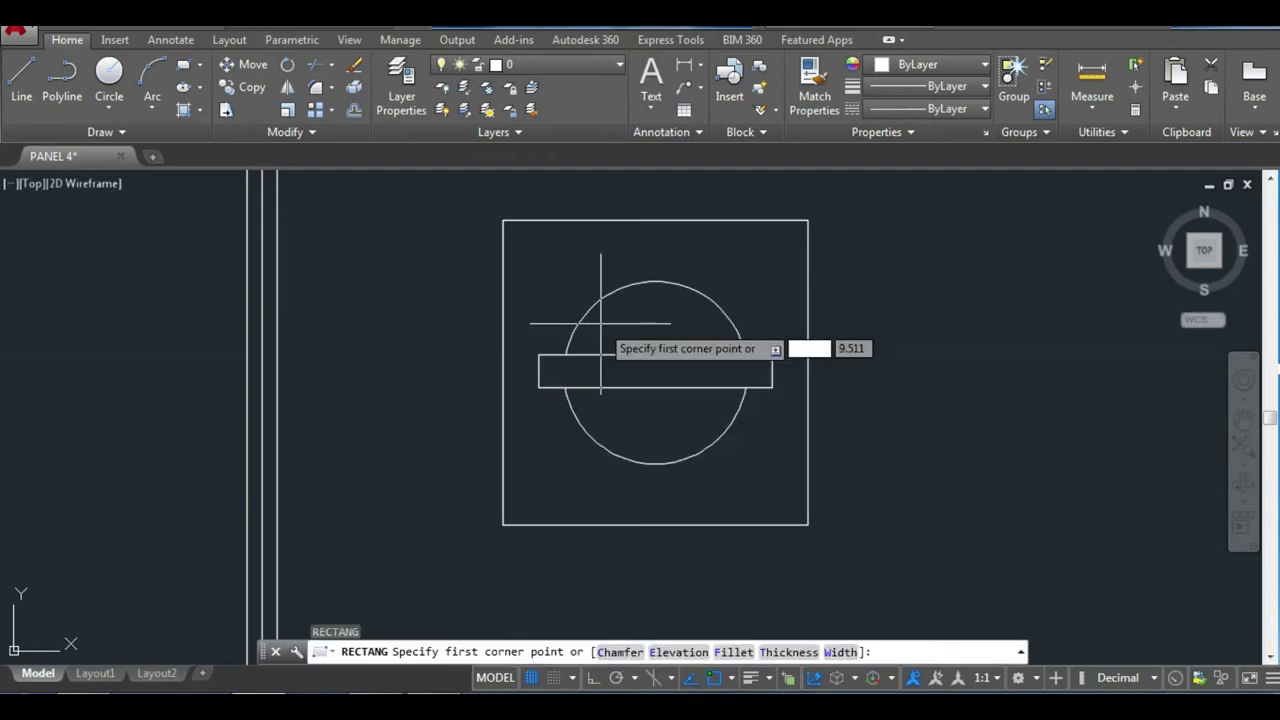
scroll(617, 358, "up", 4)
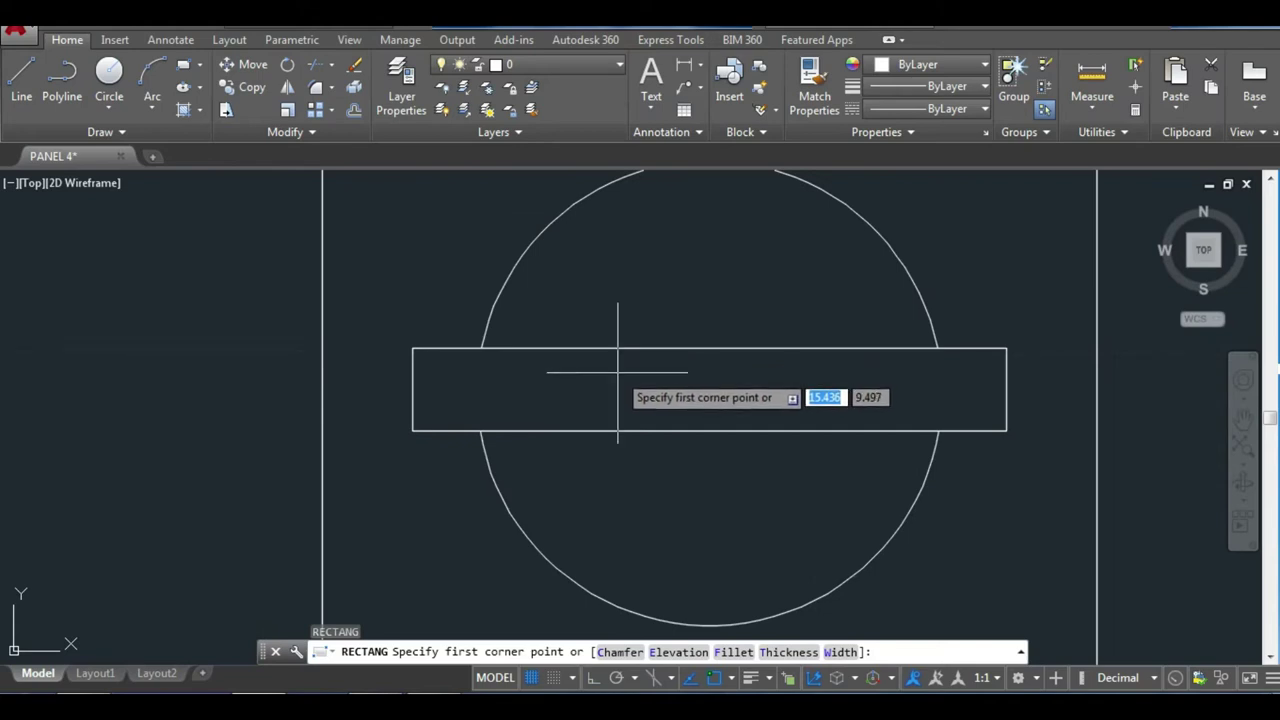
left_click(617, 372)
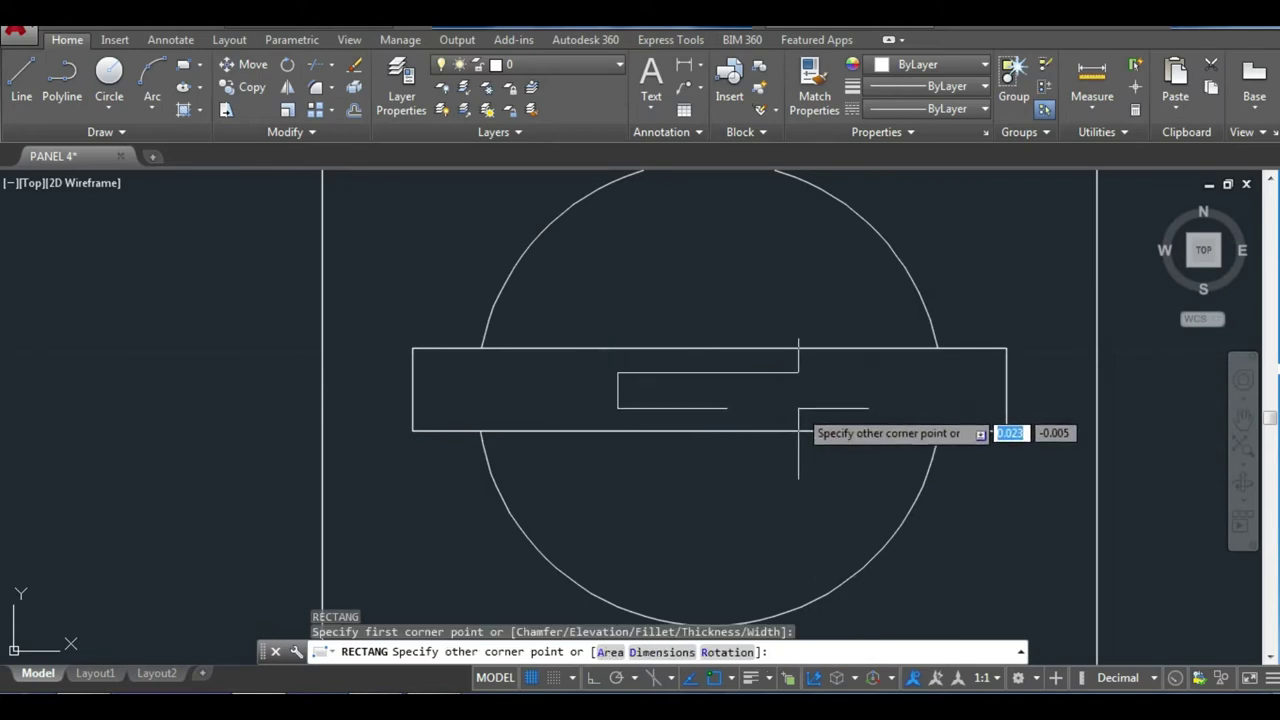
left_click(798, 408)
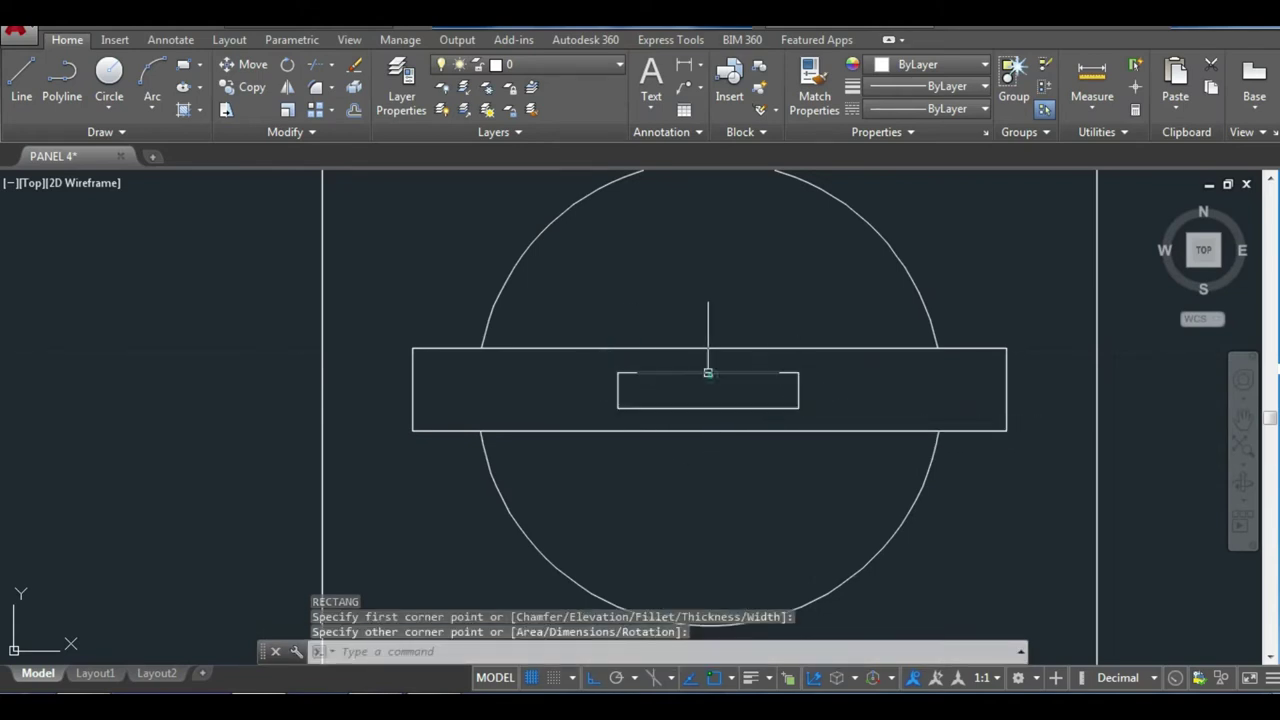
Move the small rectangle to the centre of the bar.
left_click(708, 373)
key("Return")
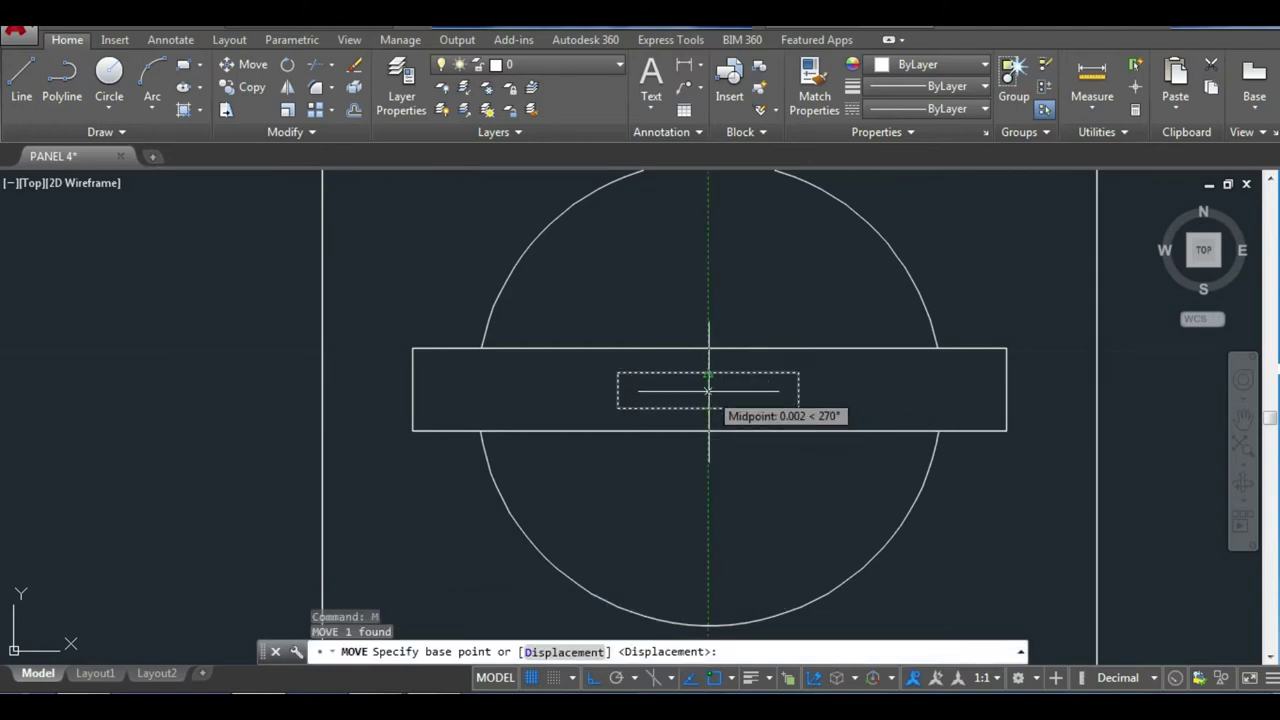
left_click(708, 391)
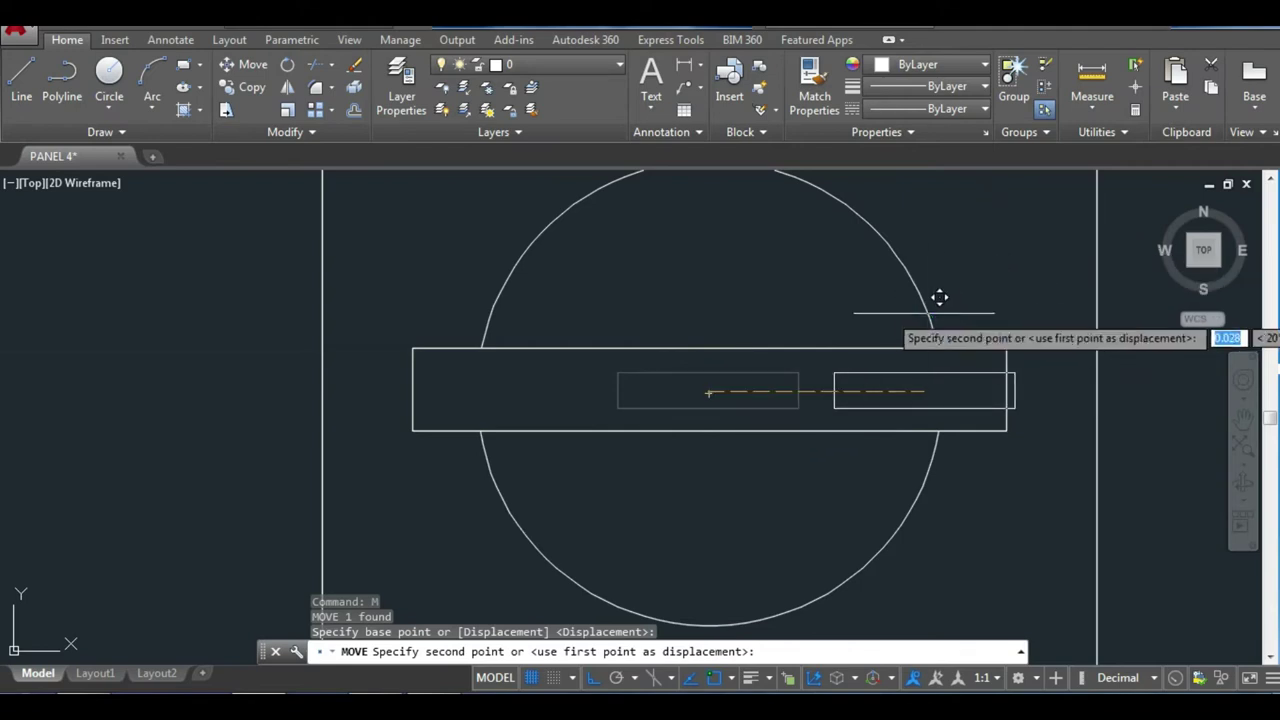
left_click(709, 392)
scroll(650, 295, "down", 5)
scroll(662, 287, "down", 2)
Rotate the switch's circle and both rectangles about 45° around the bar's midpoint.
left_click(742, 382)
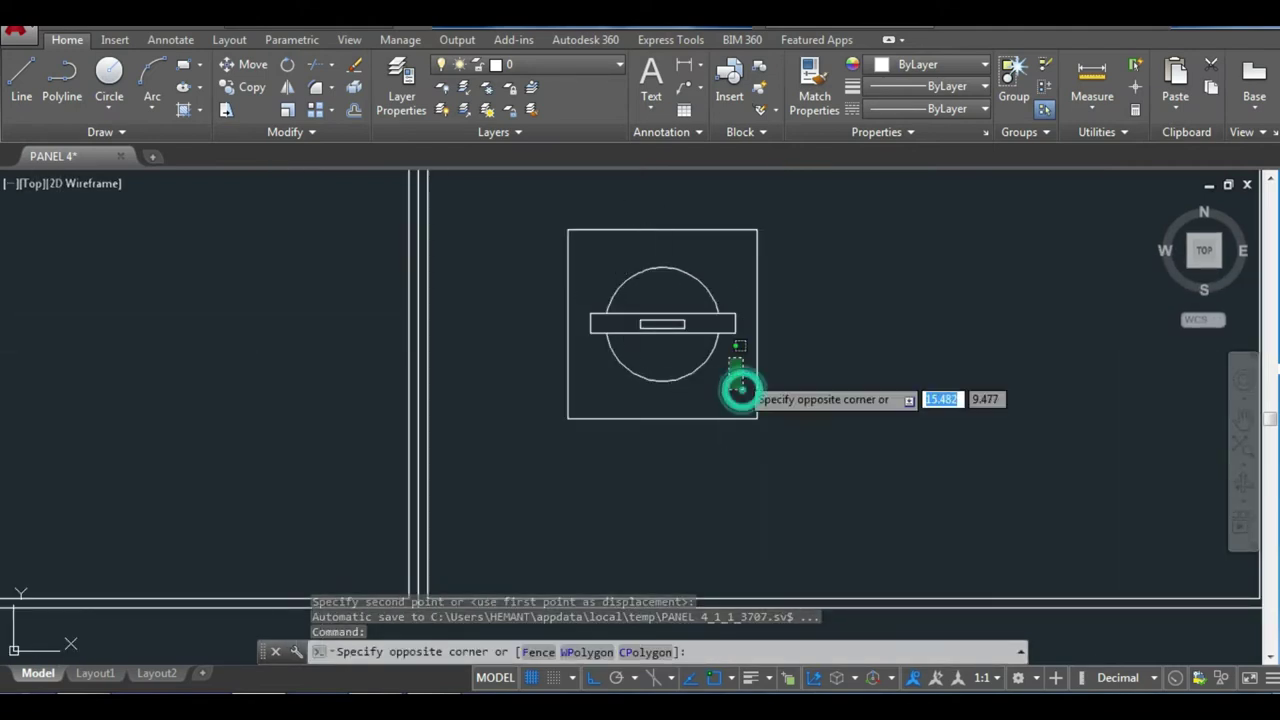
left_click(586, 262)
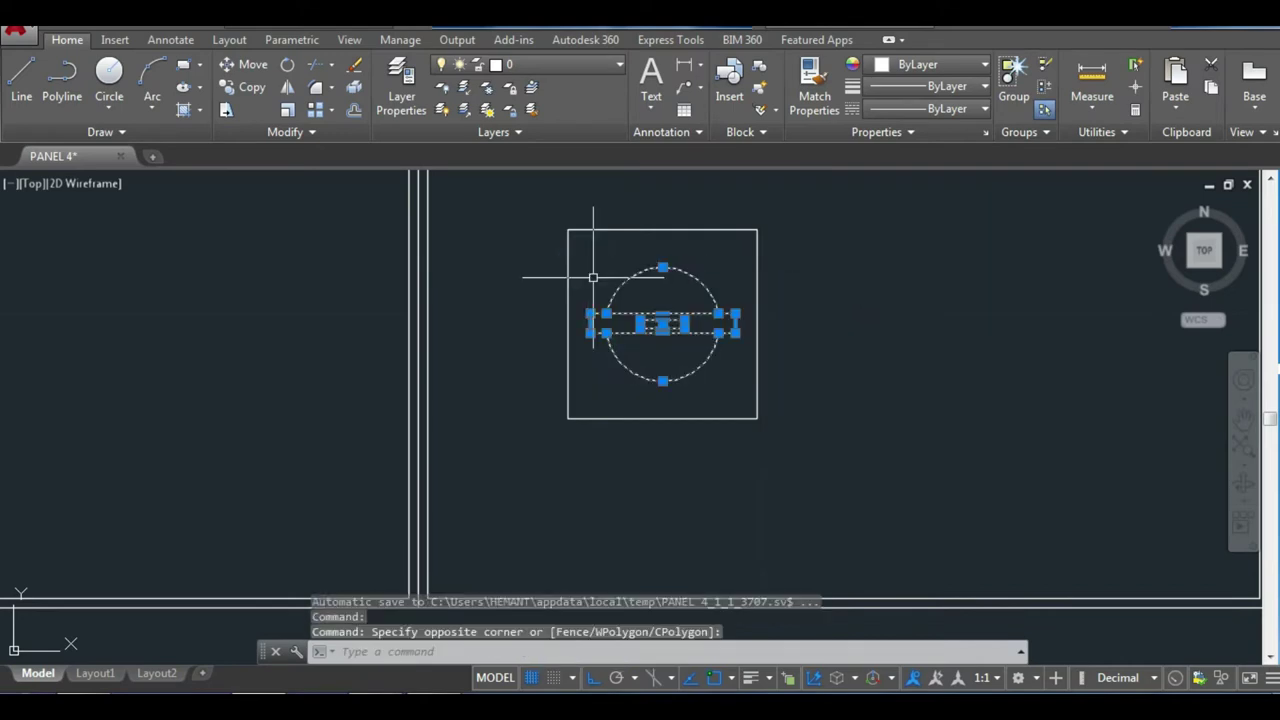
type("ro")
key("Return")
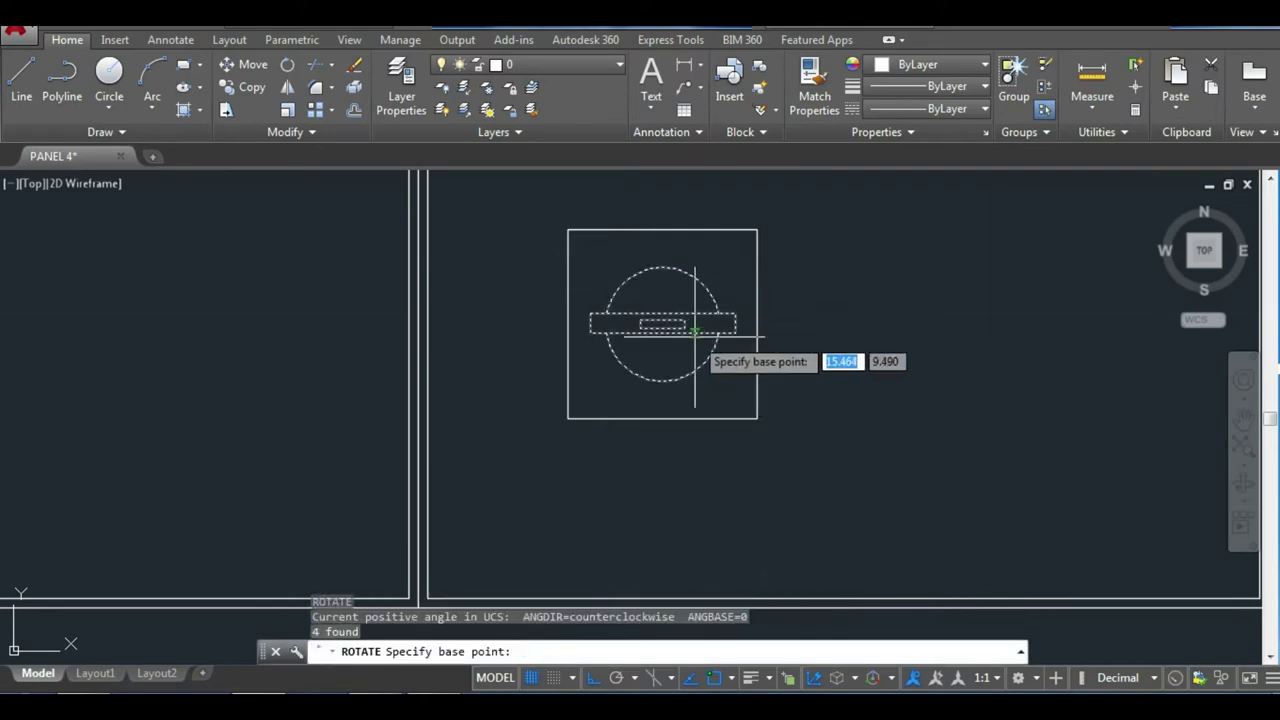
scroll(680, 335, "up", 5)
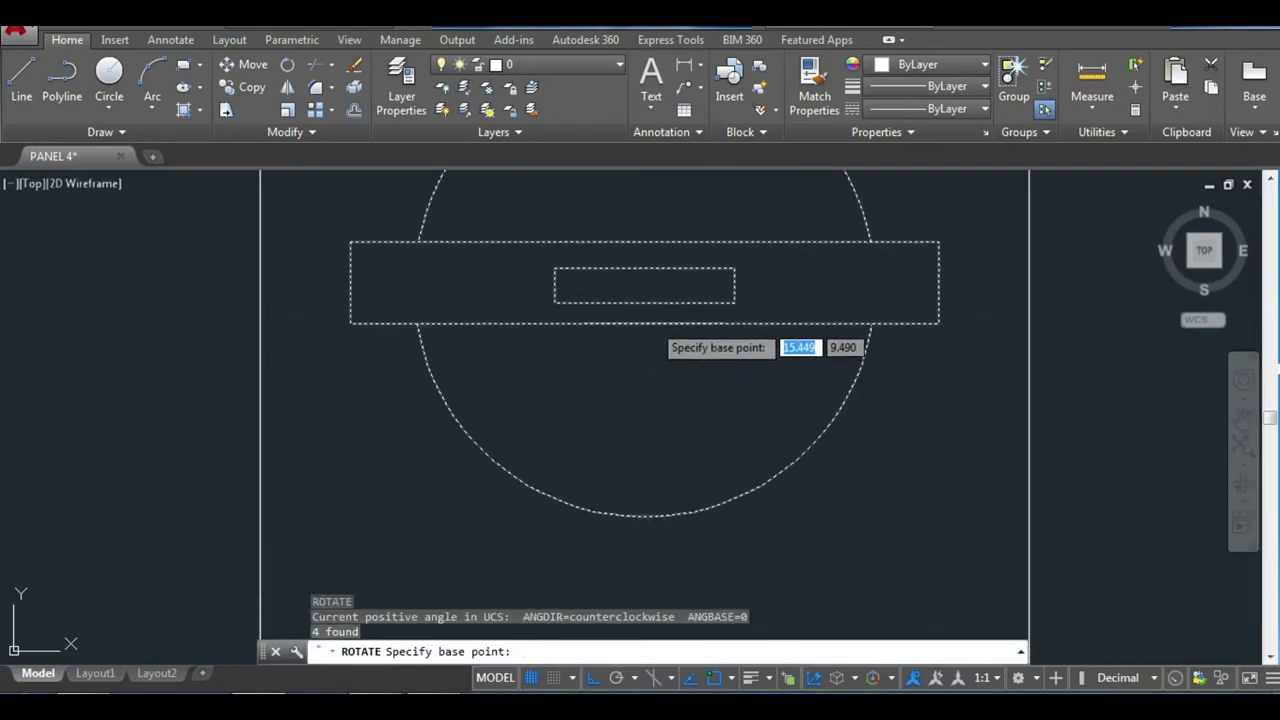
left_click(644, 286)
scroll(782, 287, "down", 6)
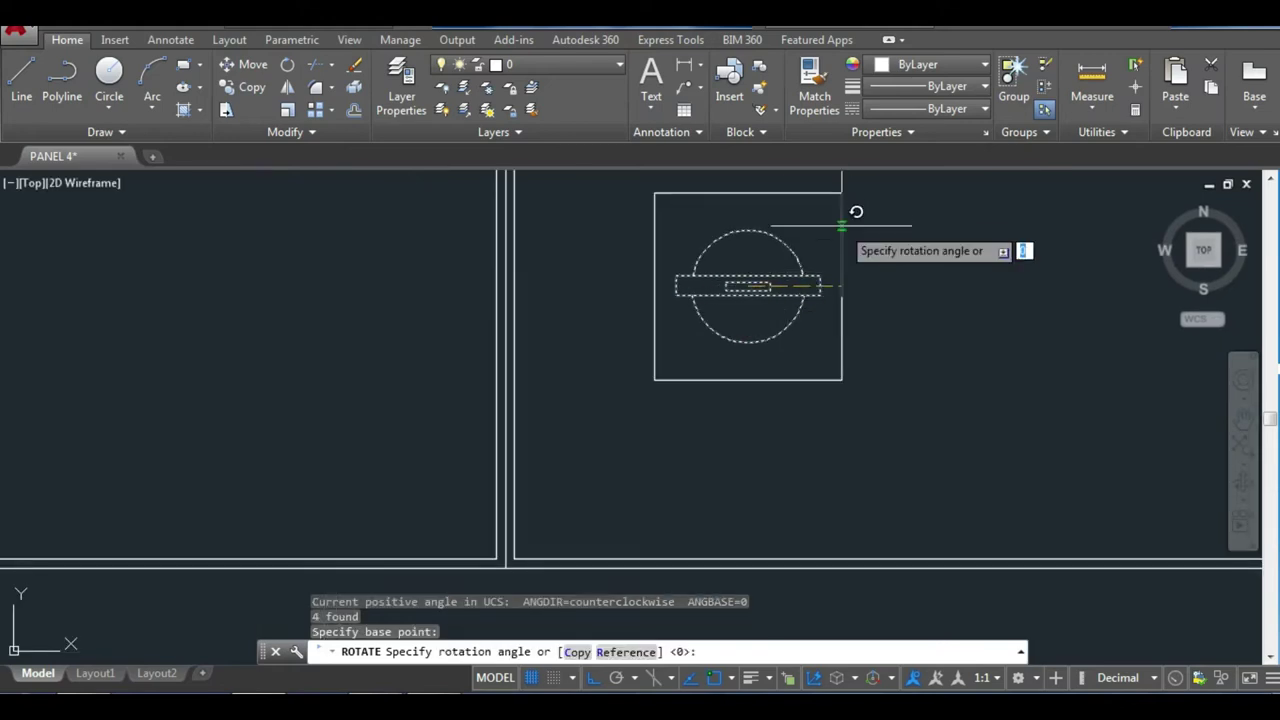
left_click(842, 192)
Move the rotated switch into the lower panel compartment.
scroll(800, 297, "down", 3)
scroll(806, 294, "down", 2)
middle_click_drag(806, 294, 588, 404)
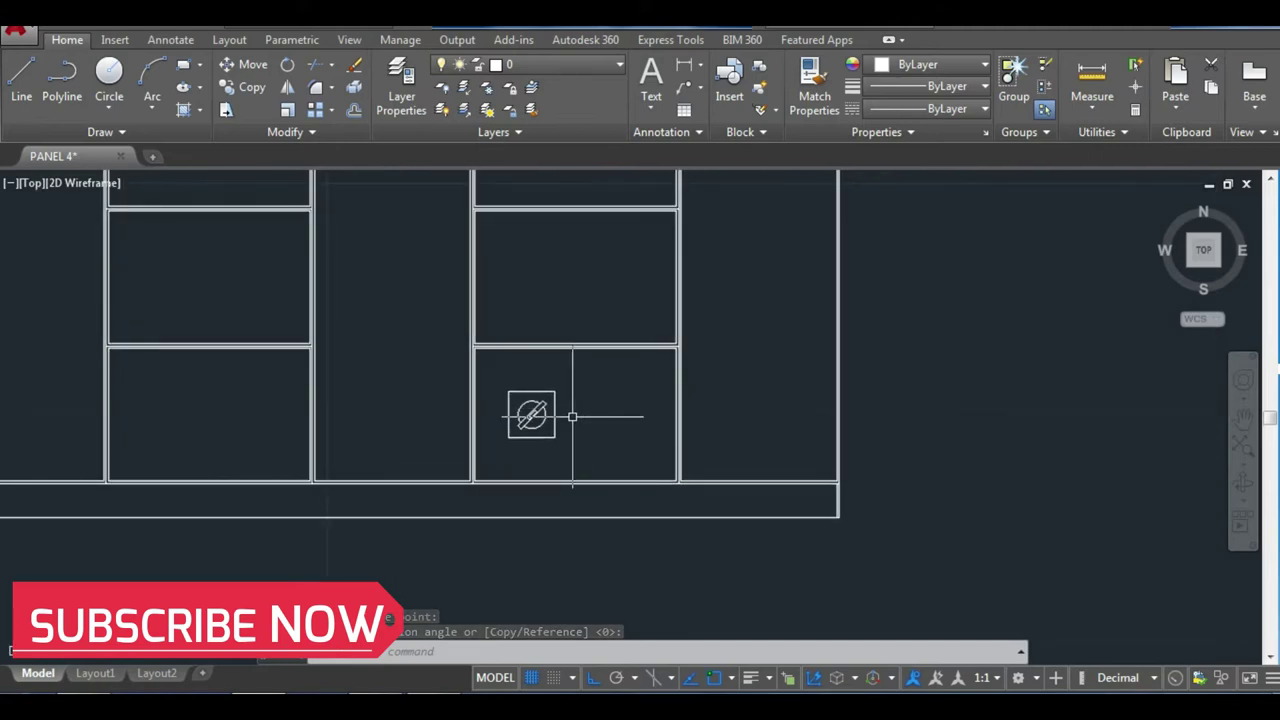
left_click(500, 377)
left_click(586, 449)
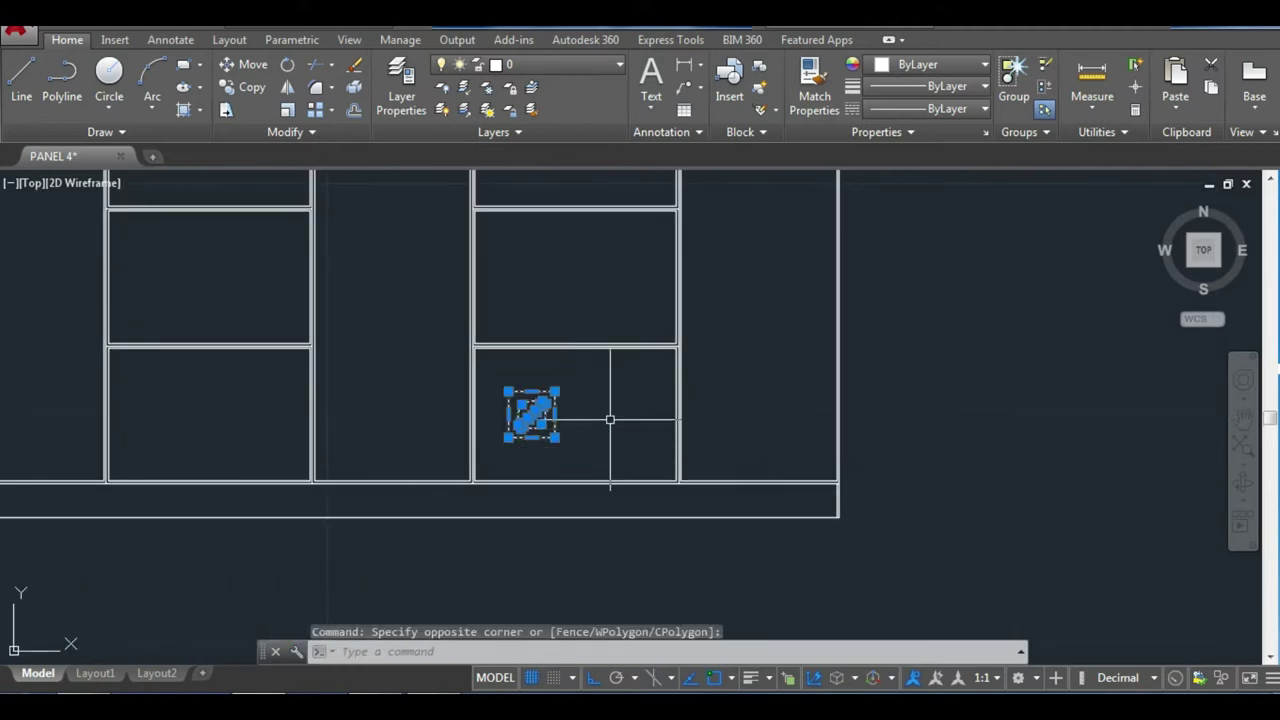
type("M")
key("Return")
left_click(610, 420)
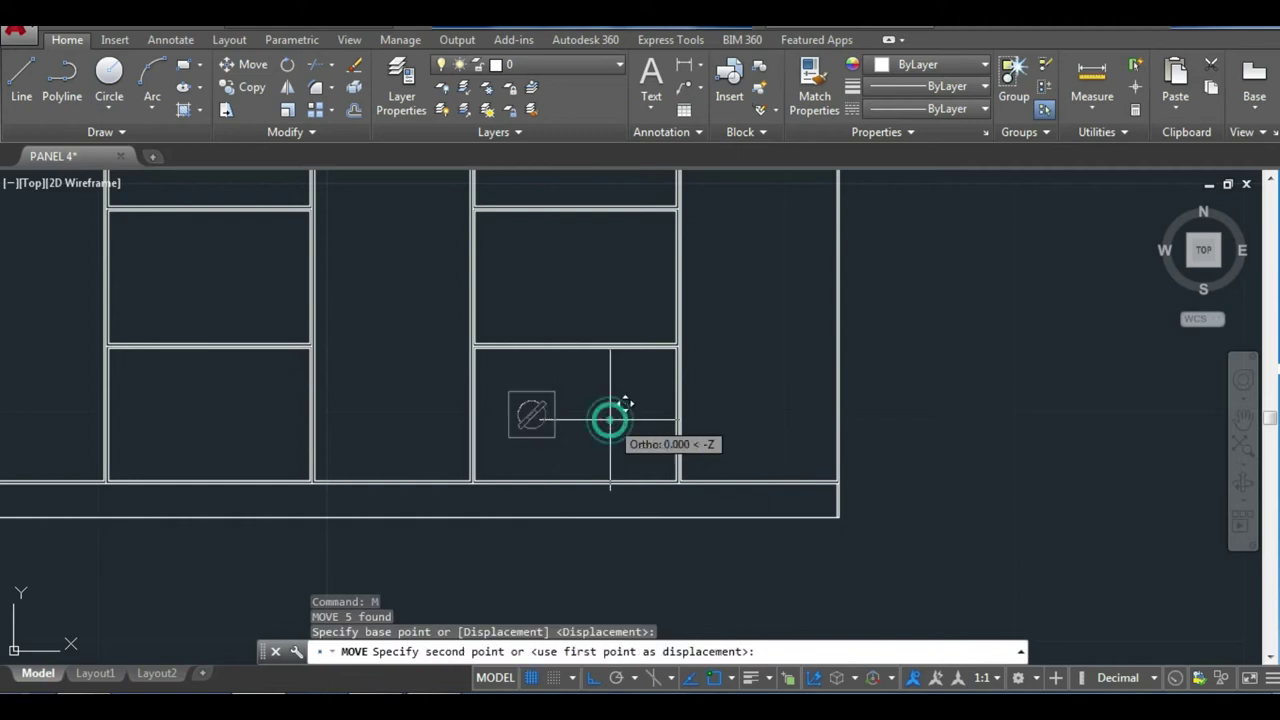
left_click(603, 420)
Start a small circle with its centre beside the switch.
scroll(592, 415, "up", 2)
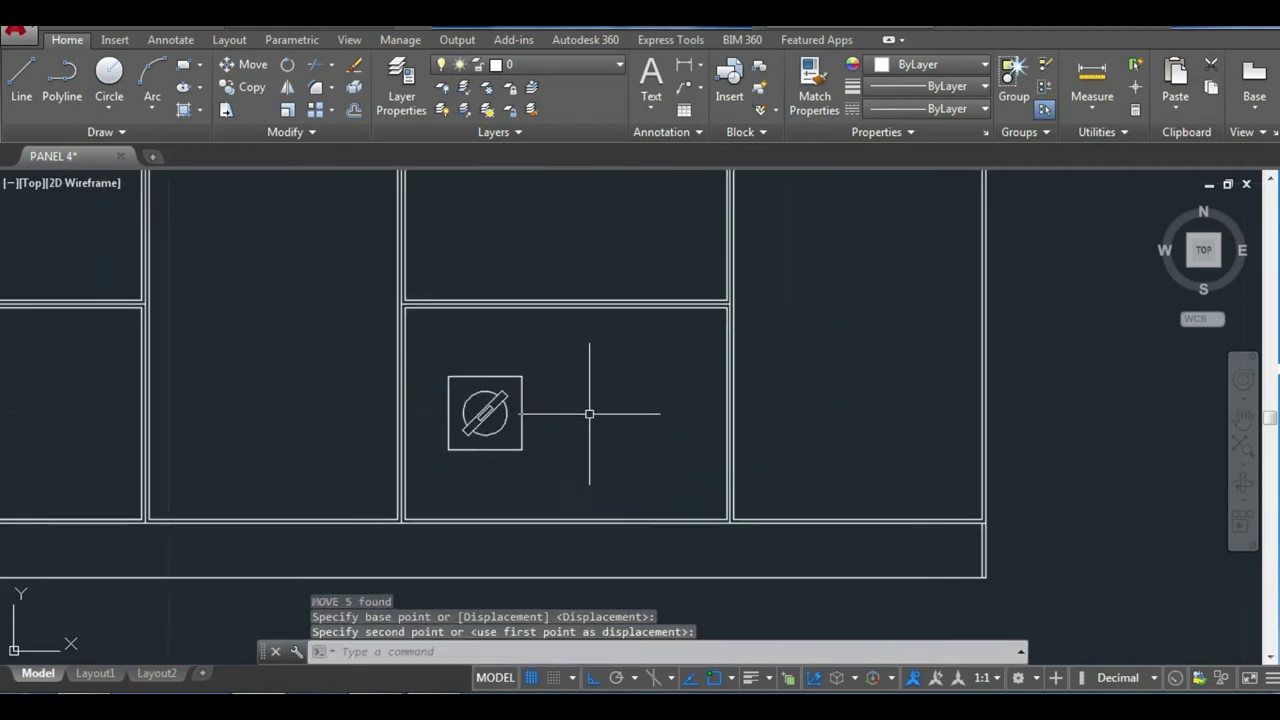
type("c")
key("Return")
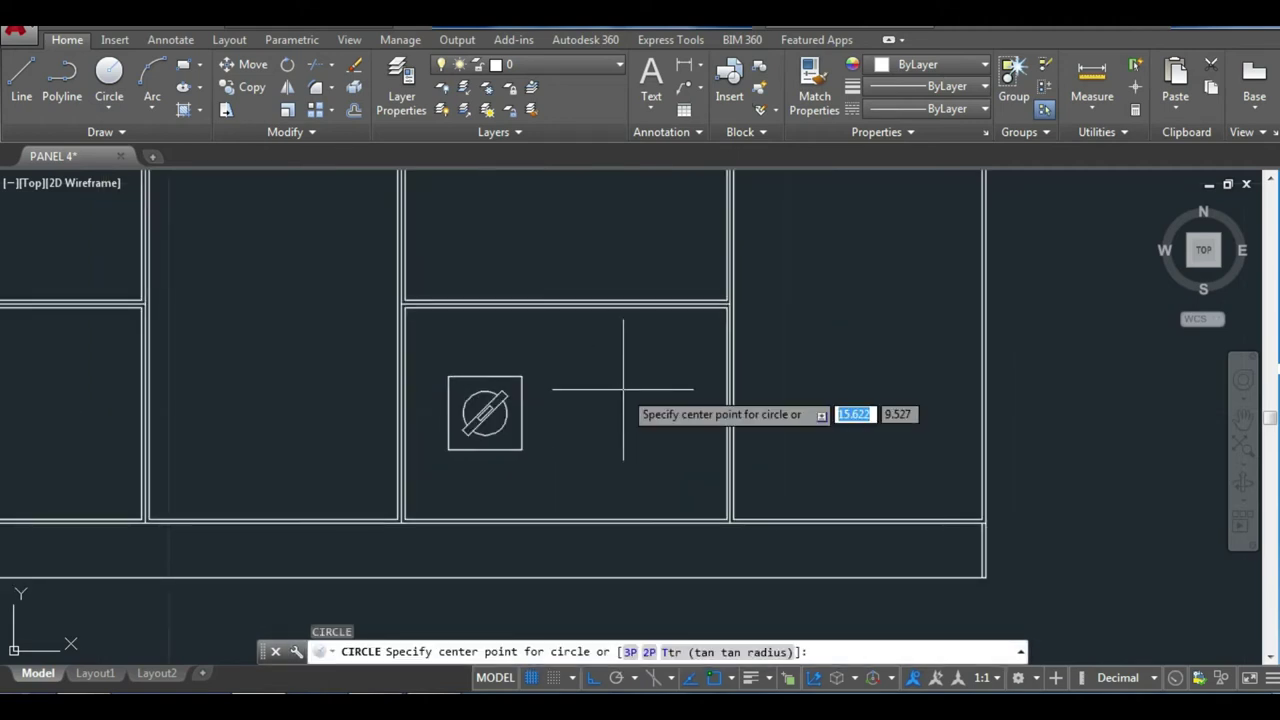
left_click(660, 348)
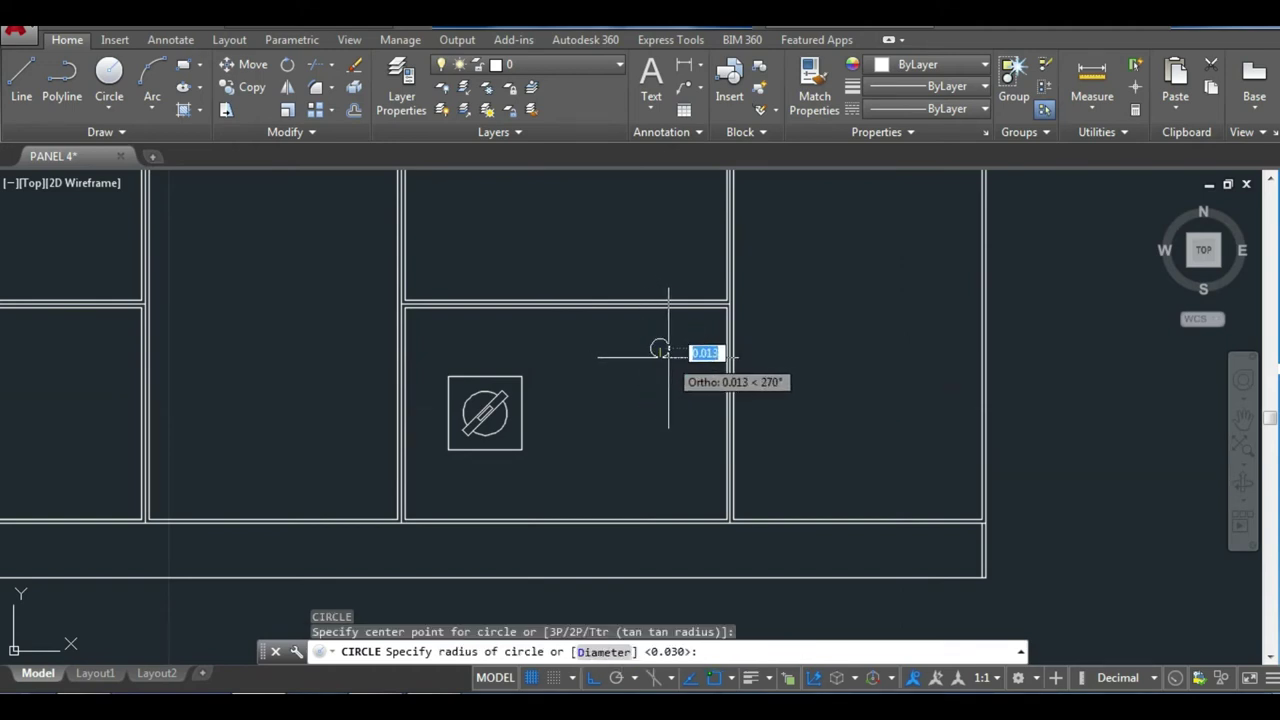
Finish the lamp circle with a radius of .012.
type(".0")
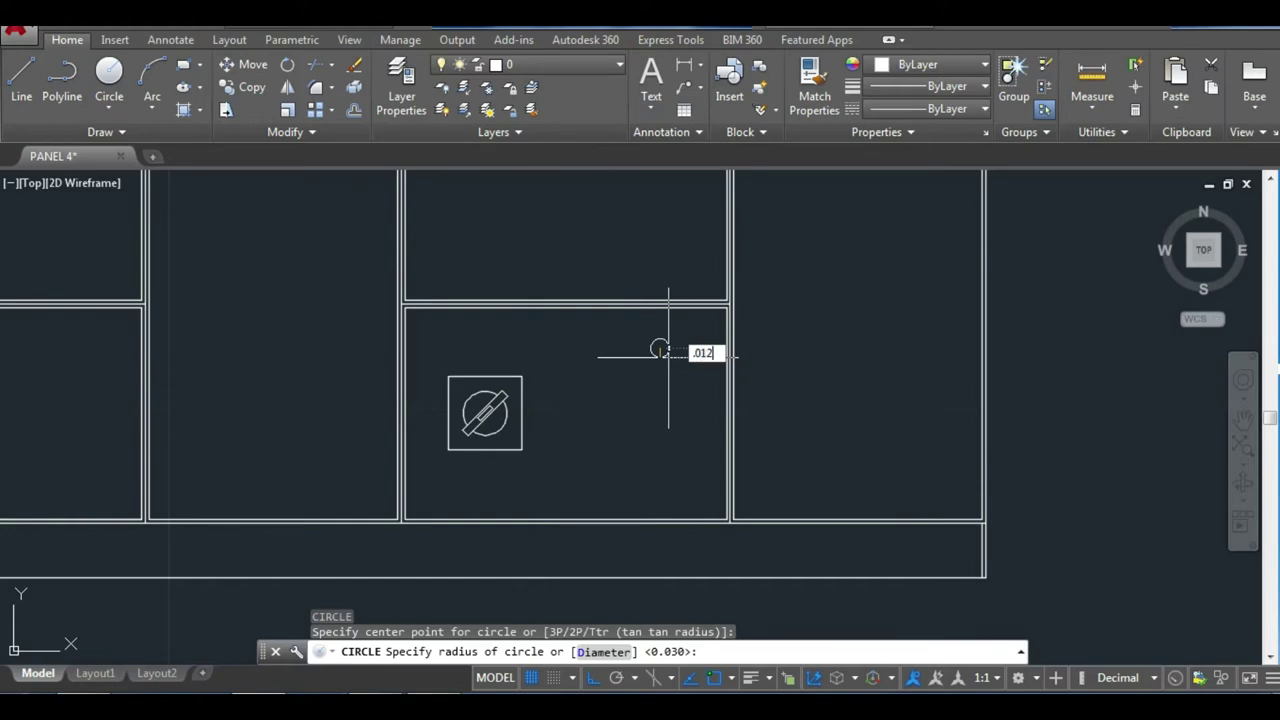
key("Return")
scroll(678, 325, "up", 2)
scroll(636, 440, "down", 2)
middle_click_drag(617, 436, 598, 366)
Create the ON label in a text box beside the lamp circle.
left_click(651, 80)
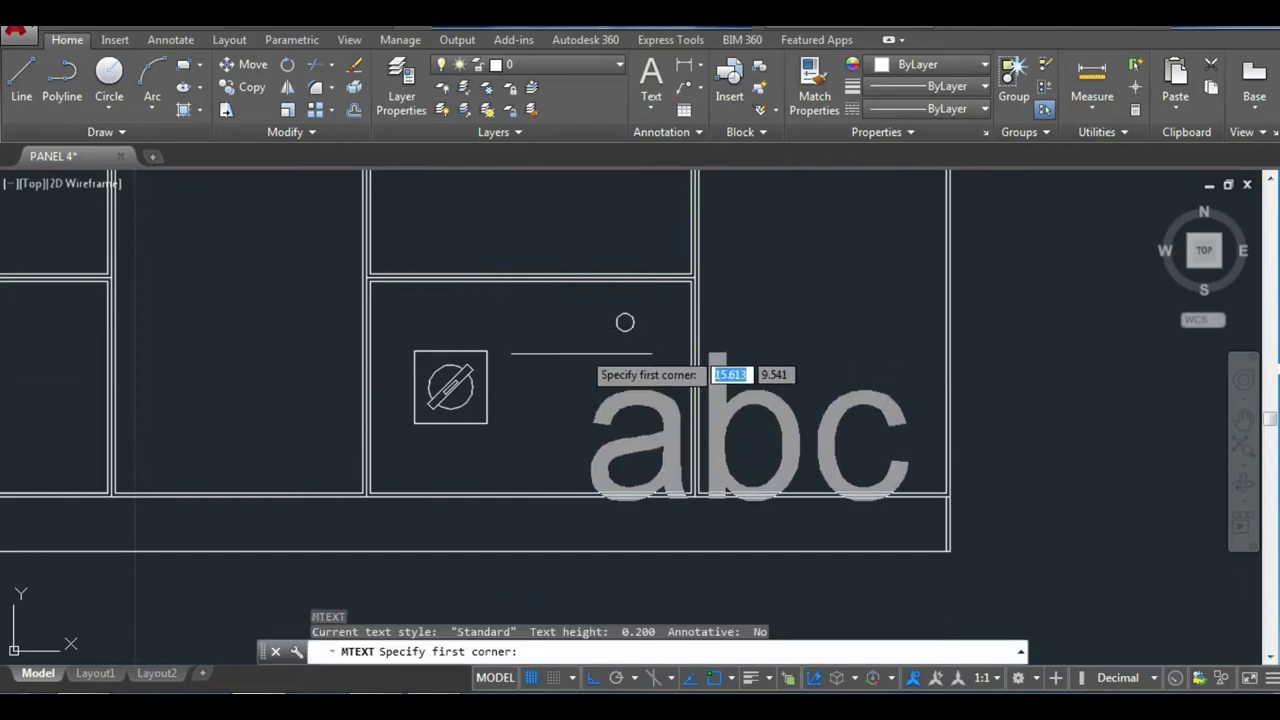
left_click(582, 357)
left_click(622, 371)
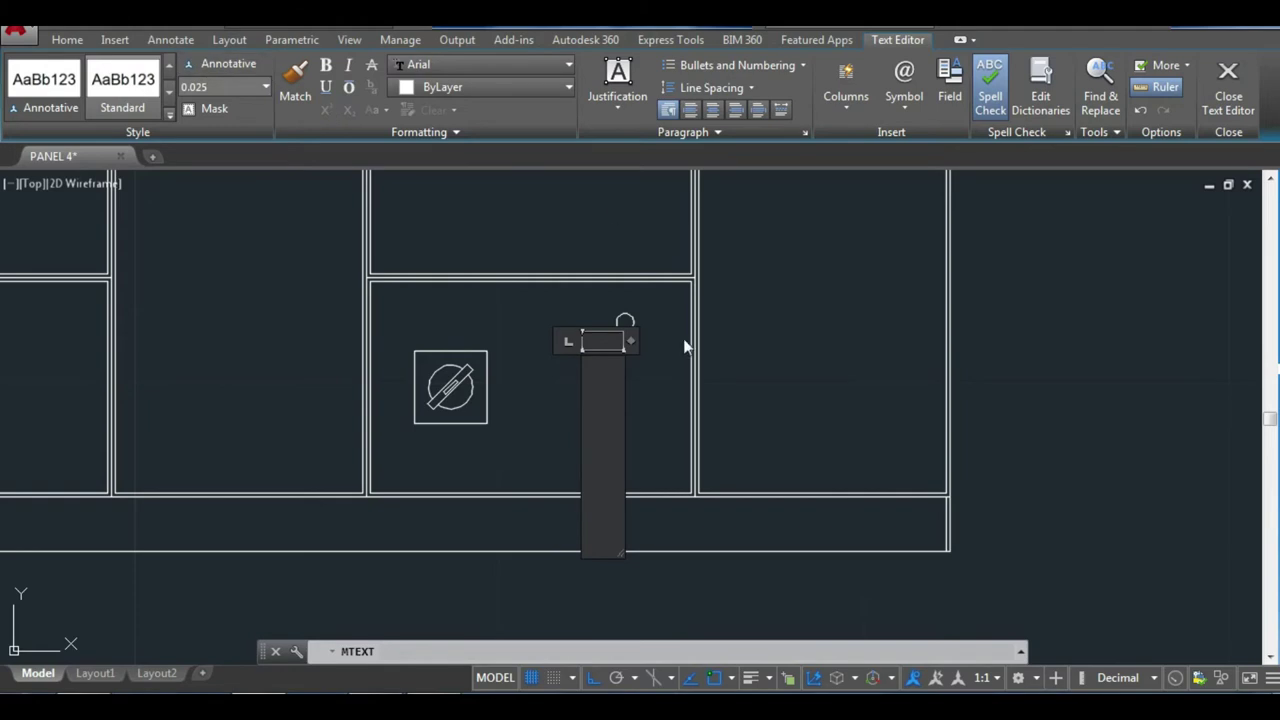
left_click_drag(631, 340, 742, 340)
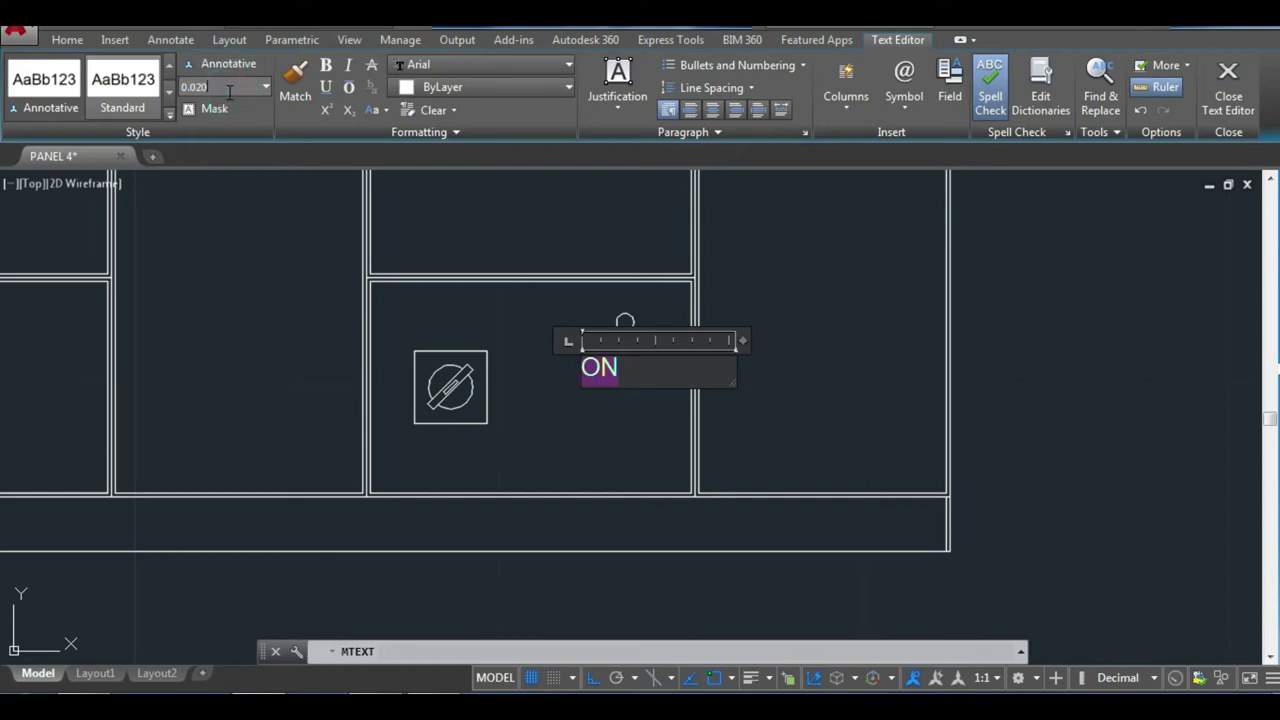
left_click_drag(744, 341, 651, 364)
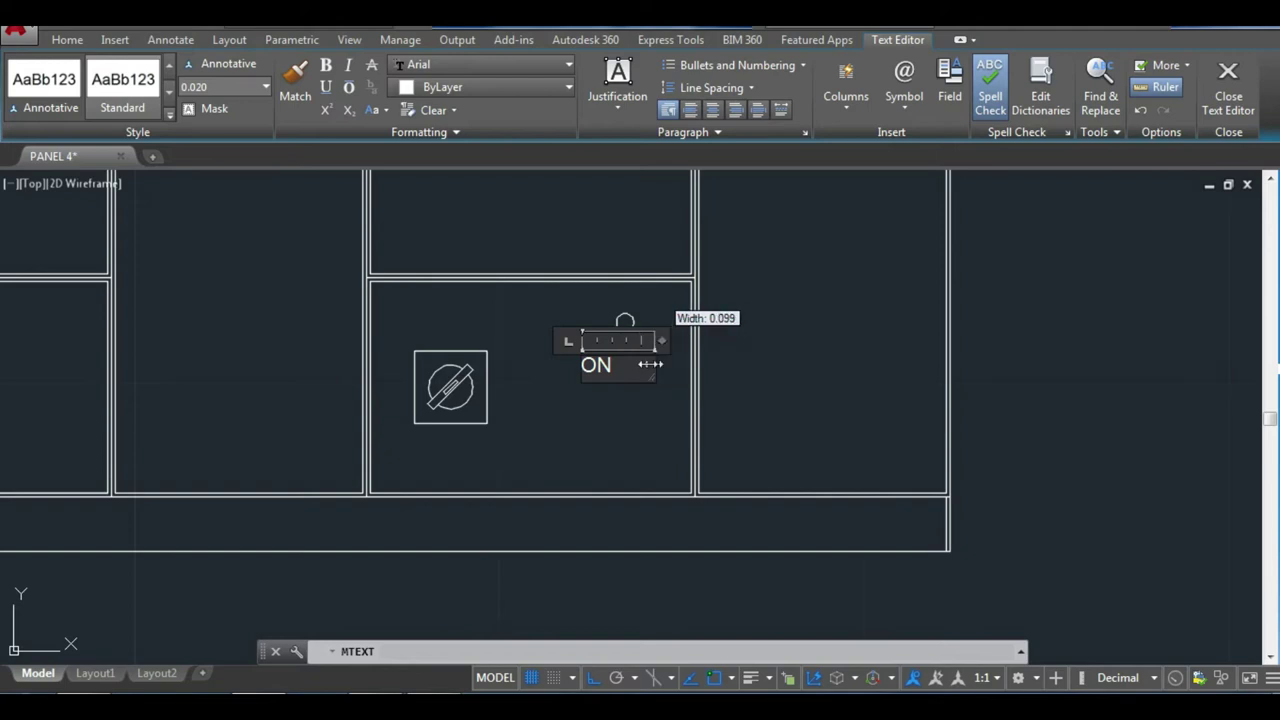
left_click(627, 374)
left_click(600, 365)
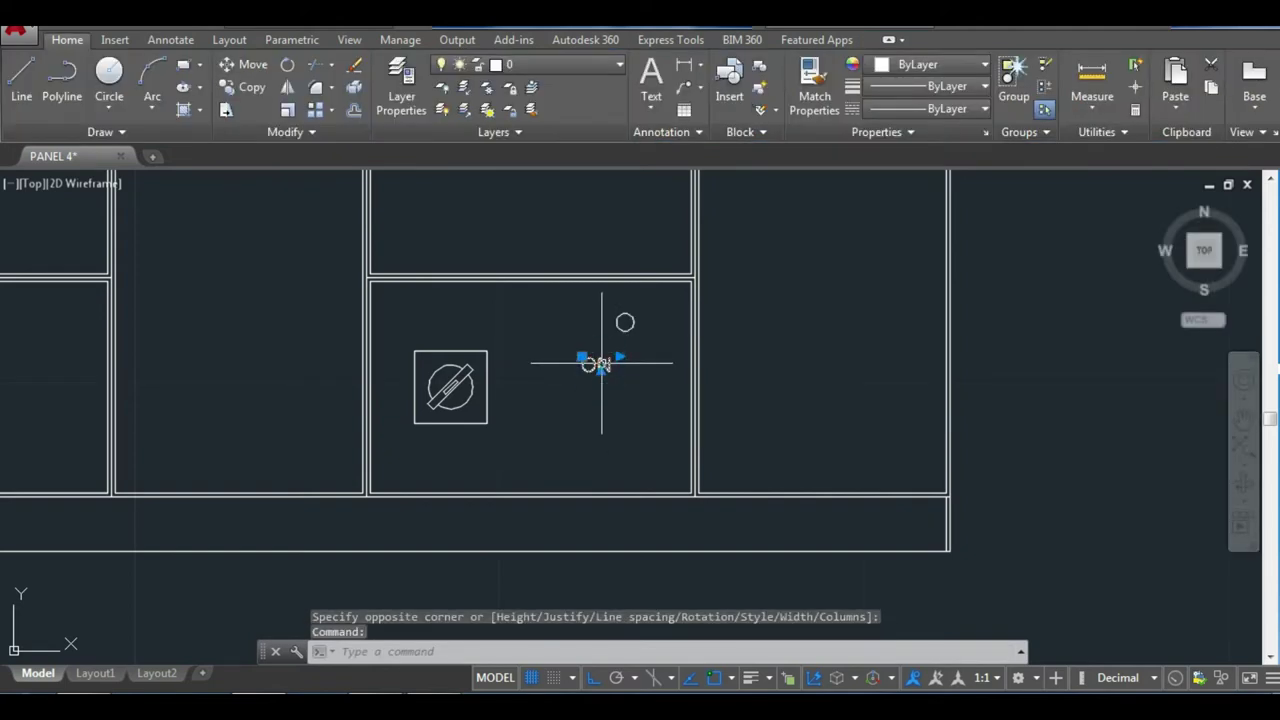
Reopen the ON label for editing, then close the Text Editor.
double_click(600, 365)
left_click(486, 391)
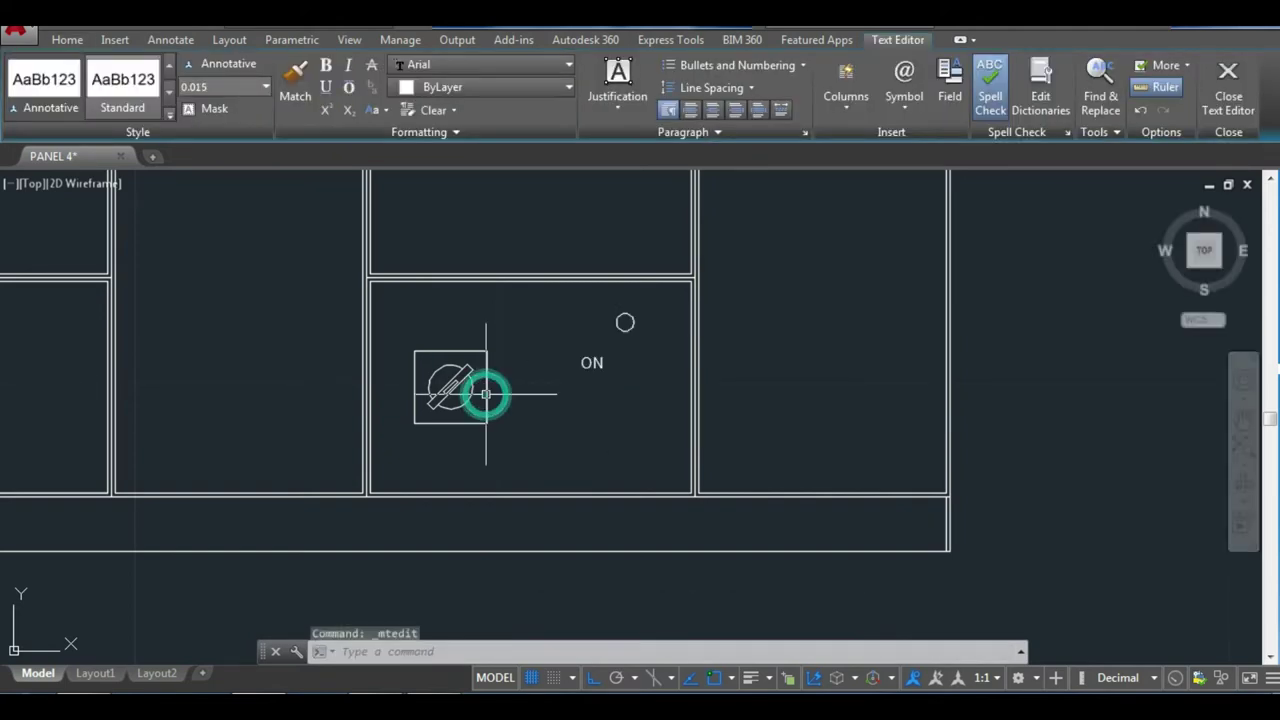
scroll(586, 363, "up", 2)
scroll(598, 362, "up", 2)
left_click(598, 362)
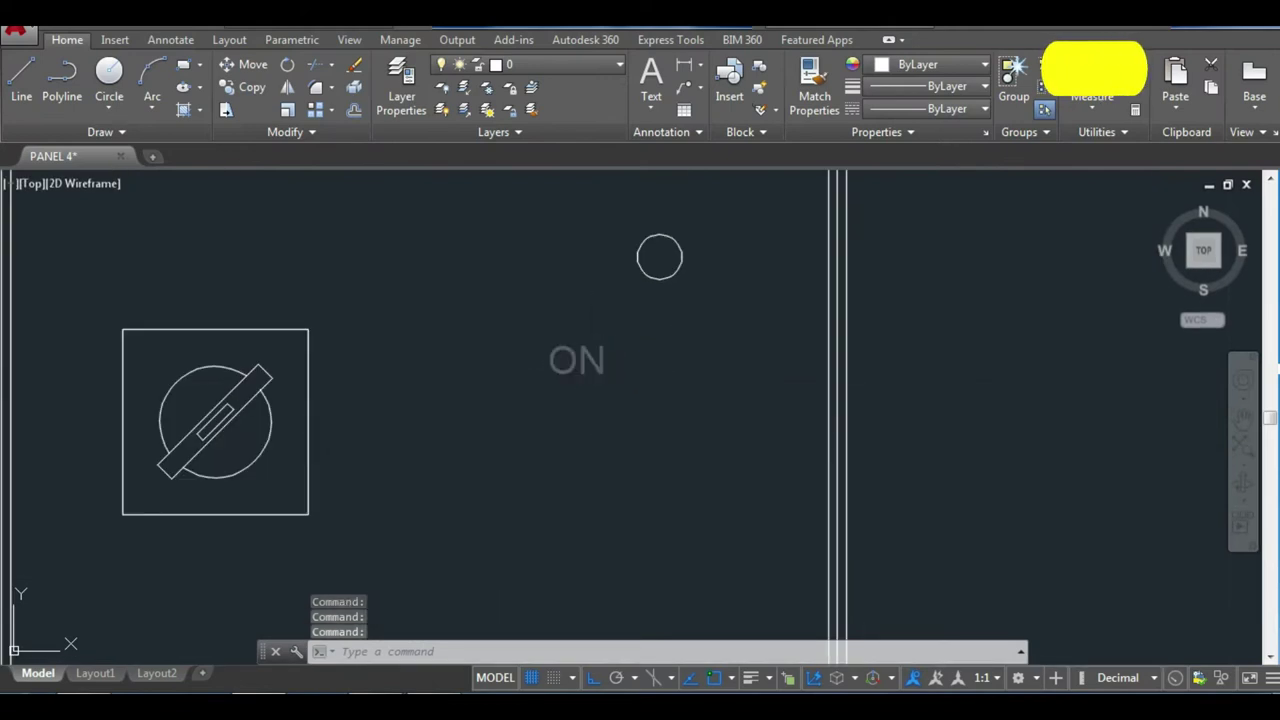
scroll(625, 366, "down", 4)
Add a '125A FP MCCB' MTEXT label at height 0.015 beneath the switch.
middle_click_drag(598, 395, 615, 300)
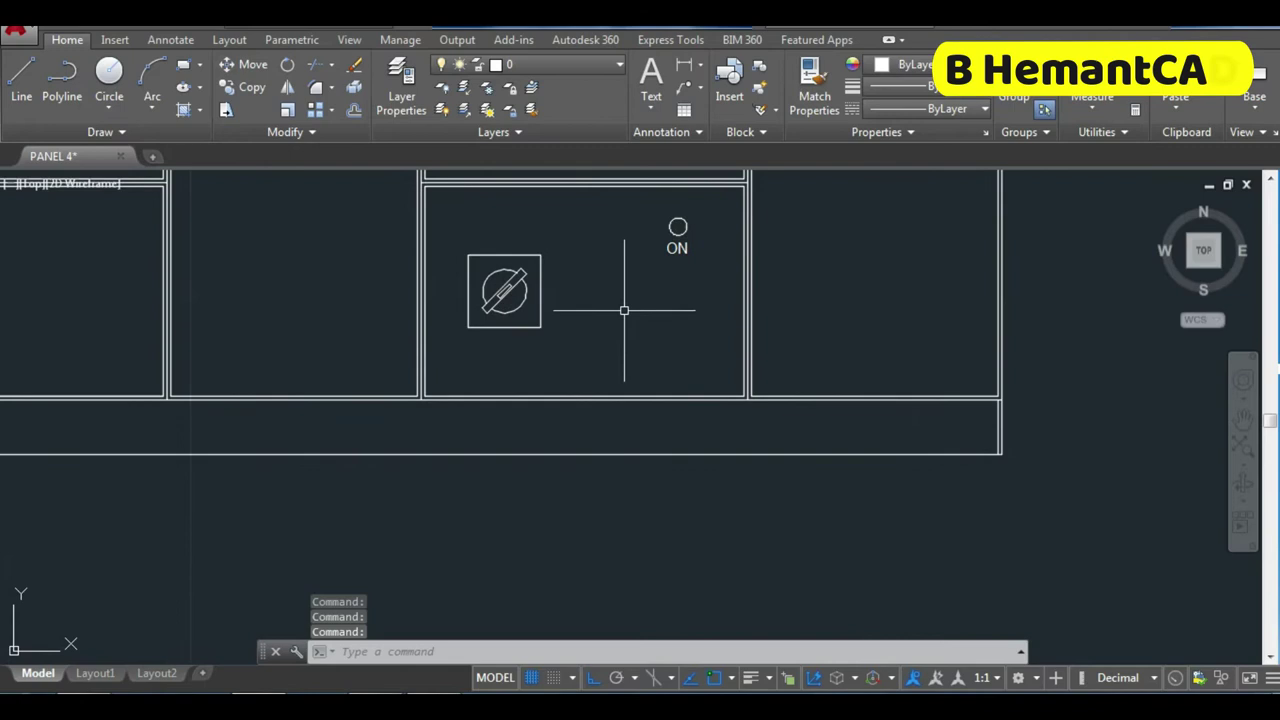
type("T")
key("Return")
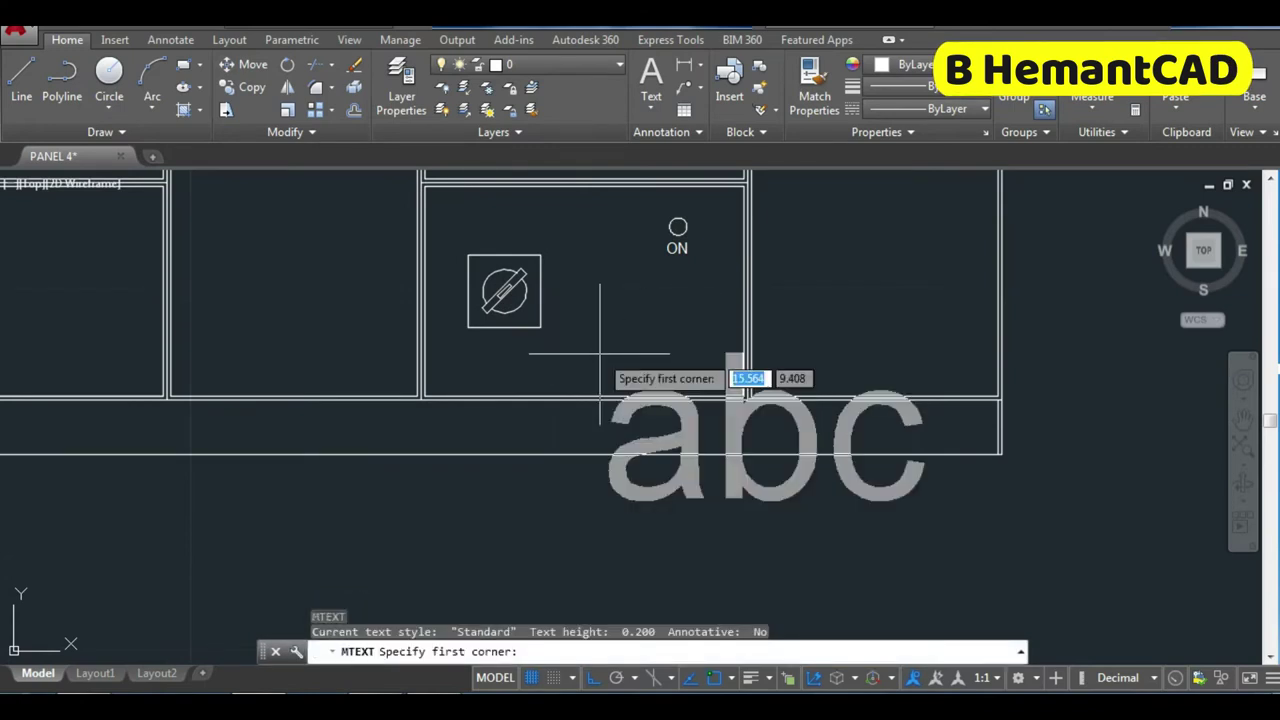
left_click(524, 342)
left_click(601, 363)
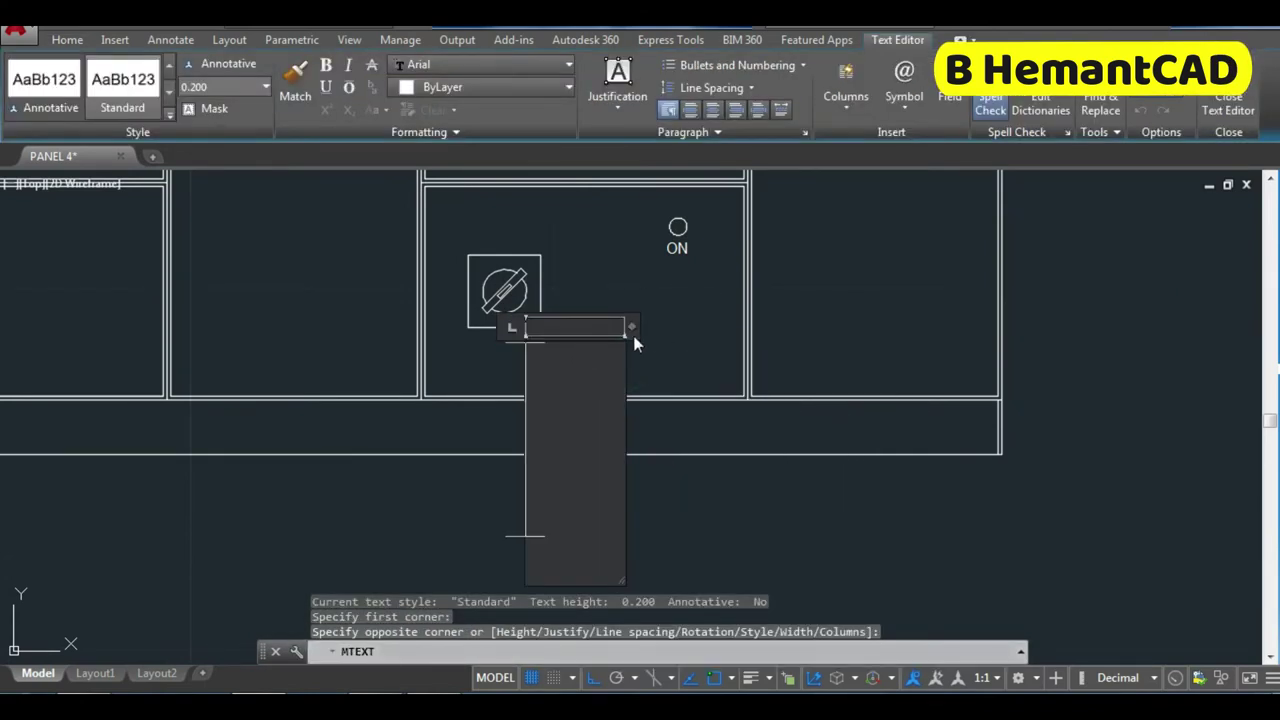
left_click_drag(633, 328, 712, 325)
left_click(266, 87)
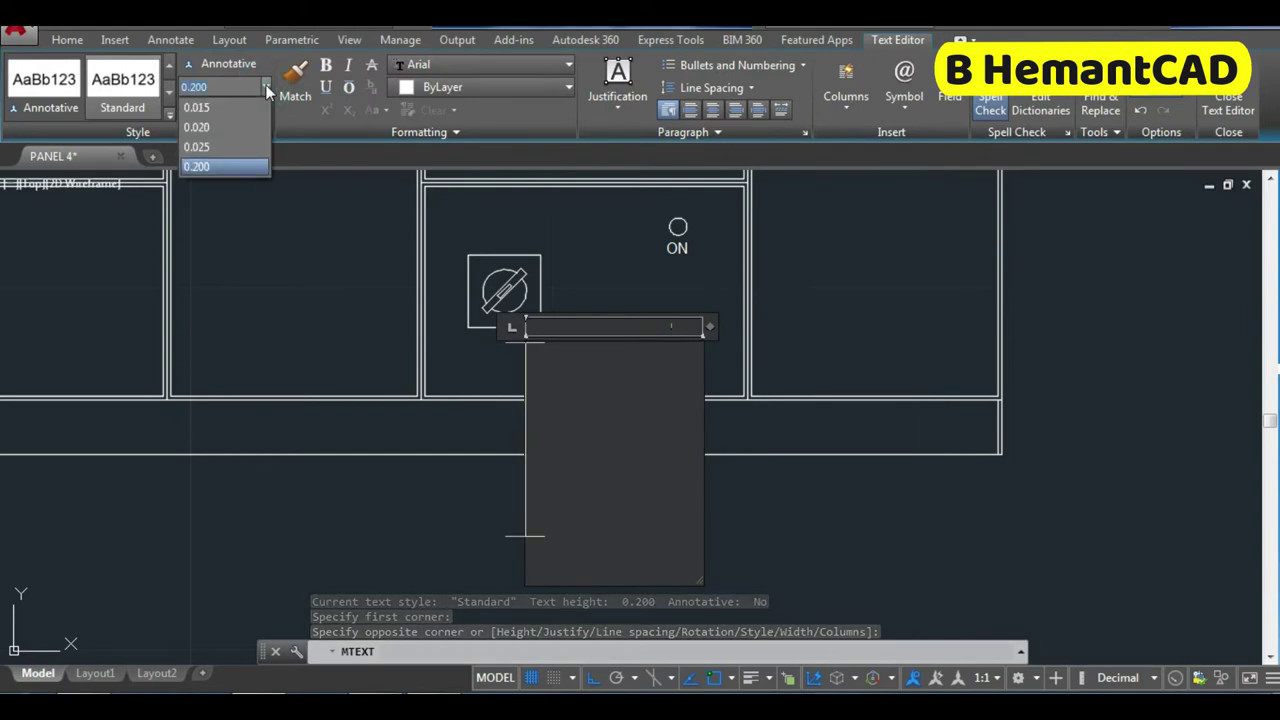
left_click(235, 108)
left_click_drag(709, 325, 715, 316)
type("125A FP MCCB")
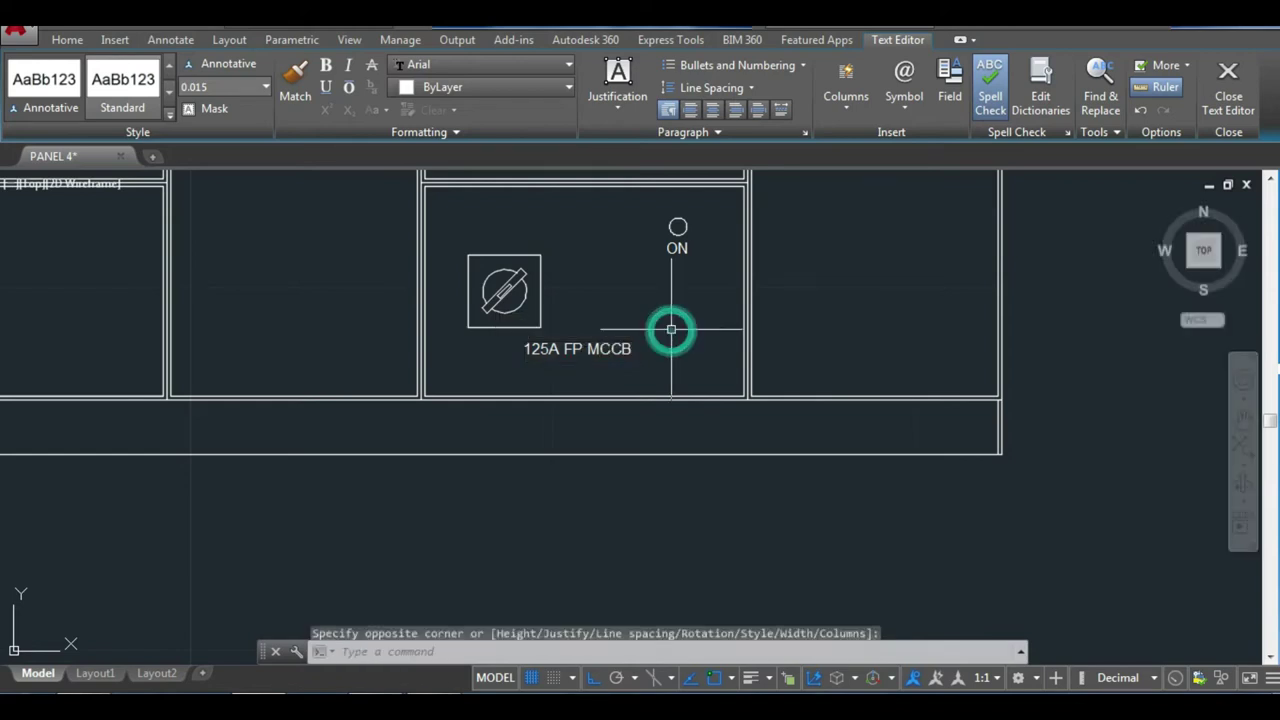
left_click(671, 329)
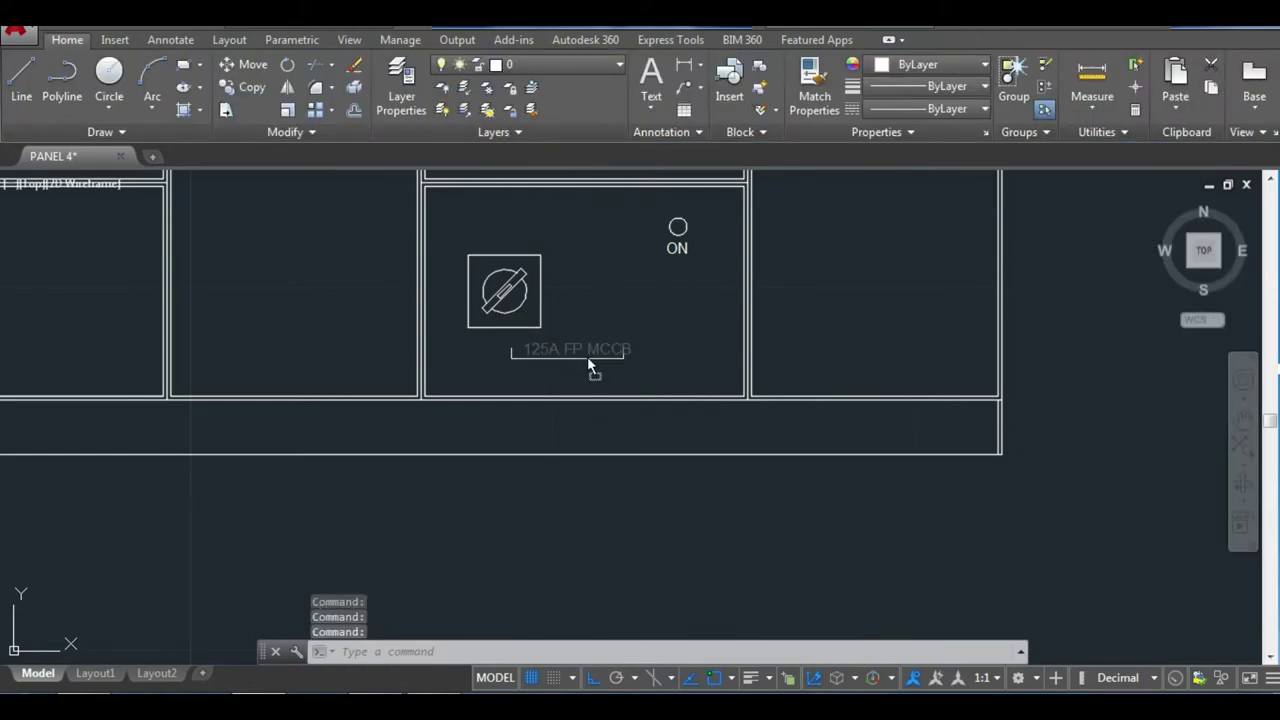
Select the breaker symbol, its 125A FP MCCB label and ON lamp, and copy them from a compartment corner.
scroll(640, 310, "down", 2)
scroll(634, 302, "up", 2)
scroll(634, 302, "down", 1)
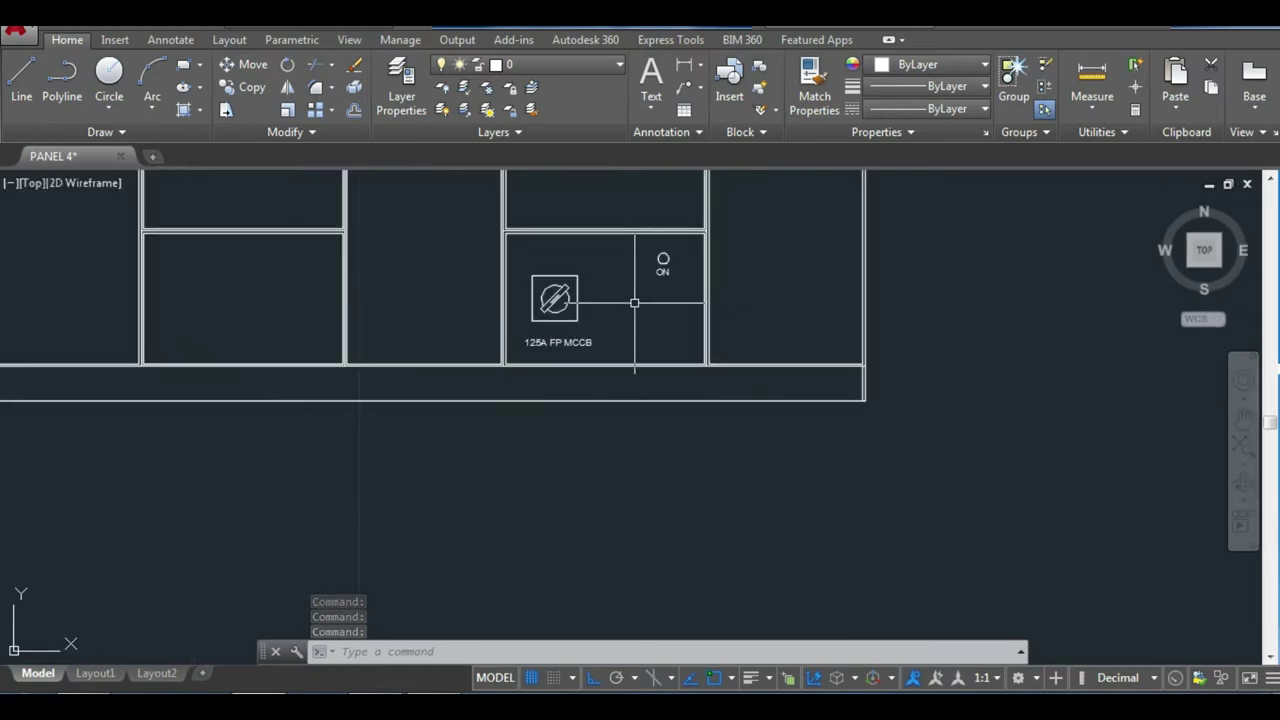
scroll(634, 302, "down", 1)
middle_click_drag(629, 289, 554, 360)
scroll(540, 370, "up", 1)
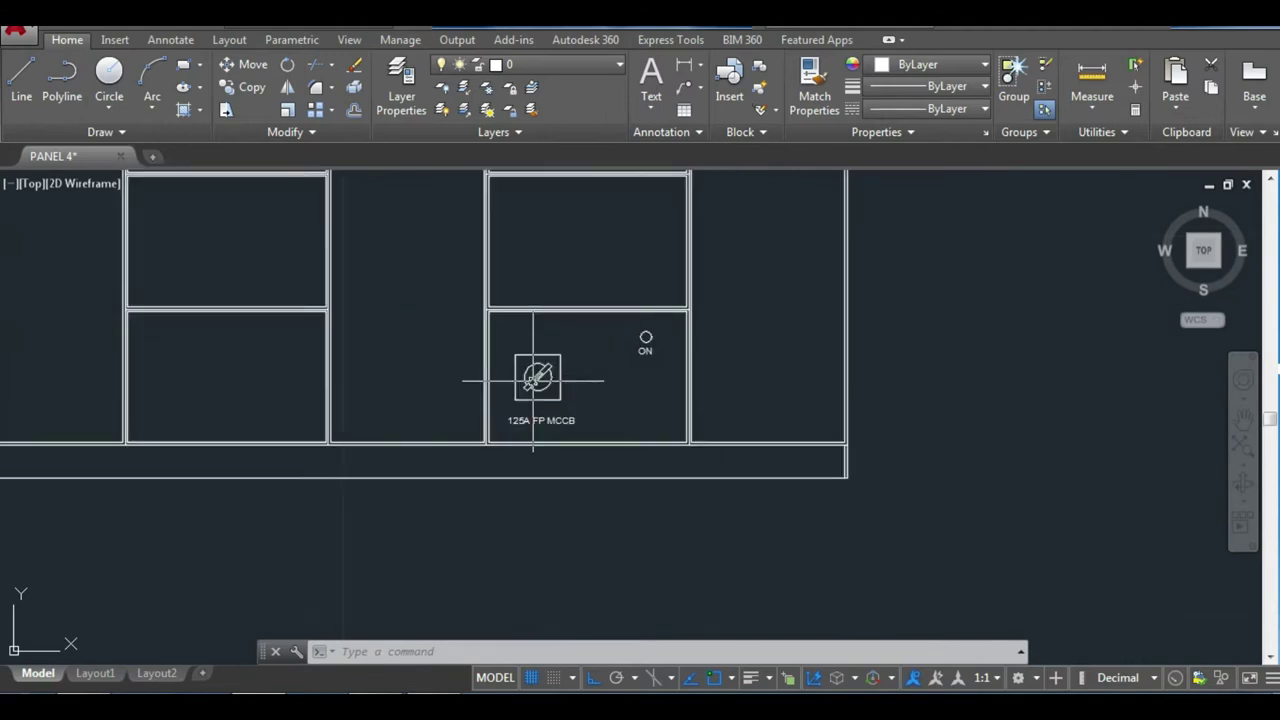
scroll(530, 373, "up", 1)
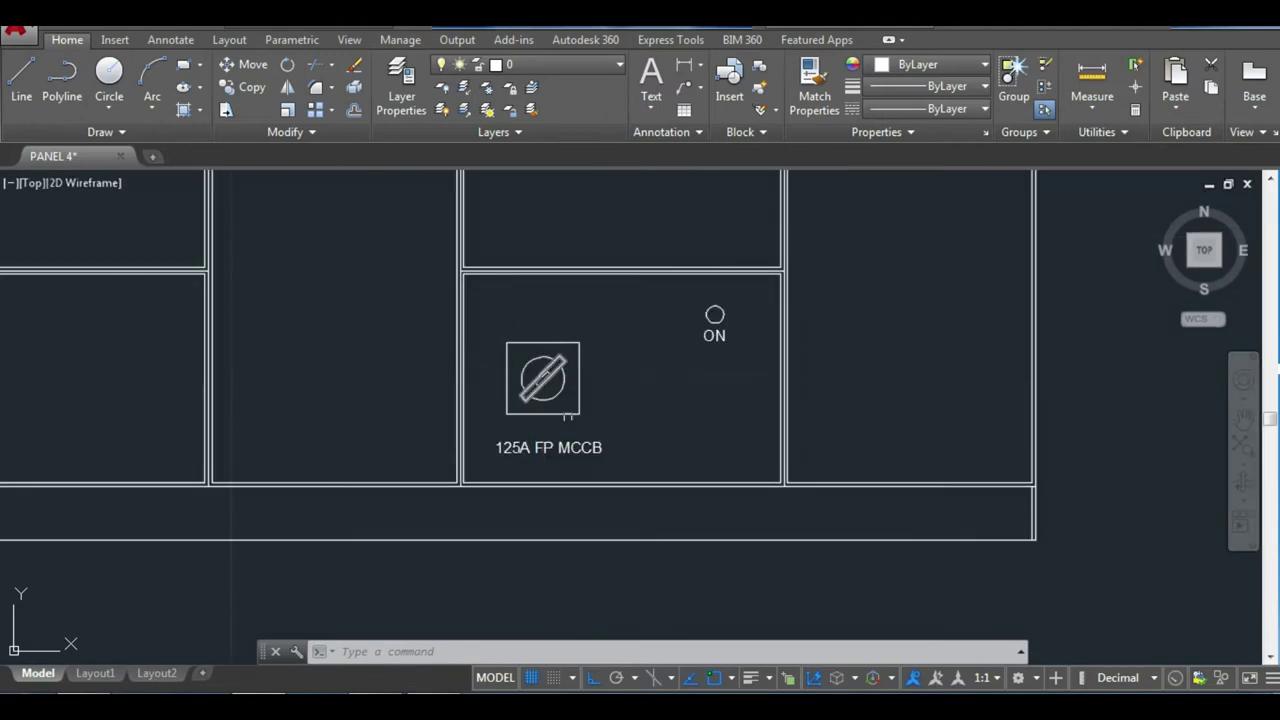
left_click(500, 305)
scroll(644, 410, "down", 1)
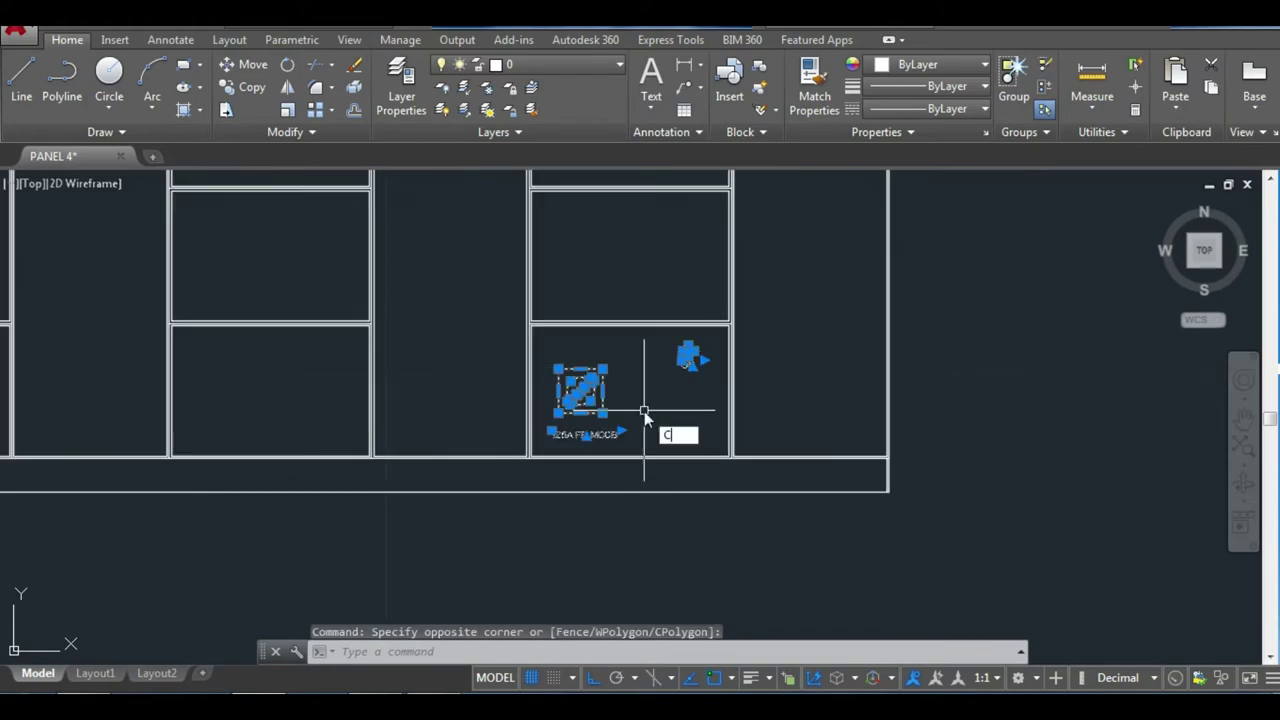
type("o")
key("Return")
scroll(648, 418, "up", 5)
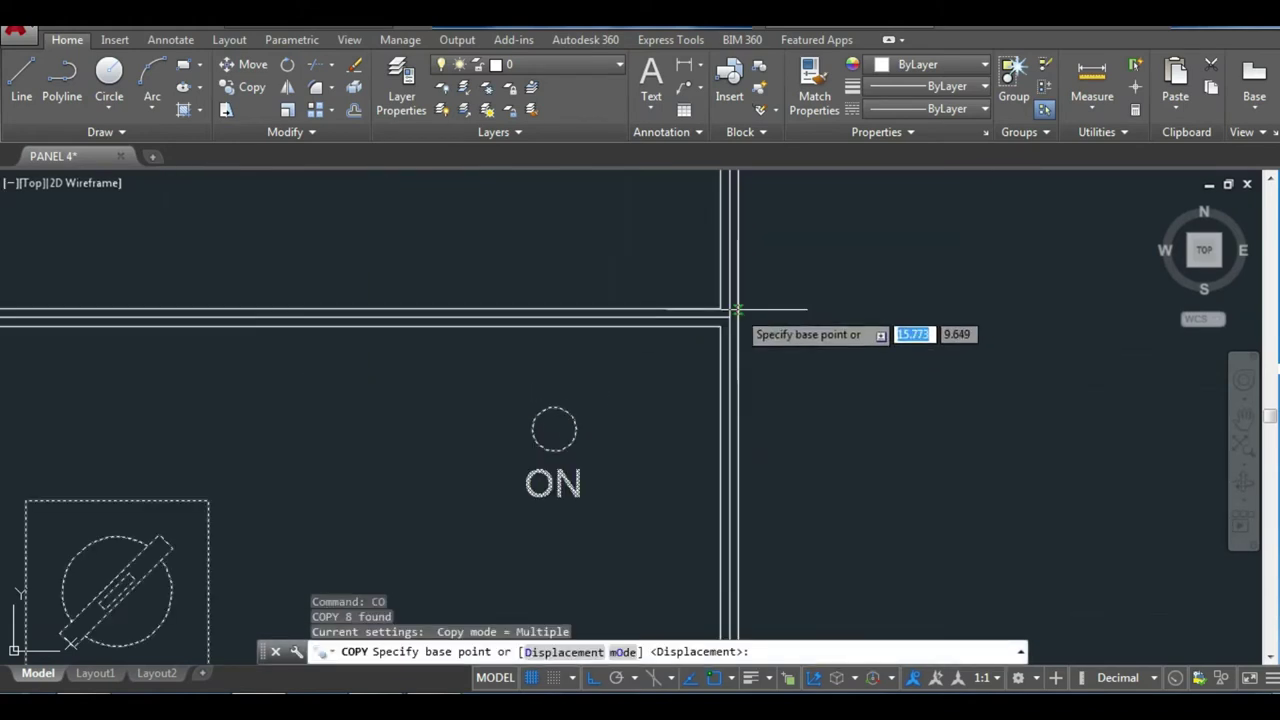
left_click(725, 318)
Place five copies of the breaker group at matching corners of other compartments.
scroll(726, 293, "down", 3)
scroll(677, 300, "down", 2)
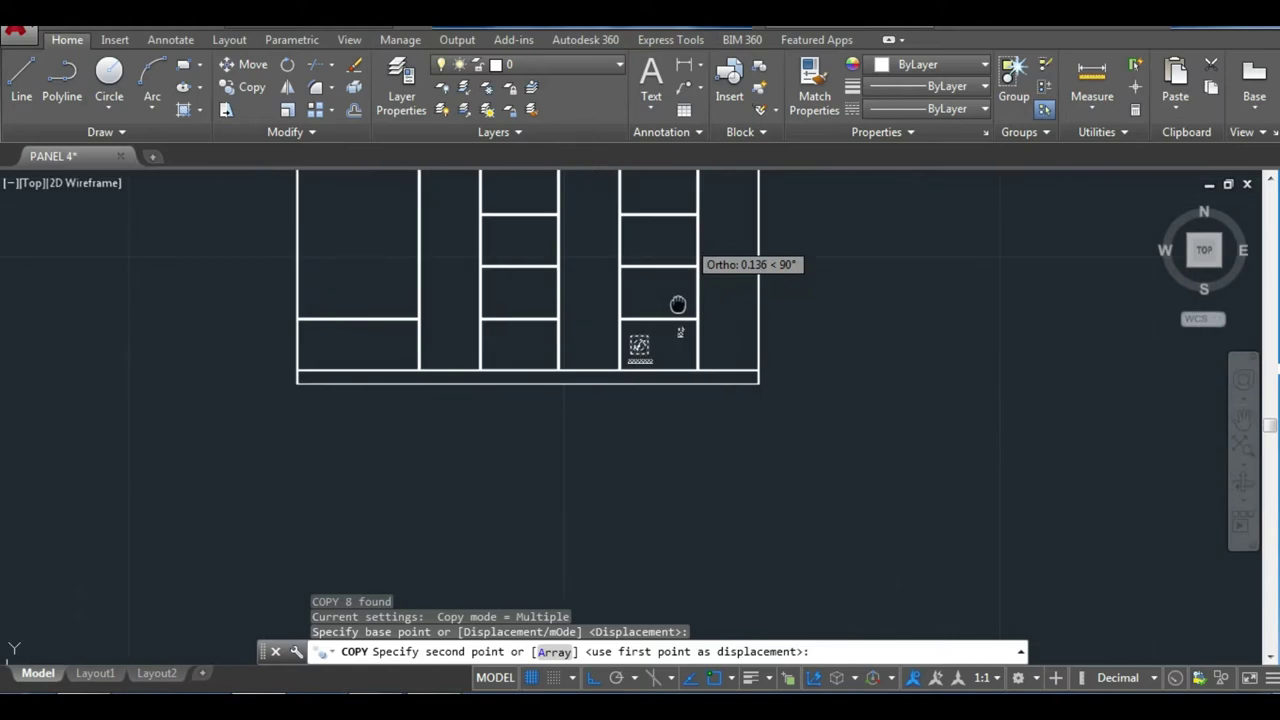
scroll(606, 451, "up", 5)
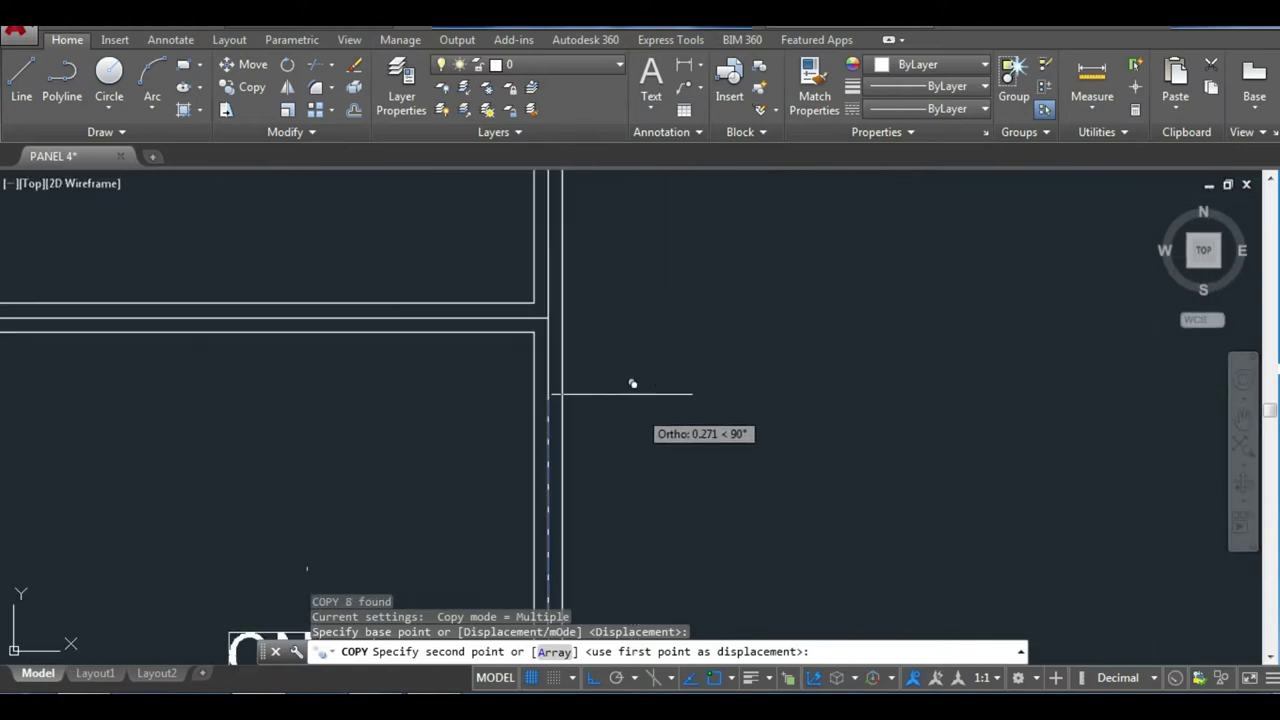
left_click(551, 306)
middle_click_drag(460, 240, 630, 414)
scroll(630, 414, "down", 3)
scroll(625, 320, "up", 4)
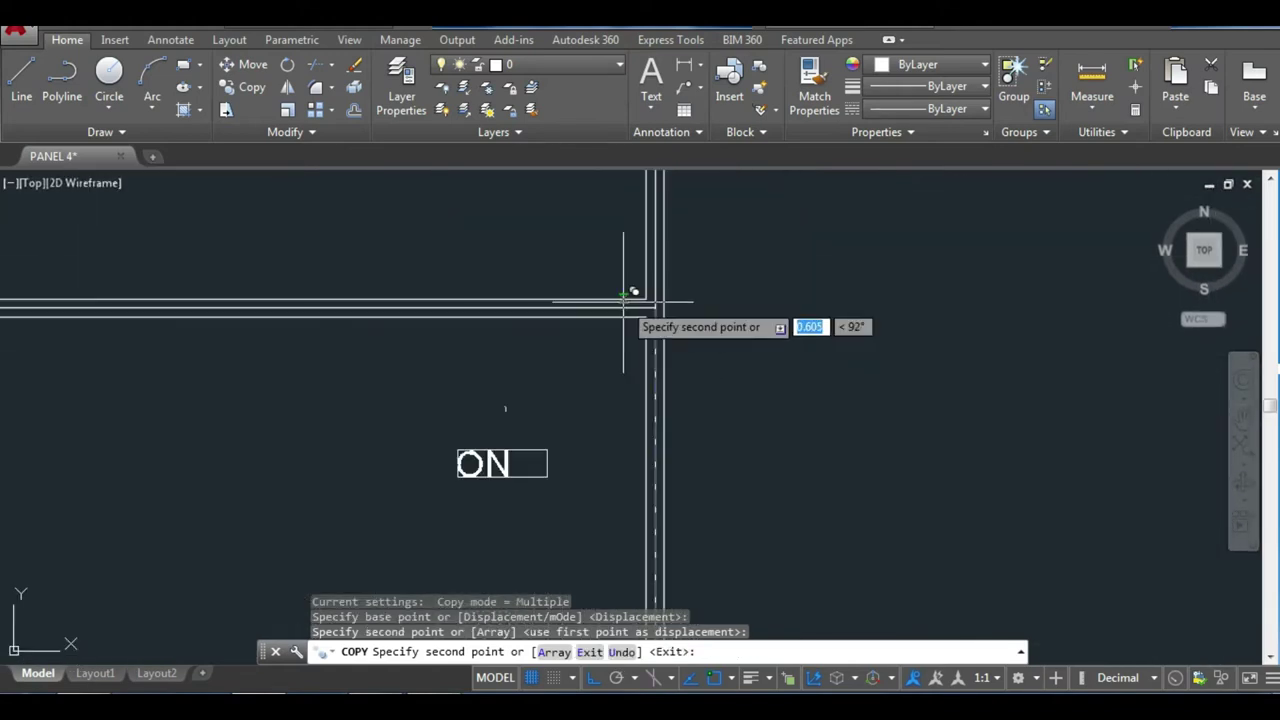
left_click(660, 300)
scroll(574, 240, "down", 3)
scroll(623, 400, "up", 2)
scroll(618, 326, "up", 2)
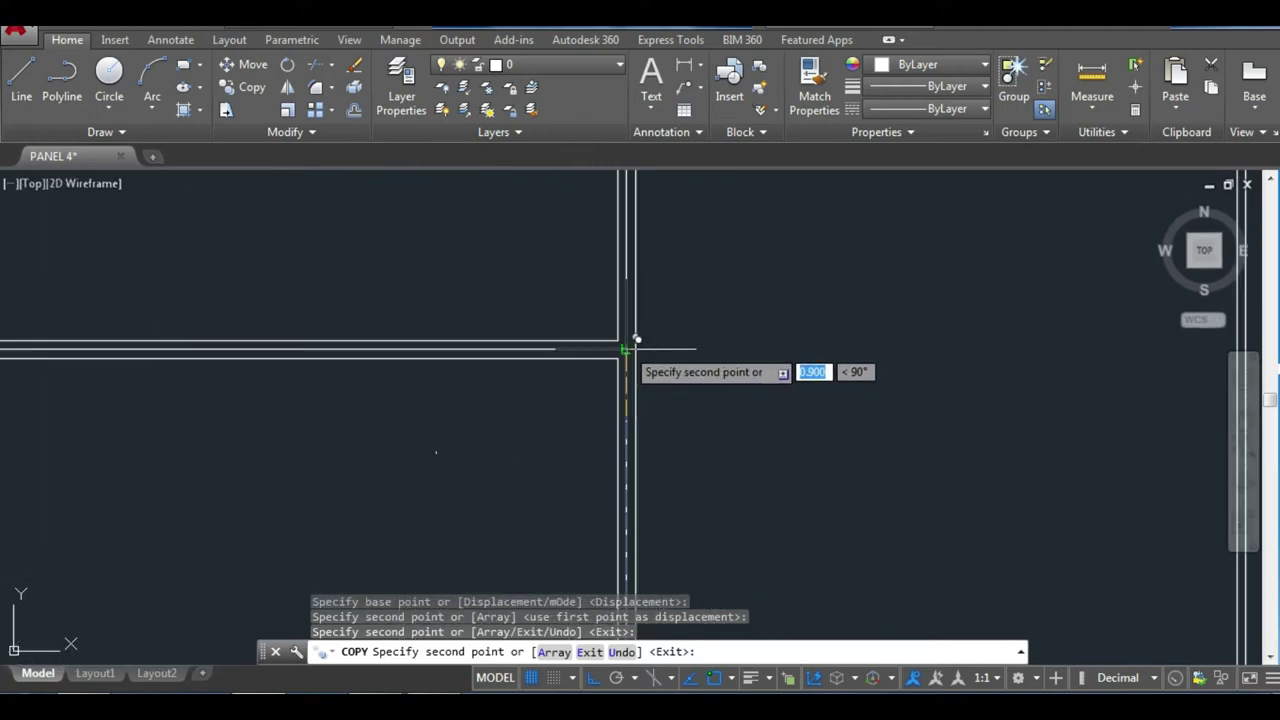
left_click(636, 344)
scroll(600, 340, "down", 3)
mouse_move(600, 340)
middle_mouse_down()
mouse_move(547, 288)
mouse_move(566, 300)
middle_mouse_up()
scroll(608, 354, "up", 5)
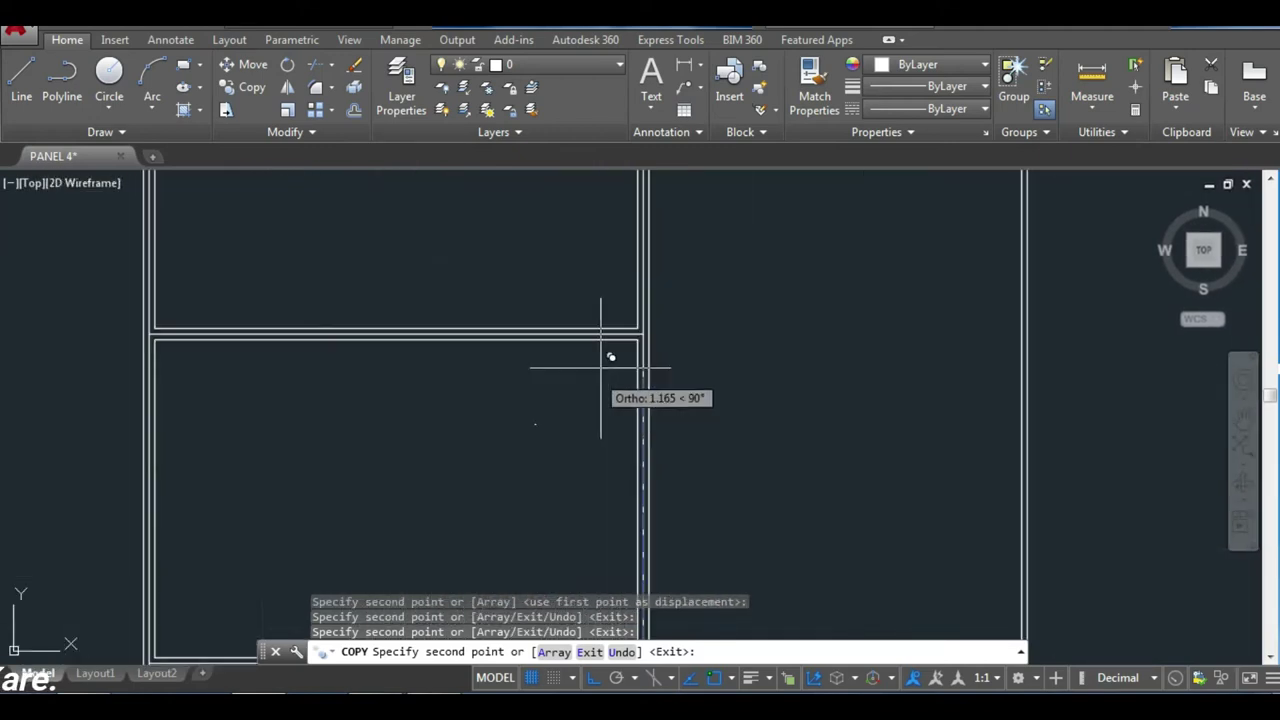
left_click(640, 335)
scroll(590, 335, "down", 3)
scroll(566, 405, "down", 3)
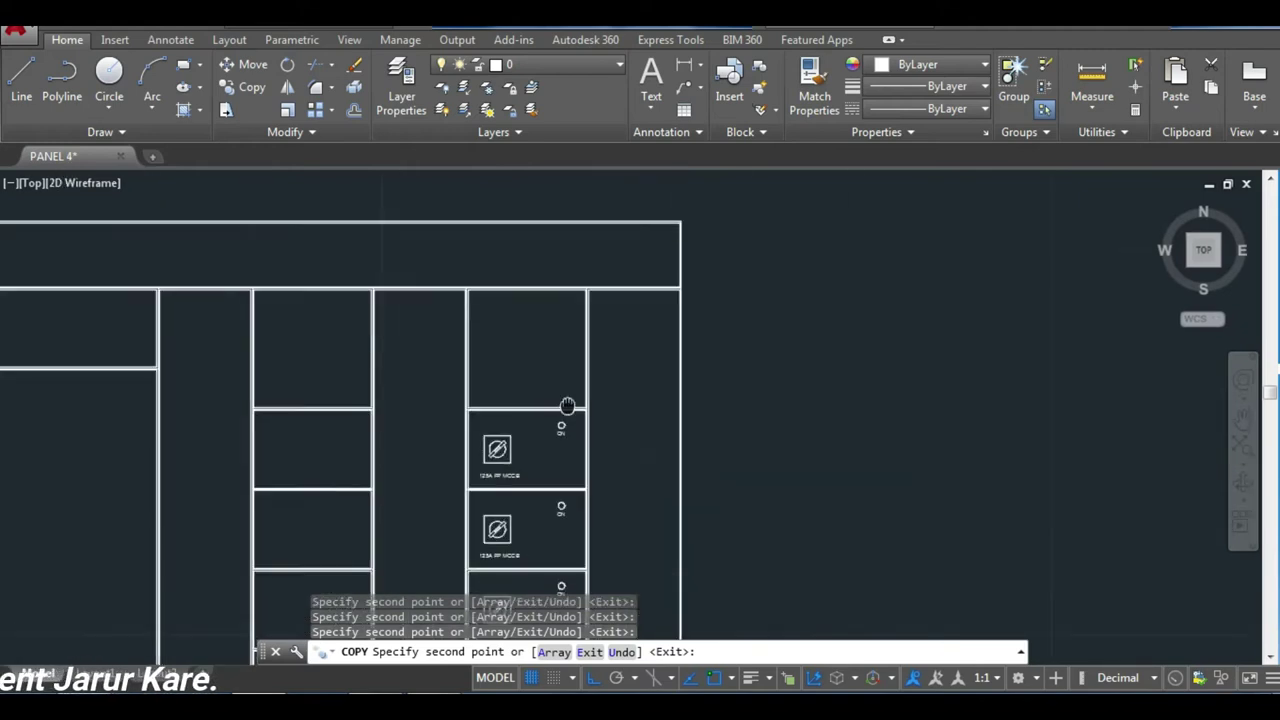
middle_click_drag(566, 408, 571, 495)
scroll(590, 410, "up", 5)
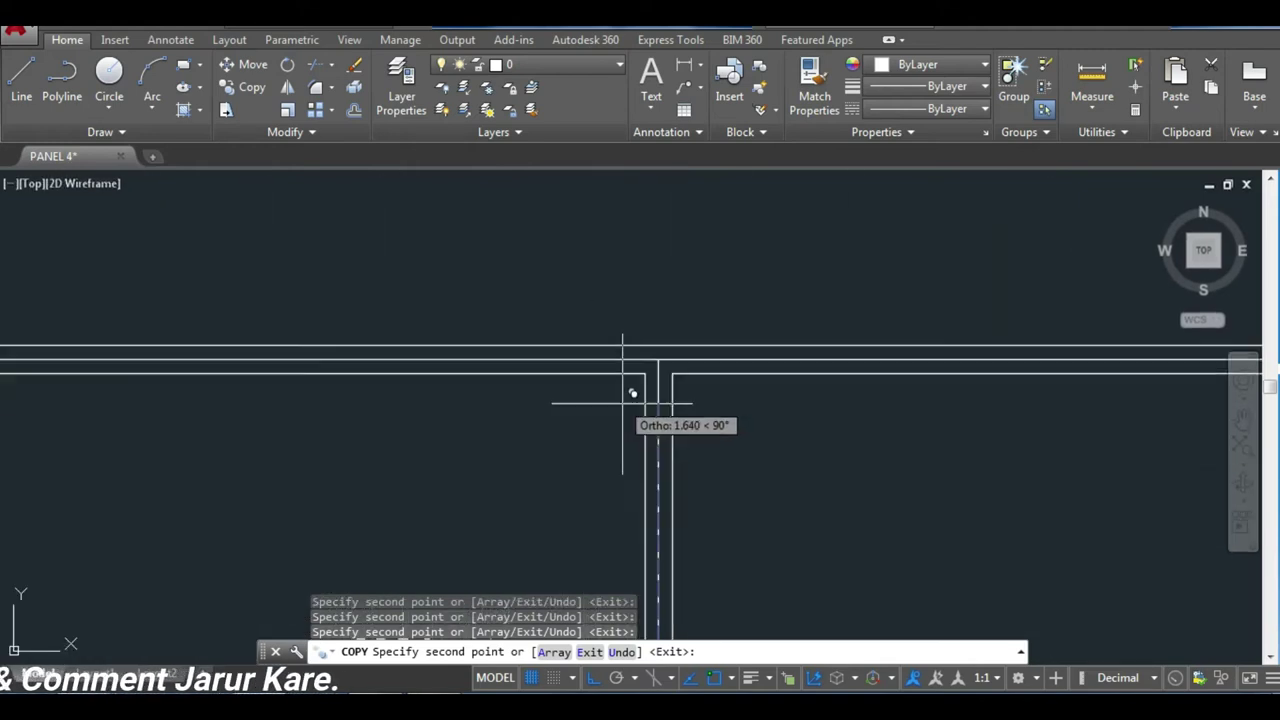
left_click(660, 357)
Review the copied breaker groups across the MCCB compartments and end the copy.
scroll(660, 357, "down", 3)
scroll(480, 420, "down", 3)
scroll(300, 400, "down", 2)
scroll(340, 440, "up", 3)
scroll(387, 409, "up", 4)
scroll(297, 400, "down", 1)
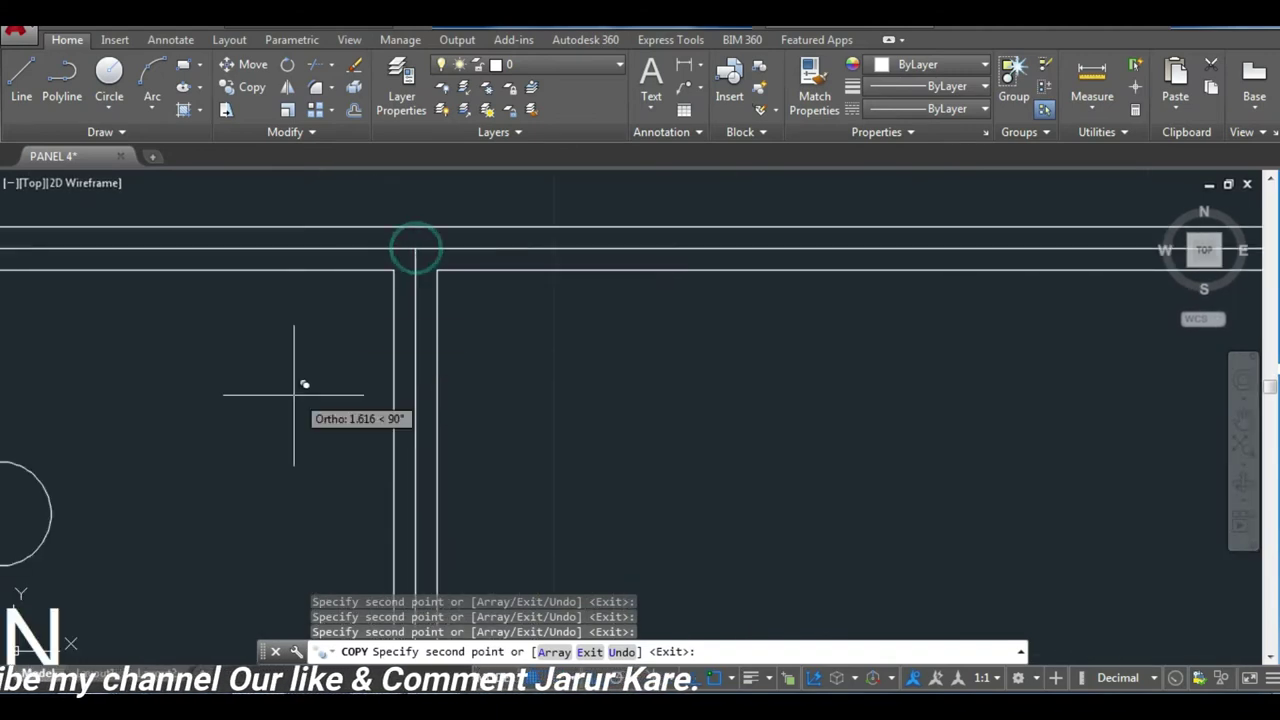
scroll(280, 405, "down", 4)
middle_click_drag(239, 568, 306, 420)
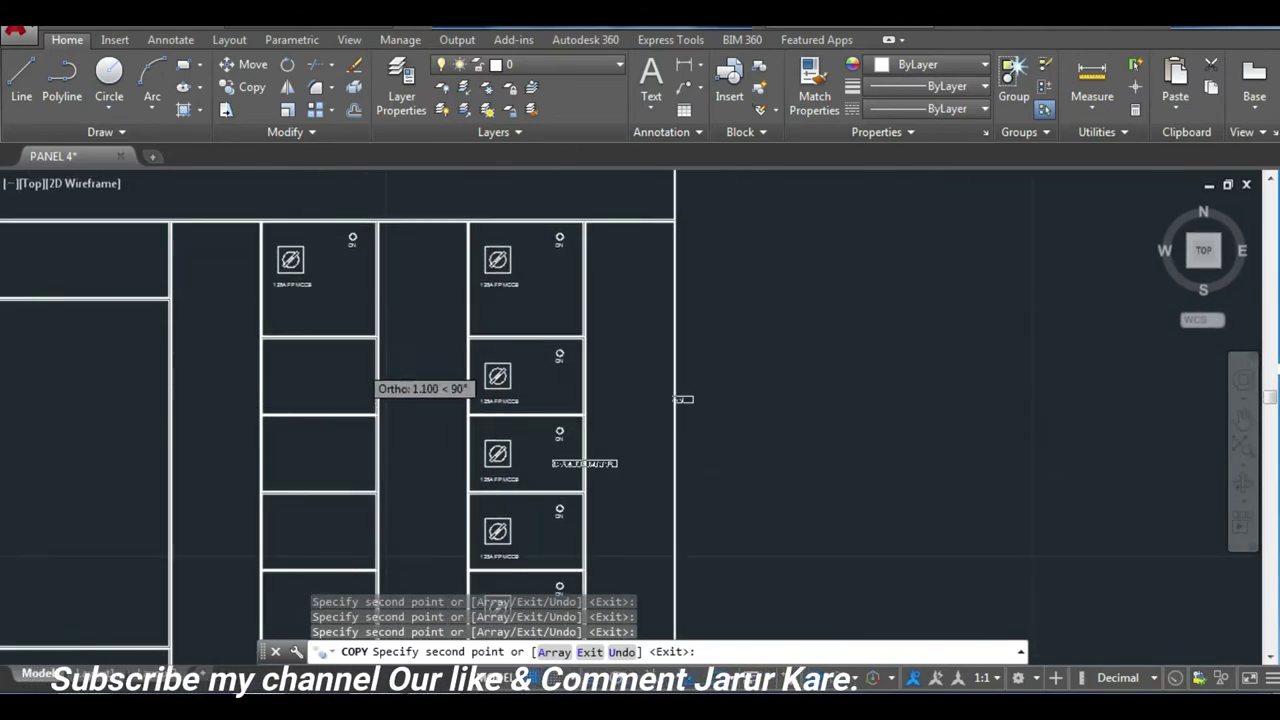
scroll(386, 331, "up", 5)
scroll(443, 222, "down", 1)
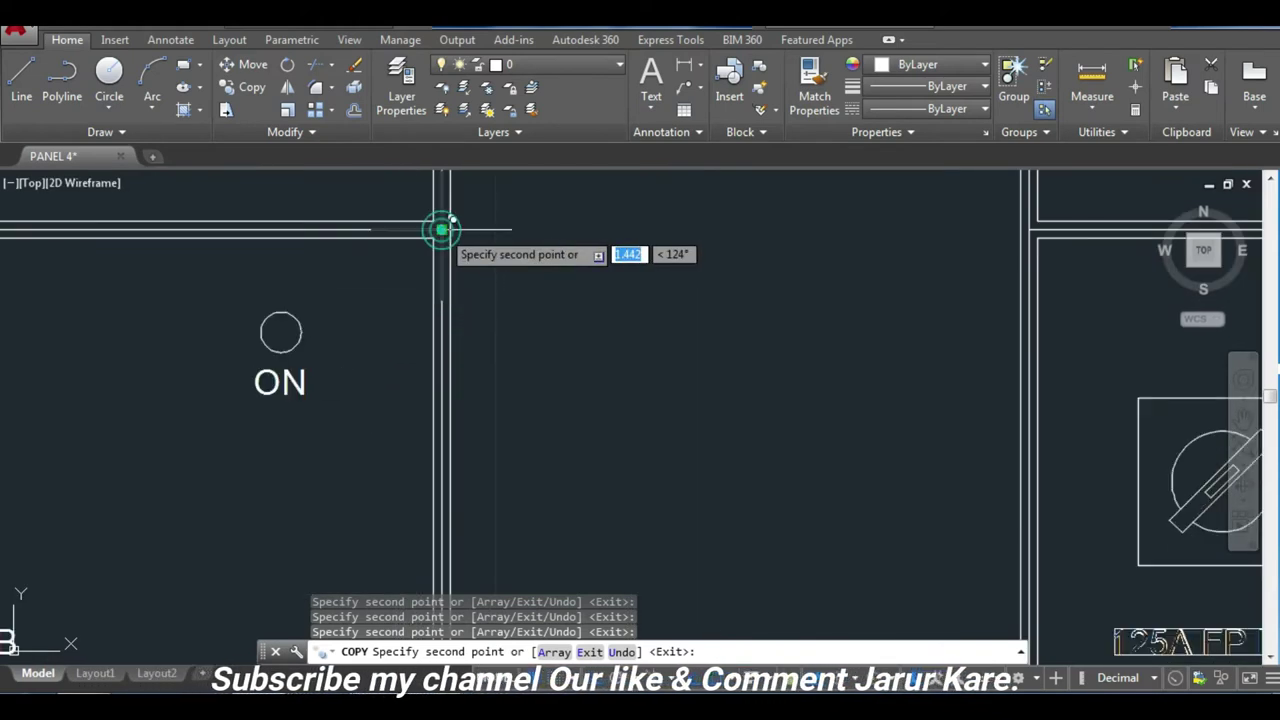
scroll(400, 290, "down", 3)
mouse_move(329, 343)
middle_mouse_down()
mouse_move(293, 461)
mouse_move(409, 320)
middle_mouse_up()
scroll(409, 320, "up", 3)
scroll(357, 357, "up", 3)
scroll(399, 313, "down", 2)
scroll(391, 394, "down", 2)
scroll(560, 266, "up", 1)
scroll(602, 410, "up", 3)
scroll(603, 410, "down", 4)
scroll(429, 400, "down", 2)
mouse_move(429, 400)
middle_mouse_down()
mouse_move(356, 464)
mouse_move(486, 334)
middle_mouse_up()
scroll(577, 294, "up", 5)
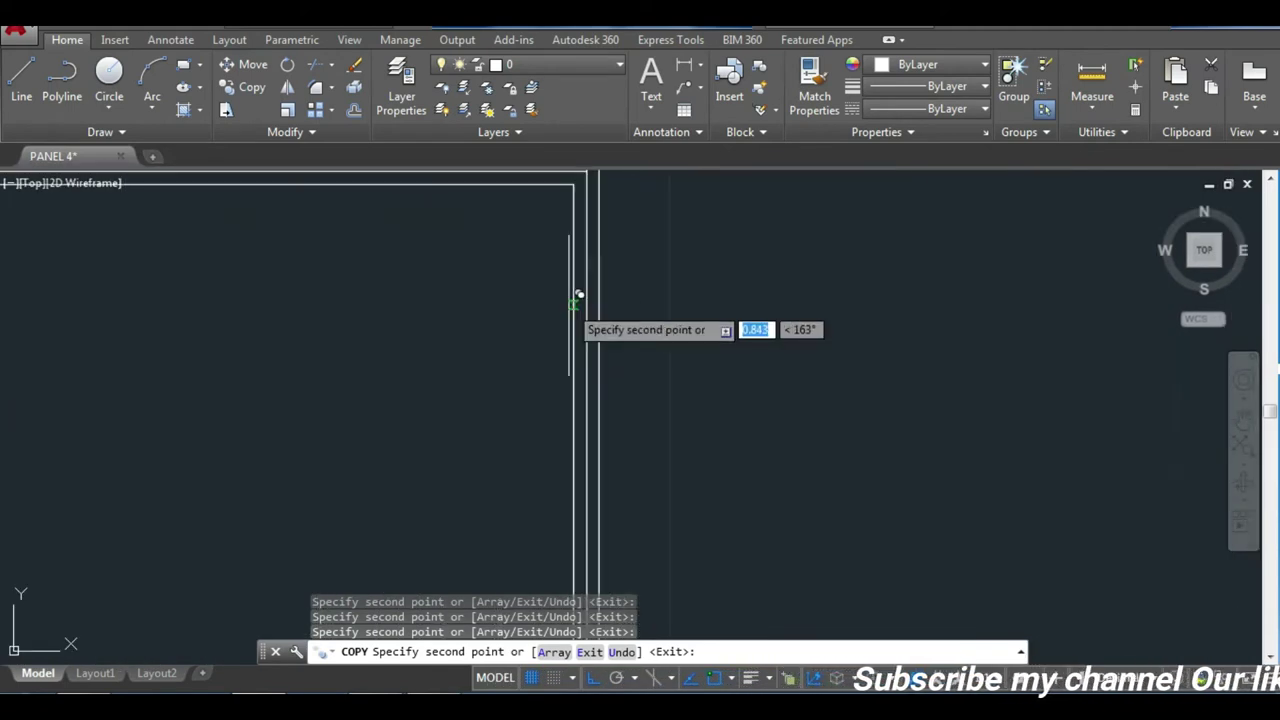
scroll(400, 420, "down", 4)
scroll(430, 440, "up", 3)
scroll(426, 430, "up", 2)
scroll(426, 430, "down", 4)
middle_click_drag(289, 503, 686, 320)
scroll(837, 434, "down", 2)
scroll(790, 396, "up", 5)
scroll(775, 388, "up", 2)
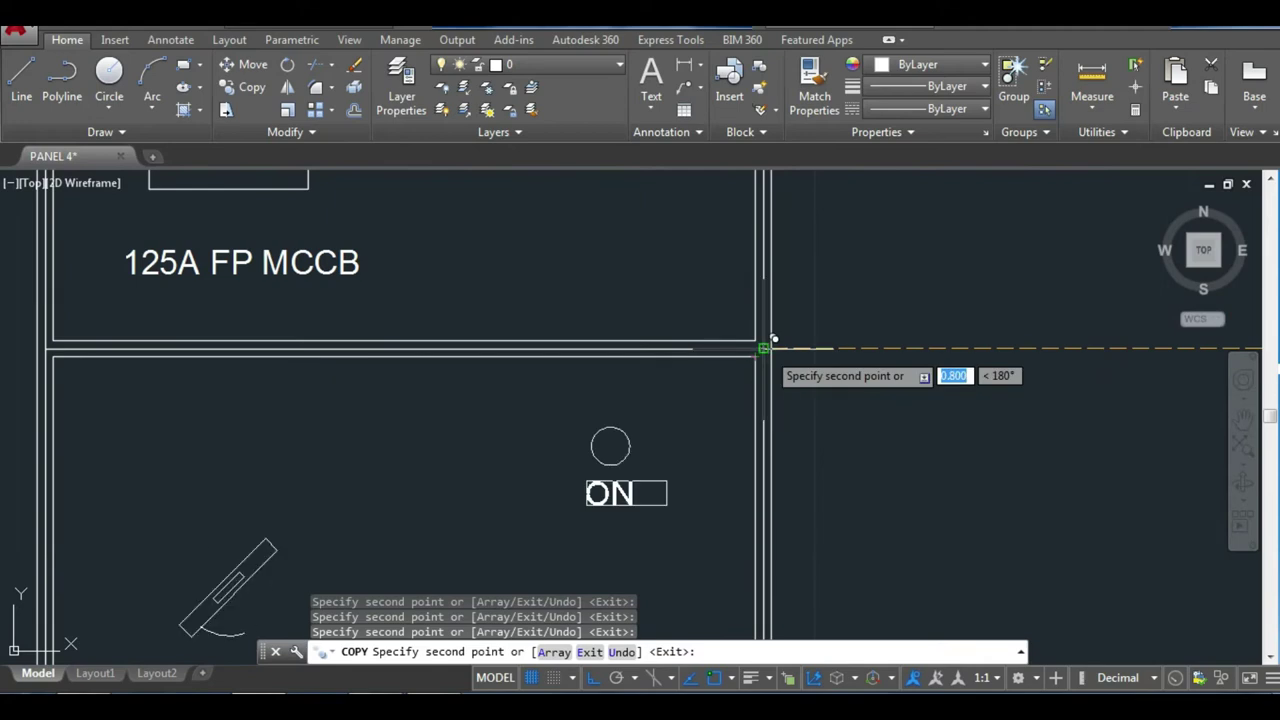
scroll(700, 360, "down", 5)
scroll(590, 410, "down", 2)
scroll(558, 428, "down", 2)
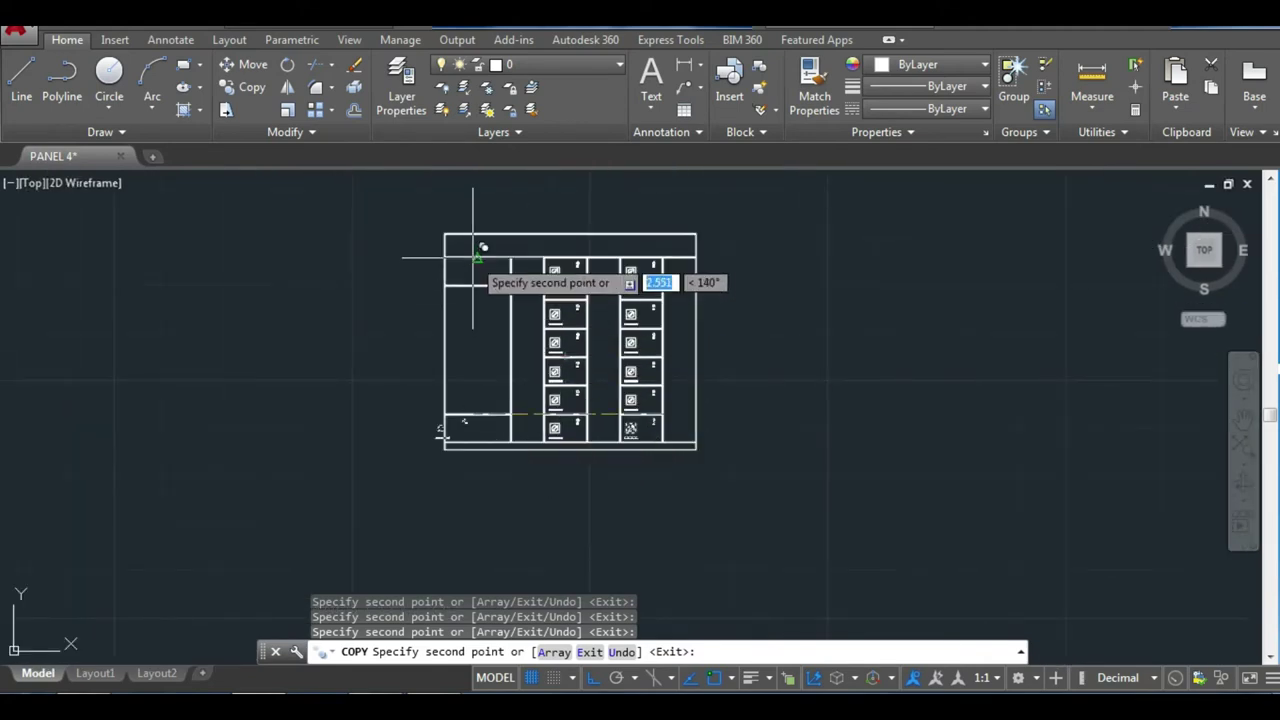
scroll(496, 284, "up", 2)
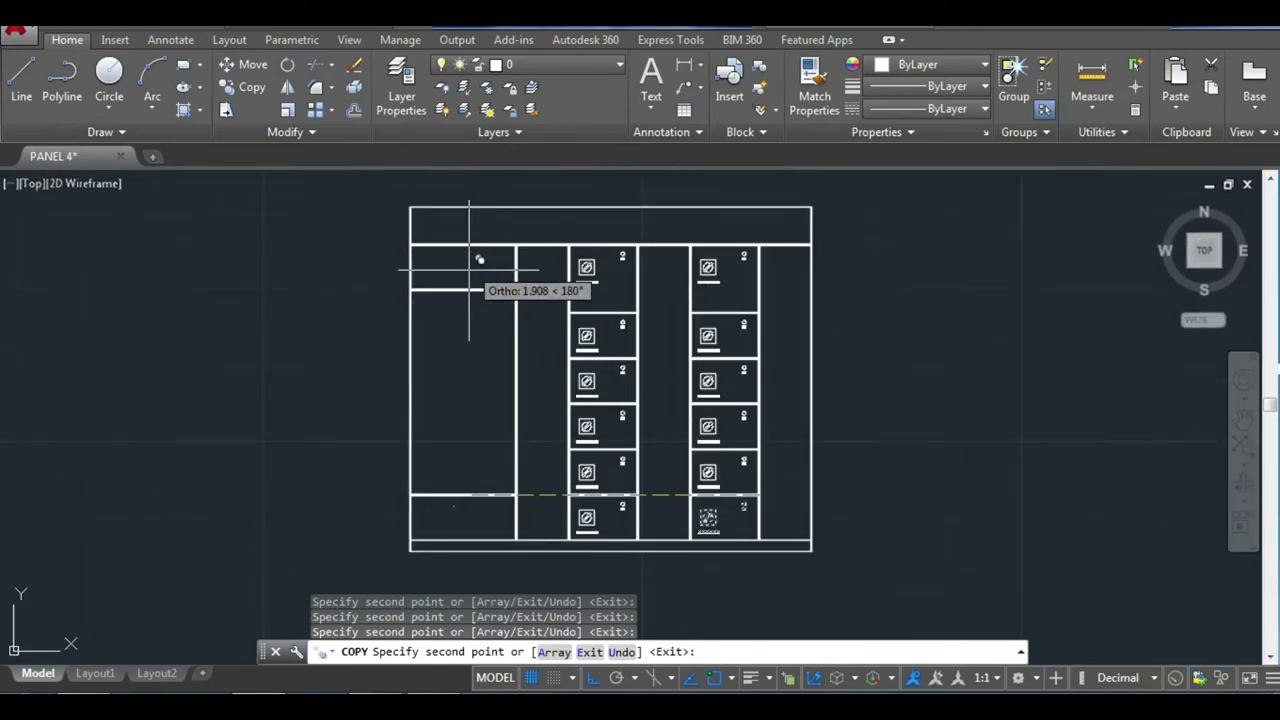
scroll(509, 271, "up", 3)
scroll(435, 334, "up", 2)
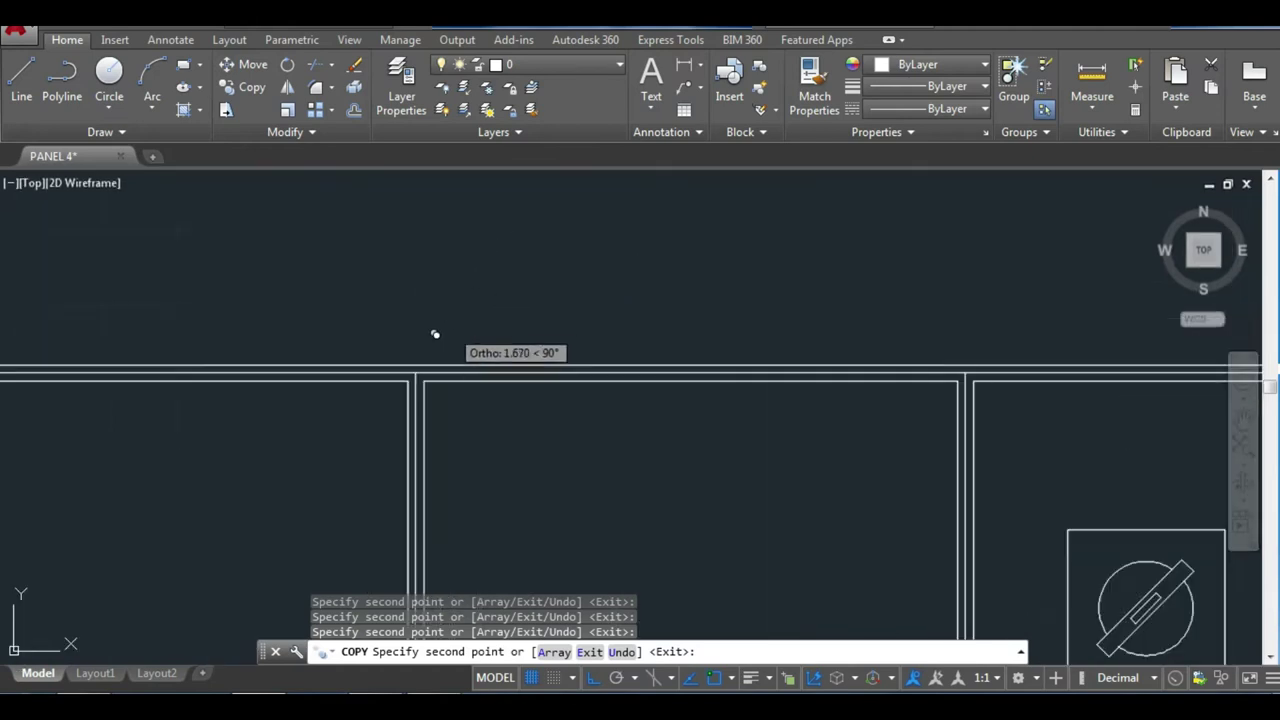
scroll(390, 420, "down", 2)
scroll(340, 422, "down", 2)
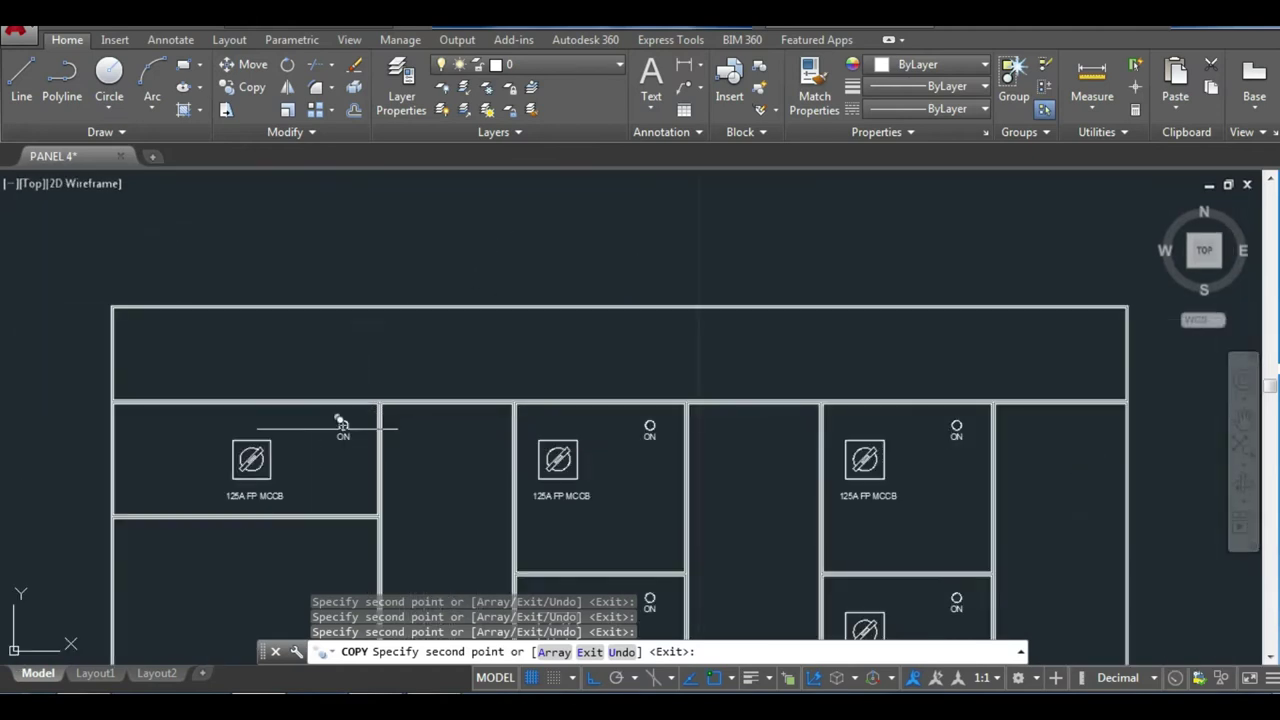
key("Escape")
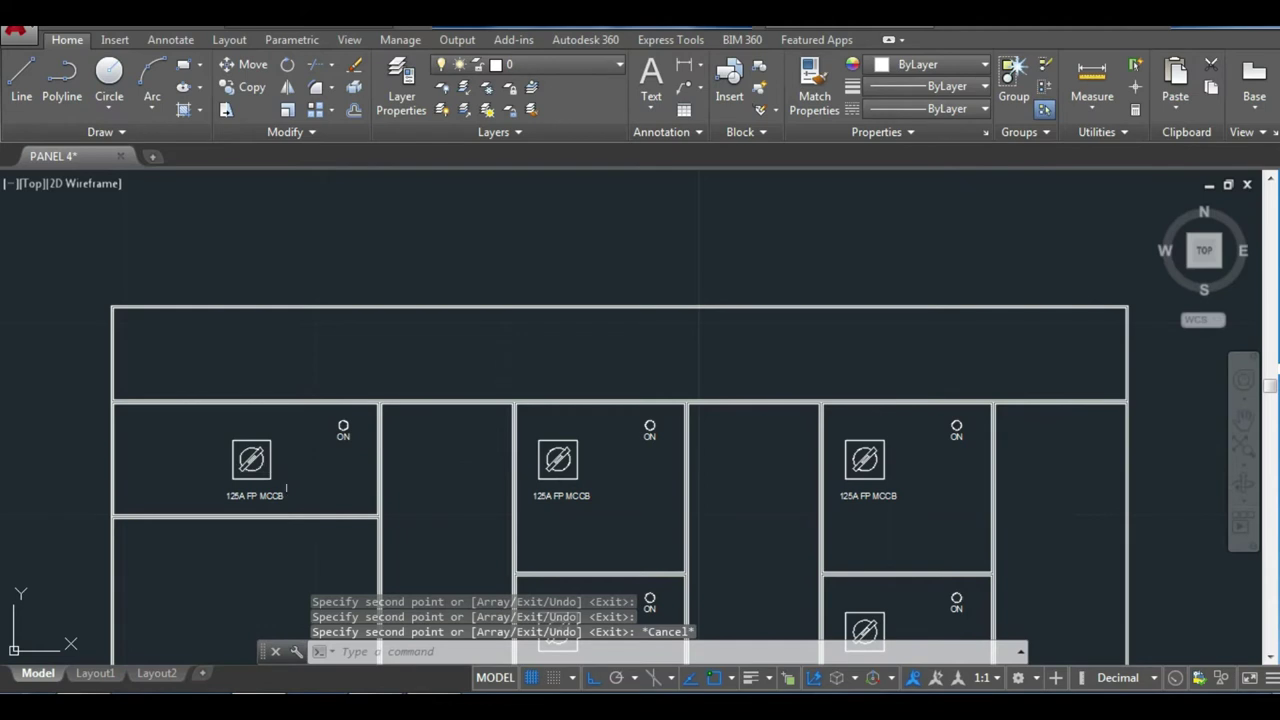
Move the left 125A FP MCCB symbol and its label further left in its cell.
left_click(318, 505)
left_click(193, 429)
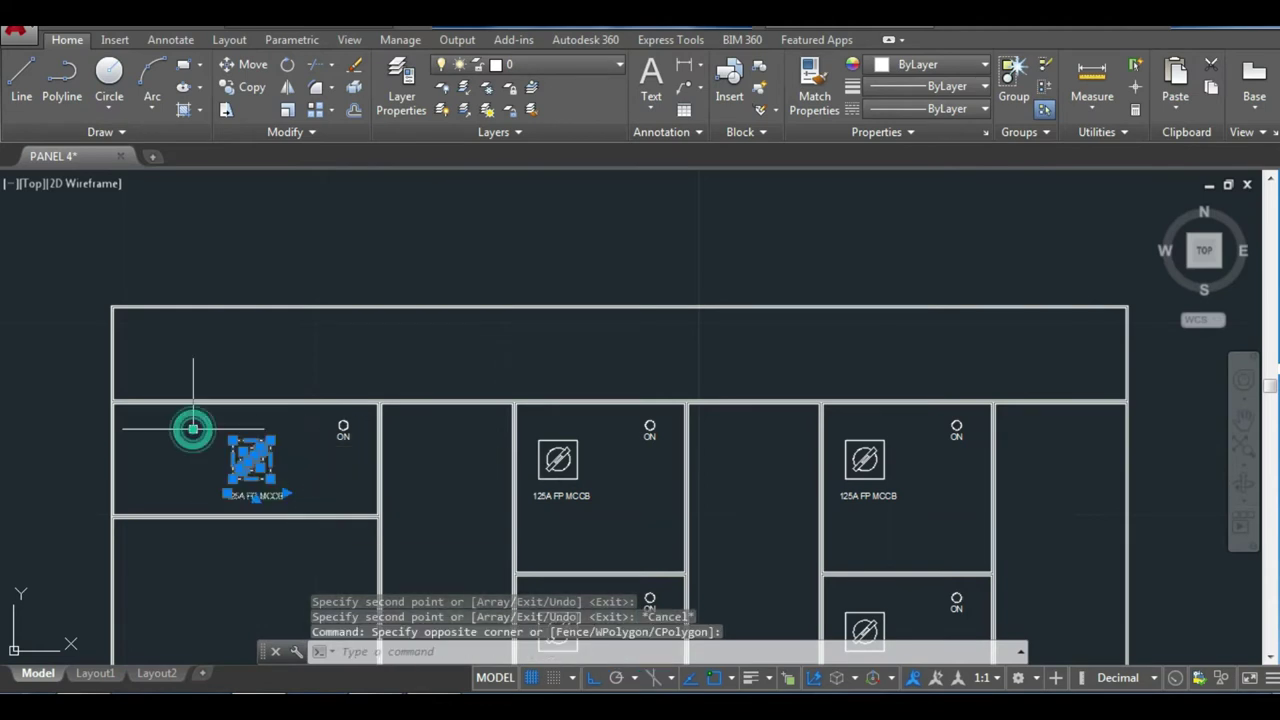
type("M")
key("Return")
left_click(193, 429)
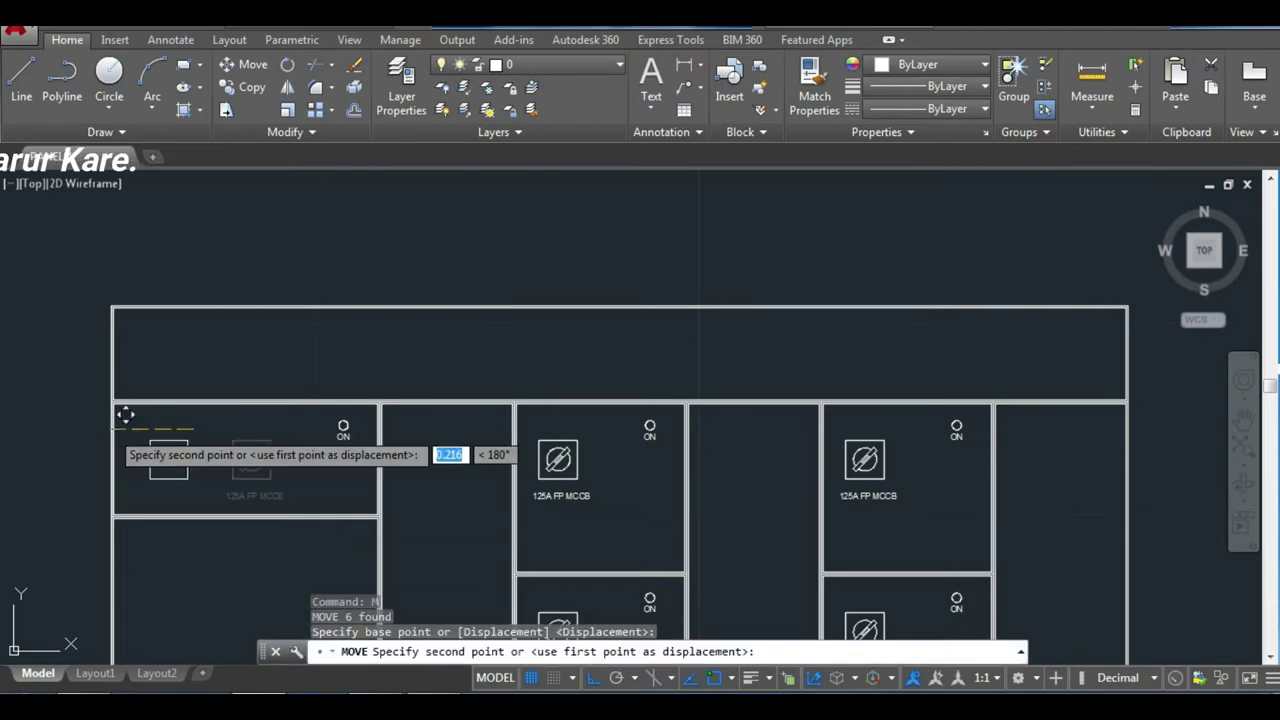
left_click(111, 429)
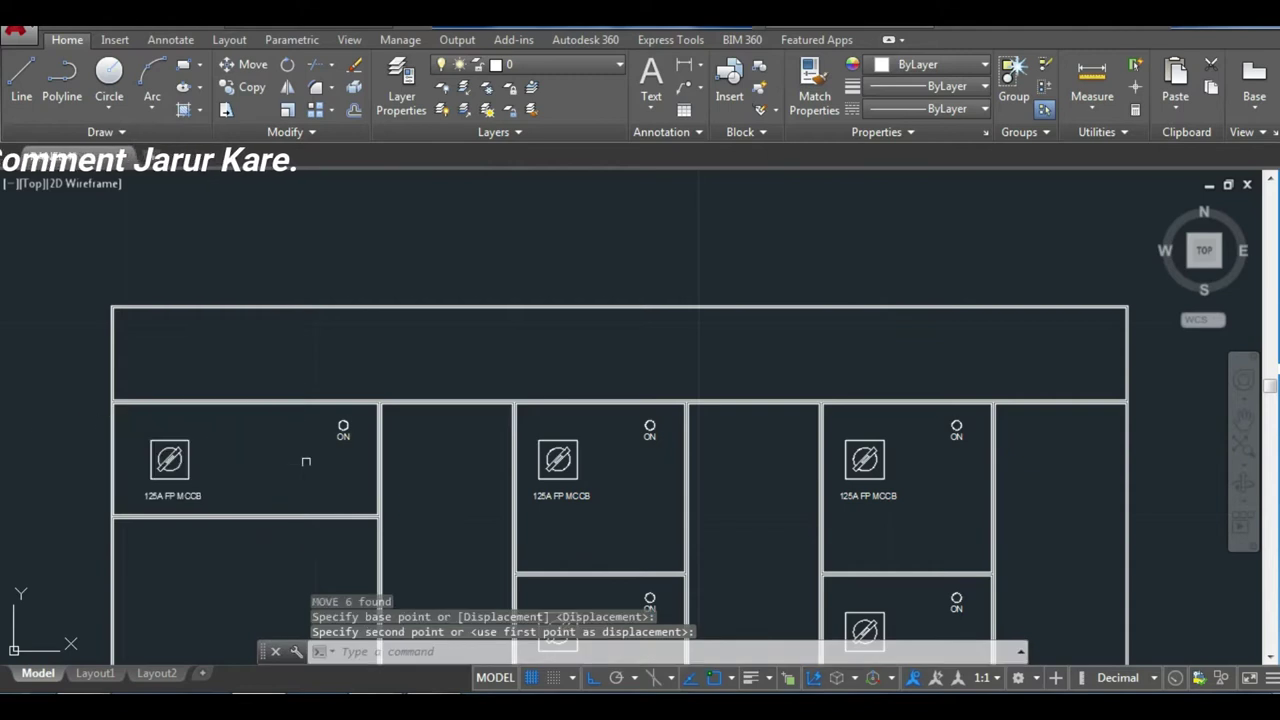
scroll(306, 457, "down", 2)
scroll(380, 480, "down", 2)
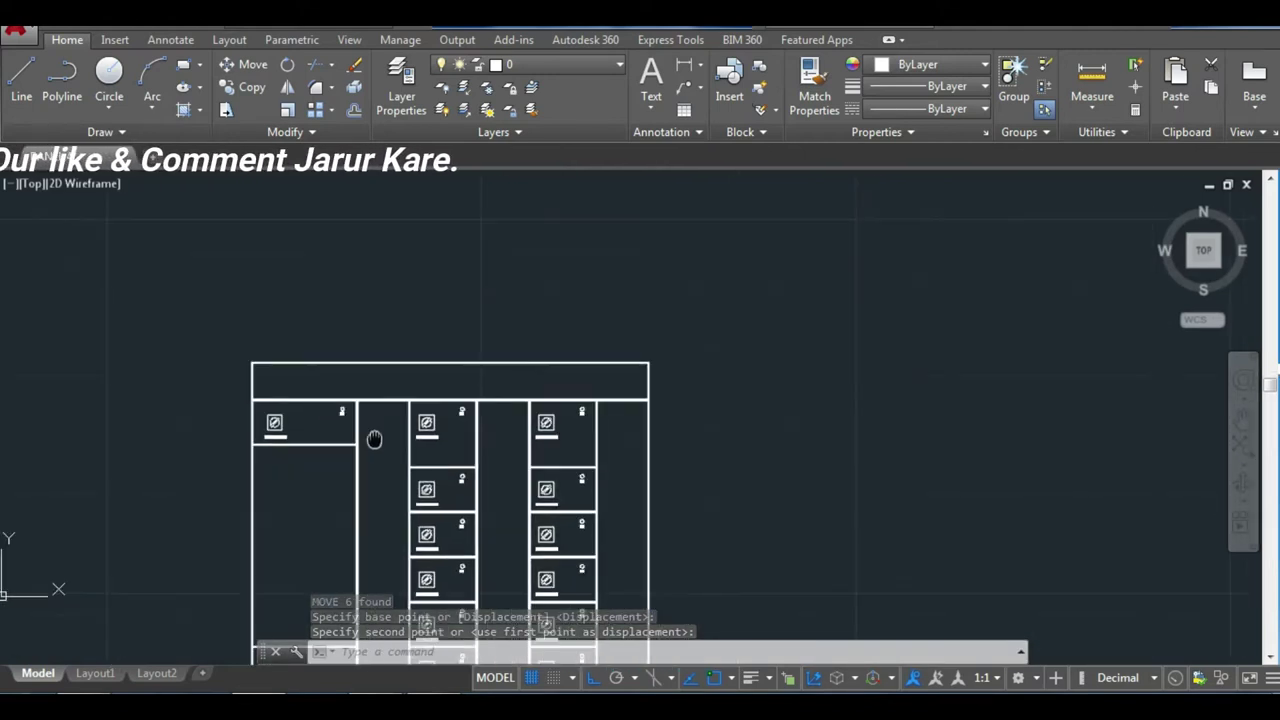
scroll(380, 437, "up", 4)
Move the top-middle 125A FP MCCB symbol and label lower in its compartment.
left_click(323, 289)
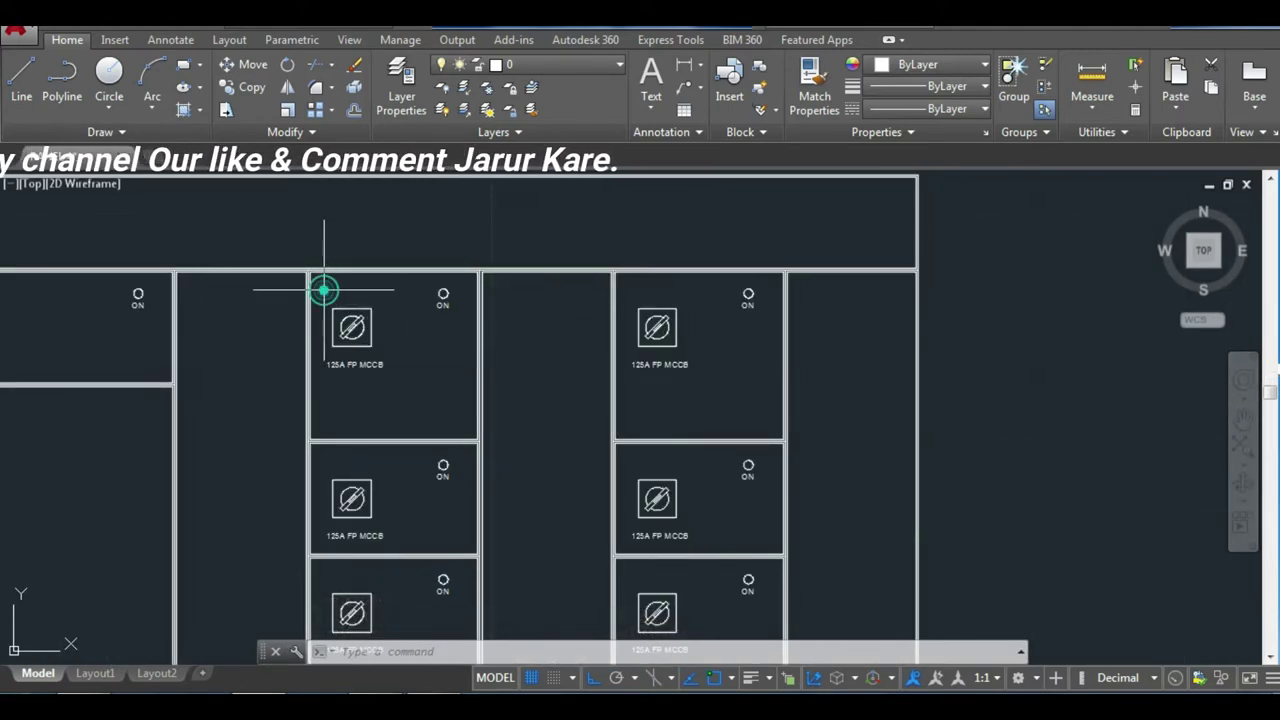
left_click(407, 383)
type("m")
key("Return")
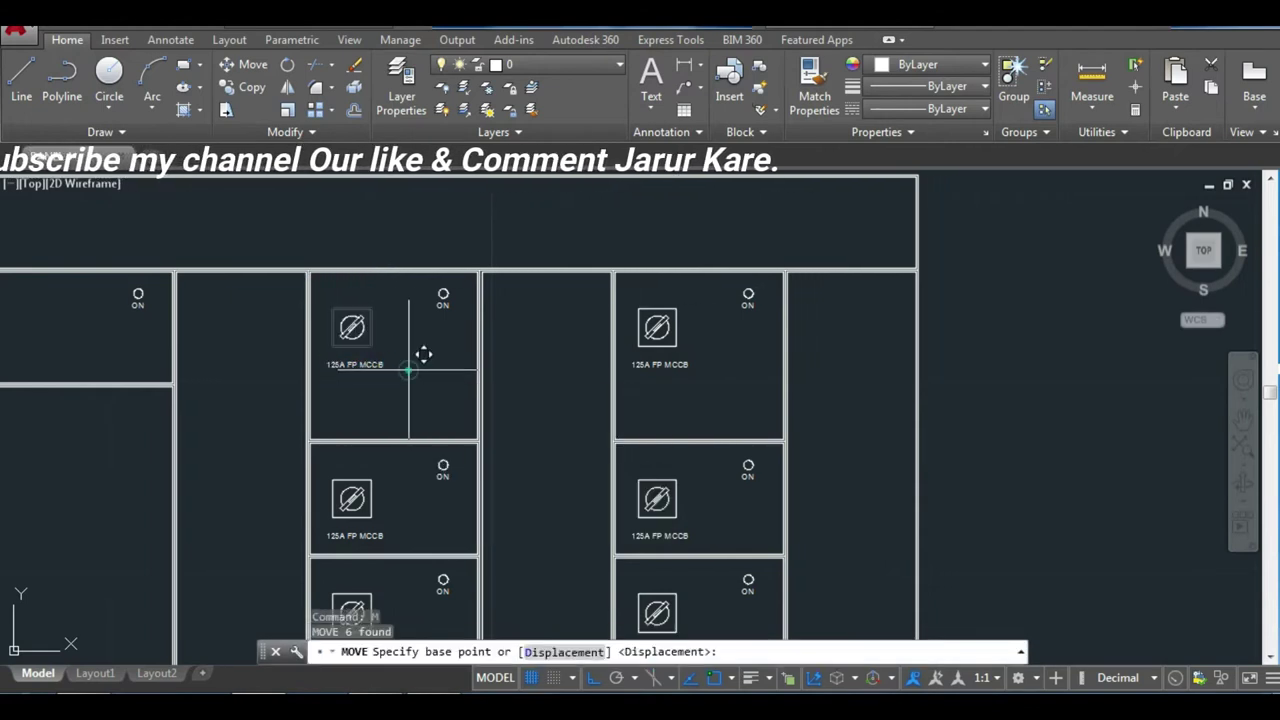
left_click(408, 383)
left_click(408, 400)
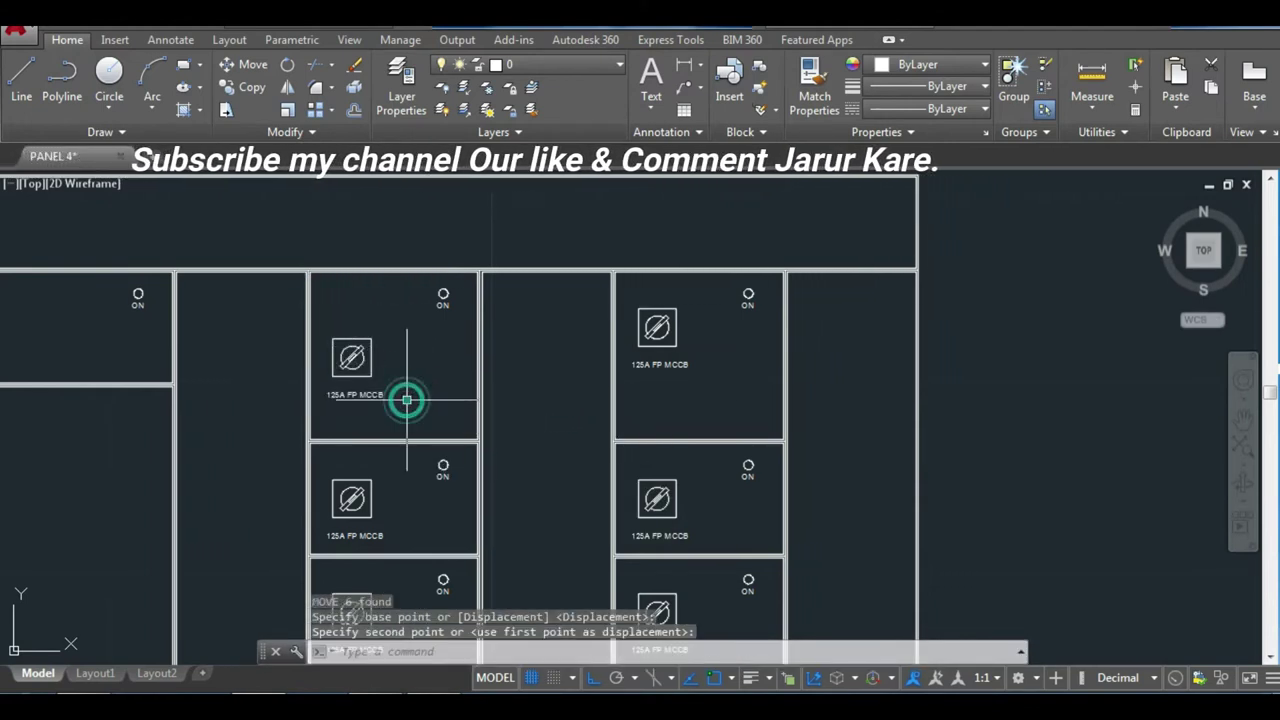
Move the upper-right 125A FP MCCB symbol and label lower in its compartment.
left_click(621, 290)
left_click(705, 393)
type("m")
key("Return")
left_click(708, 380)
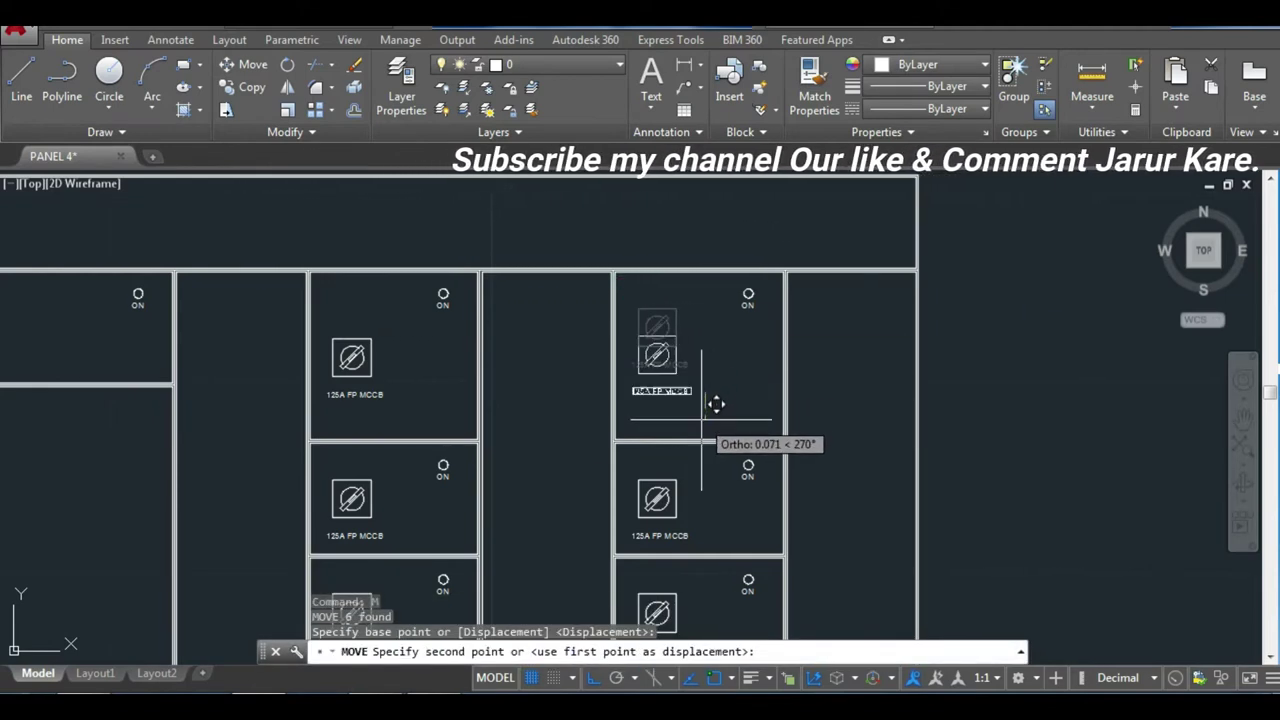
left_click(716, 403)
scroll(503, 334, "down", 3)
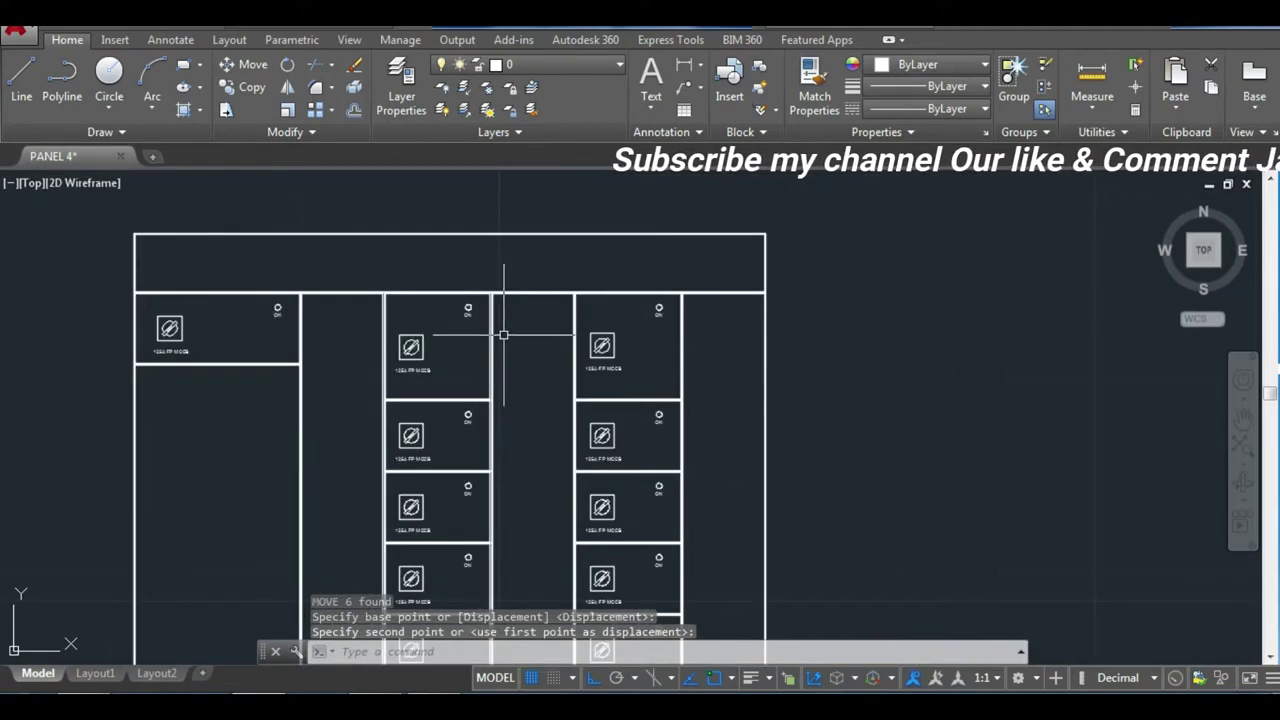
scroll(500, 340, "down", 2)
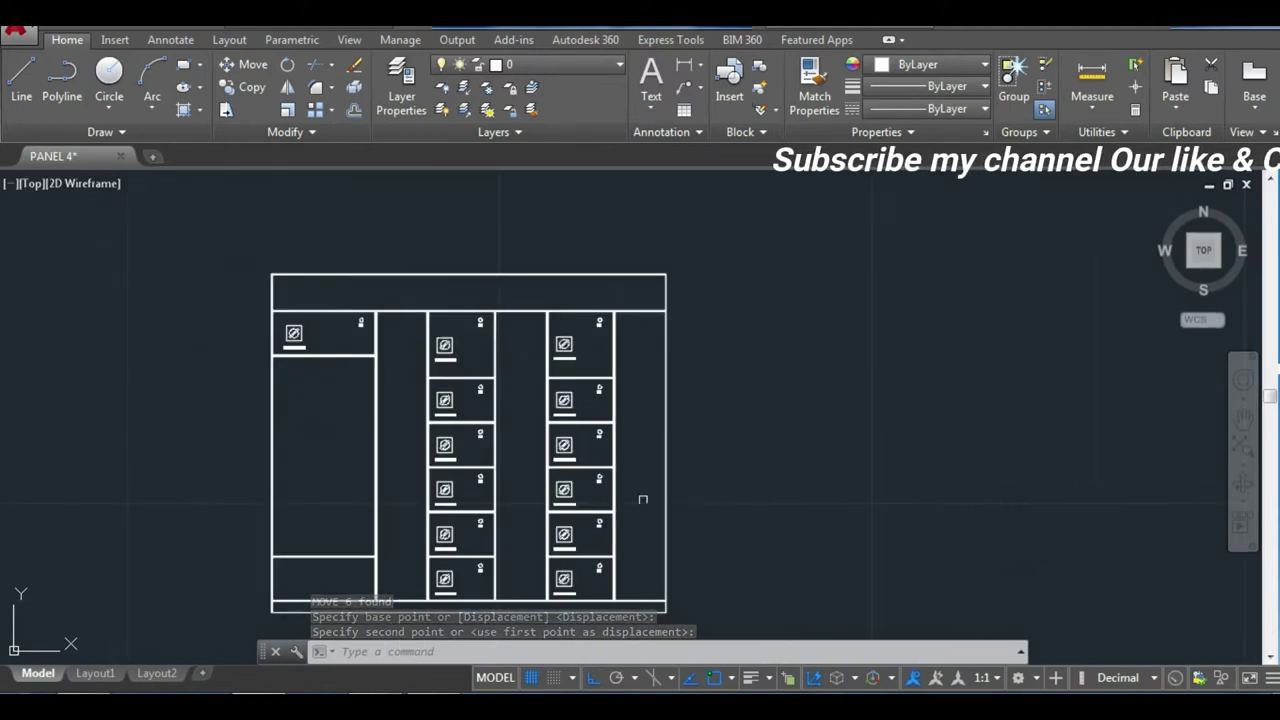
middle_click_drag(643, 500, 627, 411)
Draw the outer meter frame rectangle in the 1350-high left compartment with REC.
scroll(627, 411, "up", 4)
type("rec")
key("Return")
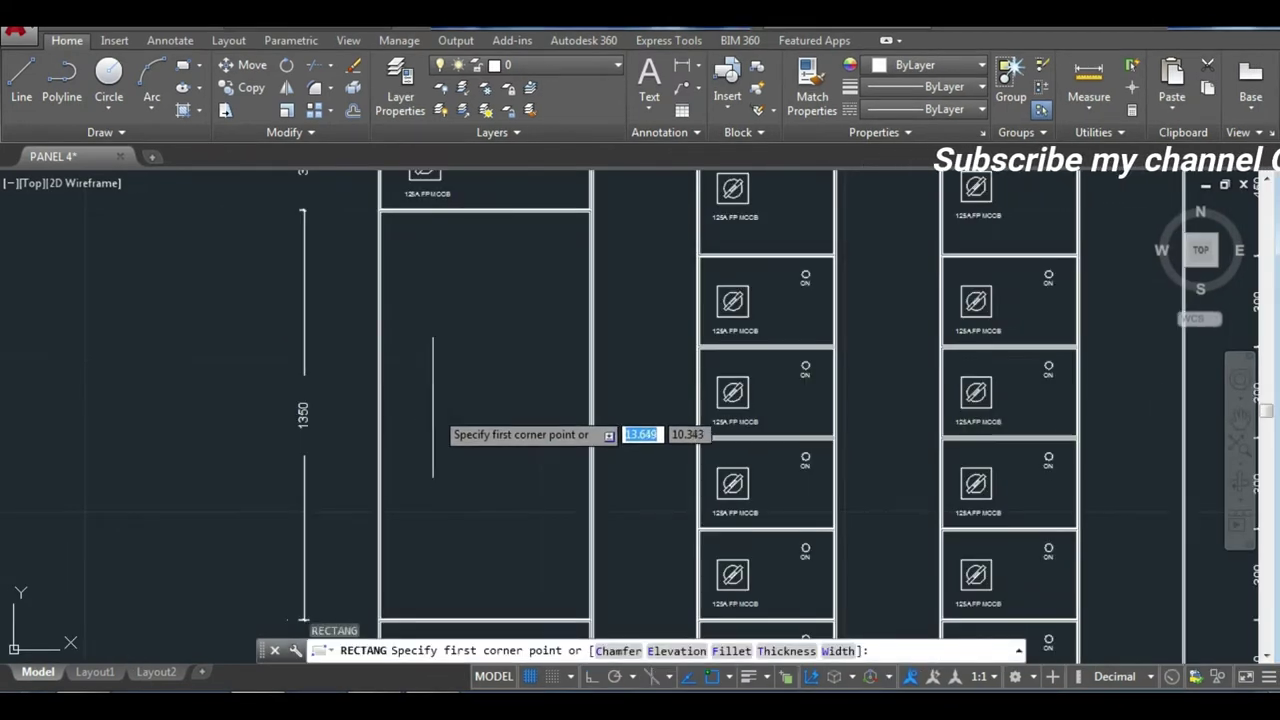
scroll(443, 400, "down", 2)
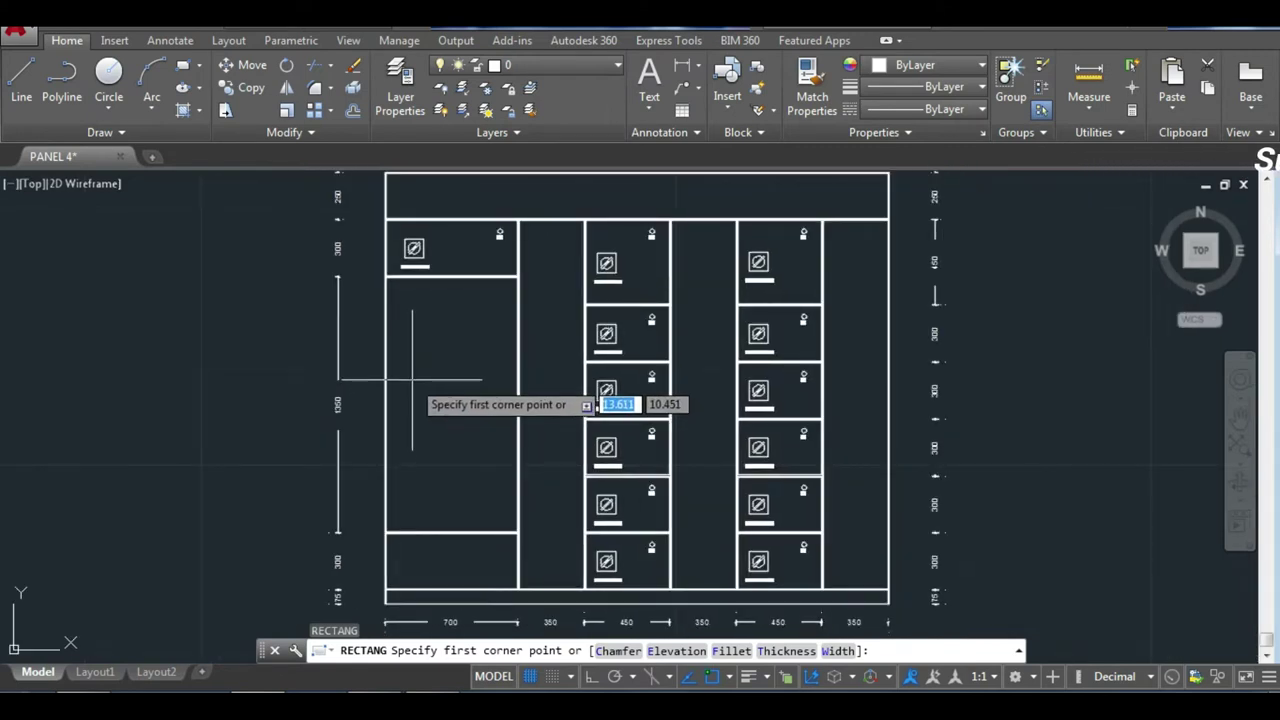
left_click(407, 374)
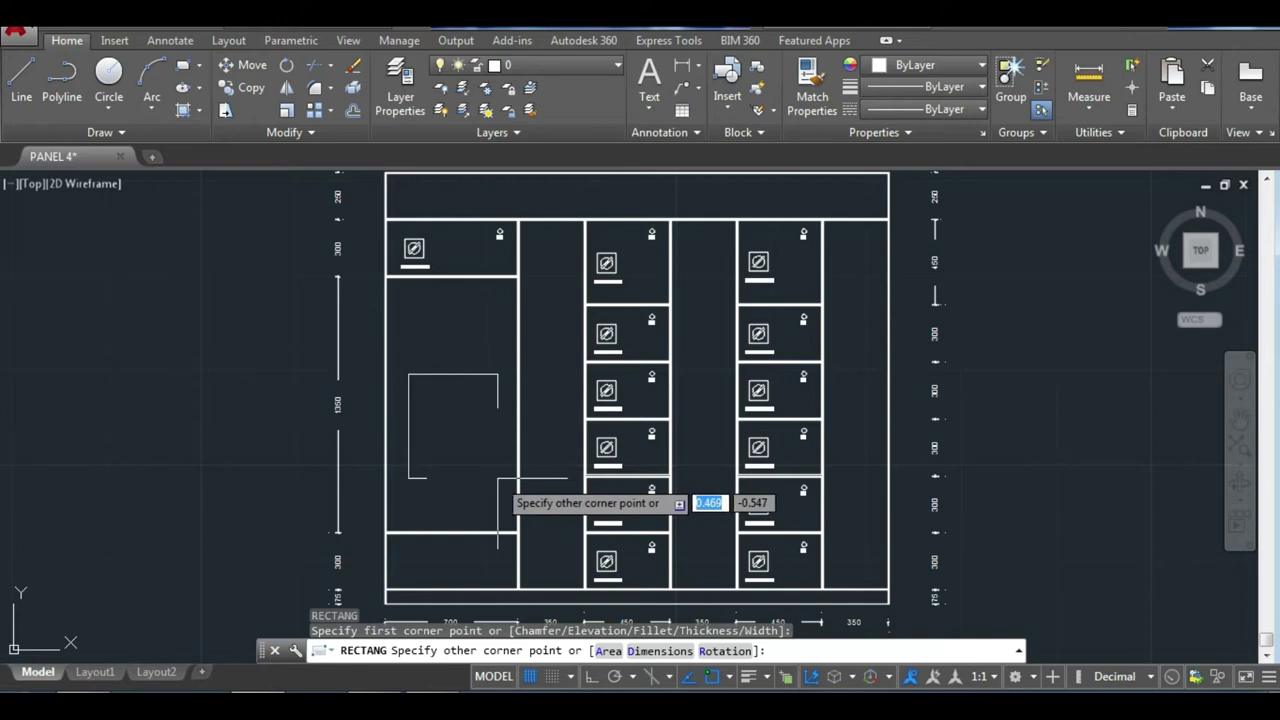
left_click(497, 483)
scroll(449, 417, "up", 4)
scroll(431, 409, "down", 1)
scroll(431, 409, "down", 2)
middle_click_drag(431, 409, 427, 386)
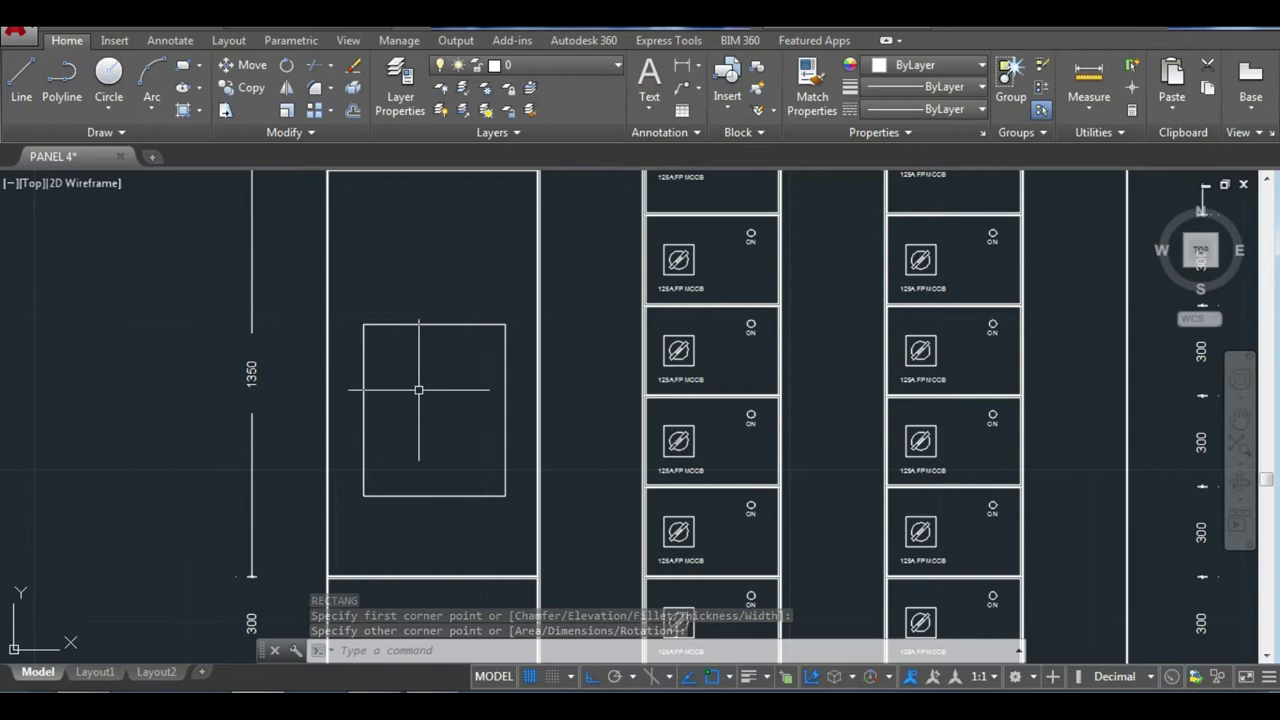
Draw a large inner window rectangle inside the meter frame.
key("Return")
scroll(366, 343, "up", 4)
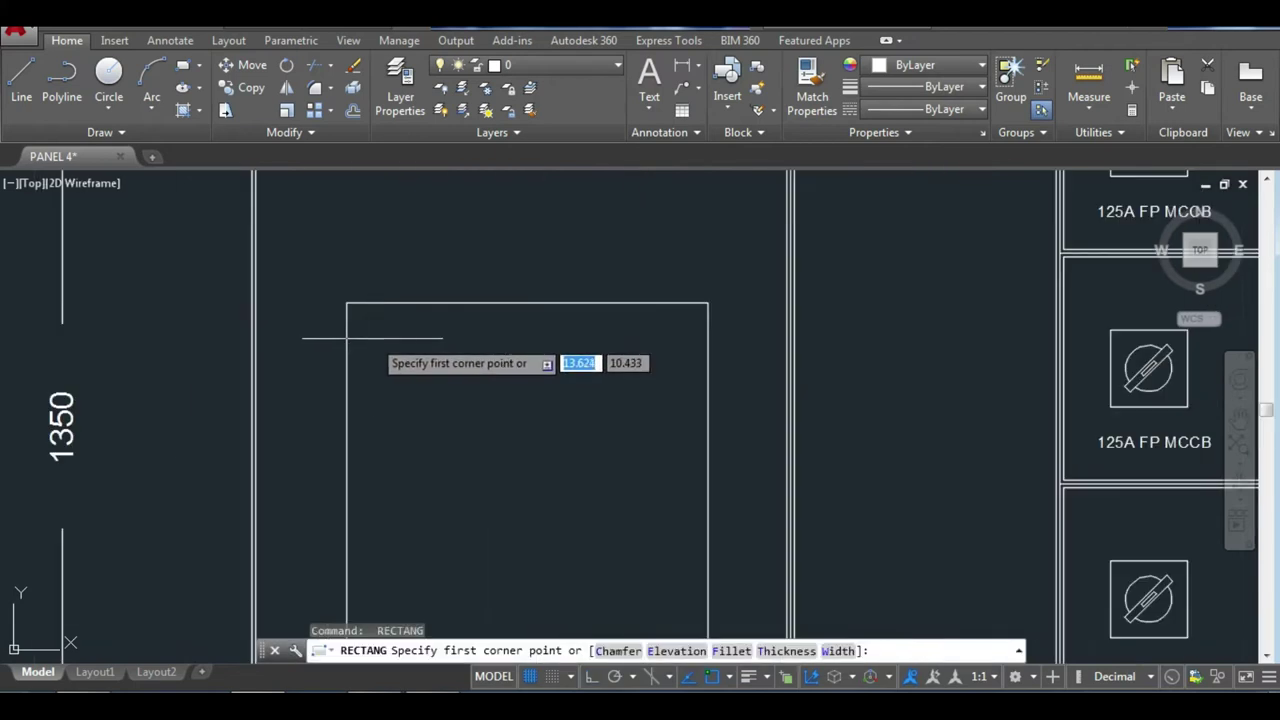
left_click(366, 327)
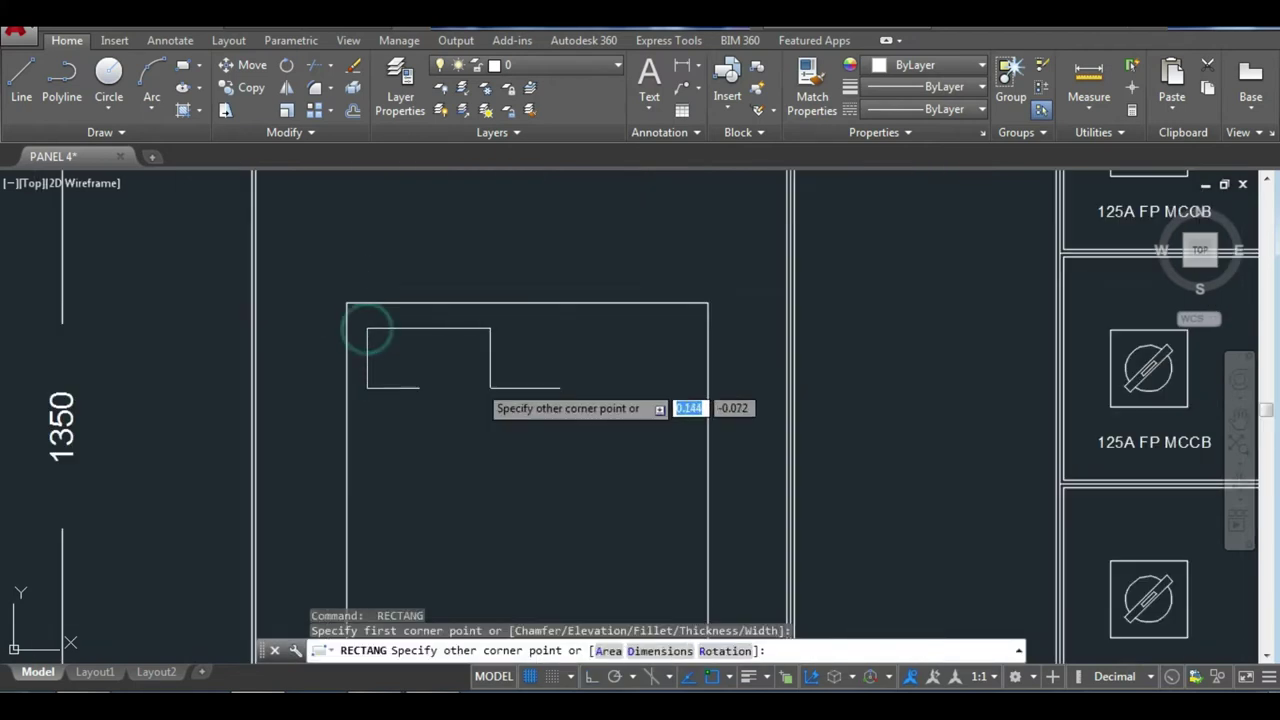
scroll(480, 400, "down", 3)
scroll(597, 504, "up", 2)
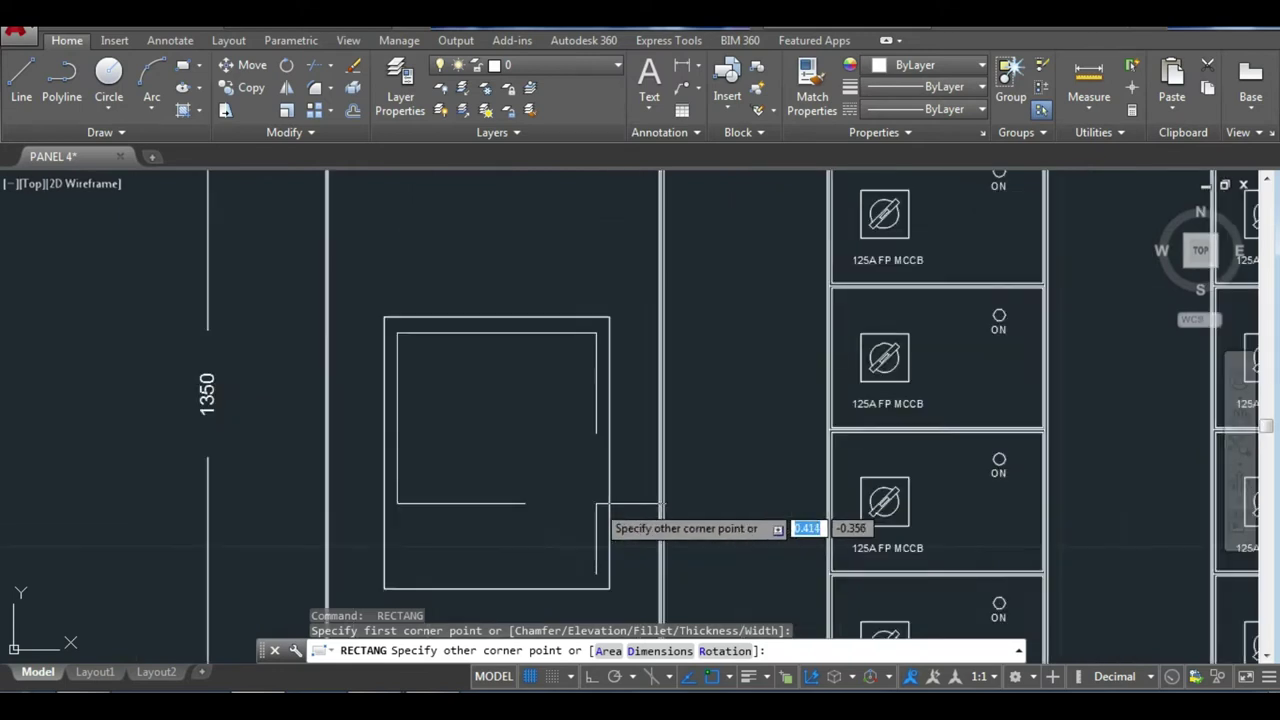
scroll(600, 508, "up", 2)
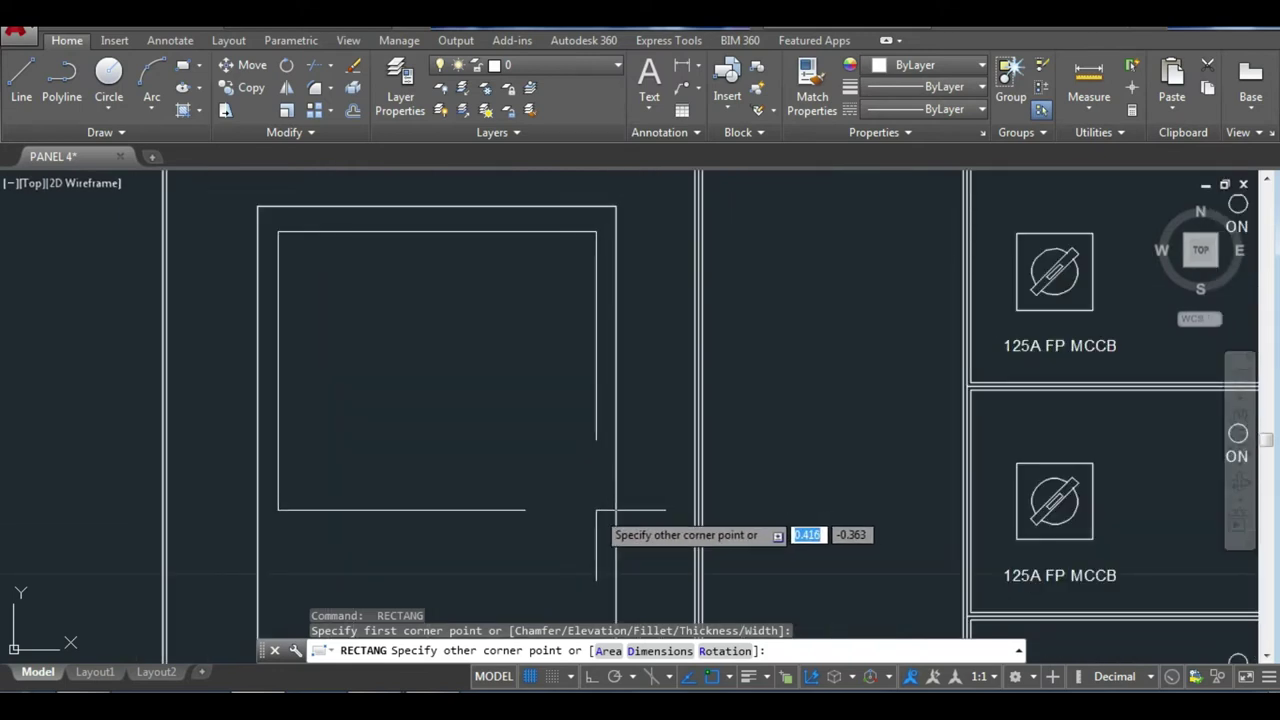
left_click(597, 510)
scroll(450, 458, "down", 4)
scroll(441, 507, "down", 3)
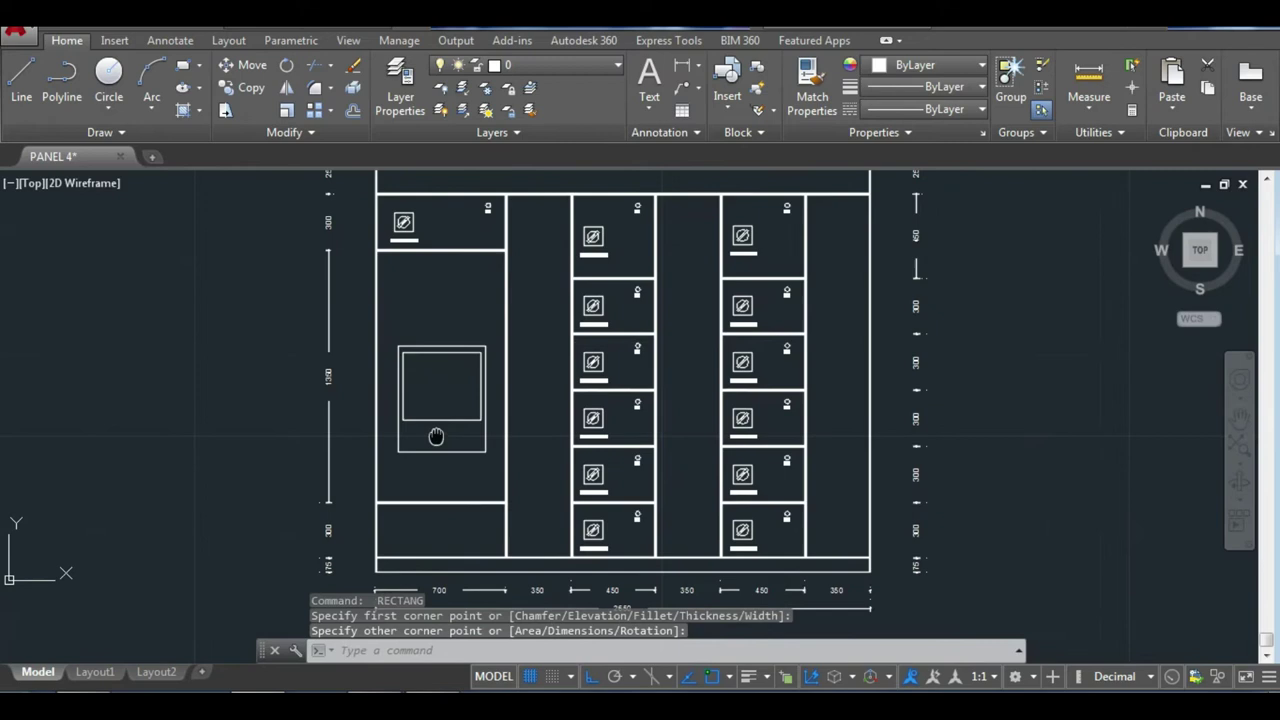
Draw a narrow strip rectangle beneath the inner window.
key("Return")
scroll(412, 418, "up", 5)
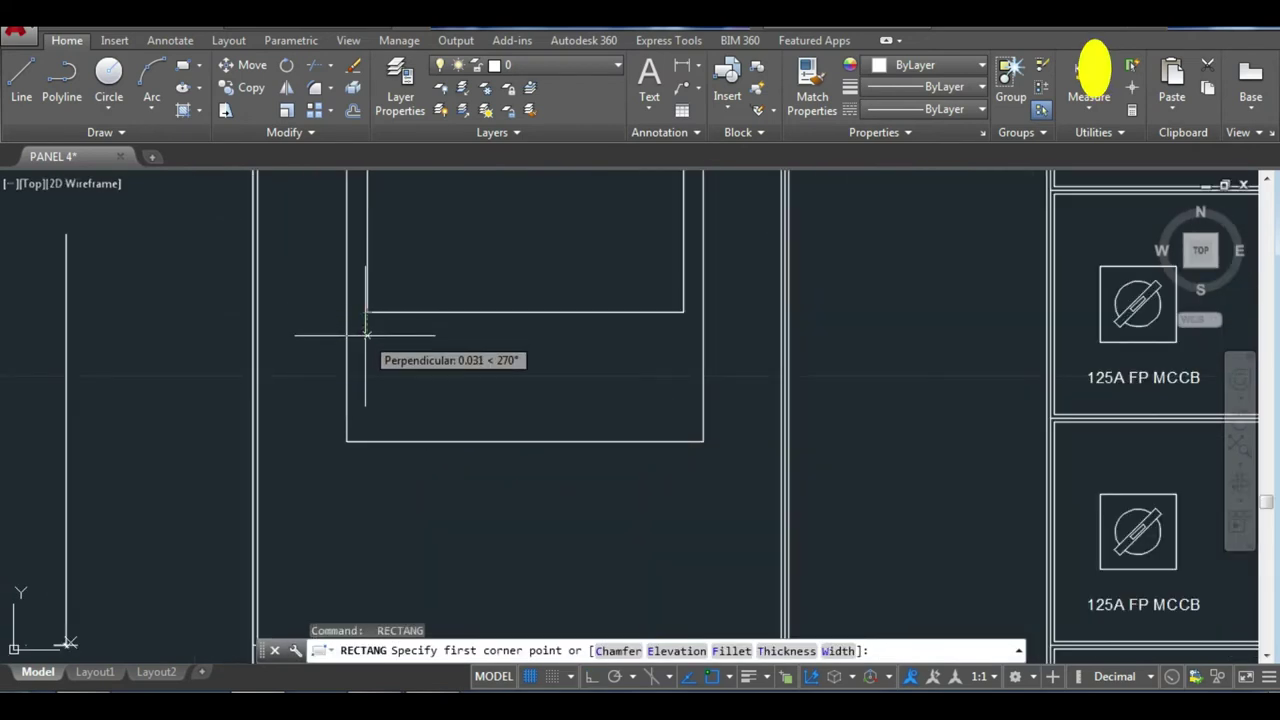
left_click(365, 336)
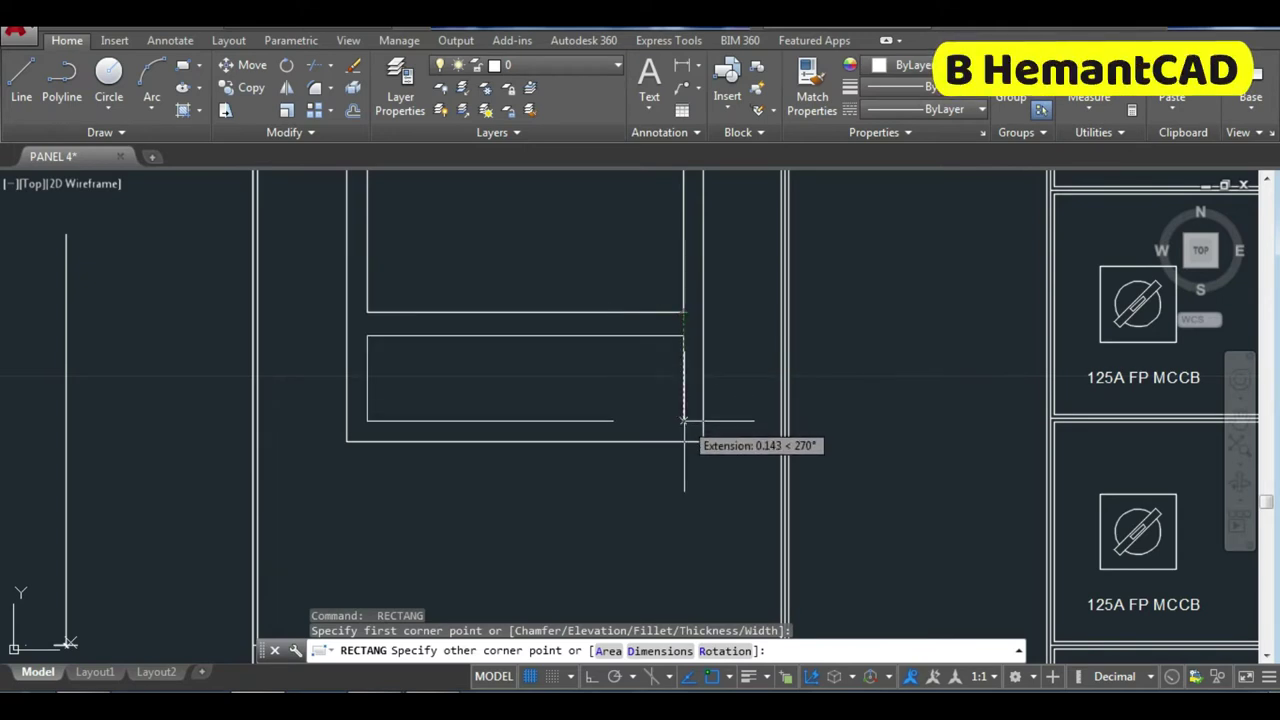
left_click(684, 420)
scroll(503, 374, "down", 4)
scroll(492, 286, "up", 2)
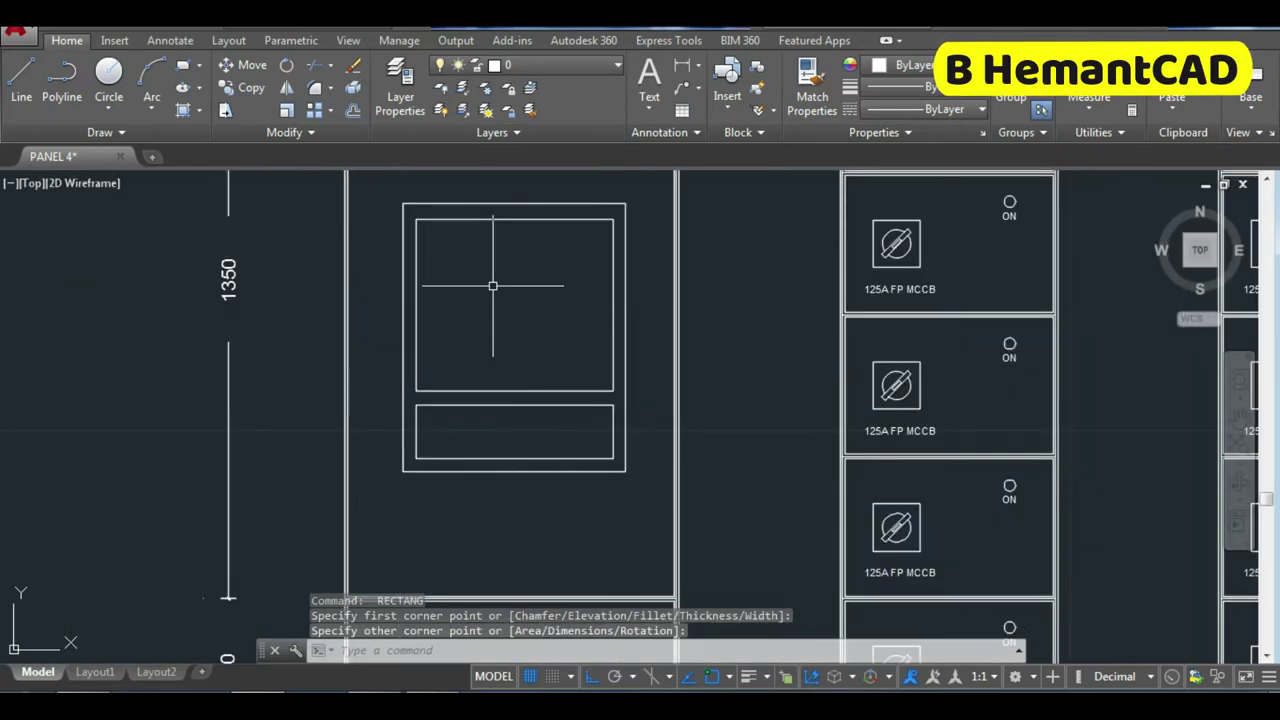
scroll(469, 293, "down", 1)
key("Return")
Draw a thin vertical bar rectangle inside the meter window.
scroll(565, 305, "up", 3)
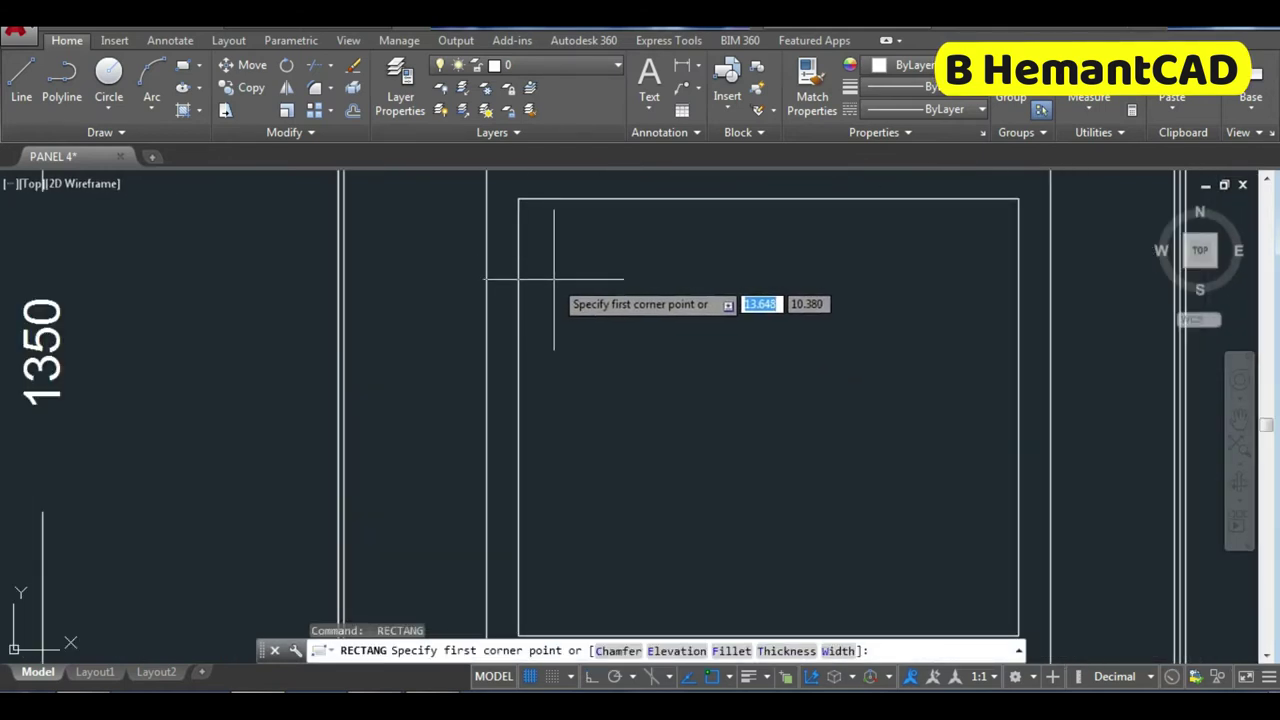
left_click(554, 280)
scroll(585, 353, "down", 3)
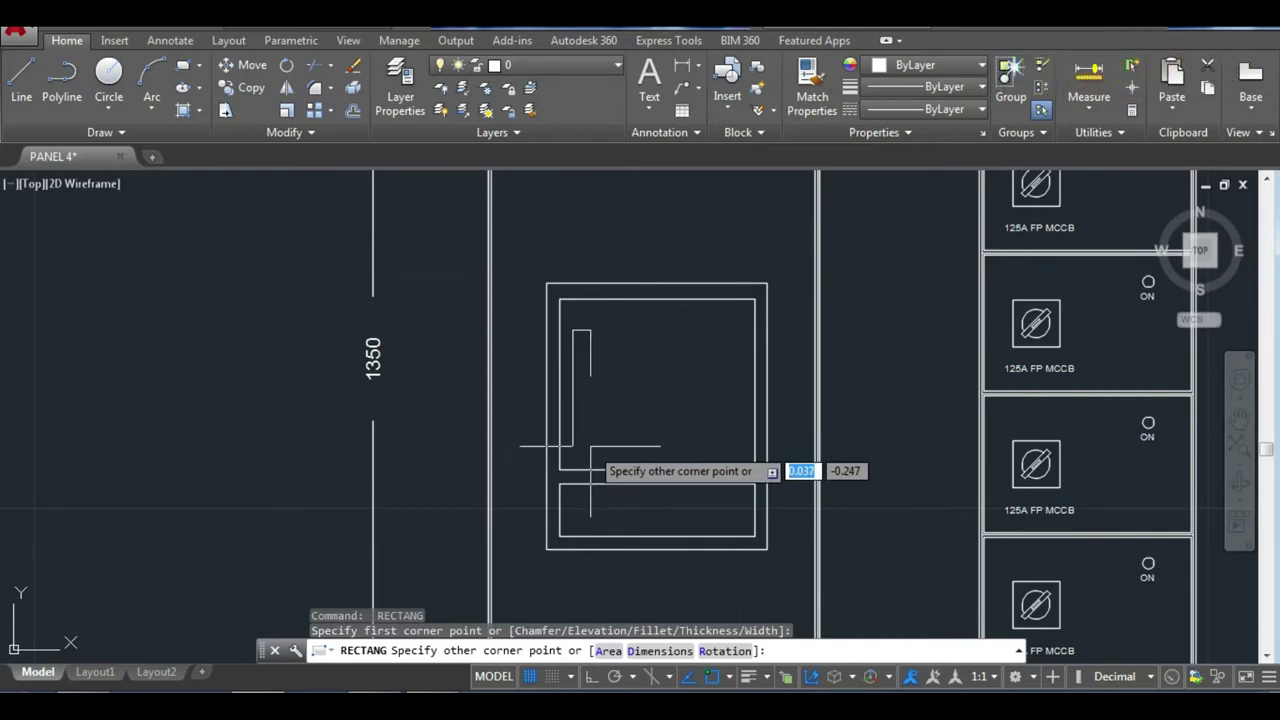
left_click(585, 447)
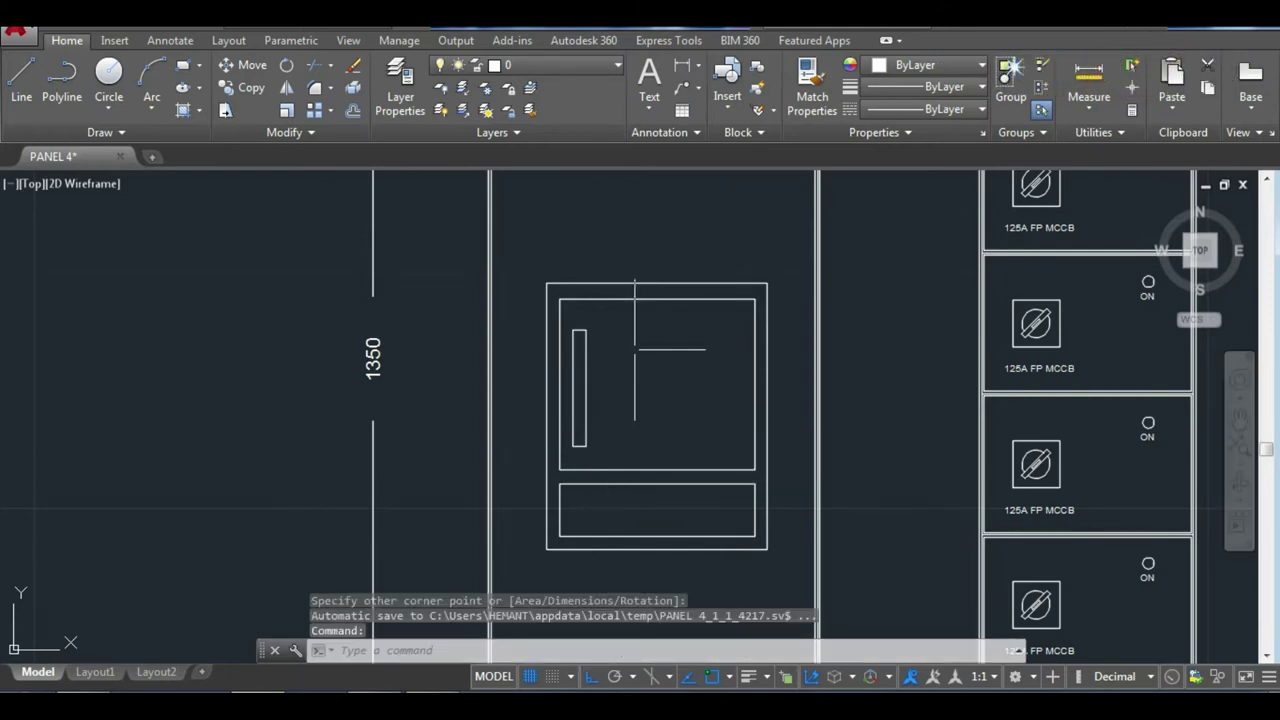
scroll(579, 349, "up", 4)
Draw a small square box at the top of the bar.
key("space")
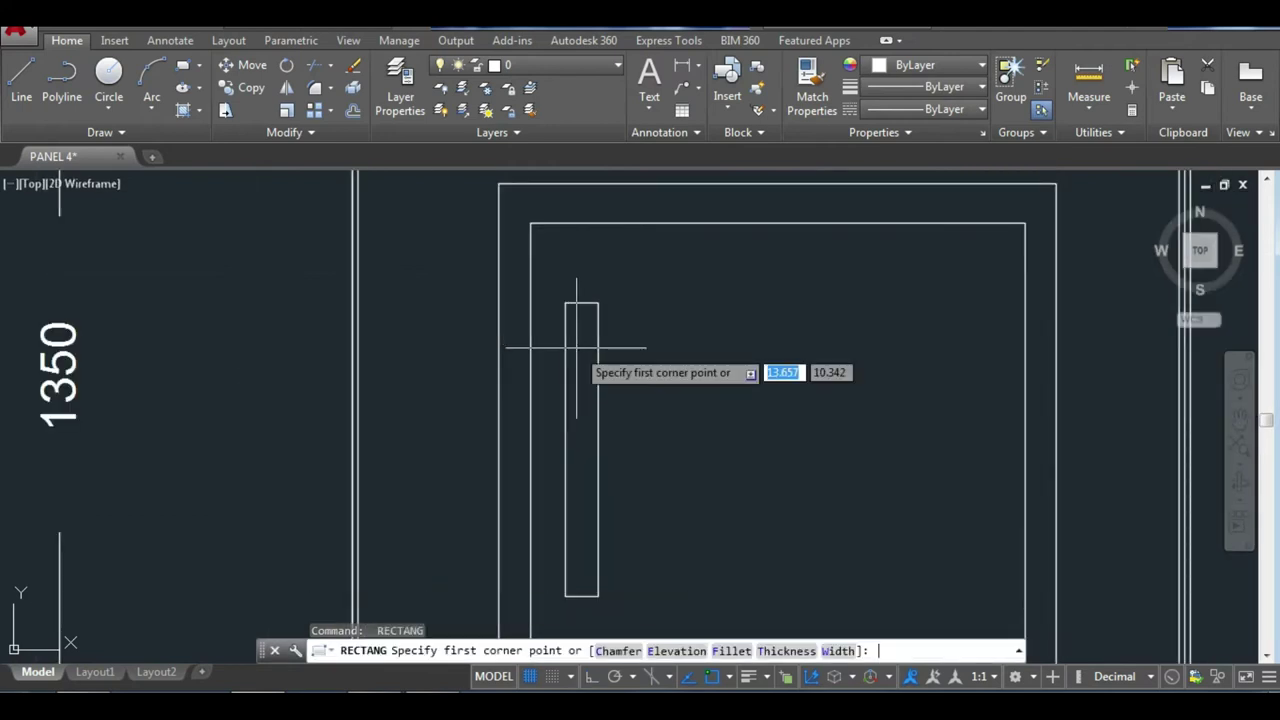
scroll(576, 349, "up", 4)
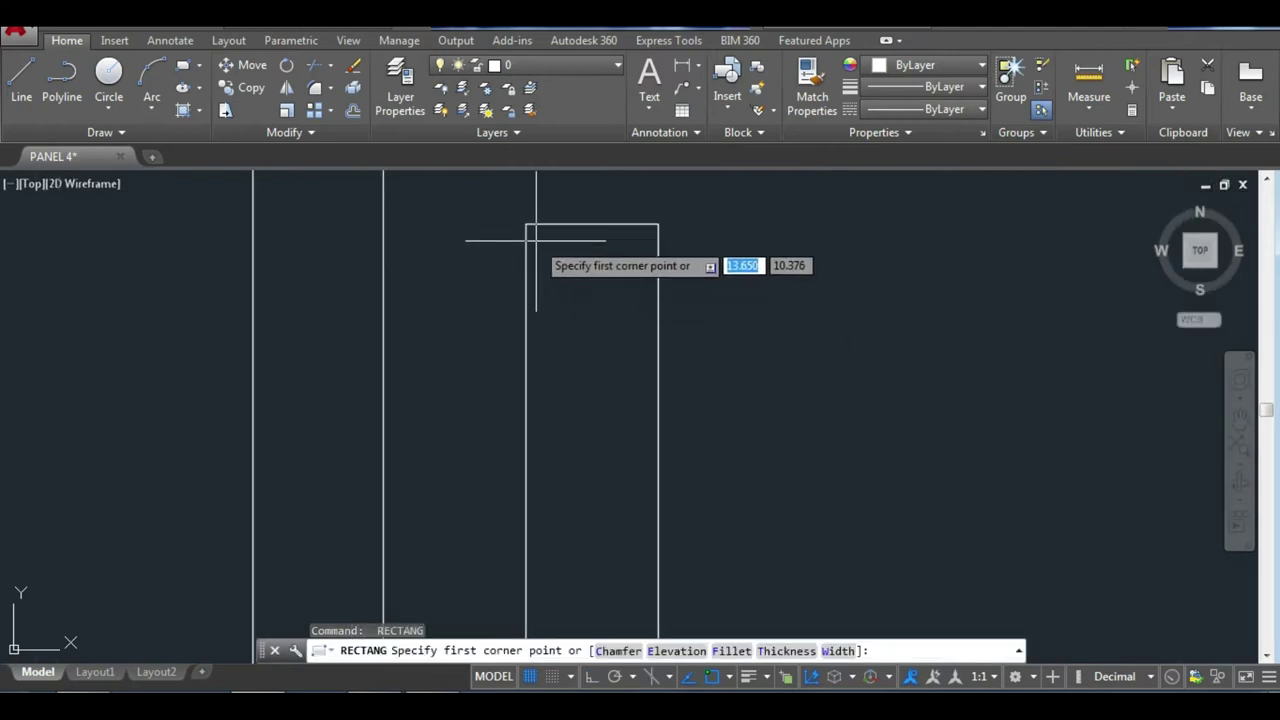
left_click(535, 240)
scroll(631, 396, "down", 2)
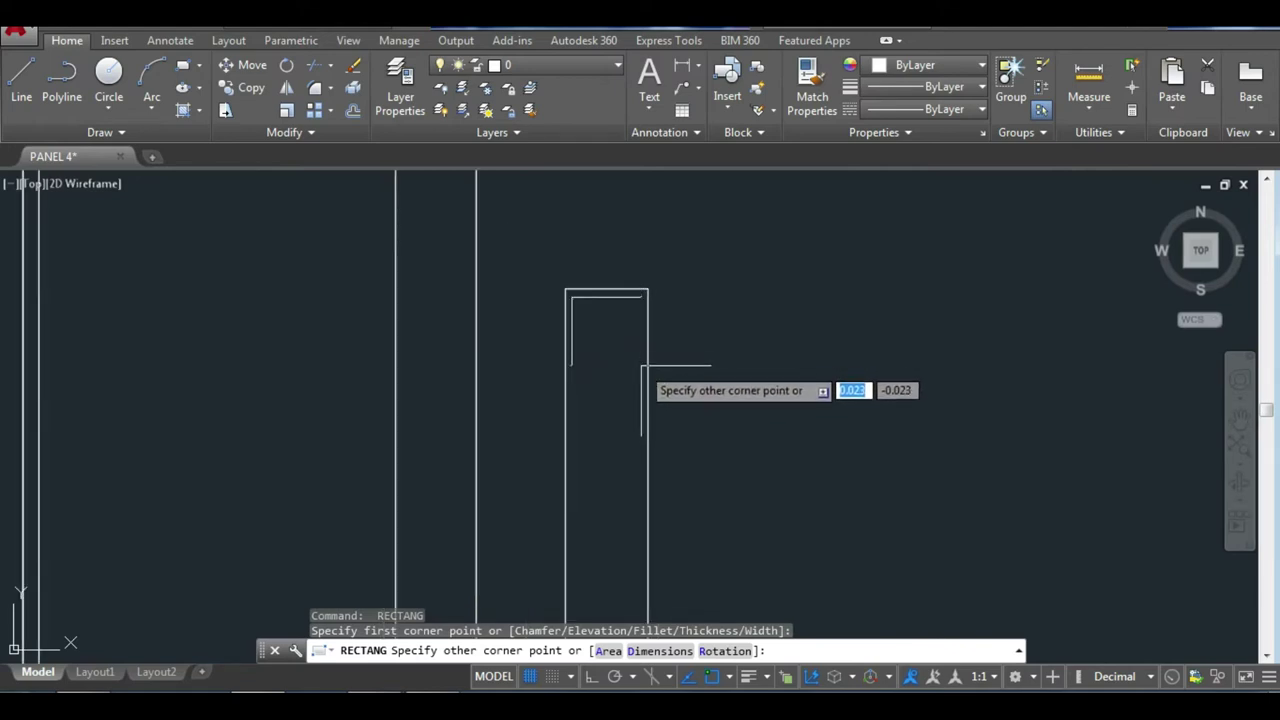
left_click(641, 366)
scroll(620, 400, "down", 3)
Draw the tall narrow rectangle running down beneath the small square.
key("Return")
scroll(640, 363, "up", 2)
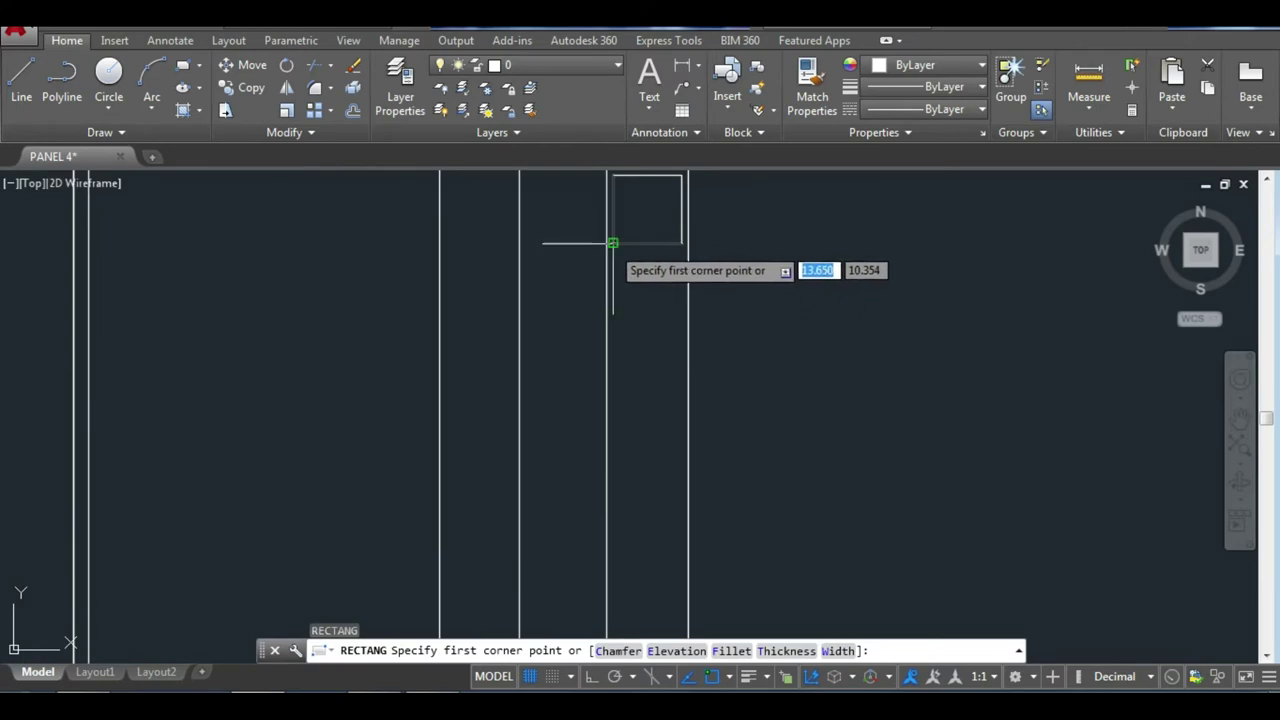
left_click(613, 288)
scroll(674, 452, "down", 3)
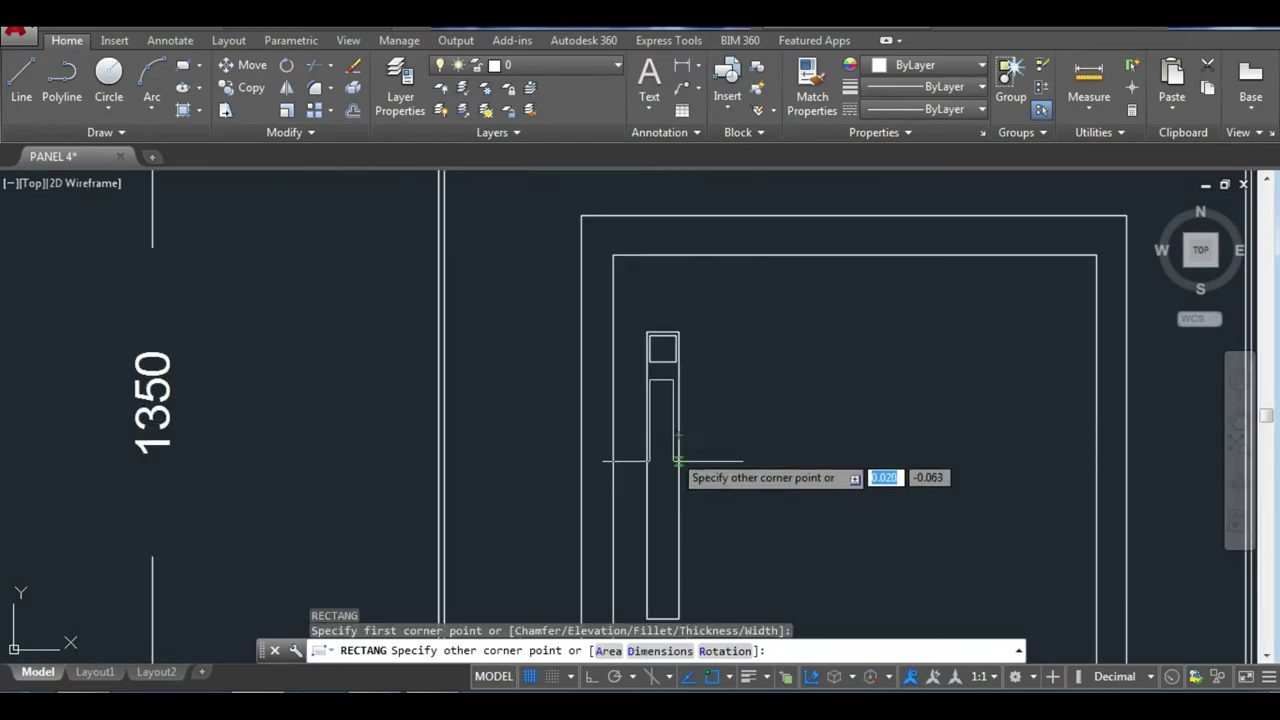
scroll(671, 583, "up", 2)
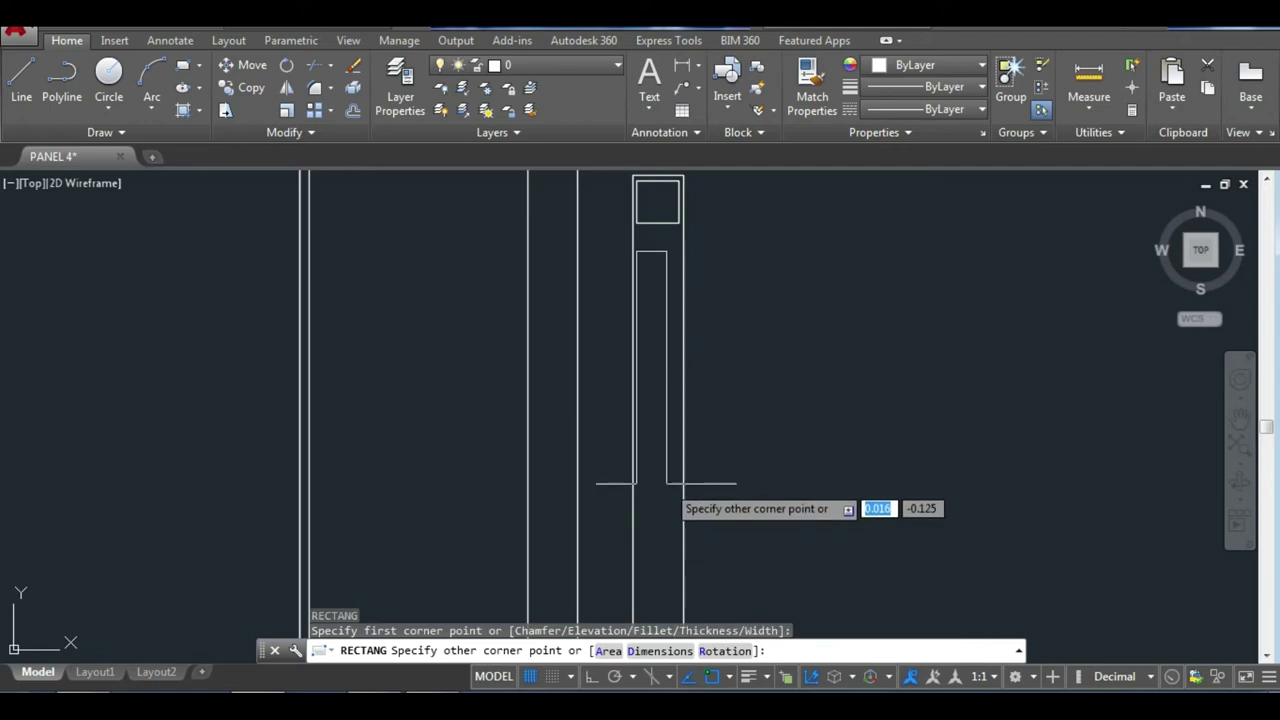
scroll(670, 520, "down", 2)
scroll(677, 460, "up", 2)
scroll(677, 440, "up", 1)
scroll(675, 455, "up", 1)
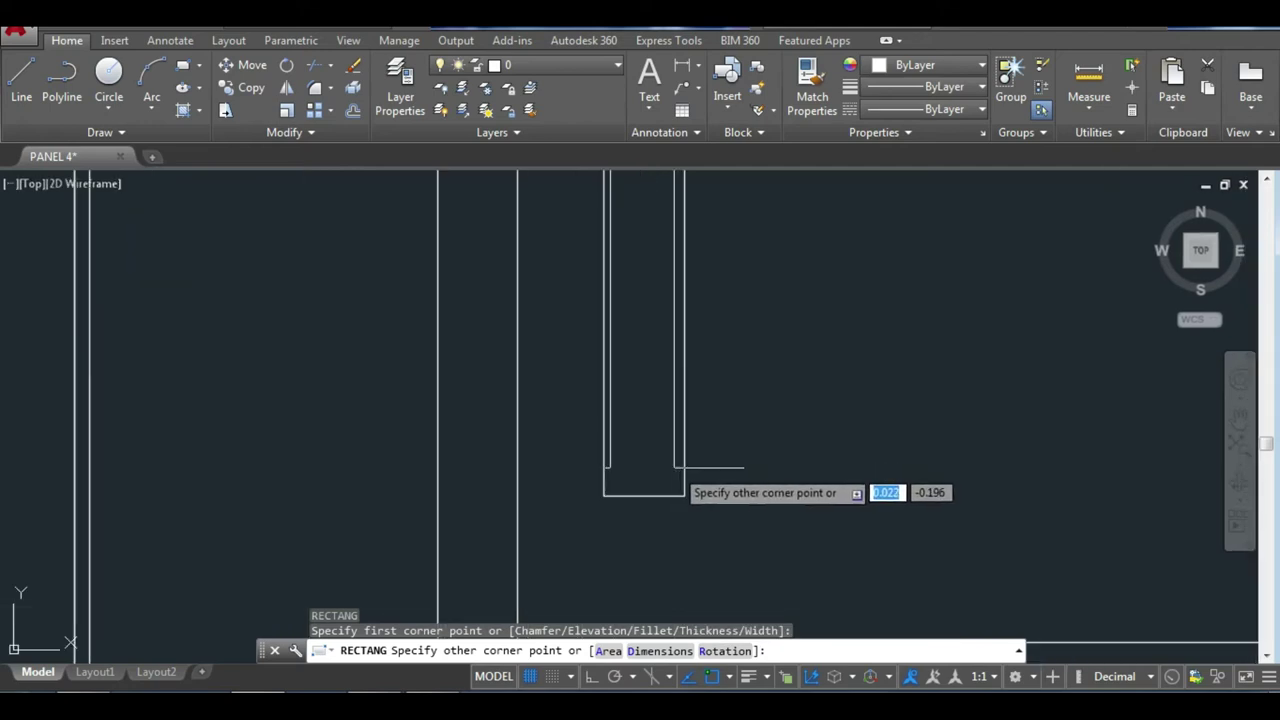
left_click(674, 467)
scroll(643, 409, "down", 3)
scroll(663, 334, "down", 2)
scroll(651, 380, "up", 1)
middle_click_drag(651, 380, 505, 347)
key("Return")
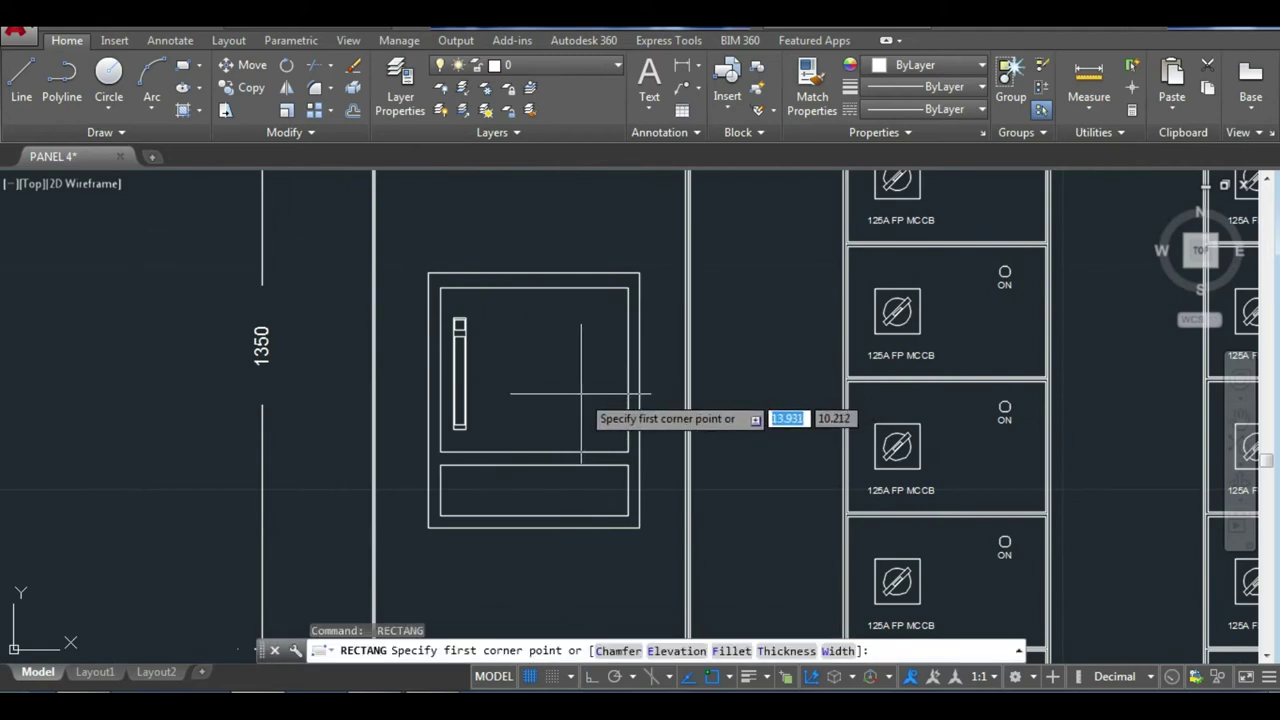
Draw a square box in the lower right with two small slot rectangles beside it.
left_click(579, 394)
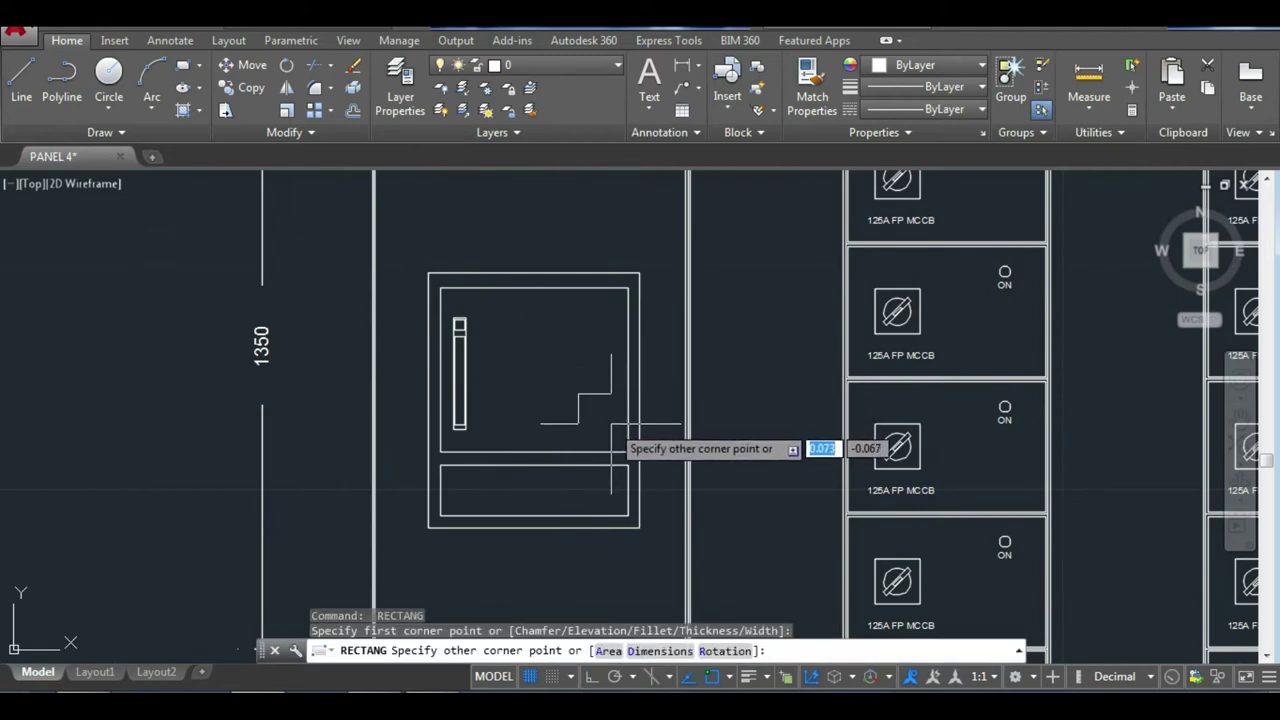
left_click(612, 427)
key("Return")
scroll(550, 409, "up", 2)
scroll(546, 398, "up", 2)
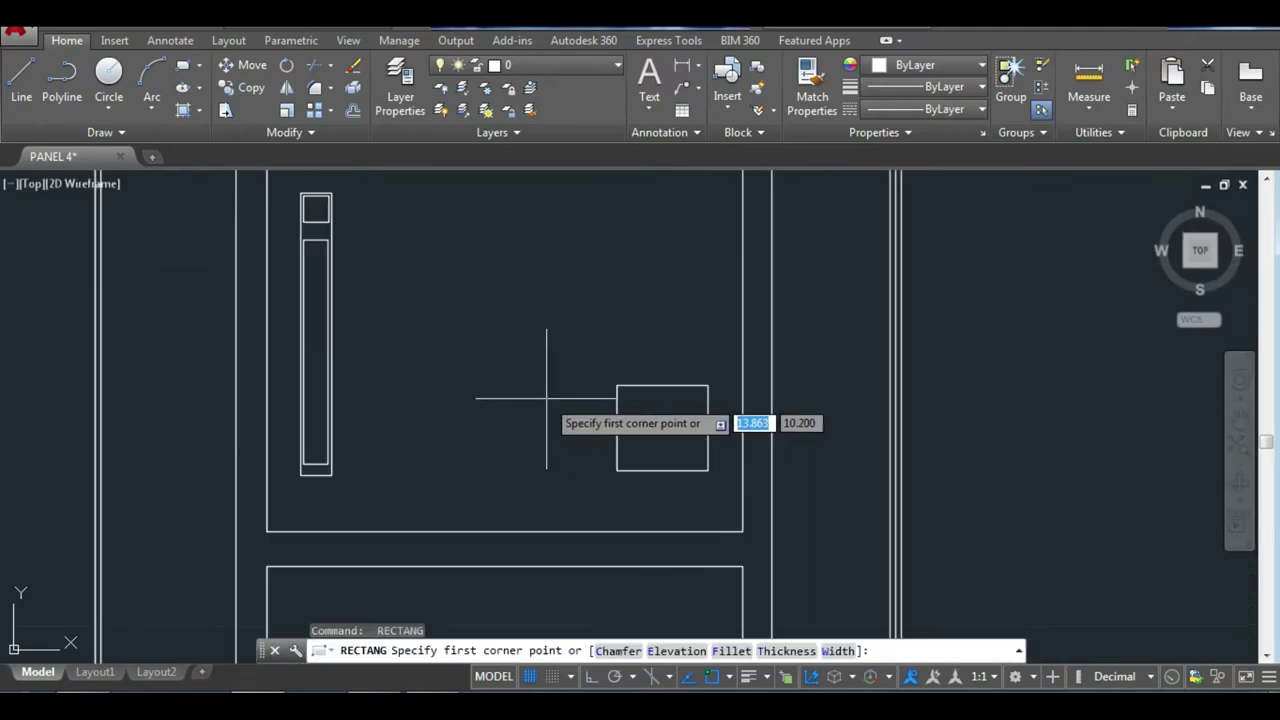
left_click(553, 397)
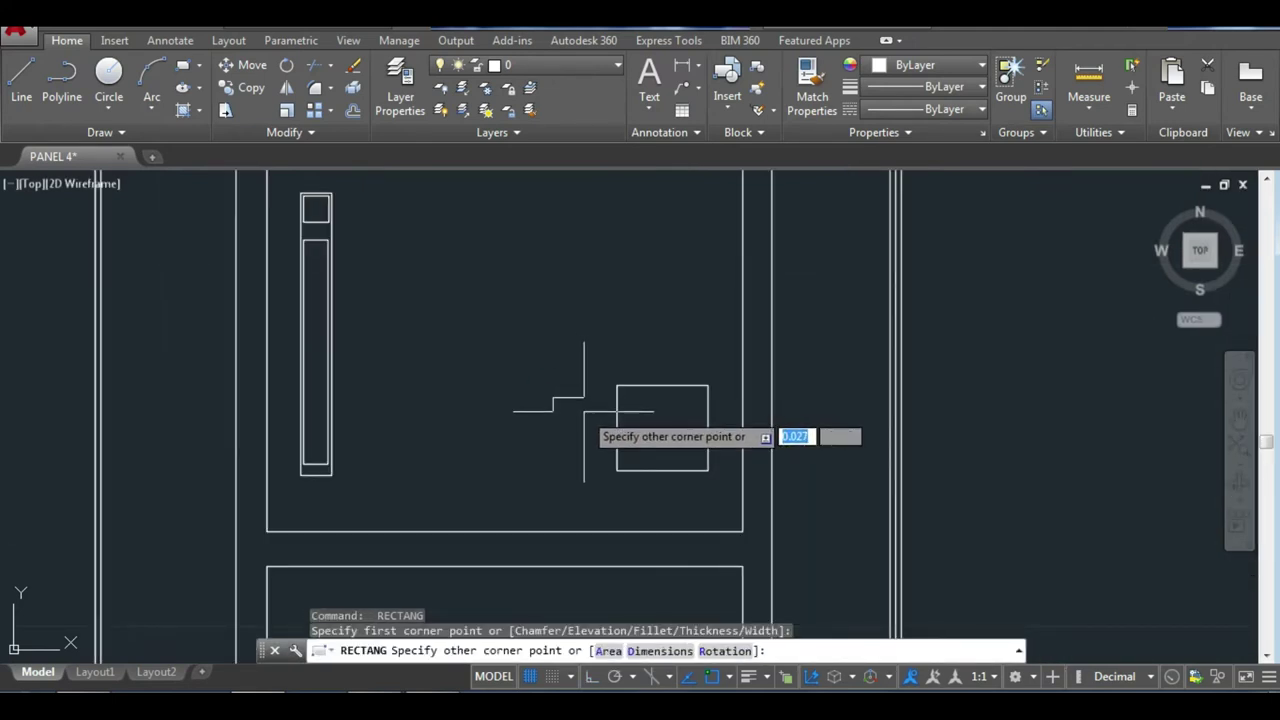
left_click(587, 412)
key("Return")
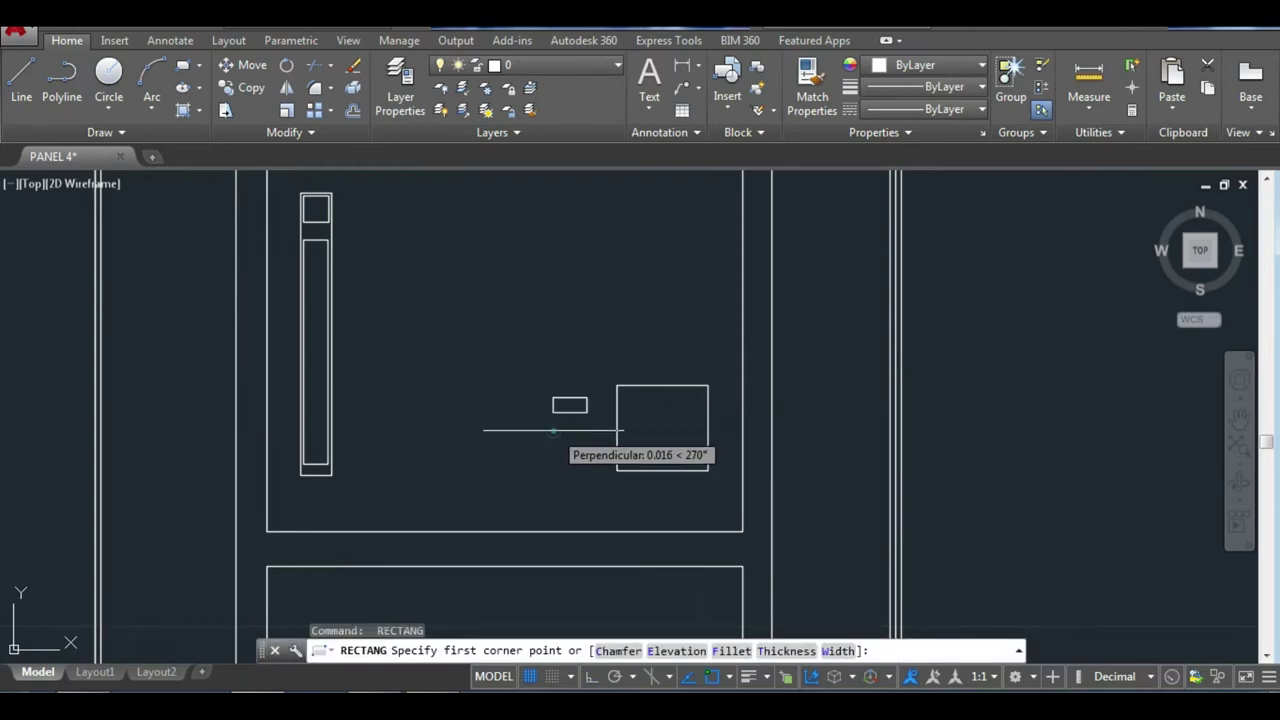
left_click(552, 430)
left_click(586, 444)
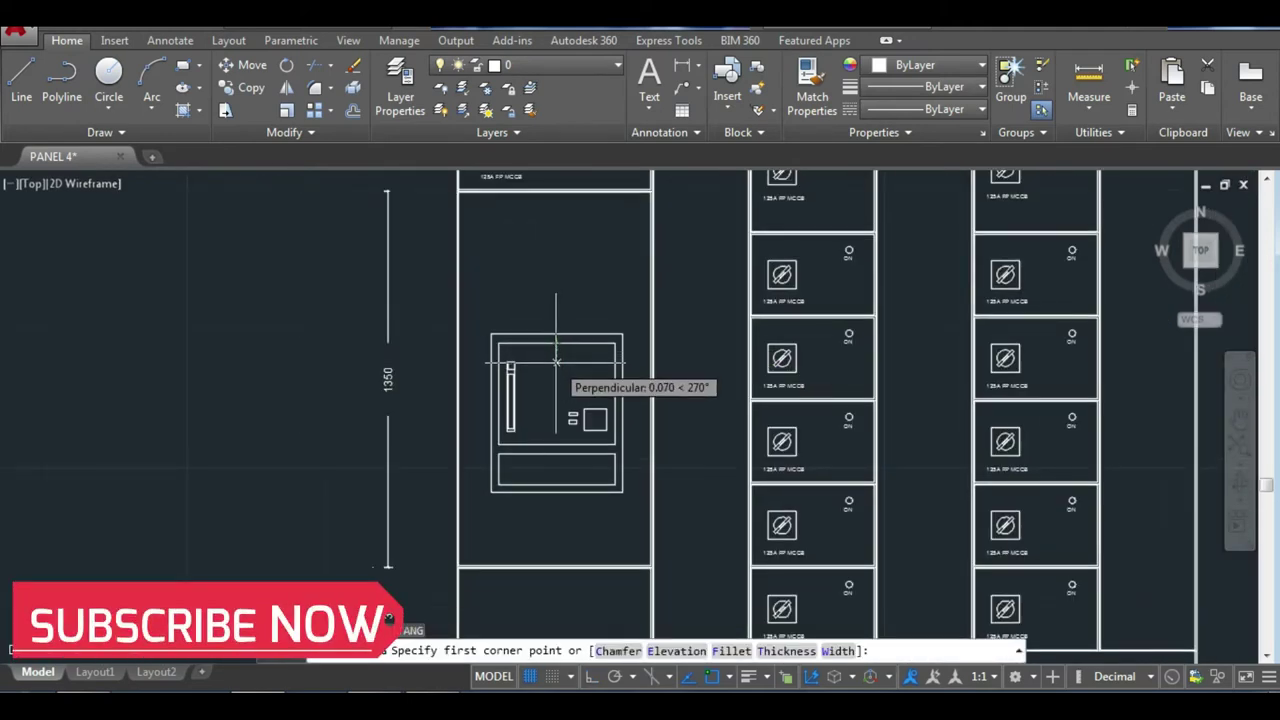
Draw a tall rectangle in the upper middle with two small slots next to it.
scroll(556, 360, "up", 2)
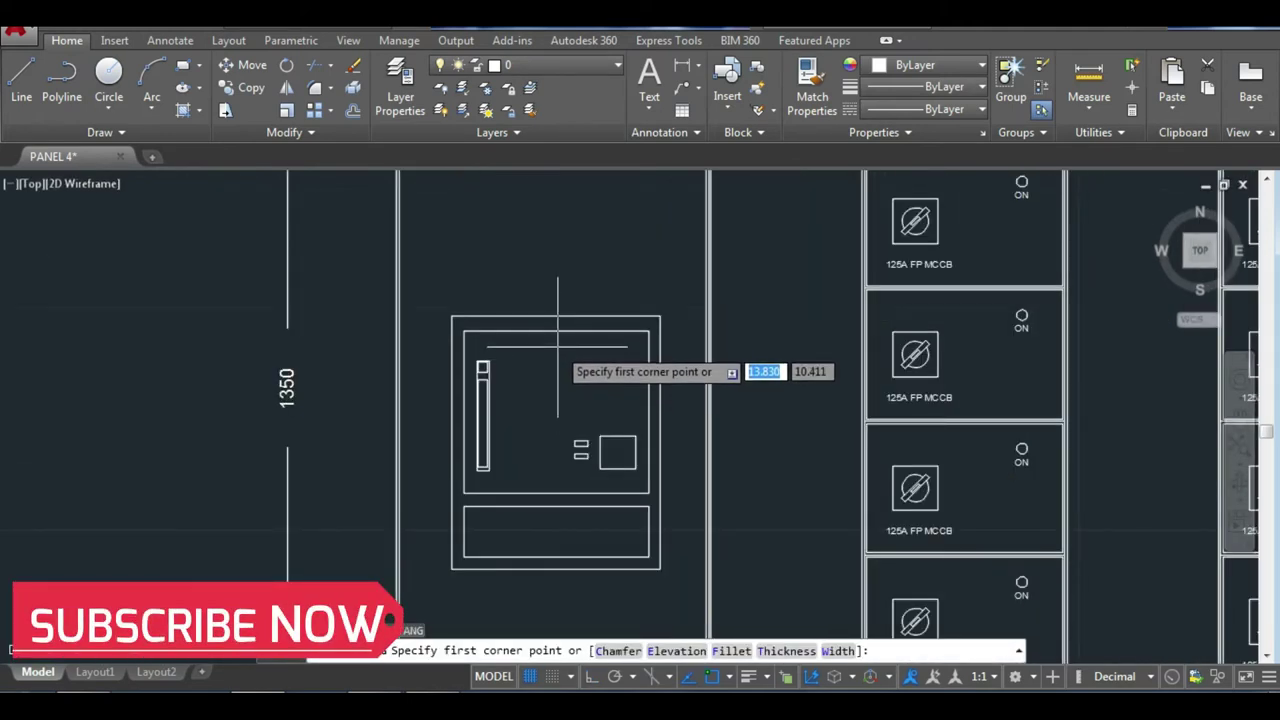
left_click(558, 347)
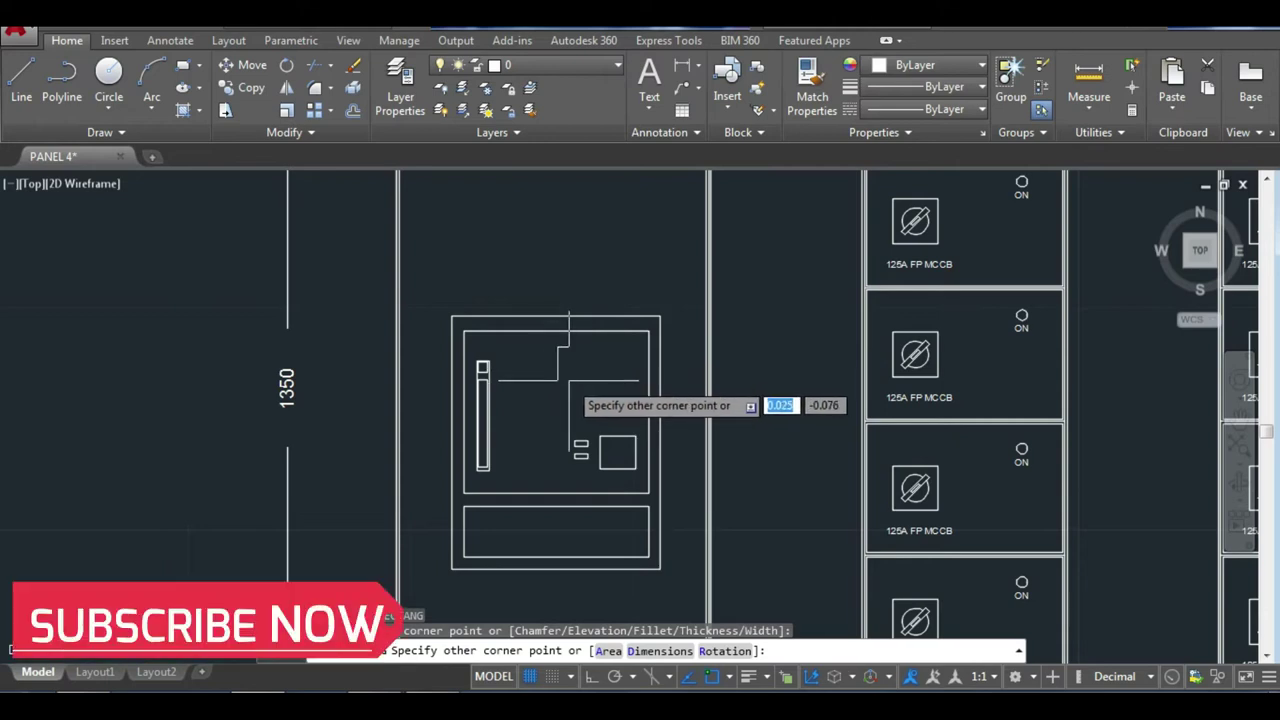
left_click(576, 383)
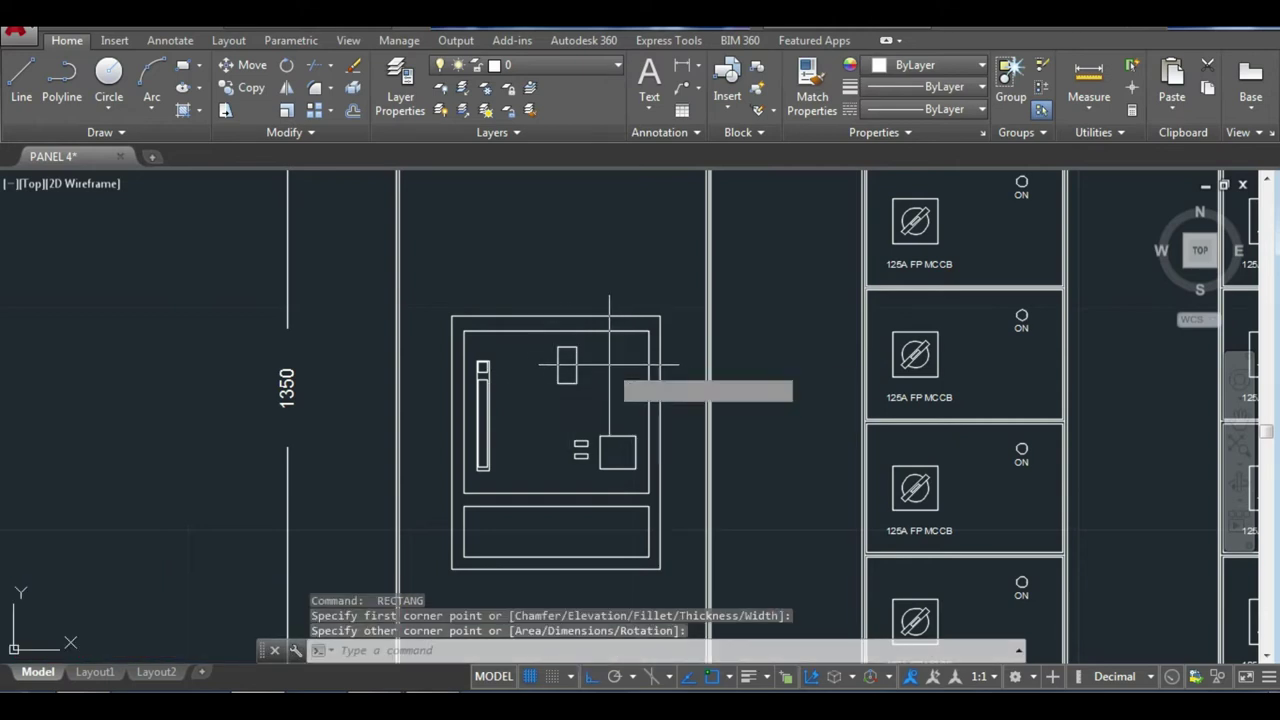
key("Return")
left_click(603, 354)
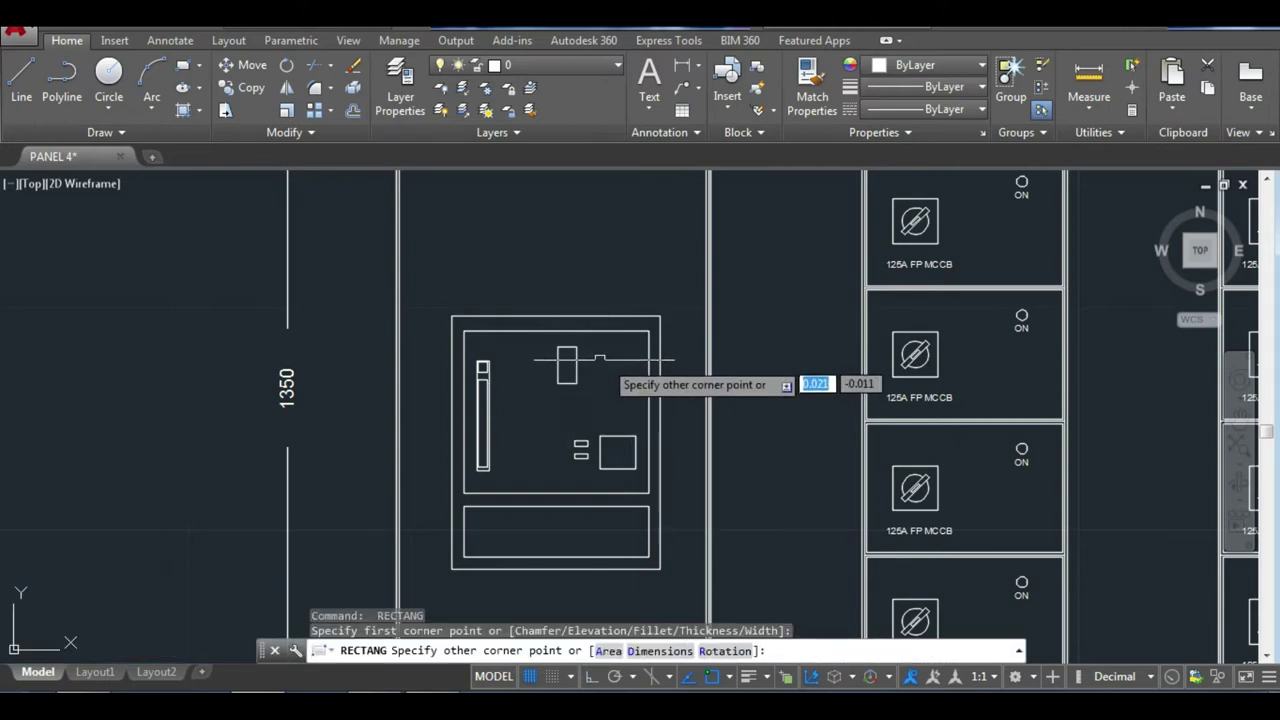
left_click(607, 361)
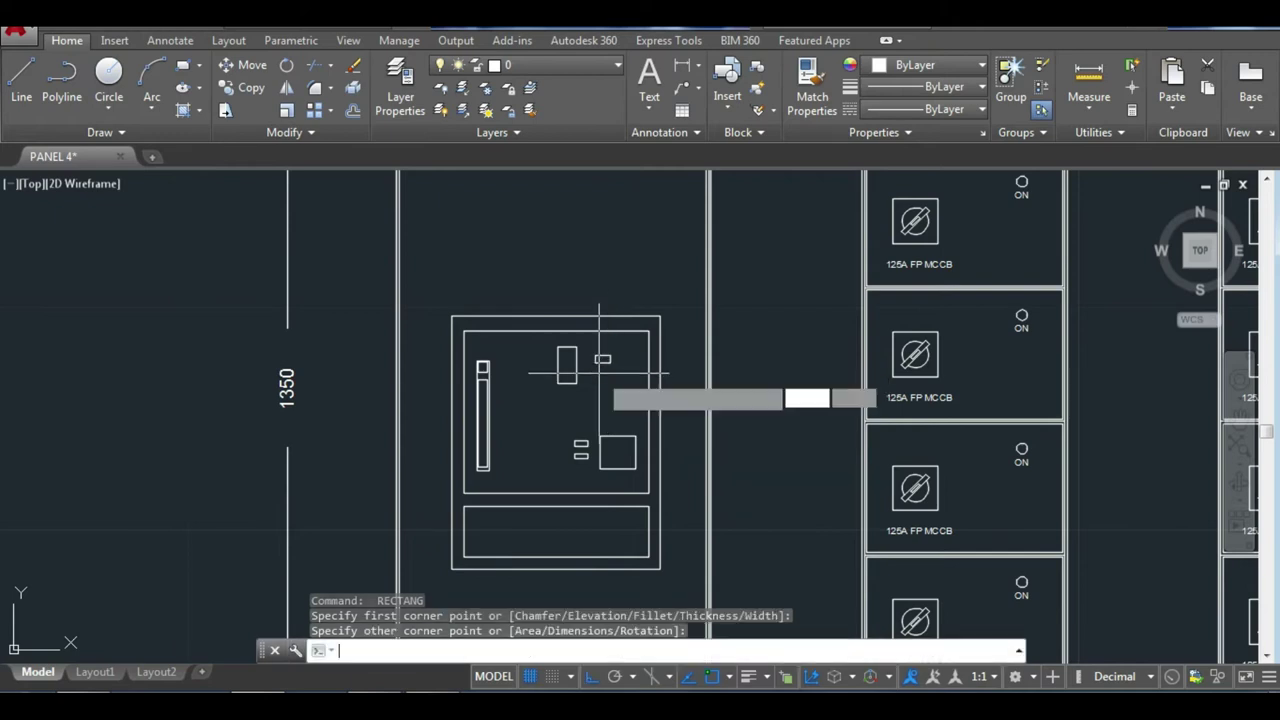
key("Return")
left_click(596, 370)
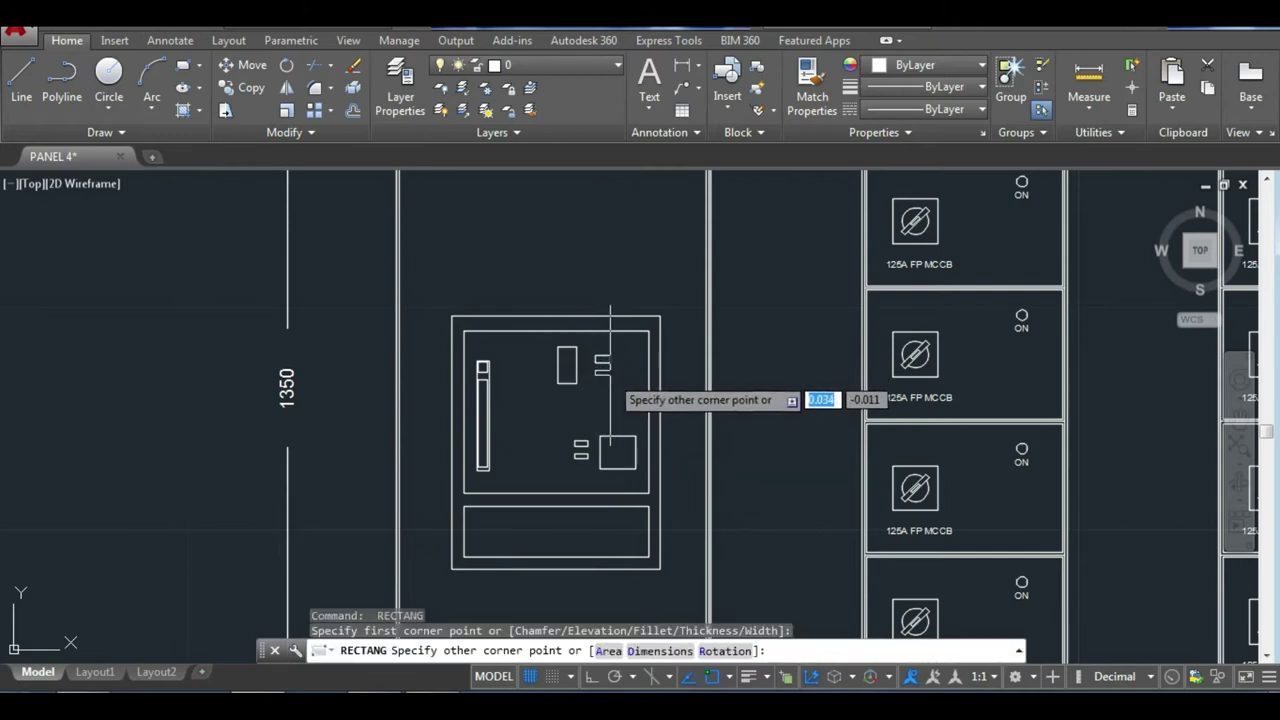
left_click(609, 375)
scroll(558, 370, "up", 2)
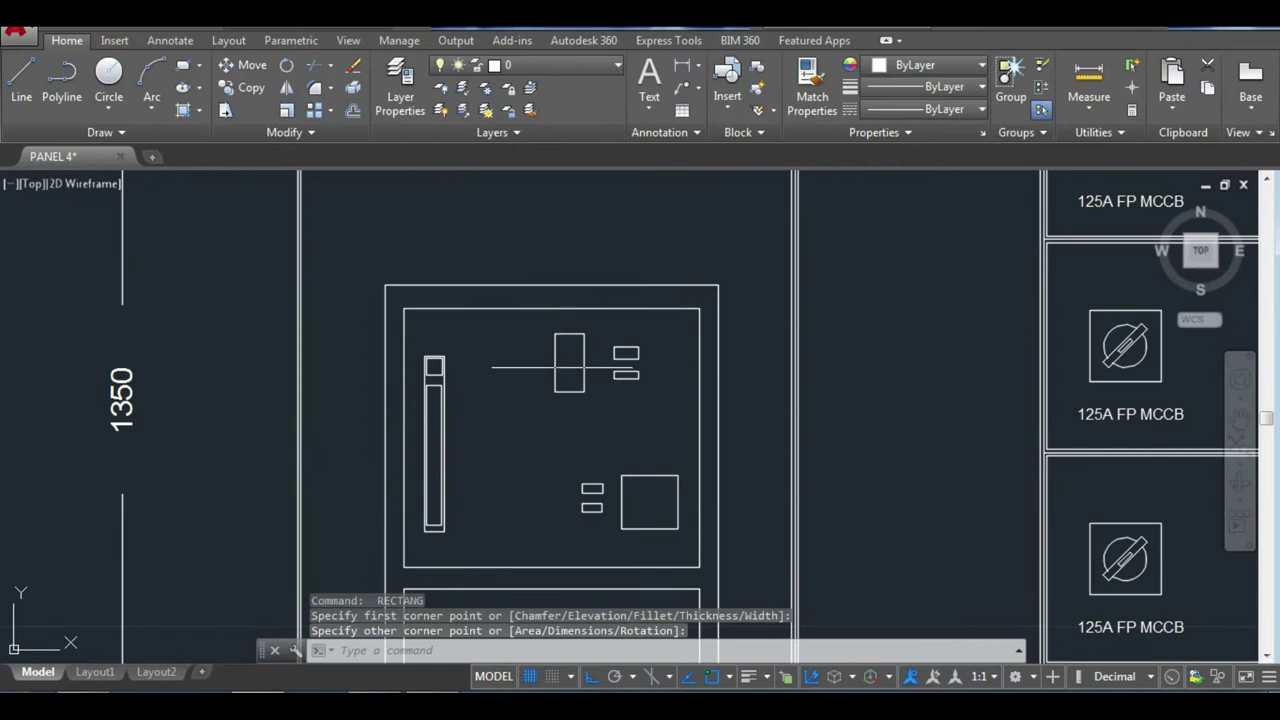
type("c")
key("Return")
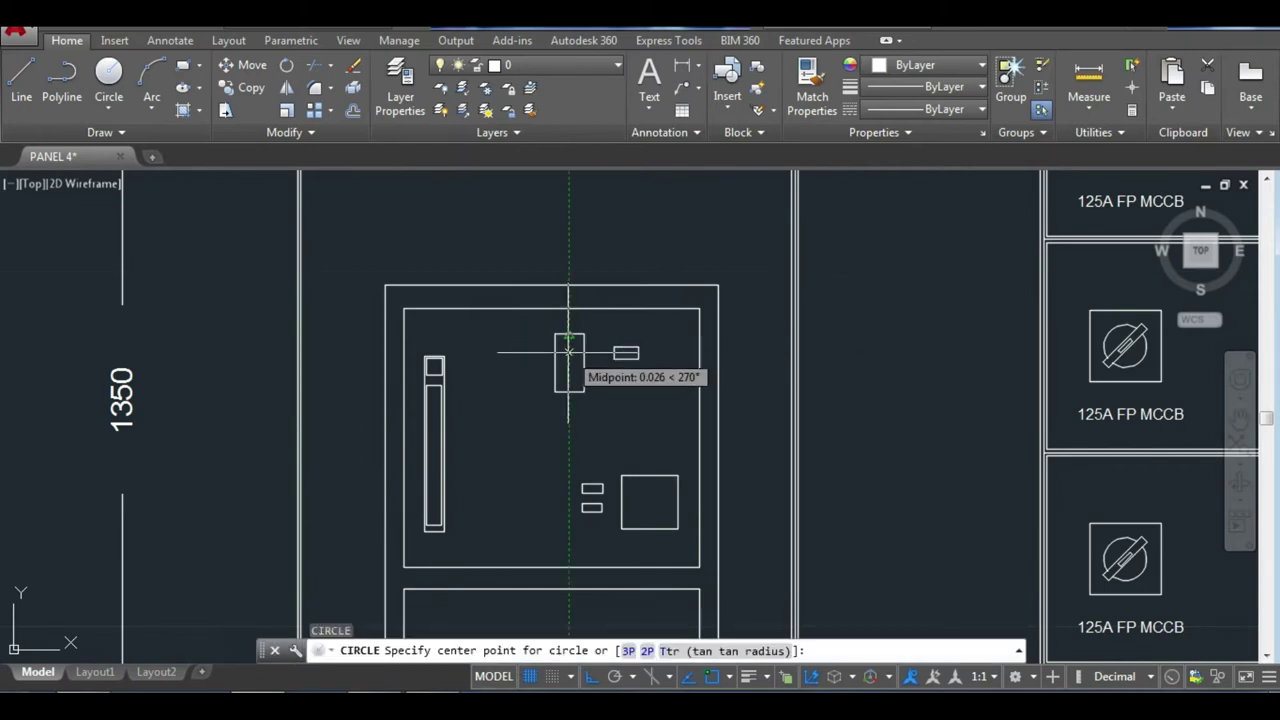
Draw two stacked circles of radius 0.013 inside the upright rectangle.
left_click(569, 350)
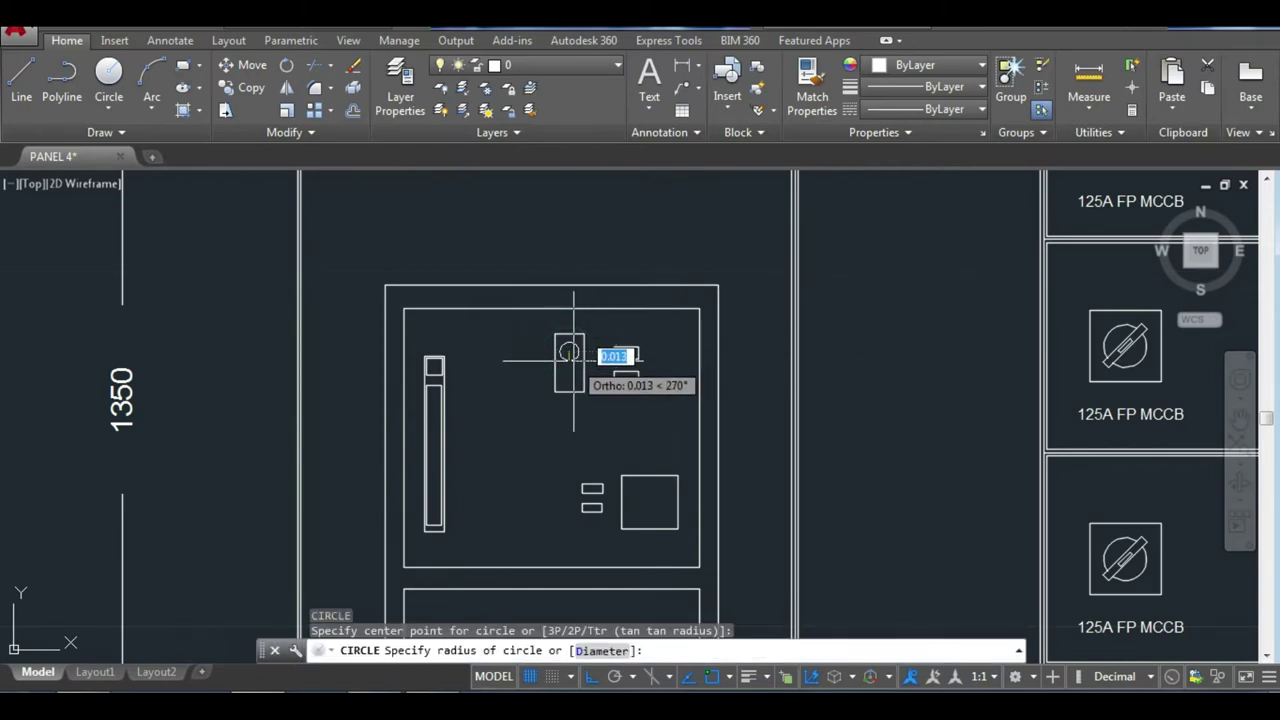
left_click(573, 360)
key("Return")
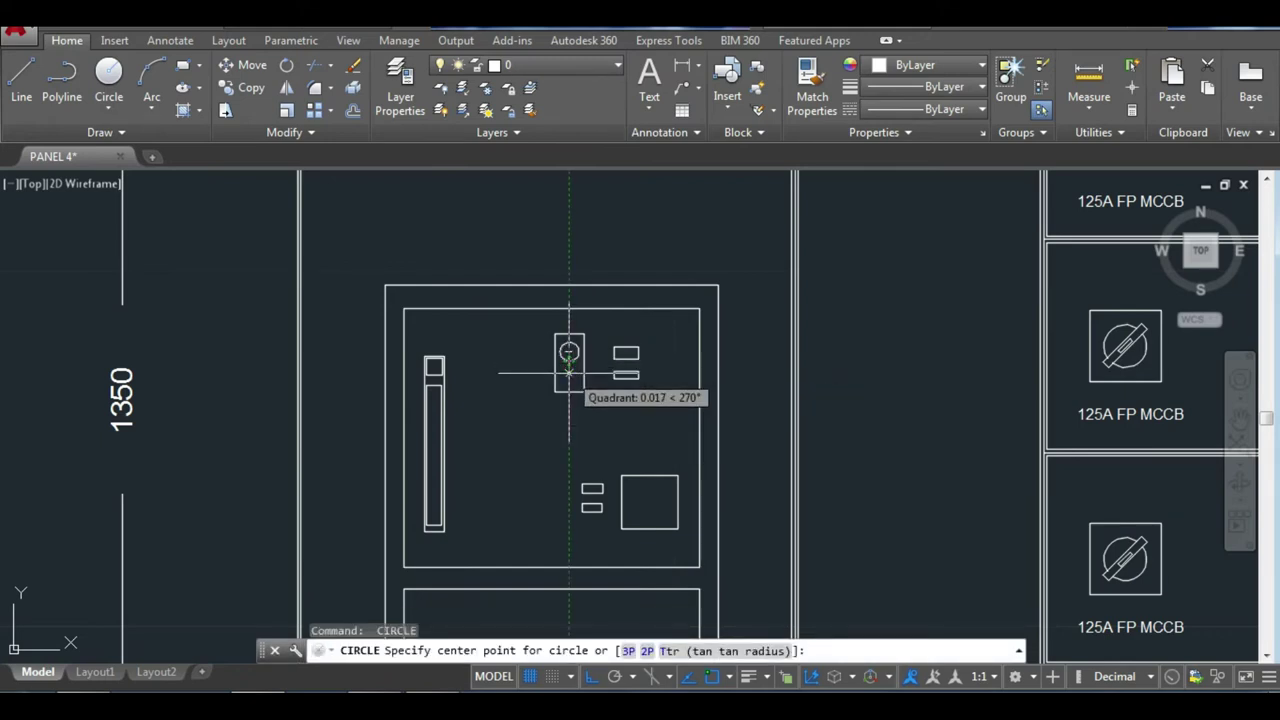
left_click(569, 375)
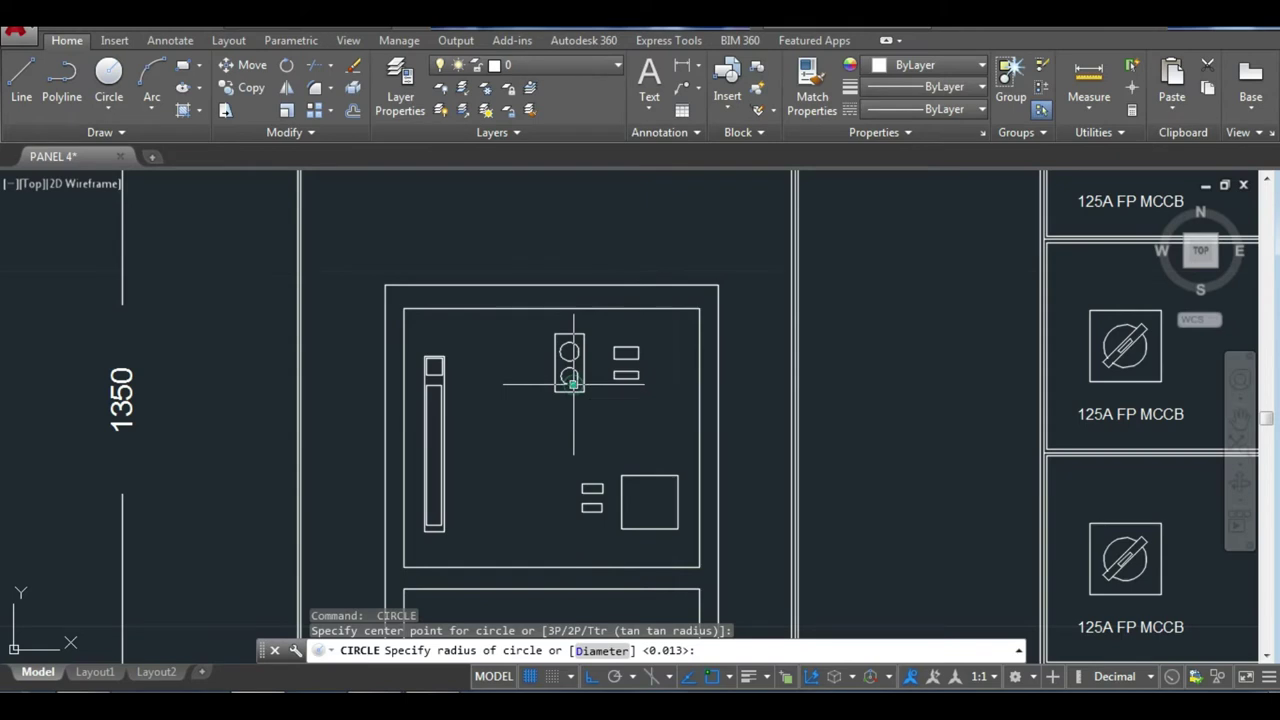
scroll(573, 383, "down", 4)
middle_click_drag(560, 400, 575, 315)
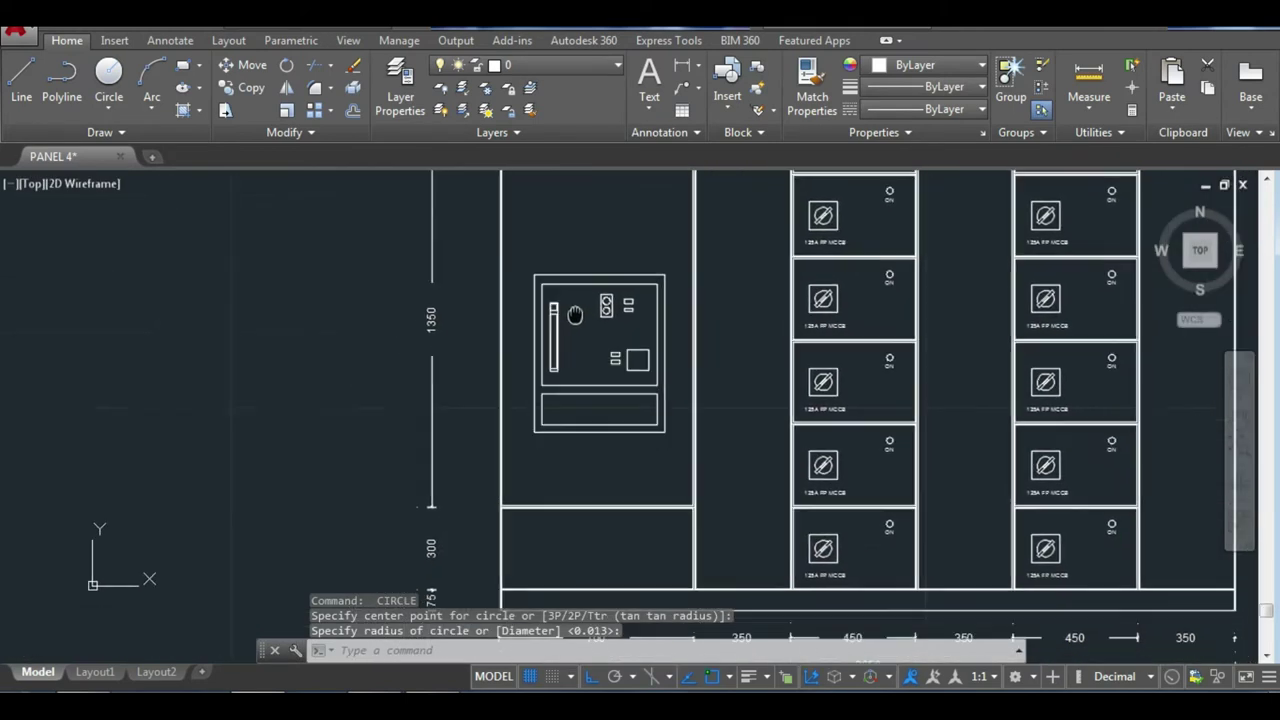
scroll(543, 371, "up", 3)
key("Escape")
key("Return")
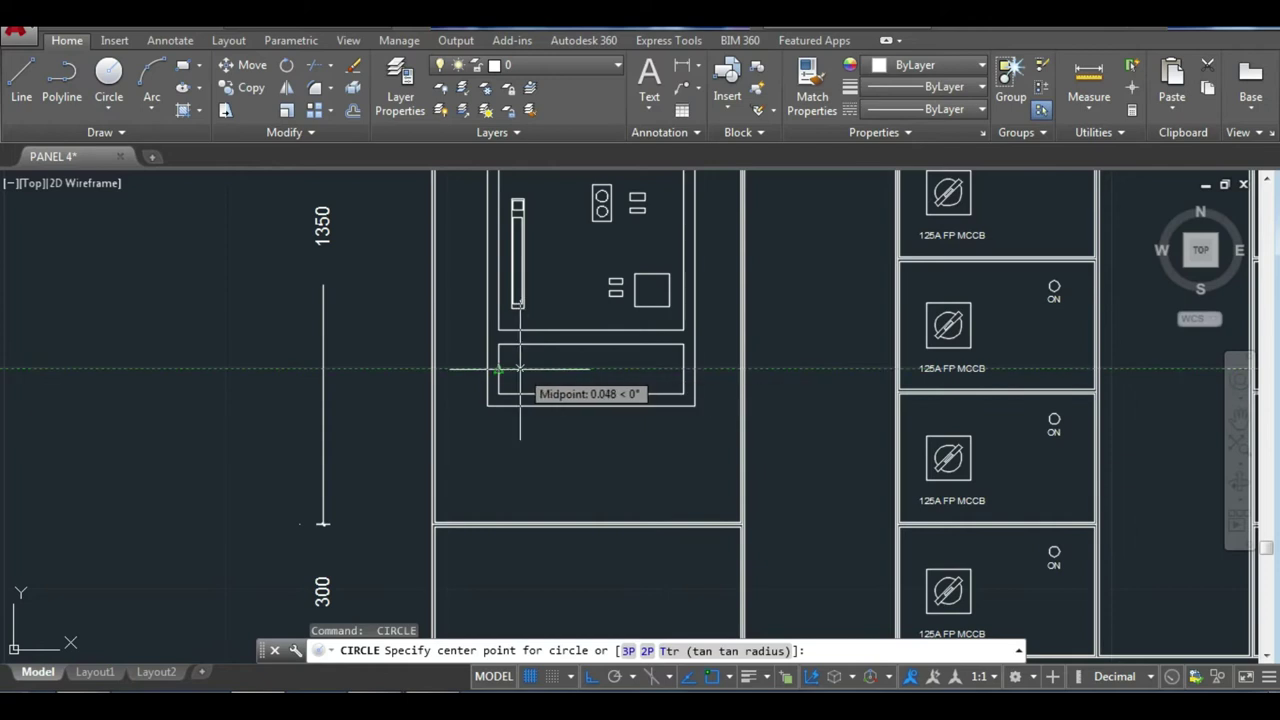
Draw a circle at the lower strip's left end and copy it three times rightward.
left_click(519, 368)
left_click(531, 376)
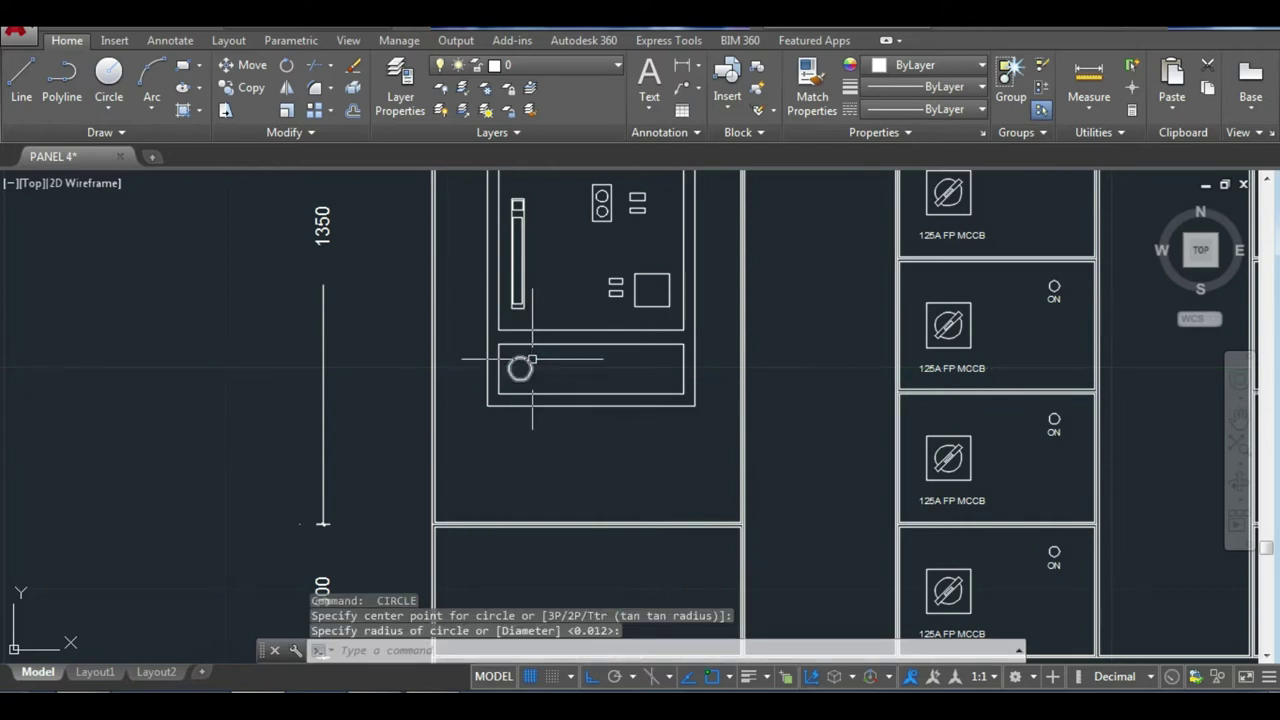
type("co")
key("Return")
left_click(520, 368)
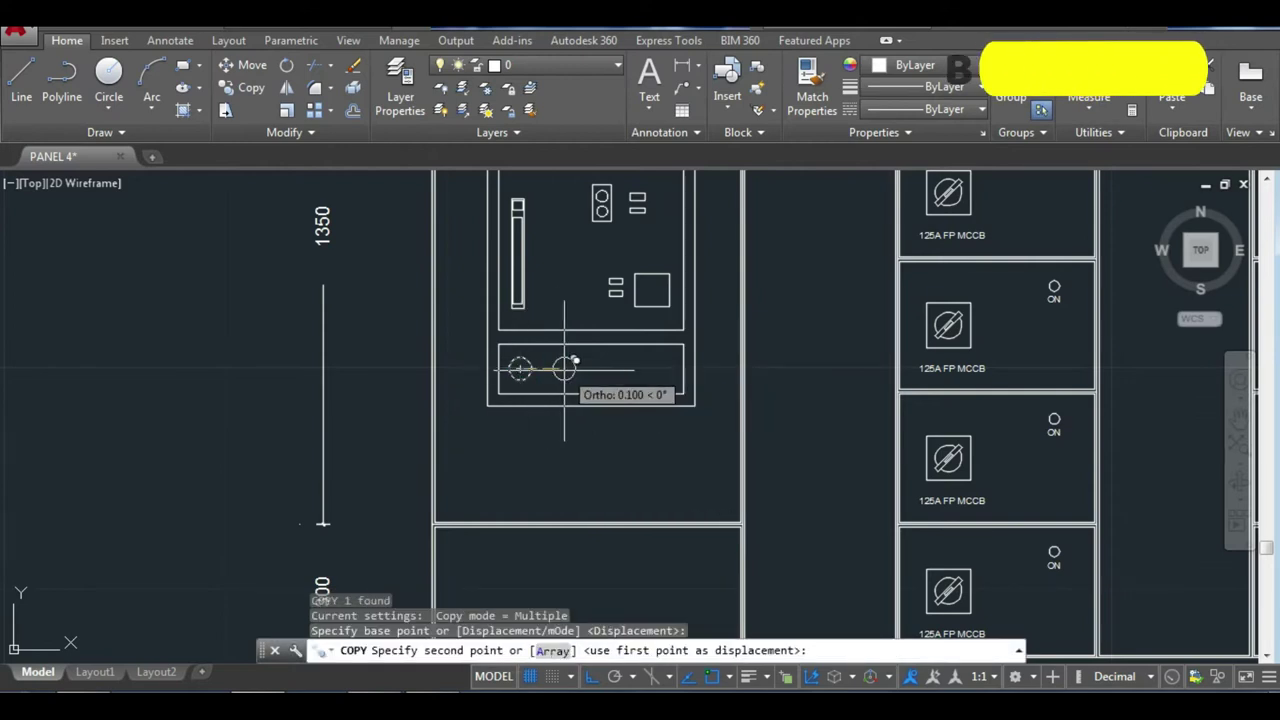
left_click(660, 370)
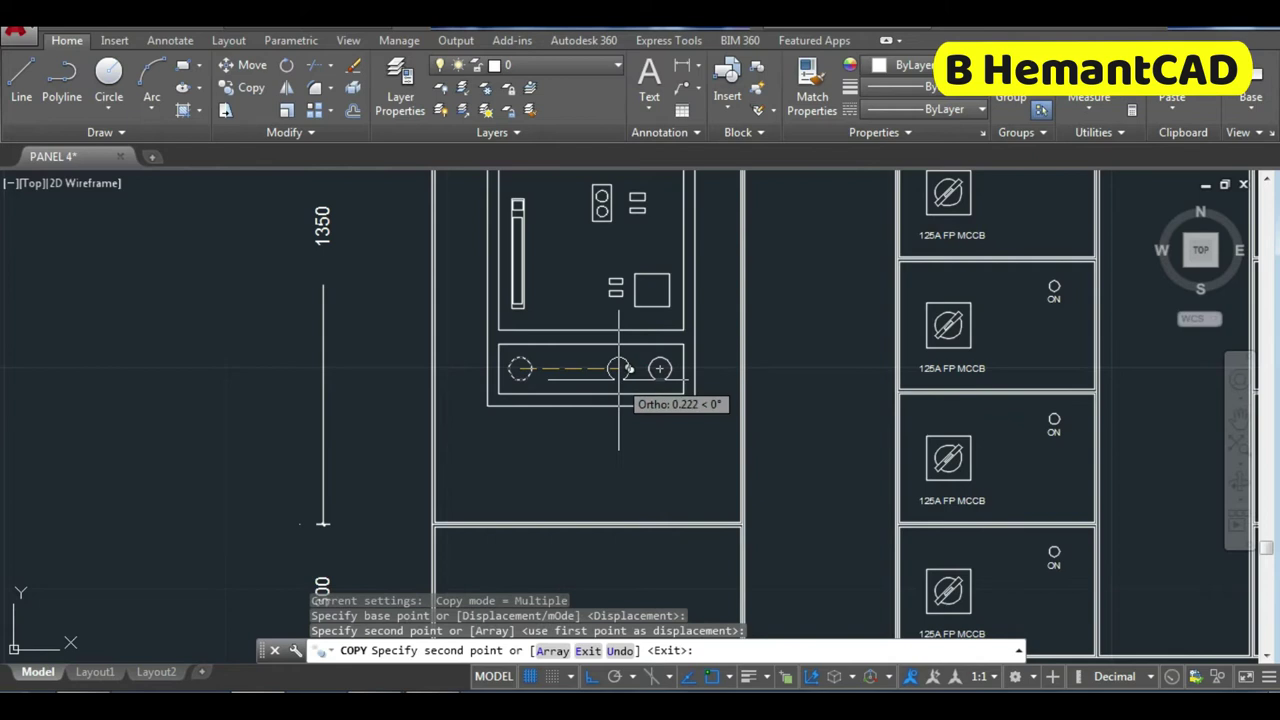
left_click(619, 370)
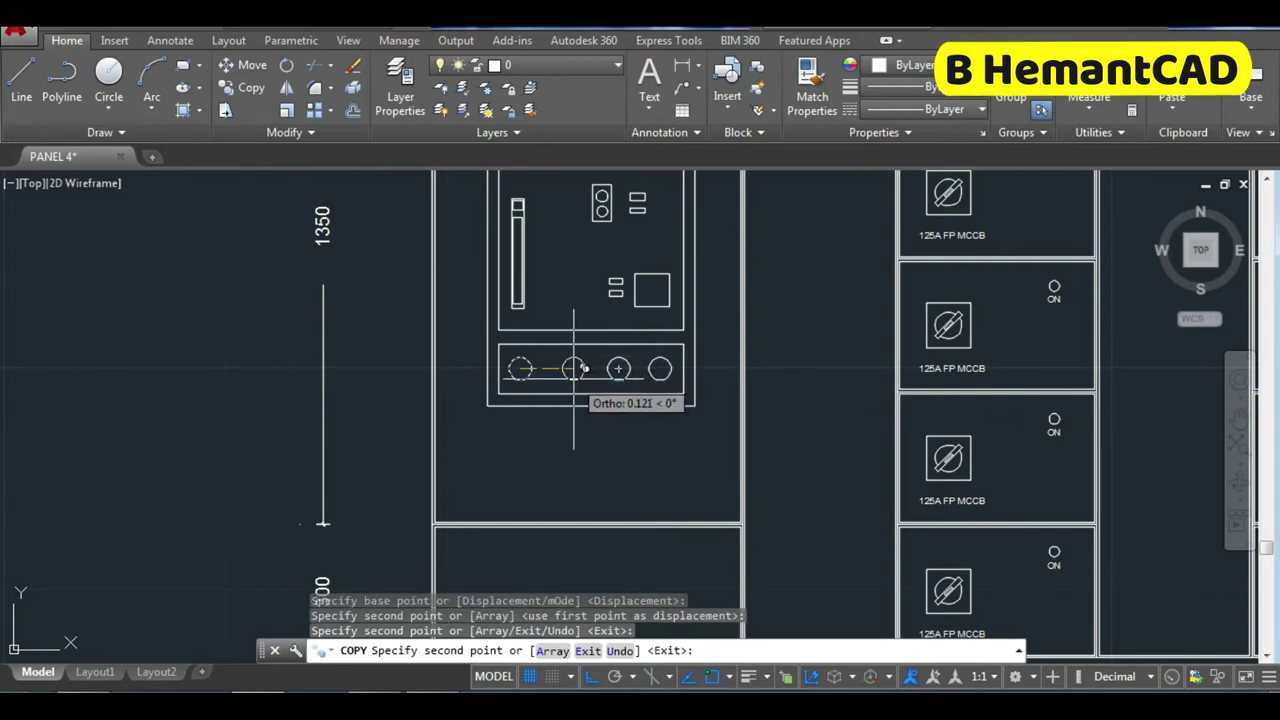
left_click(567, 370)
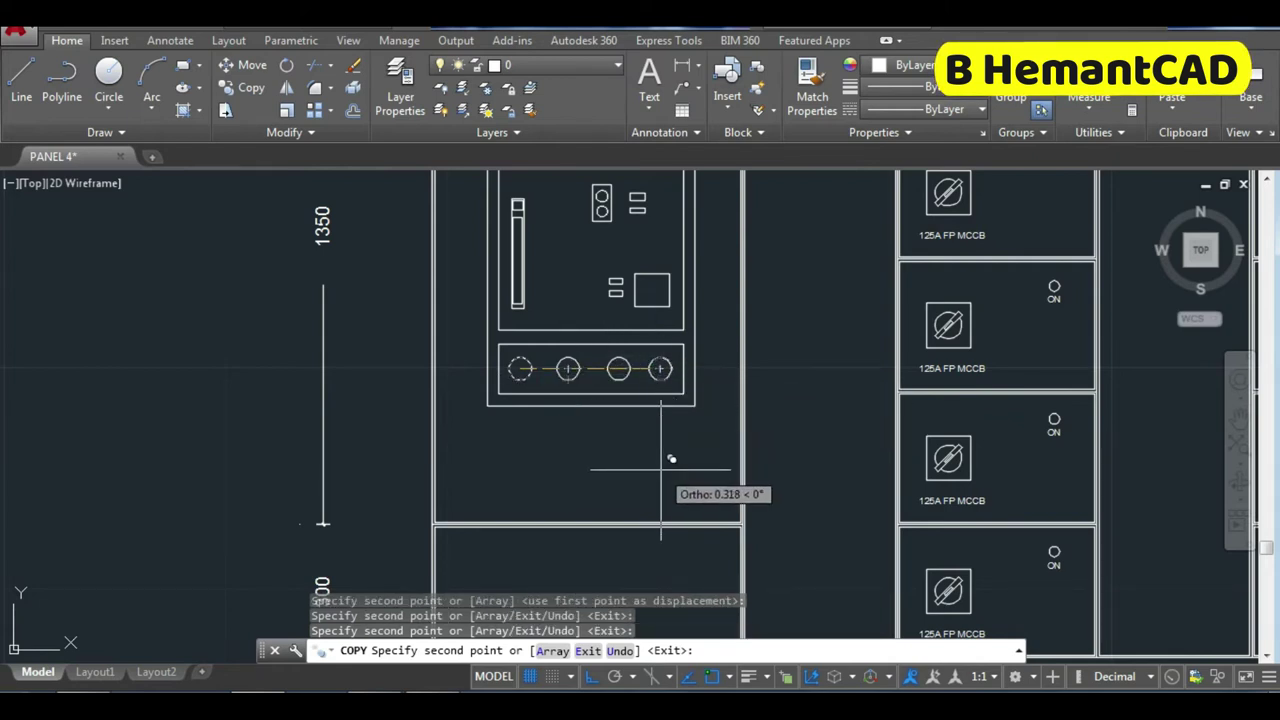
key("Escape")
scroll(591, 440, "down", 2)
scroll(559, 309, "down", 1)
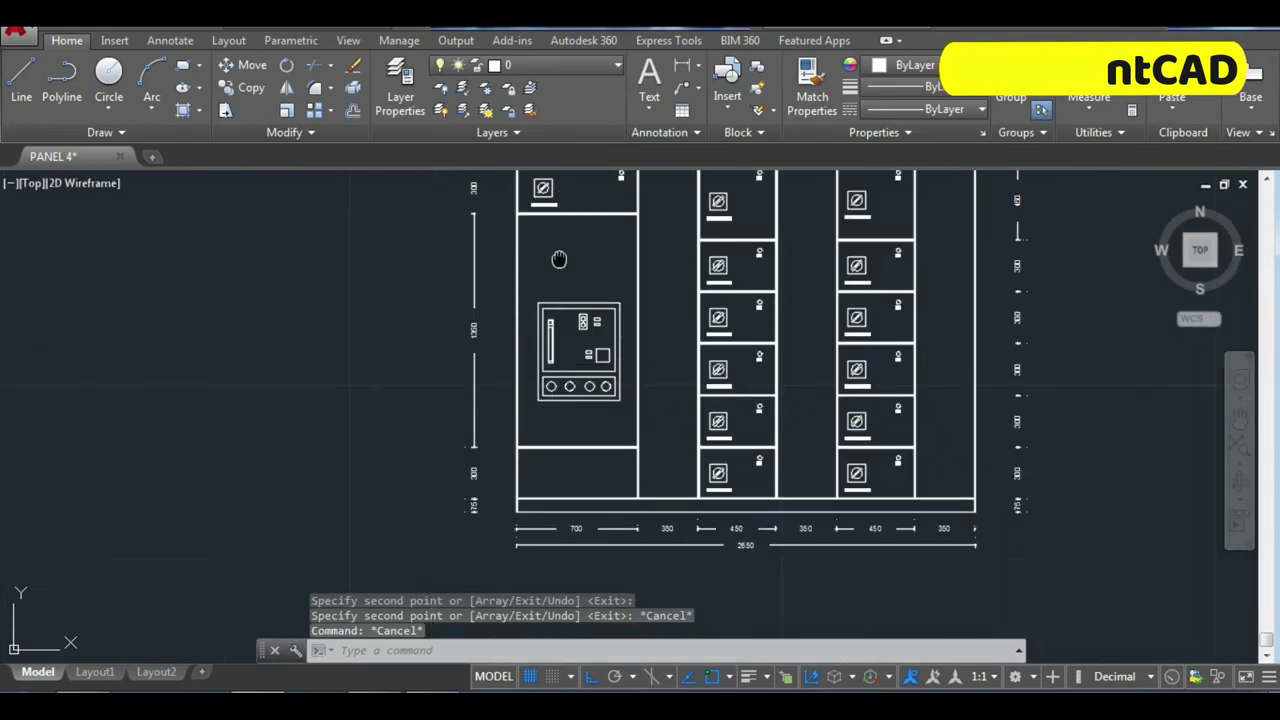
middle_click_drag(559, 259, 511, 298)
scroll(511, 298, "down", 2)
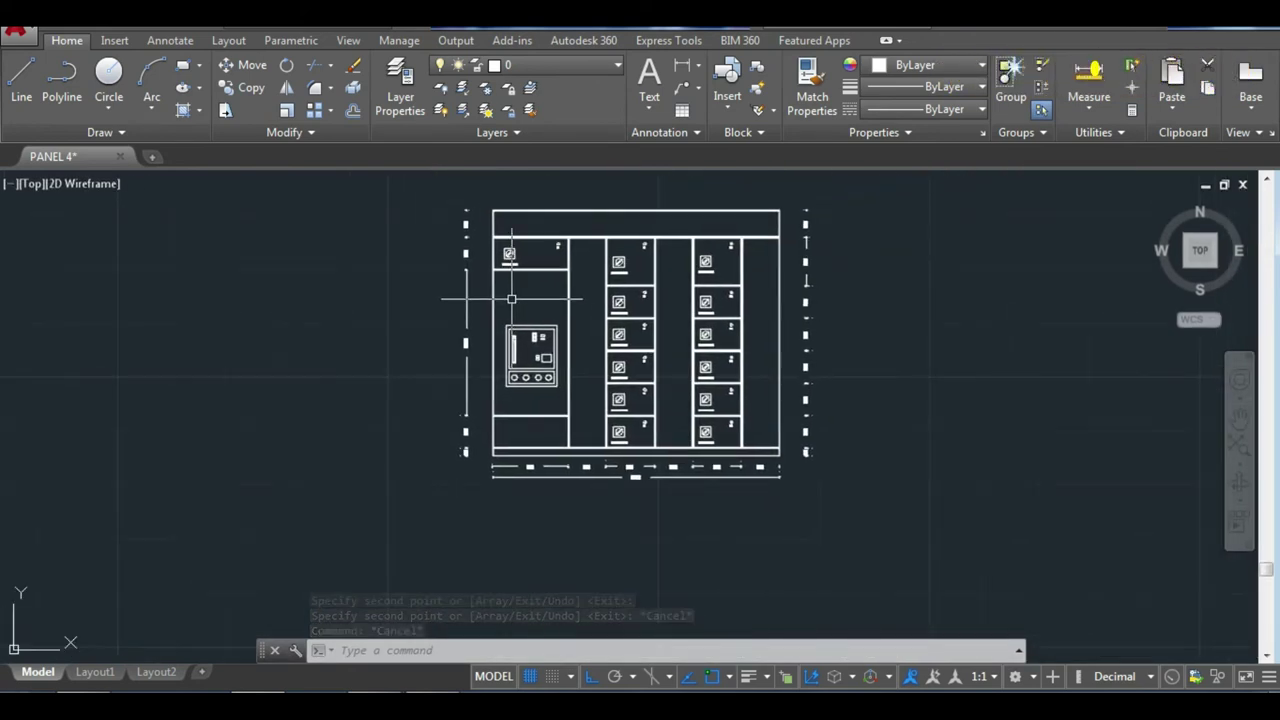
scroll(511, 298, "up", 4)
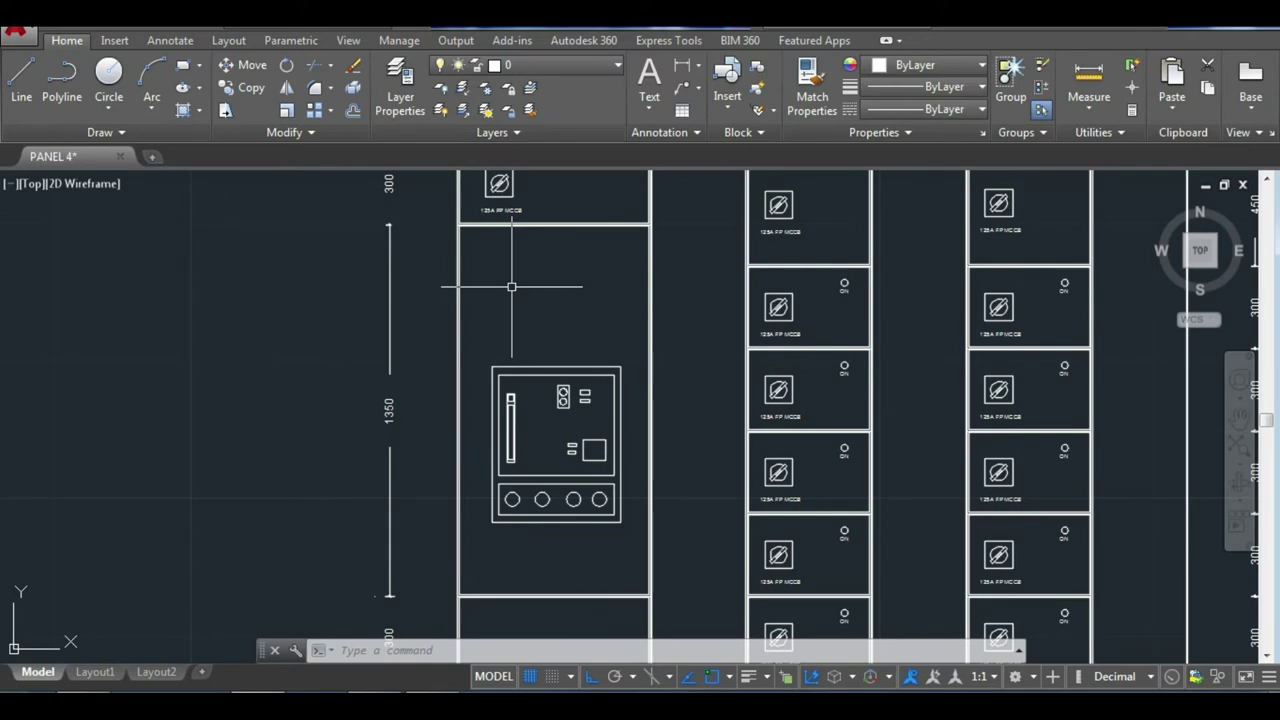
type("rec")
Draw the square meter face and a rectangular window inside it.
key("Return")
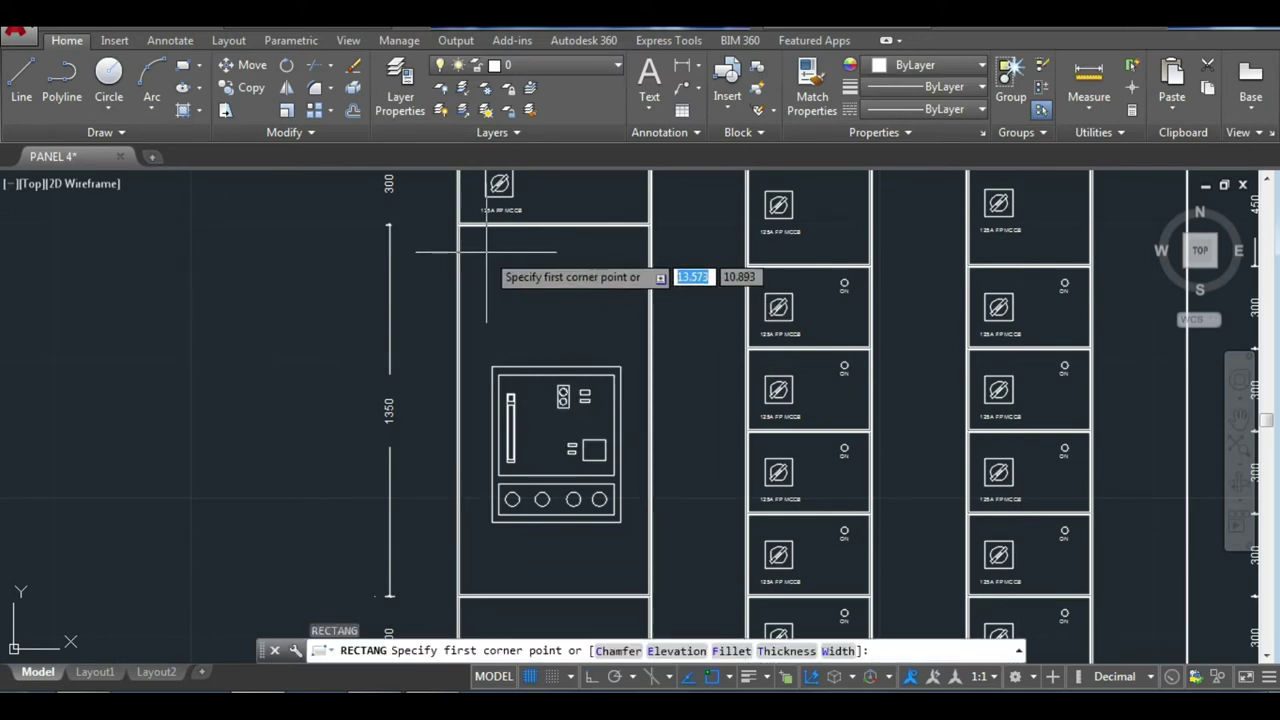
left_click(480, 244)
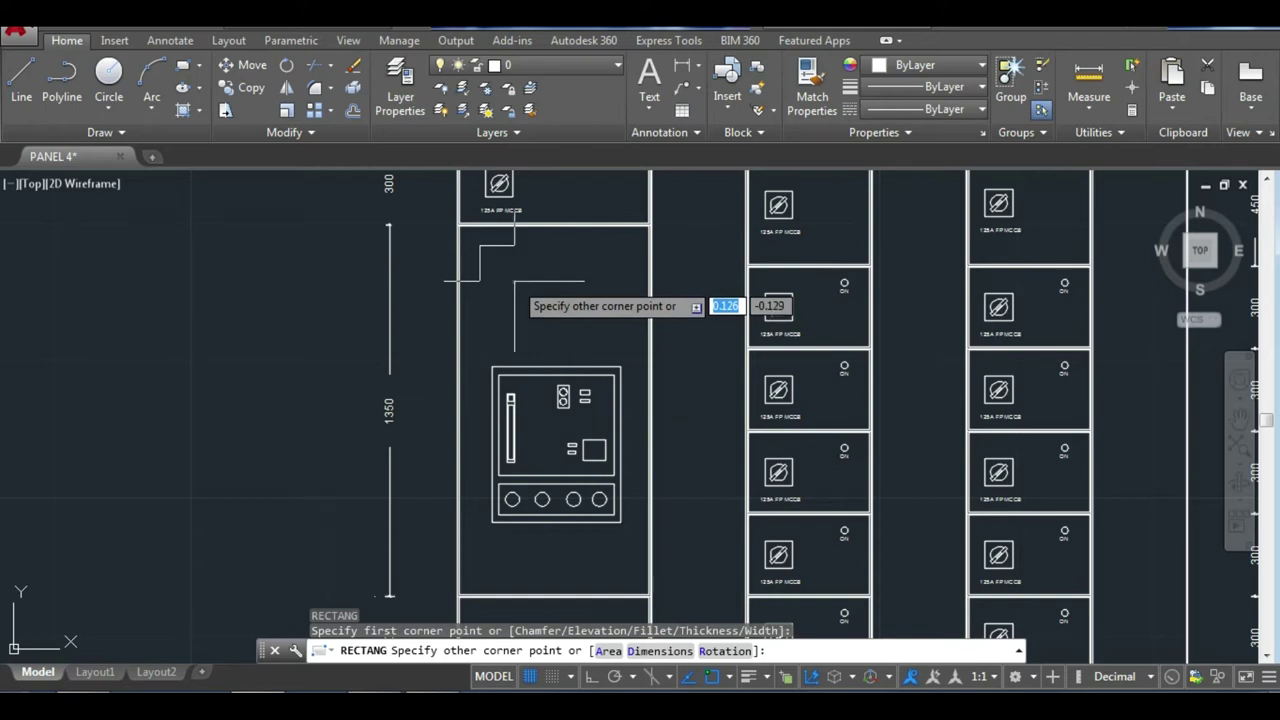
left_click(514, 282)
scroll(508, 279, "up", 4)
type("re")
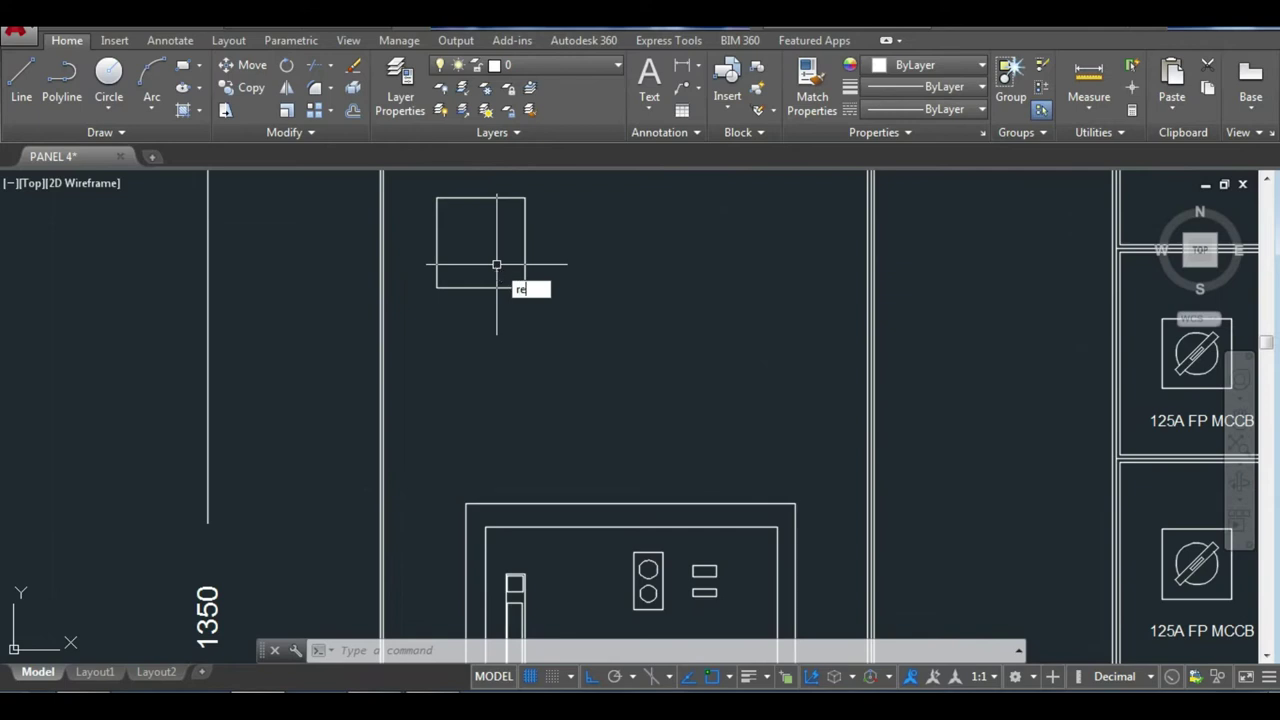
key("Return")
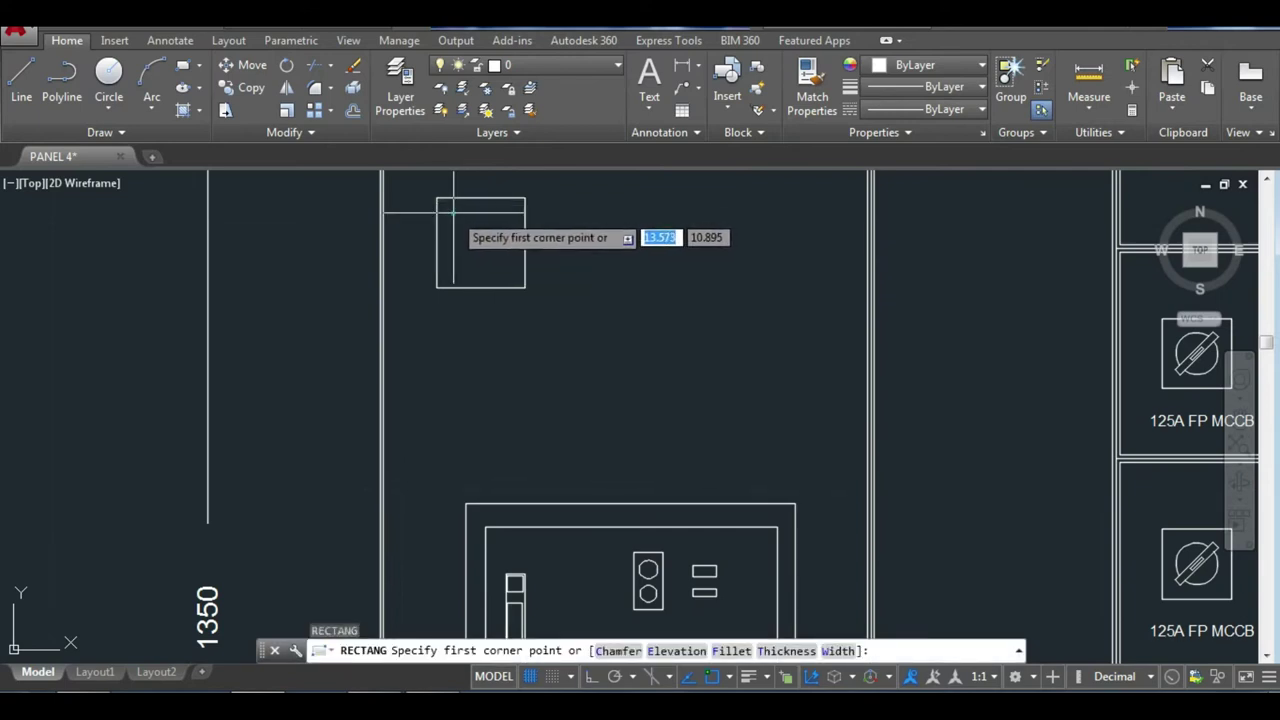
left_click(453, 212)
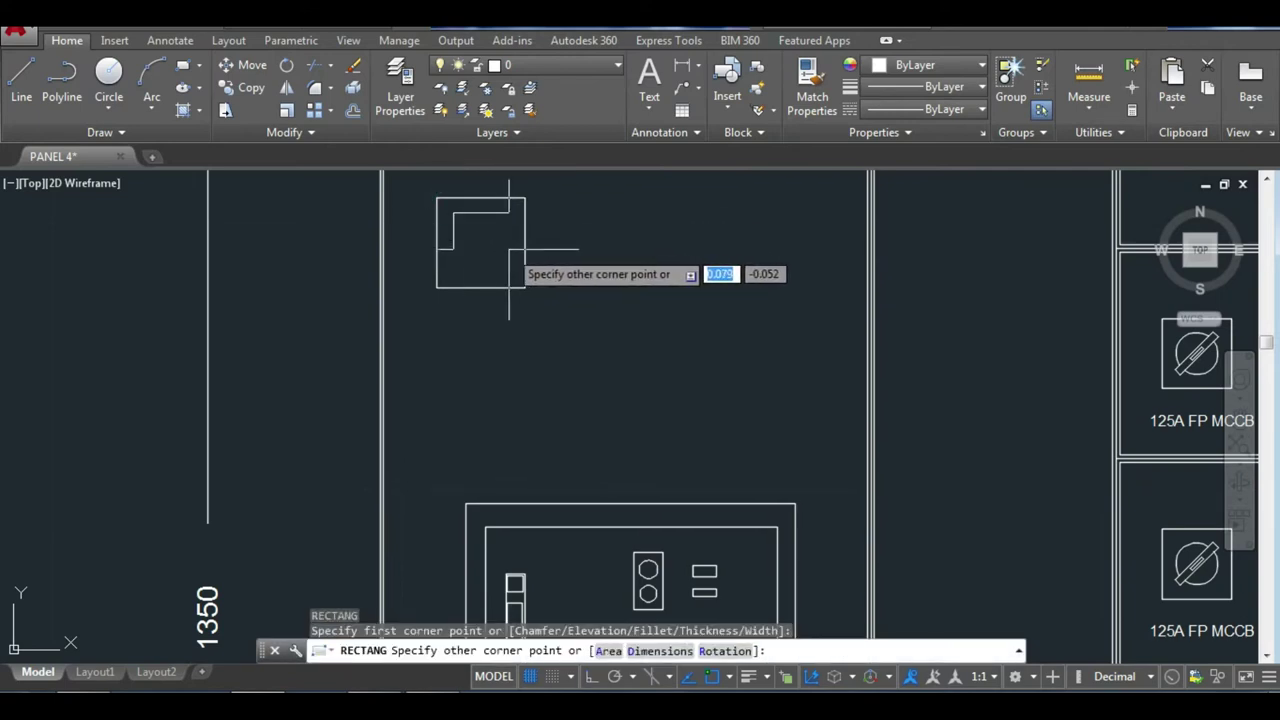
left_click(509, 249)
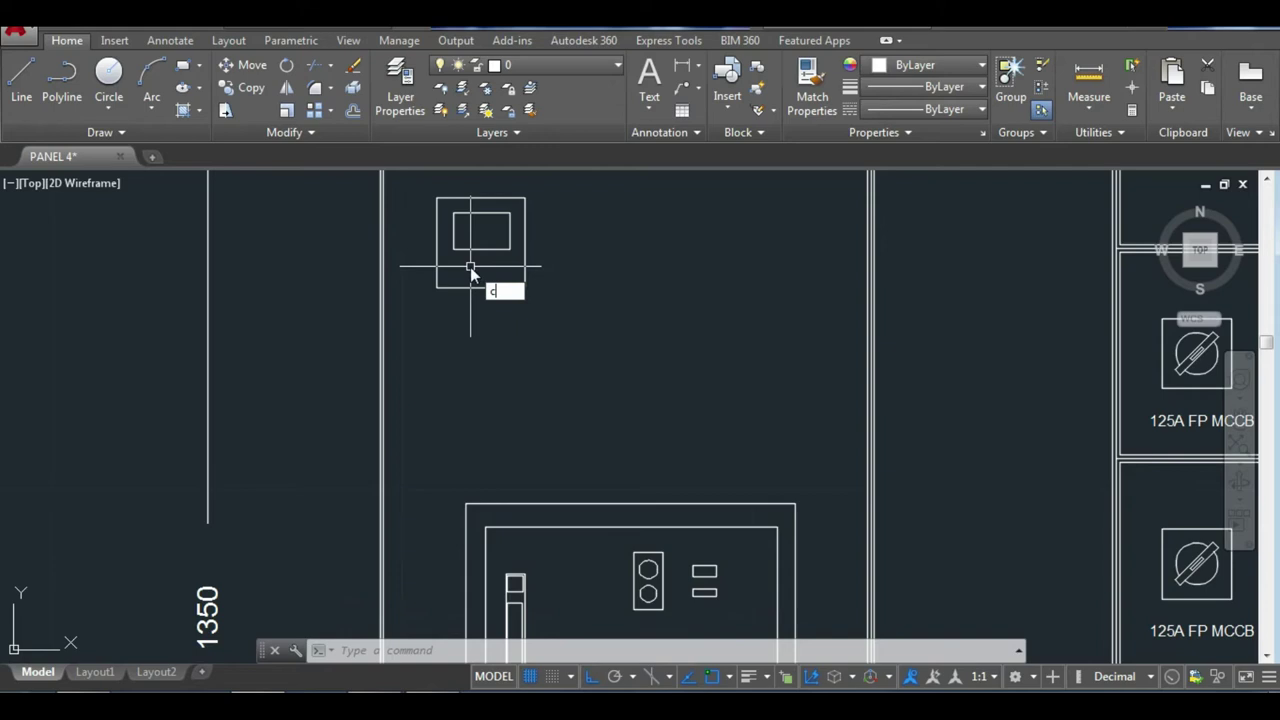
Add two small circles stacked along the right side of the inner window.
key("Return")
scroll(510, 220, "up", 2)
scroll(510, 220, "up", 2)
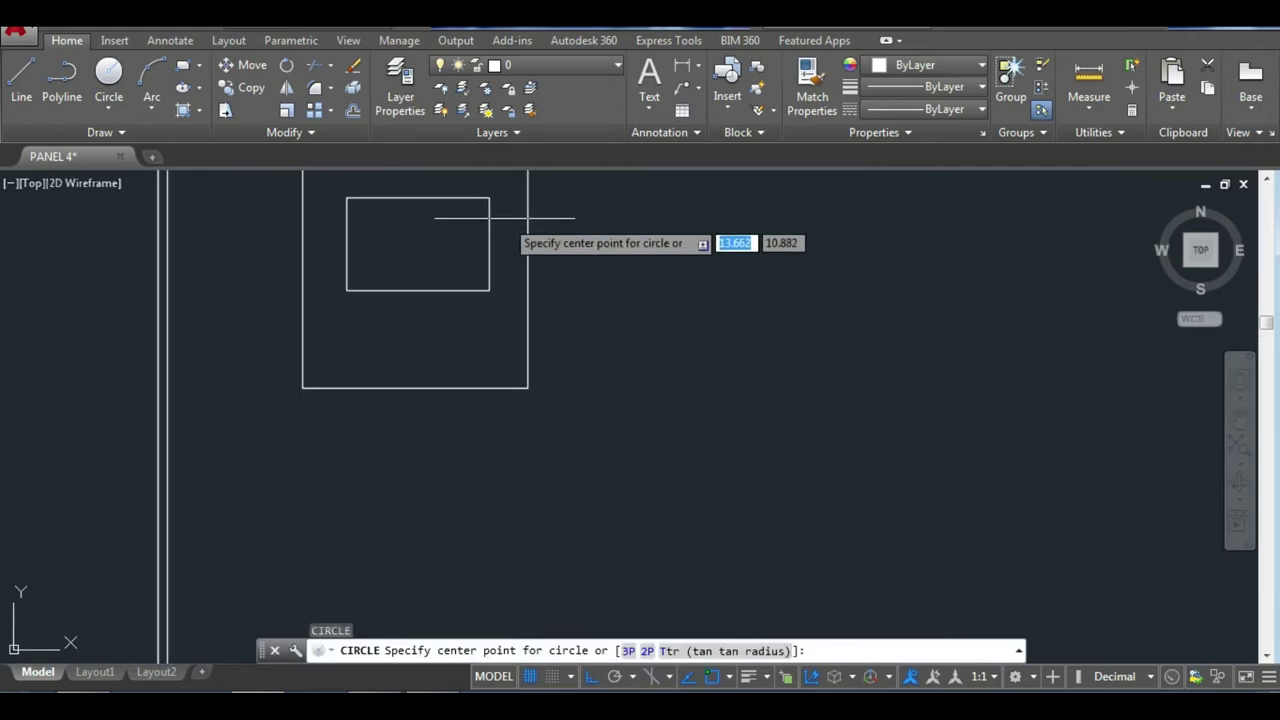
left_click(509, 213)
left_click(508, 227)
key("Return")
left_click(508, 262)
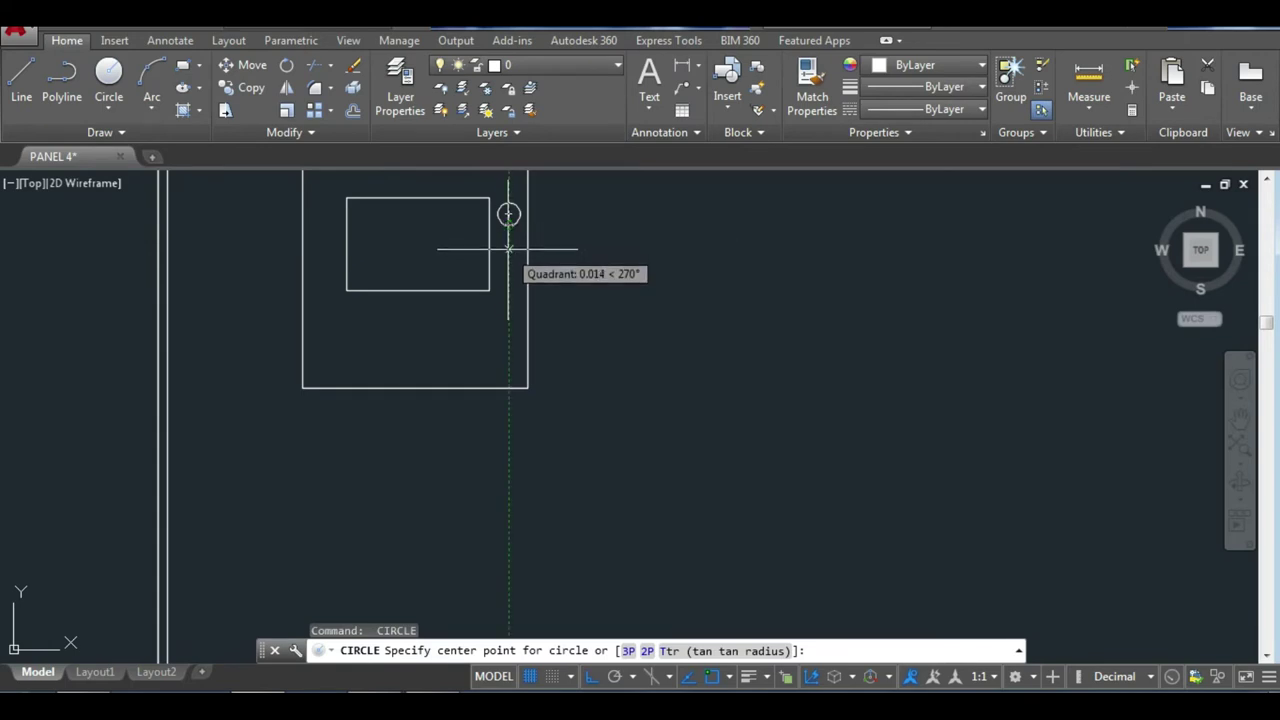
left_click(510, 276)
scroll(440, 223, "down", 2)
scroll(557, 327, "up", 2)
scroll(557, 327, "down", 1)
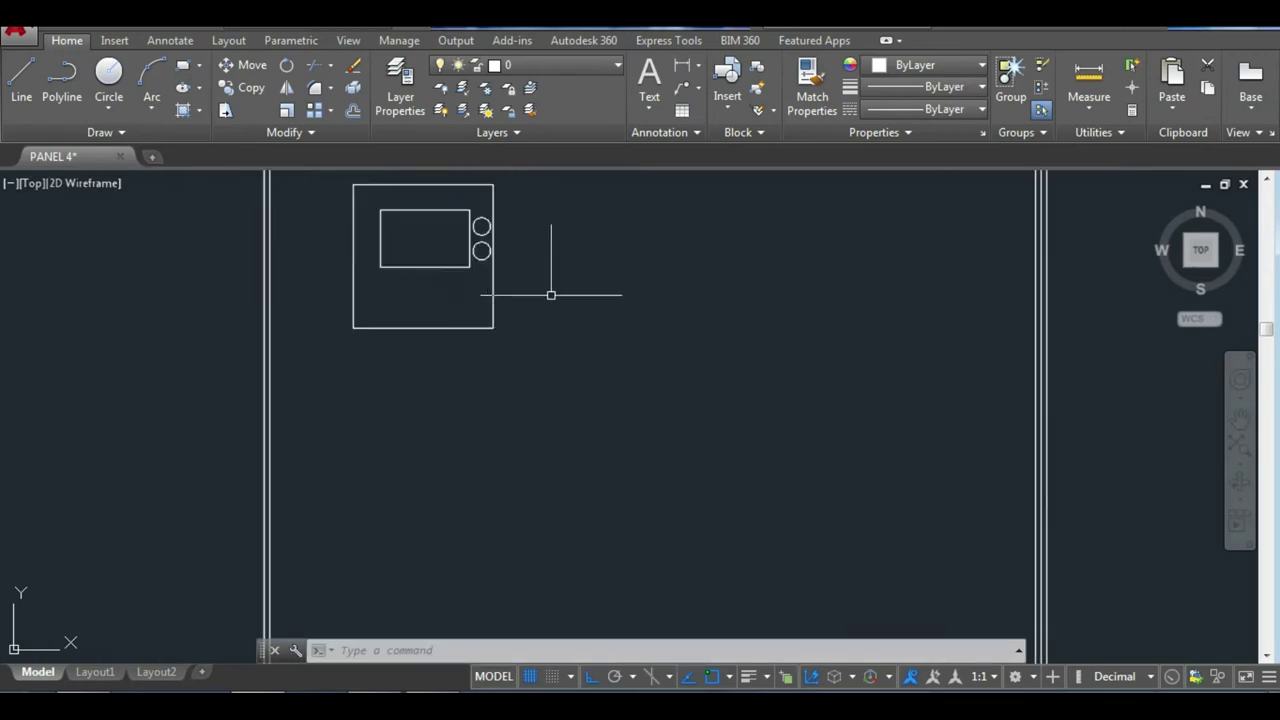
Mirror one small circle across a horizontal line to create the third, keeping the original.
key("Return")
left_click(481, 250)
left_click(511, 251)
key("Return")
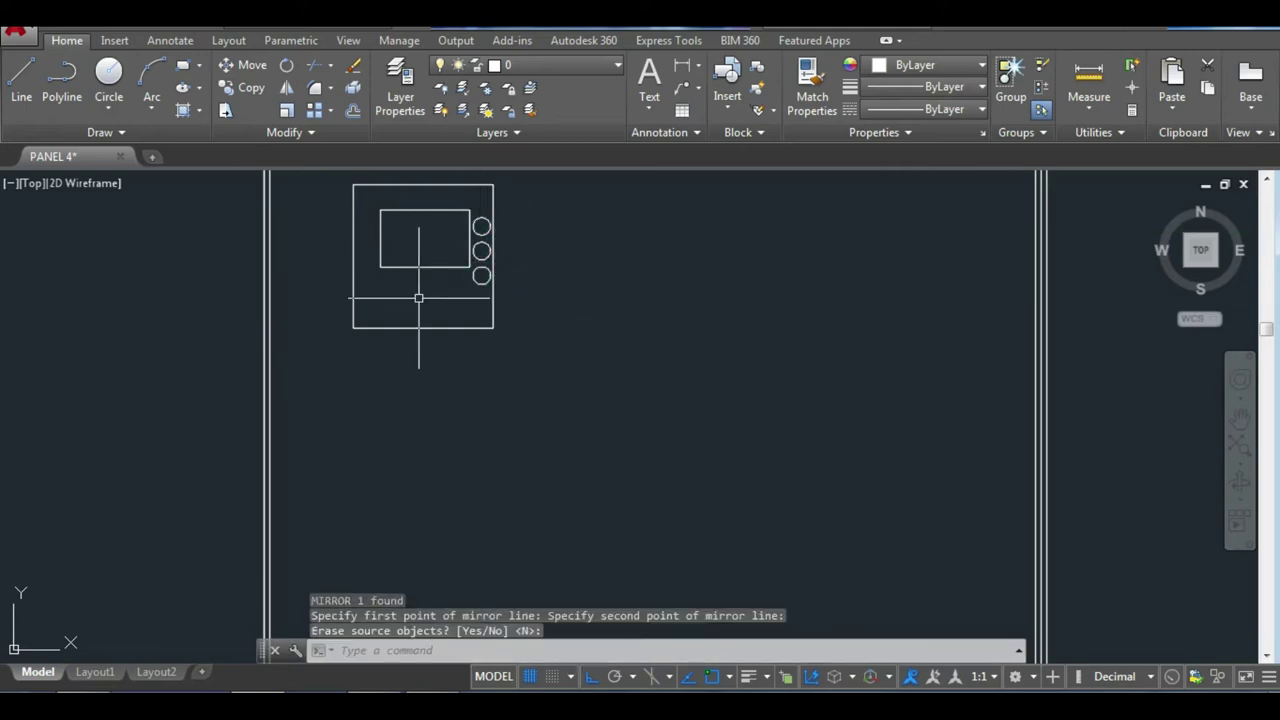
middle_click_drag(419, 298, 520, 316)
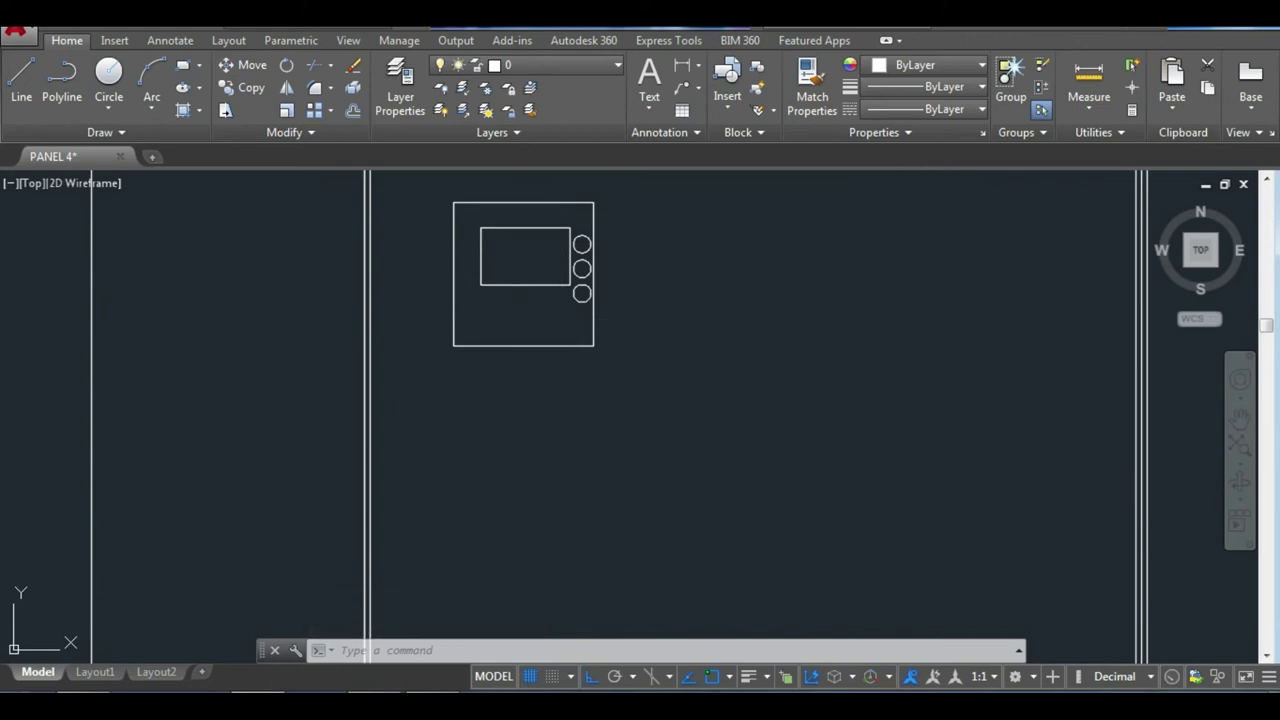
Place a 'V' multiline text label at height 0.030 below the meter's inner window.
left_click(649, 80)
left_click(516, 318)
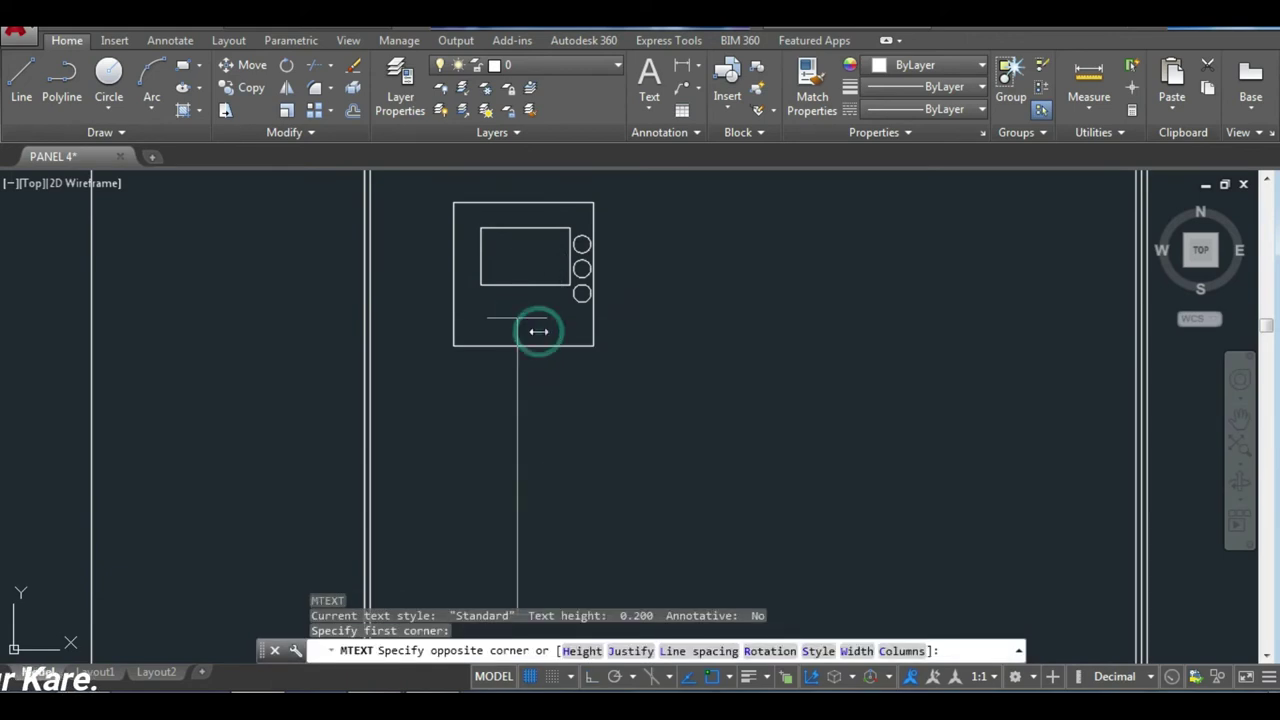
left_click(539, 332)
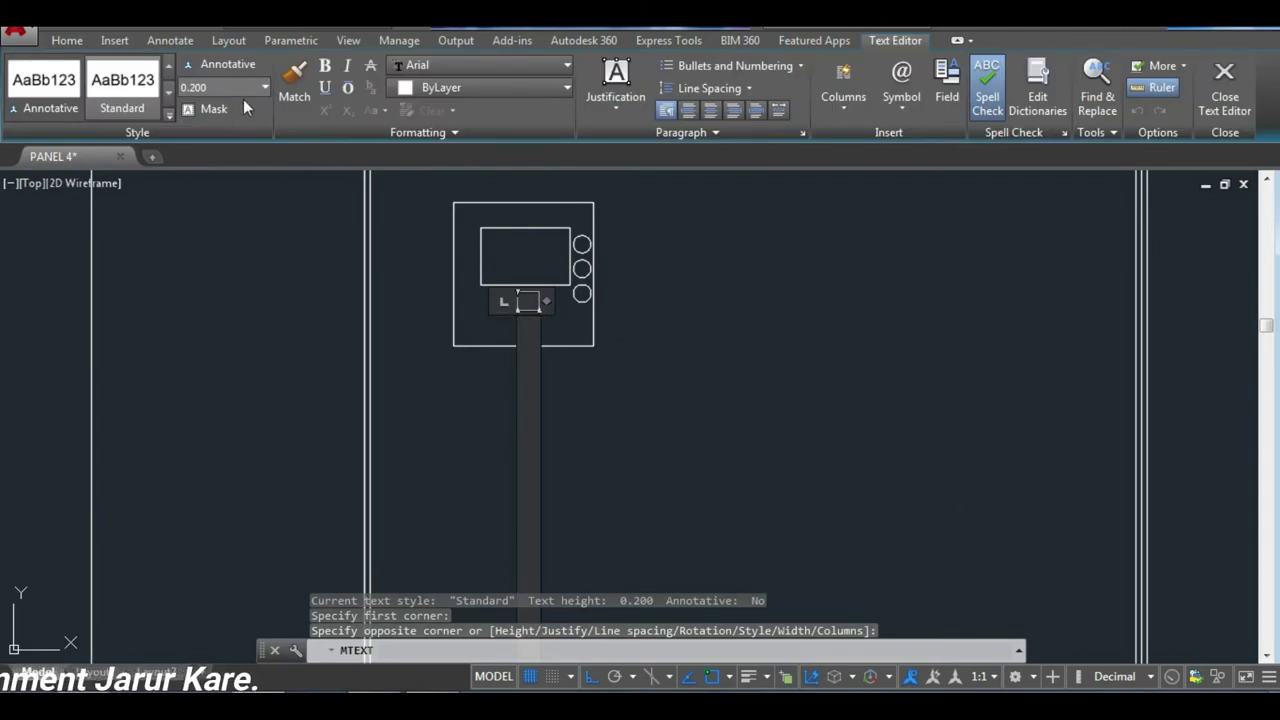
left_click(265, 87)
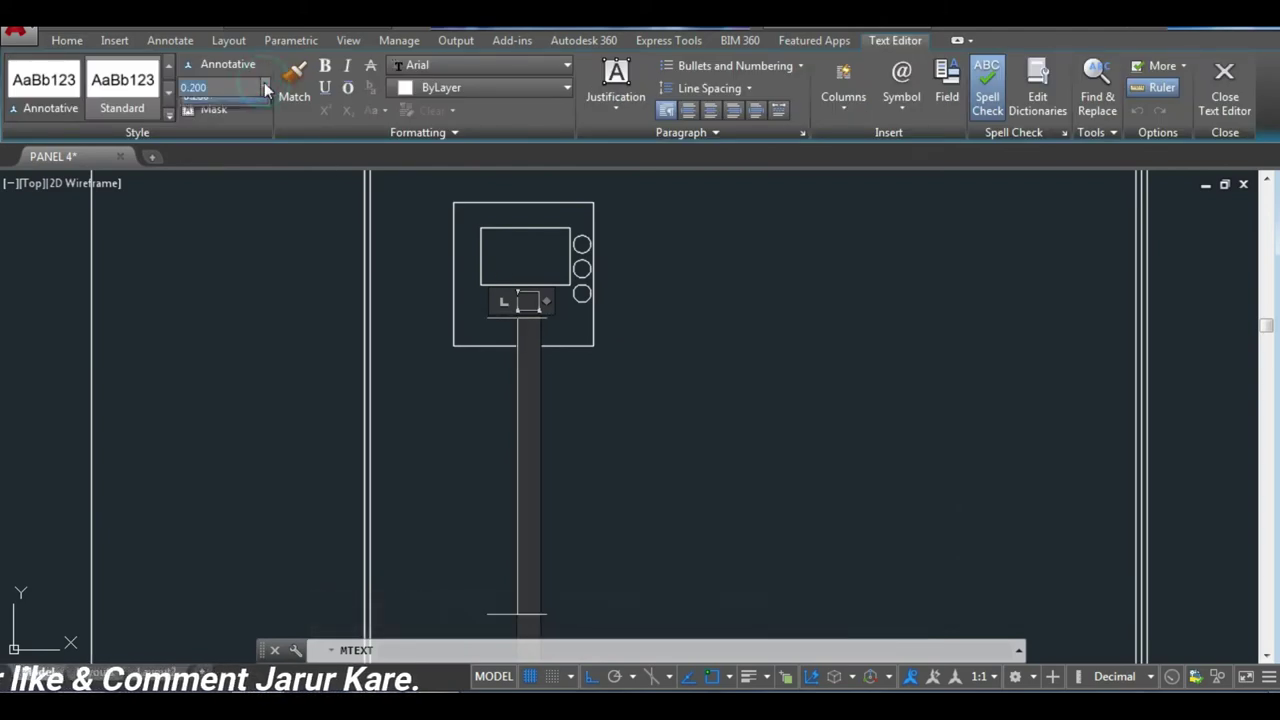
left_click(226, 109)
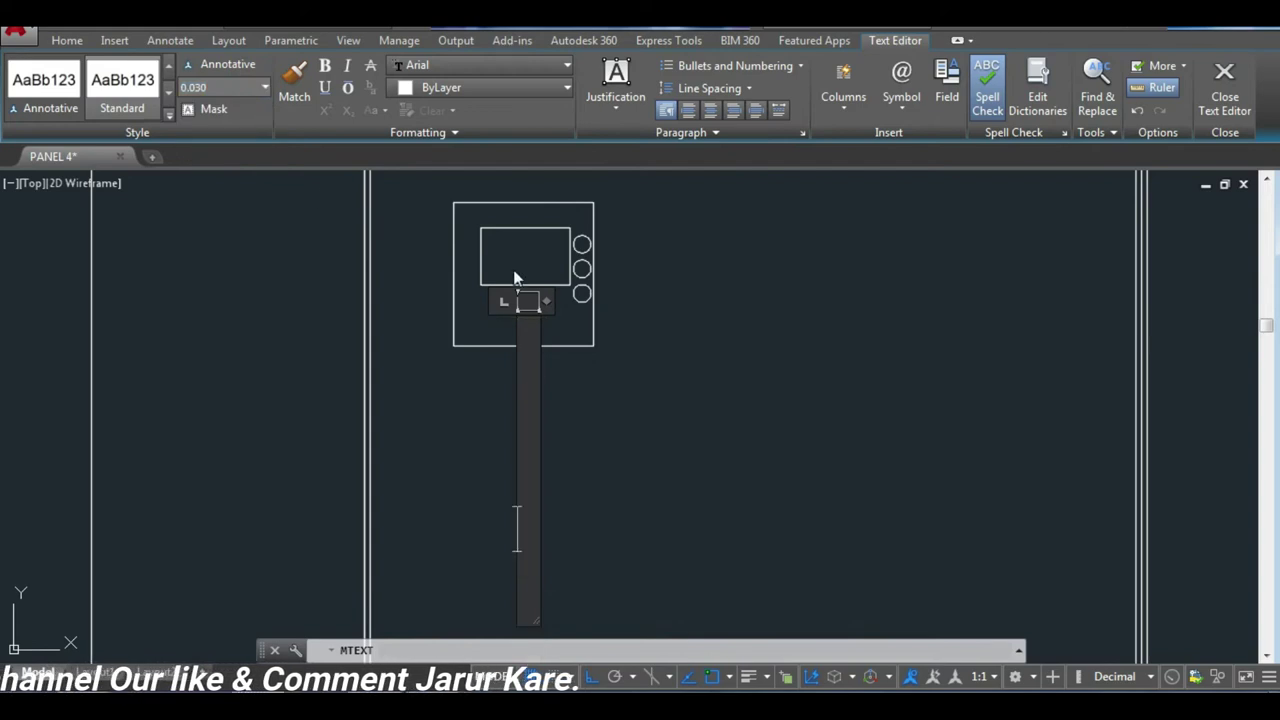
left_click_drag(546, 301, 645, 301)
type("V")
left_click(683, 337)
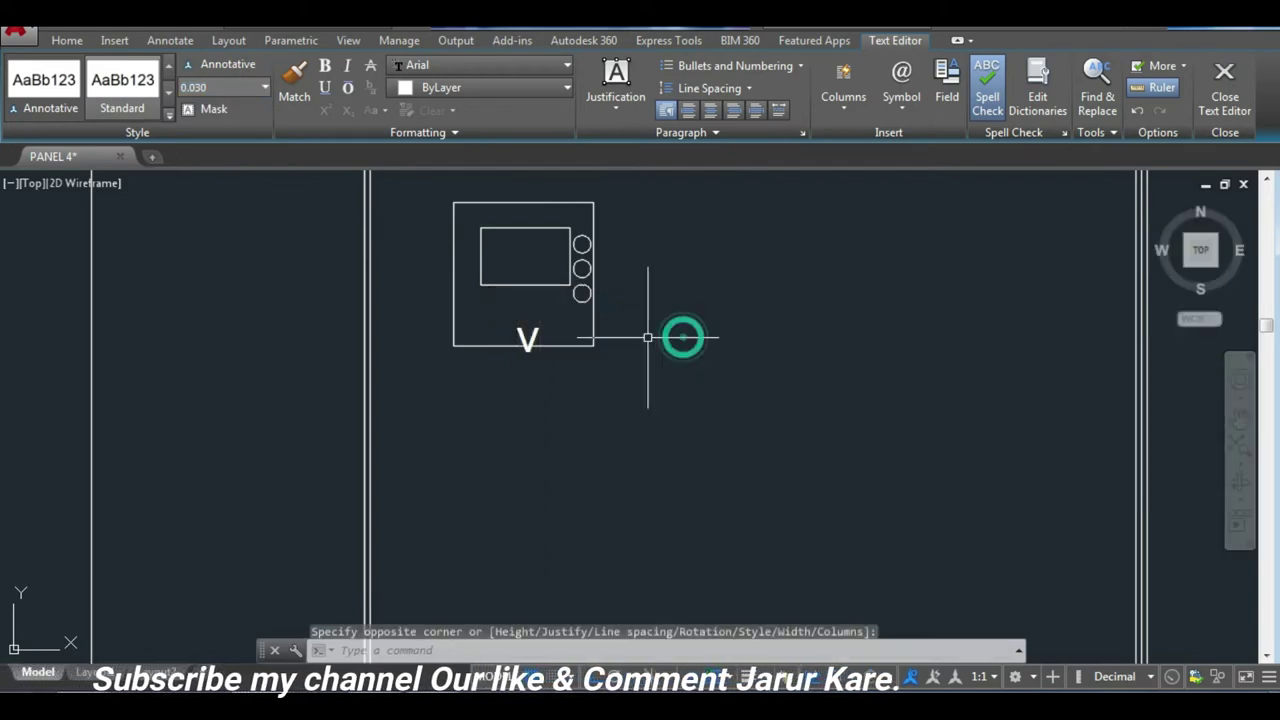
left_click(523, 337)
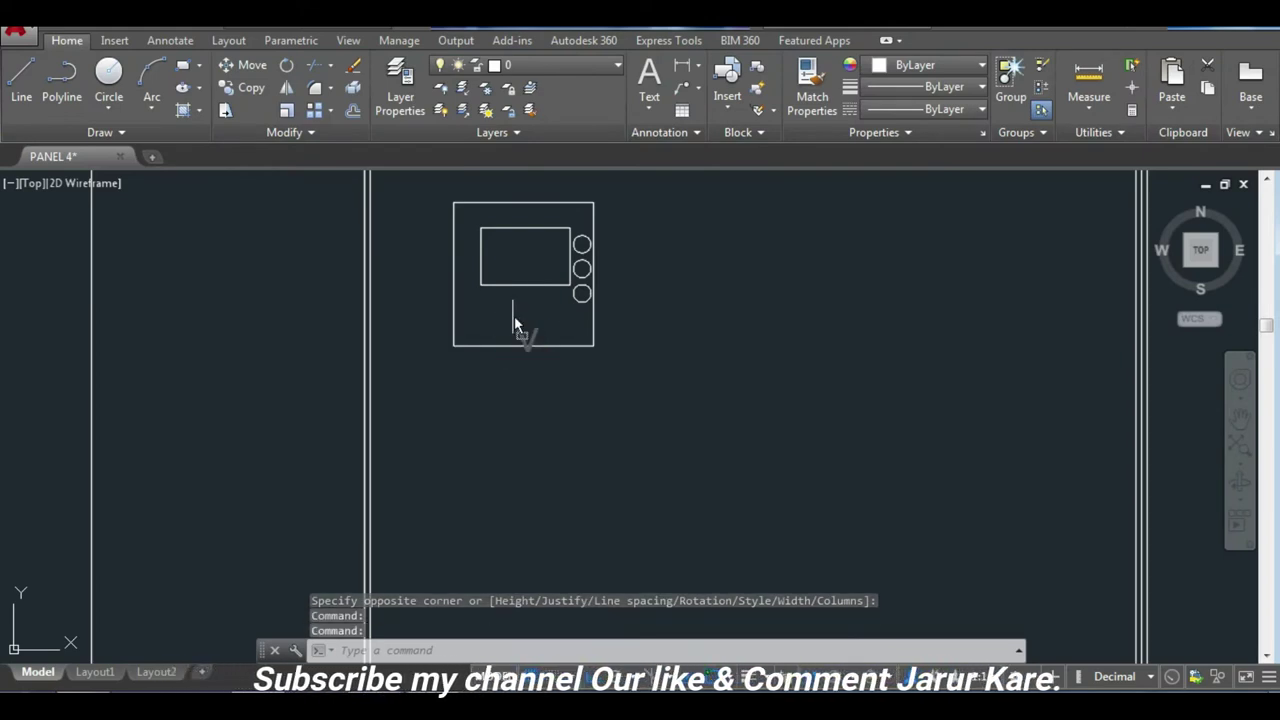
left_click(515, 323)
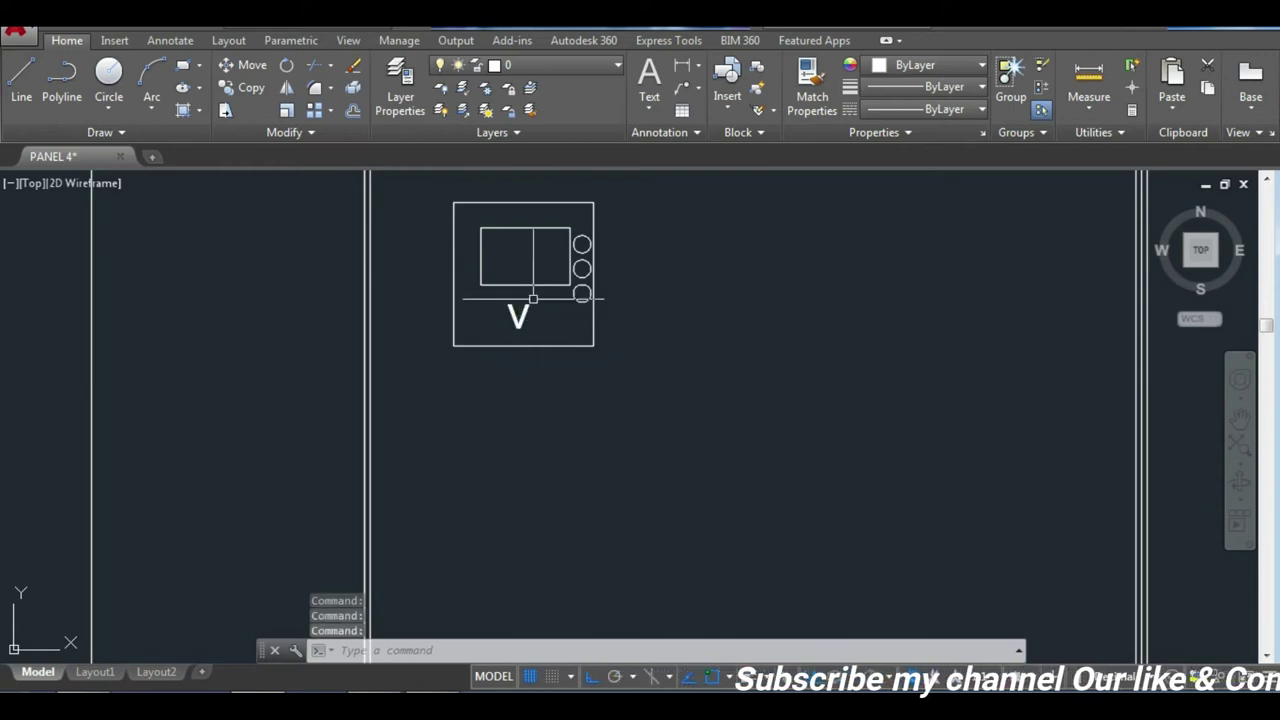
Draw a large dial circle on the window and a small hub circle at its centre.
type("c")
key("Return")
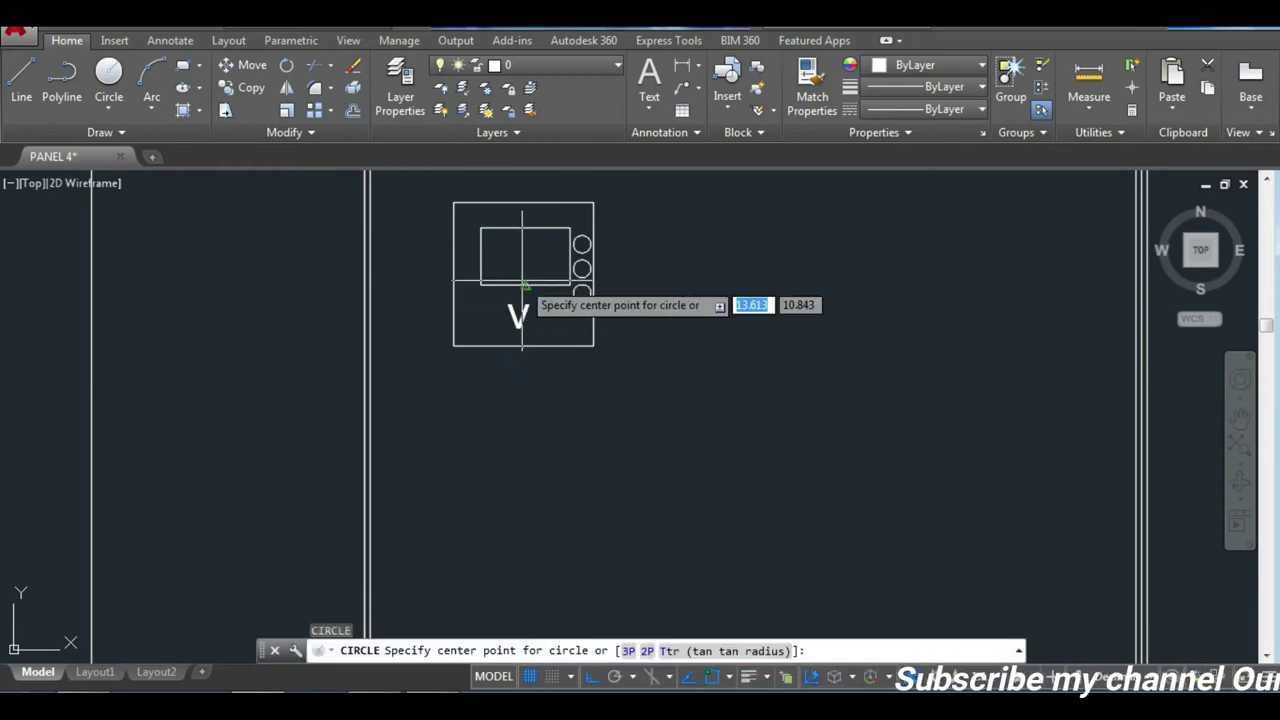
left_click(524, 286)
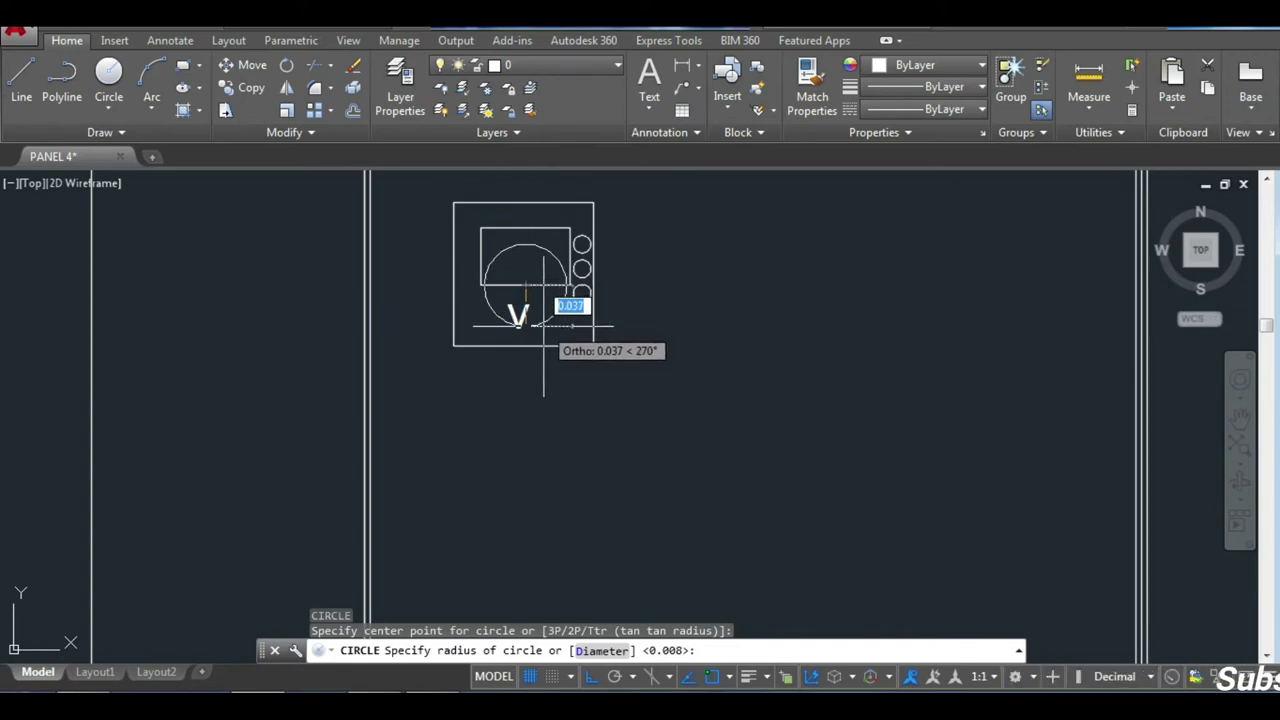
left_click(544, 336)
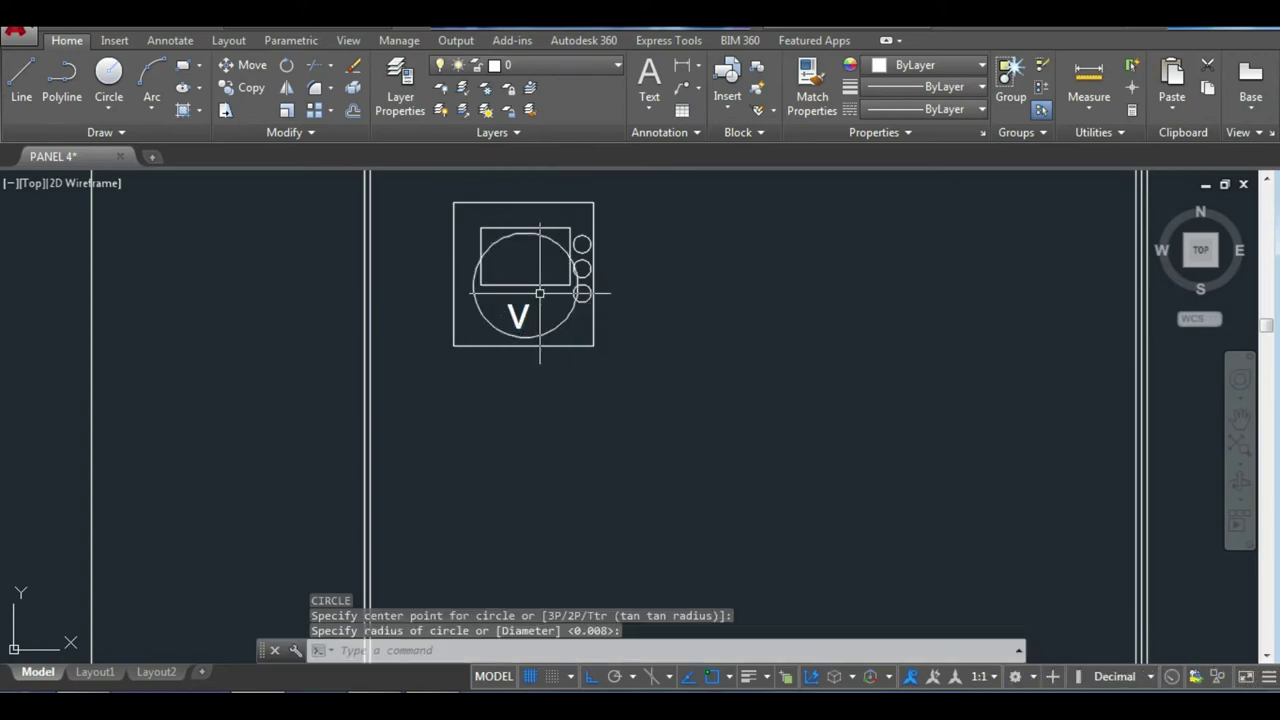
key("Return")
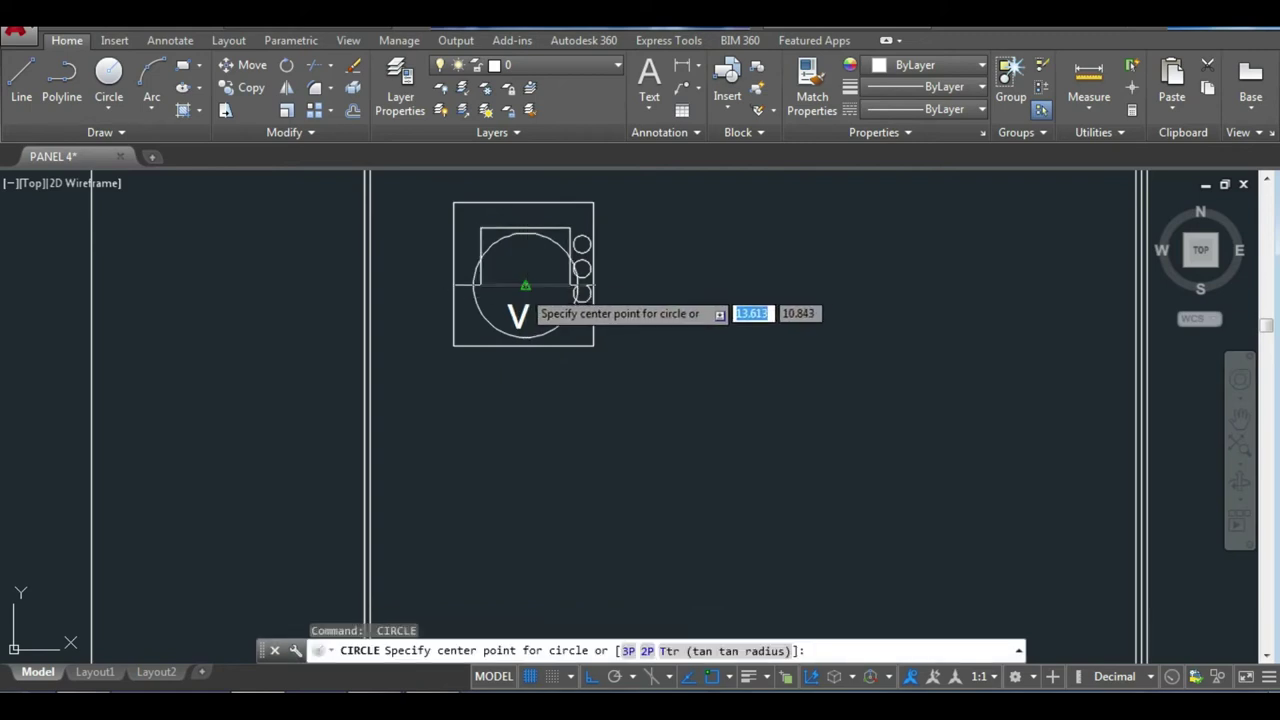
left_click(523, 285)
left_click(523, 297)
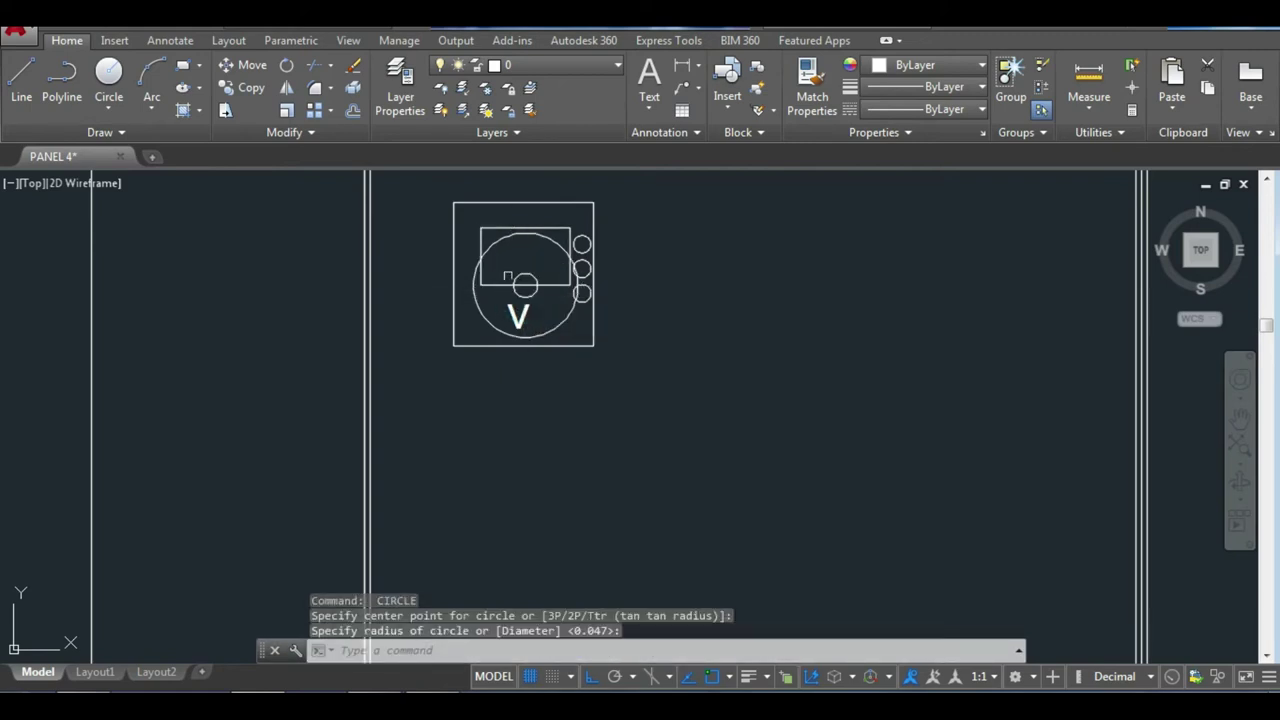
Draw the angled pointer needle line from the hub toward the top of the window.
type("l")
key("Return")
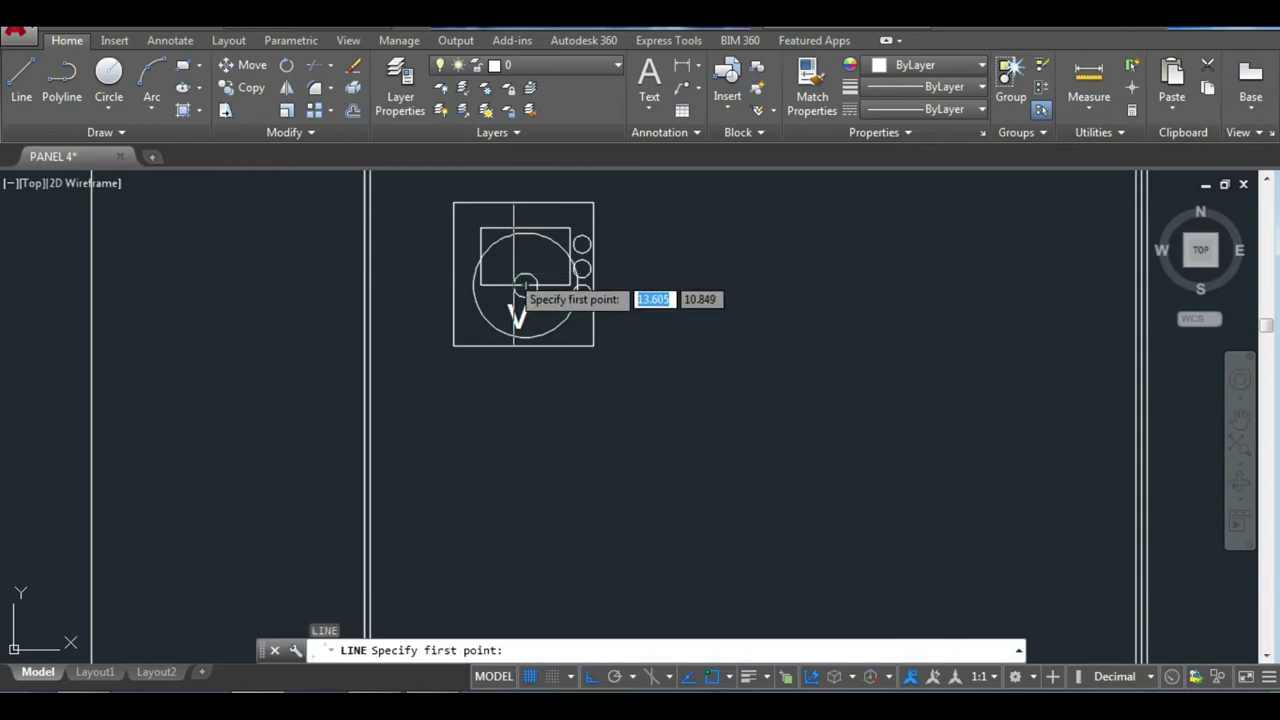
left_click(531, 271)
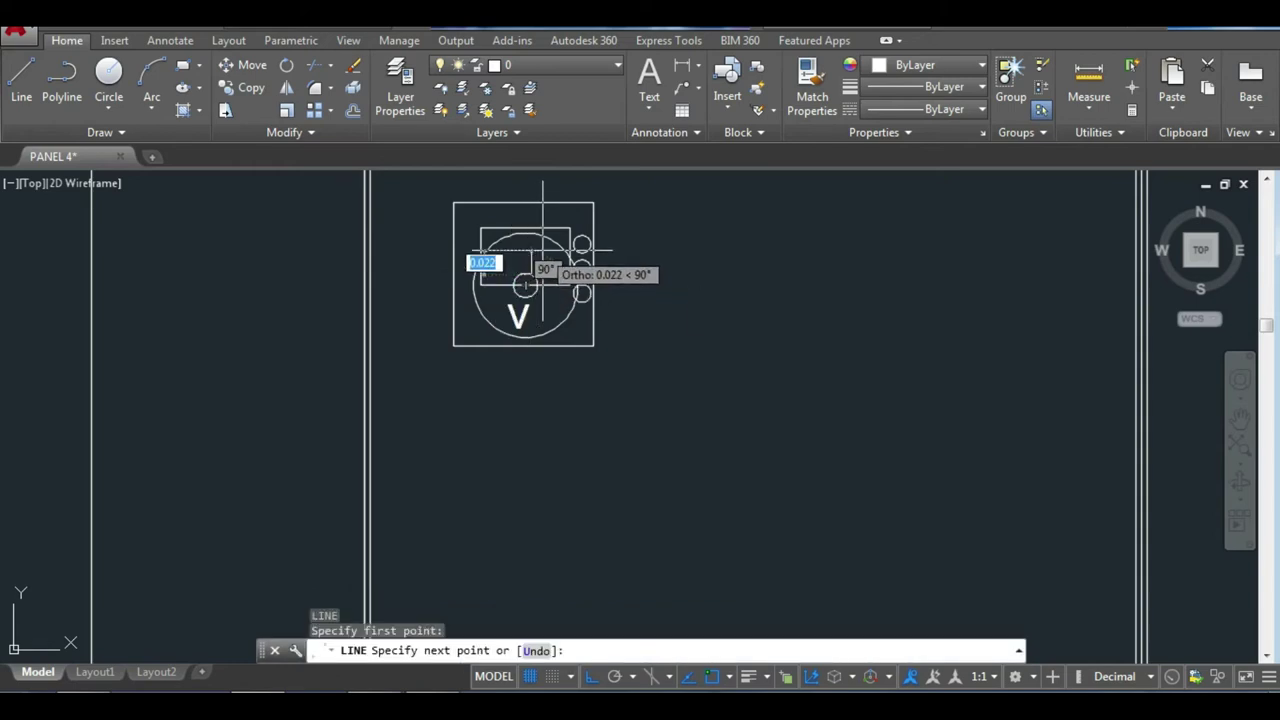
left_click(592, 677)
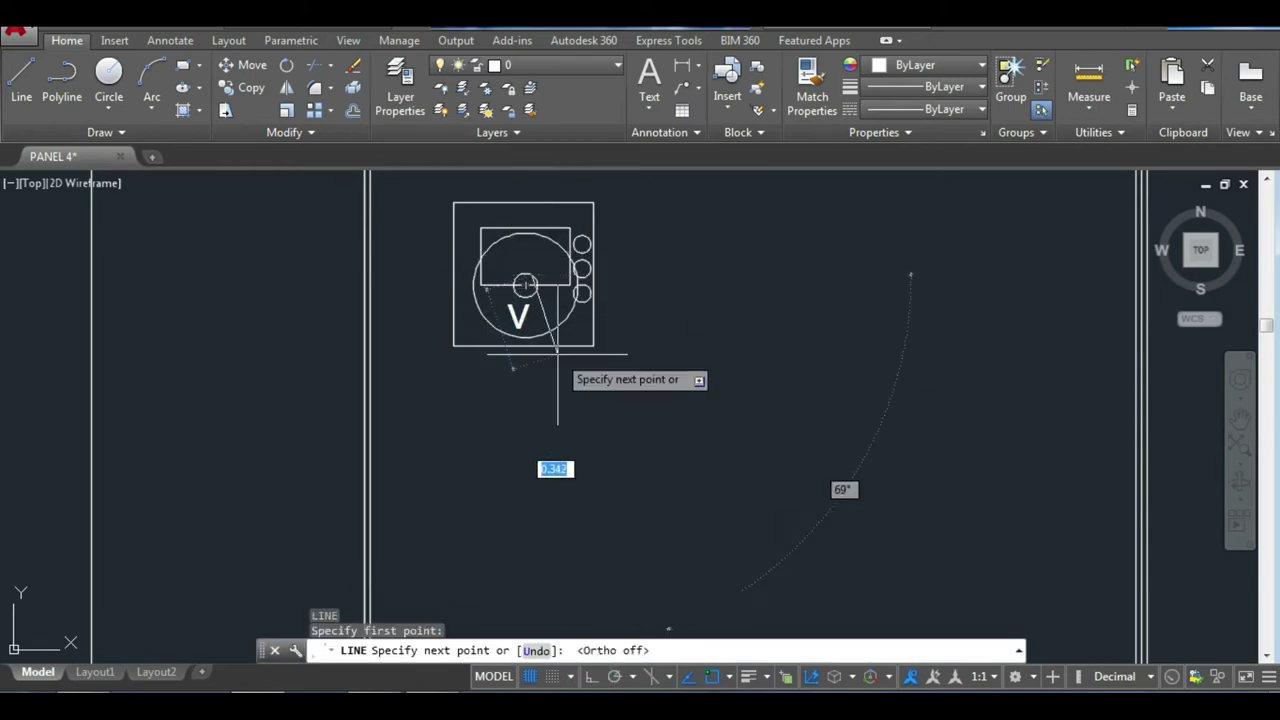
left_click(543, 244)
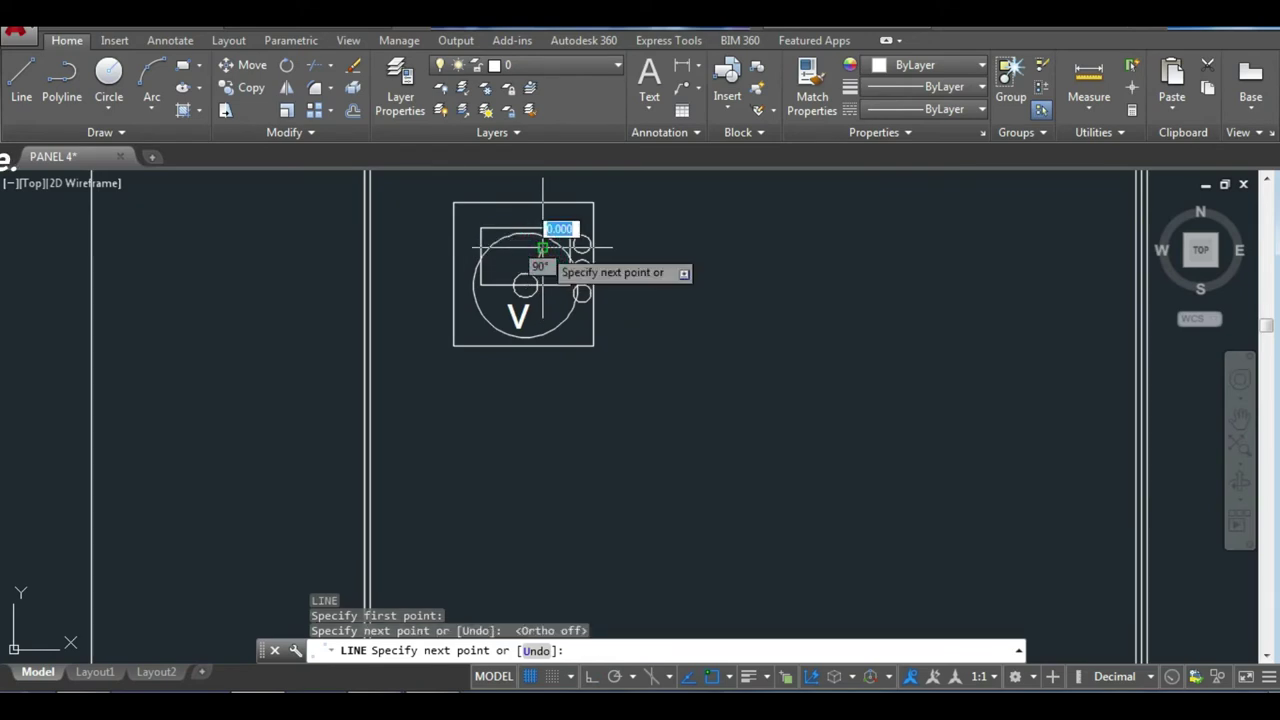
key("Return")
key("Return")
key("Return")
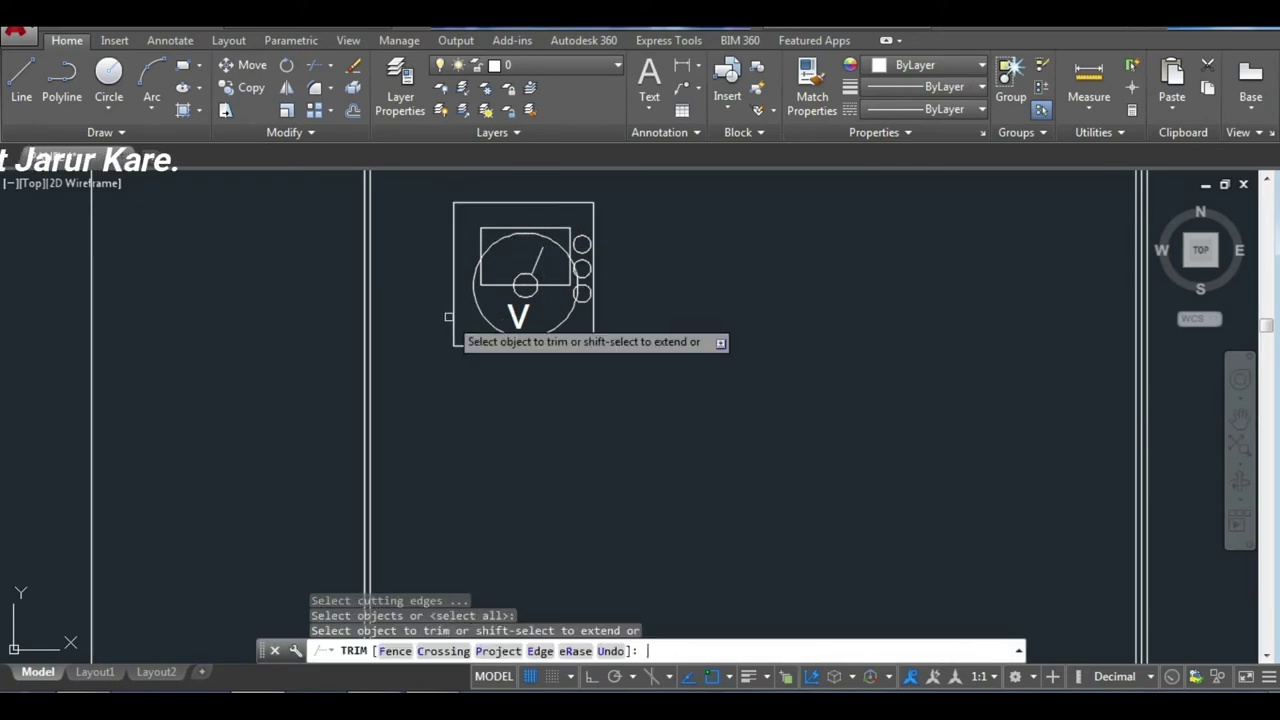
Trim the dial and hub circles, leaving a dial arc and half-circle hub inside the window.
left_click(482, 315)
left_click(540, 330)
scroll(571, 285, "up", 2)
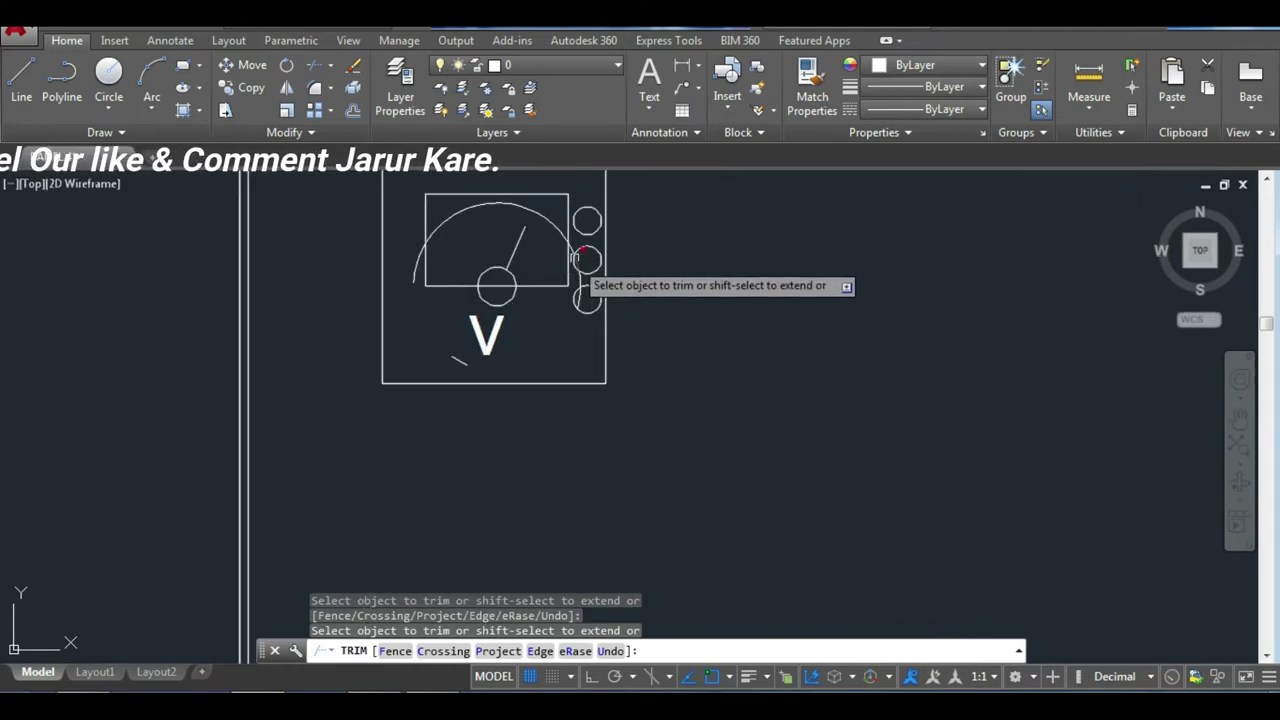
left_click(494, 306)
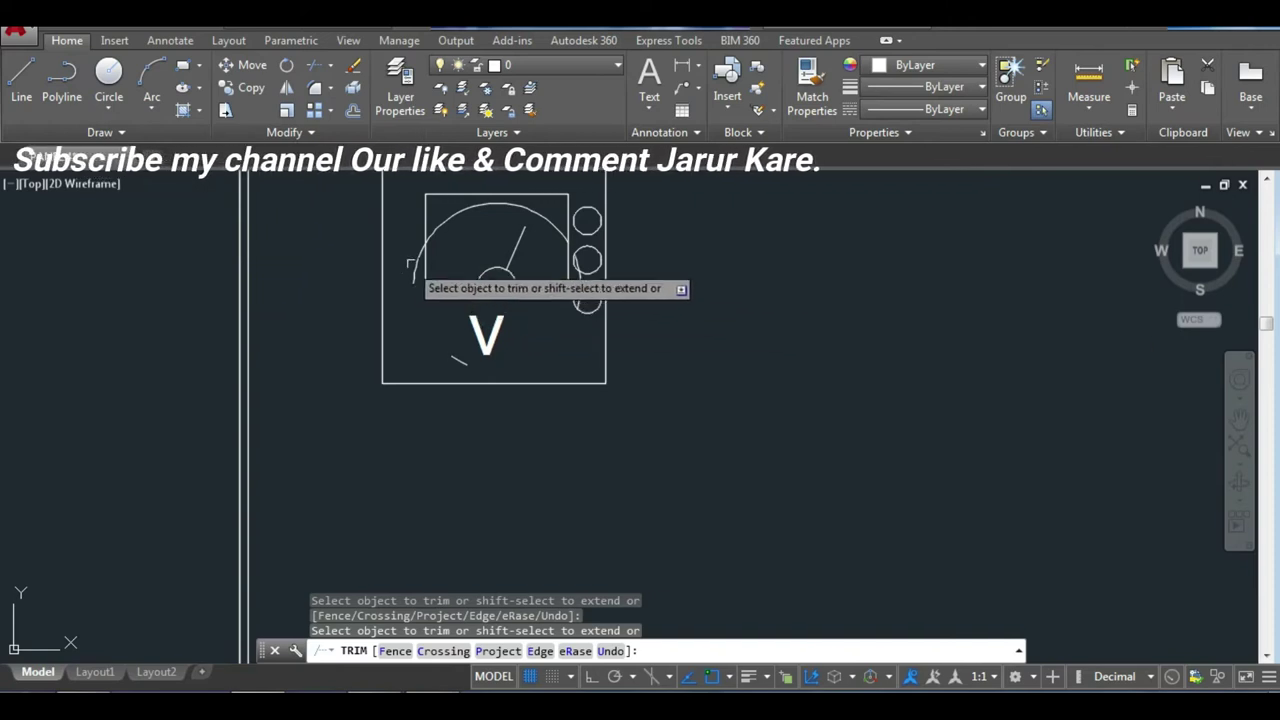
left_click(416, 265)
key("Escape")
Delete a leftover arc fragment from the voltmeter box and zoom out to the full panel.
left_click(452, 357)
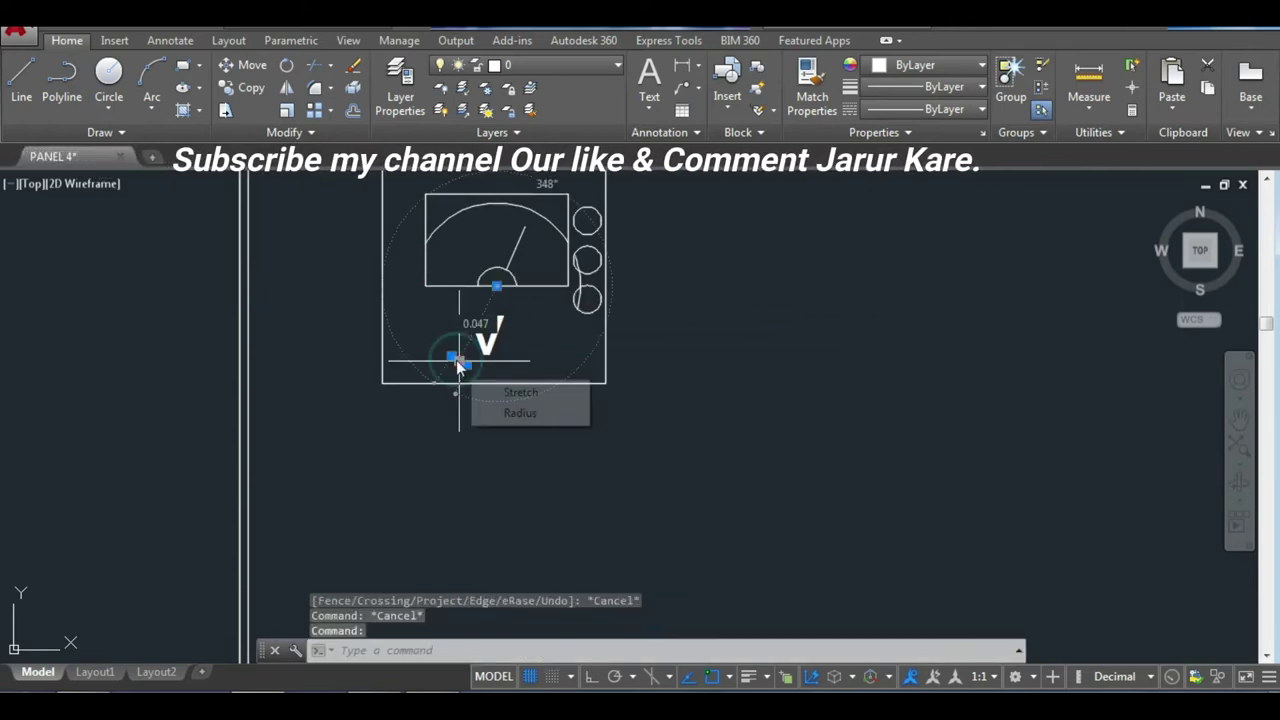
key("Delete")
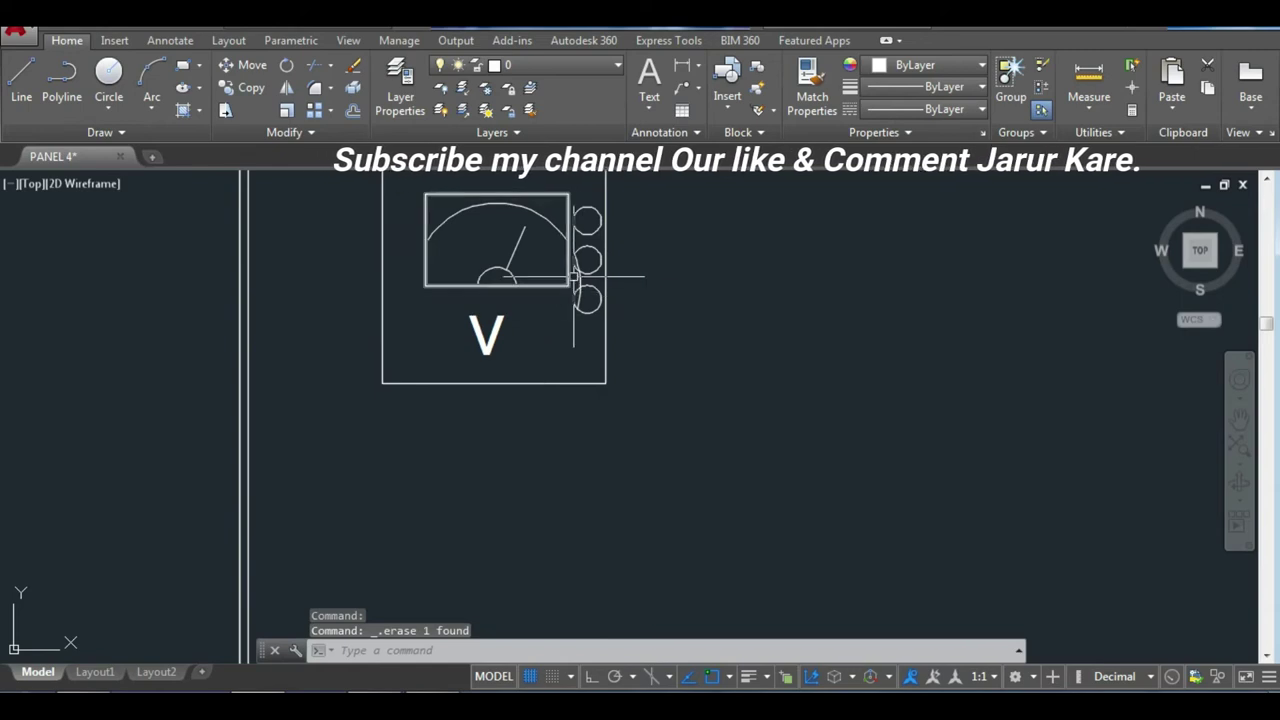
scroll(586, 271, "up", 5)
scroll(479, 361, "down", 5)
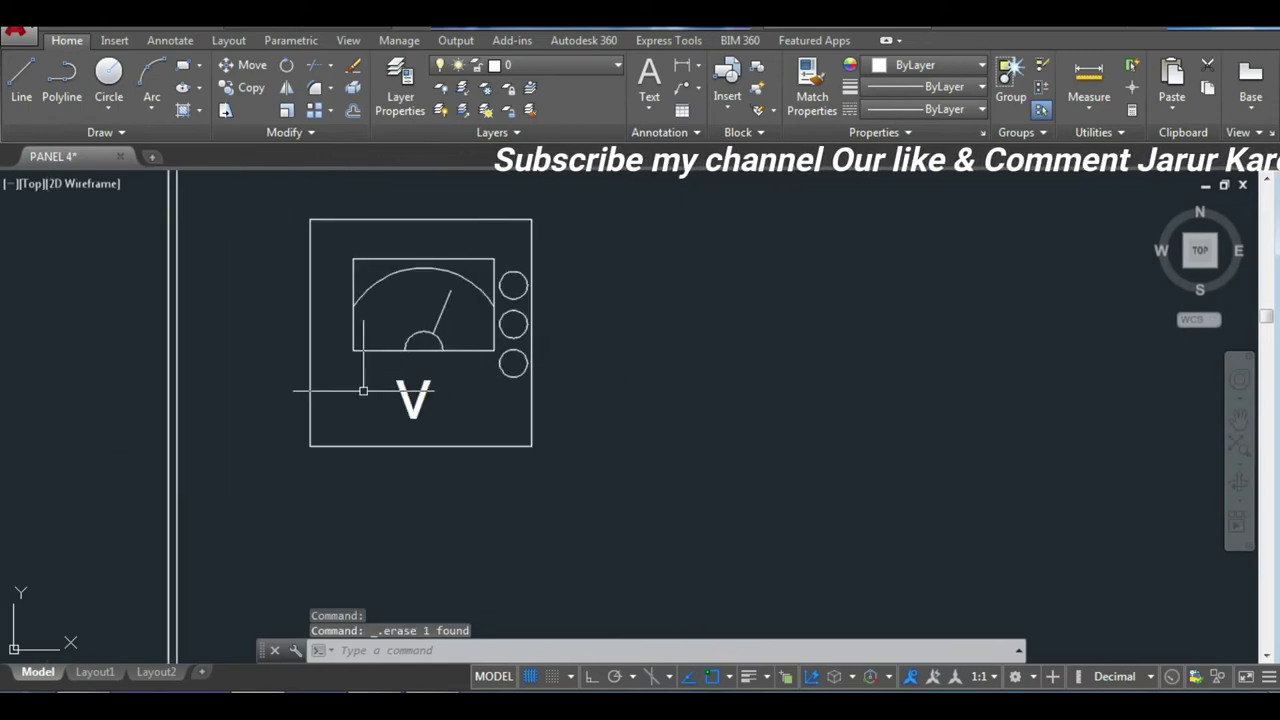
scroll(340, 378, "down", 2)
scroll(340, 378, "down", 4)
scroll(395, 358, "down", 3)
scroll(395, 358, "up", 5)
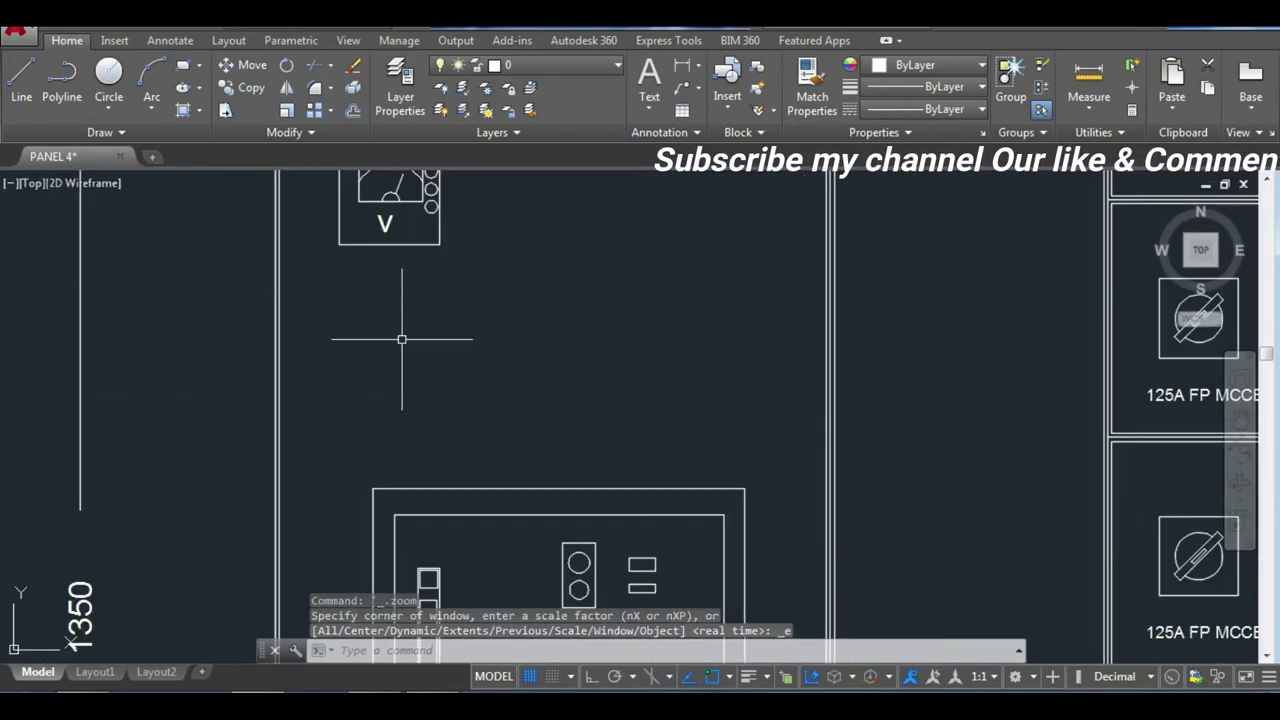
Draw a square switch box below the voltmeter with a circle centred inside it.
type("REC")
key("Return")
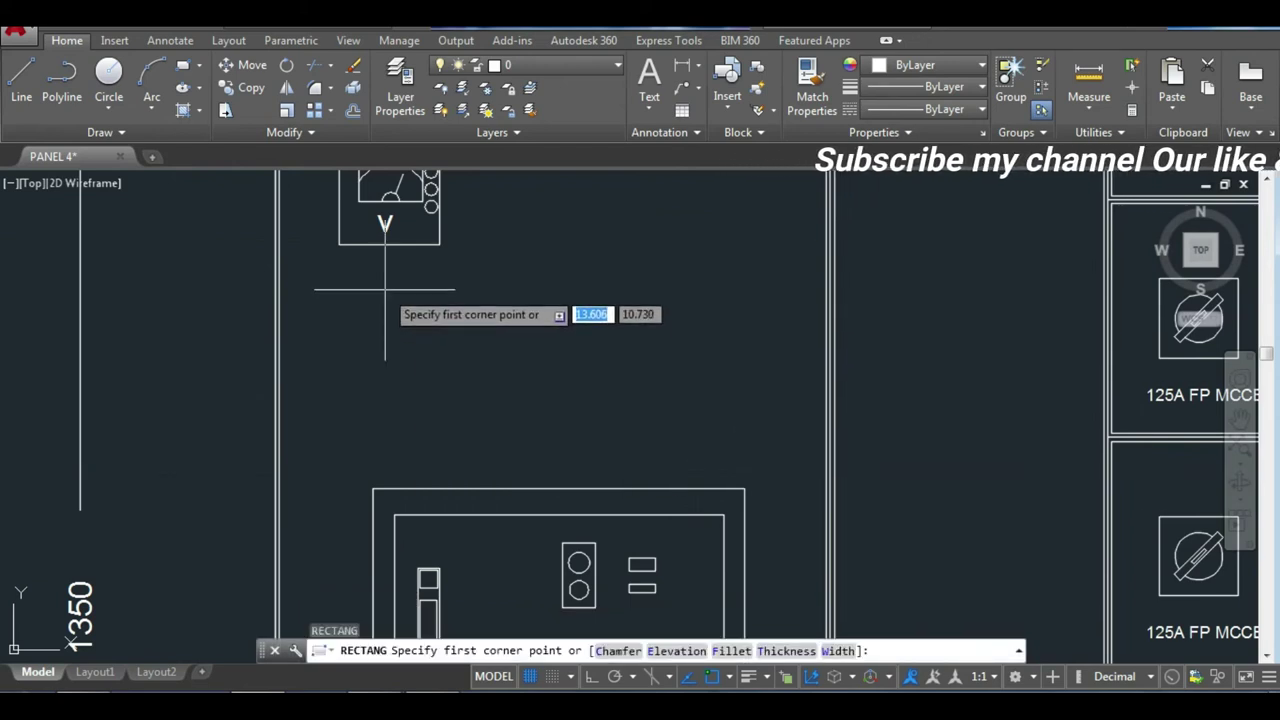
left_click(359, 277)
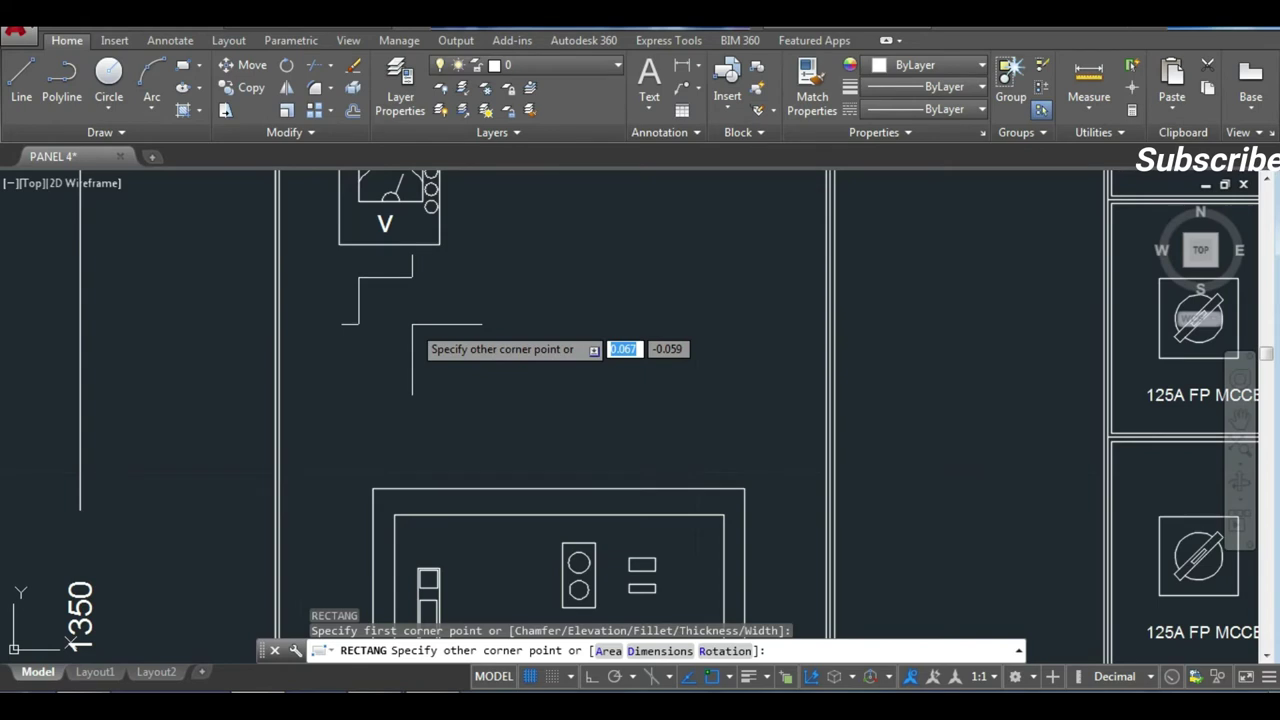
left_click(412, 323)
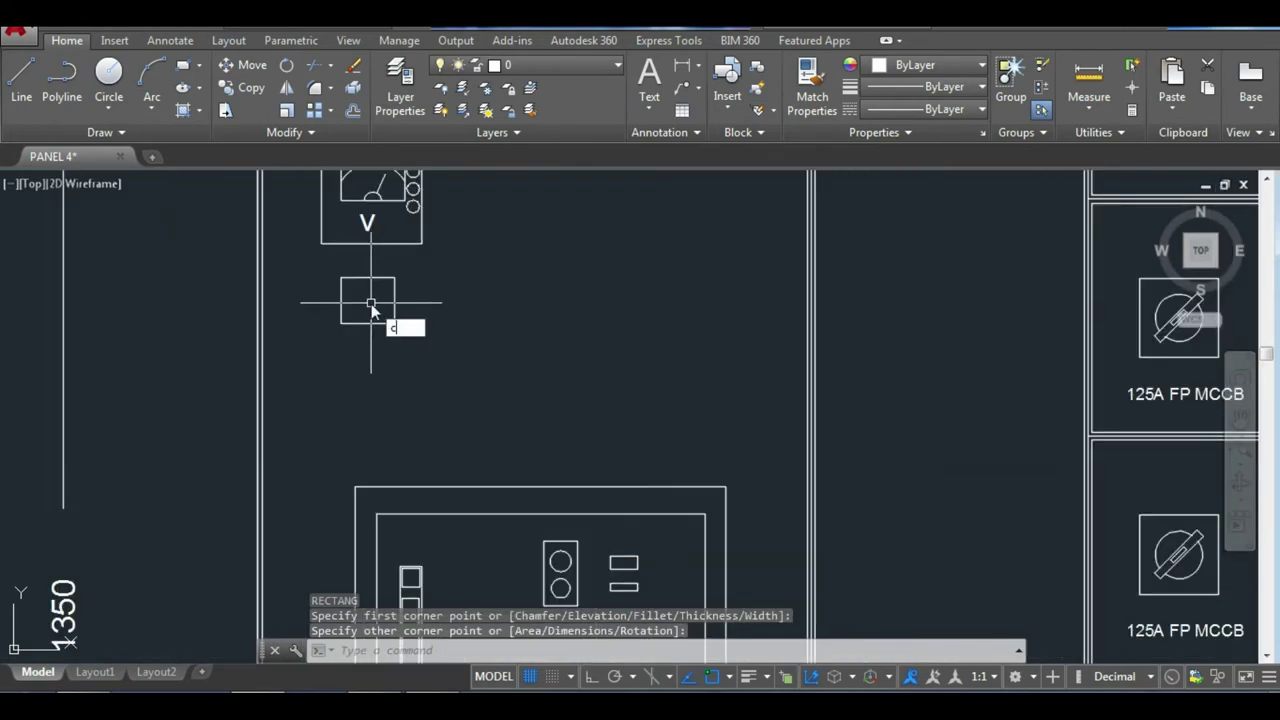
key("Return")
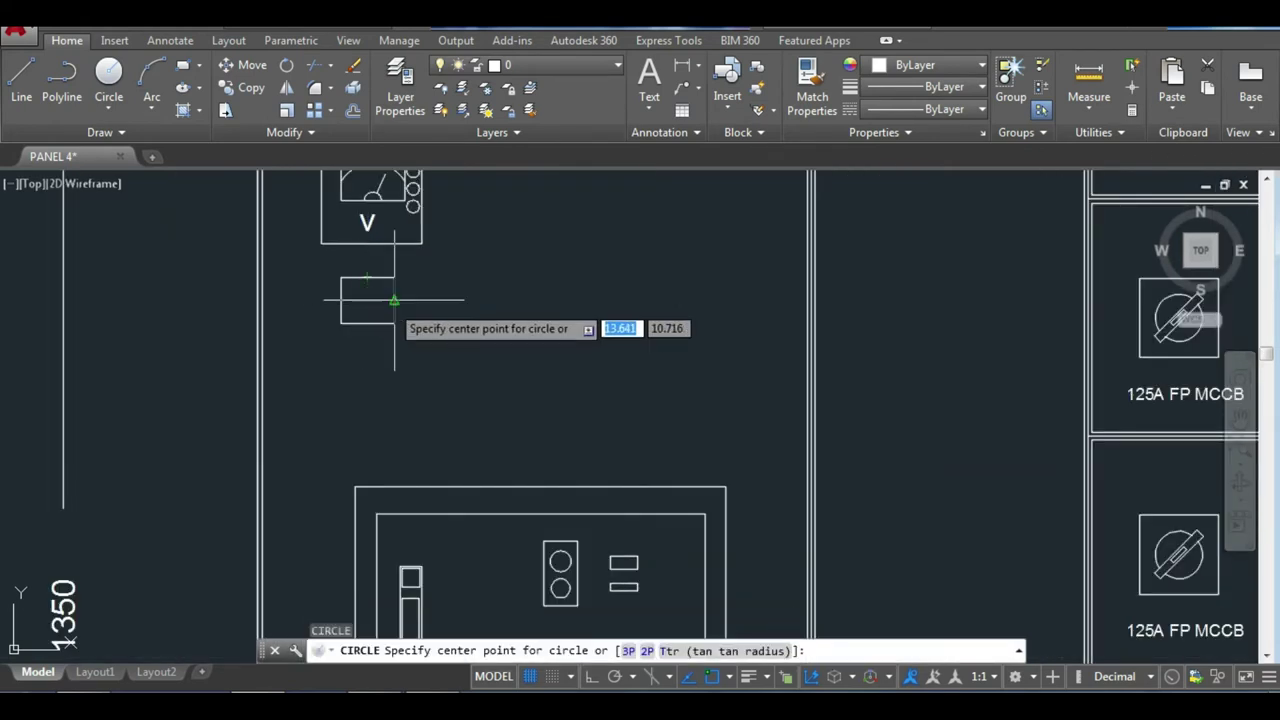
left_click(366, 299)
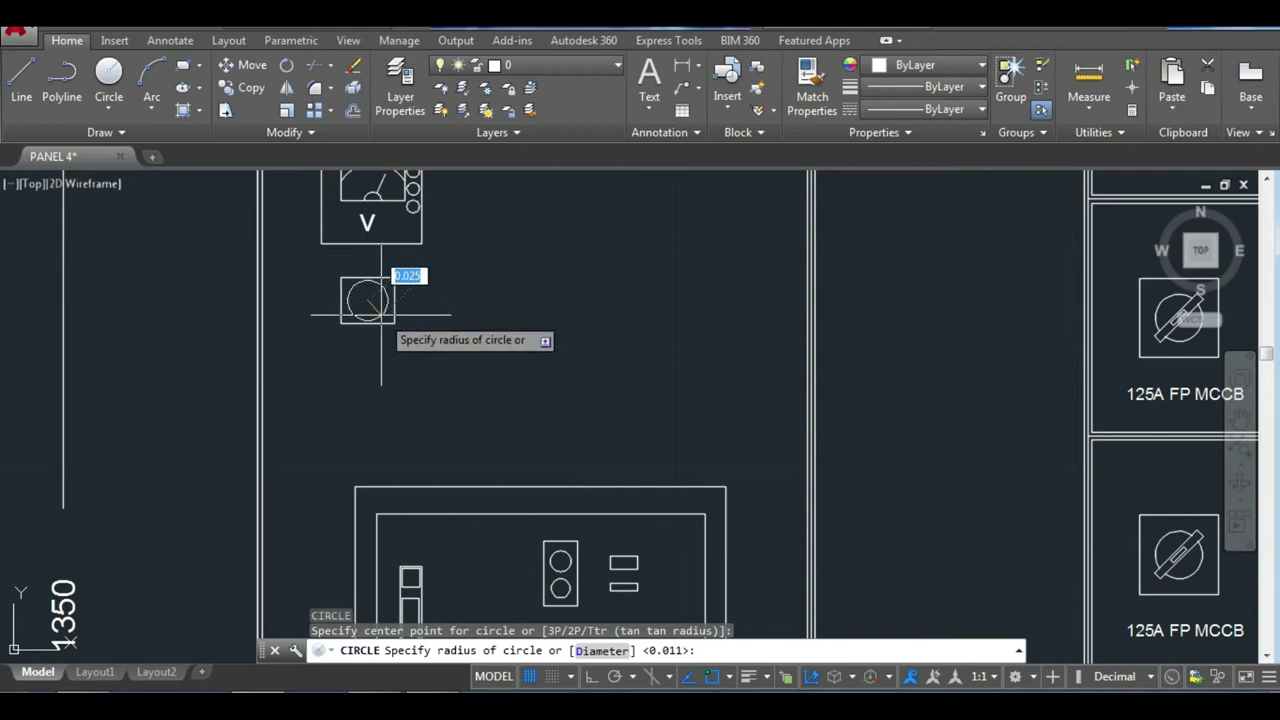
left_click(377, 307)
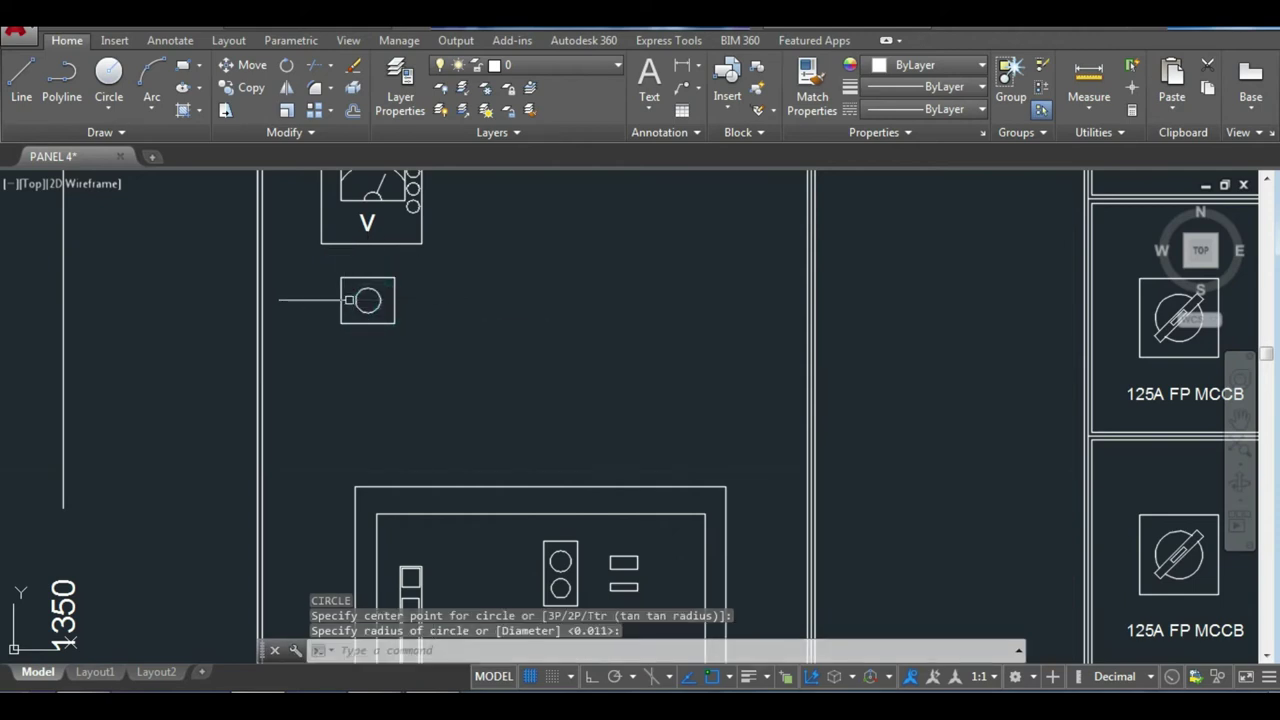
type("rec")
Draw a thin horizontal bar rectangle across the circle.
key("Return")
scroll(360, 299, "up", 3)
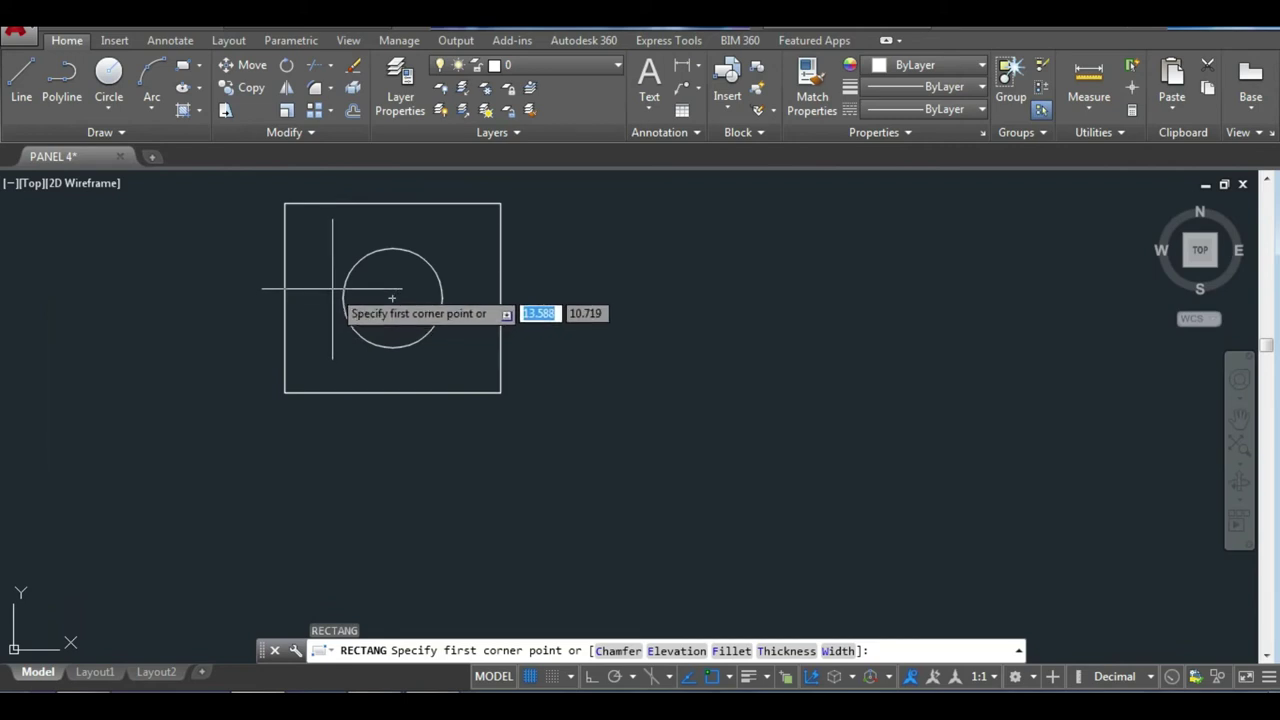
left_click(333, 289)
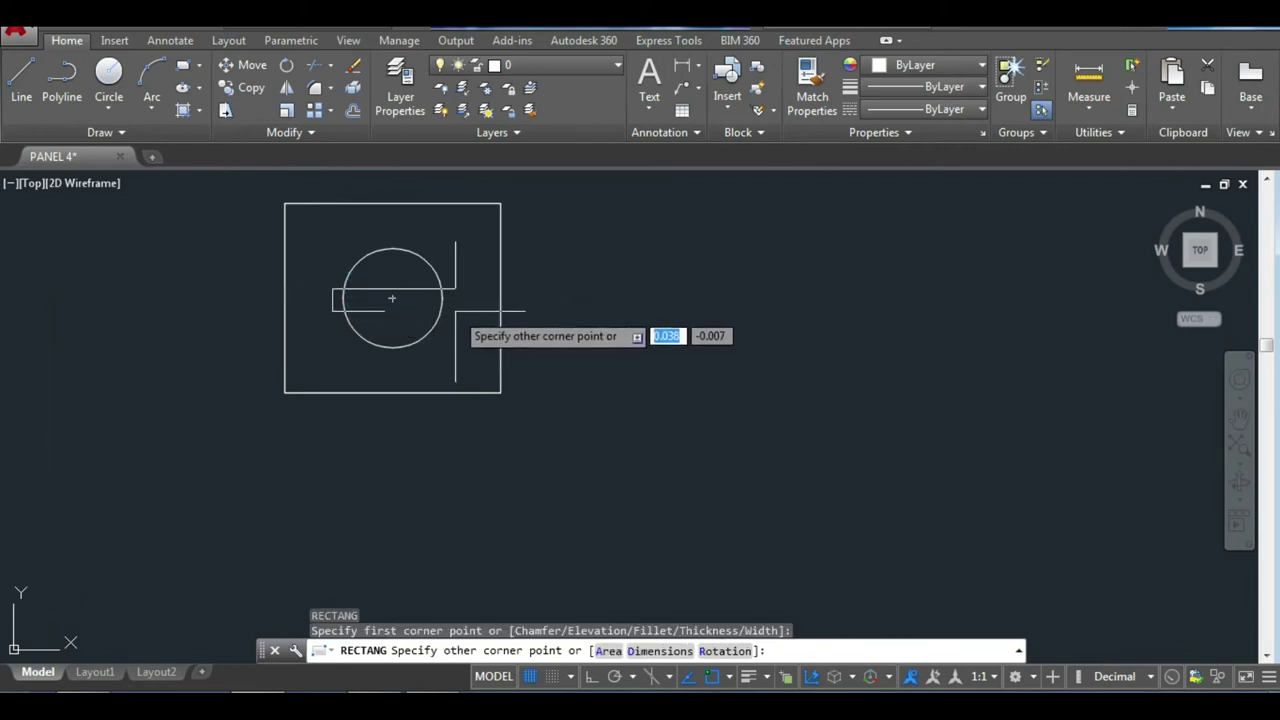
left_click(458, 311)
left_click(391, 289)
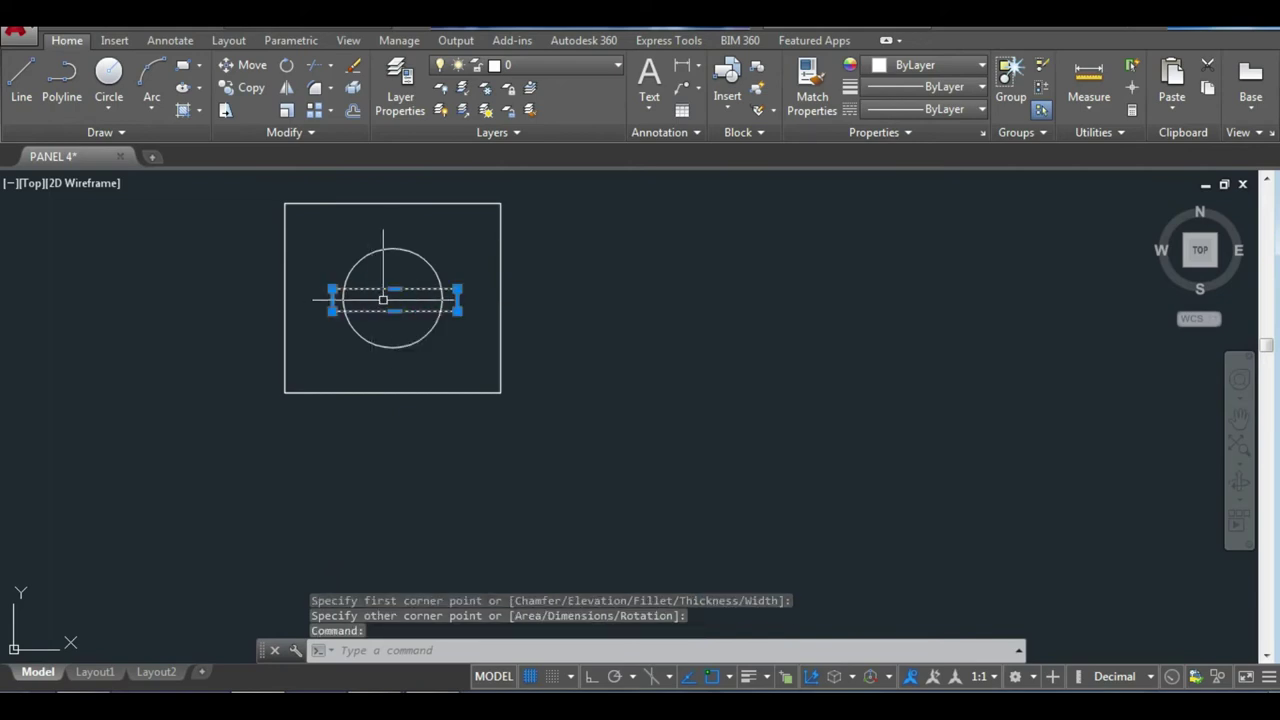
key("Return")
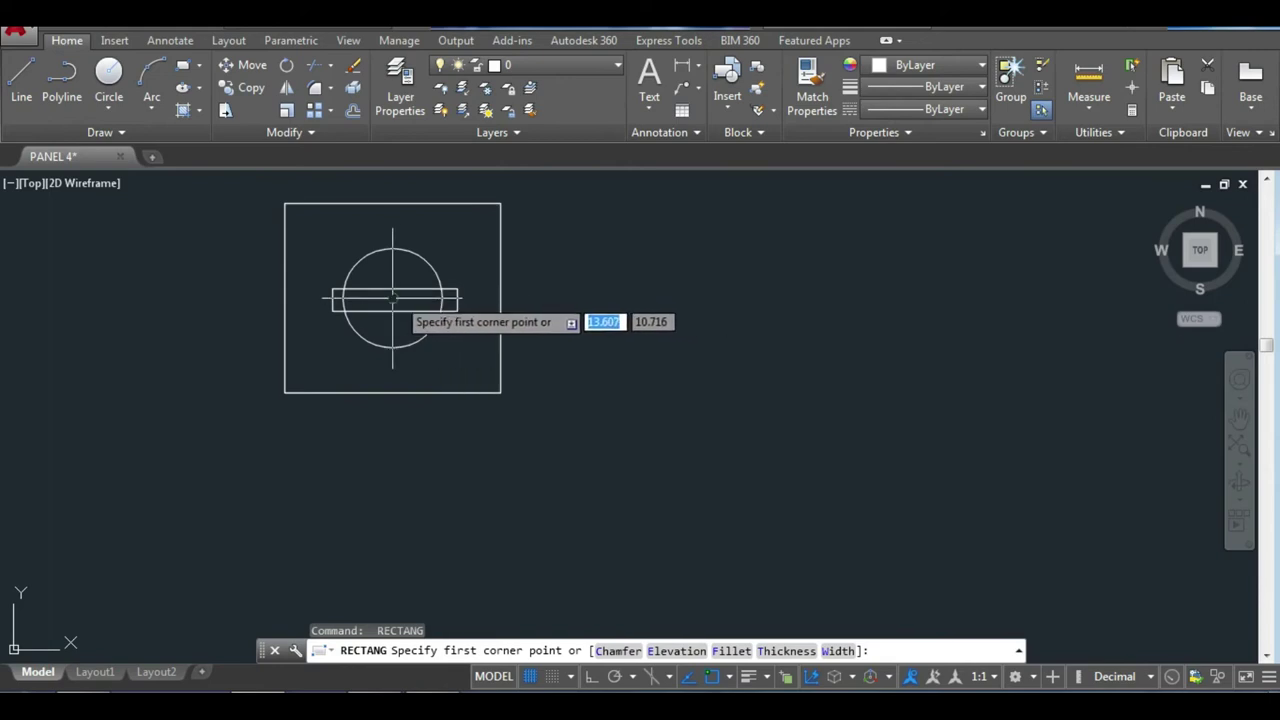
left_click(392, 298)
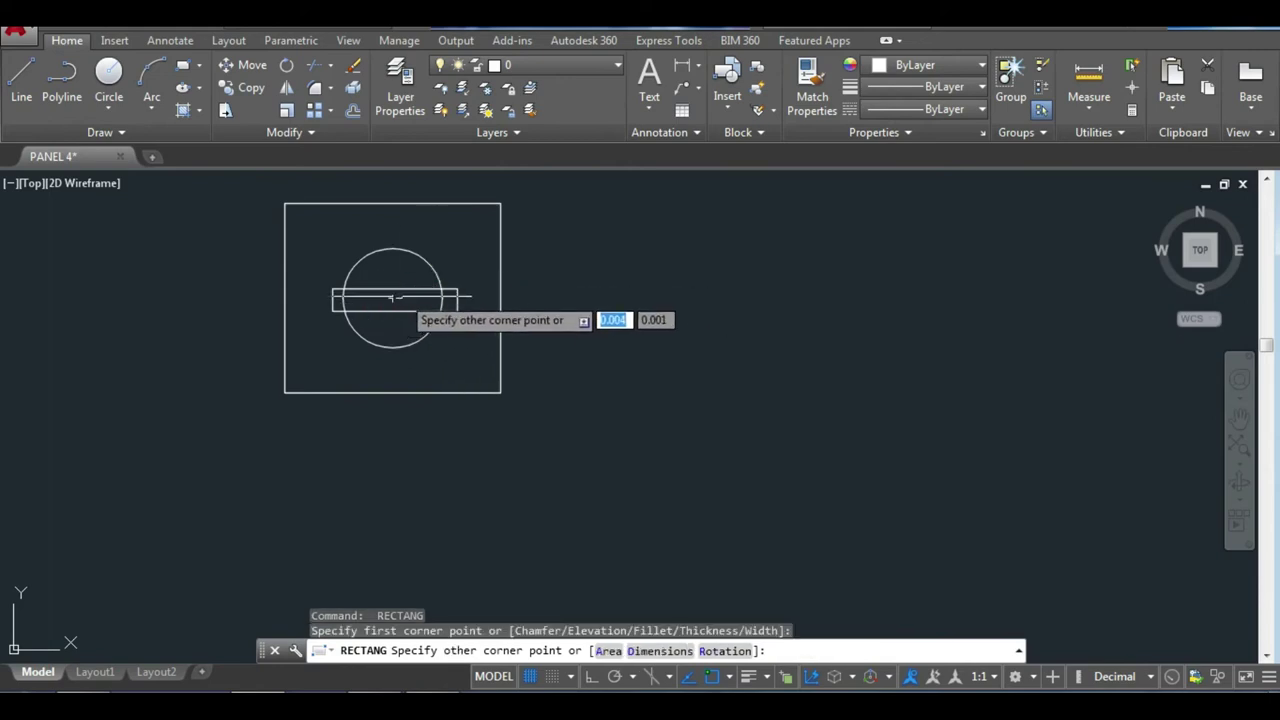
left_click(392, 298)
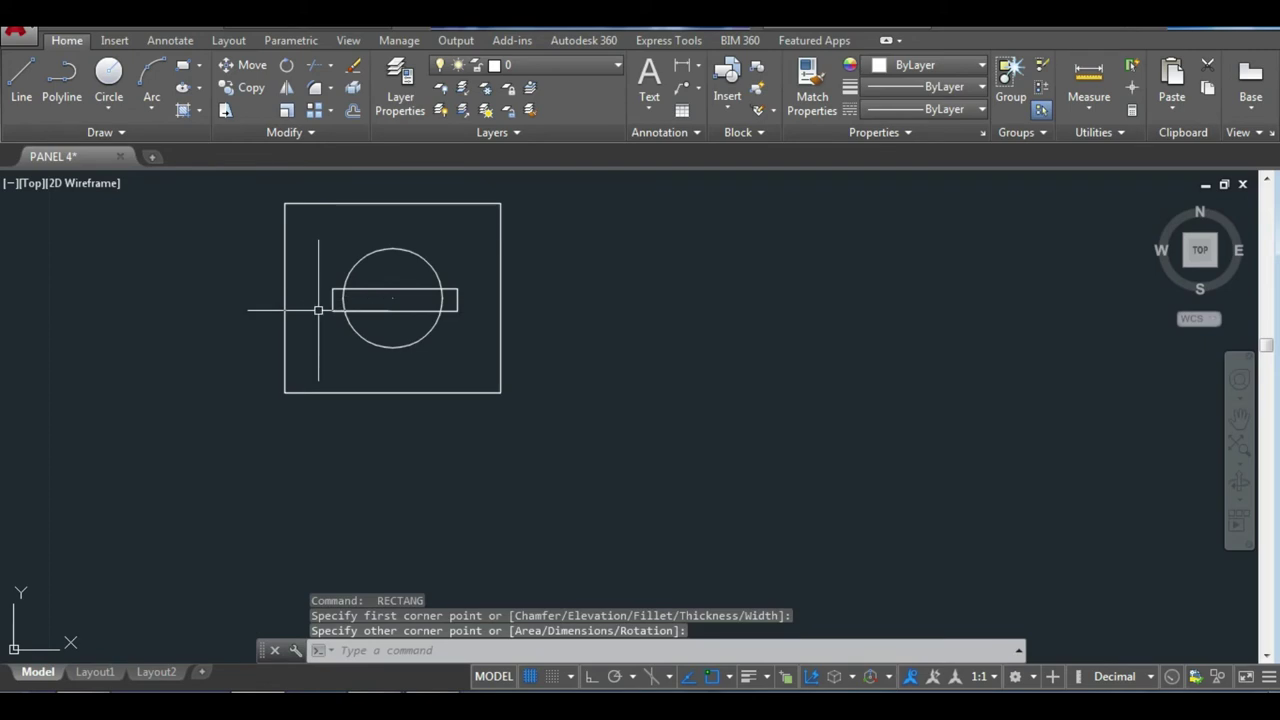
Trim the circle's arc inside the bar, then select the circle and bar together.
type("tr")
key("Return")
key("Return")
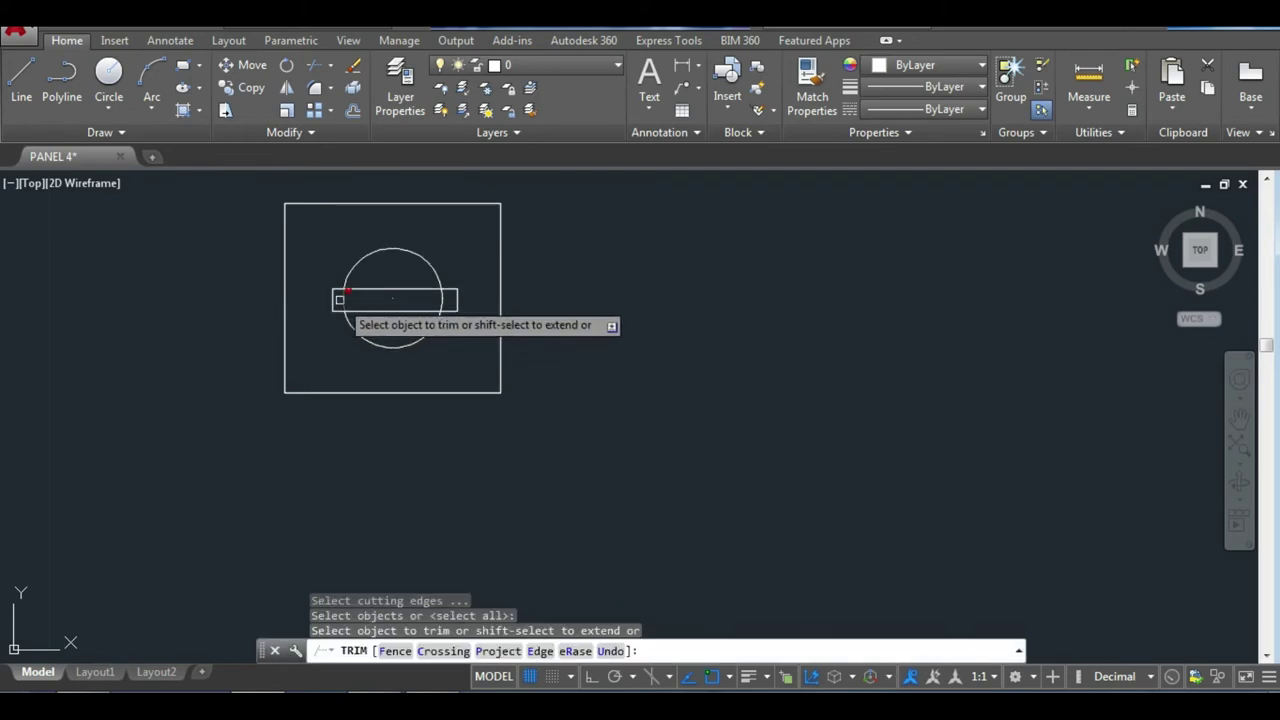
left_click(457, 300)
left_click(443, 300)
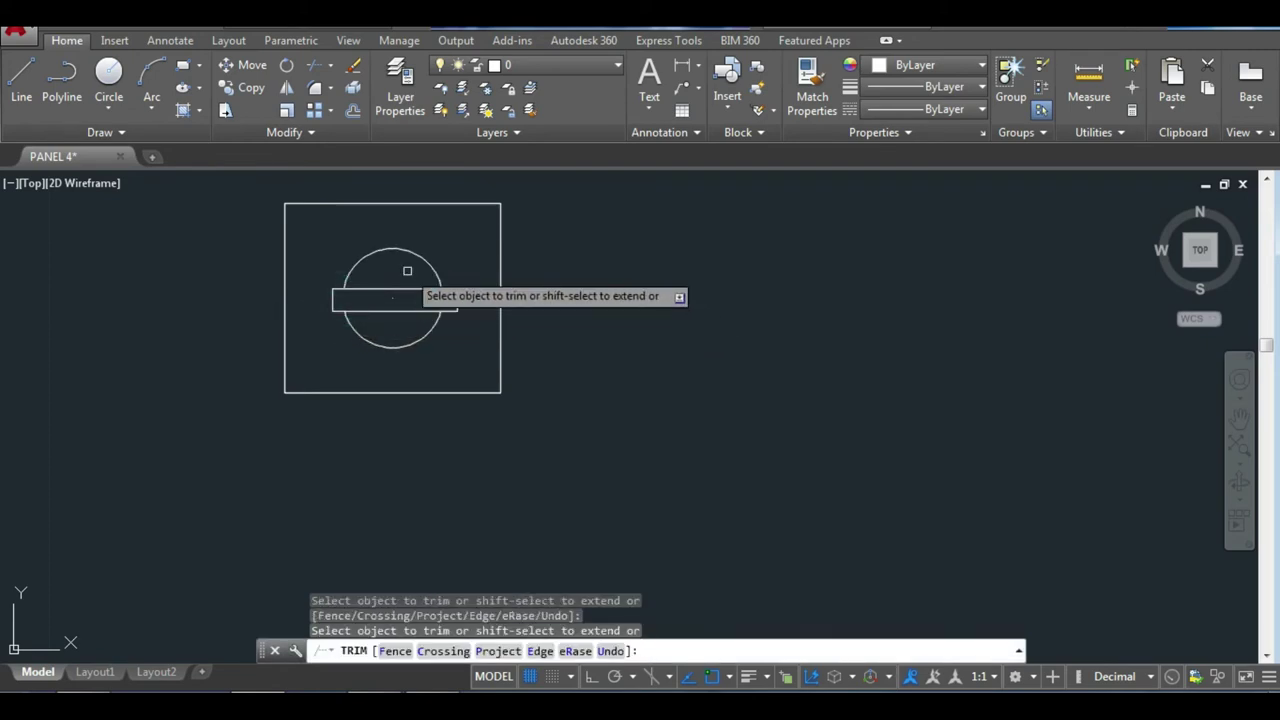
key("Escape")
left_click(474, 360)
left_click(325, 247)
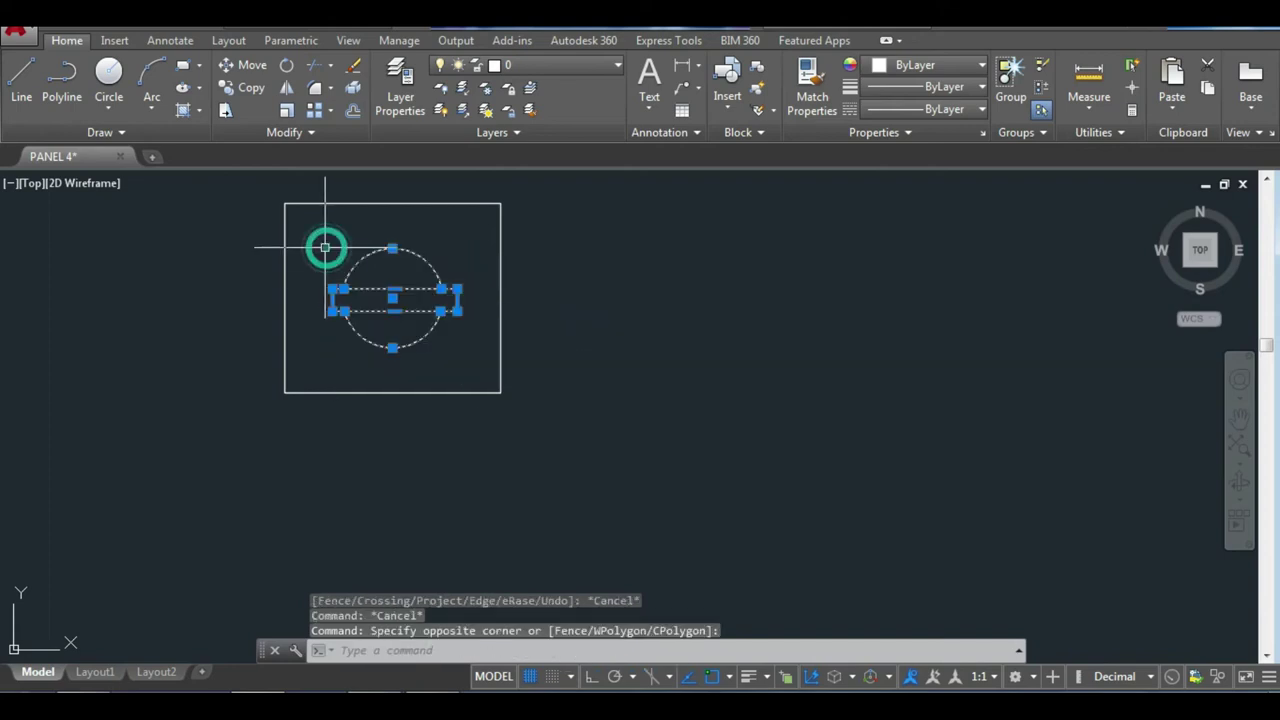
Rotate the switch circle and bar about 40 degrees around the circle centre.
type("Ro")
key("Return")
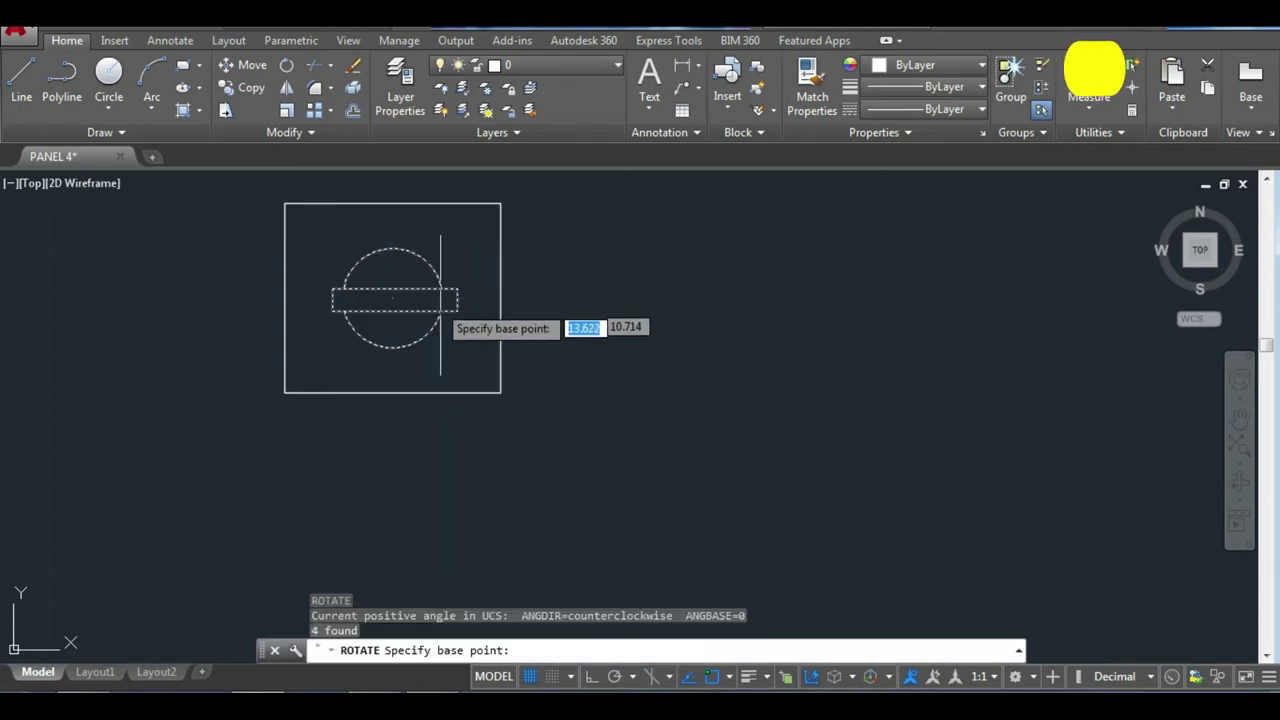
left_click(392, 297)
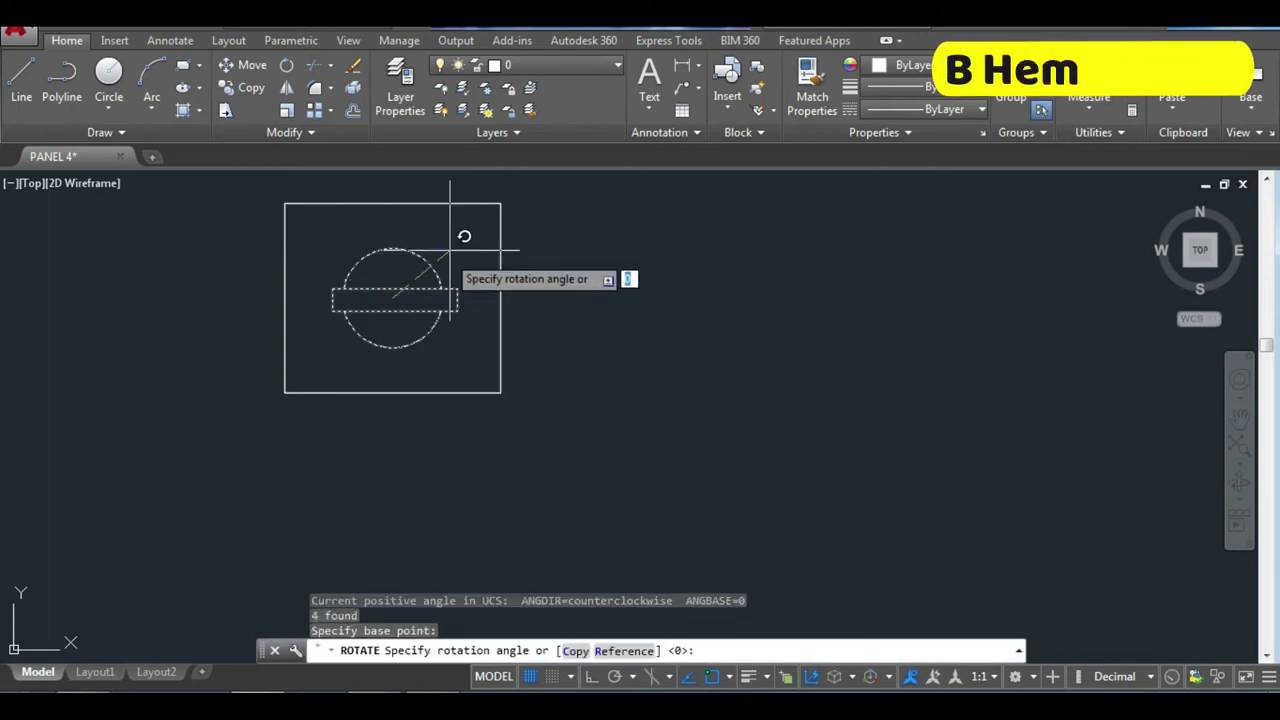
left_click(500, 203)
scroll(388, 320, "down", 2)
scroll(360, 322, "down", 5)
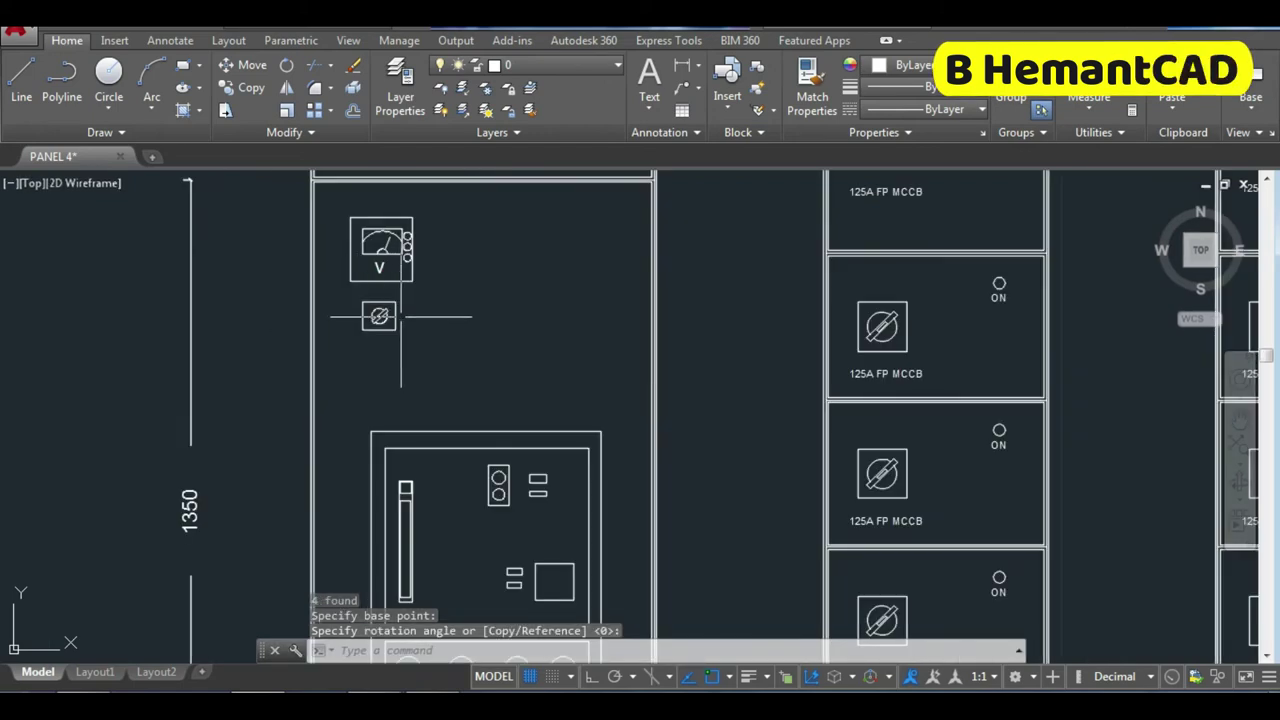
scroll(375, 295, "up", 2)
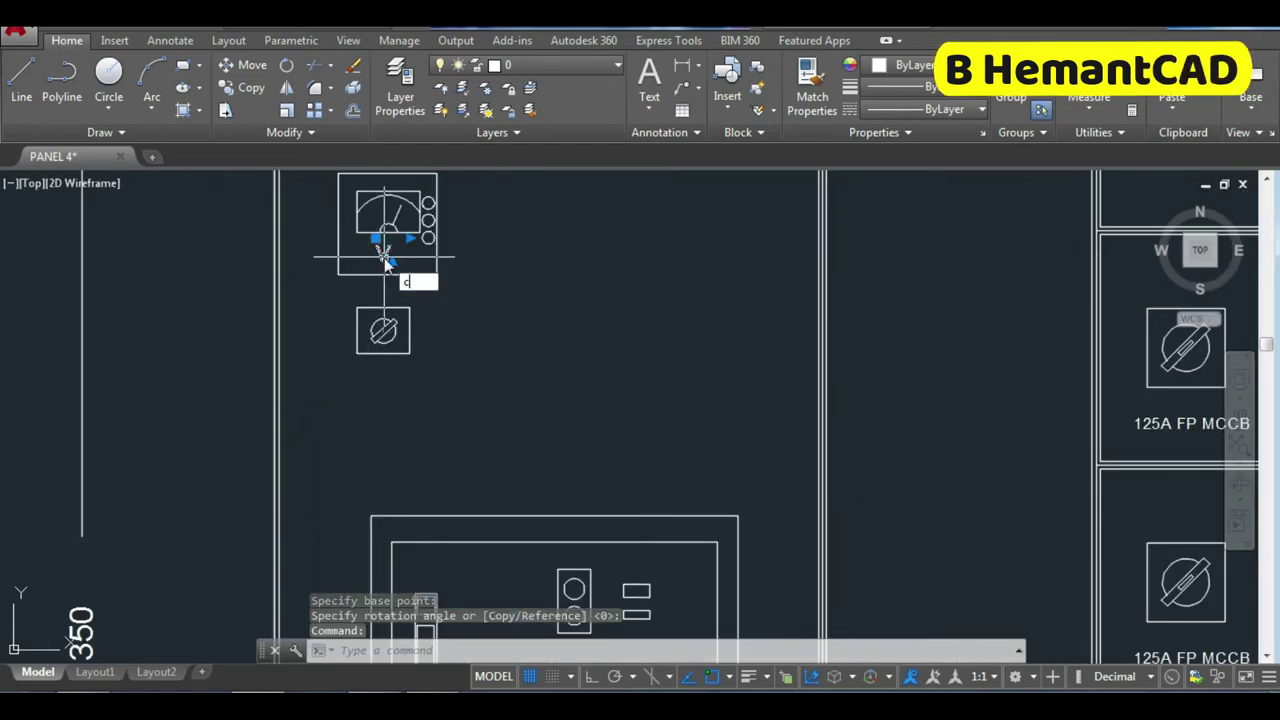
Copy the V label beneath the switch and edit it to read VSS.
type("o")
key("Return")
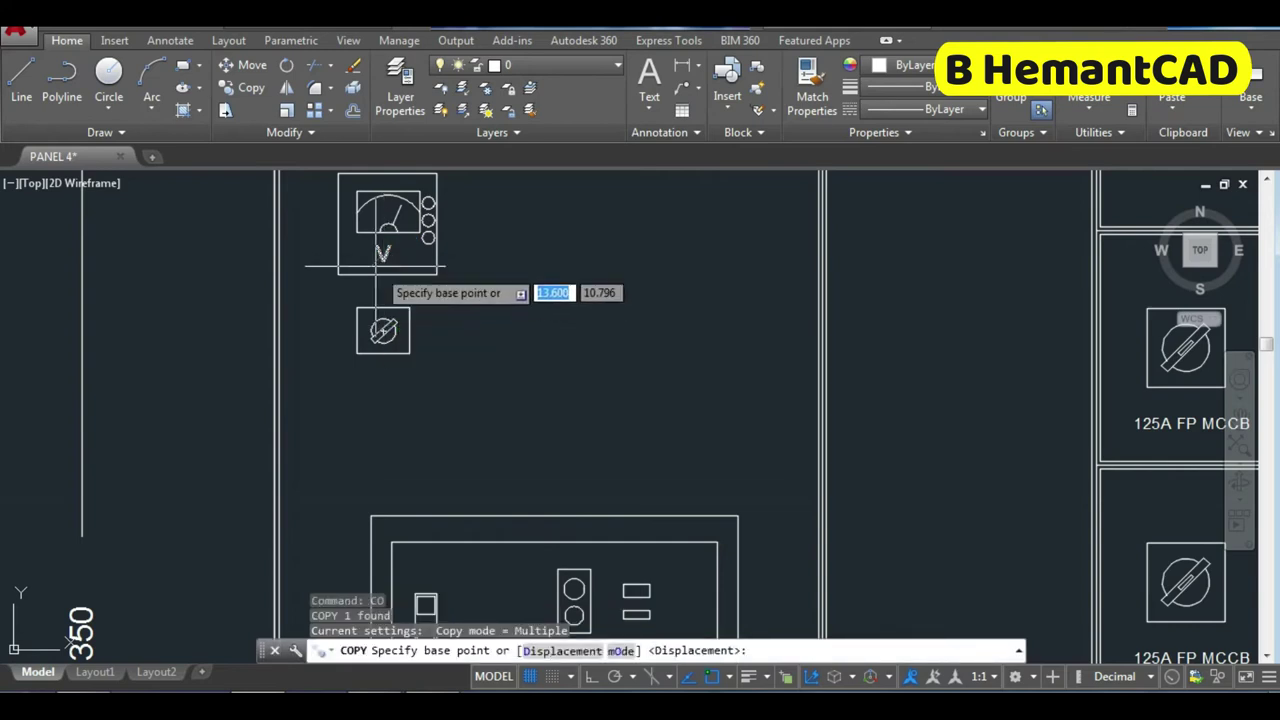
left_click(381, 255)
left_click(377, 392)
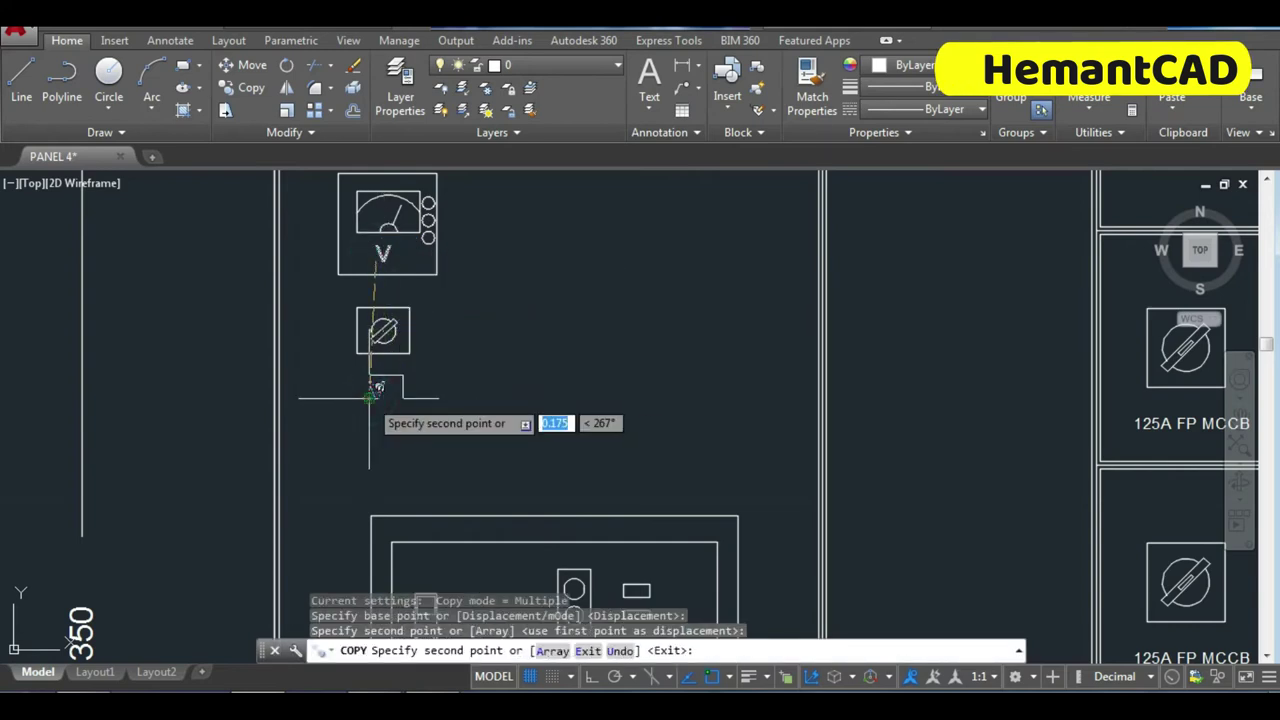
key("Escape")
double_click(379, 390)
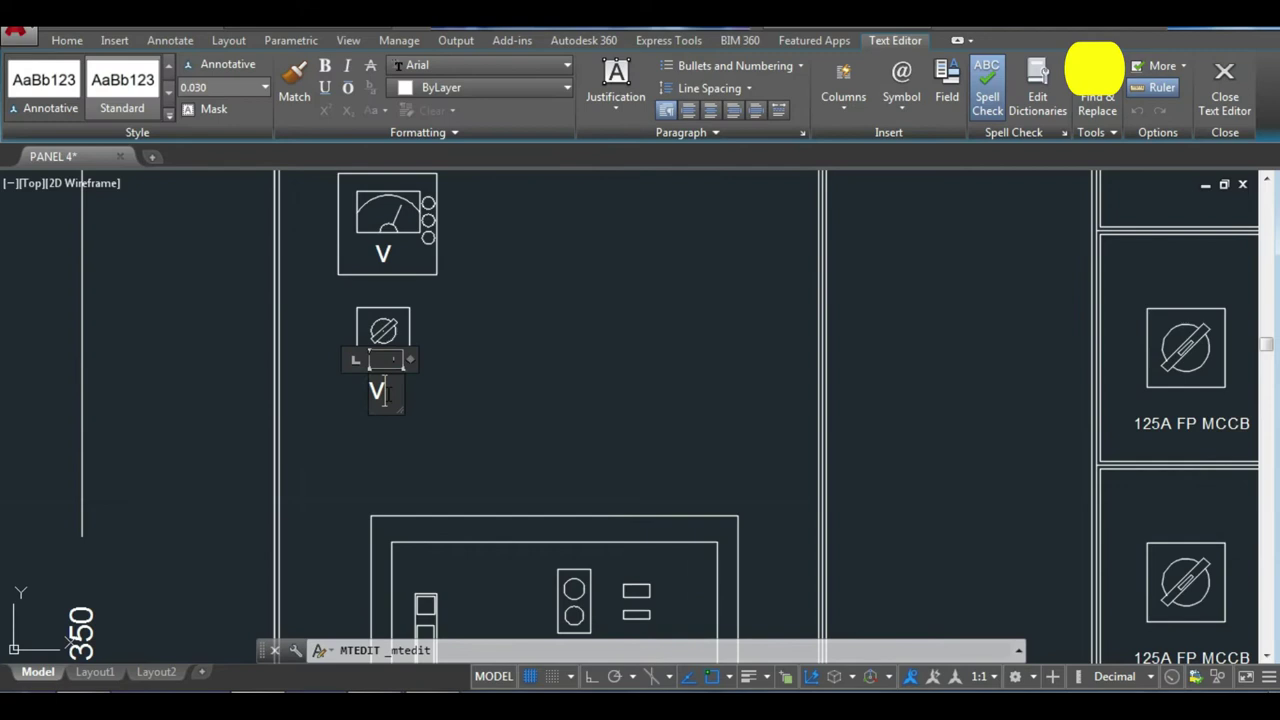
type("S")
left_click(446, 400)
left_click(395, 392)
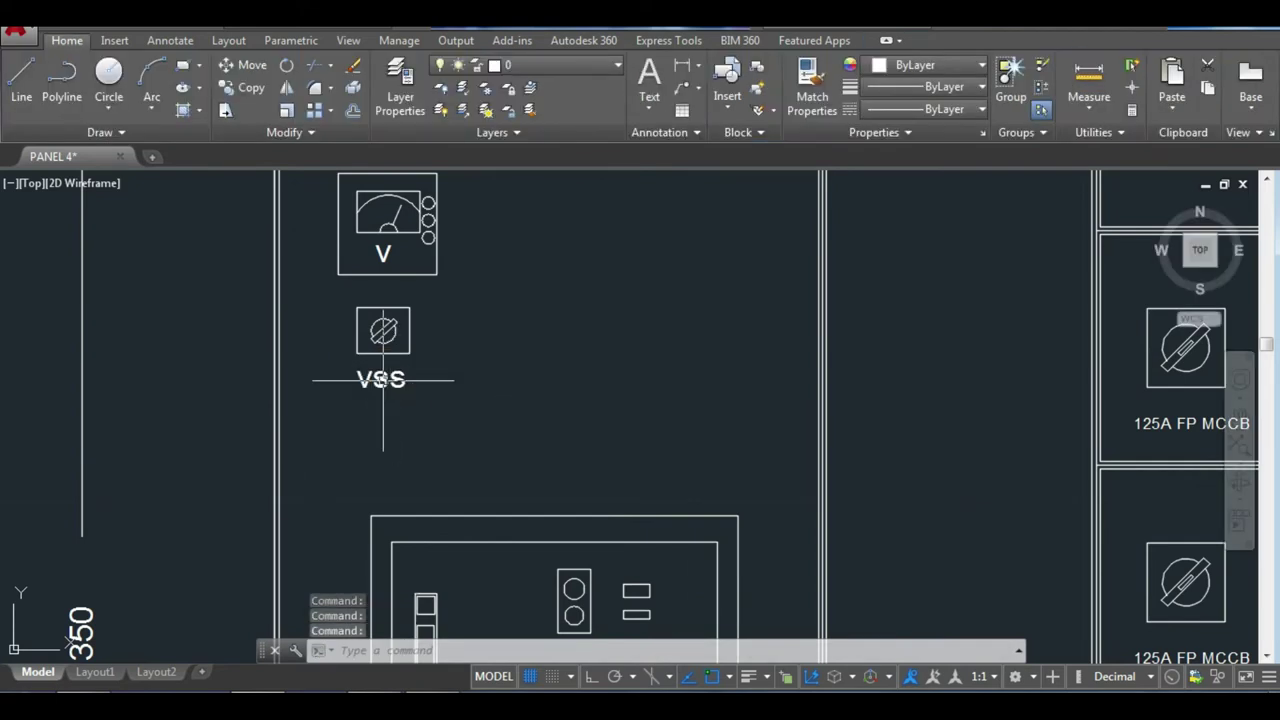
scroll(503, 367, "down", 3)
scroll(508, 340, "down", 2)
middle_click_drag(528, 286, 323, 293)
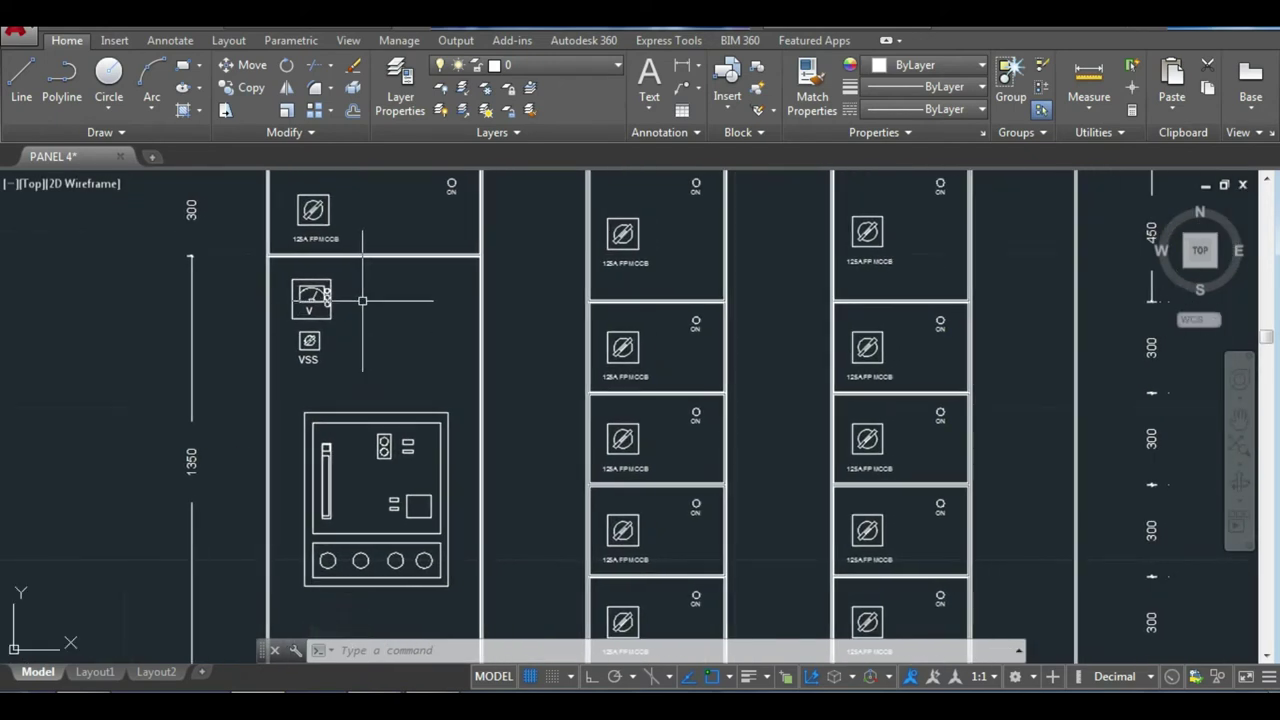
Draw a small lamp circle with radius .1 above the voltmeter.
type("c")
key("Return")
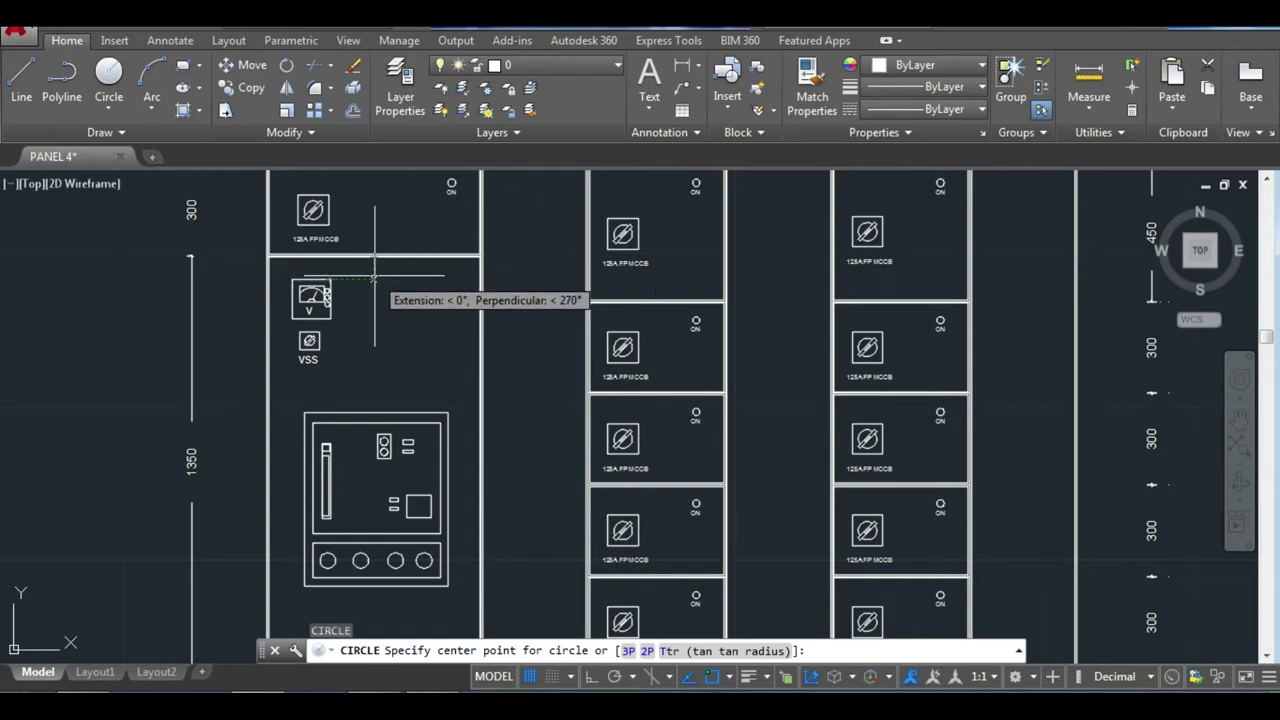
left_click(373, 279)
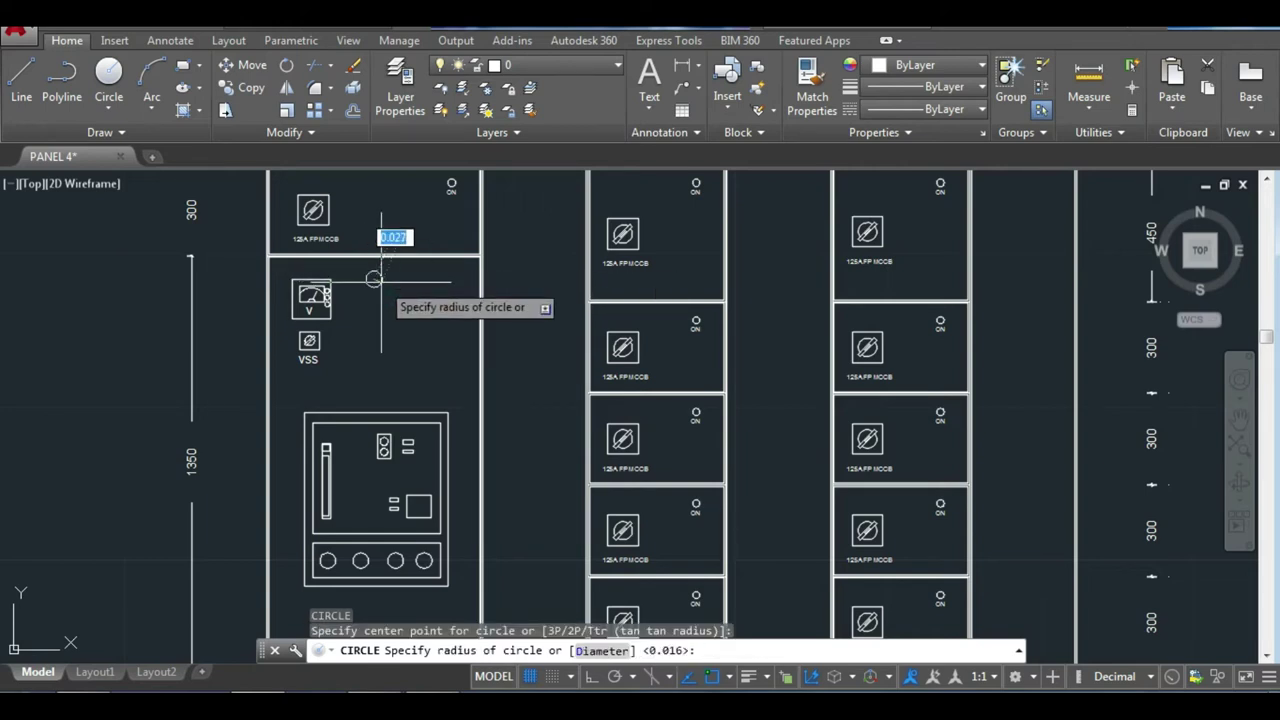
type(".1")
key("Return")
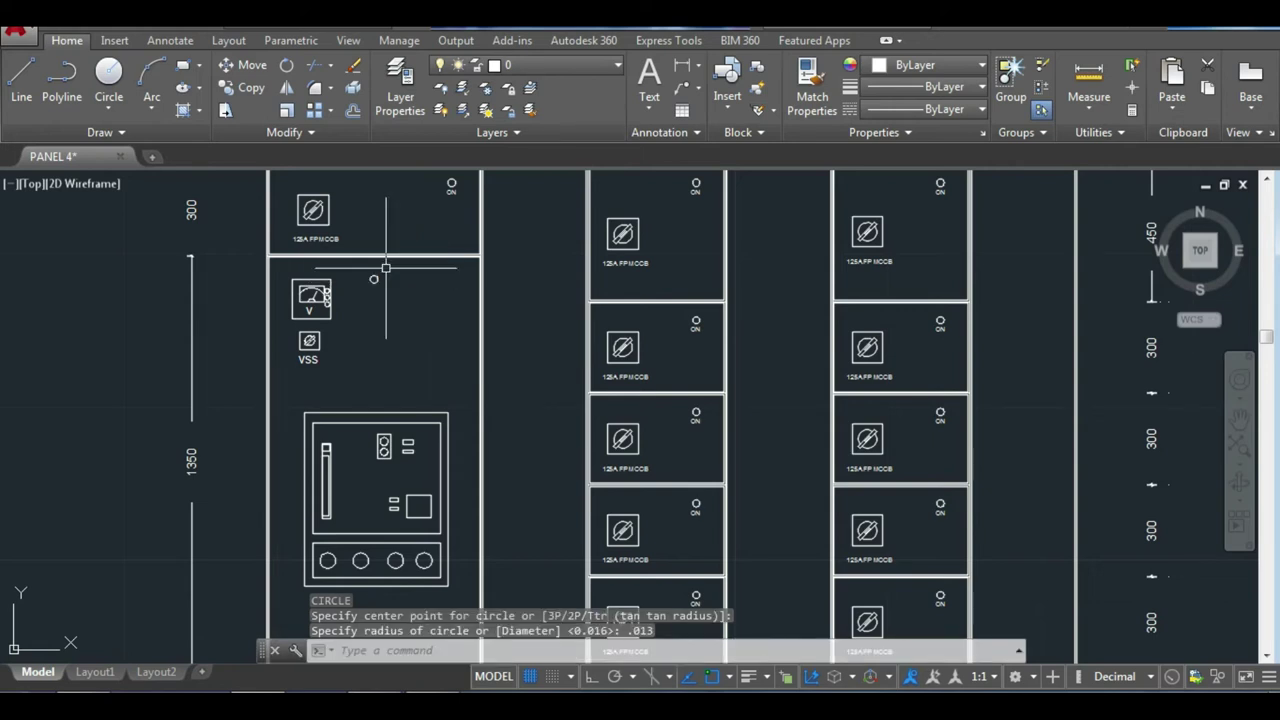
scroll(386, 268, "up", 5)
scroll(371, 280, "down", 1)
scroll(363, 354, "down", 2)
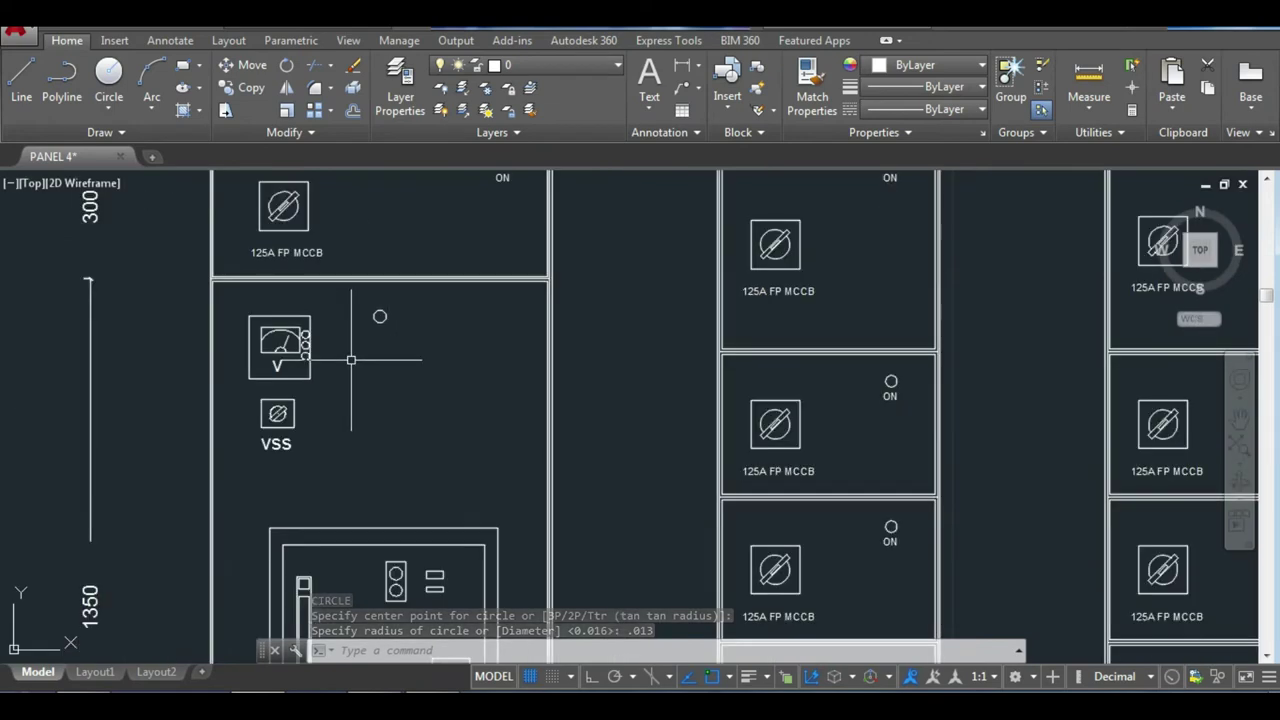
scroll(351, 359, "up", 2)
Copy the lamp circle horizontally to its left with Ortho on.
left_click(390, 296)
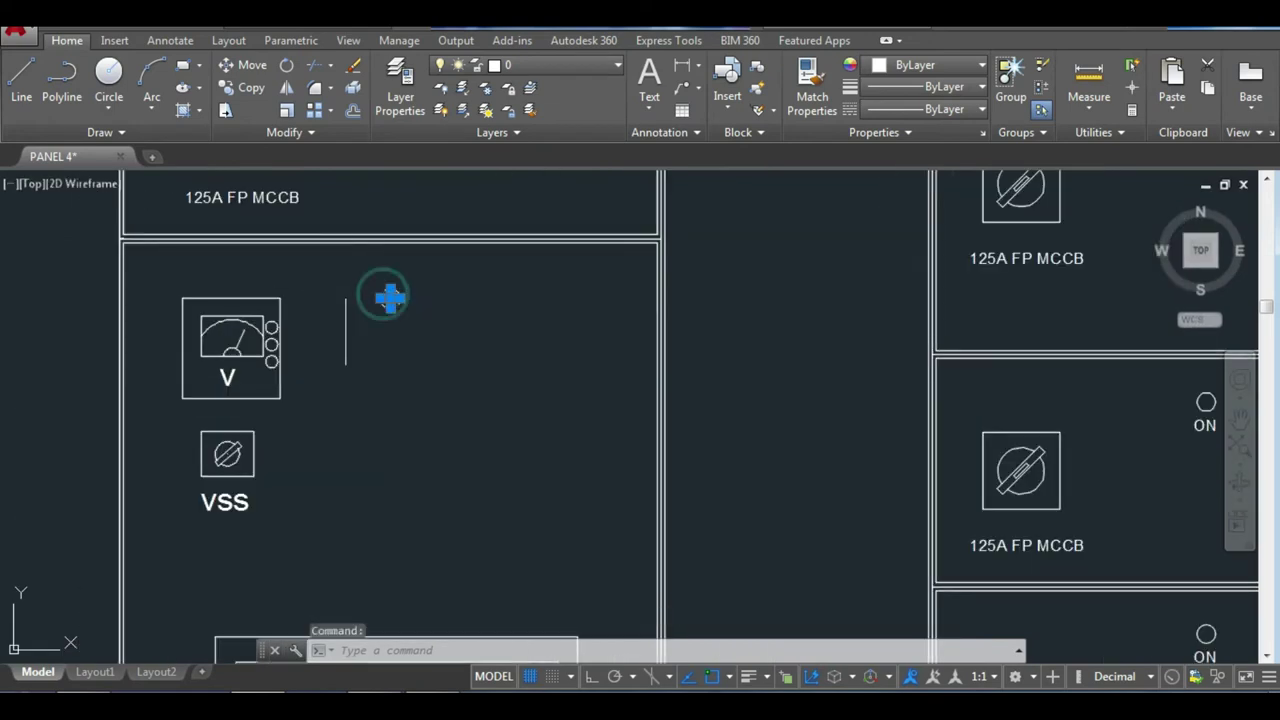
type("co")
key("Return")
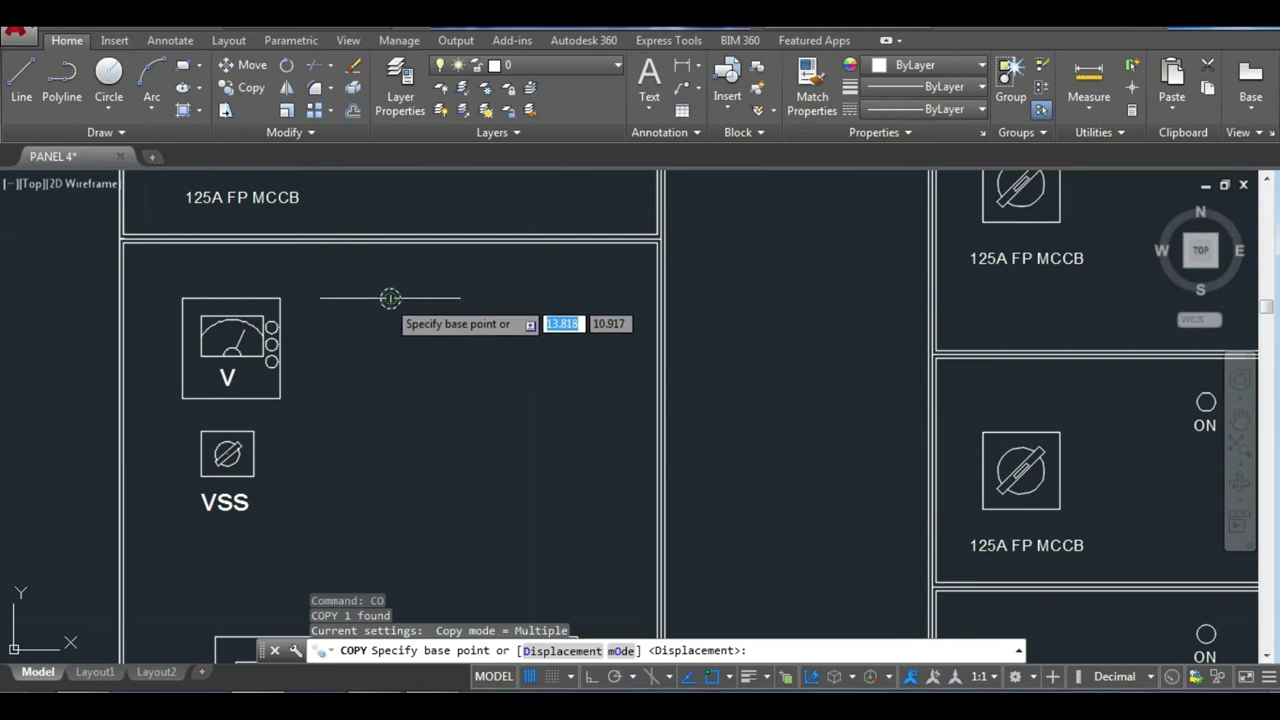
left_click(390, 297)
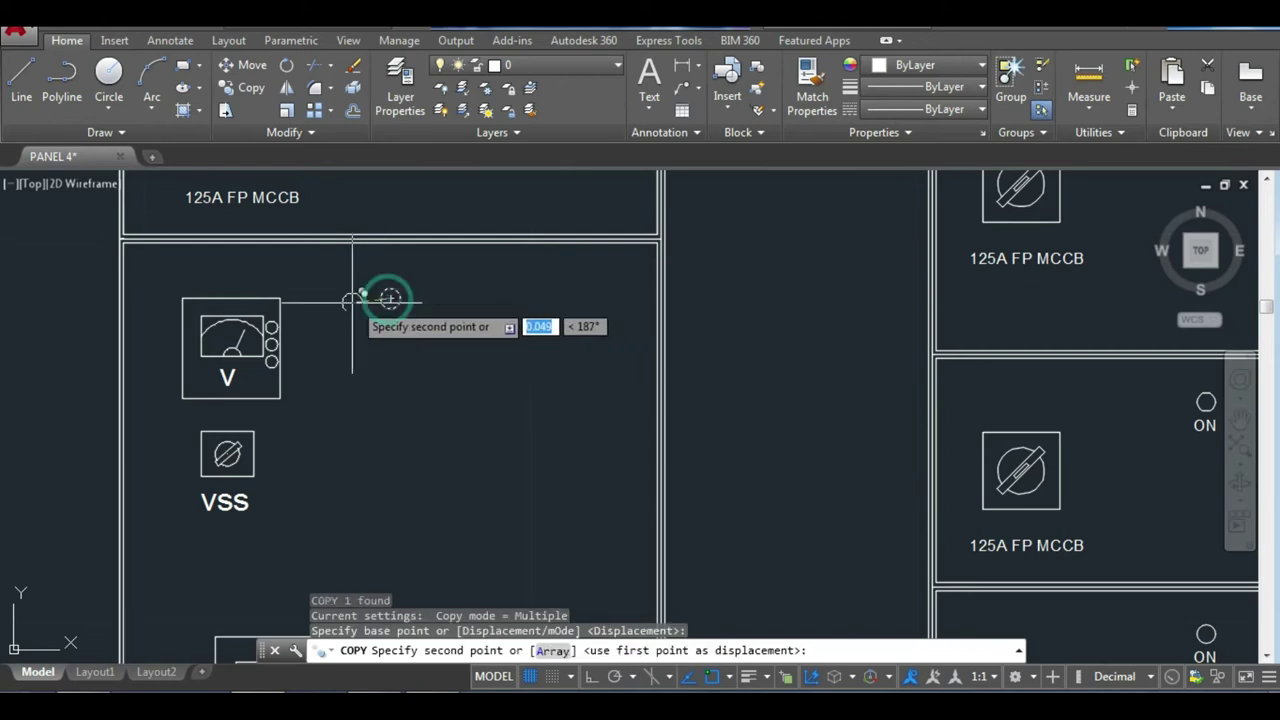
left_click(591, 676)
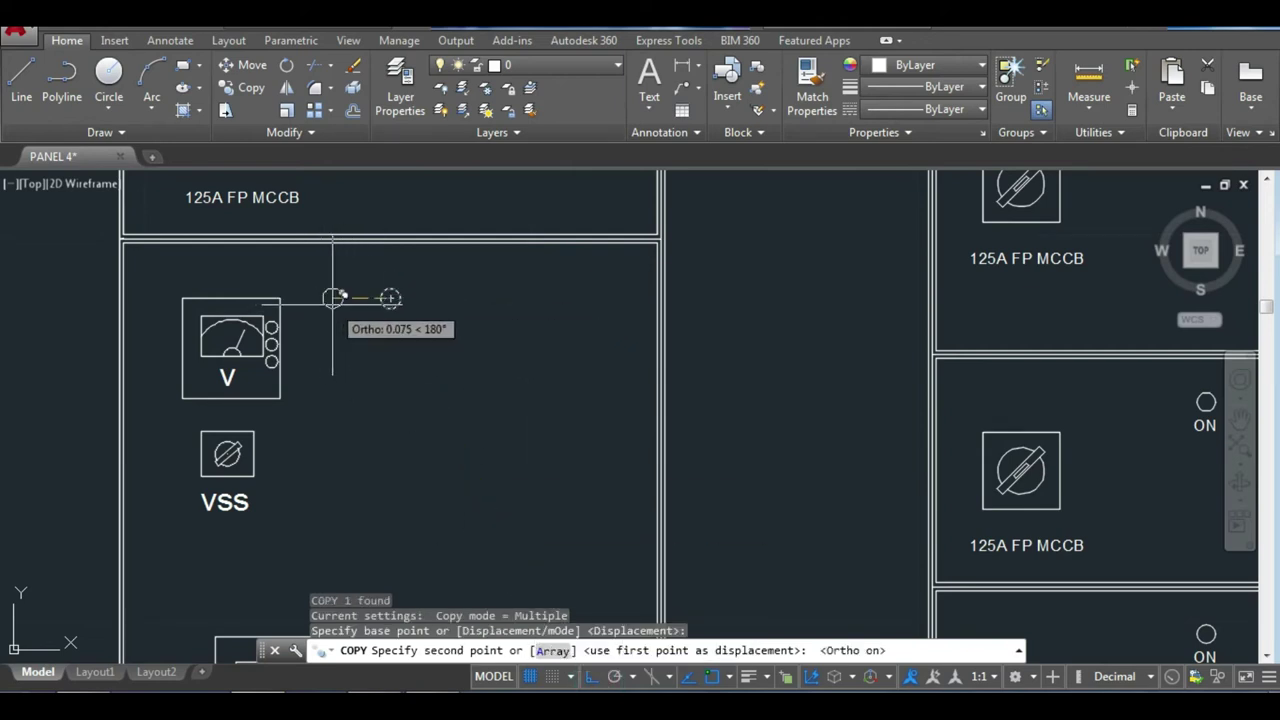
left_click(333, 298)
key("Escape")
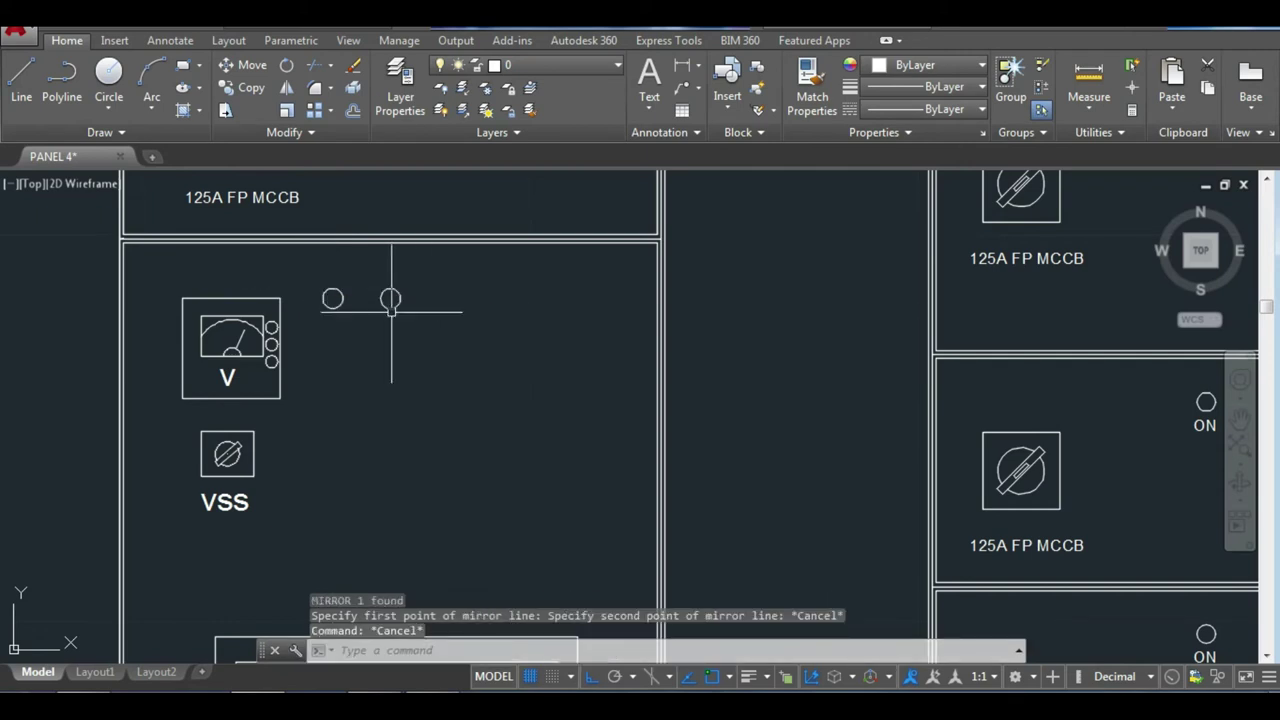
Mirror the left circle about a vertical axis through the original, keeping the source, for three lamps.
left_click(342, 298)
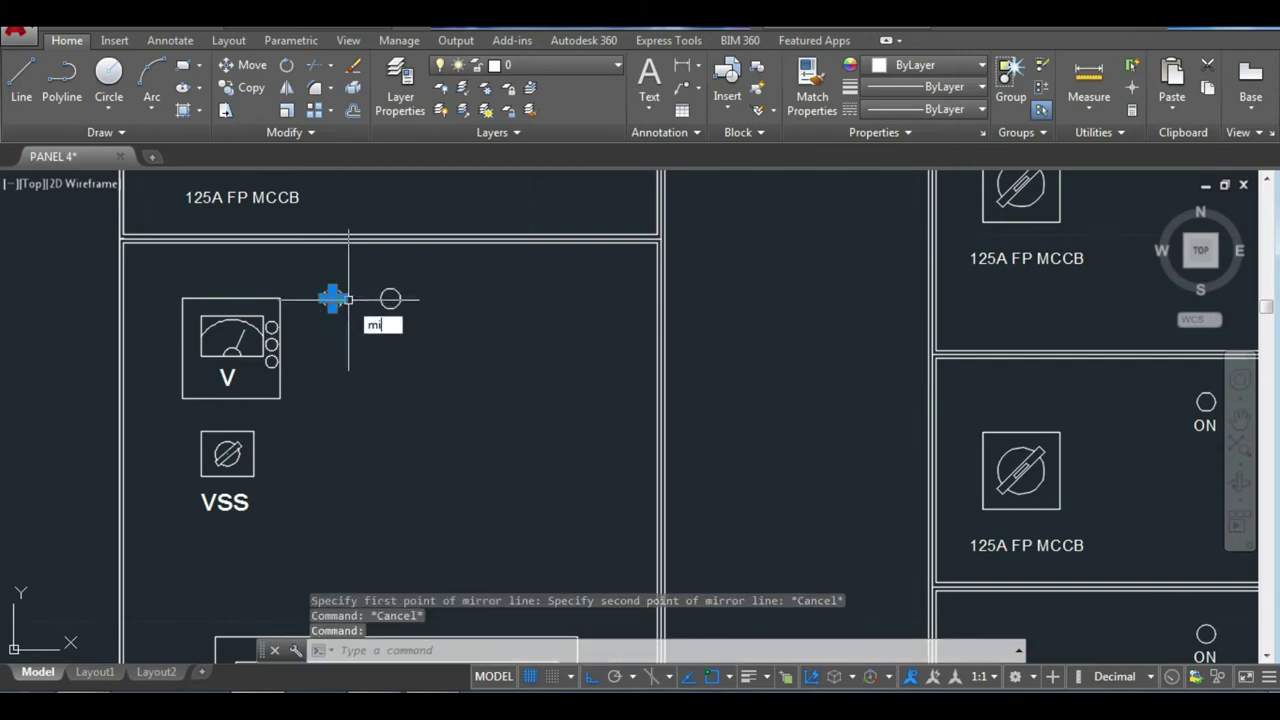
key("Return")
left_click(390, 244)
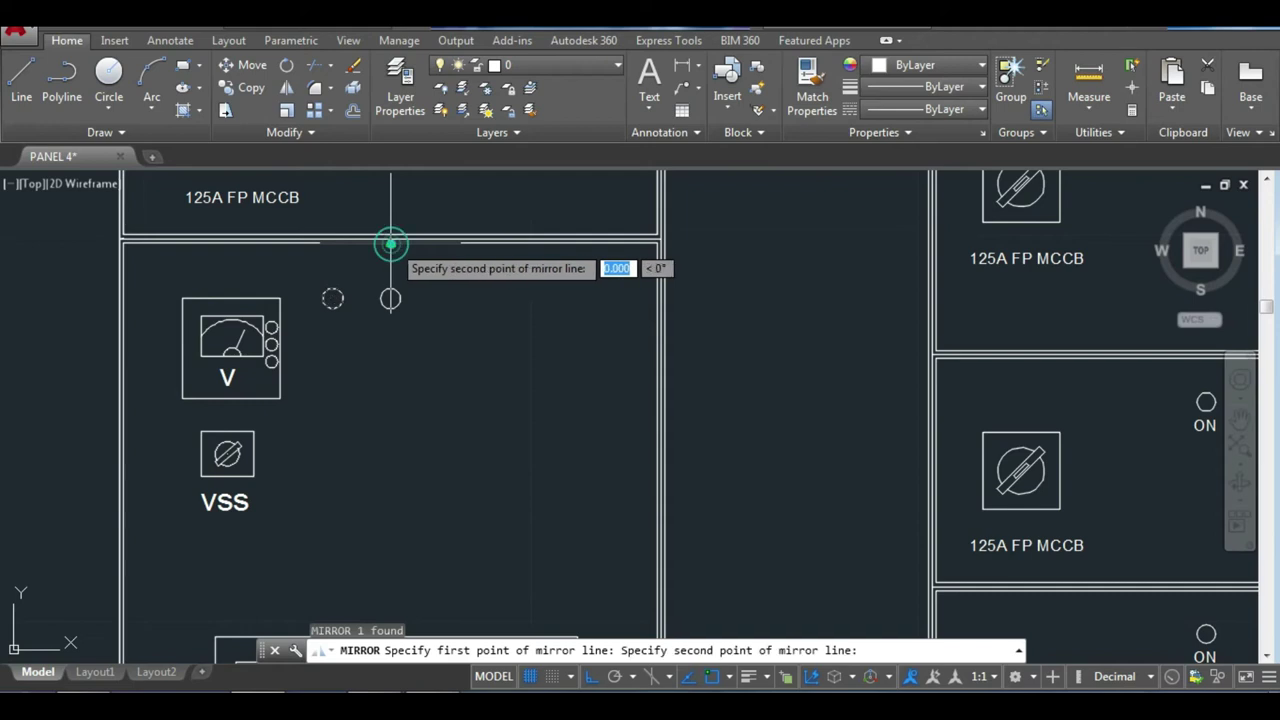
left_click(390, 366)
scroll(340, 351, "down", 2)
scroll(339, 346, "up", 2)
key("Return")
Copy the V label under the left lamp and change it to R.
type("co")
key("Return")
left_click(220, 388)
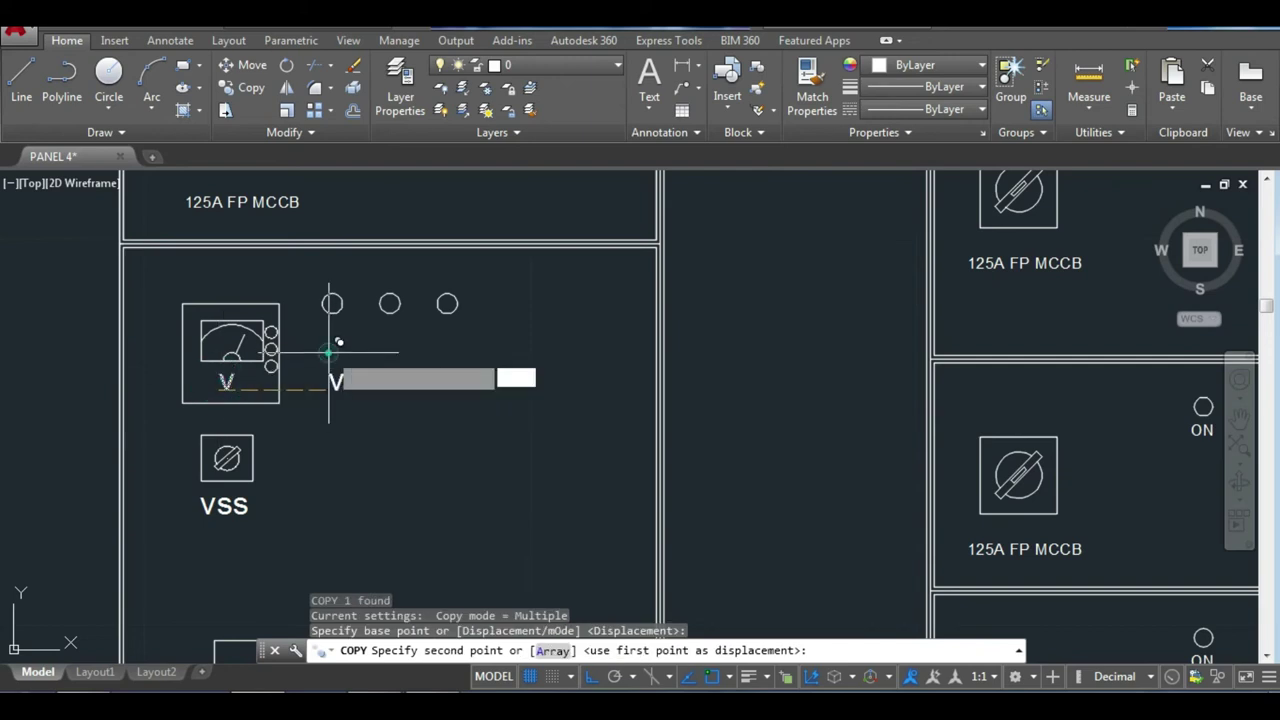
left_click(343, 371)
key("Escape")
key("Escape")
left_click(336, 380)
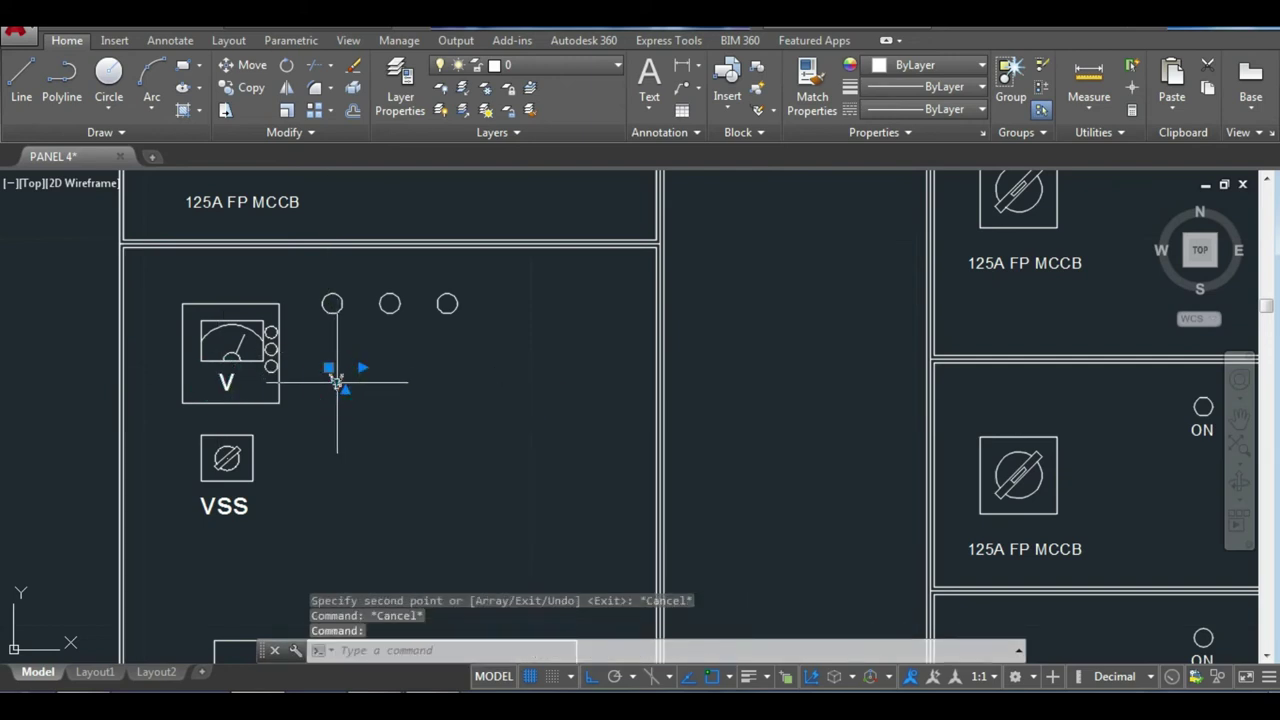
left_click(592, 677)
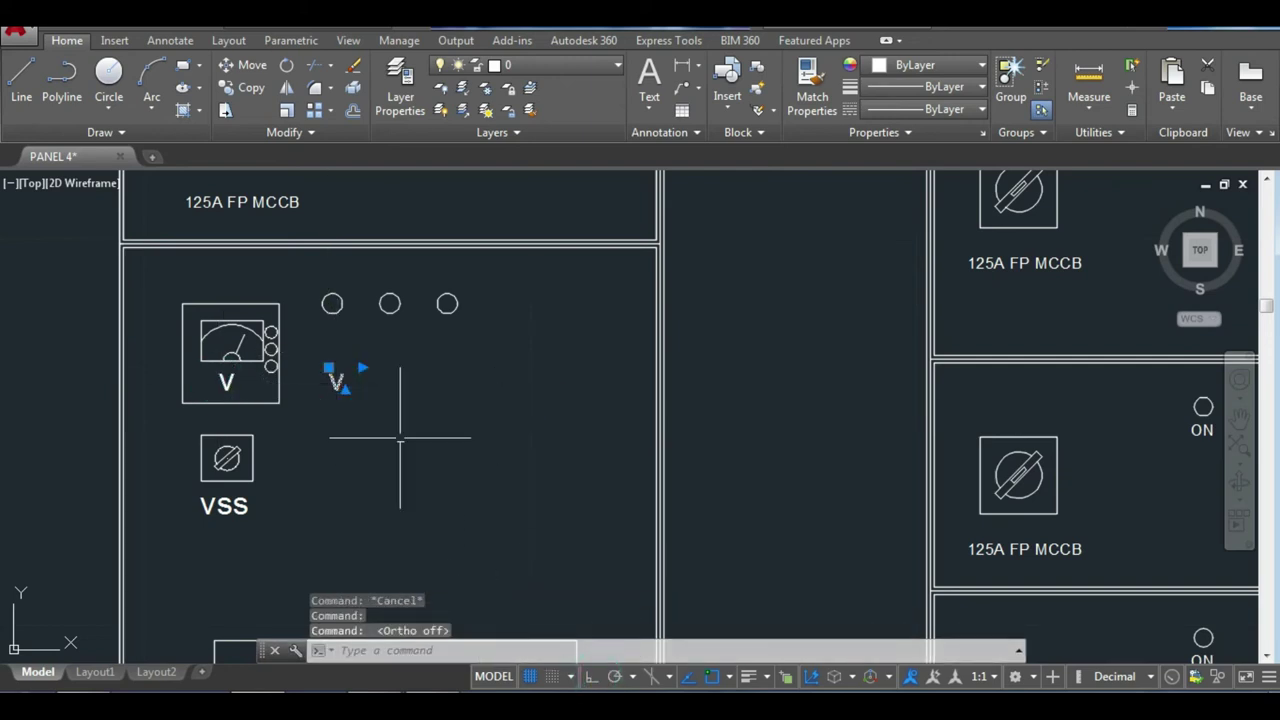
mouse_move(337, 382)
left_mouse_down()
mouse_move(337, 347)
mouse_move(324, 347)
left_mouse_up()
double_click(336, 350)
type("R")
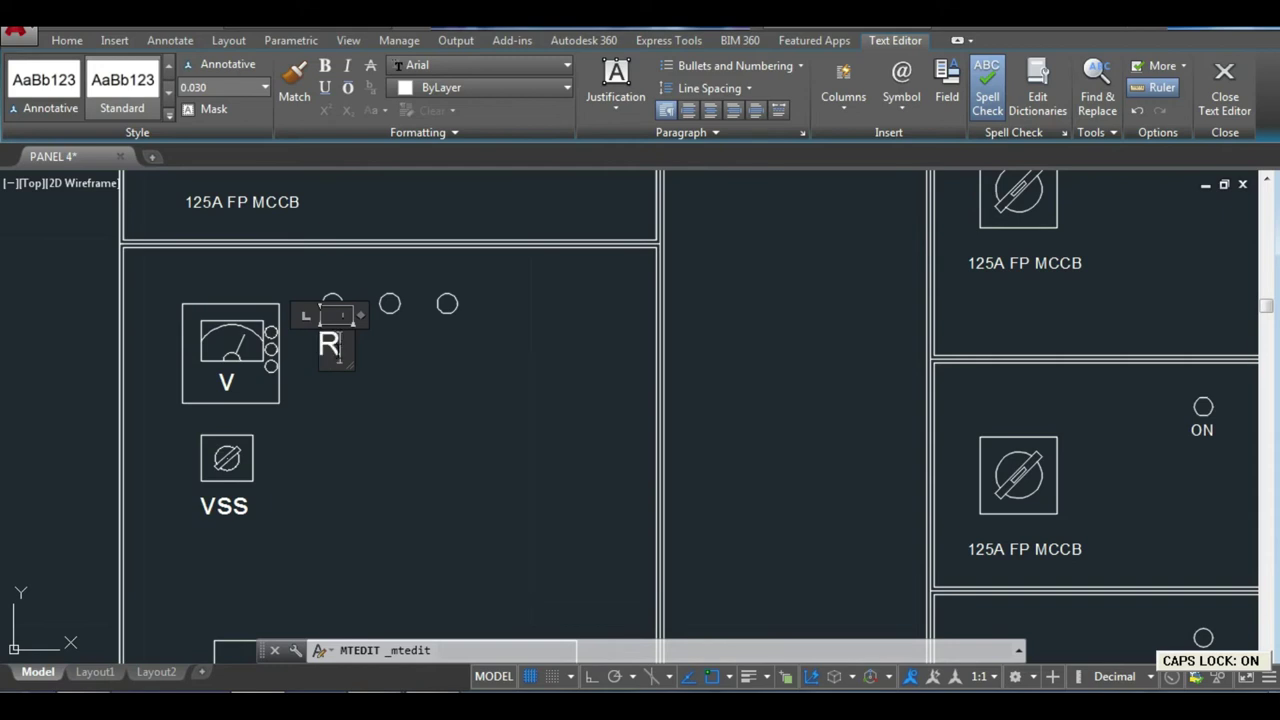
left_click(370, 360)
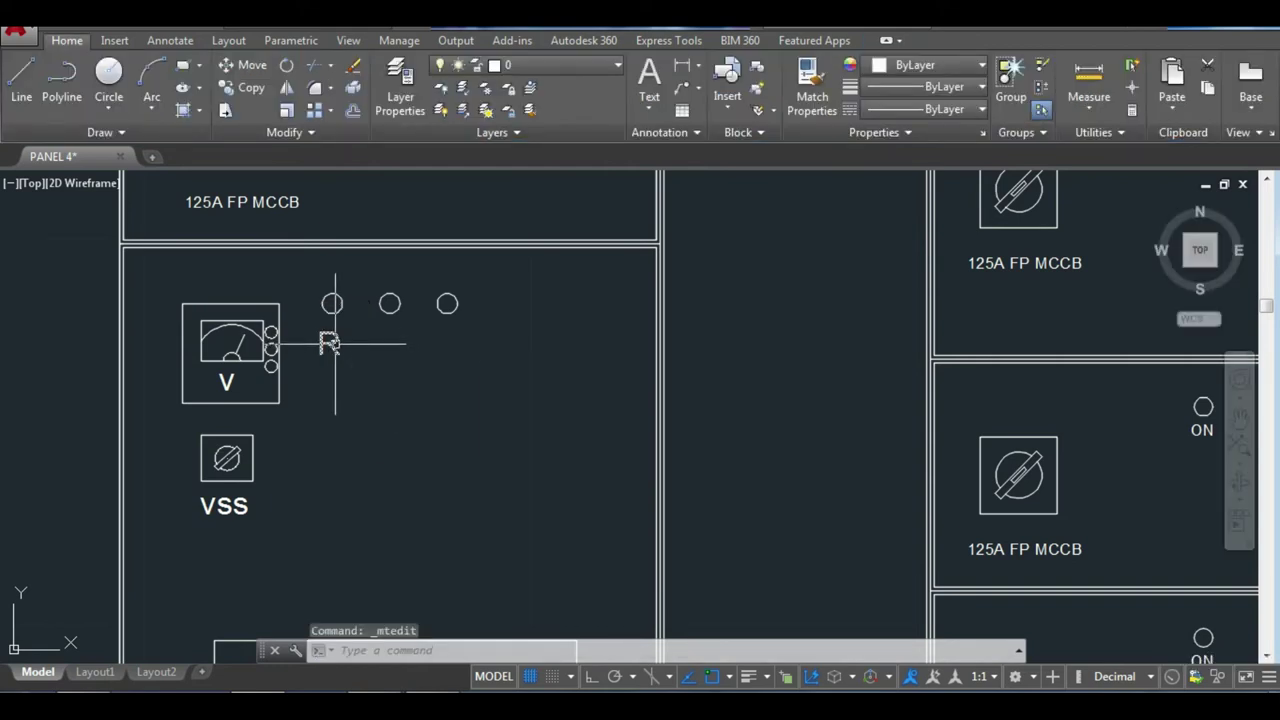
Copy the R label under the middle and right lamps.
left_click(330, 343)
type("co")
key("Return")
left_click(330, 343)
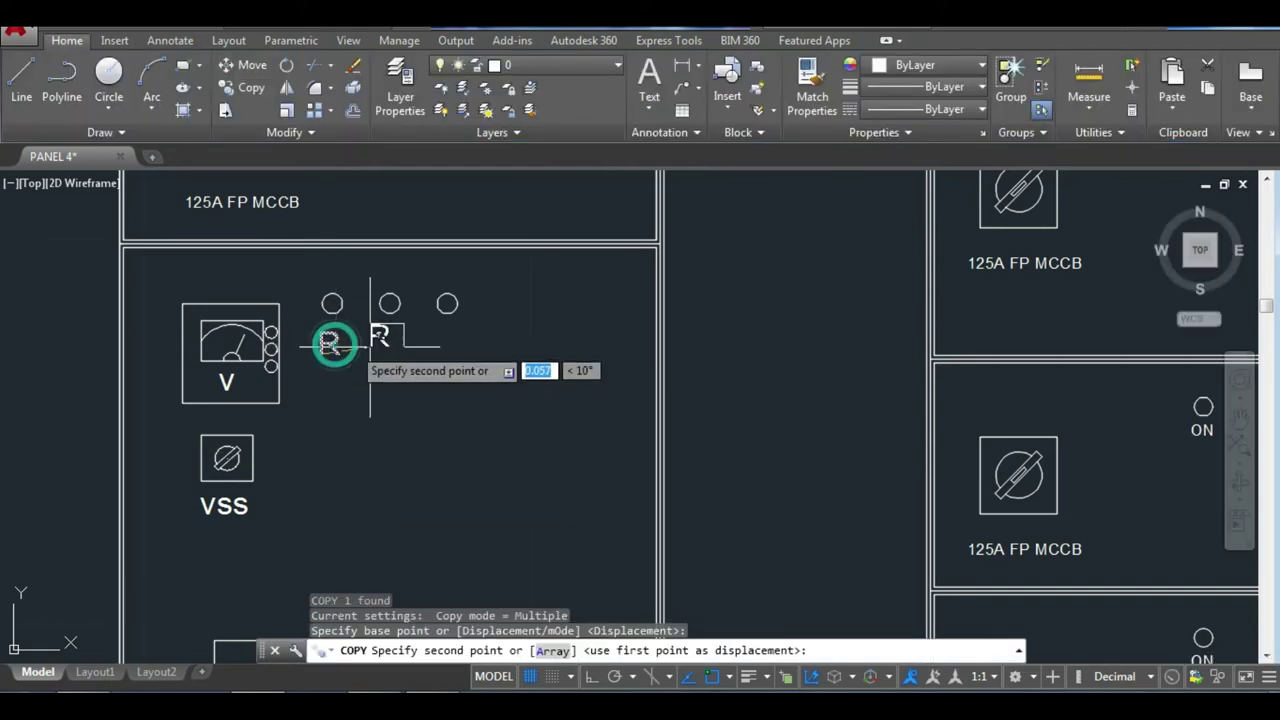
left_click(591, 676)
left_click(390, 395)
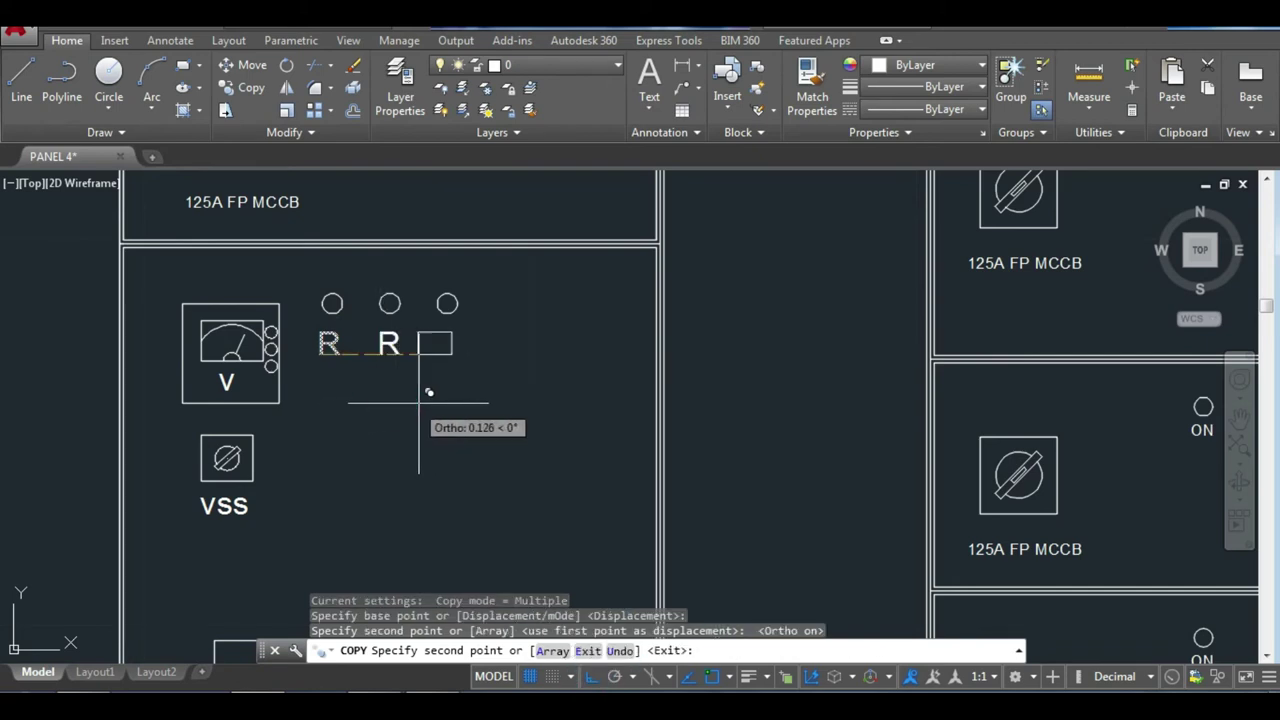
left_click(452, 400)
key("Escape")
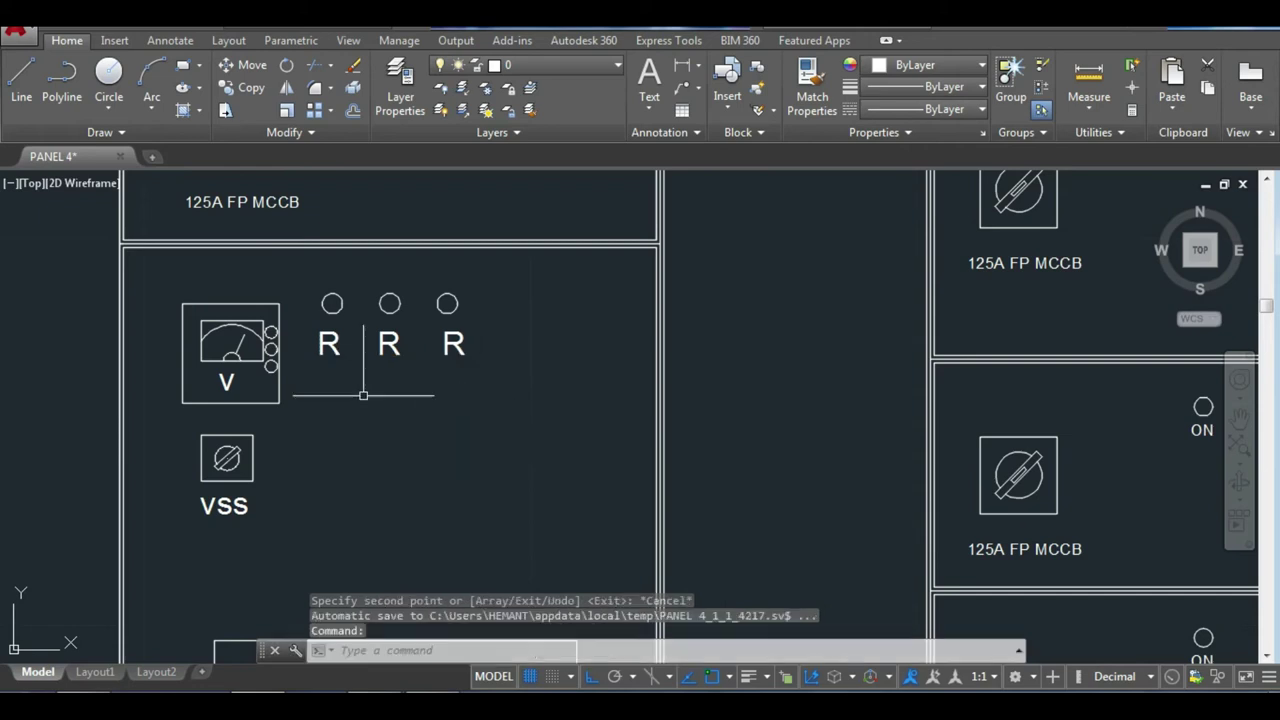
key("Escape")
Edit the middle and right labels to Y and B.
double_click(341, 349)
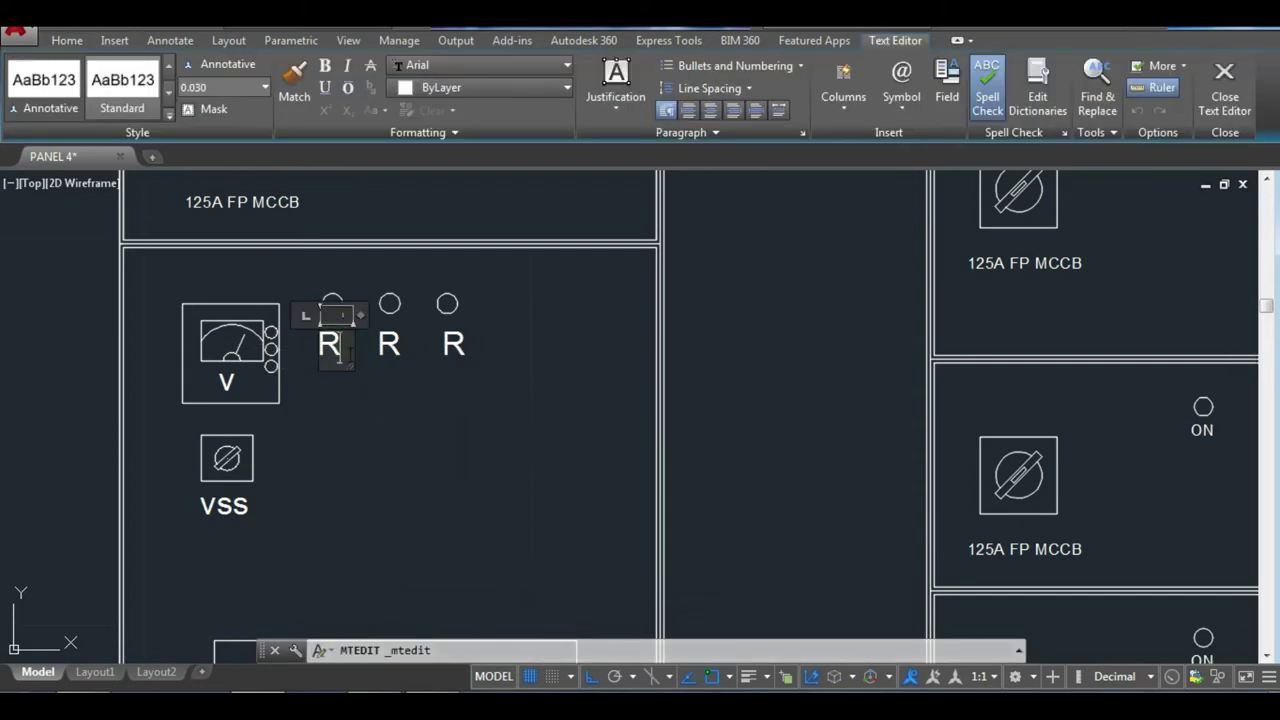
left_click(362, 375)
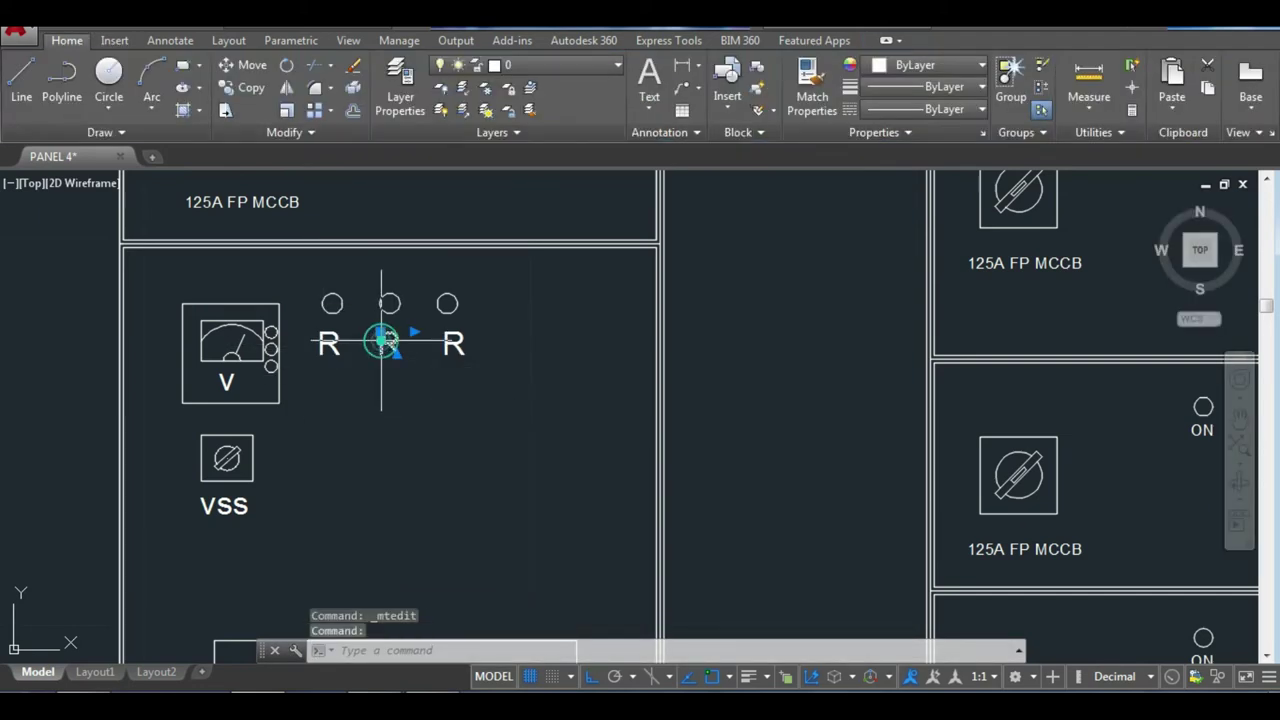
double_click(389, 345)
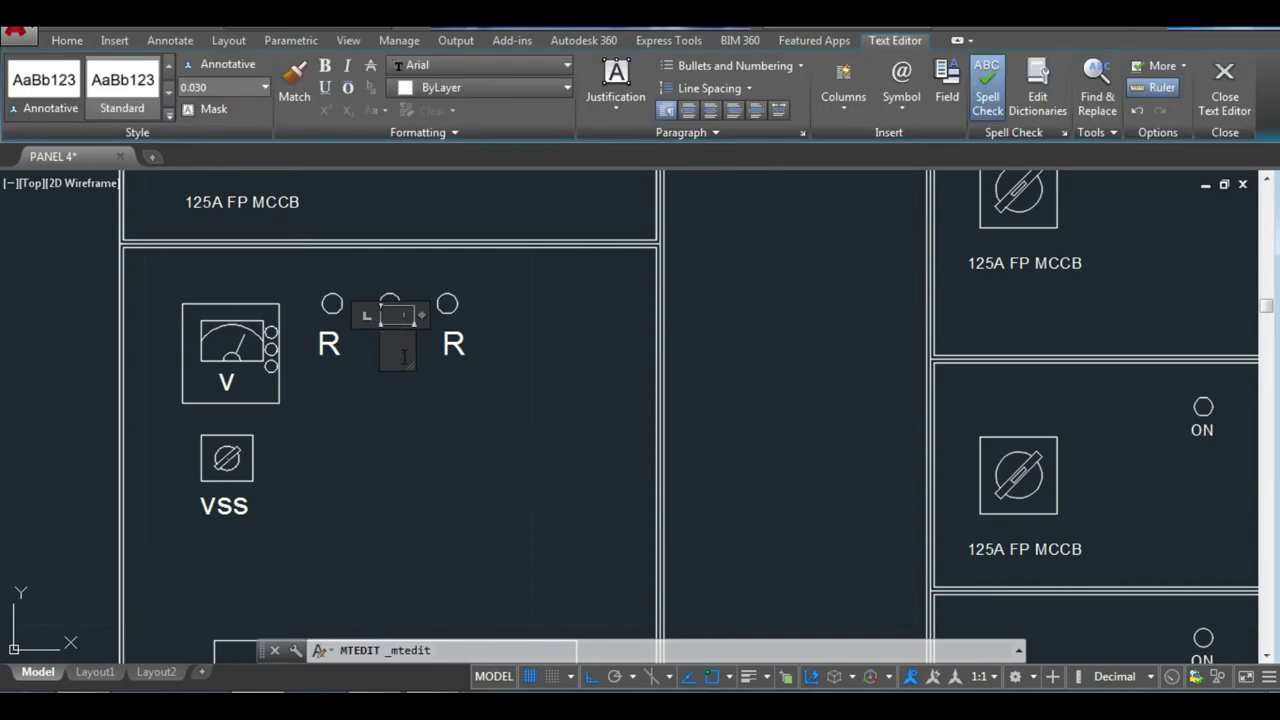
type("Y")
left_click(455, 368)
double_click(455, 348)
type("B")
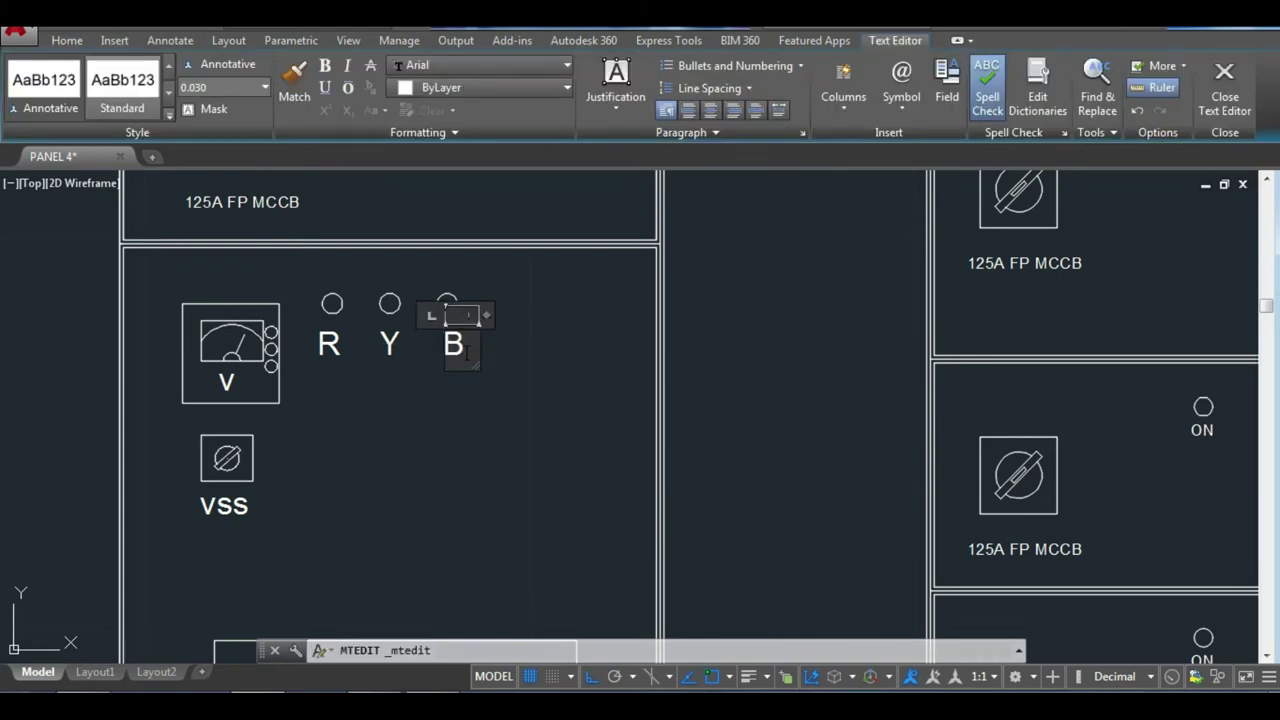
left_click(529, 410)
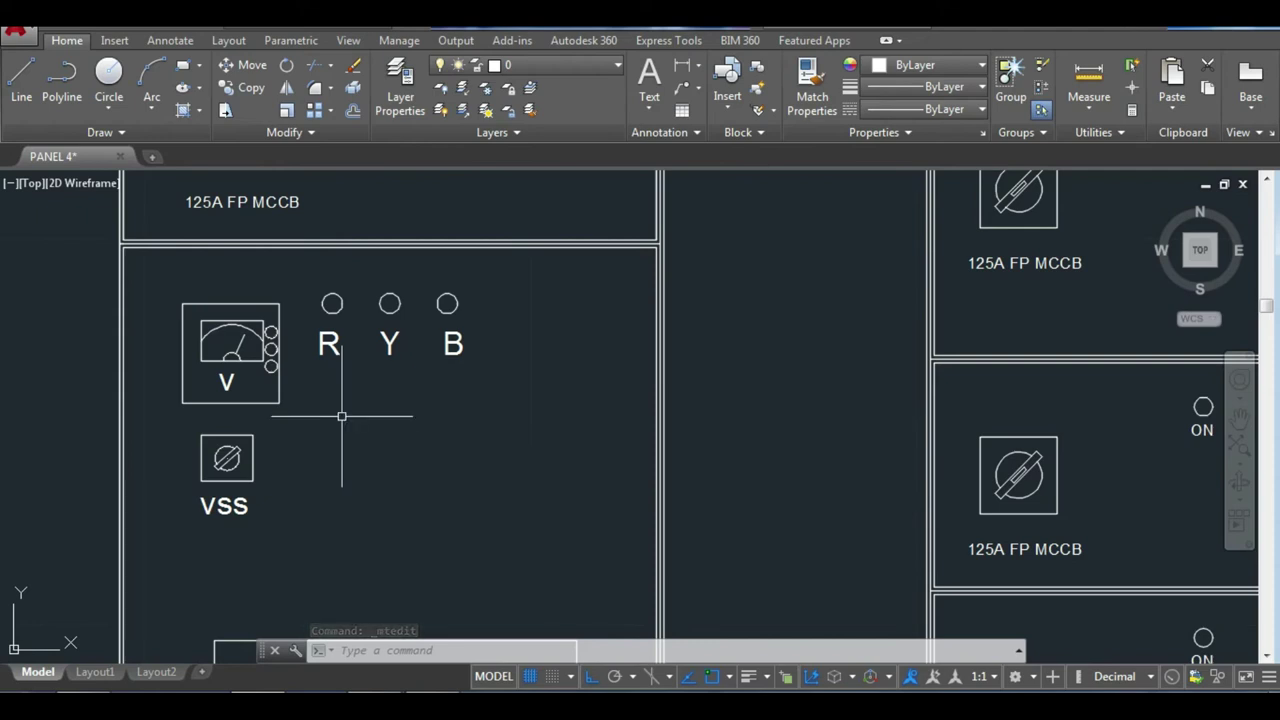
type("c")
key("Return")
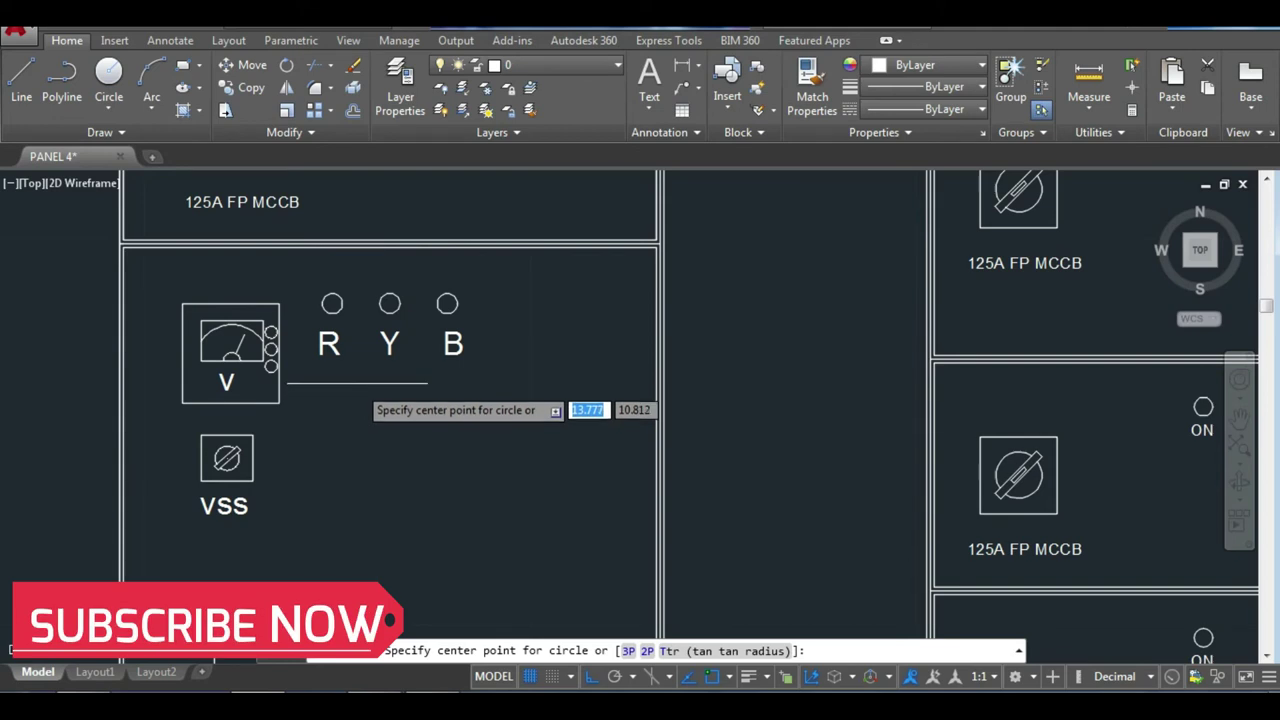
Draw a 0.012-radius lamp circle below the R and Y labels and copy it to the right.
left_click(357, 383)
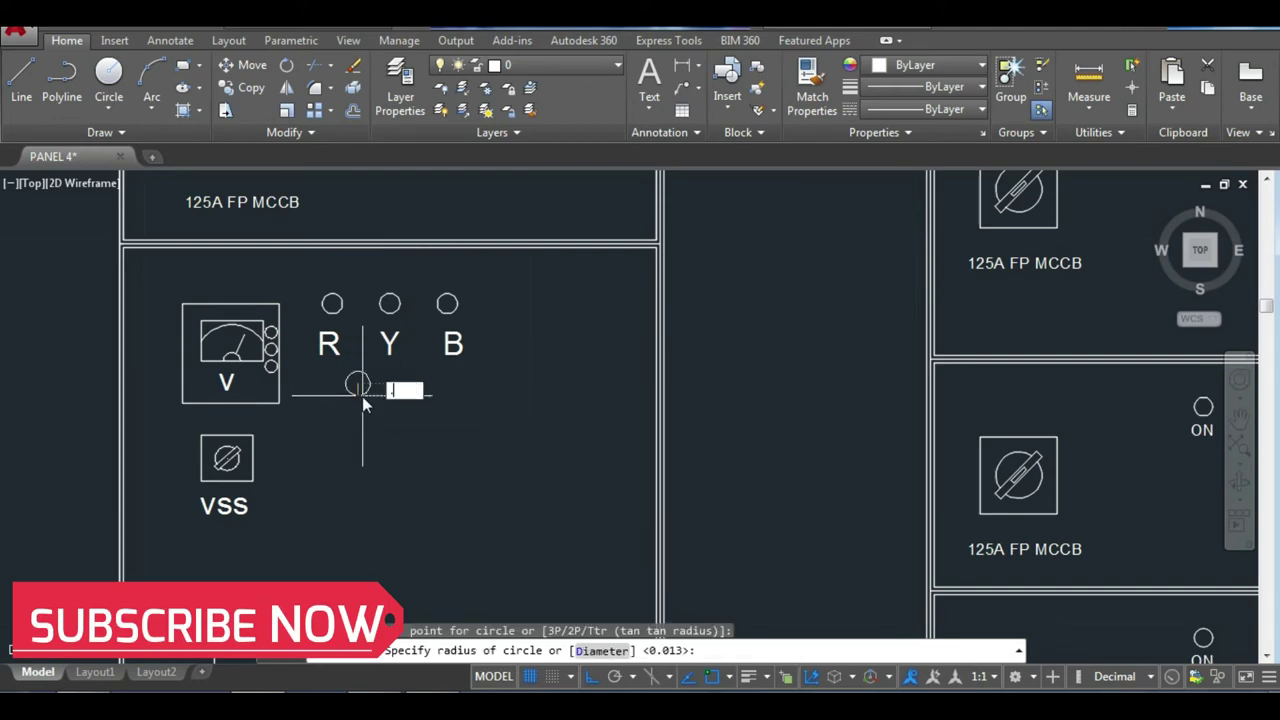
type(".01")
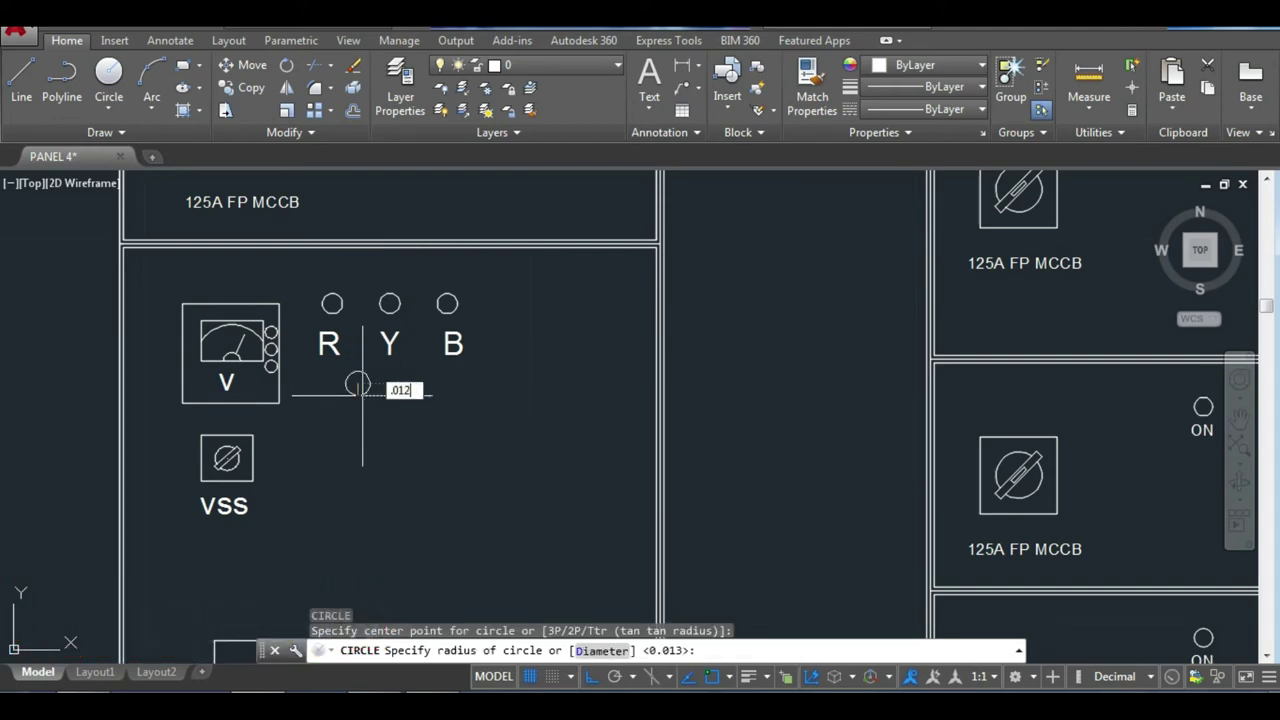
type("2")
key("Return")
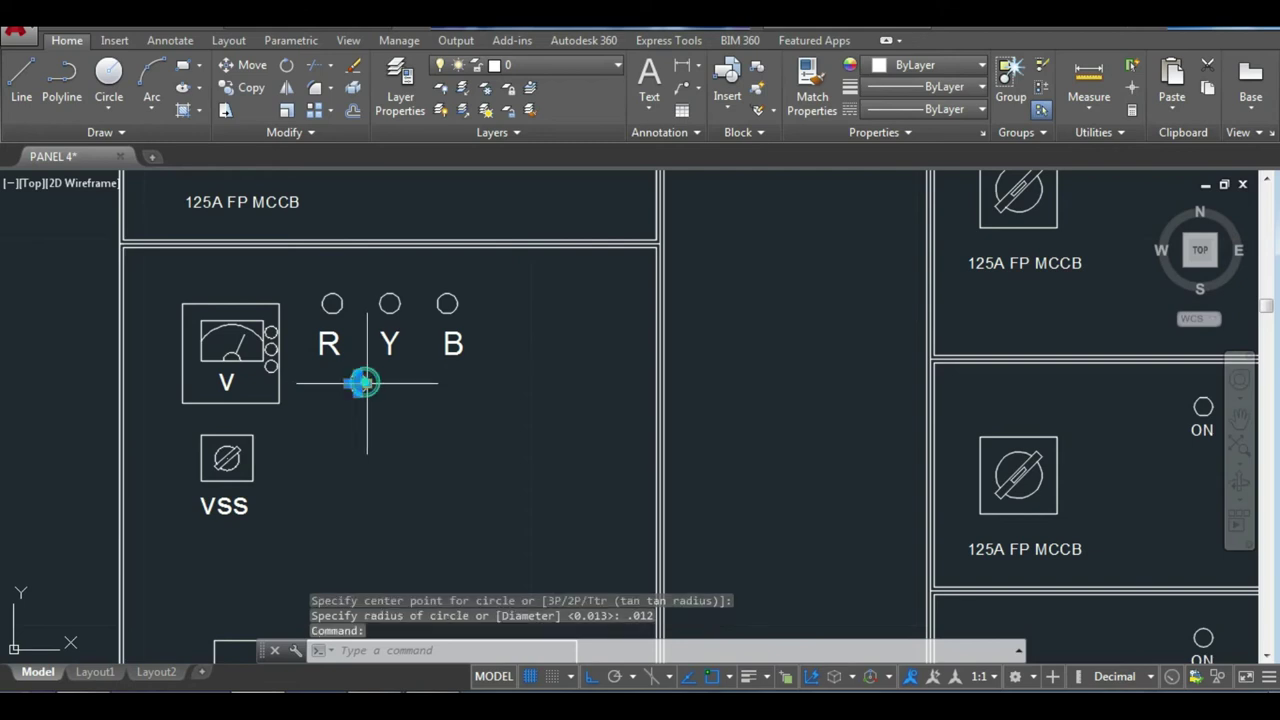
type("co")
key("Return")
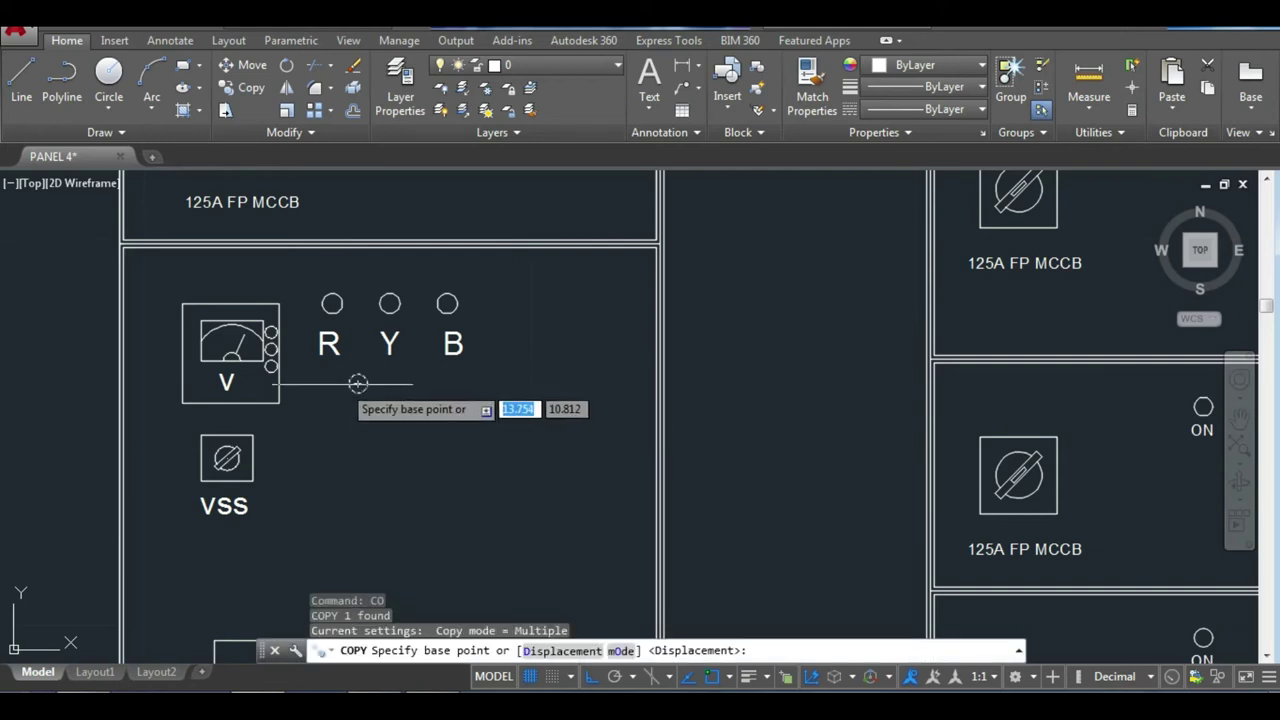
left_click(358, 383)
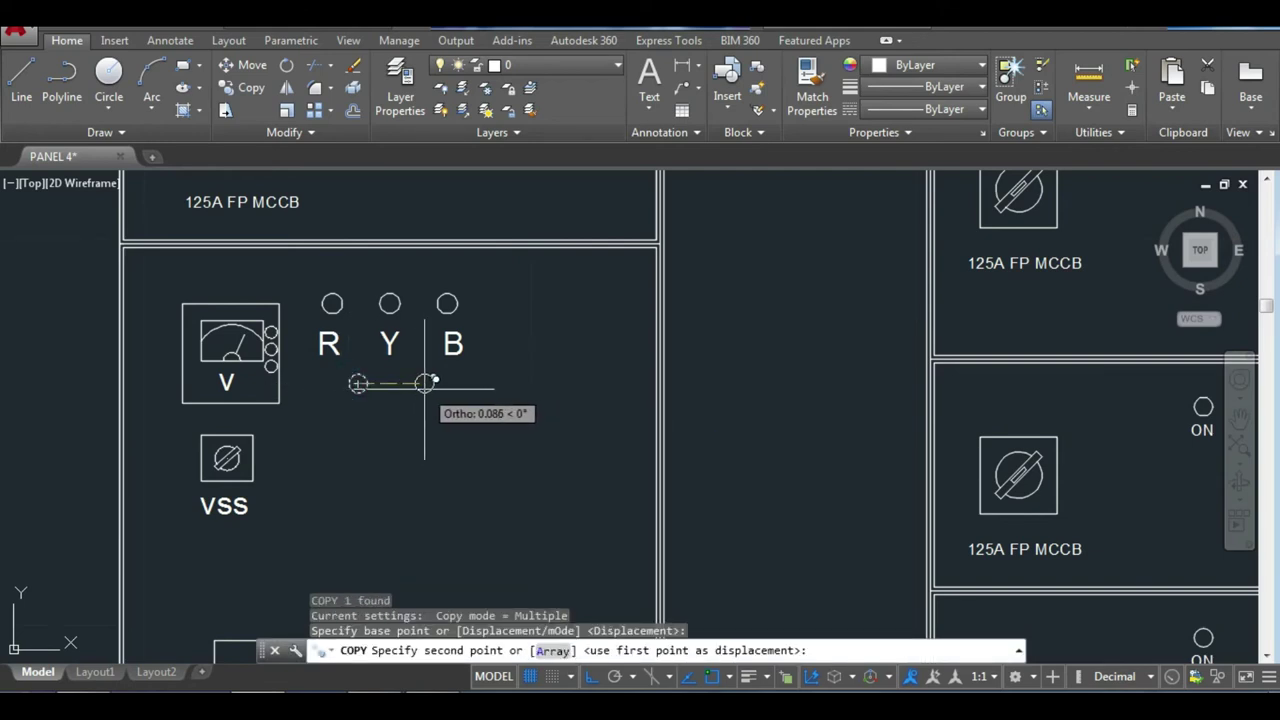
left_click(424, 383)
key("Escape")
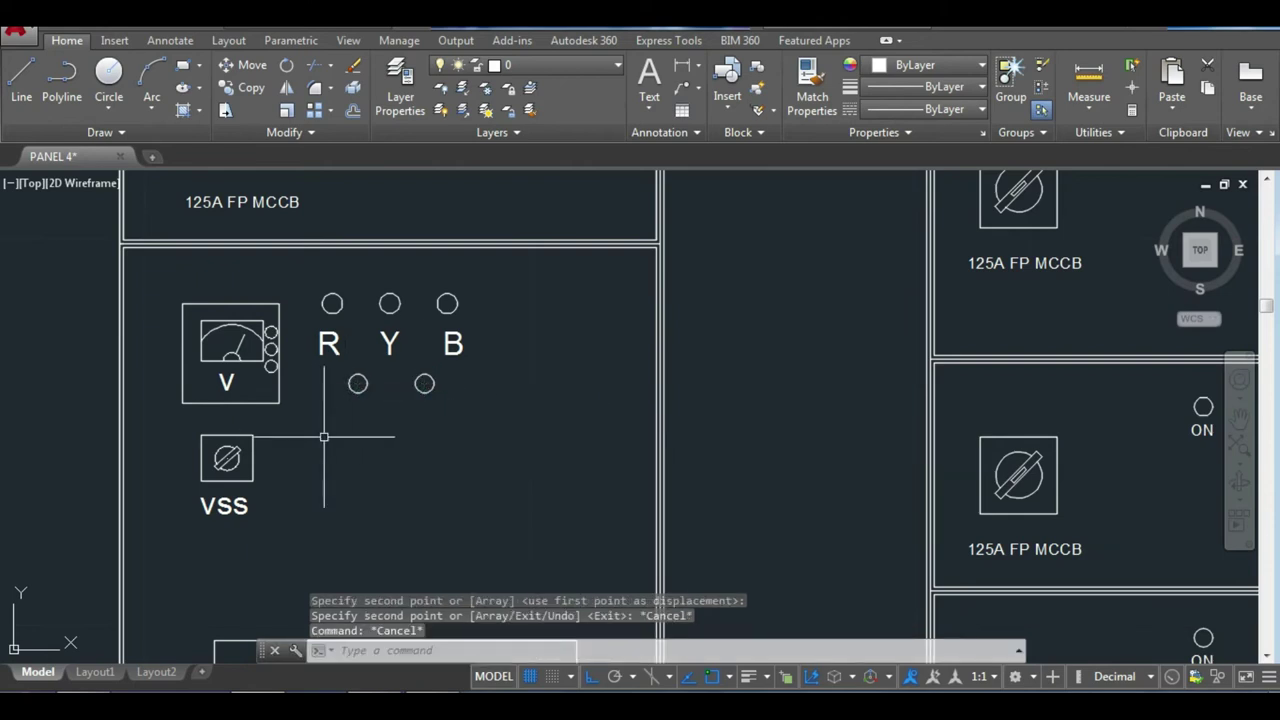
Copy the R label below the left lower lamp, change it to START, and nudge it into place.
left_click(330, 343)
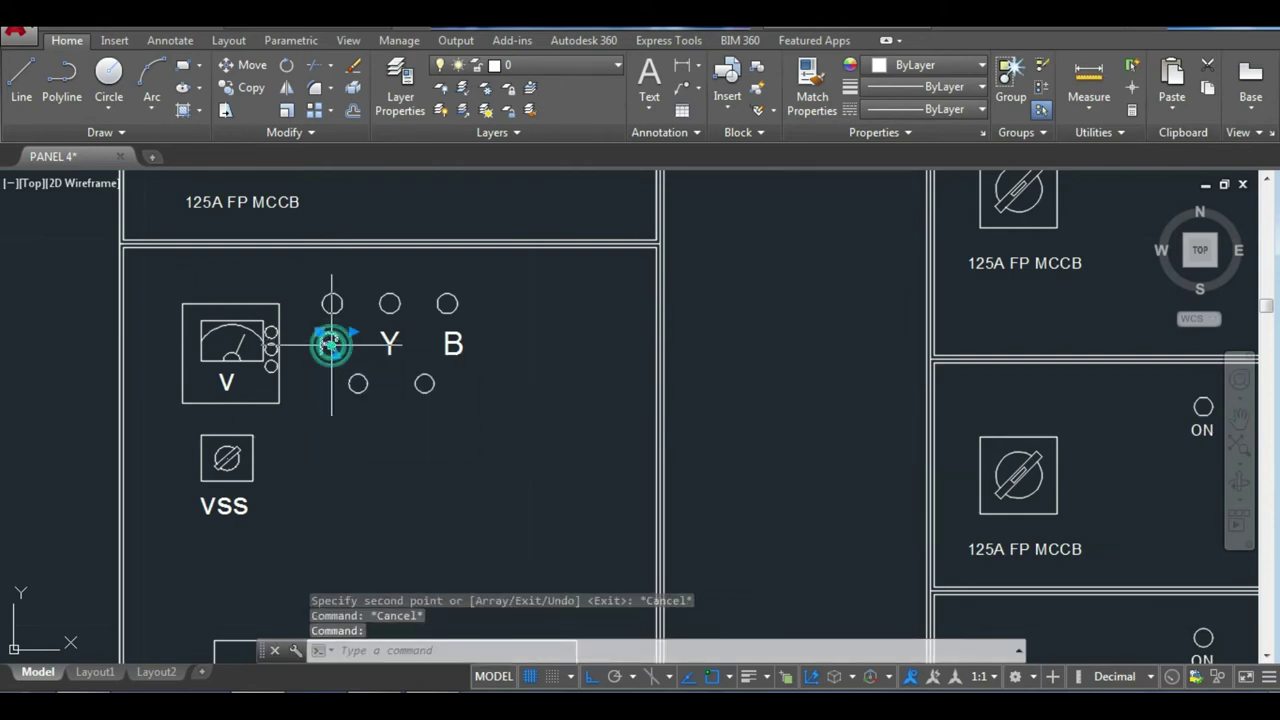
type("co")
key("Return")
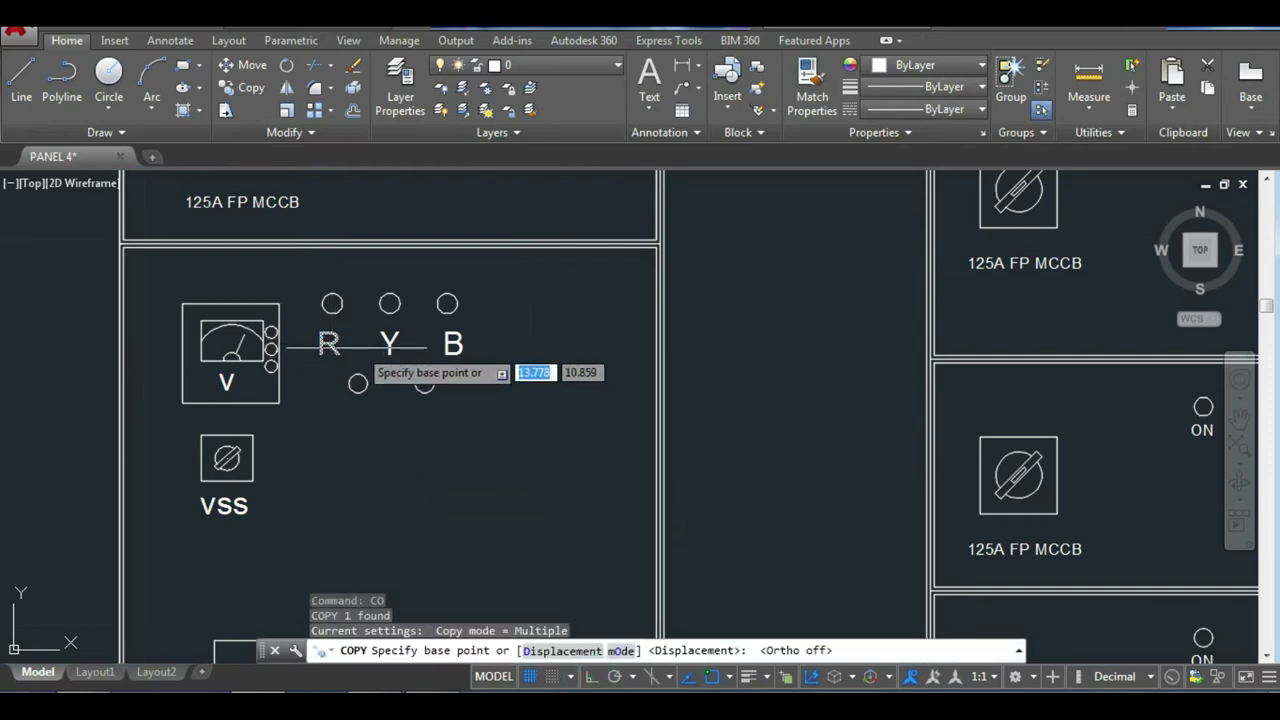
left_click(357, 384)
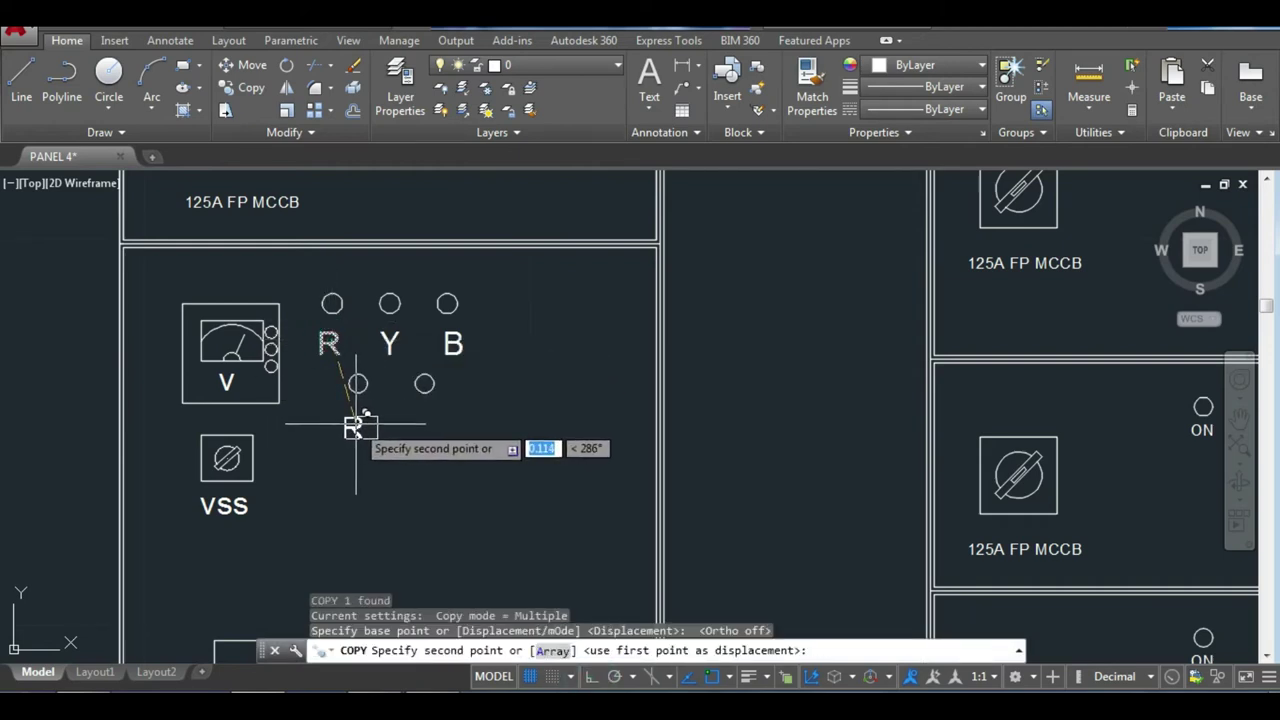
left_click(385, 440)
key("Escape")
double_click(360, 400)
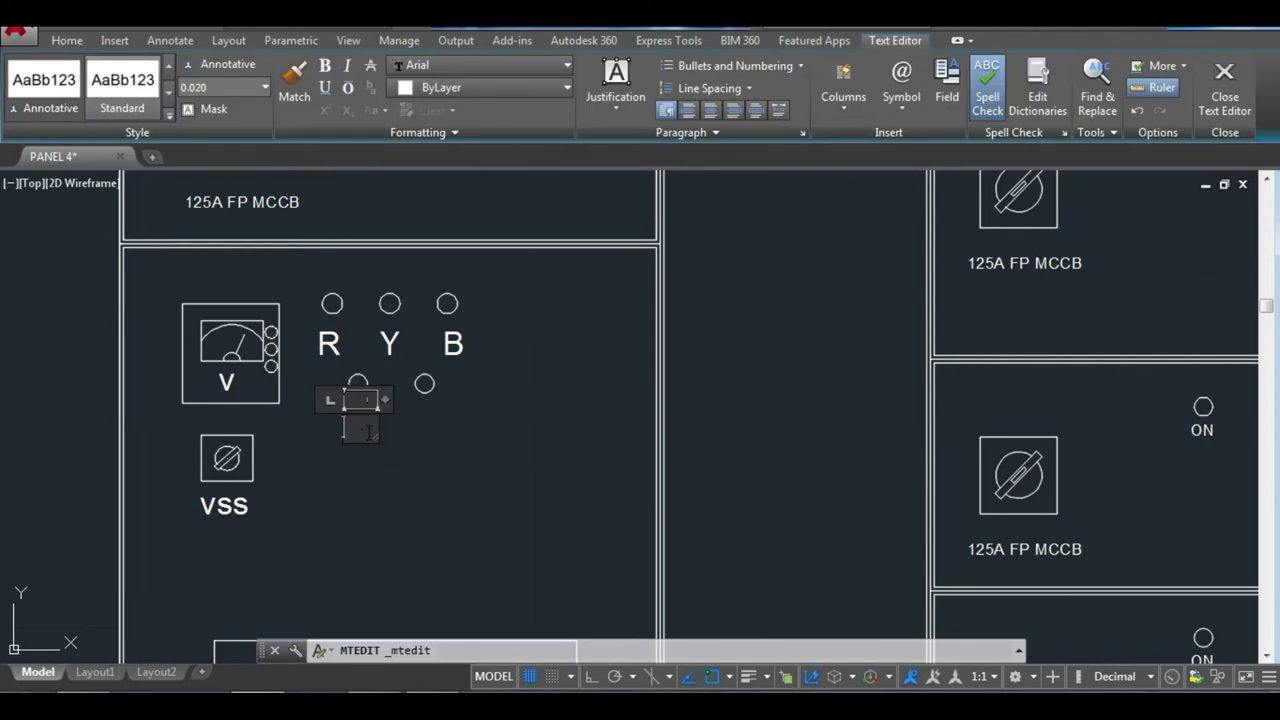
type("START")
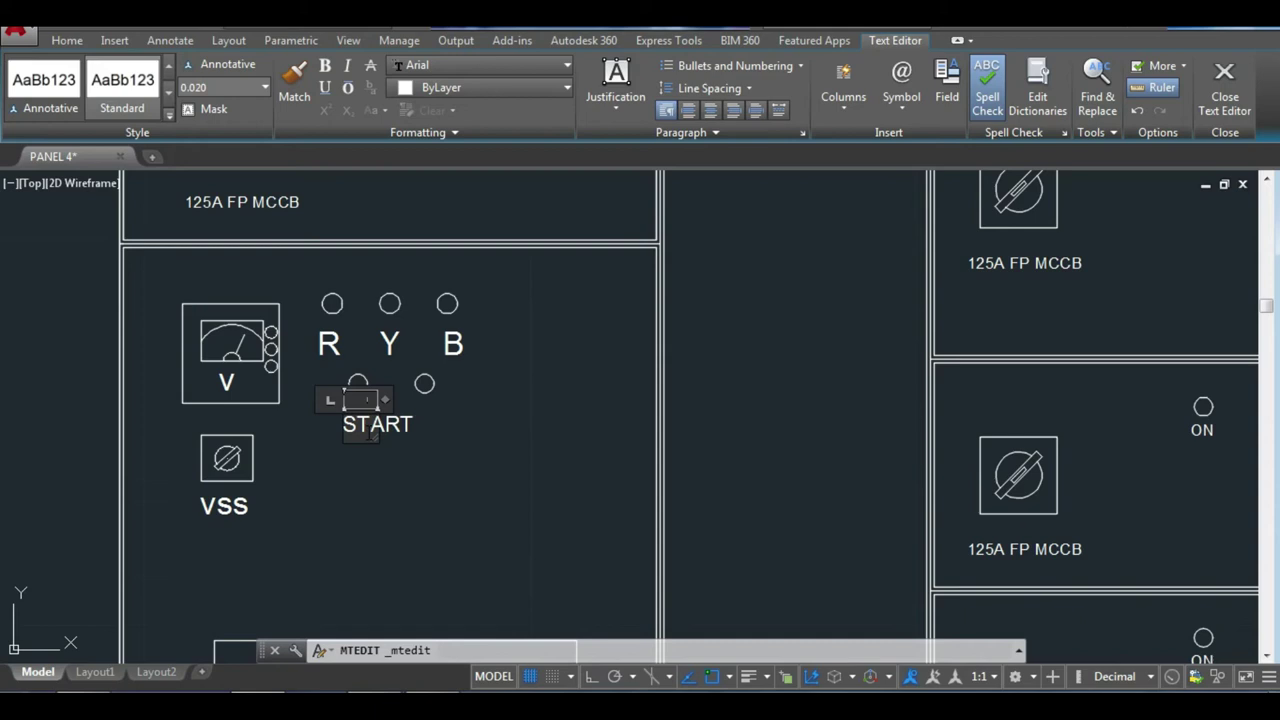
left_click(429, 460)
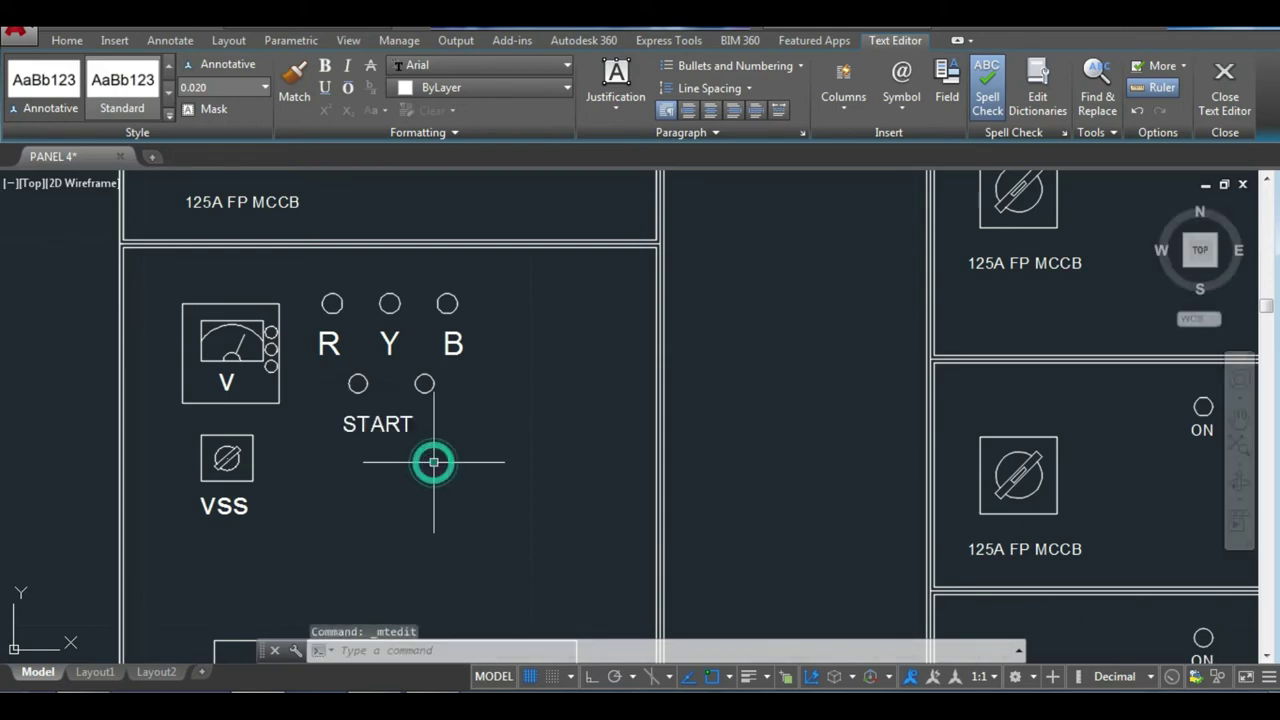
left_click(387, 425)
left_click_drag(387, 425, 372, 432)
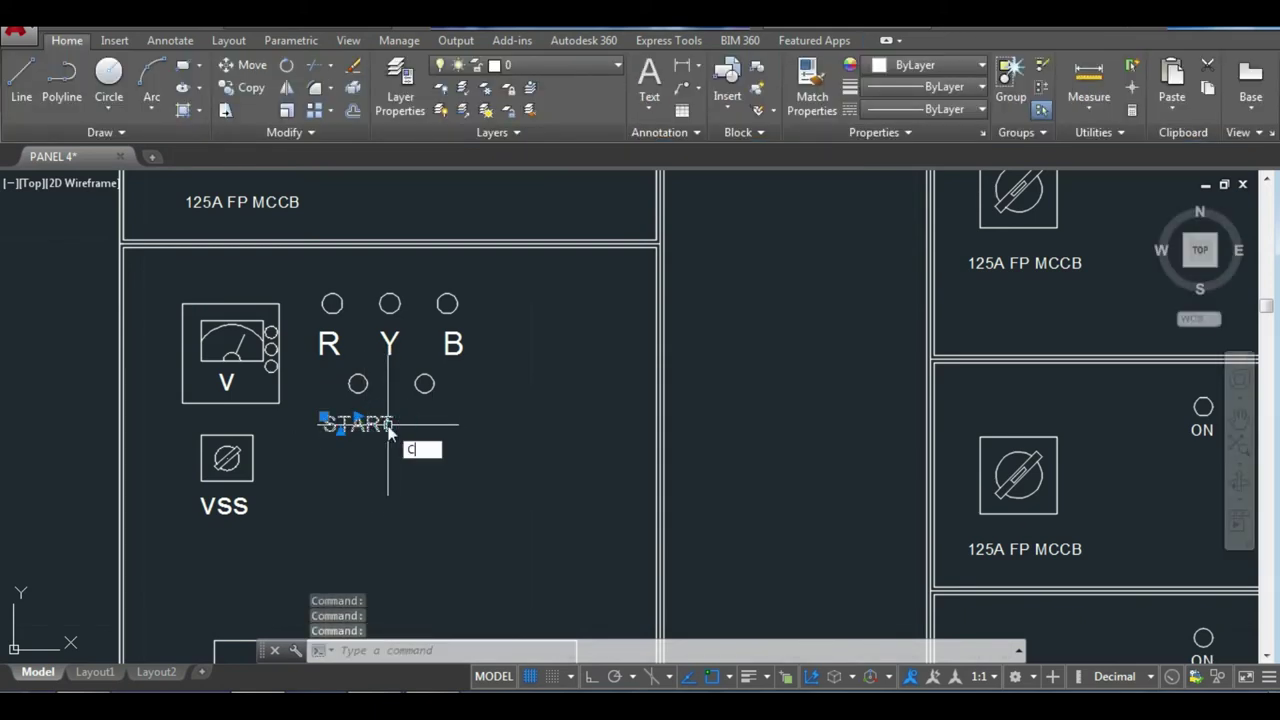
Copy START under the right lower lamp and change the copy to STOP.
type("o")
key("Return")
left_click(390, 430)
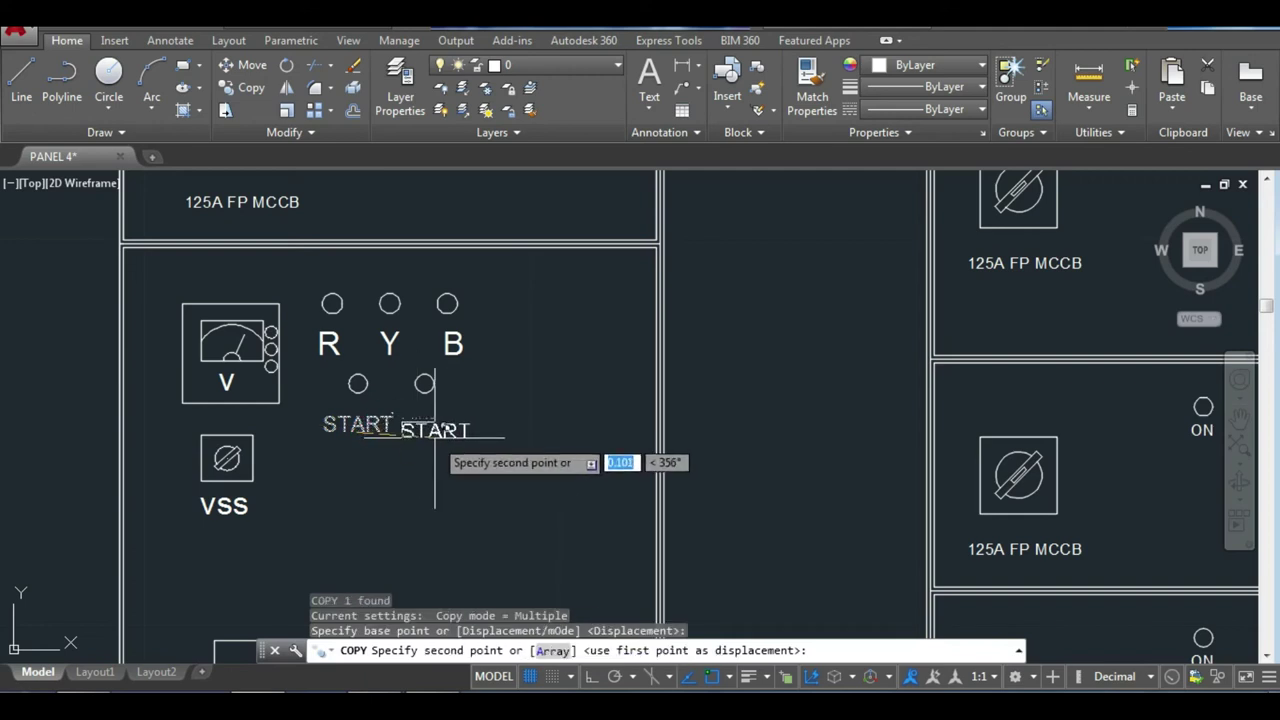
left_click(433, 456)
key("Escape")
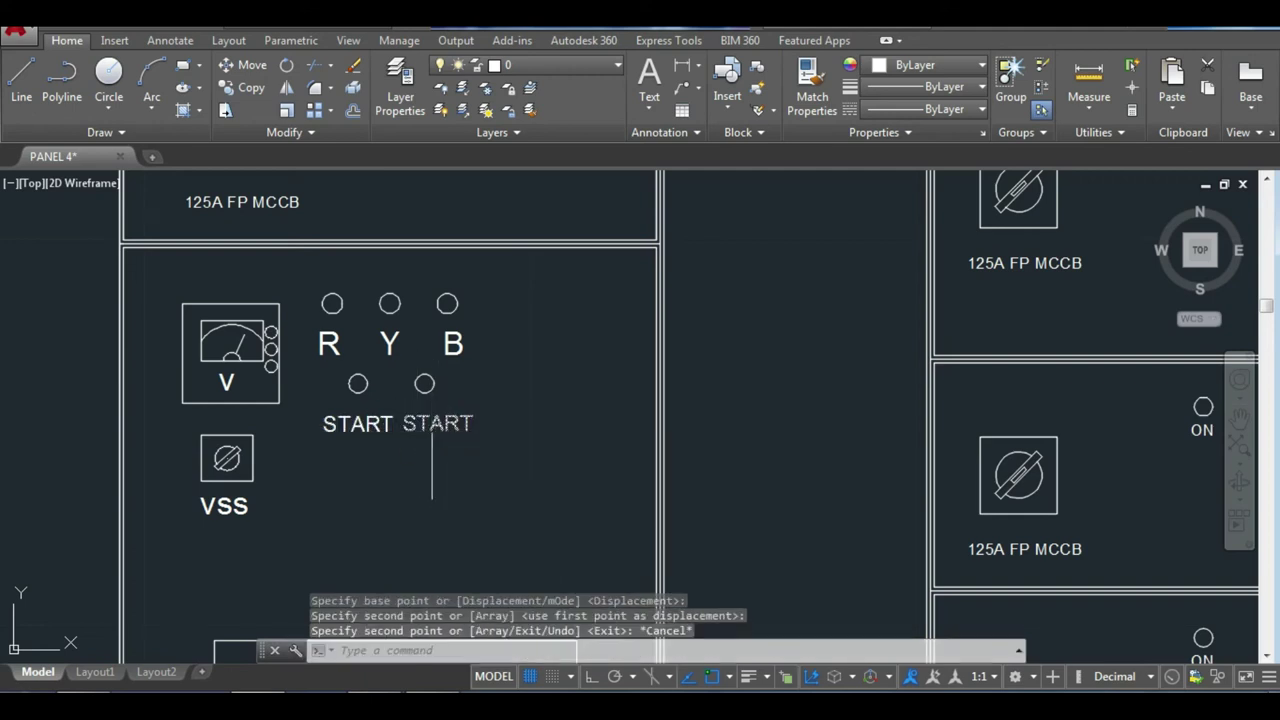
double_click(429, 423)
type("STOP")
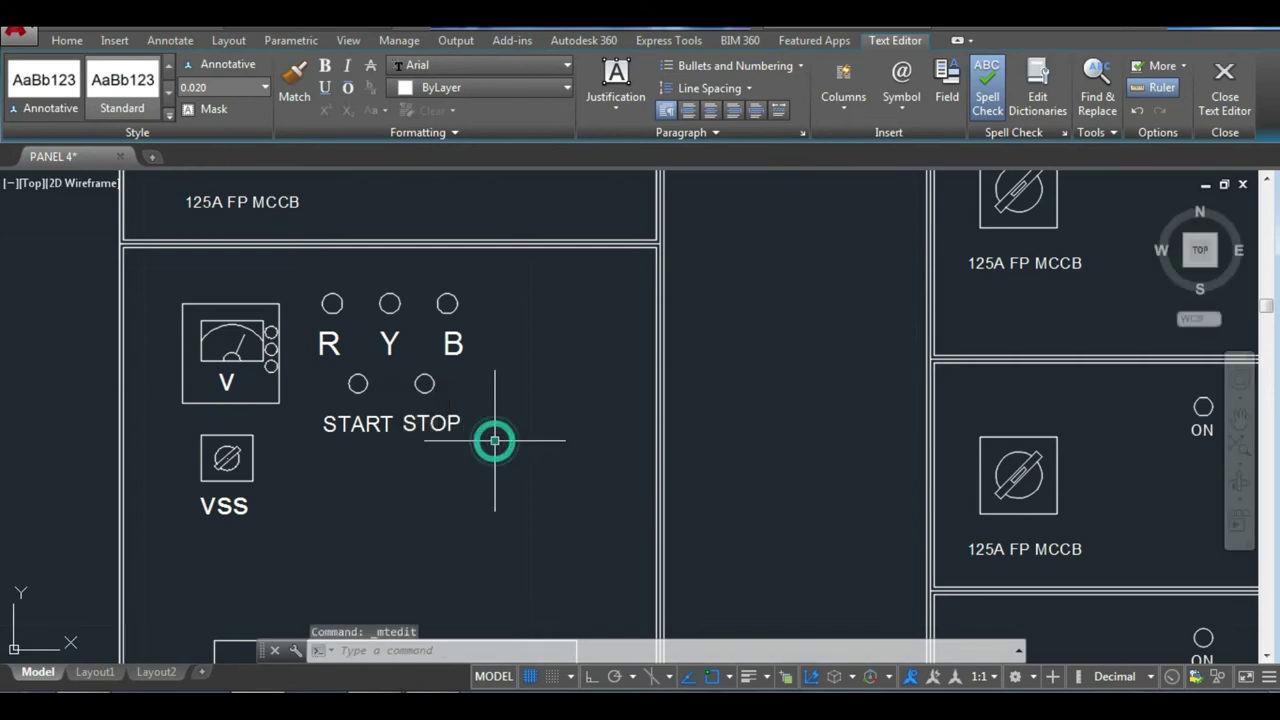
left_click(491, 437)
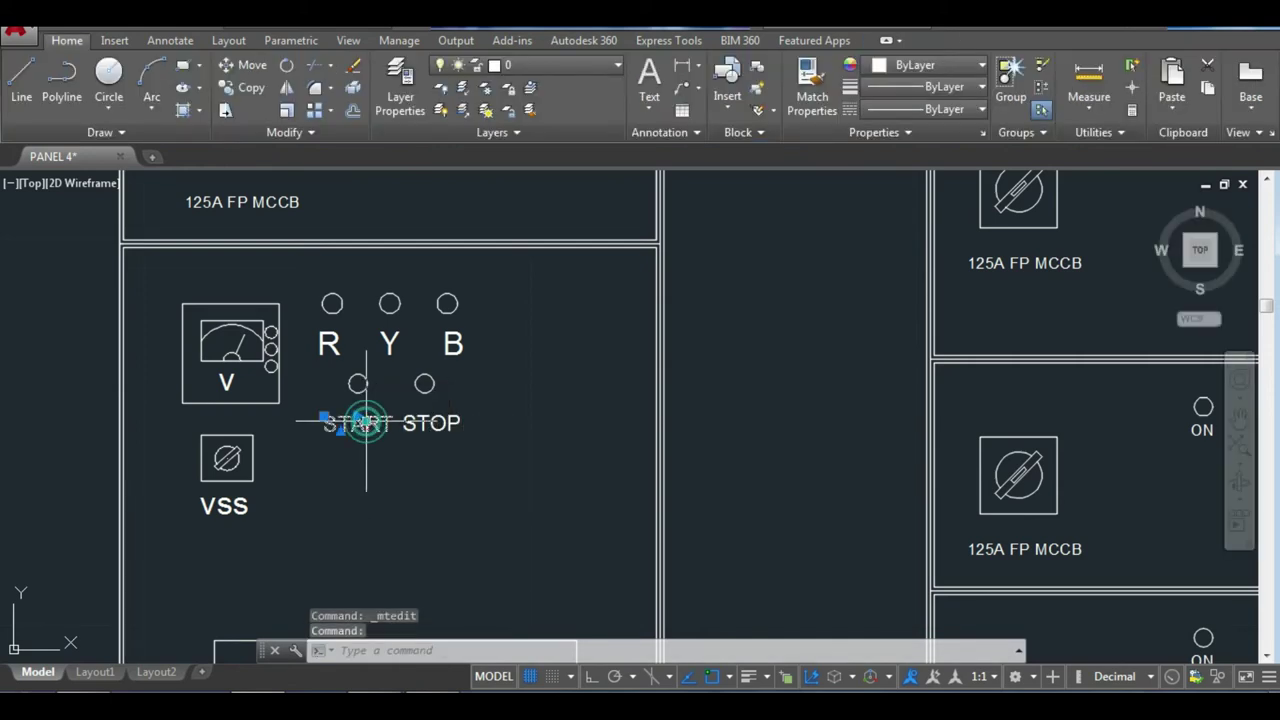
double_click(363, 425)
key("Escape")
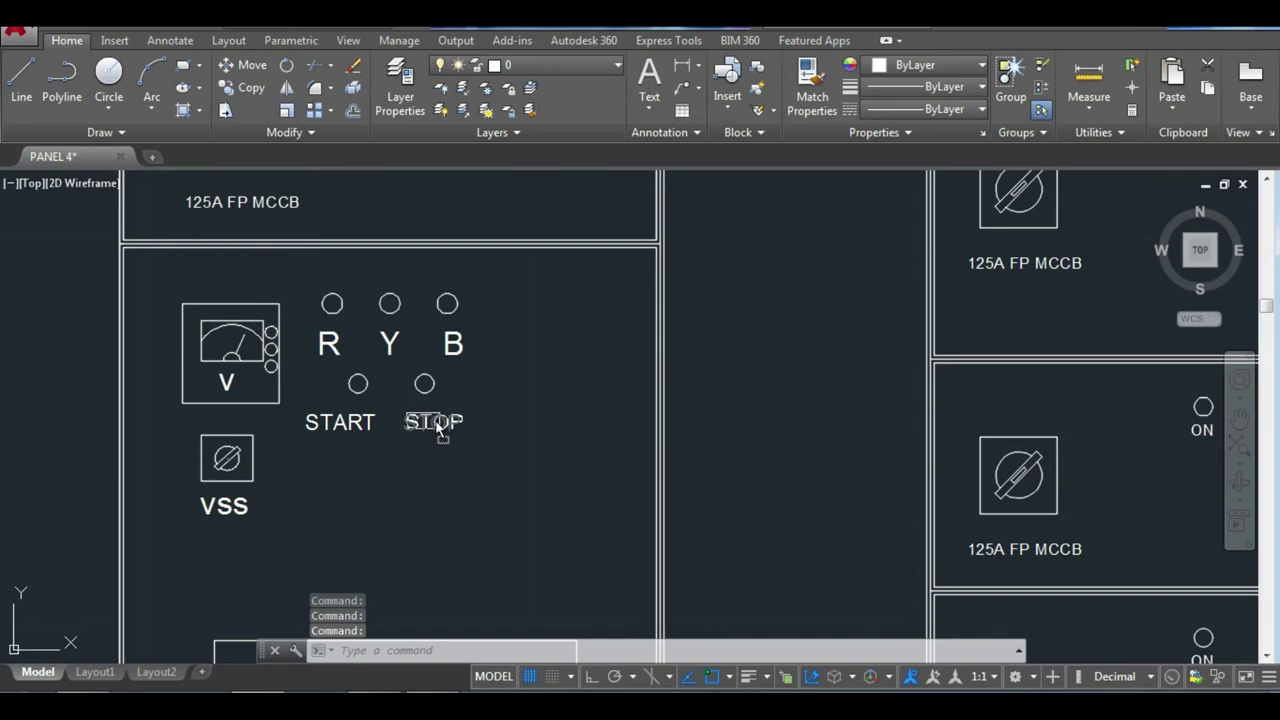
key("Escape")
key("Escape")
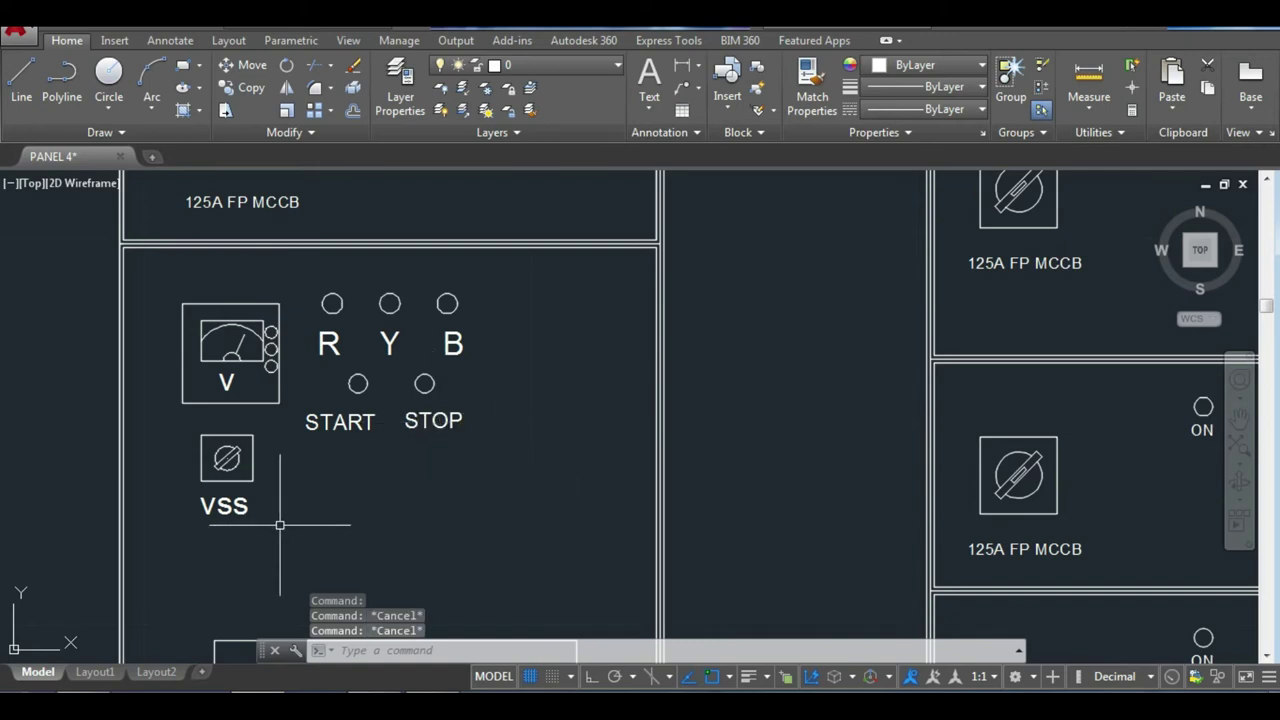
Mirror the voltmeter and VSS switch about the compartment's vertical centreline, keeping the originals.
left_click(285, 520)
left_click(165, 282)
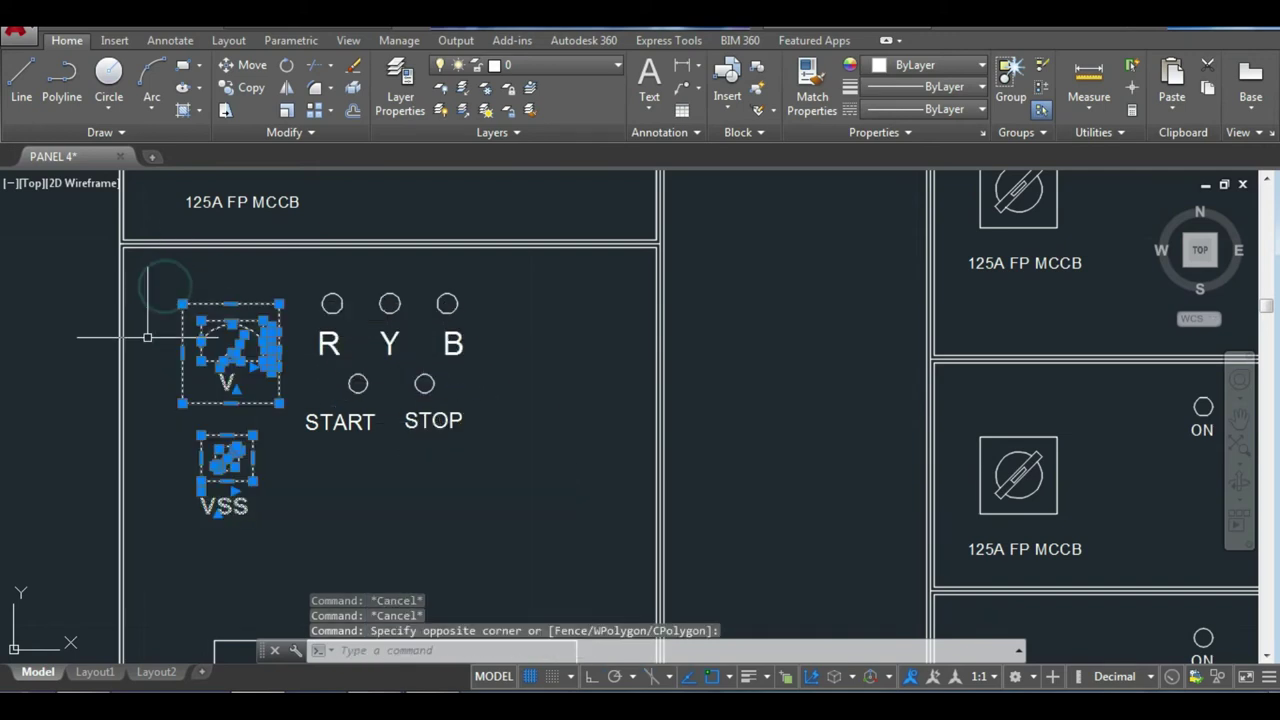
type("MI")
key("Return")
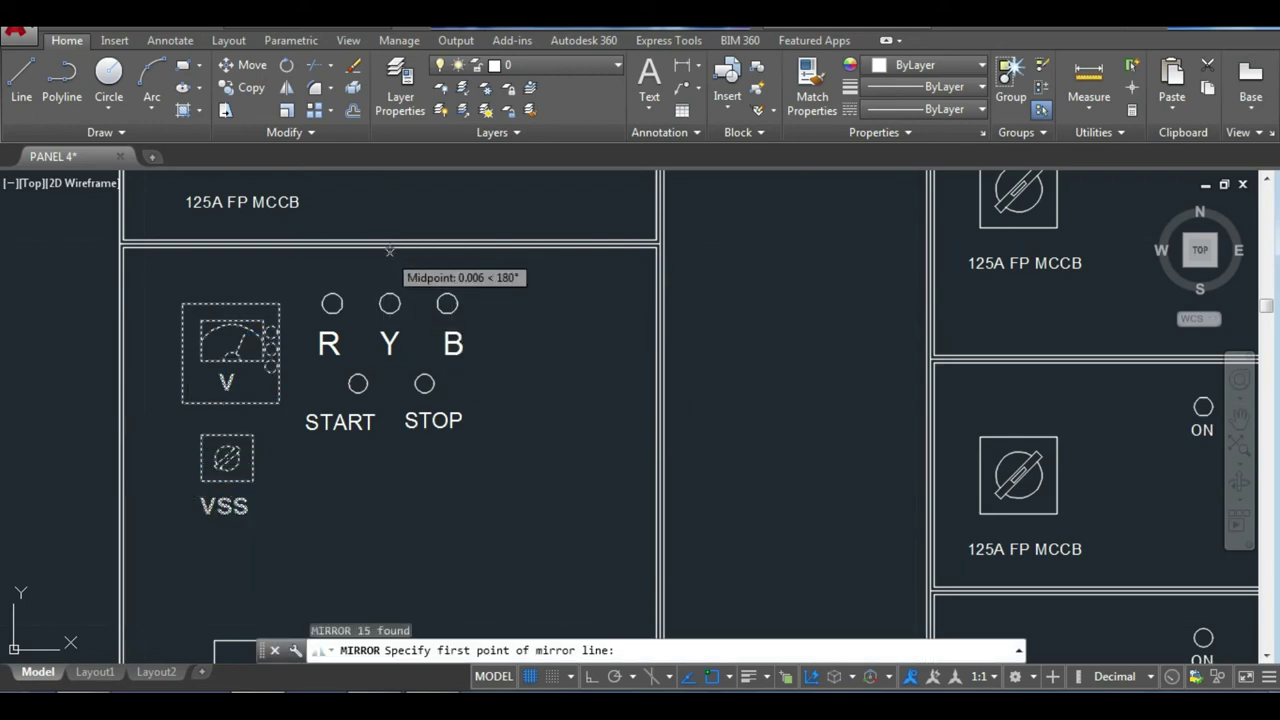
left_click(395, 243)
key("F8")
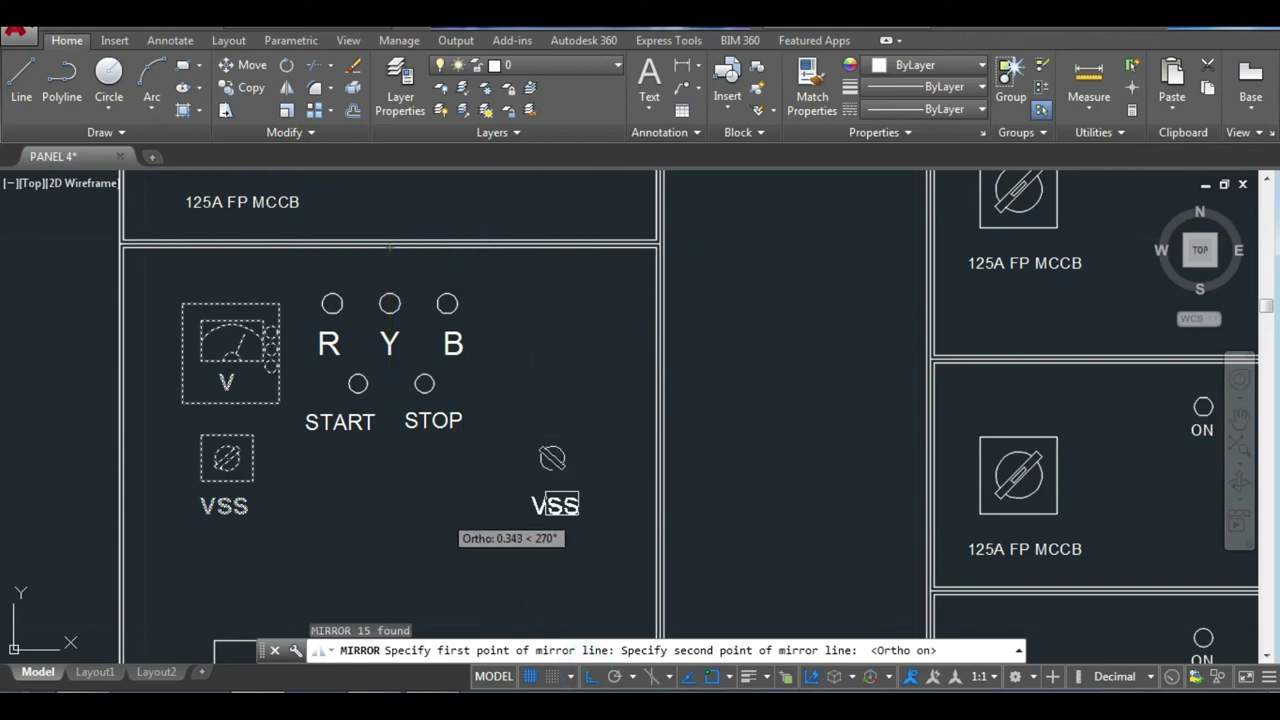
left_click(443, 513)
key("Return")
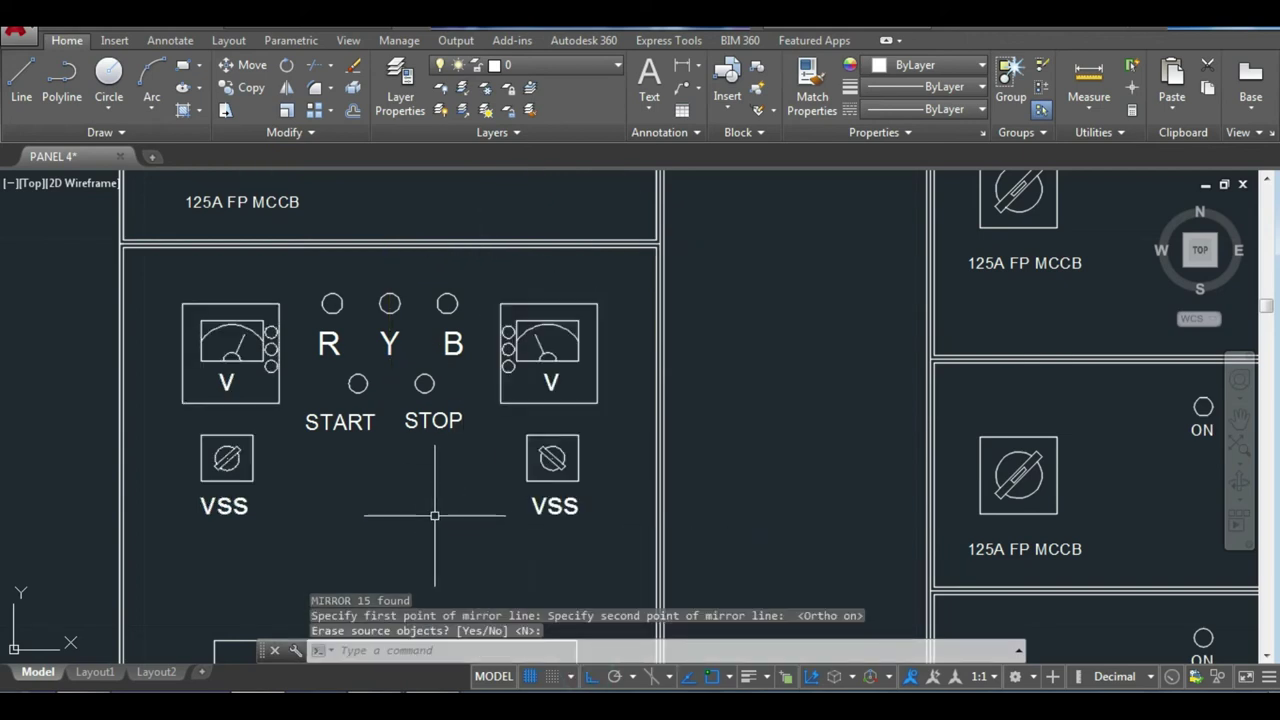
scroll(565, 363, "up", 2)
Relabel the mirrored V as A and VSS as Ass.
double_click(544, 380)
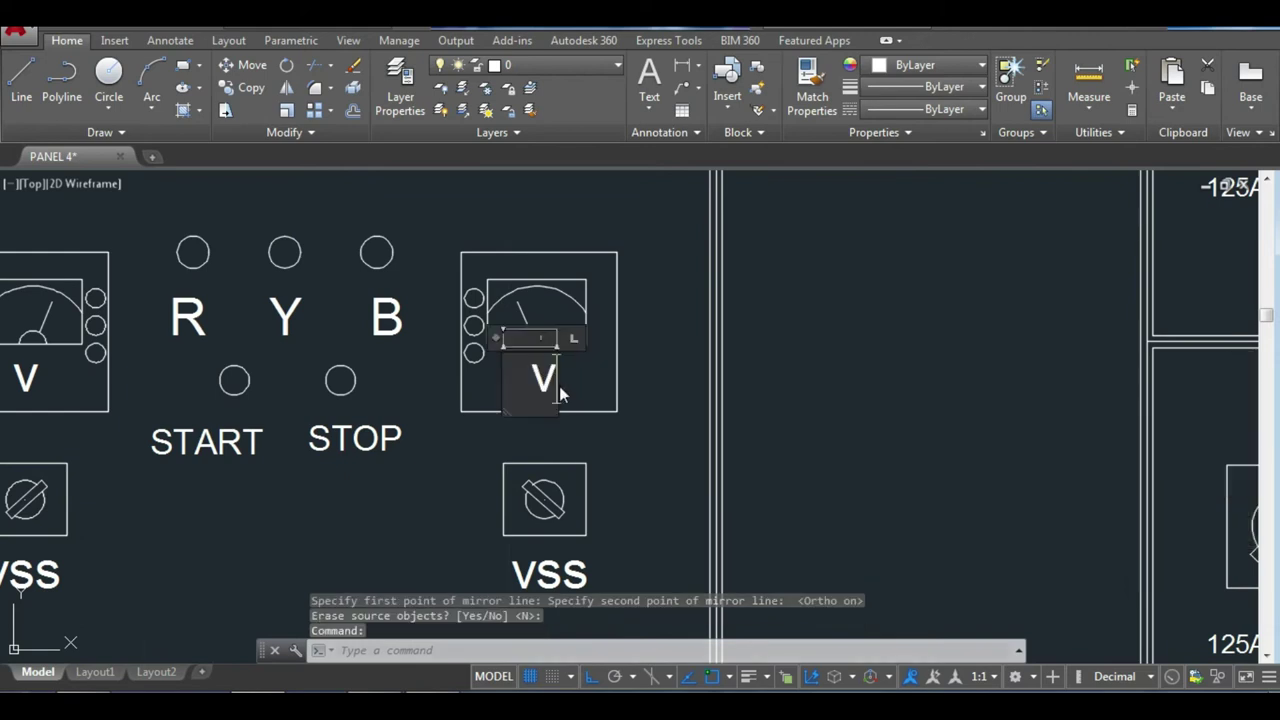
left_click(626, 437)
double_click(540, 568)
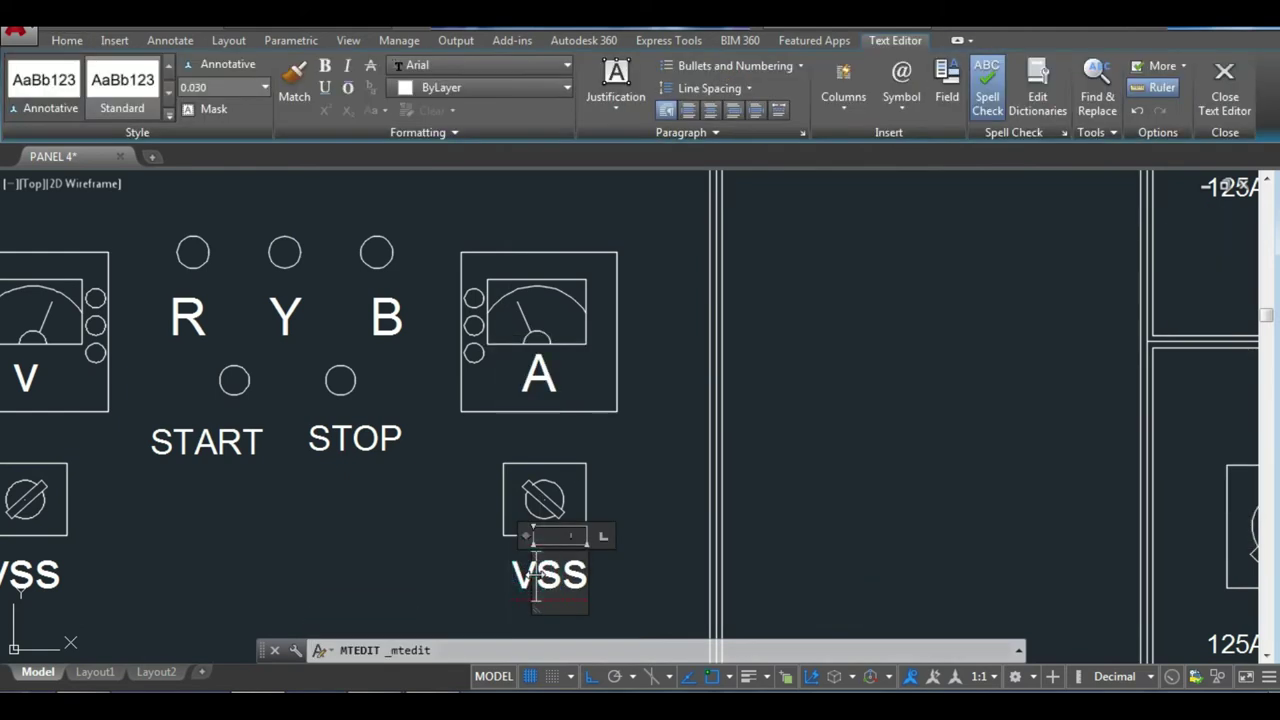
type("Ass")
left_click(668, 538)
scroll(640, 472, "down", 5)
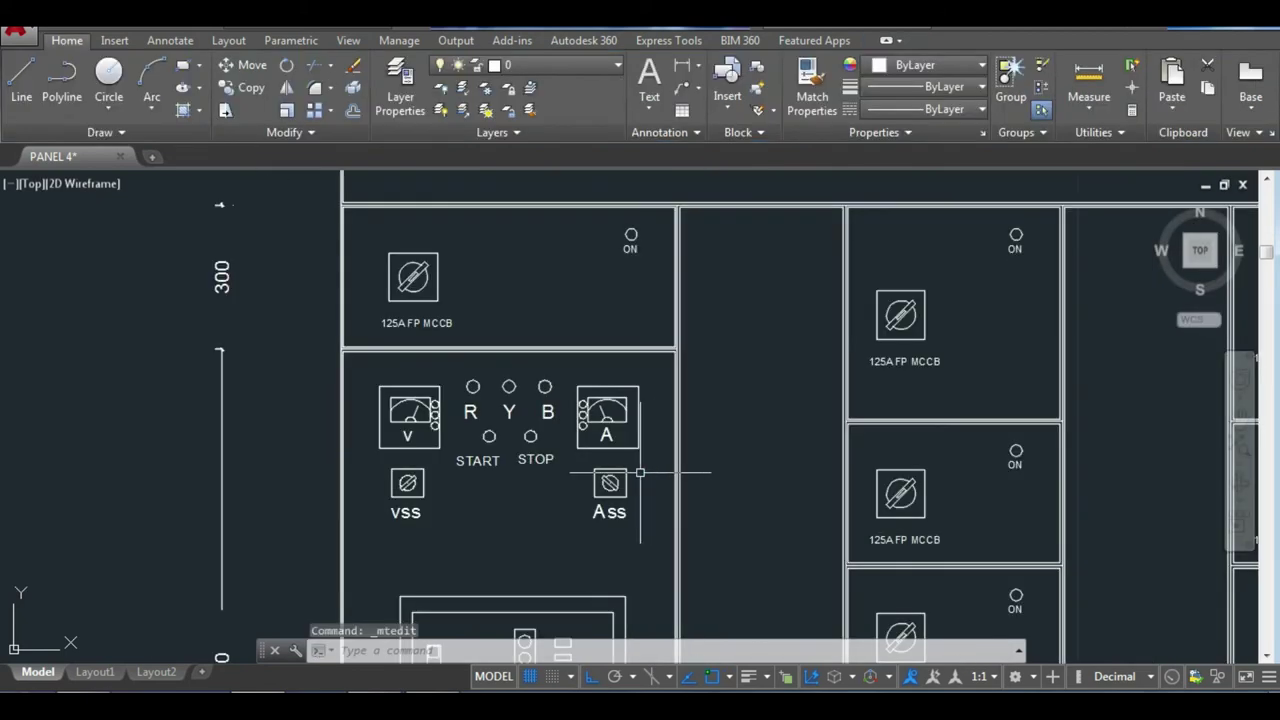
scroll(510, 521, "down", 4)
mouse_move(488, 576)
middle_mouse_down()
mouse_move(475, 400)
mouse_move(425, 406)
middle_mouse_up()
Save the drawing and bring the empty lower compartment into view.
key("ctrl+s")
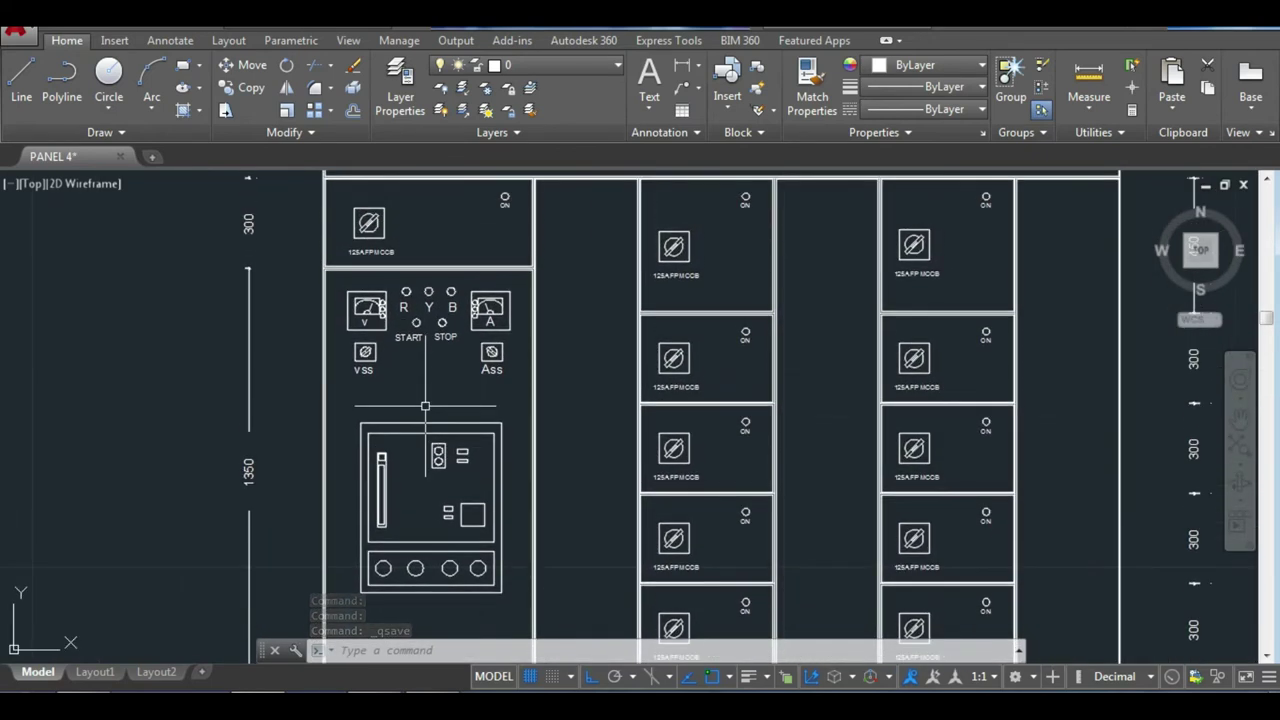
scroll(425, 406, "down", 5)
middle_click_drag(586, 437, 585, 326)
scroll(585, 326, "up", 4)
scroll(585, 326, "up", 3)
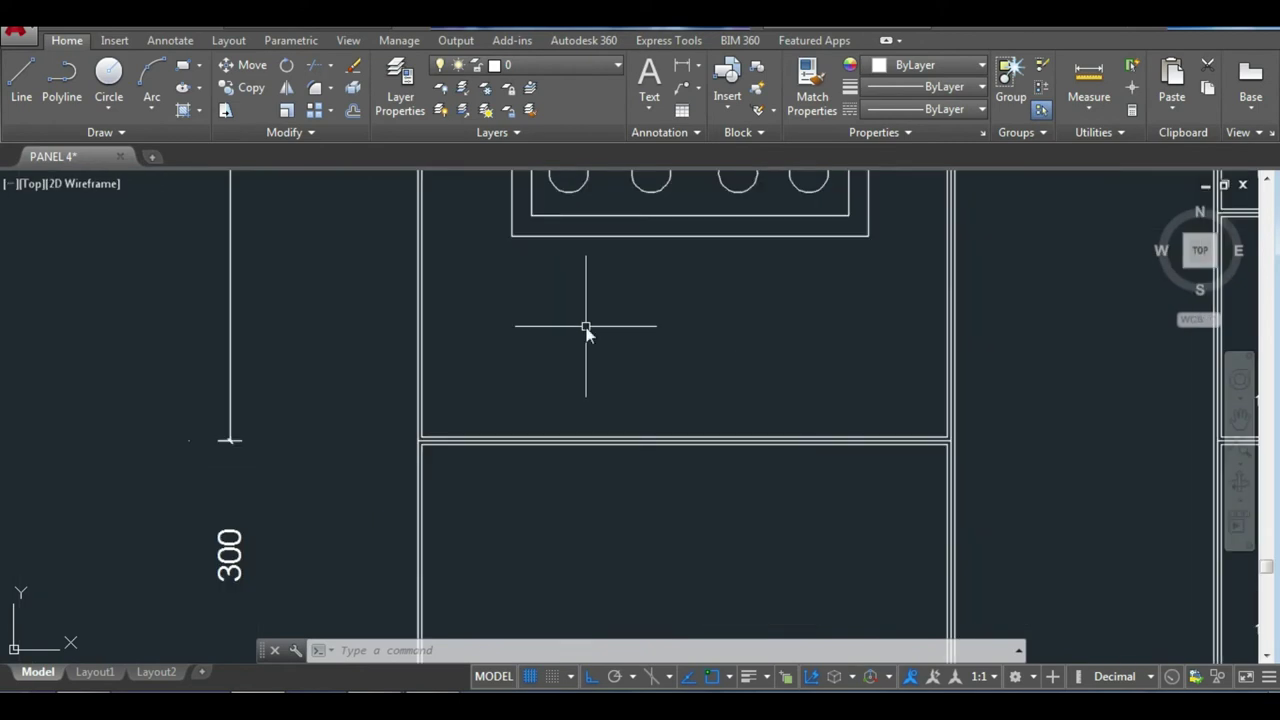
Place a widened multiline text box in the lower compartment with 0.030 text height.
type("mt")
key("Return")
left_click(541, 309)
left_click(634, 348)
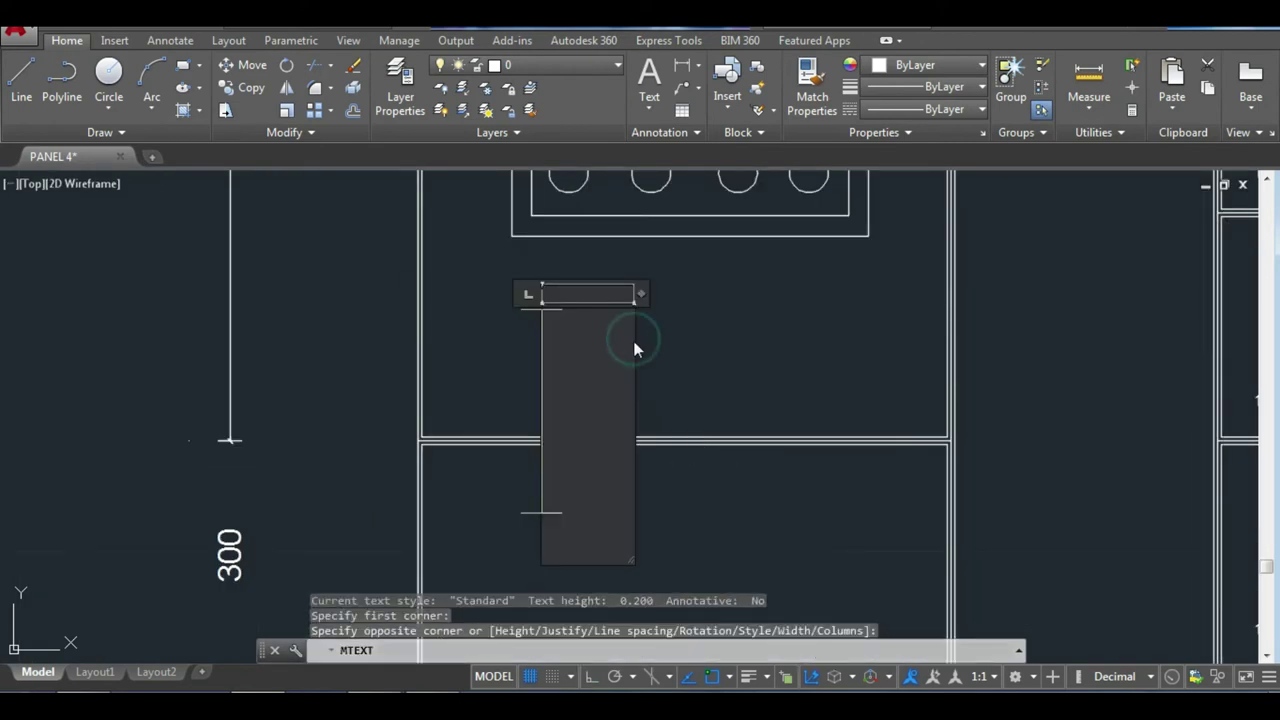
left_click(265, 87)
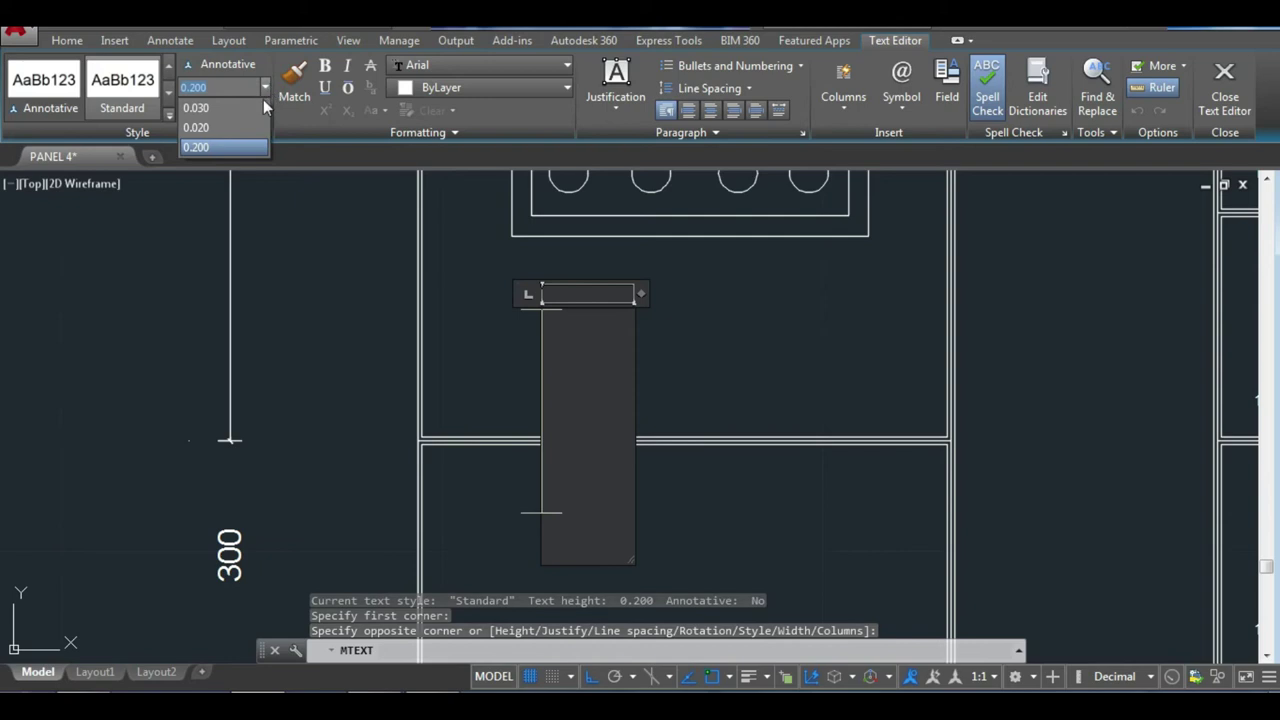
left_click(250, 109)
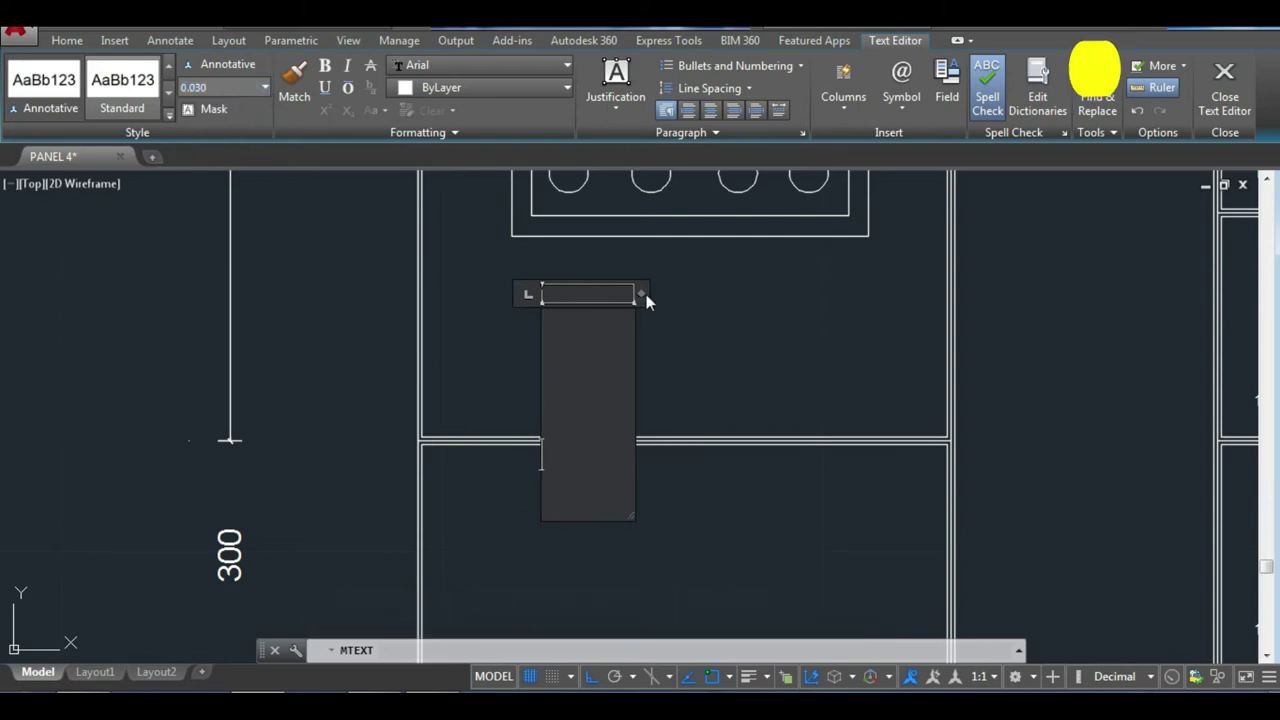
left_click_drag(641, 293, 745, 293)
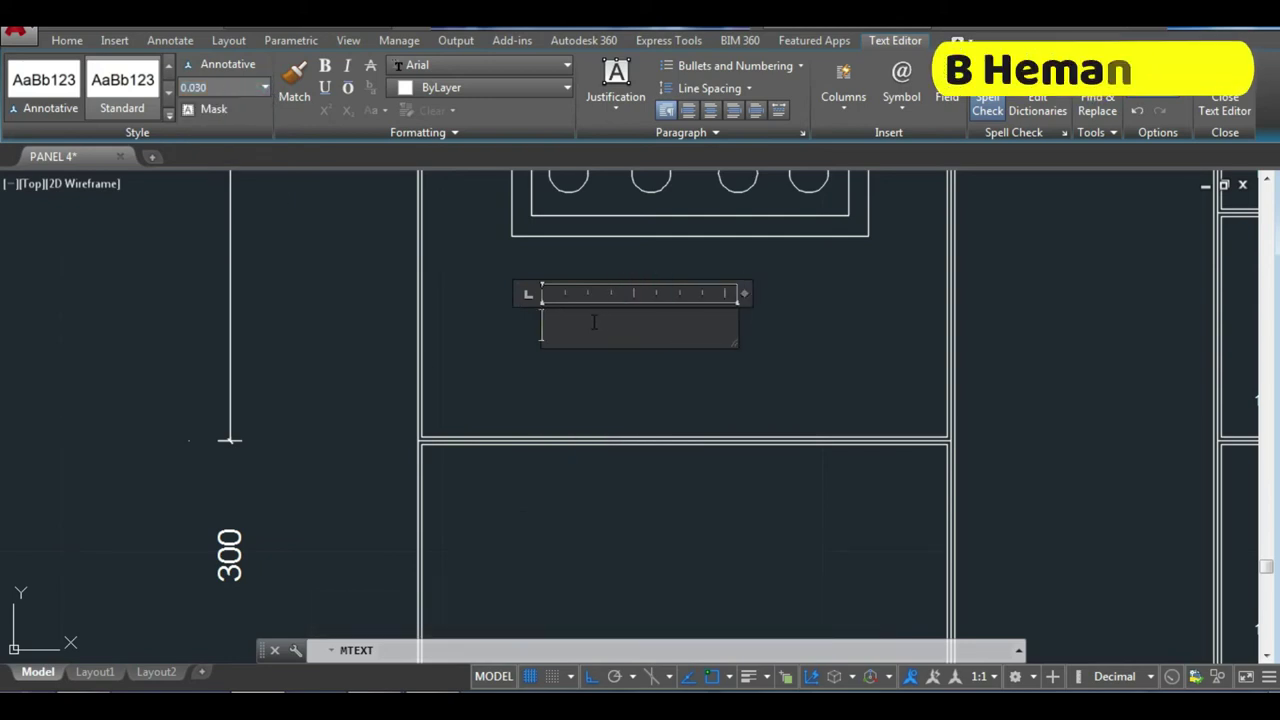
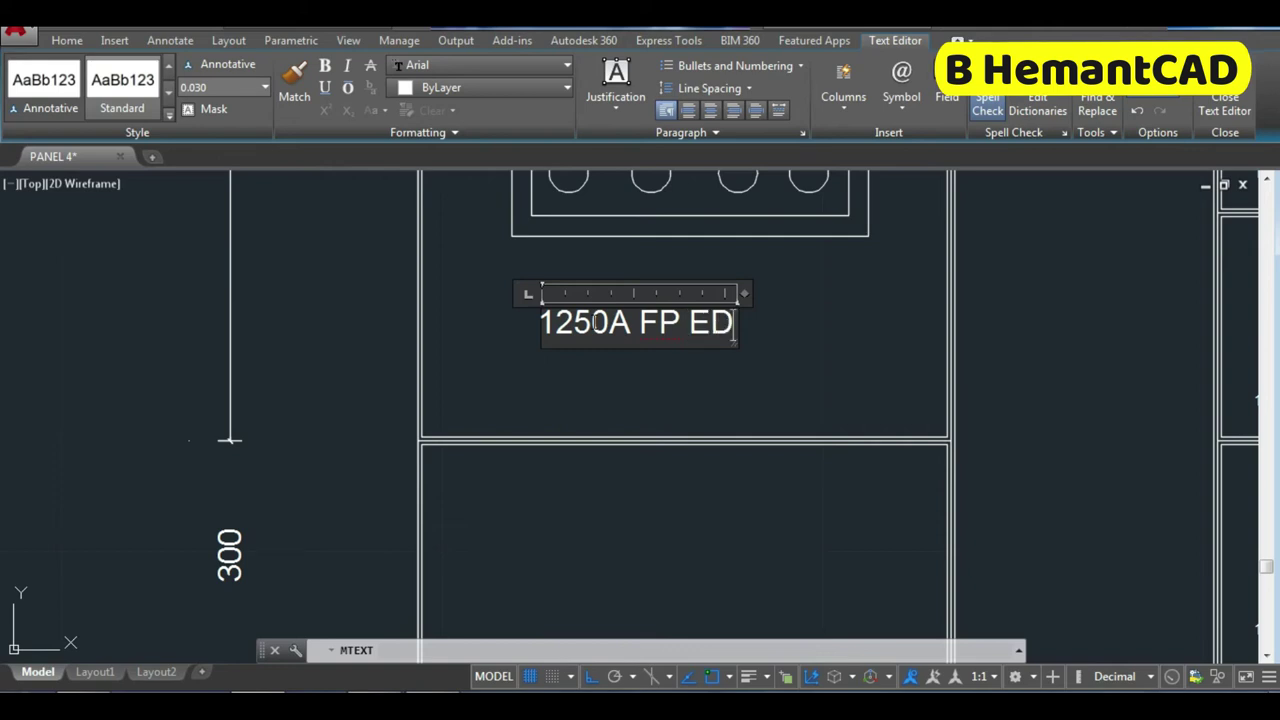
Finish the label '1250A FP EDF MP. BASED ACB 50KA' on two lines, widening its text box.
type("F MP. BA")
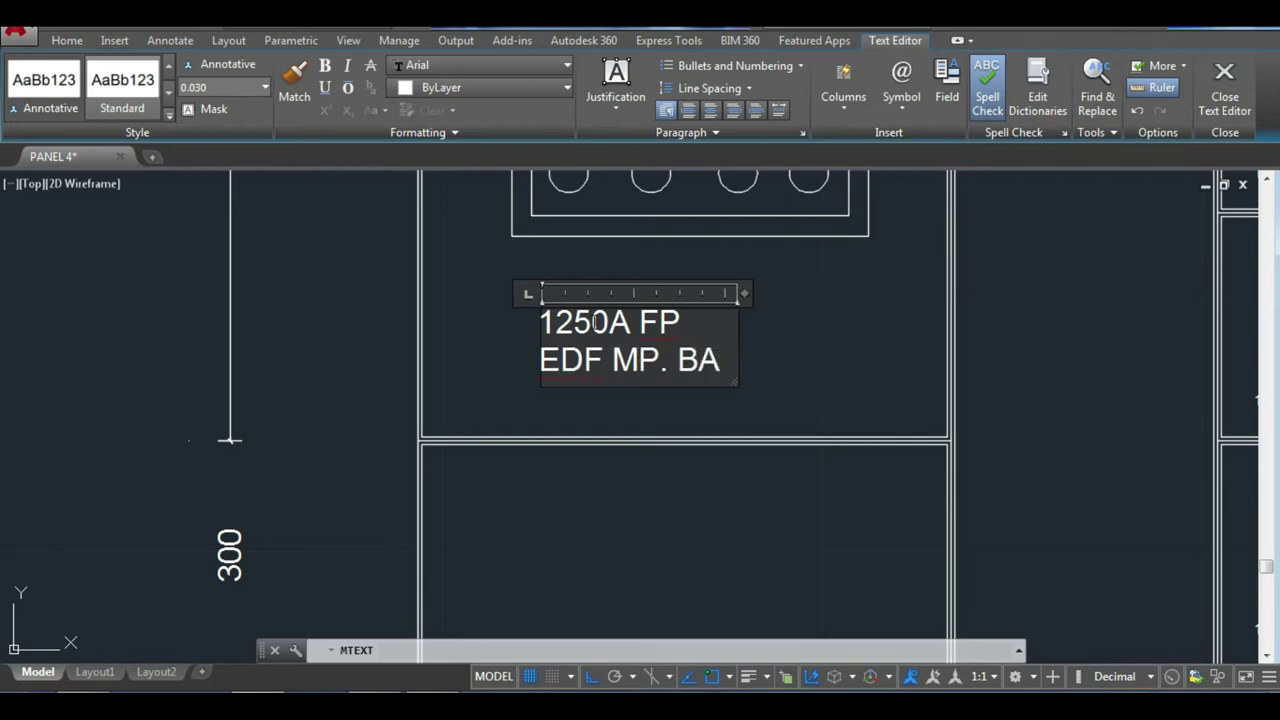
type("SED ACB")
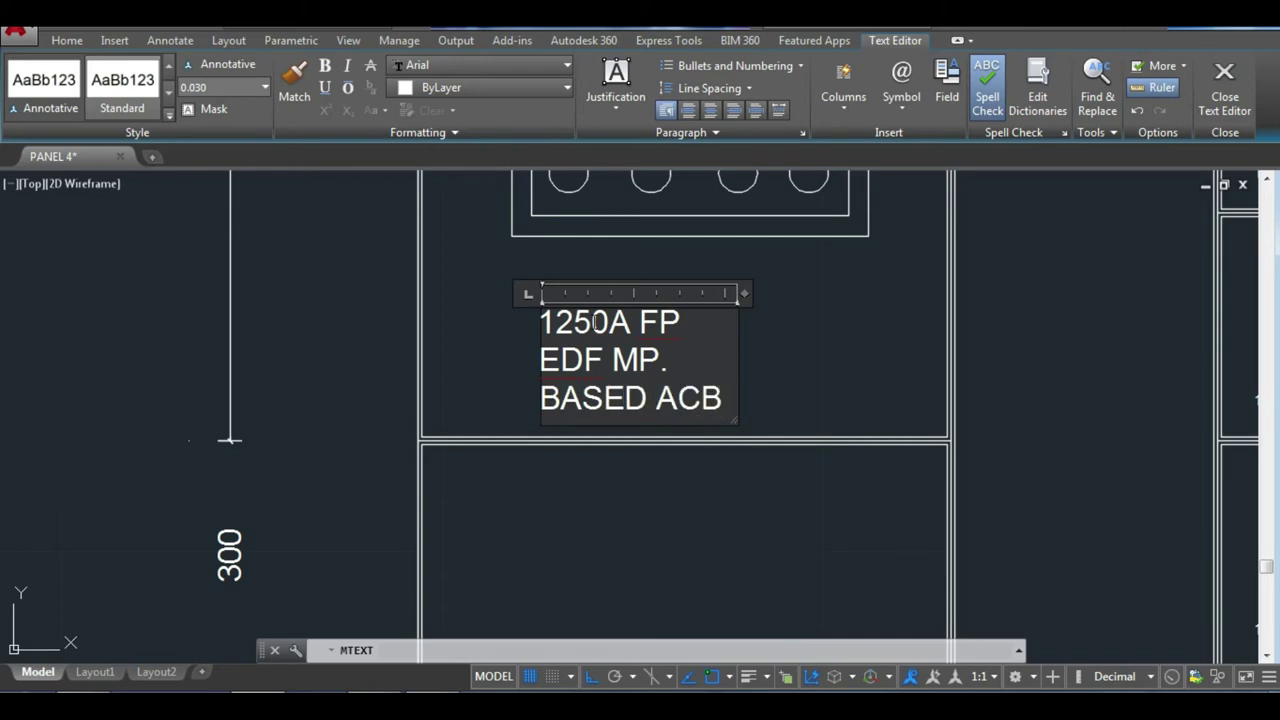
key("Return")
type("50KA")
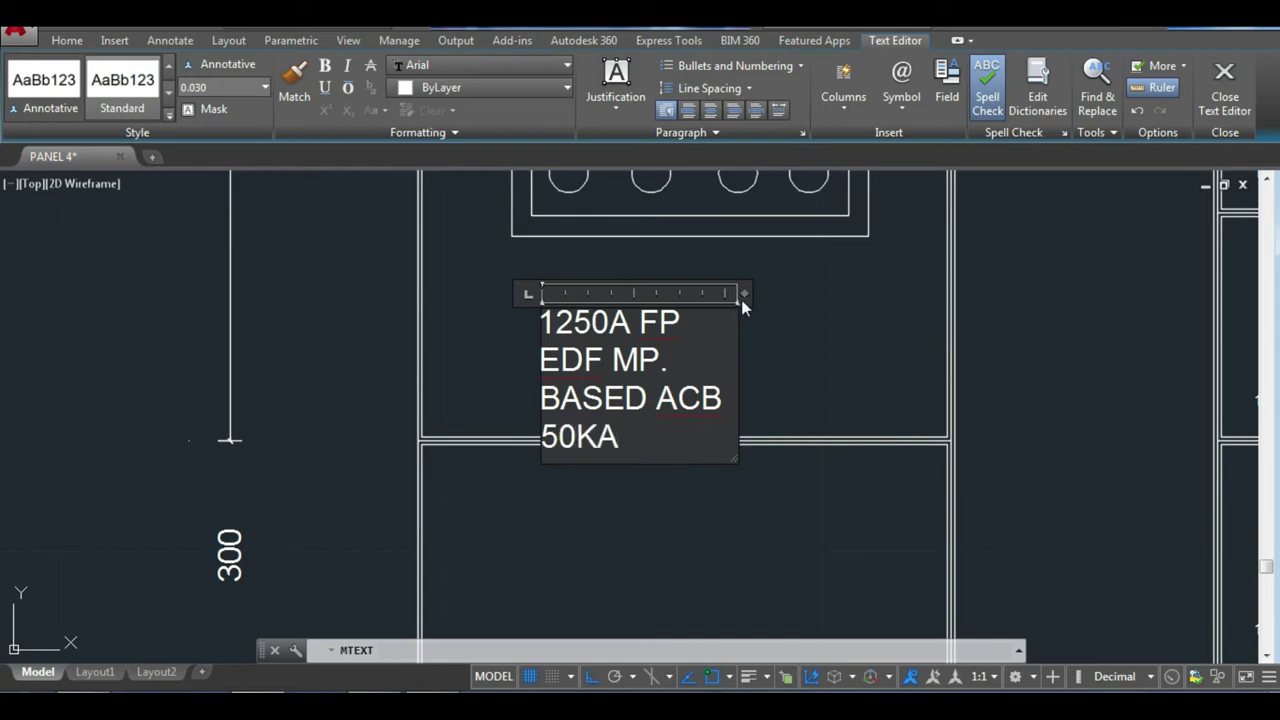
left_click_drag(743, 295, 841, 294)
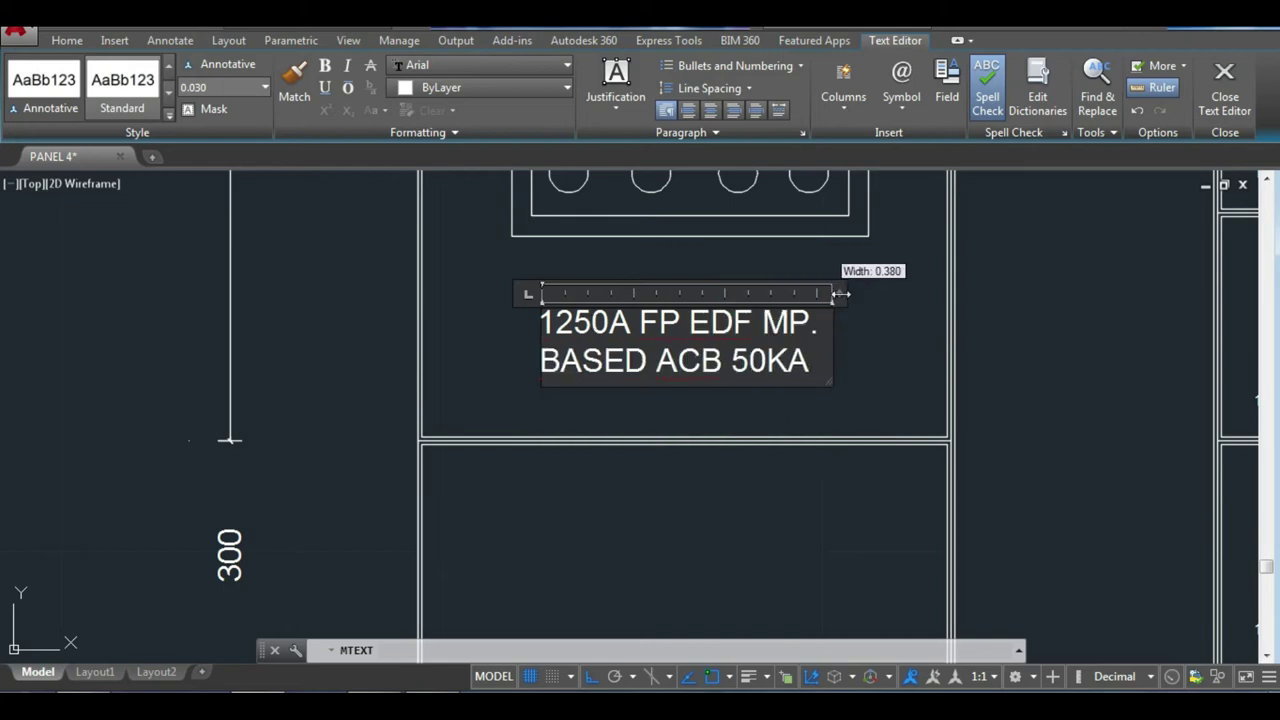
left_click(863, 323)
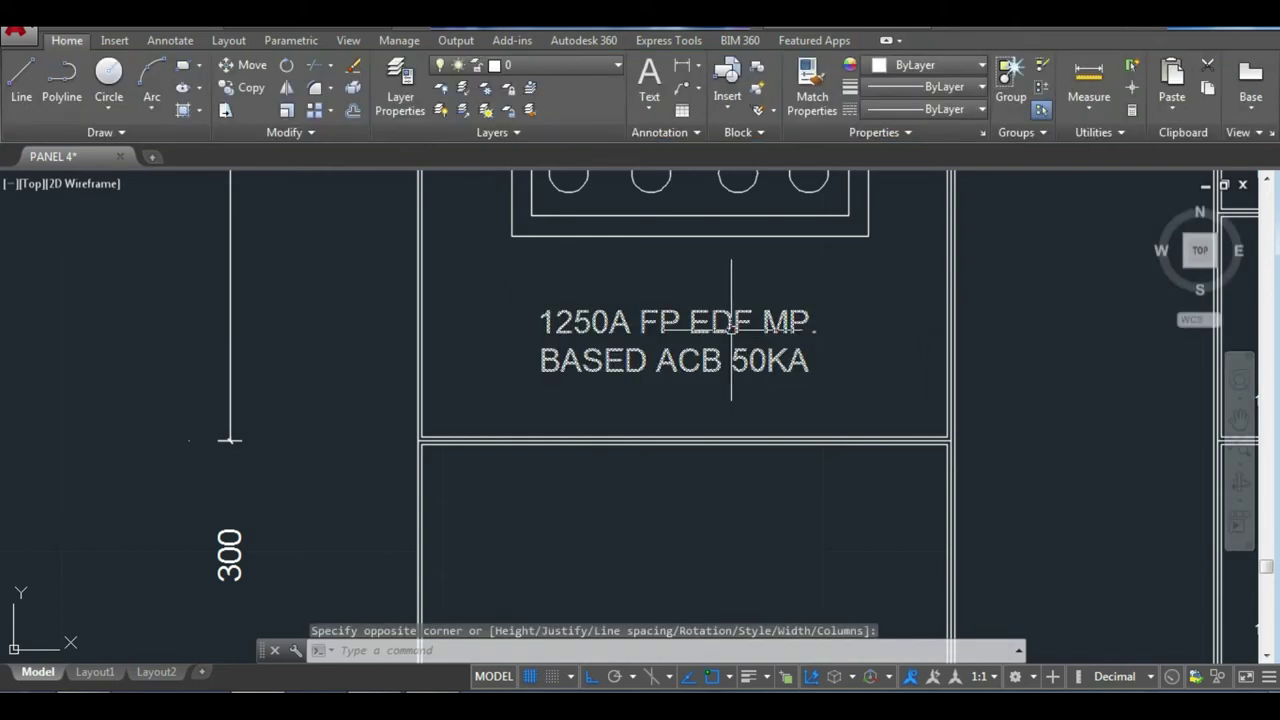
scroll(734, 371, "down", 4)
scroll(705, 335, "up", 3)
mouse_move(697, 367)
middle_mouse_down()
mouse_move(663, 383)
mouse_move(651, 494)
mouse_move(709, 370)
middle_mouse_up()
Create a multiline text box below the breaker label with text height 0.030.
key("Return")
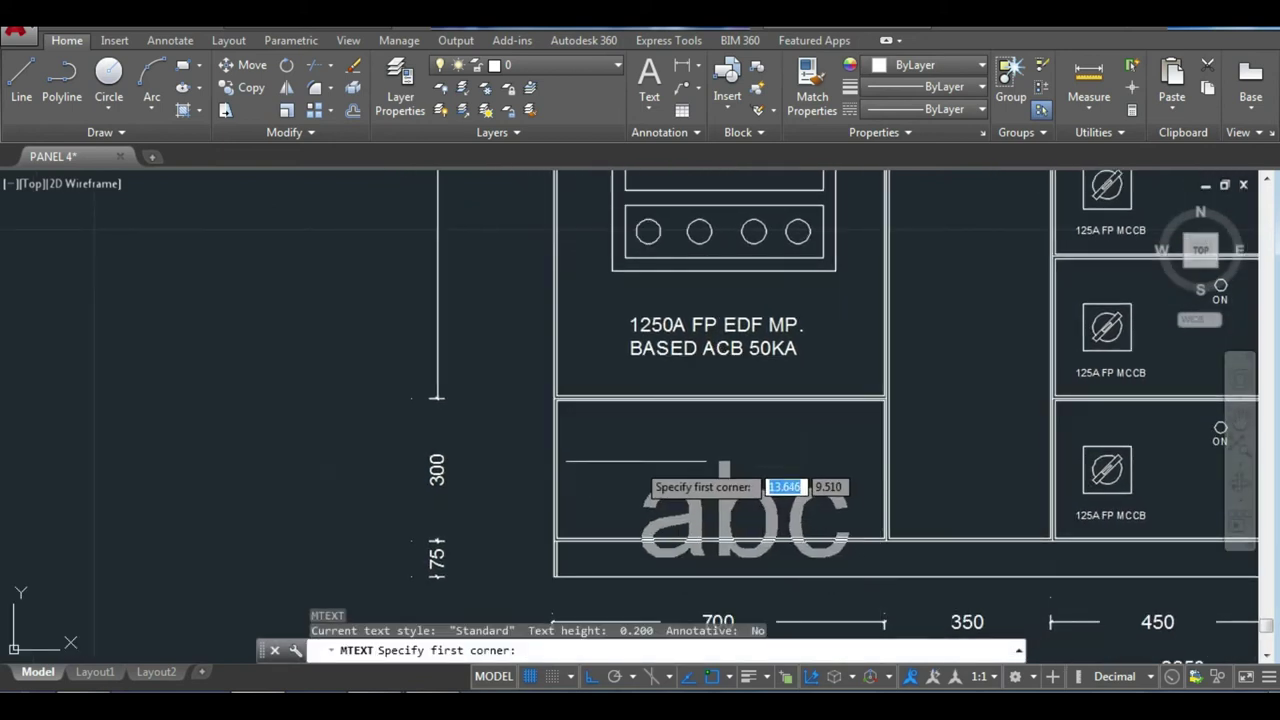
left_click(616, 441)
left_click(680, 475)
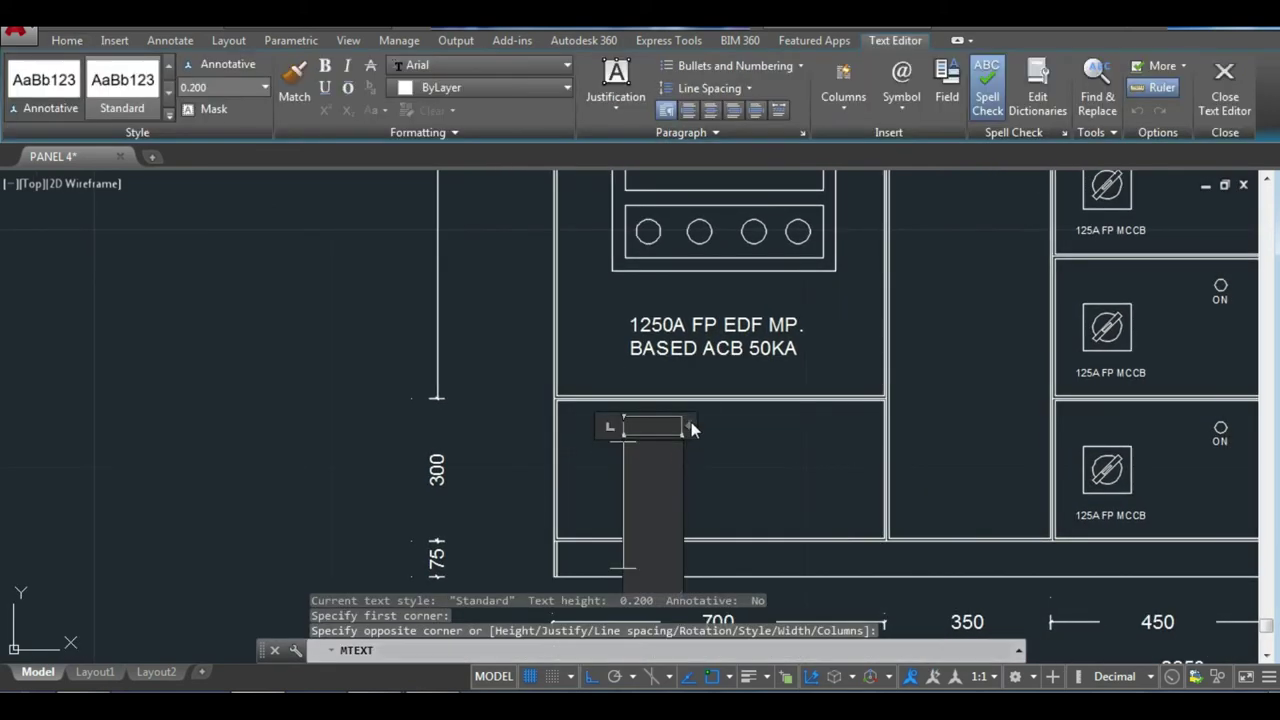
left_click(265, 87)
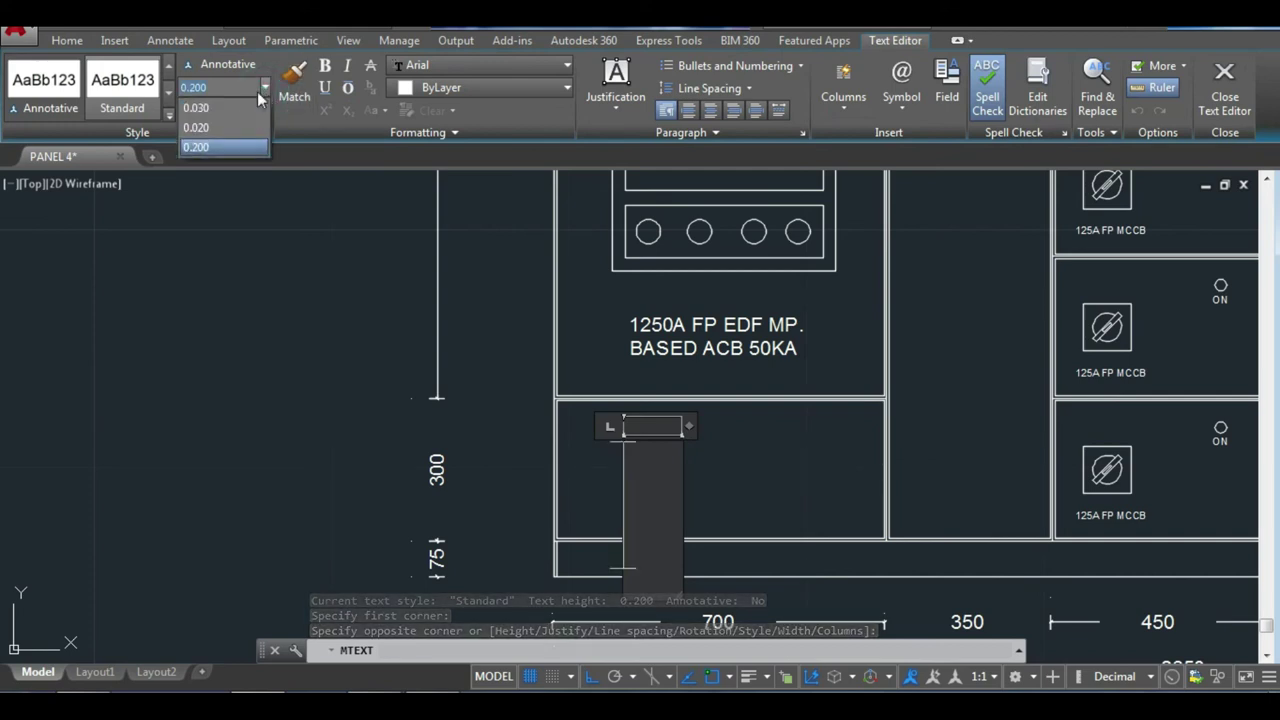
left_click(232, 106)
left_click_drag(688, 423, 742, 425)
type("CABLE ALL")
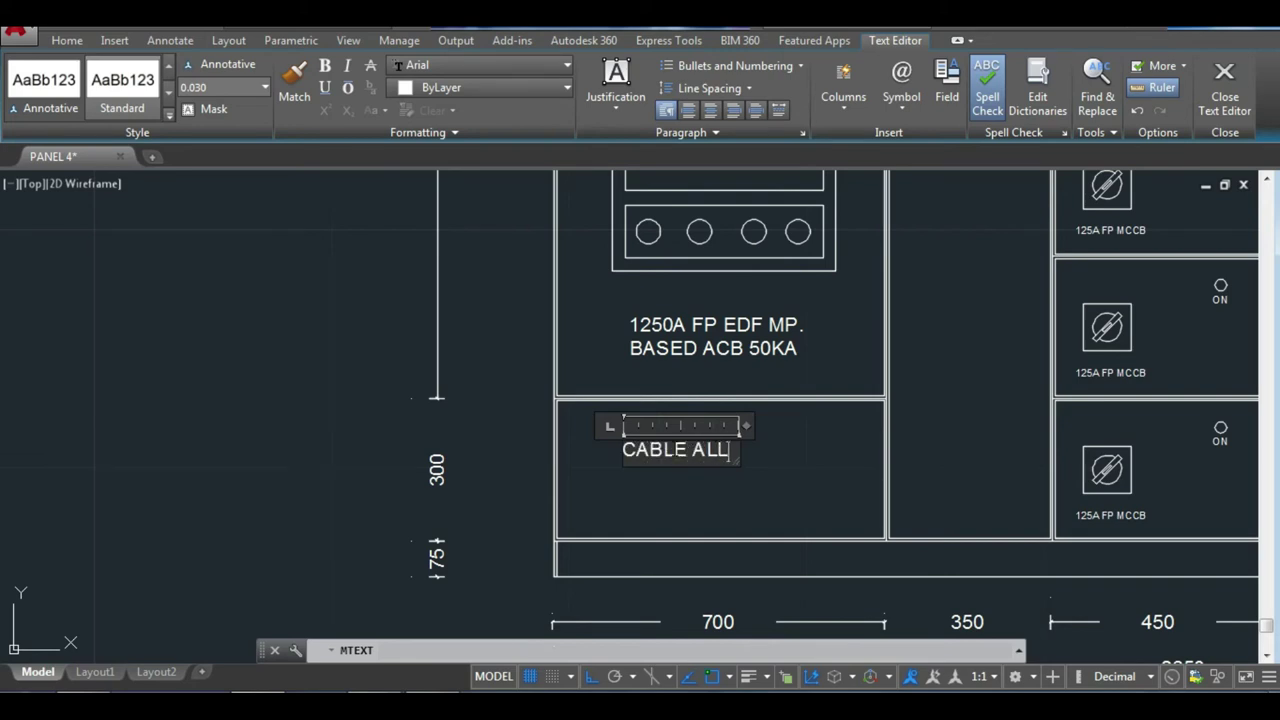
Enter 'CABLE ALLEY', widening the box so it stays on one line.
type("EY")
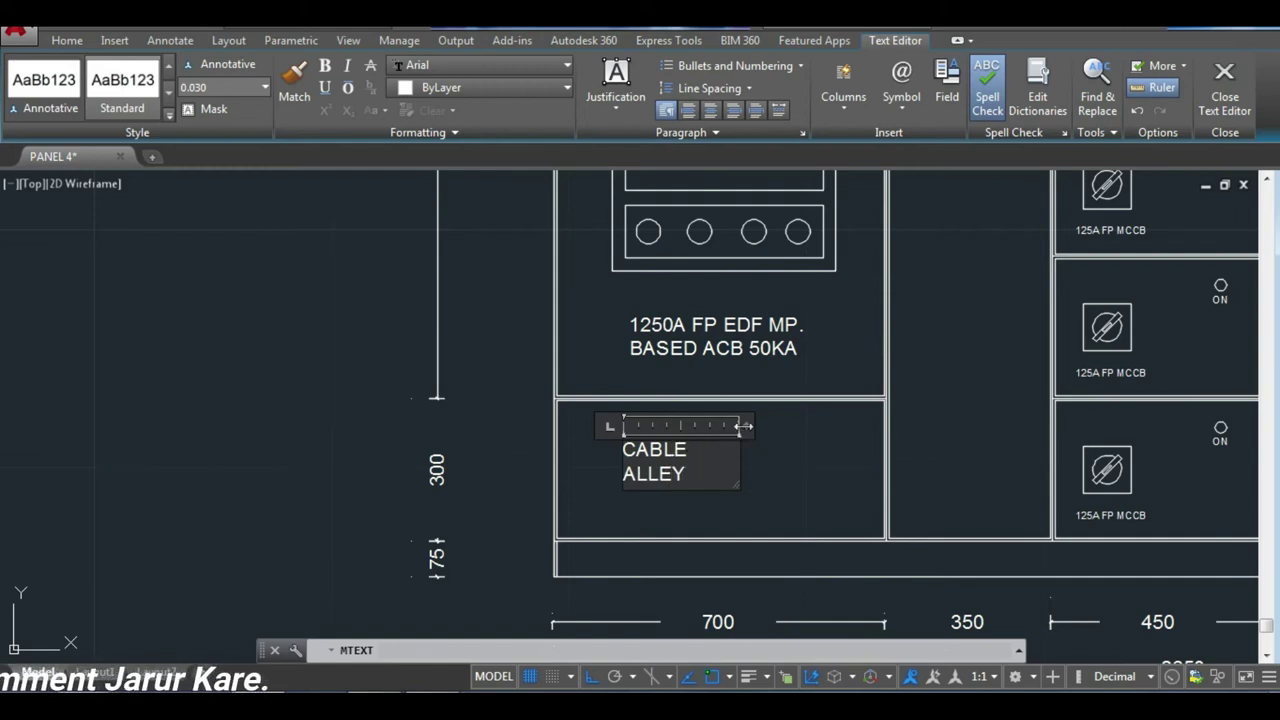
left_click_drag(746, 425, 790, 425)
left_click(728, 483)
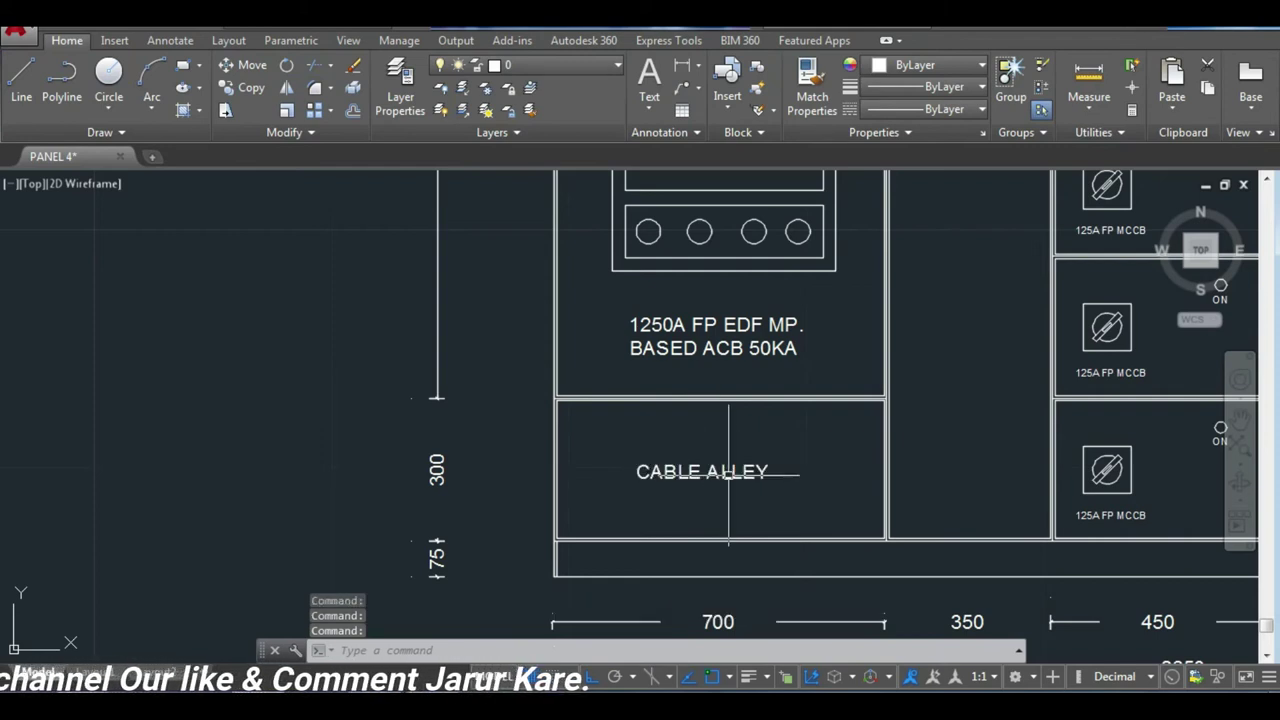
scroll(690, 468, "down", 3)
scroll(690, 468, "up", 4)
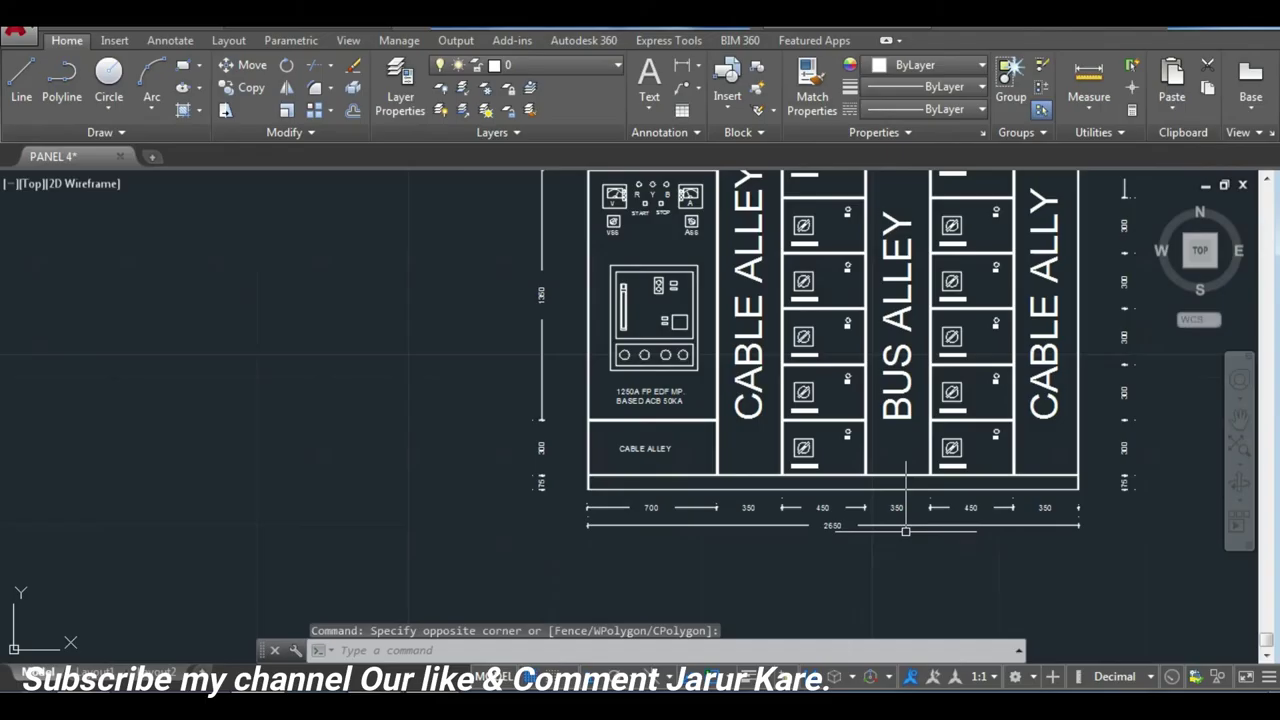
scroll(711, 474, "up", 4)
mouse_move(711, 474)
middle_mouse_down()
mouse_move(534, 320)
mouse_move(476, 335)
middle_mouse_up()
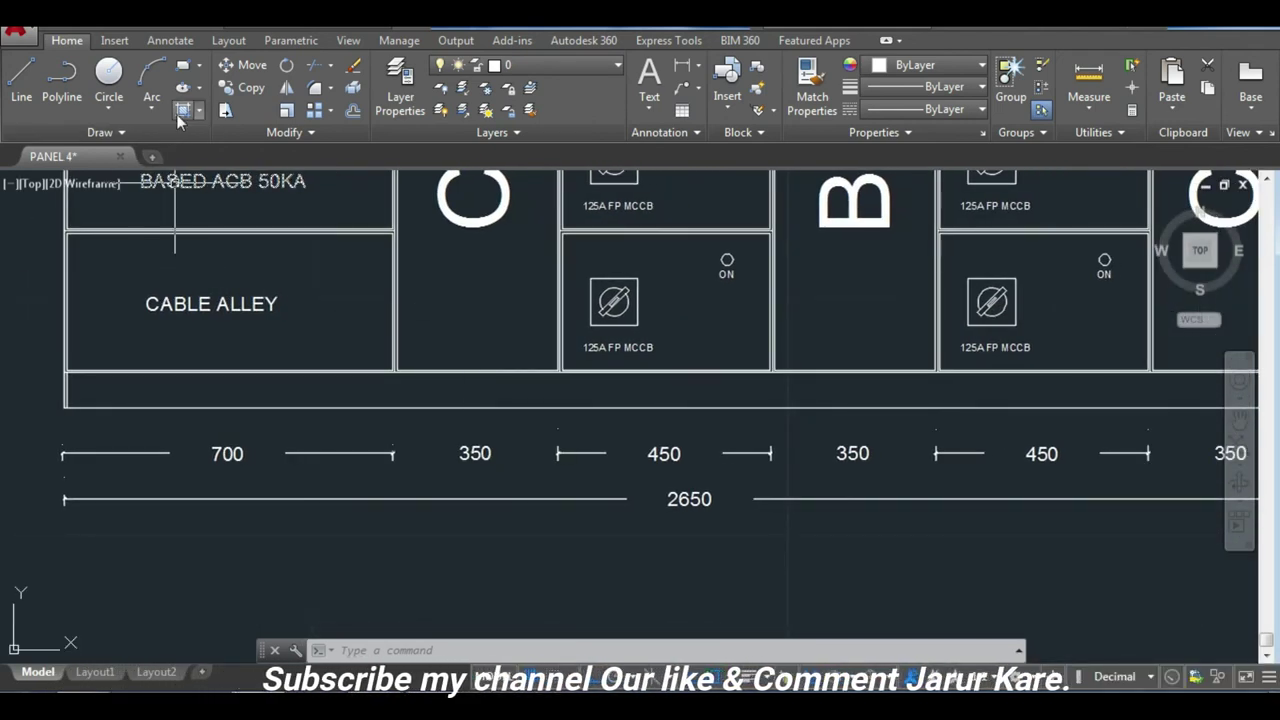
Hatch the bottom strip of the panel with the ANSI31 pattern.
type("h")
key("Return")
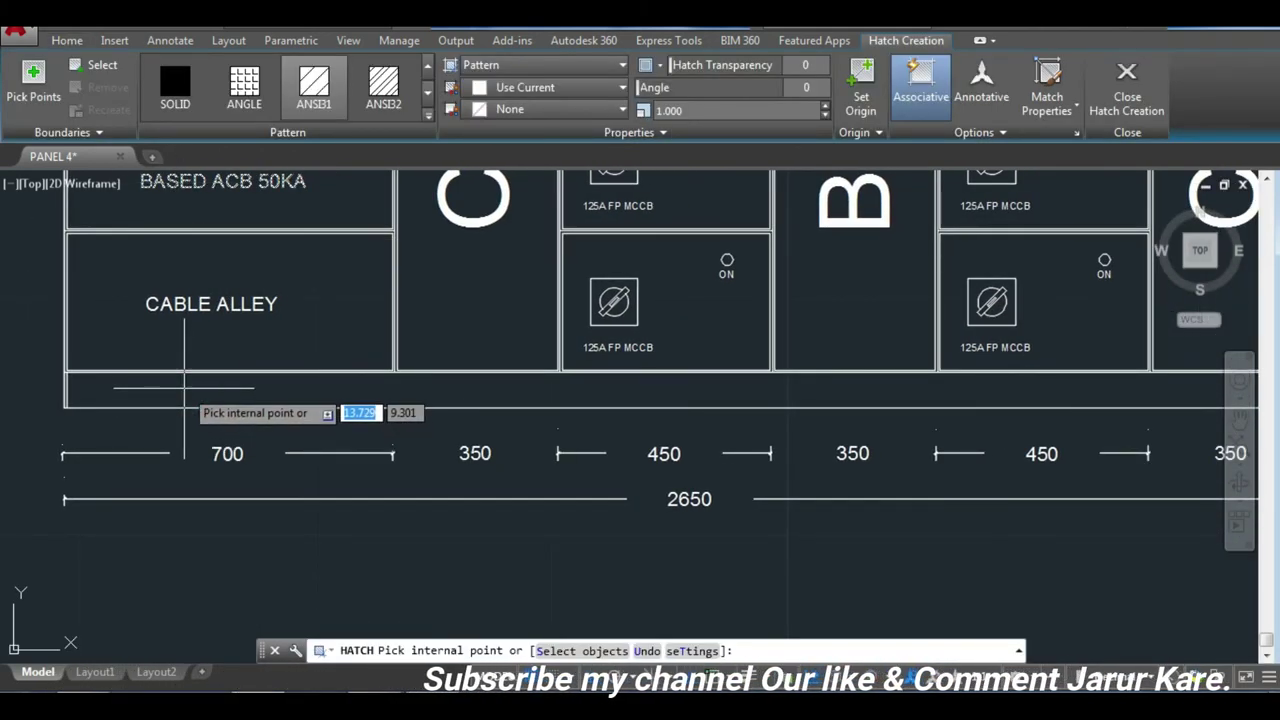
left_click(195, 390)
key("Escape")
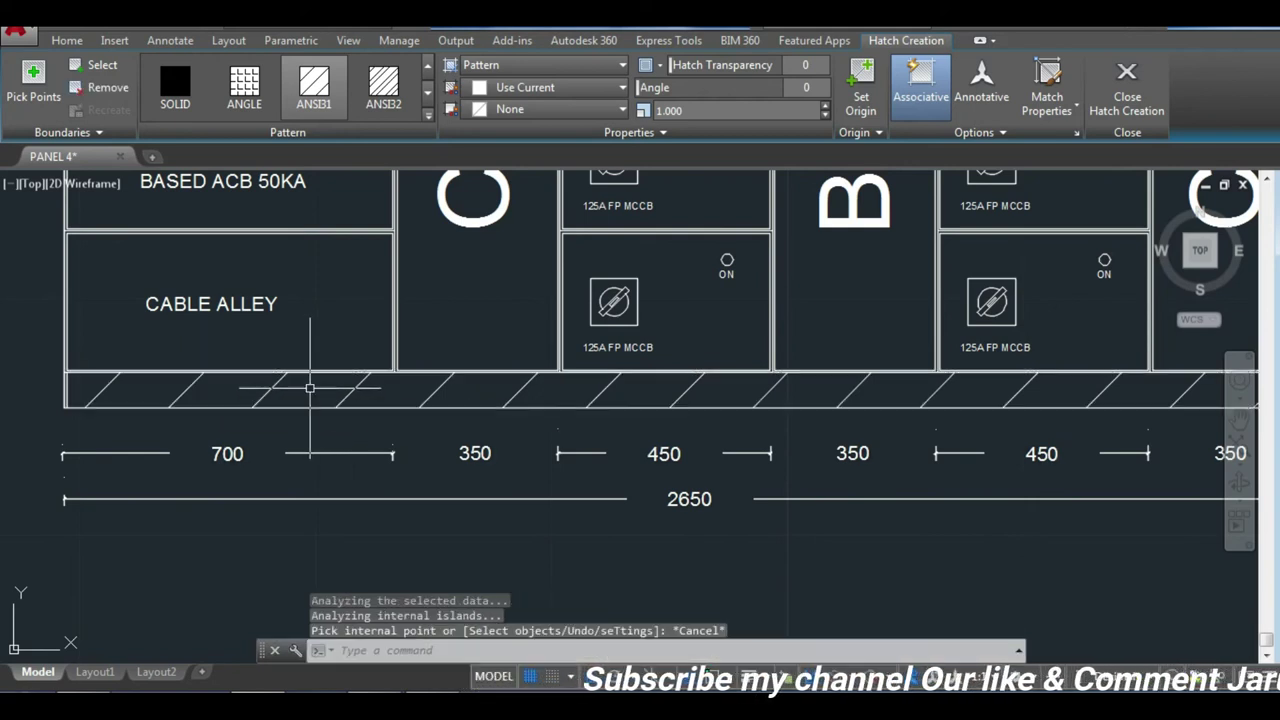
Change the bottom-strip hatch scale to 0.25.
left_click(351, 390)
left_click(351, 390)
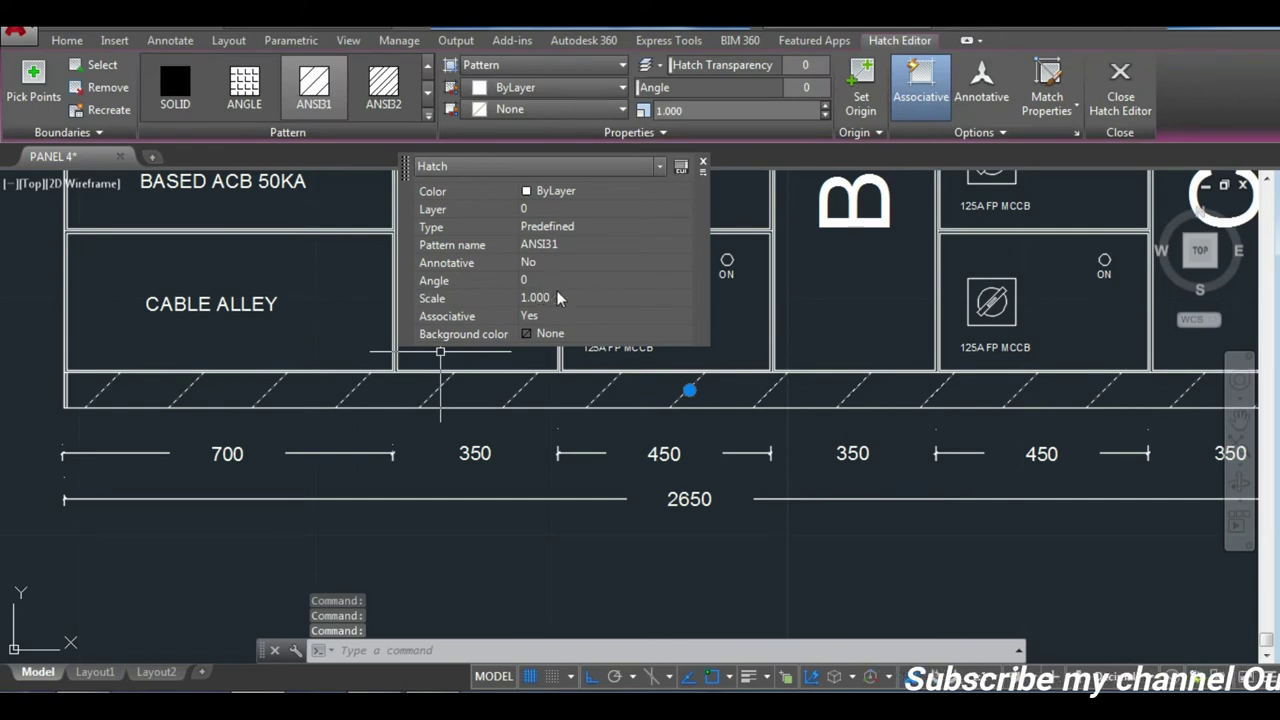
left_click(564, 298)
key("BackSpace")
type(".250")
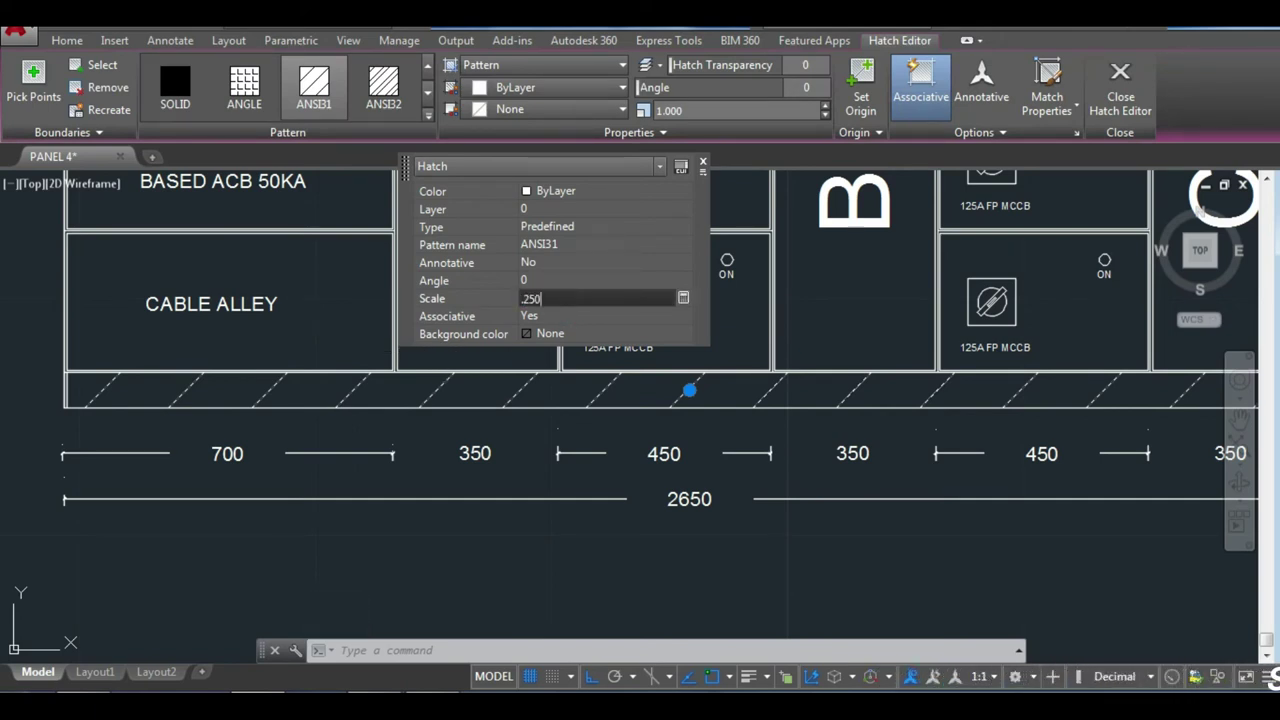
key("Return")
left_click(596, 437)
left_click(596, 437)
key("Escape")
scroll(600, 440, "down", 3)
scroll(640, 445, "up", 3)
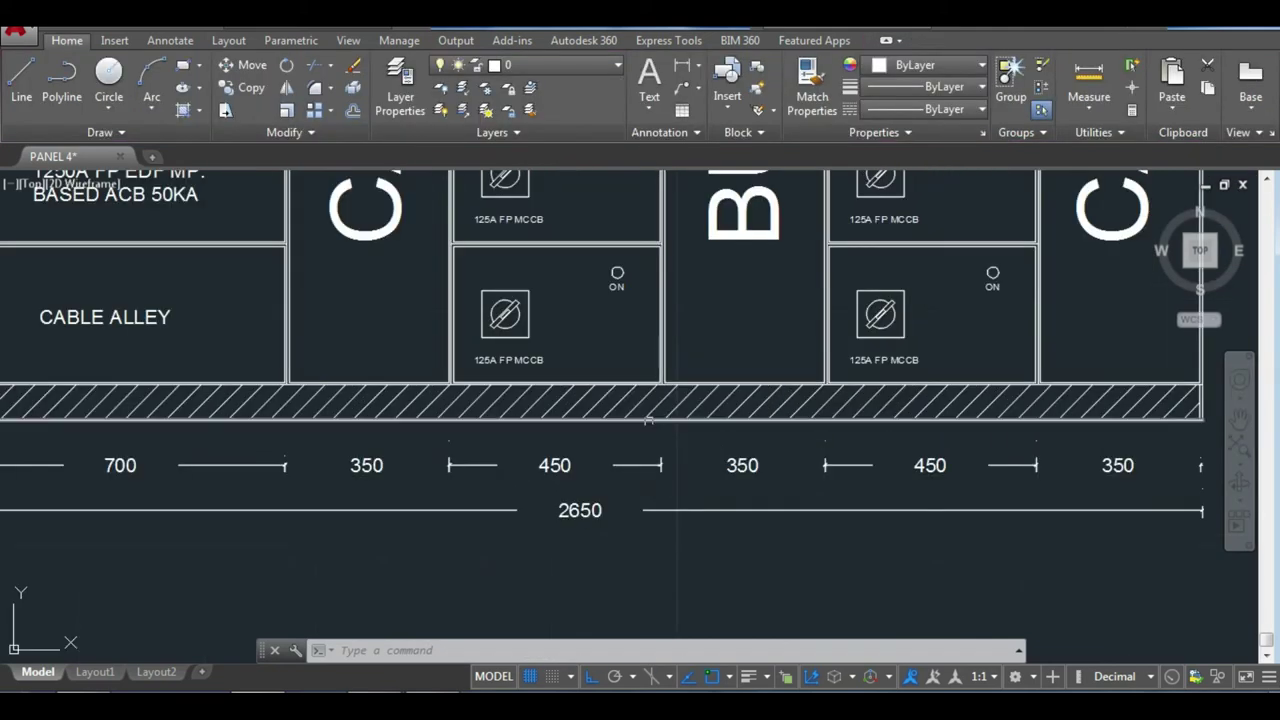
scroll(563, 449, "down", 1)
Copy the CABLE ALLEY label onto the hatched base strip.
scroll(426, 381, "down", 2)
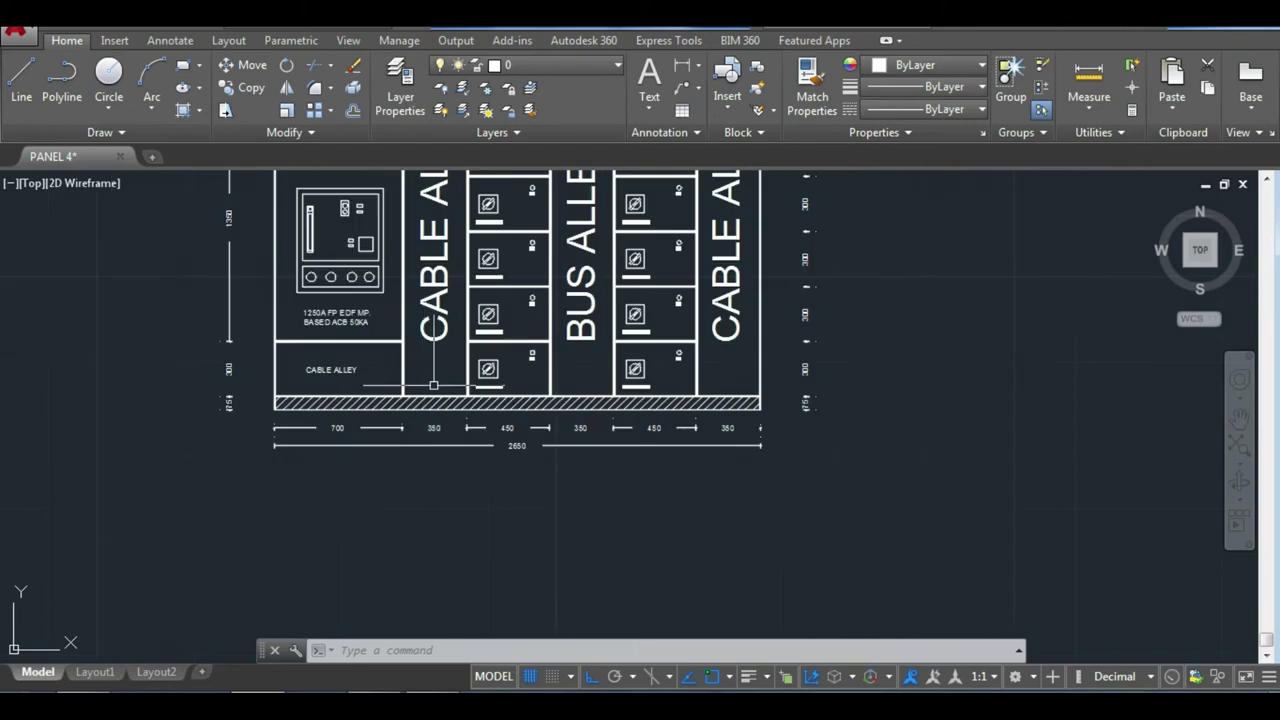
scroll(380, 360, "up", 2)
type("T")
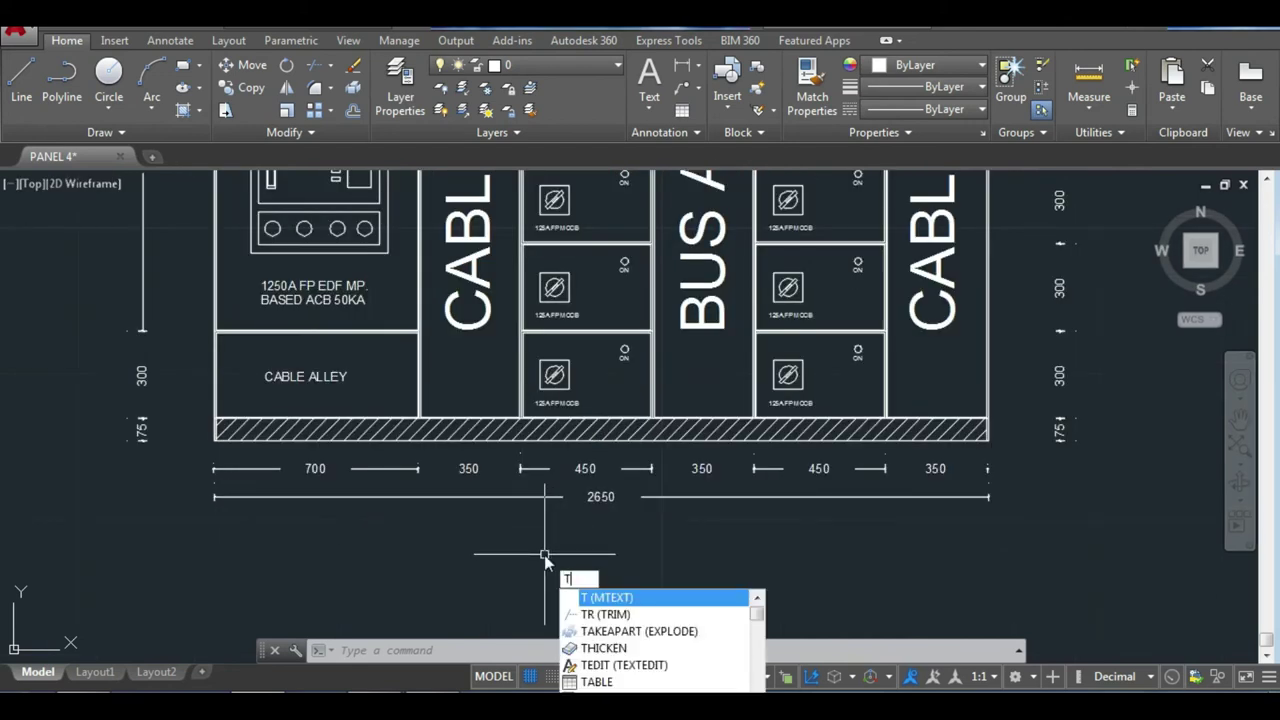
key("Escape")
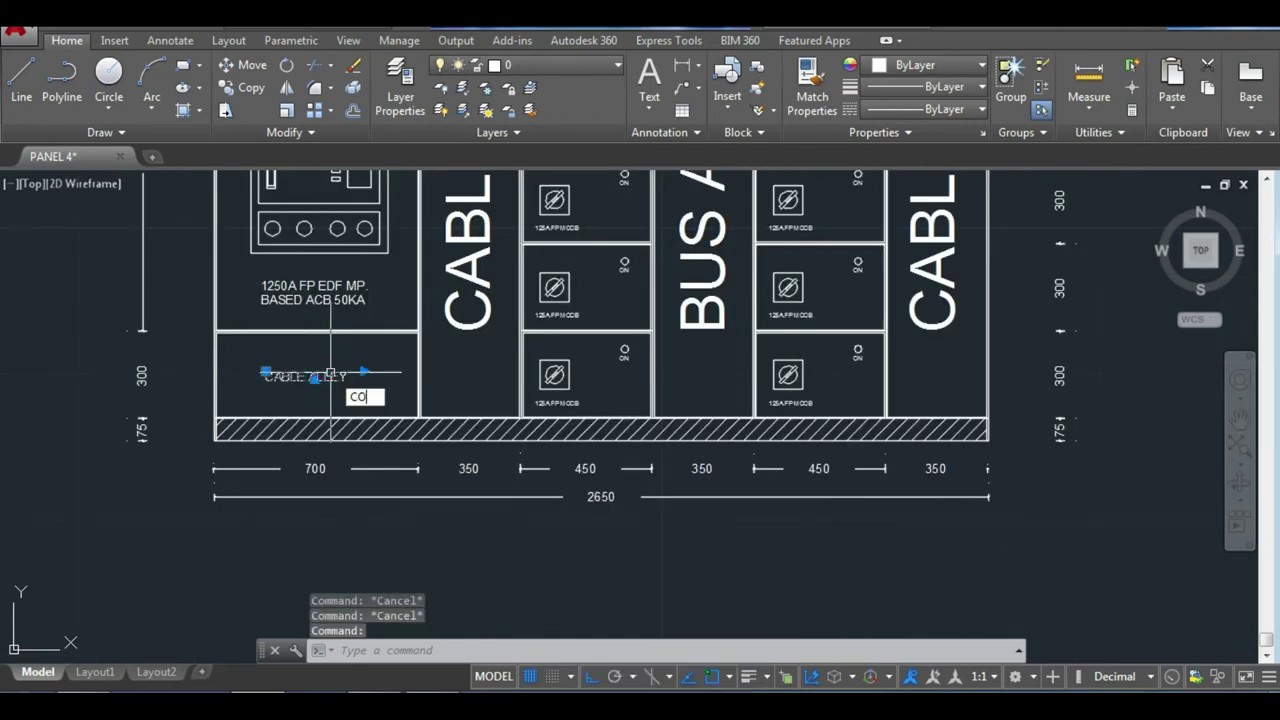
key("Return")
left_click(363, 372)
left_click(591, 676)
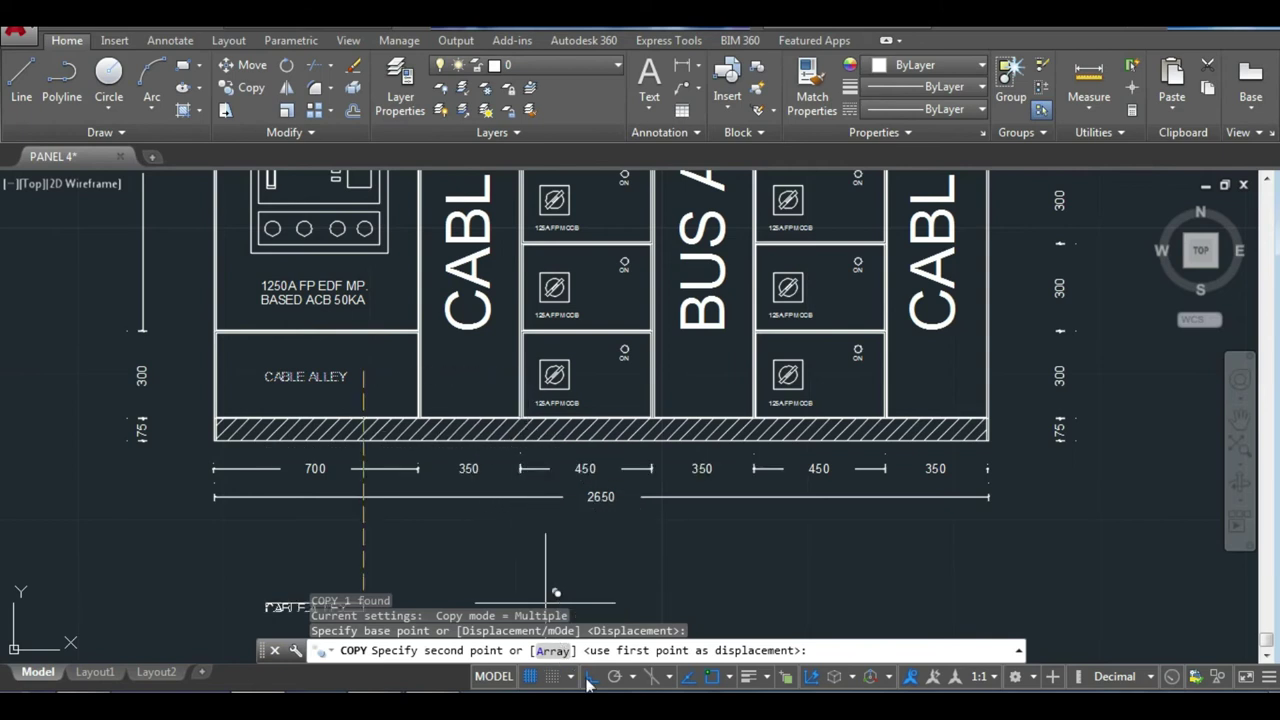
left_click(605, 425)
key("Escape")
scroll(562, 434, "up", 5)
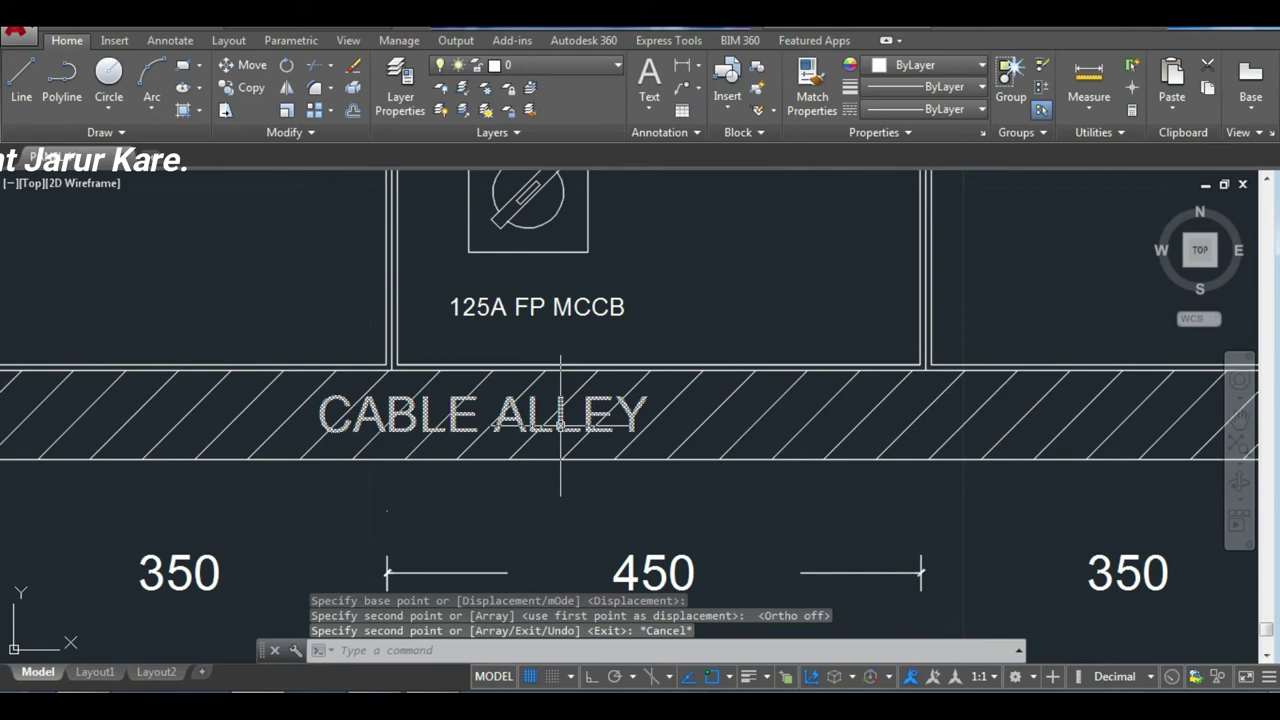
Change the copied label's text to 'BASE CHANNEL'.
double_click(592, 425)
key("BackSpace")
key("BackSpace")
key("BackSpace")
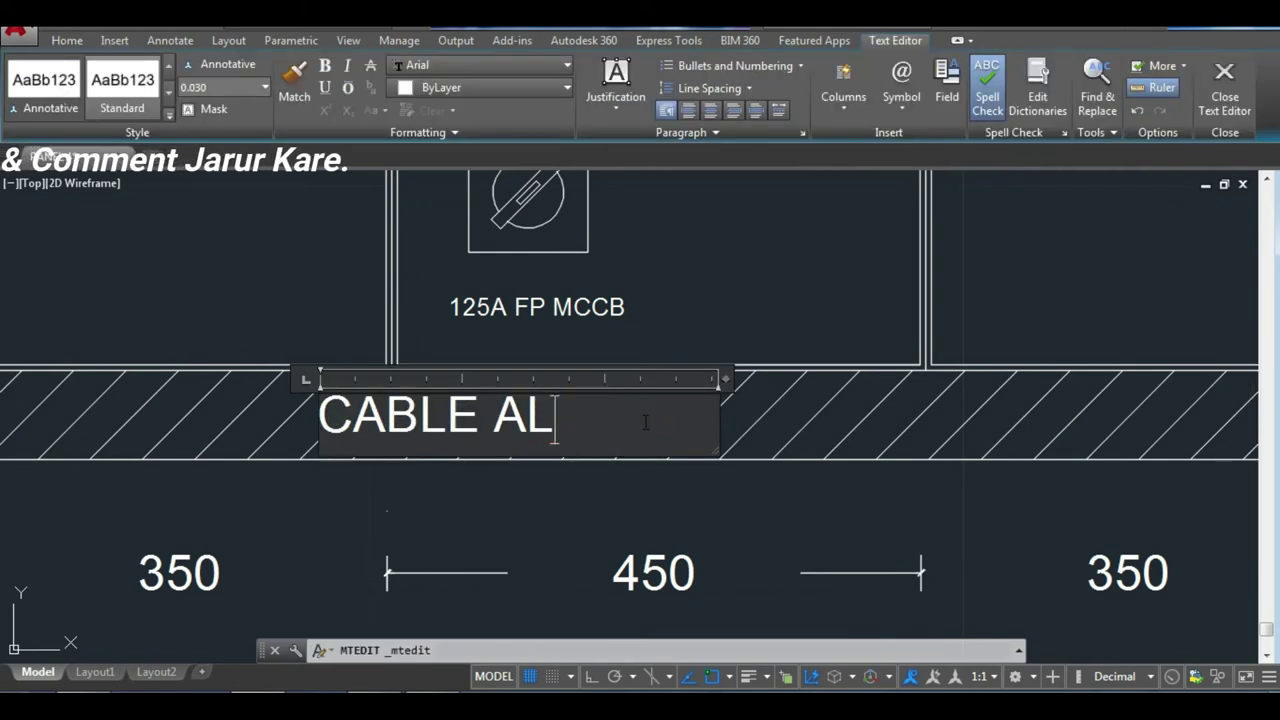
key("BackSpace")
key("BackSpace")
key("BackSpace")
key("BackSpace")
key("BackSpace")
key("BackSpace")
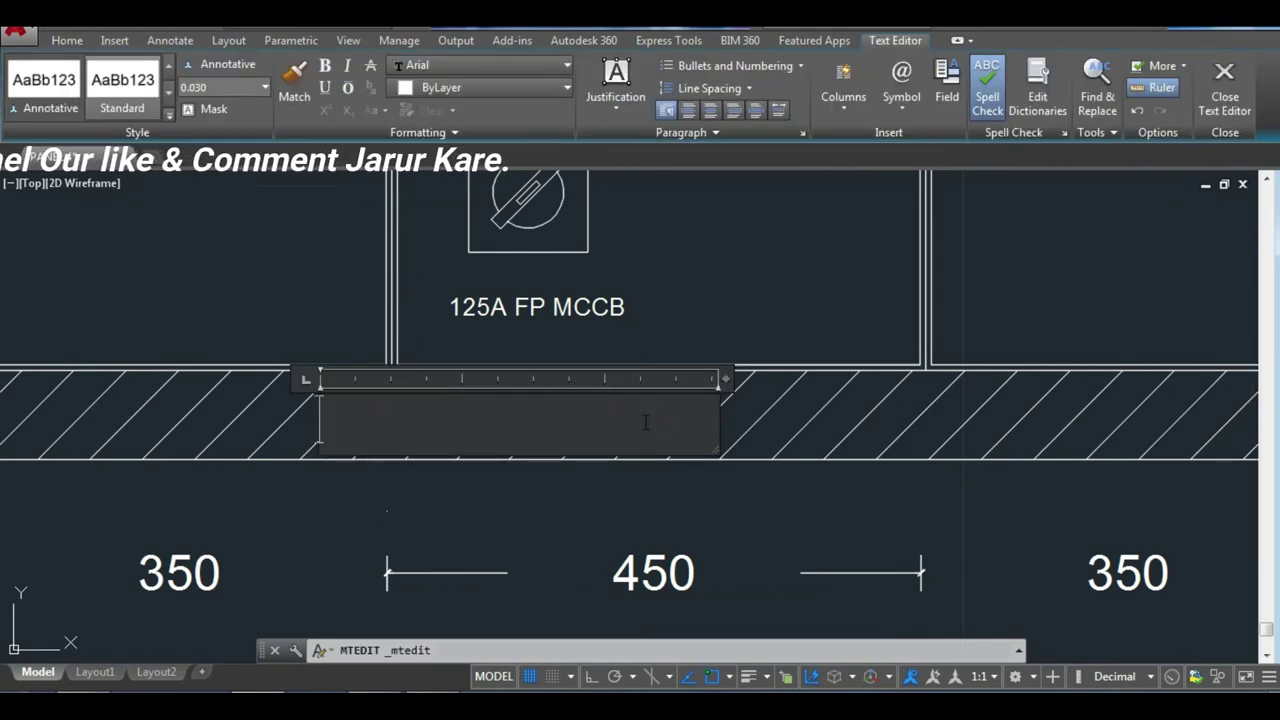
type("BASE ")
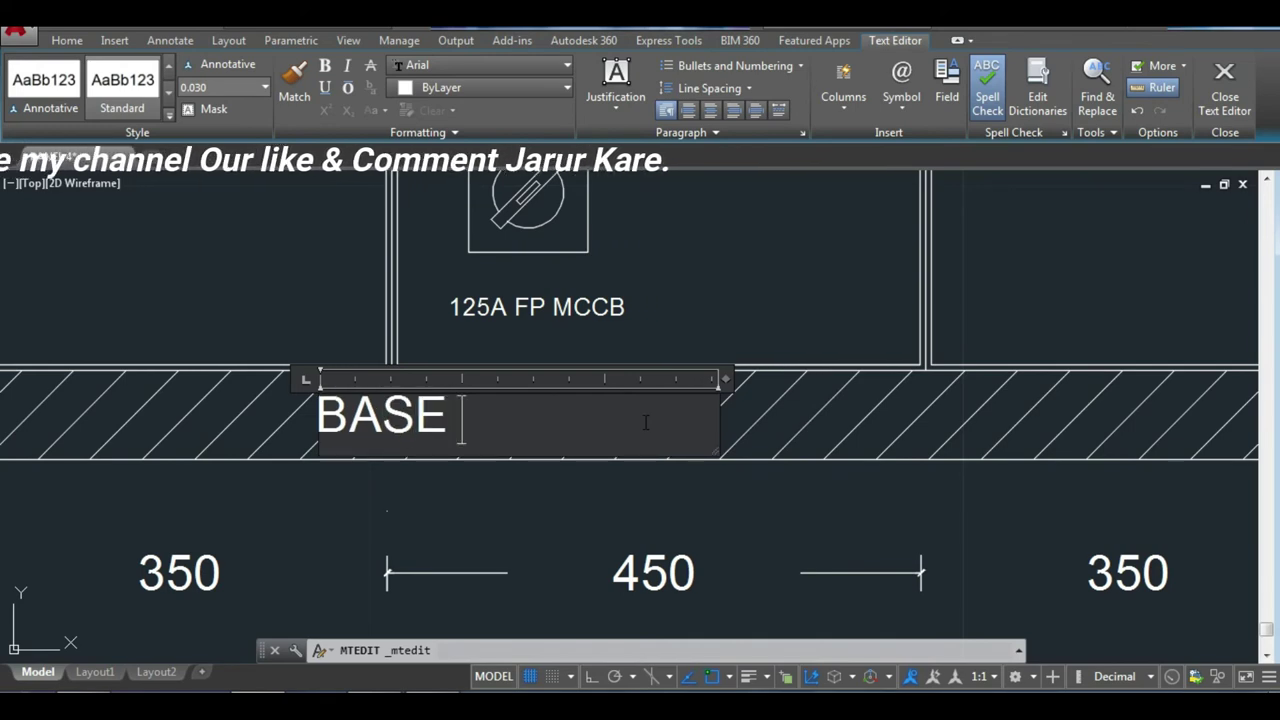
type("CH")
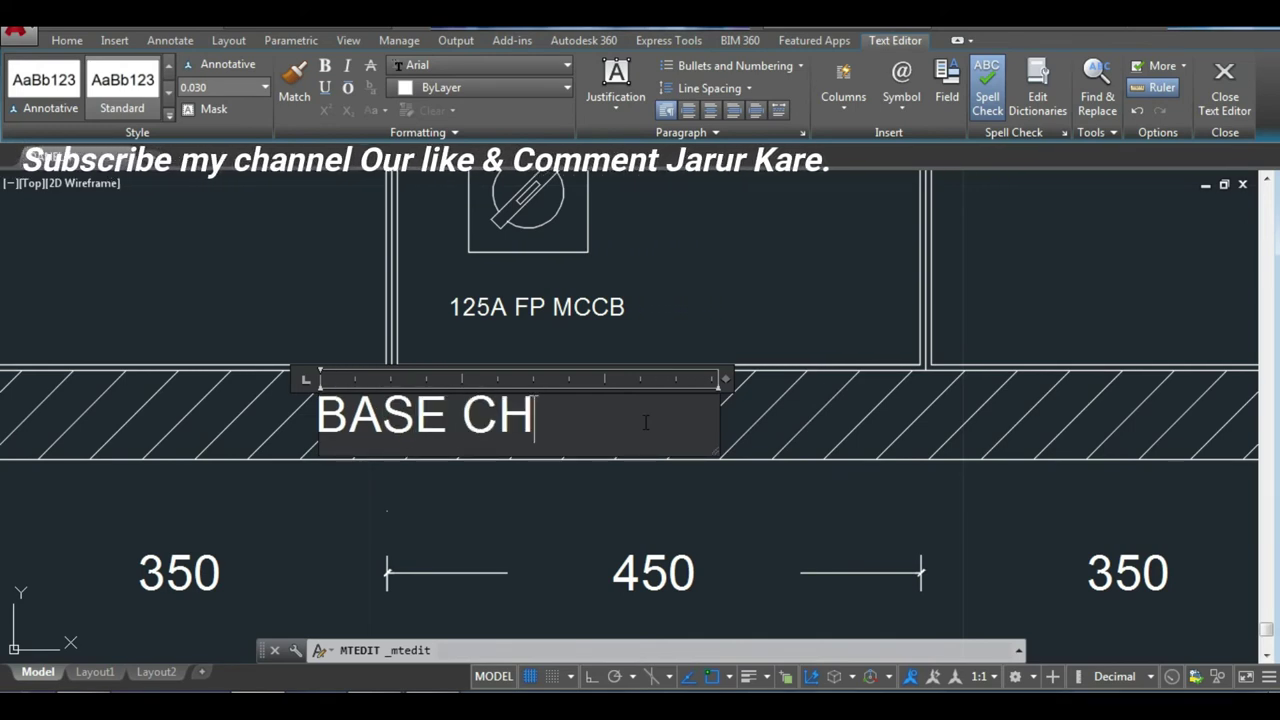
type("A")
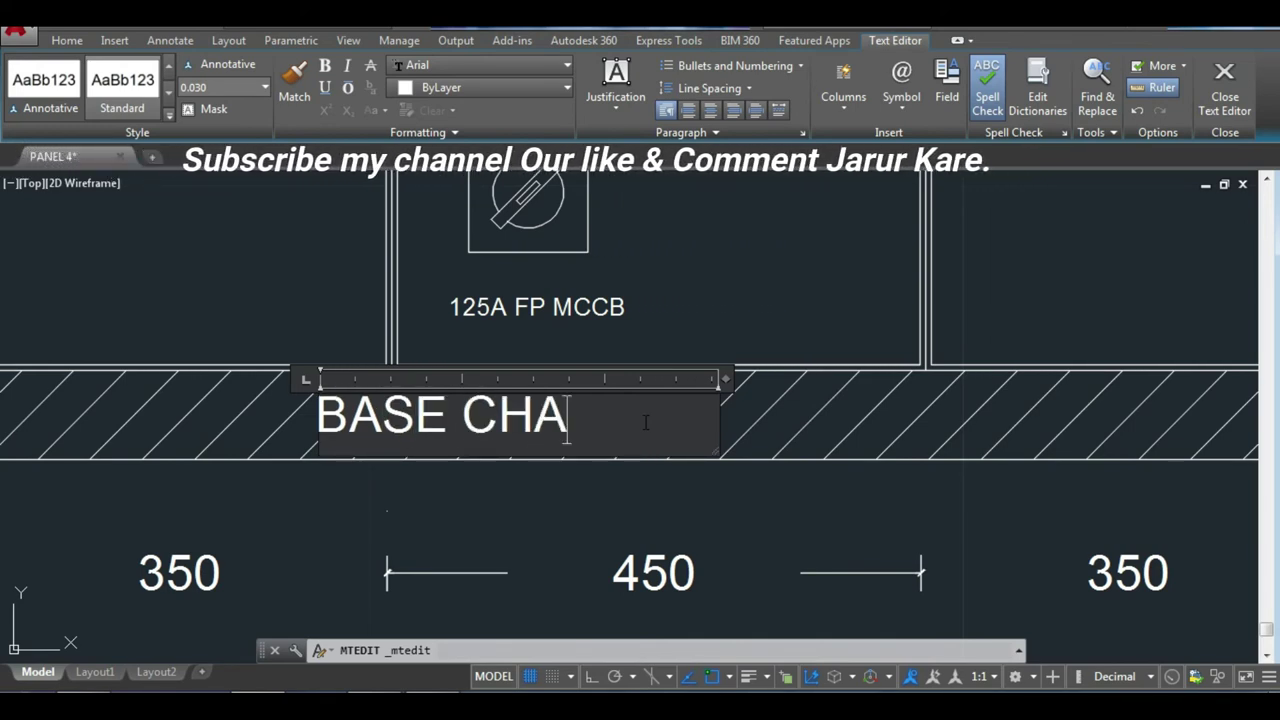
type("NNEL")
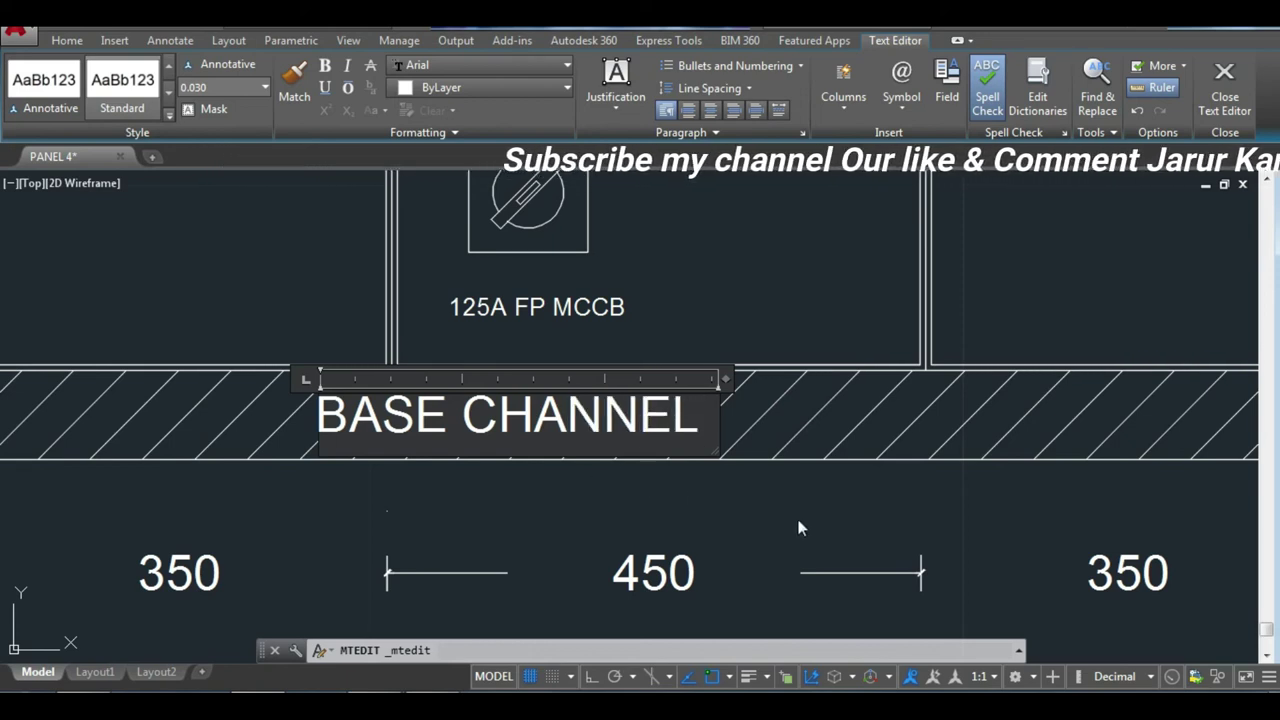
left_click(685, 487)
Zoom in on the panel's top-left corner beside the 250 dimension.
scroll(685, 487, "down", 5)
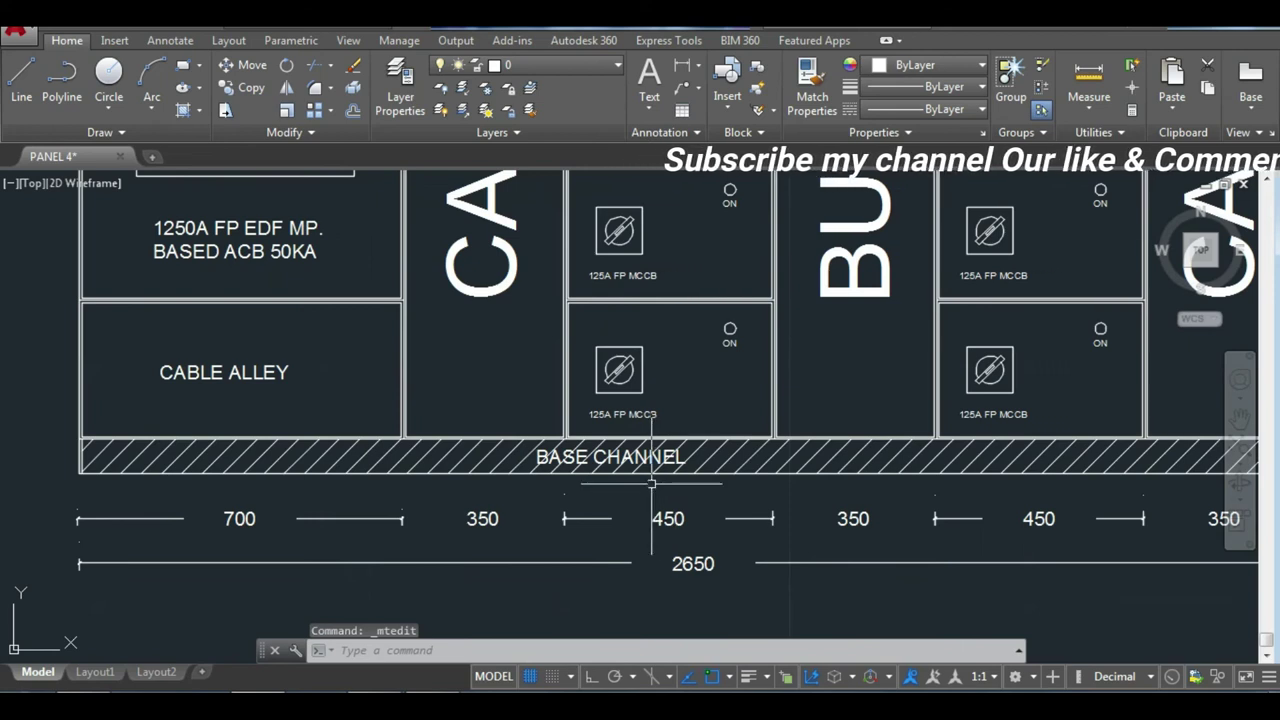
scroll(665, 470, "up", 2)
scroll(658, 470, "up", 1)
scroll(658, 463, "up", 2)
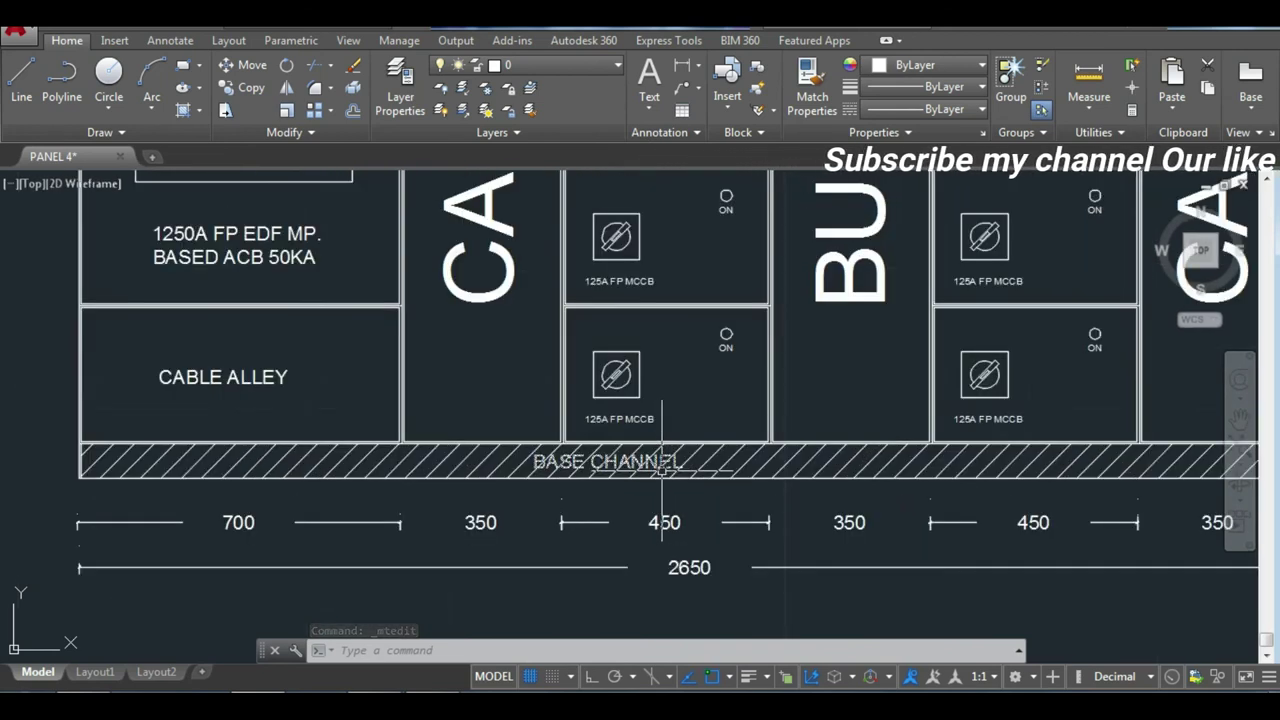
key("Escape")
key("Escape")
key("Escape")
left_click_drag(655, 463, 767, 463)
scroll(660, 462, "down", 3)
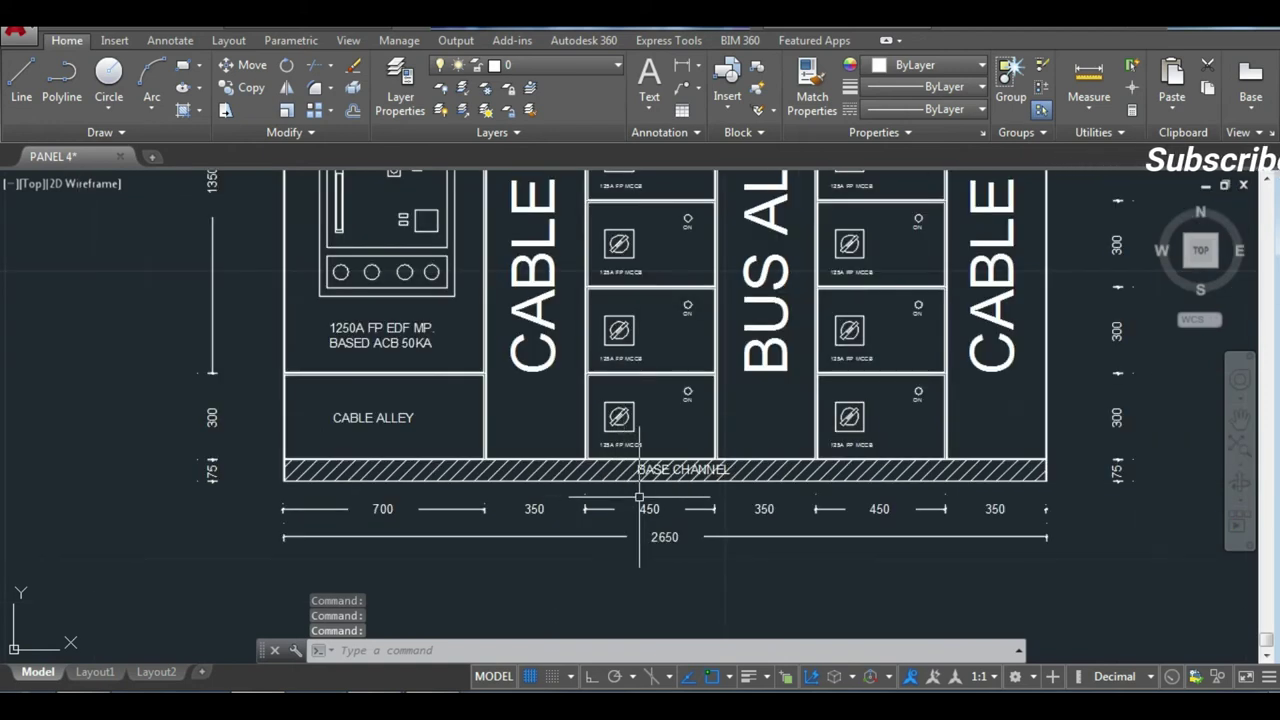
scroll(657, 470, "down", 2)
scroll(658, 311, "down", 3)
scroll(658, 311, "up", 4)
scroll(658, 311, "down", 2)
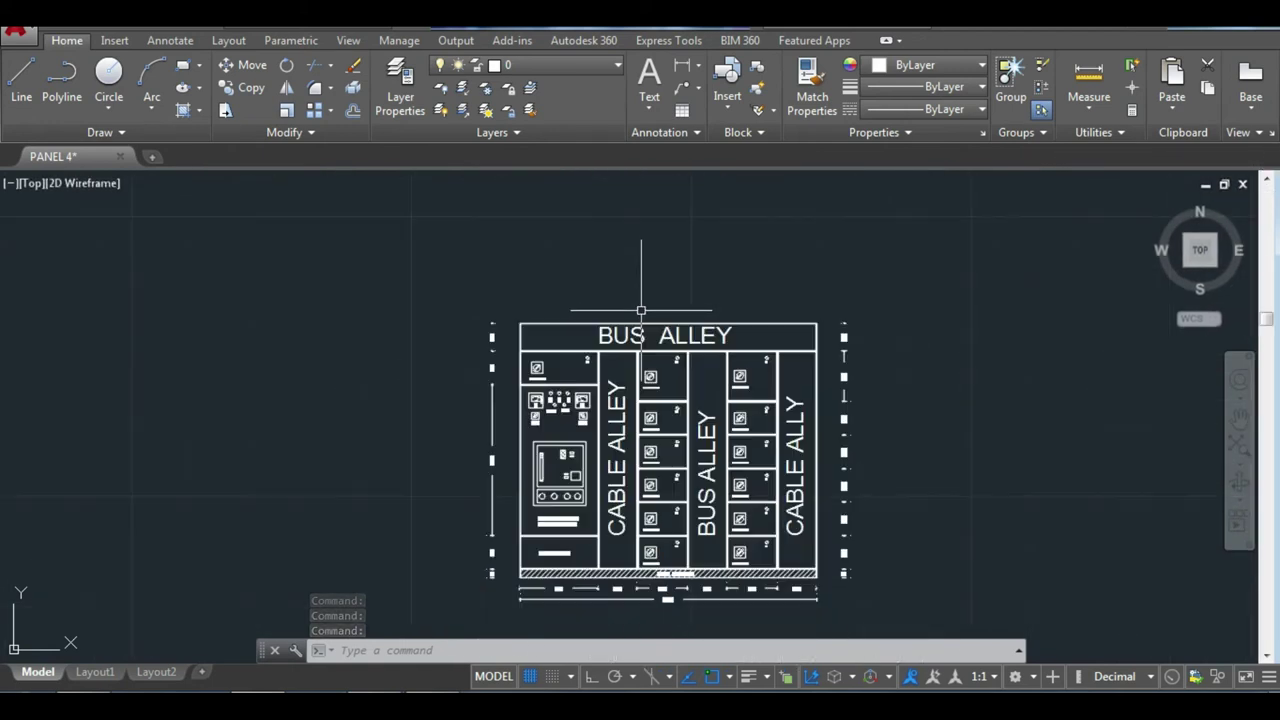
scroll(602, 337, "up", 5)
Draw an upright line up from the panel's top-left corner, starting with a .050 segment.
type("L")
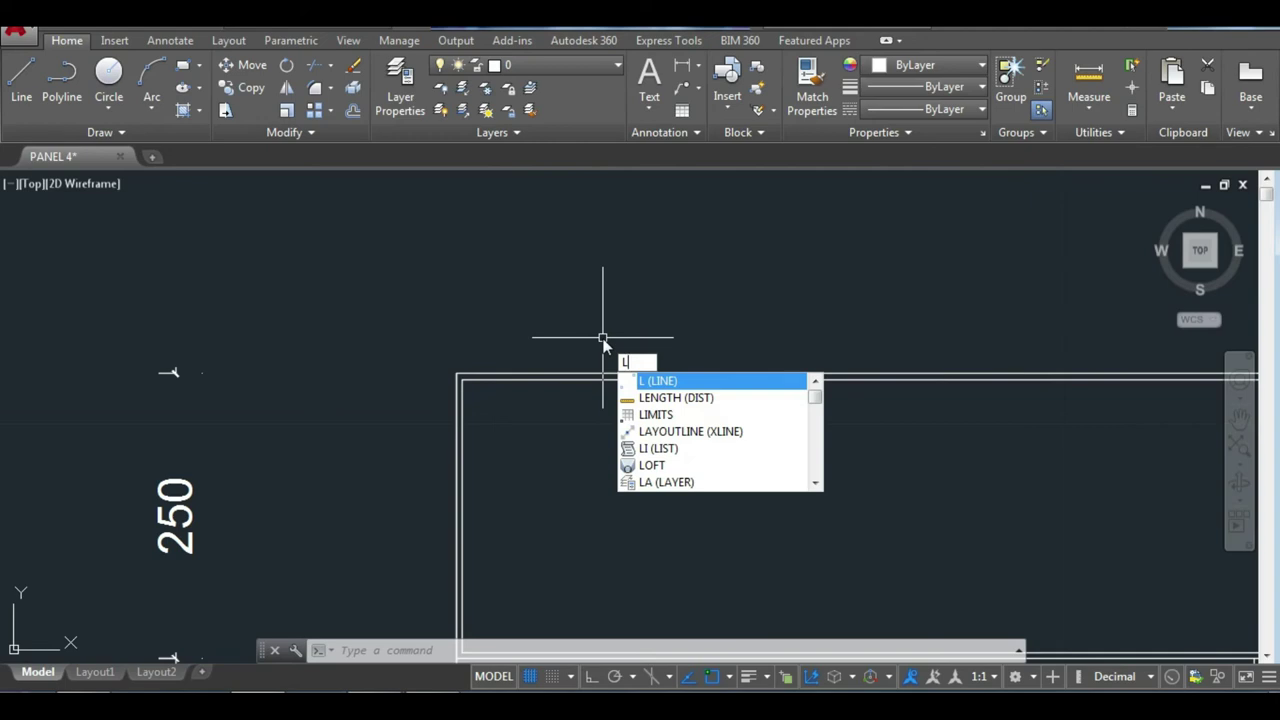
key("Return")
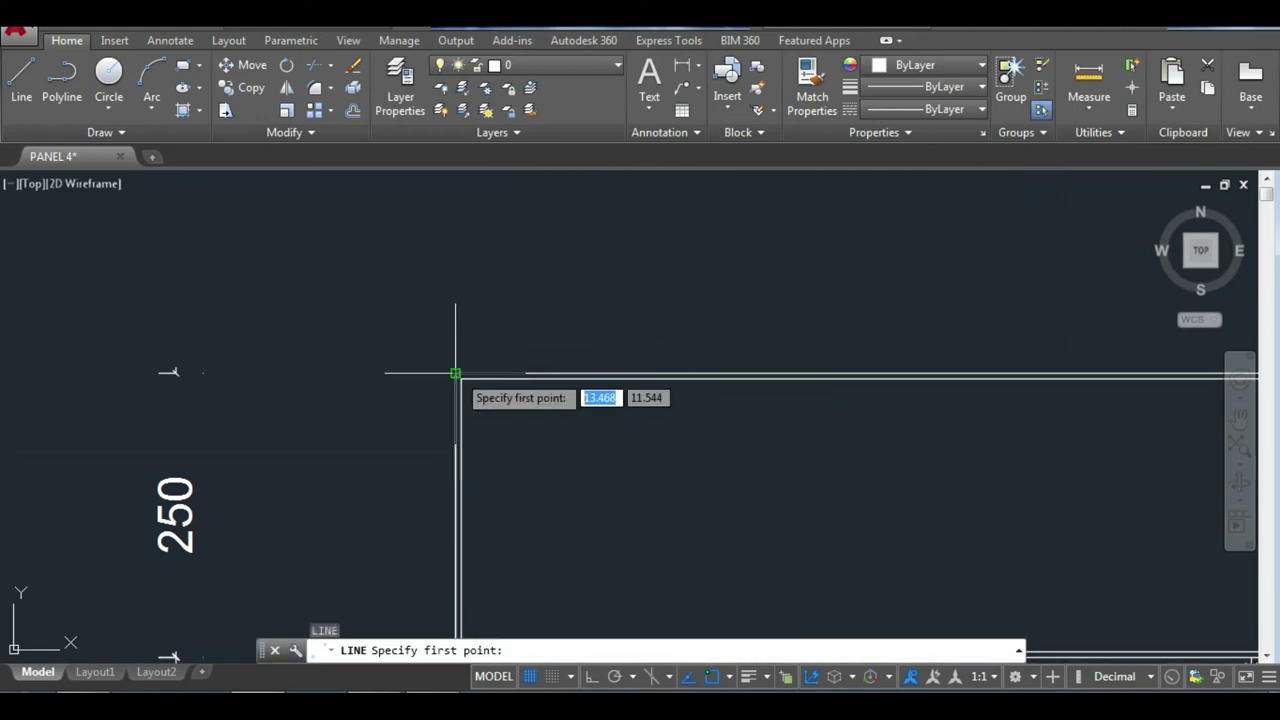
left_click(458, 375)
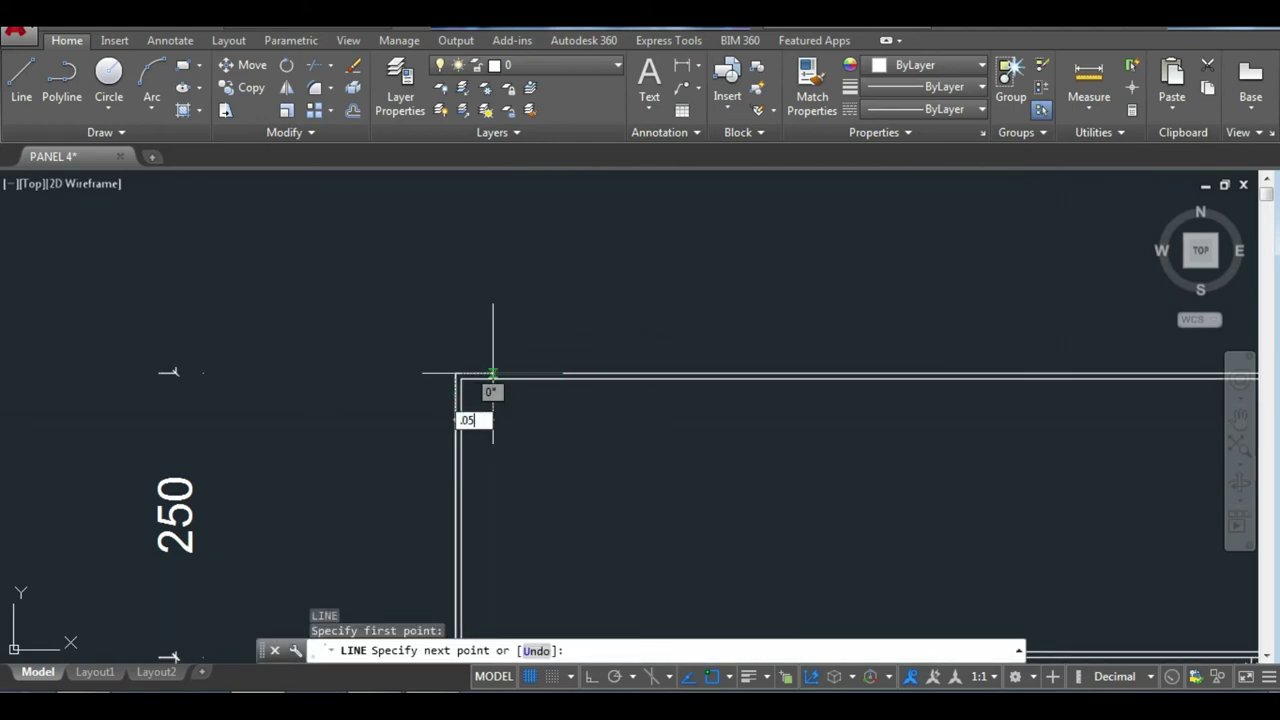
type(".050")
key("Return")
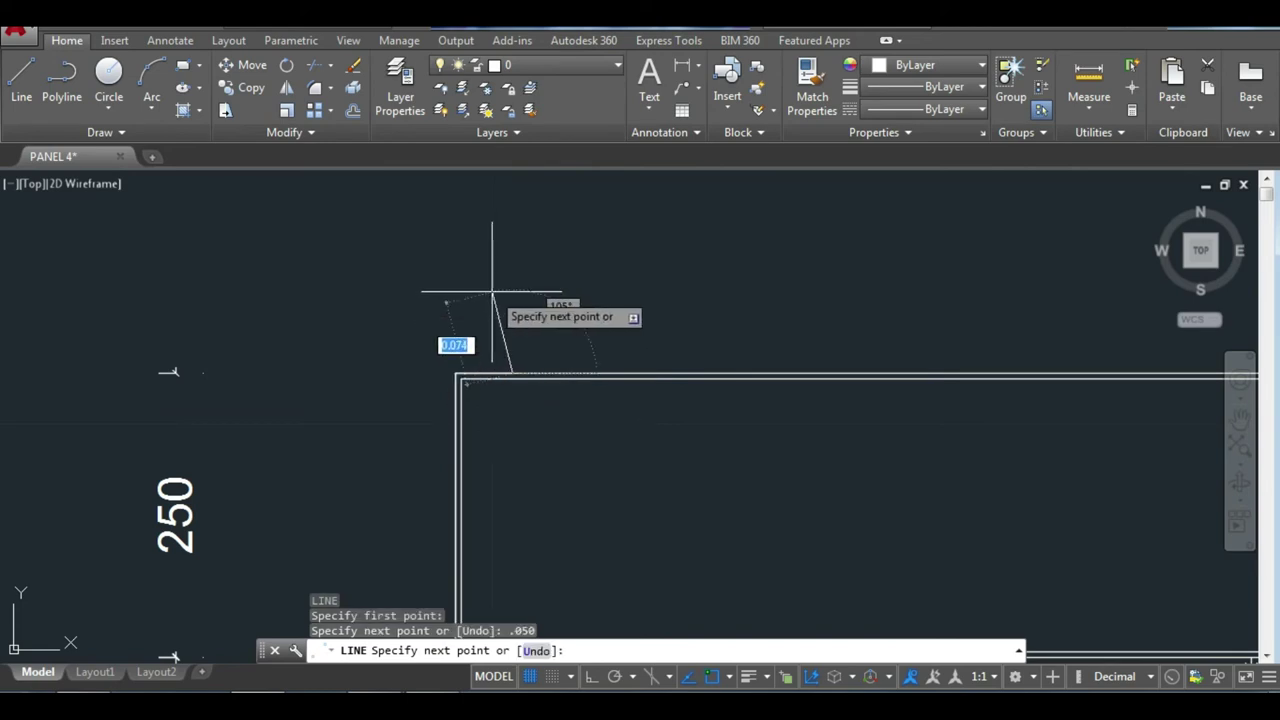
left_click(591, 677)
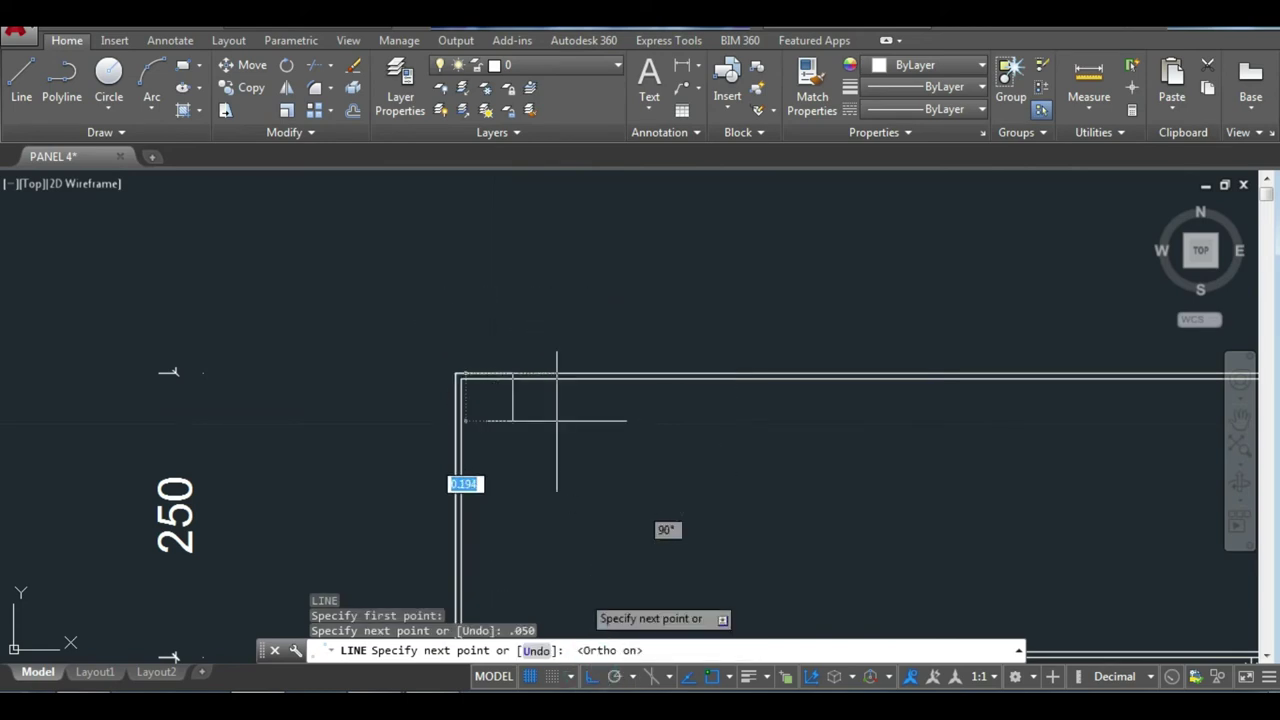
left_click(532, 293)
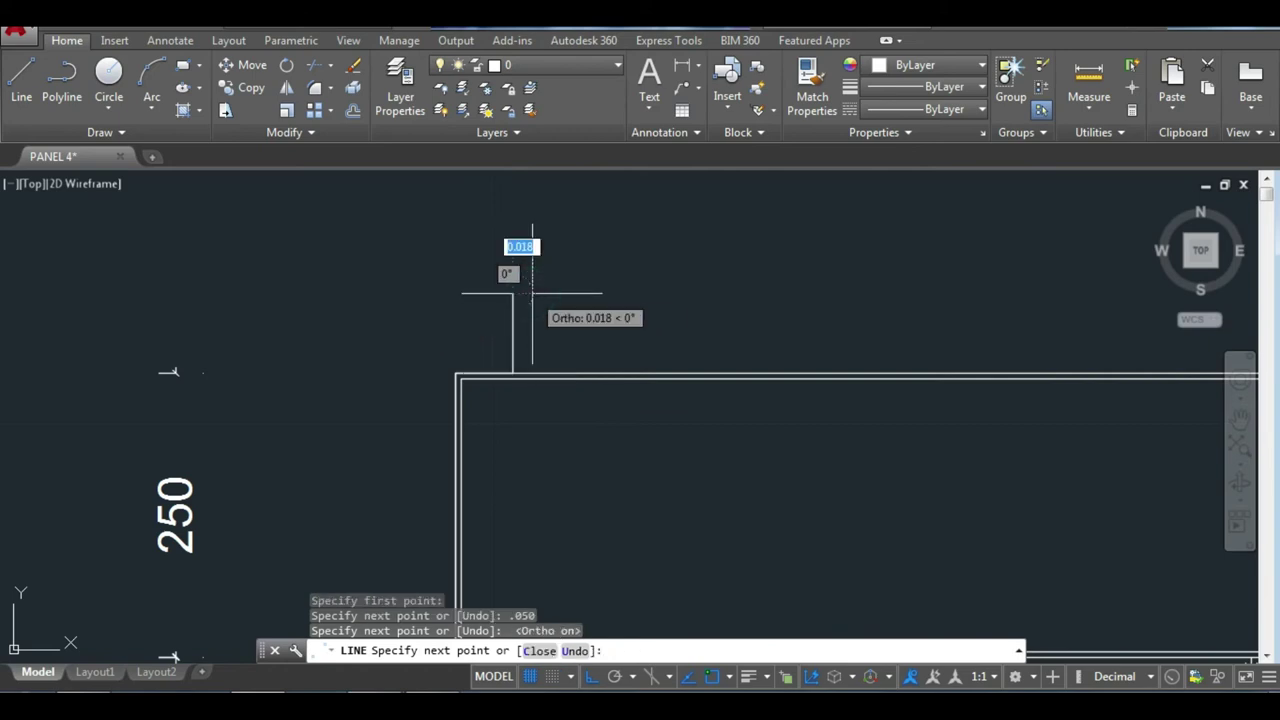
key("Escape")
scroll(562, 293, "up", 1)
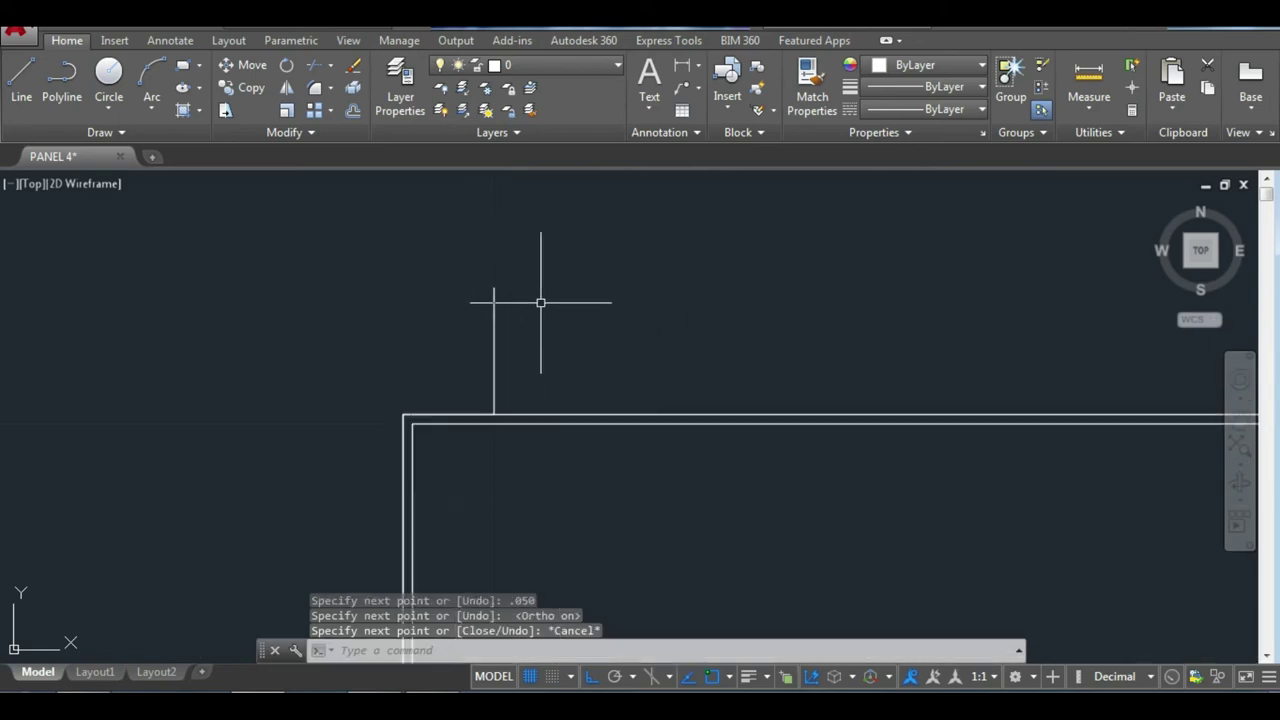
Offset the upright twice to the right and the short horizontal segment upward at .006.
left_click(495, 337)
type("o")
key("Return")
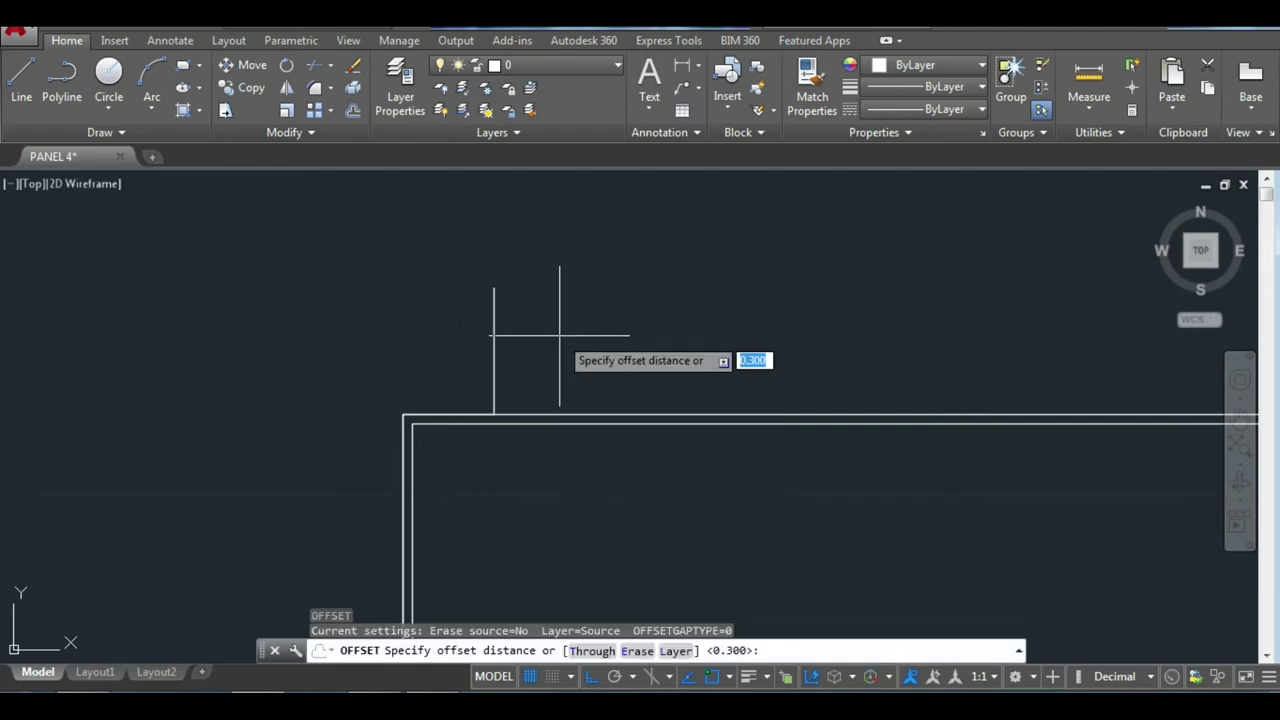
type(".00")
key("Return")
left_click(494, 334)
left_click(535, 326)
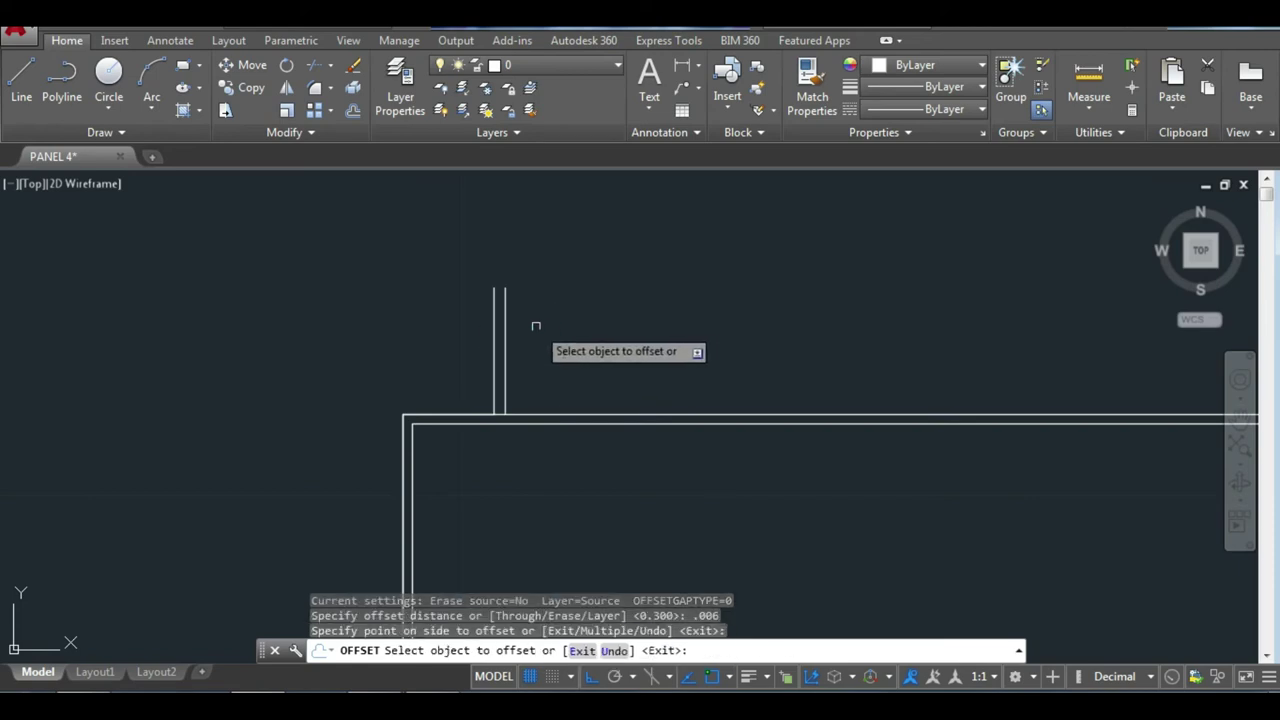
left_click(505, 334)
left_click(543, 333)
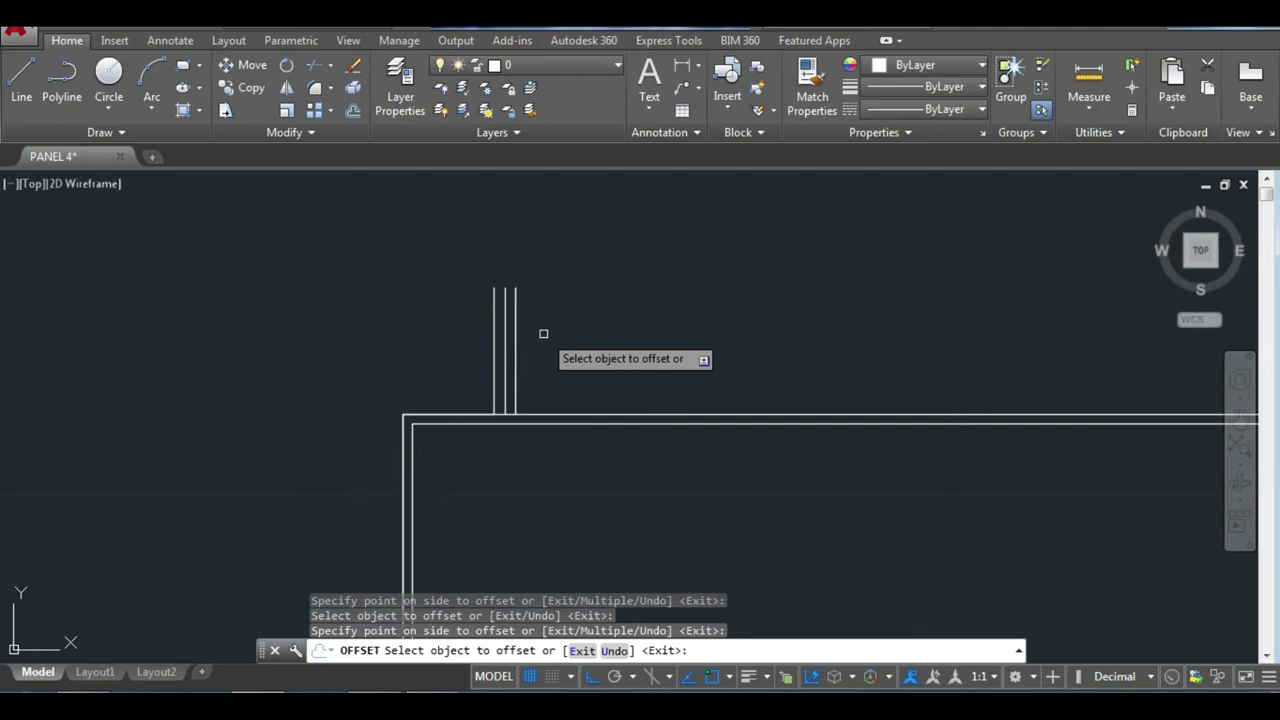
left_click(468, 414)
left_click(498, 391)
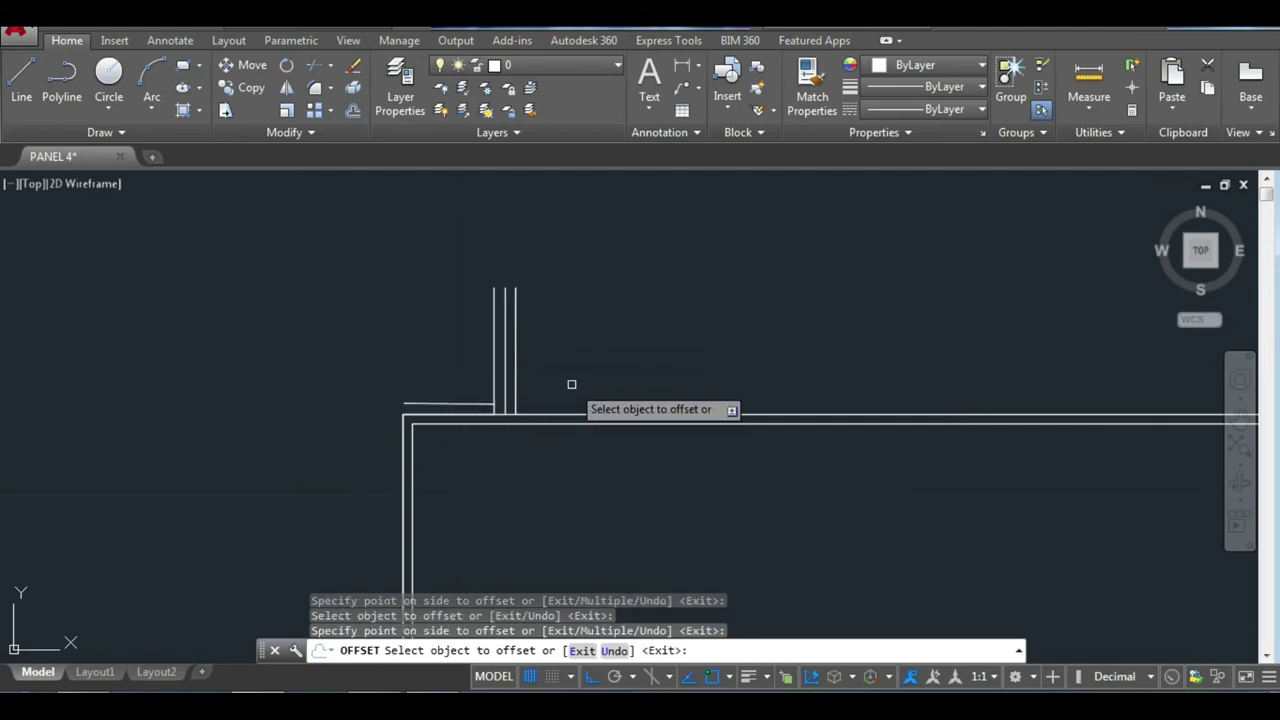
scroll(499, 405, "up", 3)
key("Escape")
key("Escape")
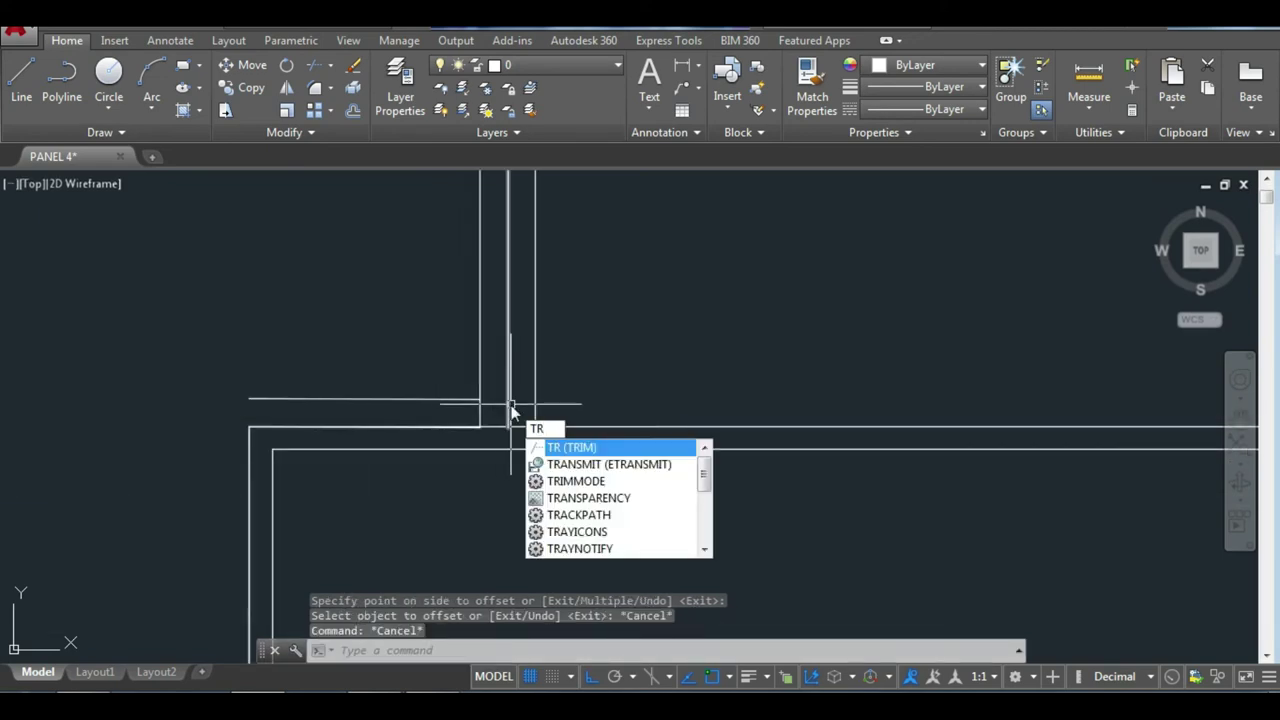
Join the vertical and horizontal lines at the outline corner with a short line.
key("Return")
key("Return")
scroll(620, 368, "down", 4)
key("Escape")
scroll(502, 362, "up", 2)
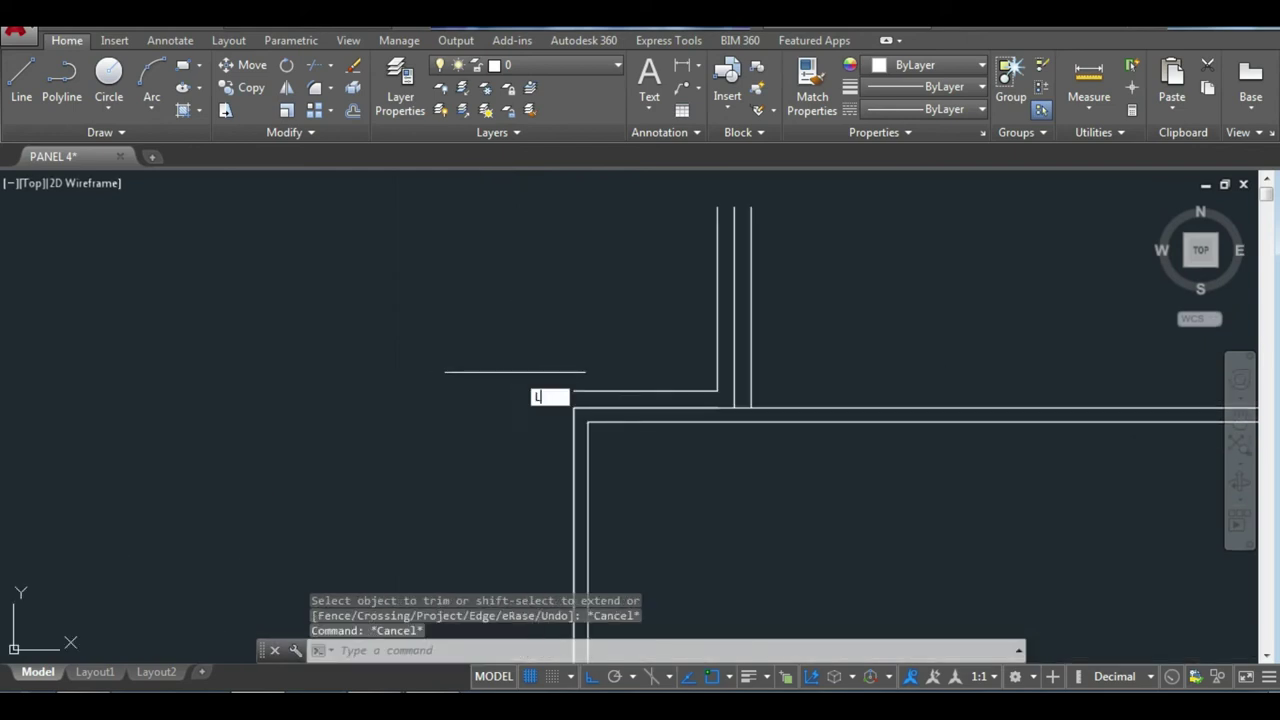
key("Return")
left_click(572, 404)
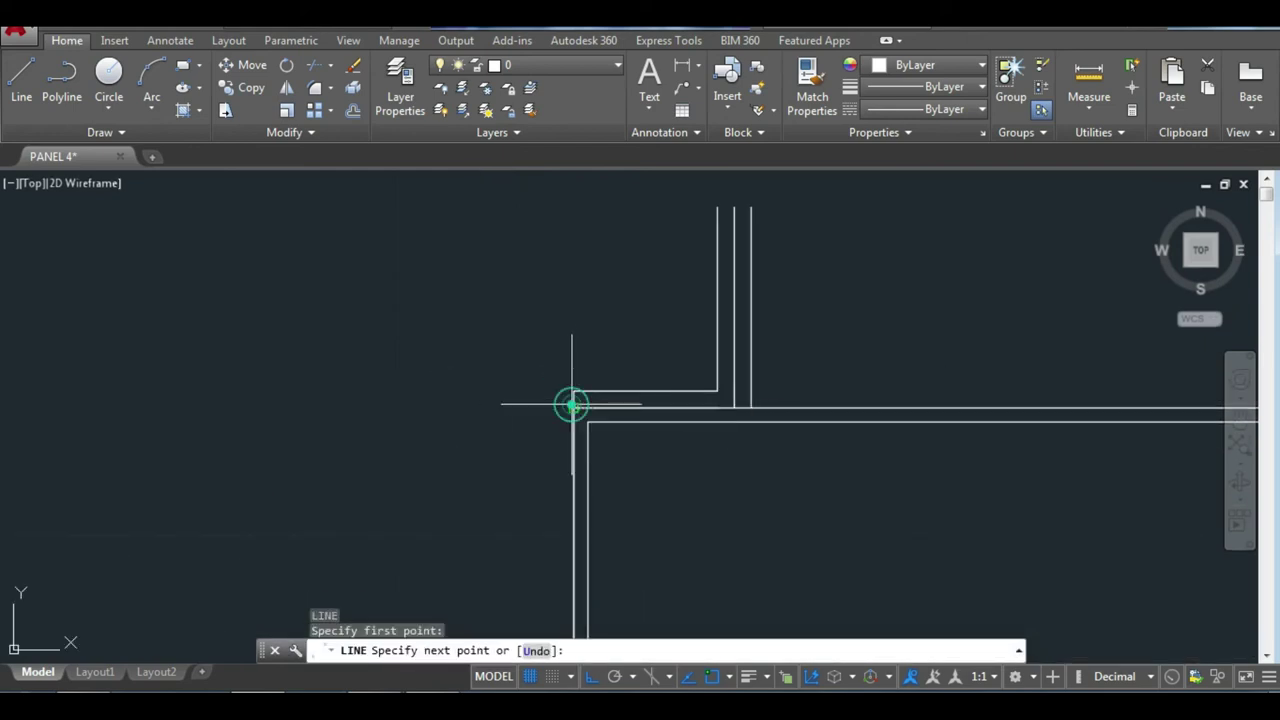
left_click(573, 392)
key("Escape")
key("Escape")
Cap the top of the upright lines and select the post's outer lines for mirroring.
mouse_move(681, 263)
middle_mouse_down()
mouse_move(523, 329)
mouse_move(455, 337)
middle_mouse_up()
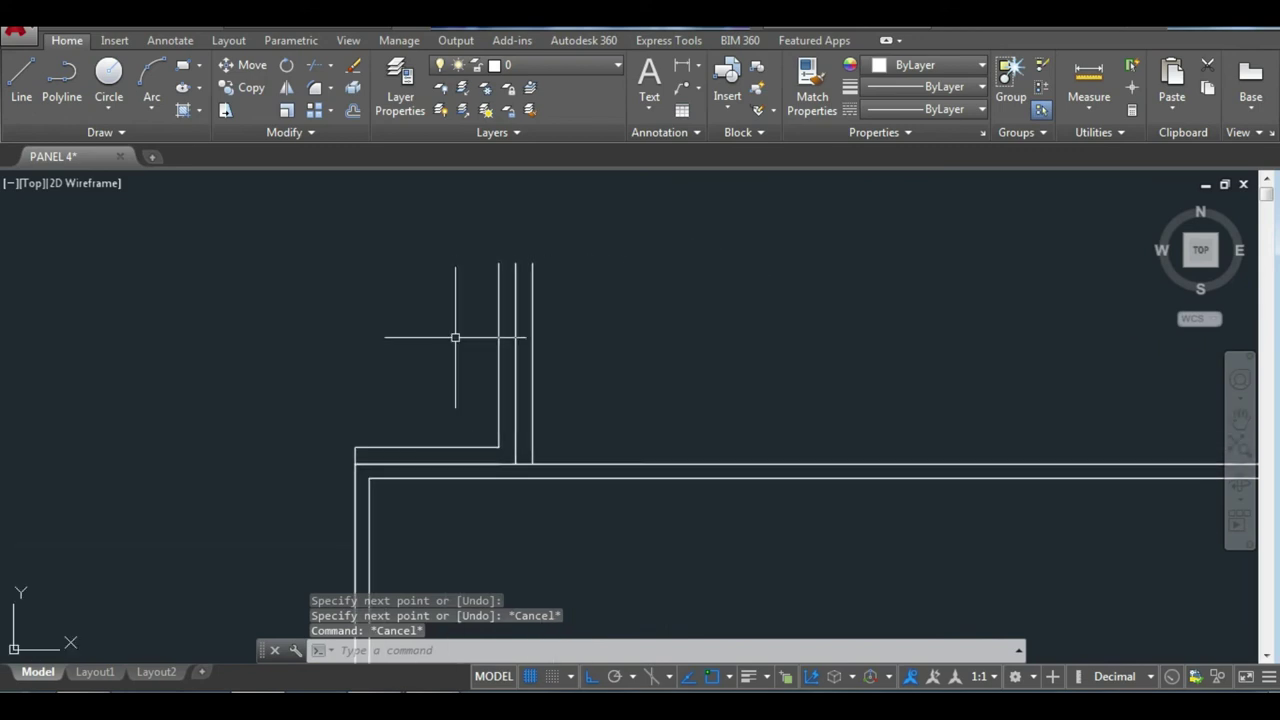
type("l")
key("Return")
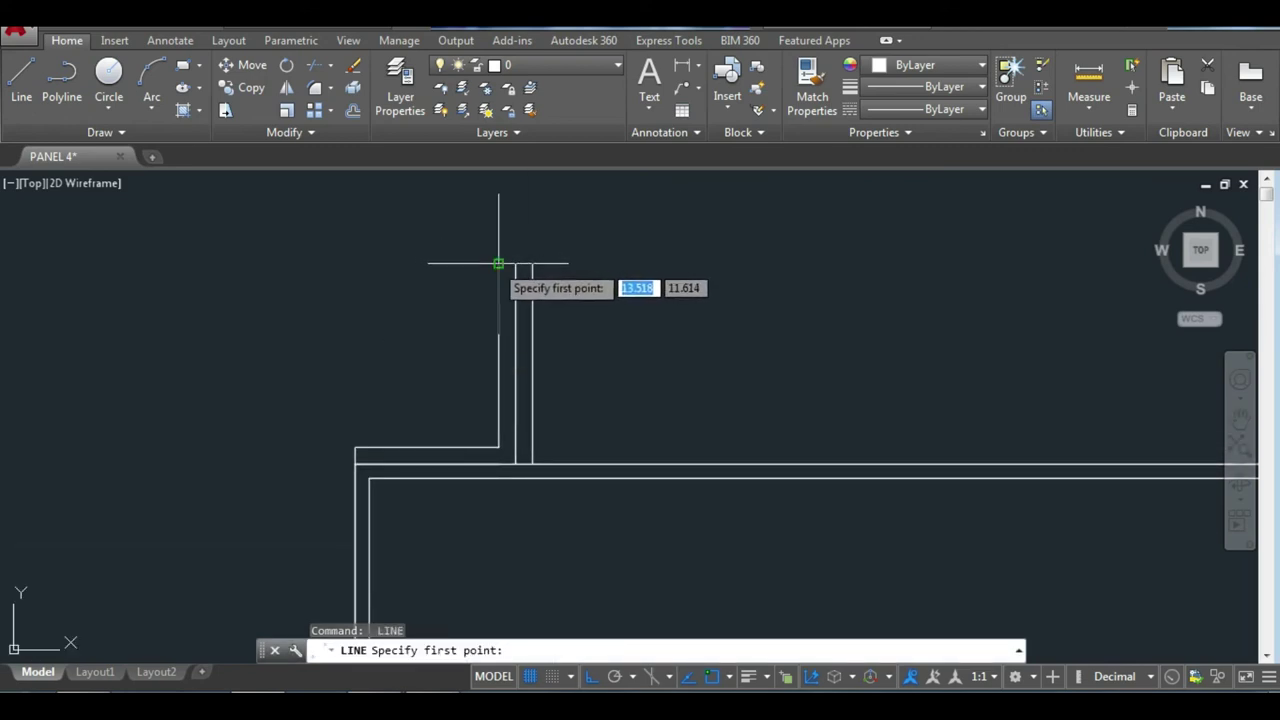
left_click(516, 263)
left_click(533, 264)
key("Escape")
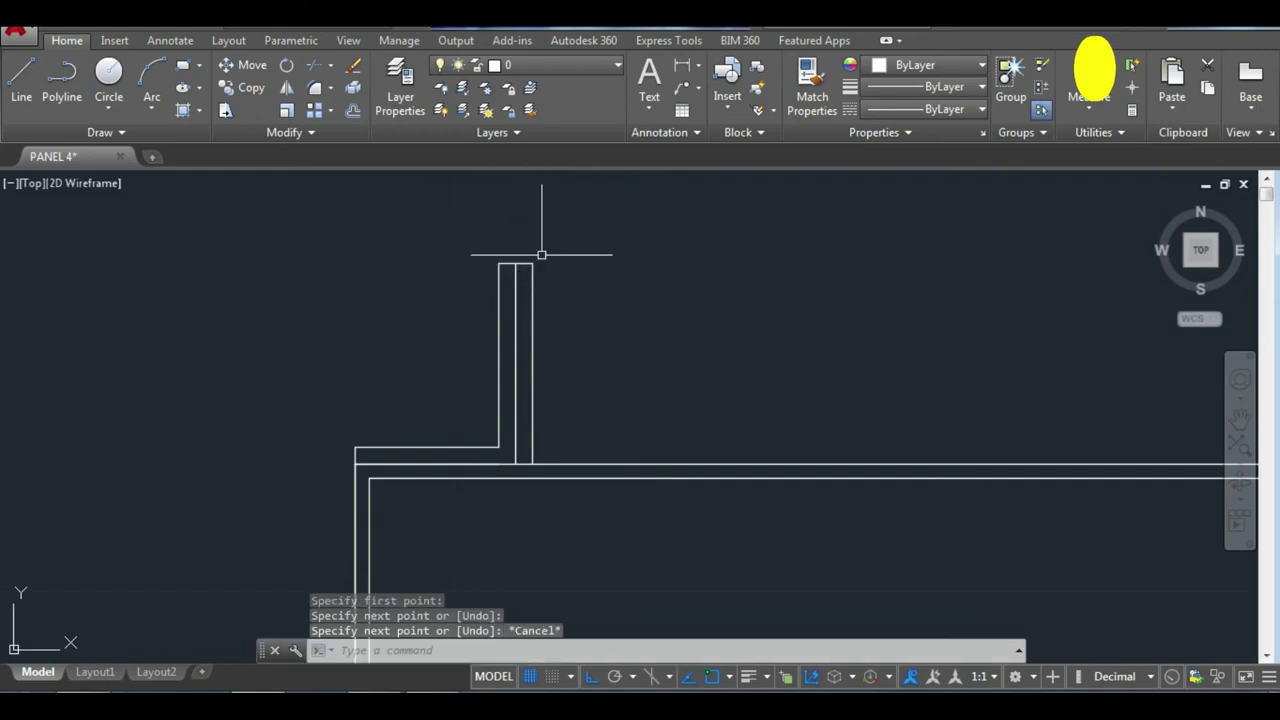
key("Escape")
key("Escape")
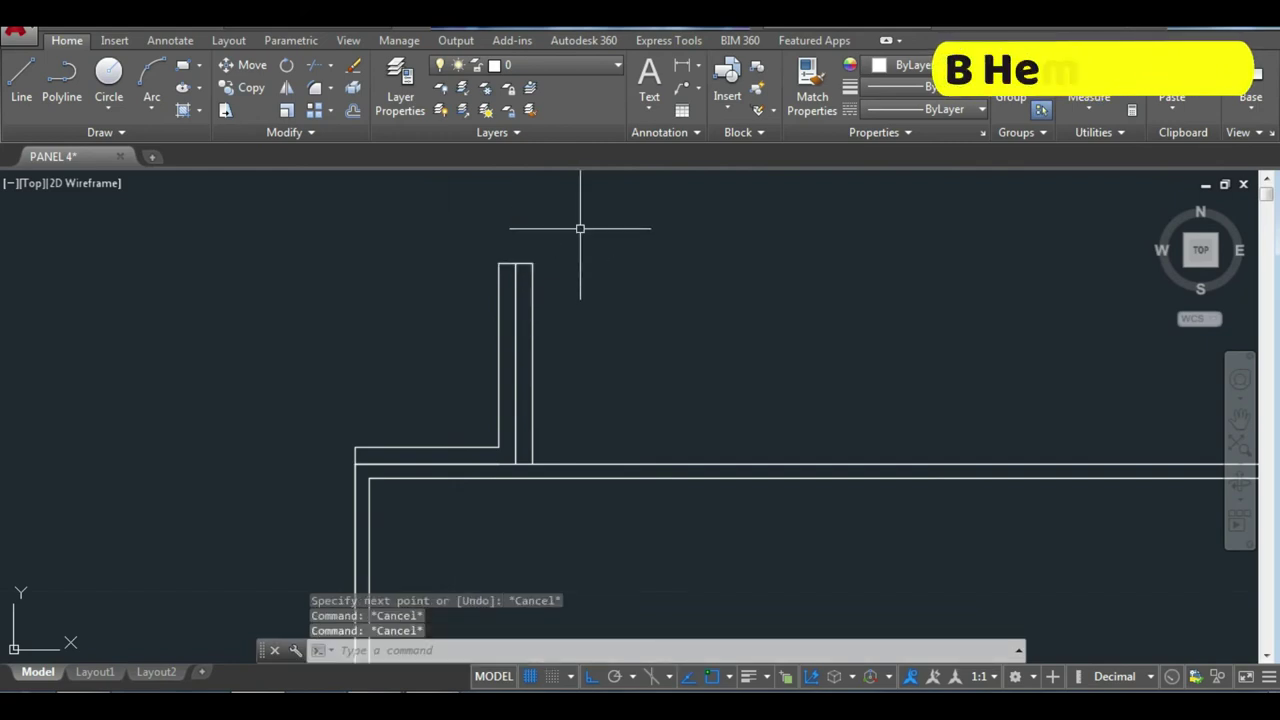
left_click(497, 392)
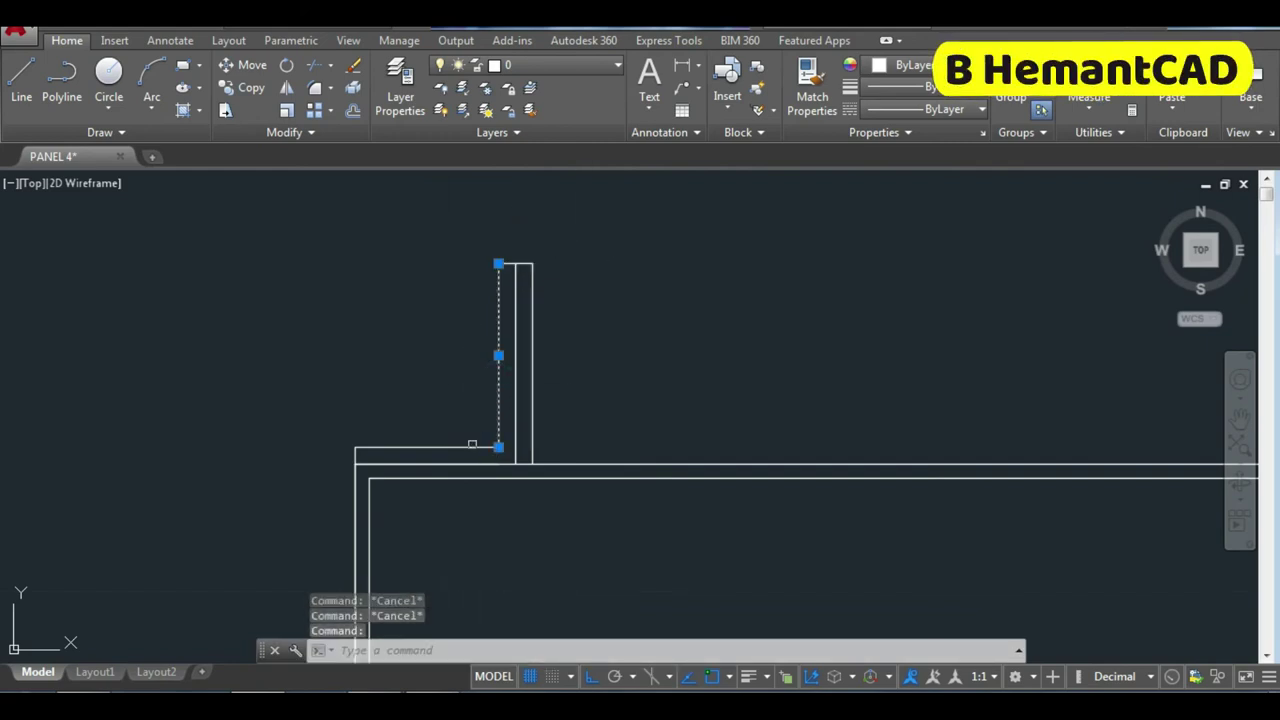
left_click(469, 449)
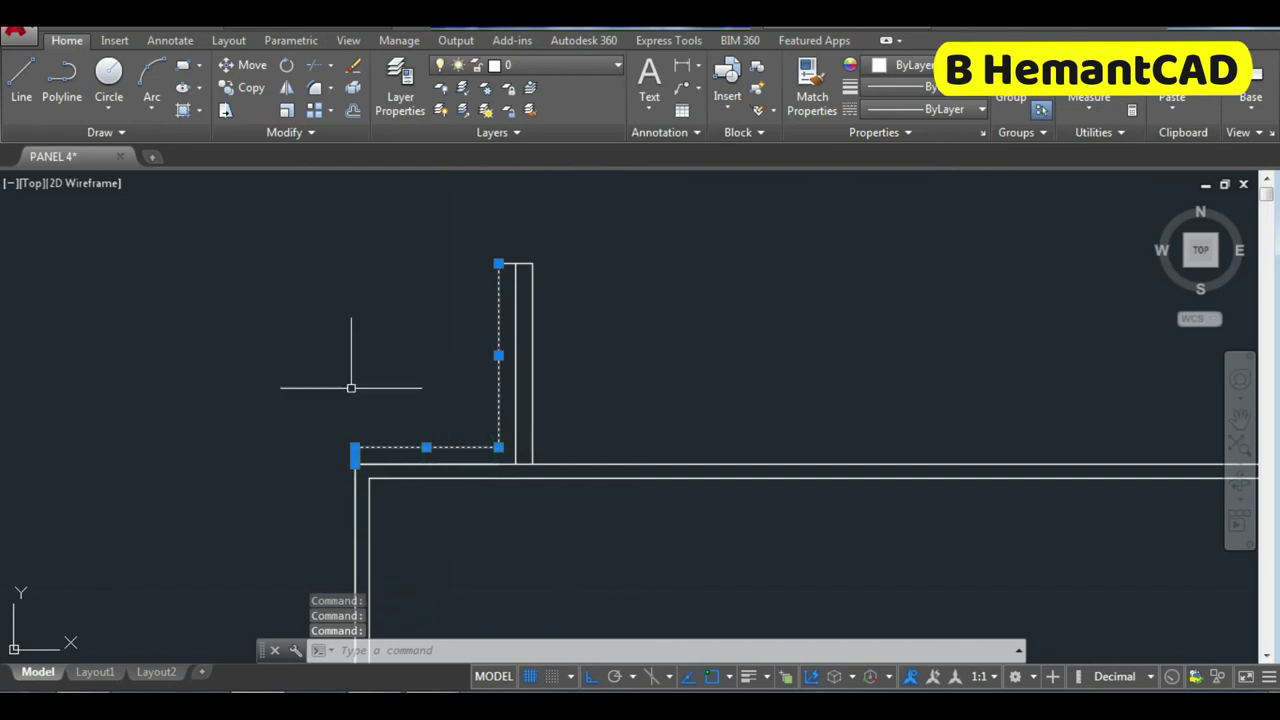
type("MI")
key("Return")
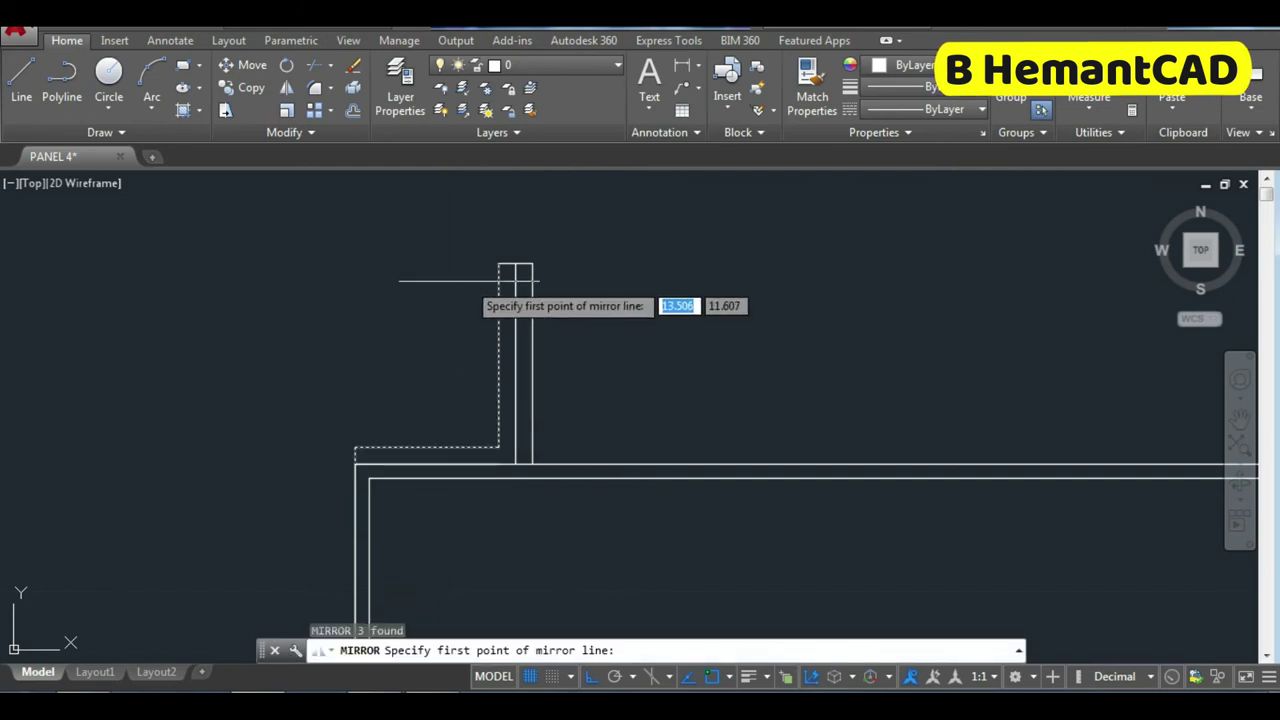
Mirror the selected lines about an axis through the post centre, keeping the originals.
left_click(516, 264)
left_click(526, 207)
key("Return")
scroll(652, 234, "down", 1)
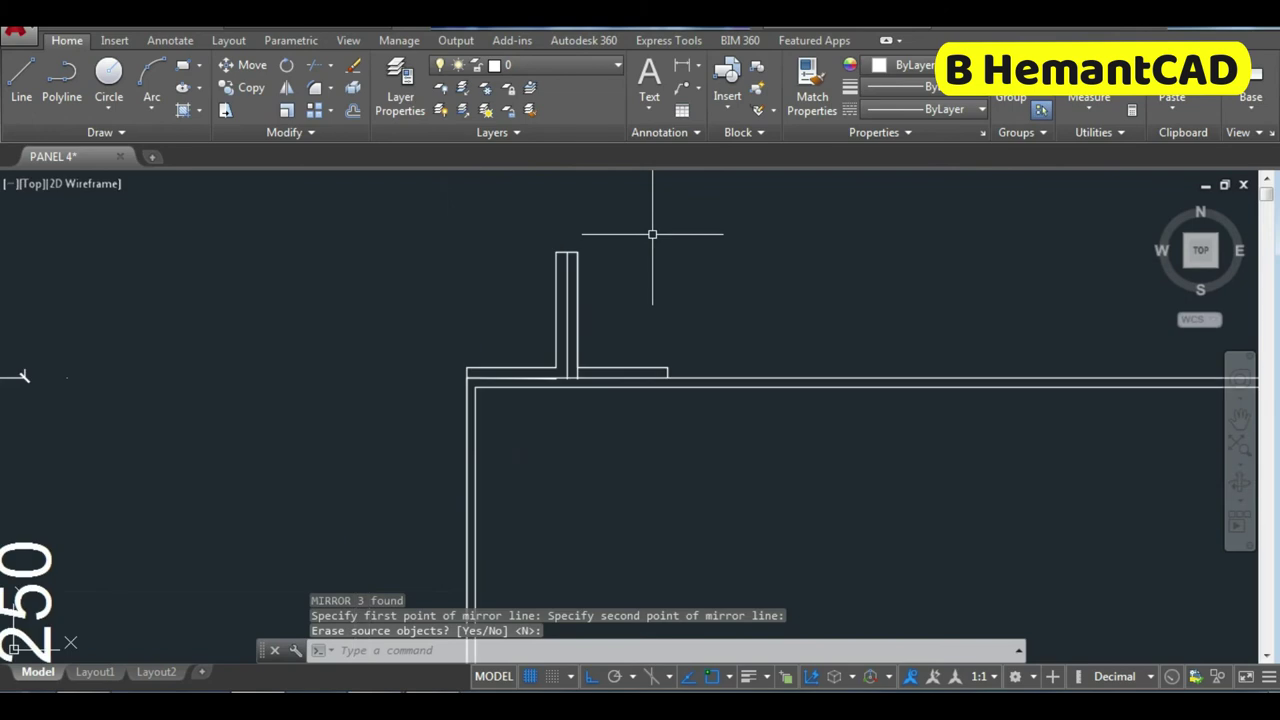
key("Return")
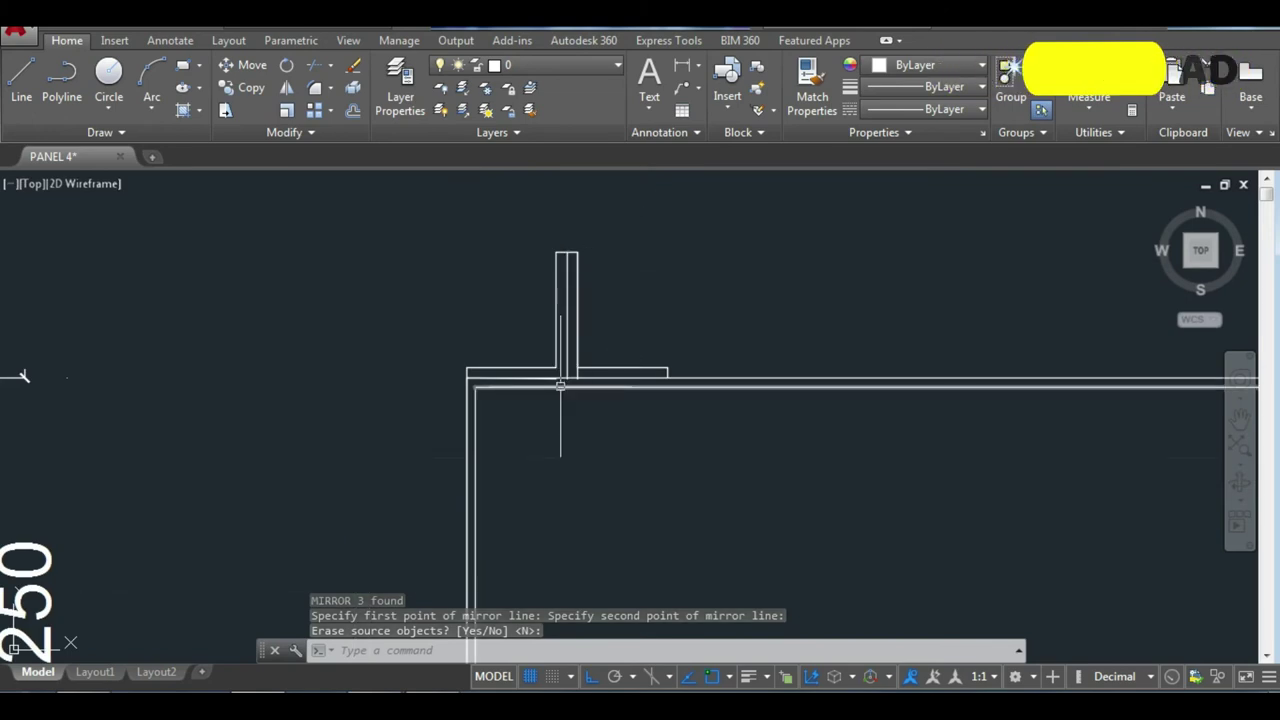
scroll(578, 390, "up", 2)
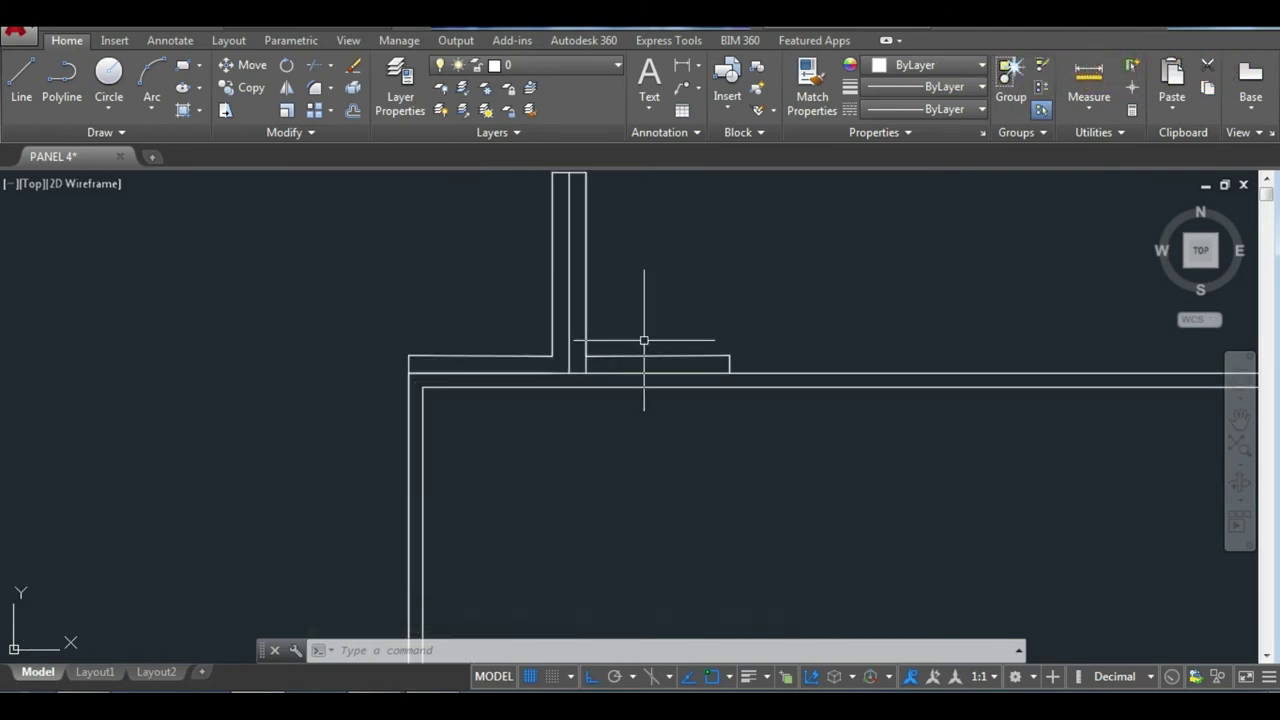
type("TR")
Start a trim on the post's lines, then cancel it.
key("Return")
left_click(580, 362)
left_click(588, 364)
scroll(589, 365, "down", 2)
scroll(731, 240, "down", 2)
middle_click_drag(784, 320, 394, 326)
scroll(473, 316, "down", 1)
key("Escape")
key("Escape")
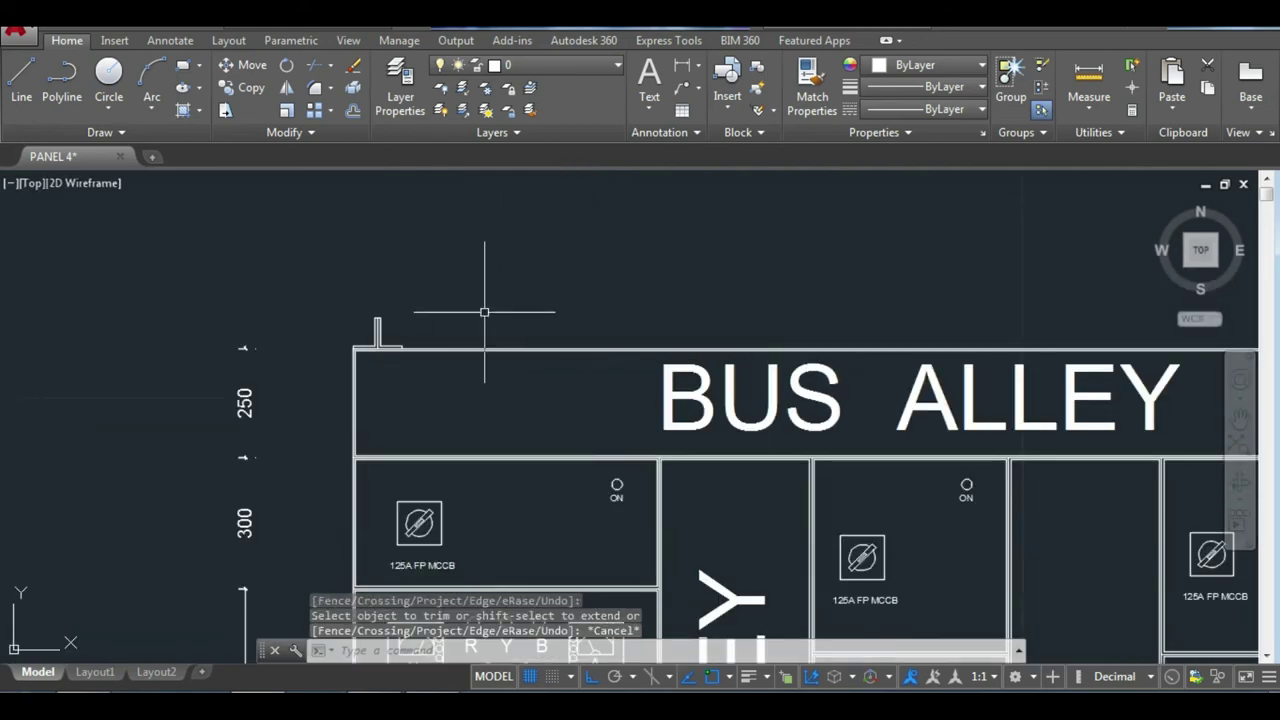
scroll(480, 280, "up", 3)
scroll(400, 349, "up", 2)
Window-select all the lines of the corner post.
left_click(400, 341)
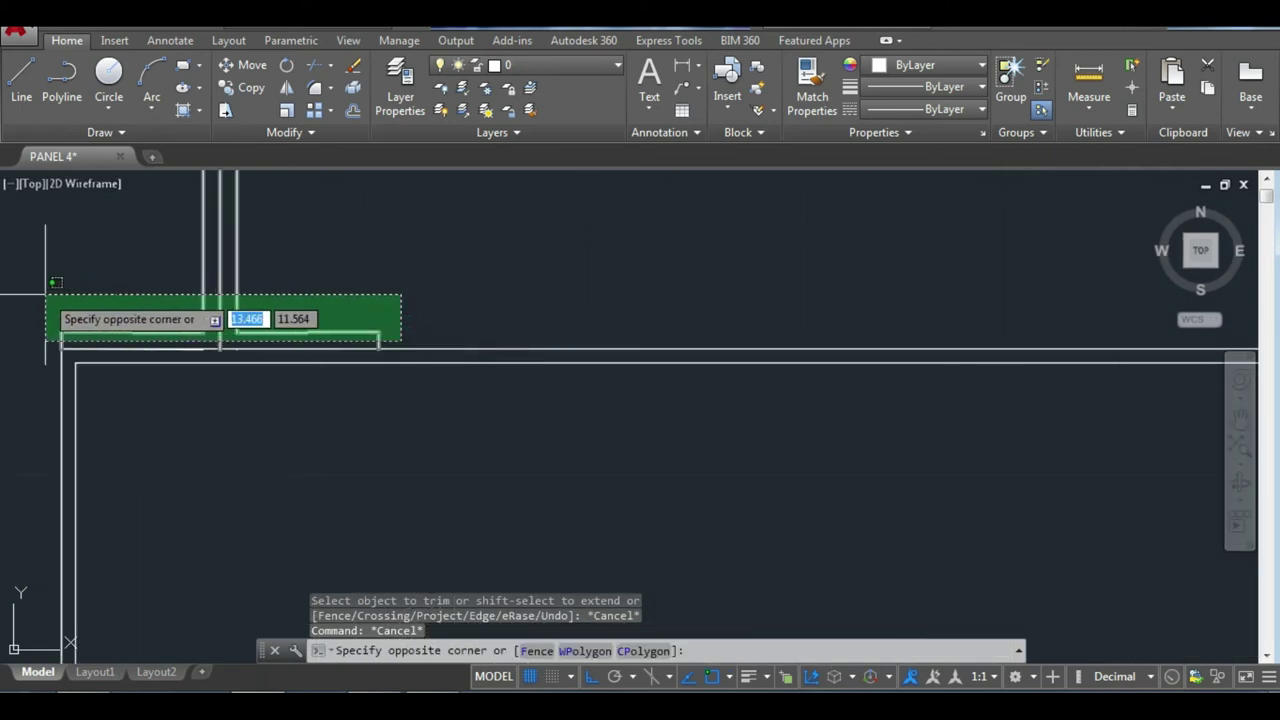
left_click(40, 264)
scroll(330, 270, "down", 2)
left_click(356, 231)
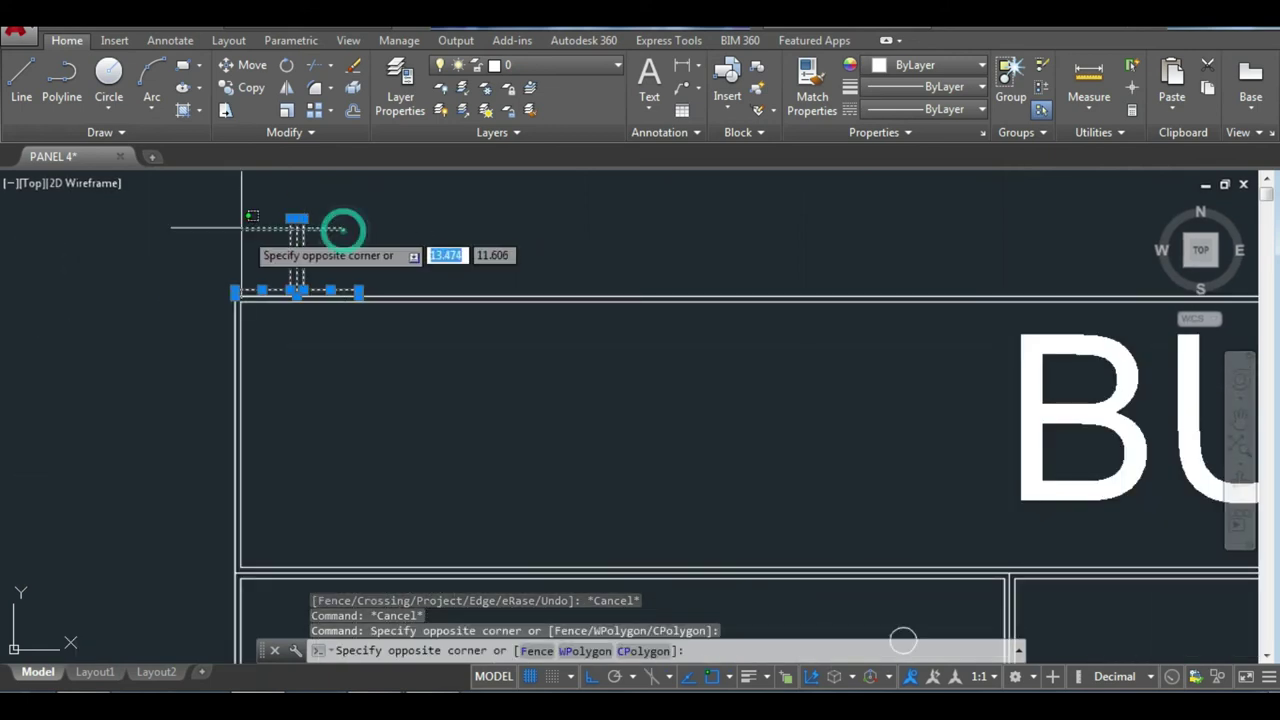
left_click(241, 201)
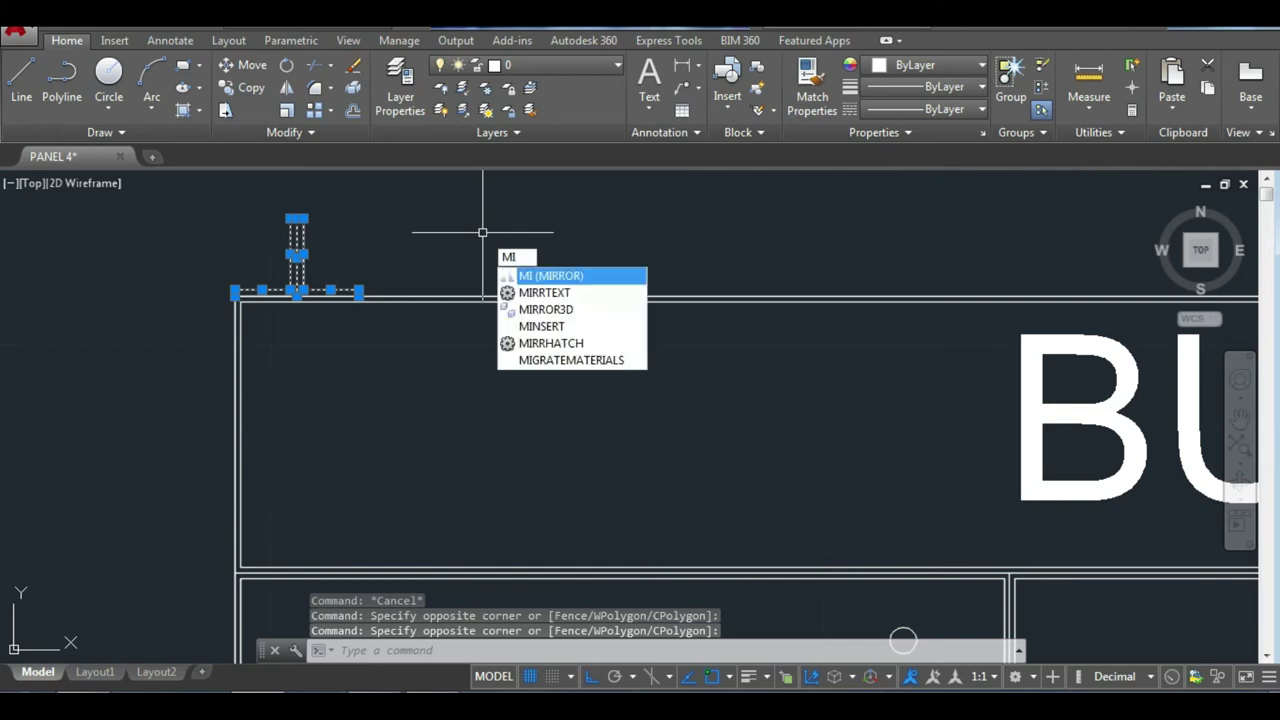
Mirror the post across the panel's vertical centre line to the top-right corner, keeping the original.
key("Return")
scroll(471, 234, "down", 5)
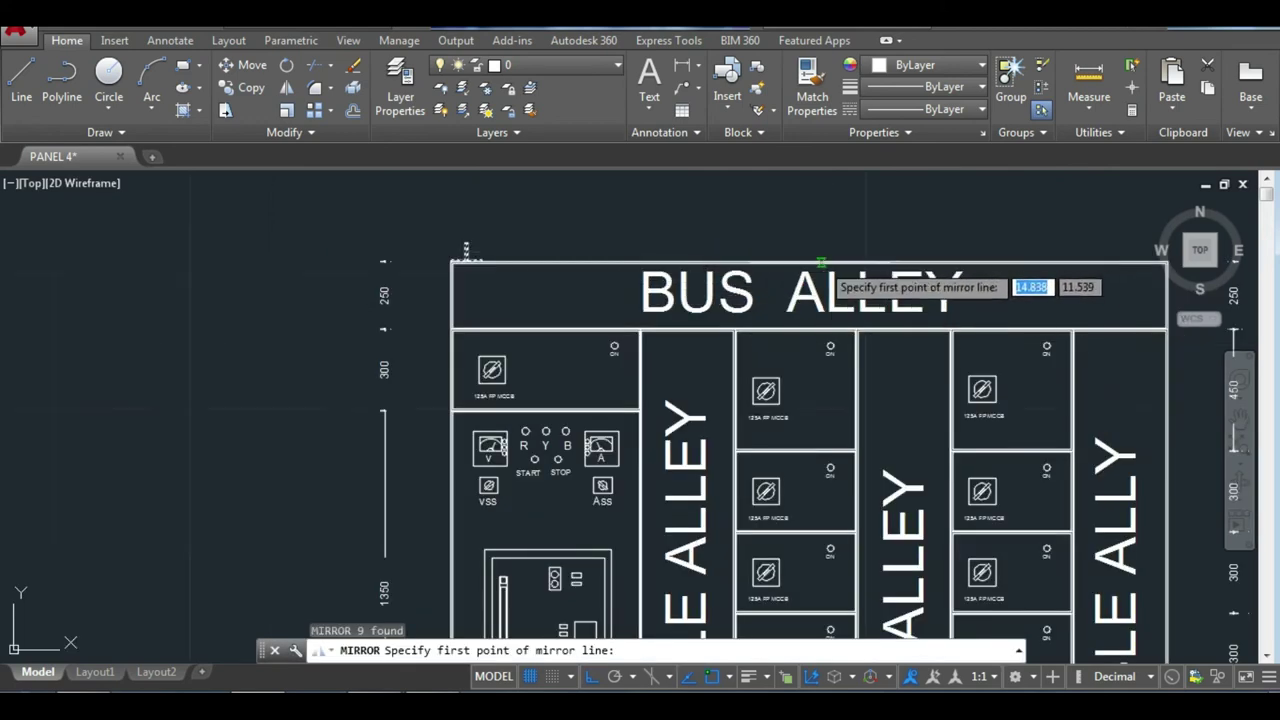
left_click(809, 222)
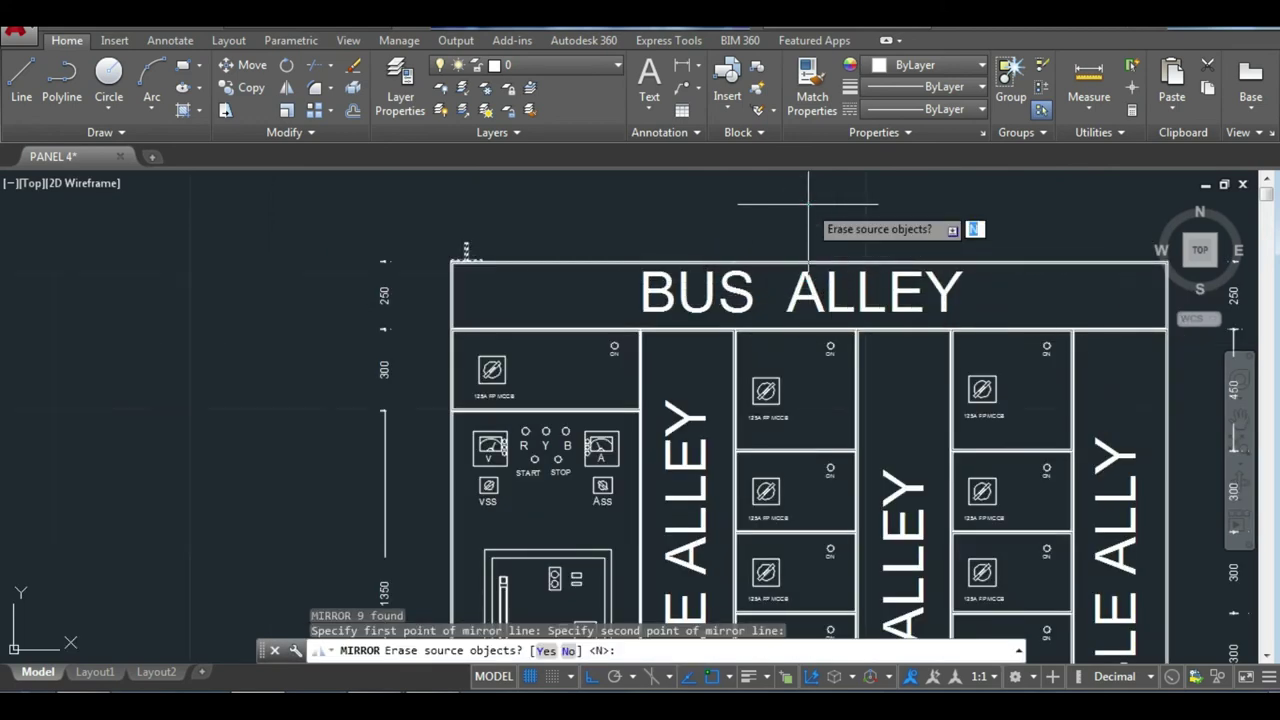
key("Return")
scroll(808, 205, "down", 3)
scroll(970, 213, "down", 2)
scroll(970, 213, "up", 5)
middle_click_drag(970, 213, 786, 243)
scroll(666, 240, "down", 1)
mouse_move(666, 240)
middle_mouse_down()
mouse_move(866, 317)
mouse_move(886, 277)
middle_mouse_up()
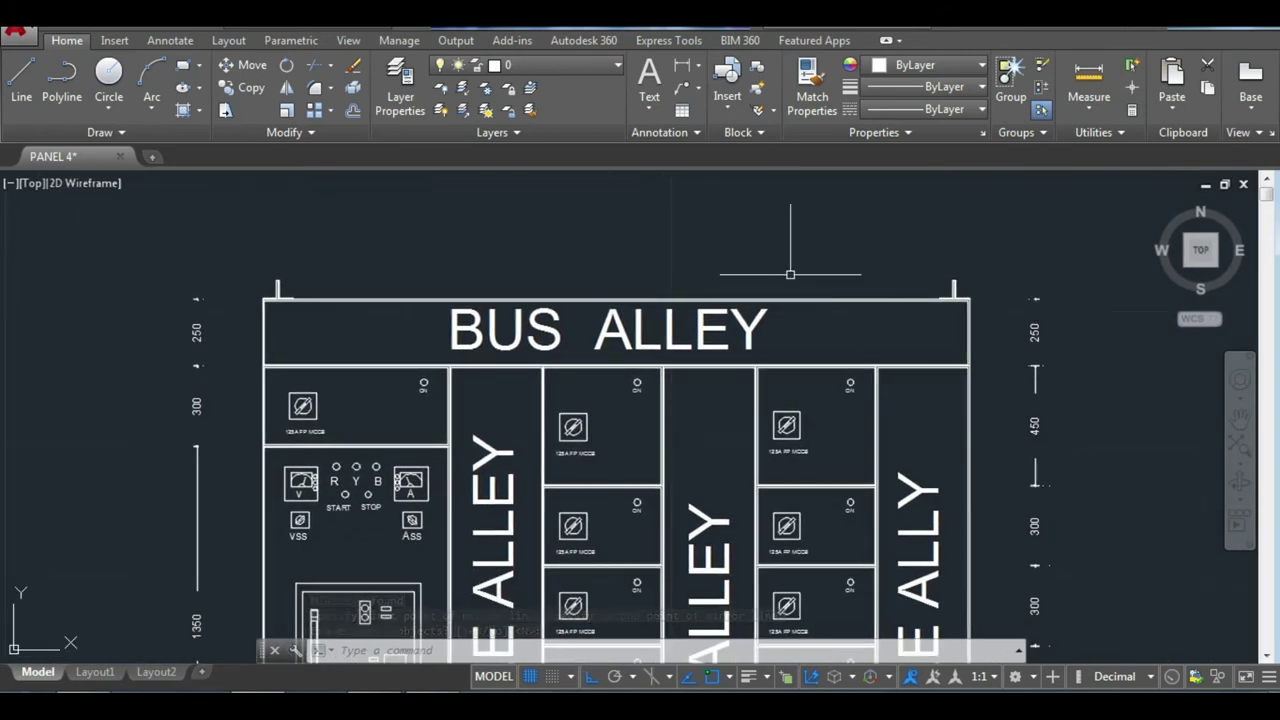
scroll(331, 322, "down", 2)
Draw a .060 by .050 rectangle starting at the panel's lower-right corner.
middle_click_drag(820, 635, 800, 510)
scroll(800, 510, "up", 3)
scroll(702, 529, "up", 2)
scroll(702, 529, "up", 2)
type("rec")
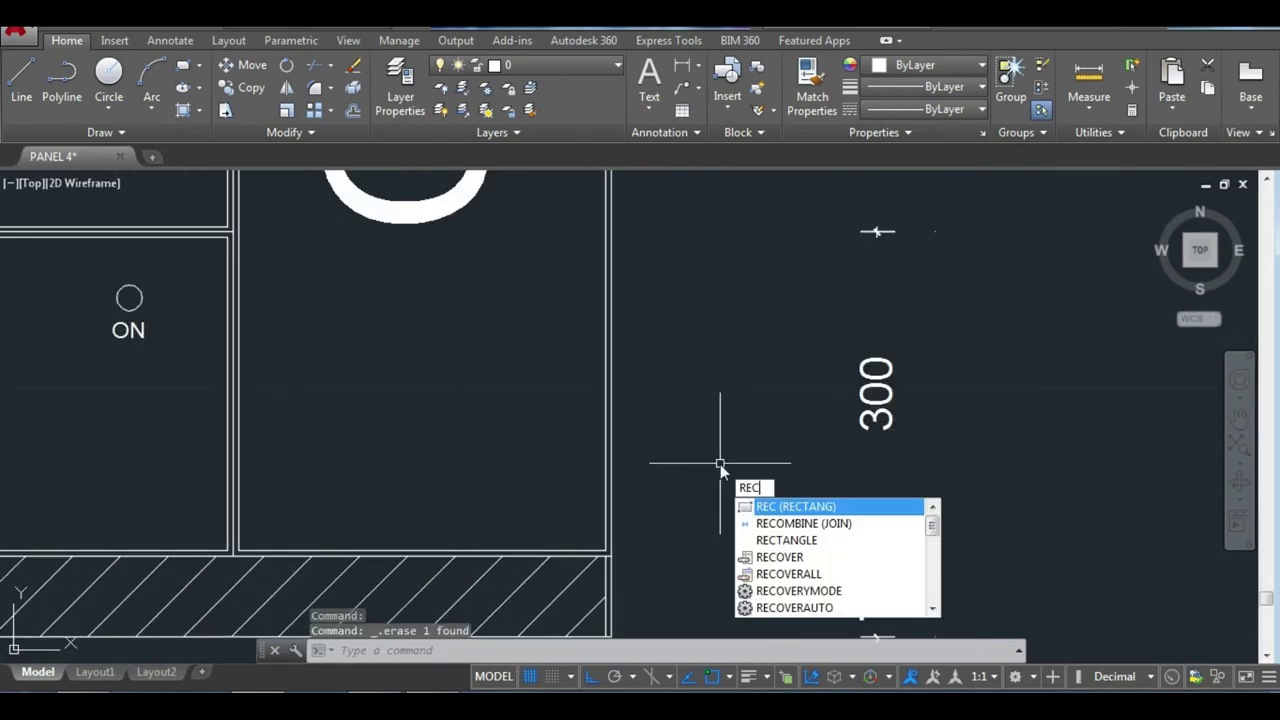
key("Return")
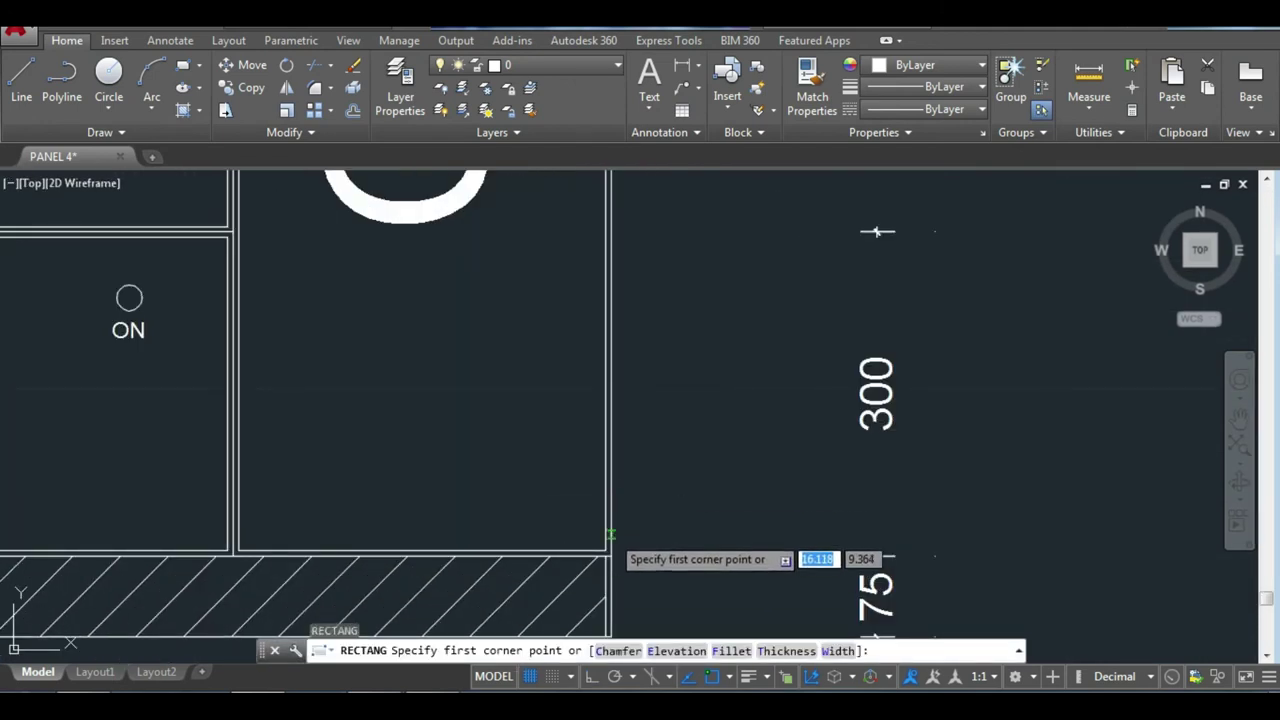
left_click(608, 550)
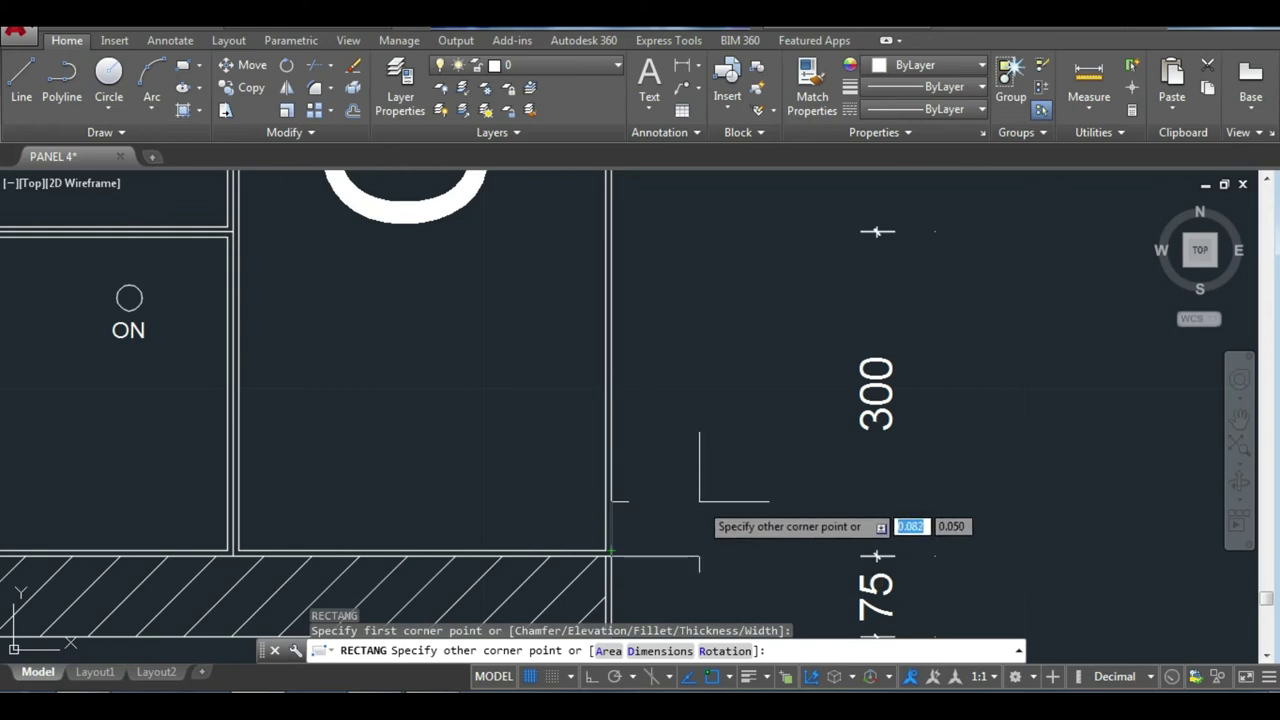
type("060")
key("Tab")
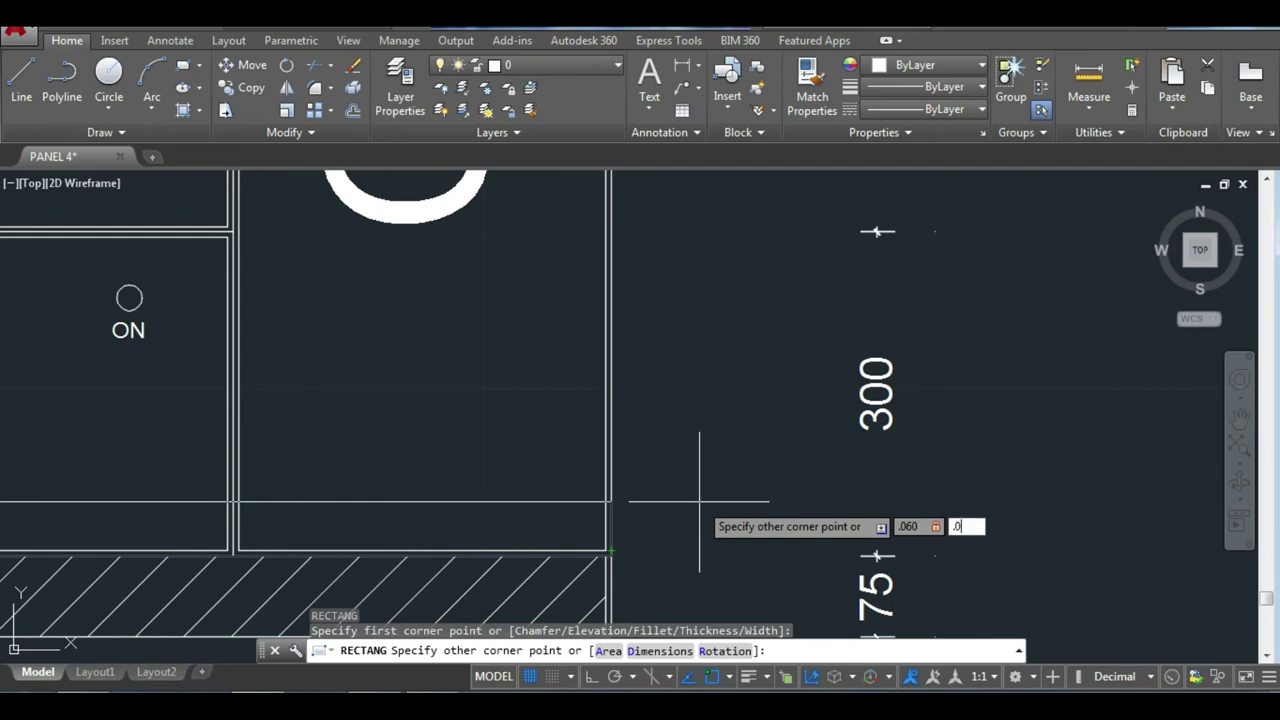
type("50")
key("Return")
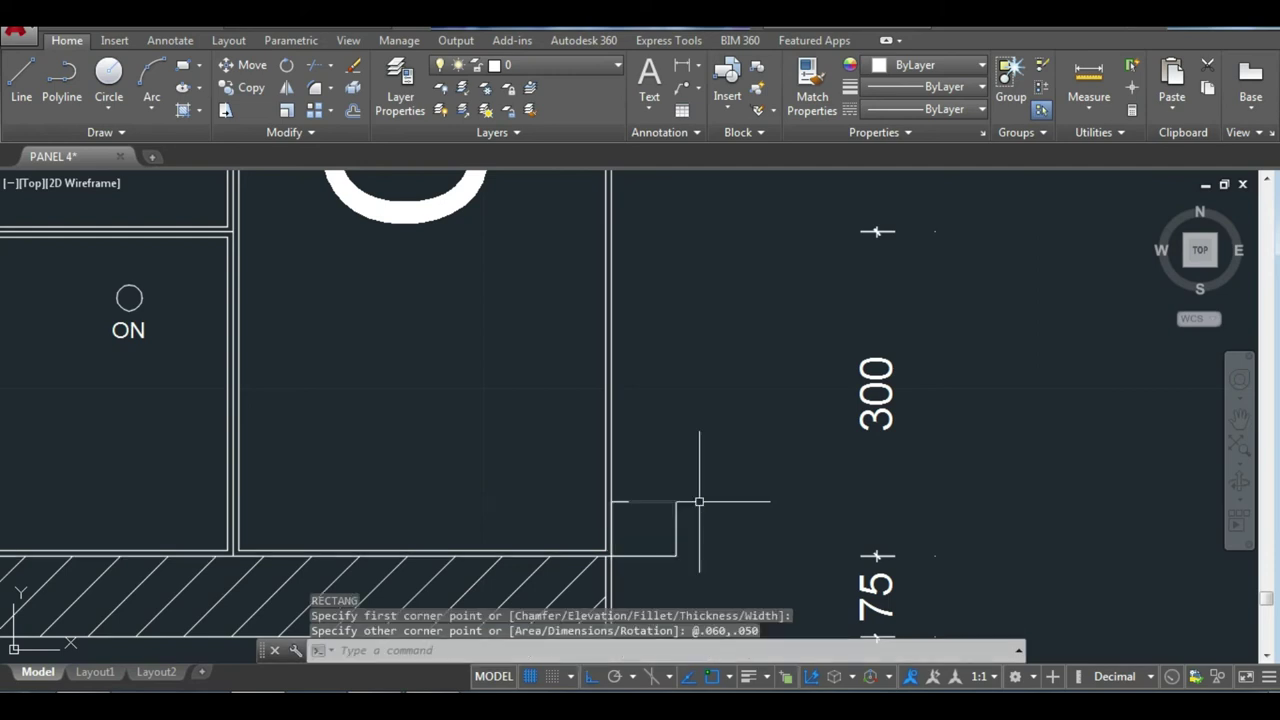
Add a .010-radius circle centred inside the small rectangle.
type("c")
key("Return")
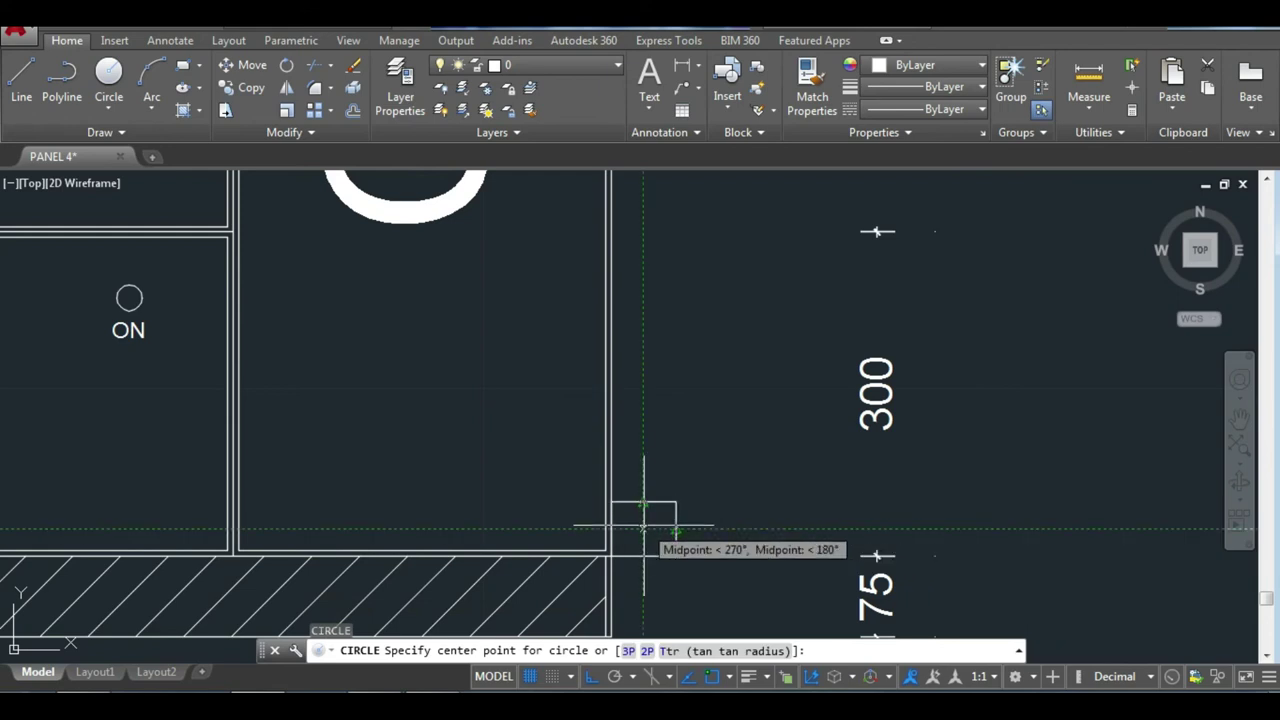
left_click(643, 529)
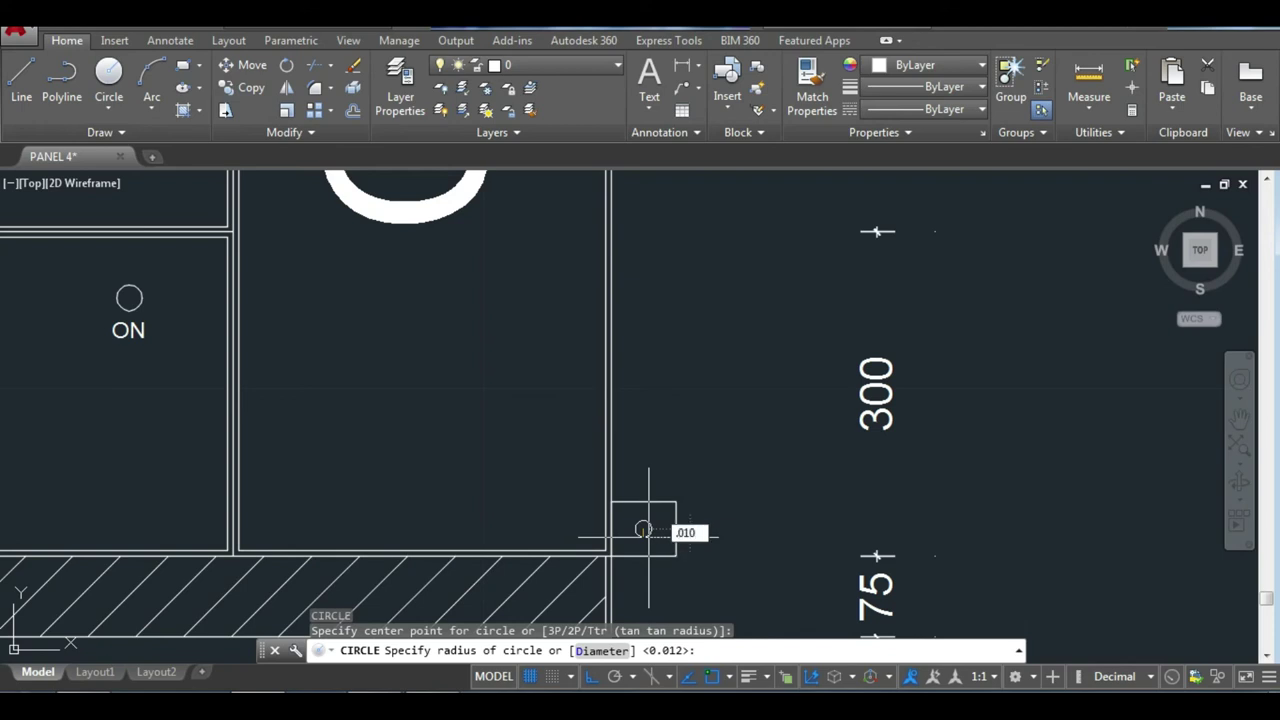
key("Return")
Mirror the rectangle and circle about the panel centreline, keeping the original.
scroll(651, 523, "down", 2)
scroll(708, 437, "down", 2)
scroll(697, 457, "up", 4)
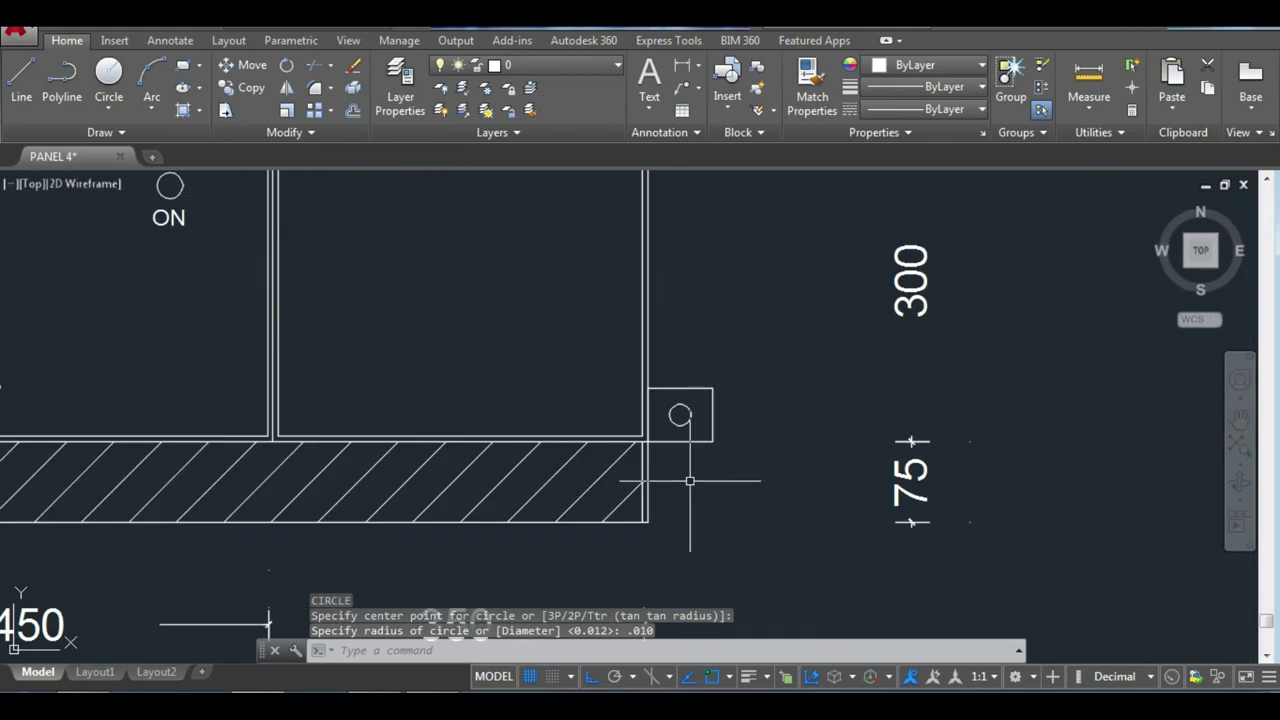
left_click(731, 461)
left_click(665, 344)
type("MI")
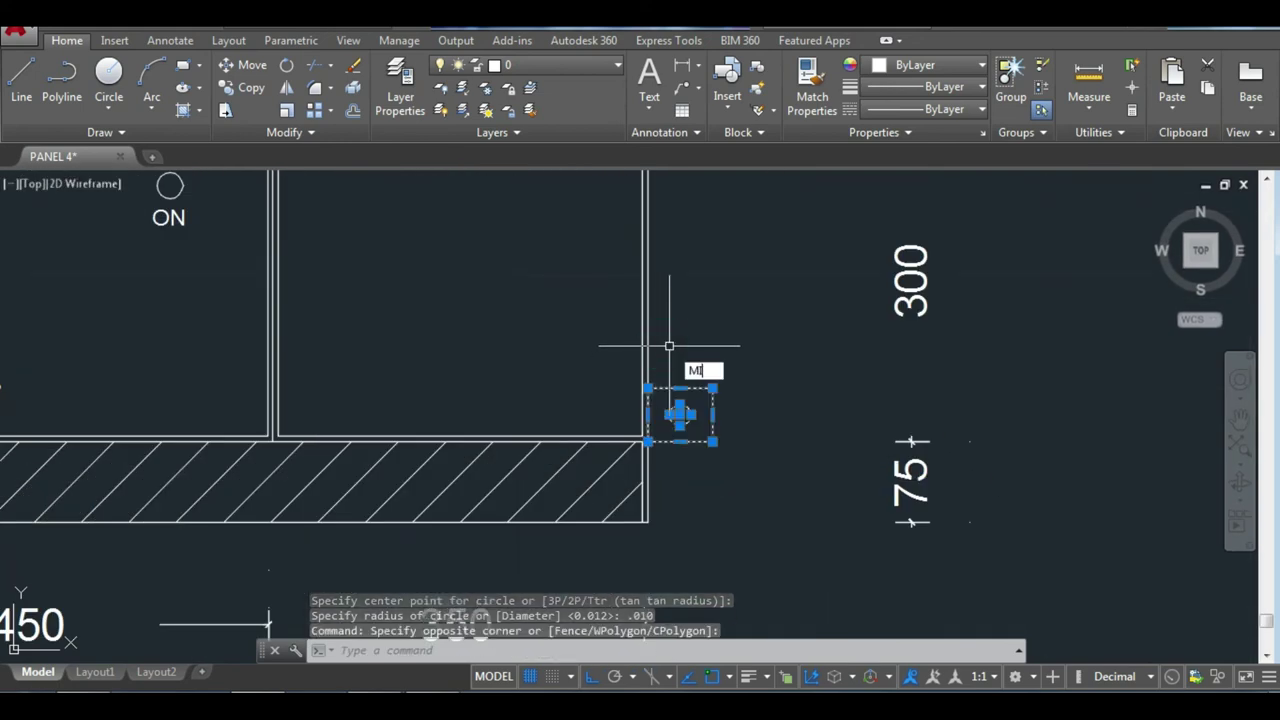
key("Return")
scroll(268, 226, "down", 5)
left_click(271, 226)
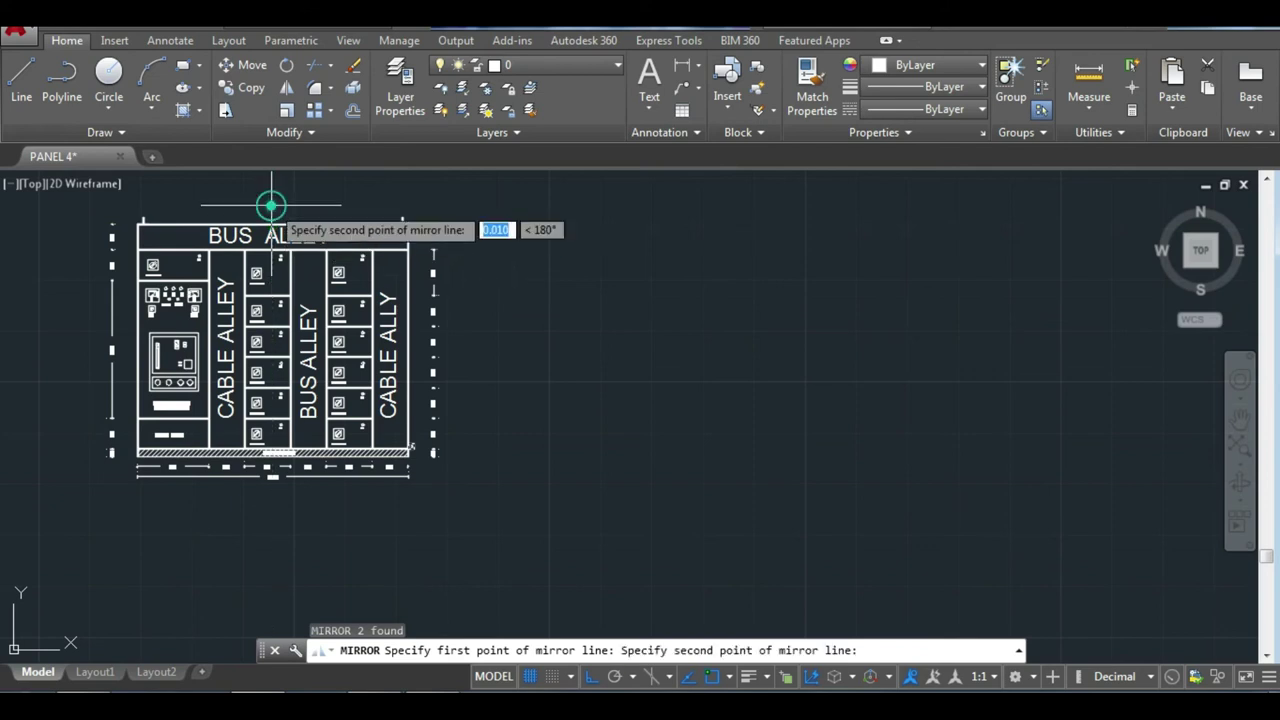
left_click(271, 195)
key("Return")
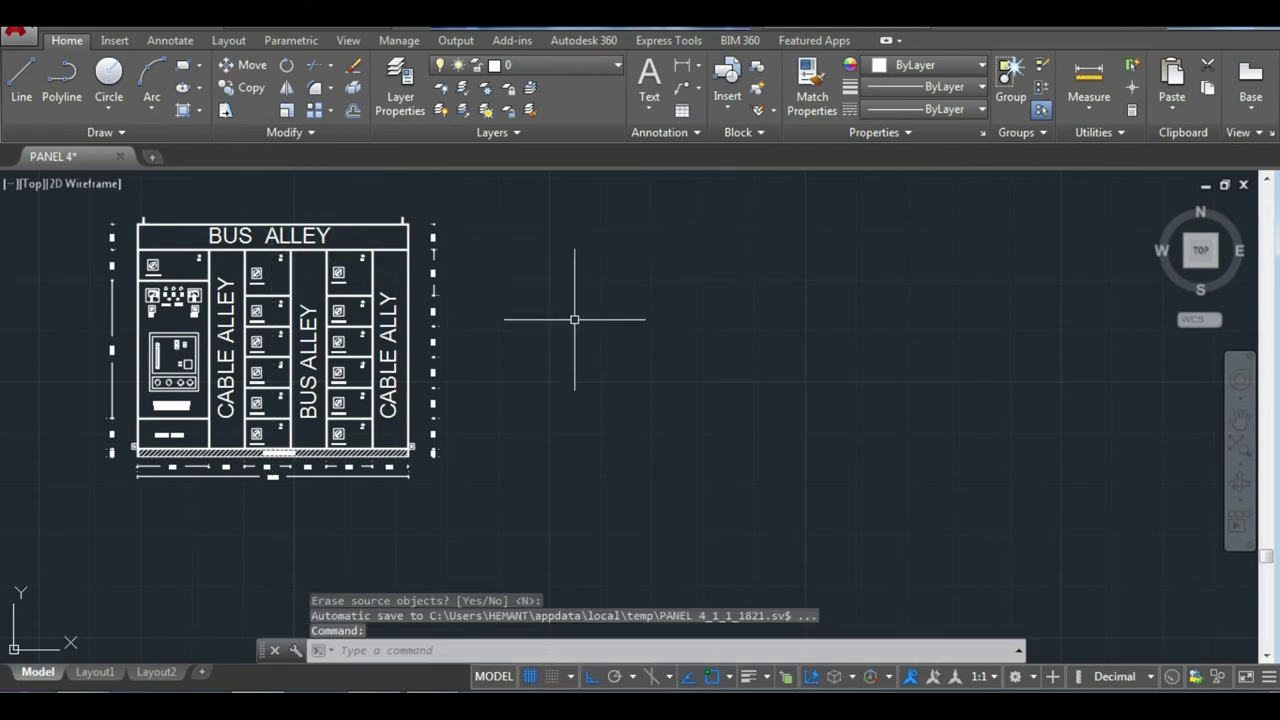
scroll(132, 452, "up", 6)
middle_click_drag(200, 390, 450, 390)
Draw the earth symbol's first short horizontal bar below the corner box.
scroll(452, 387, "up", 3)
scroll(452, 387, "down", 4)
scroll(430, 390, "up", 1)
scroll(420, 392, "up", 3)
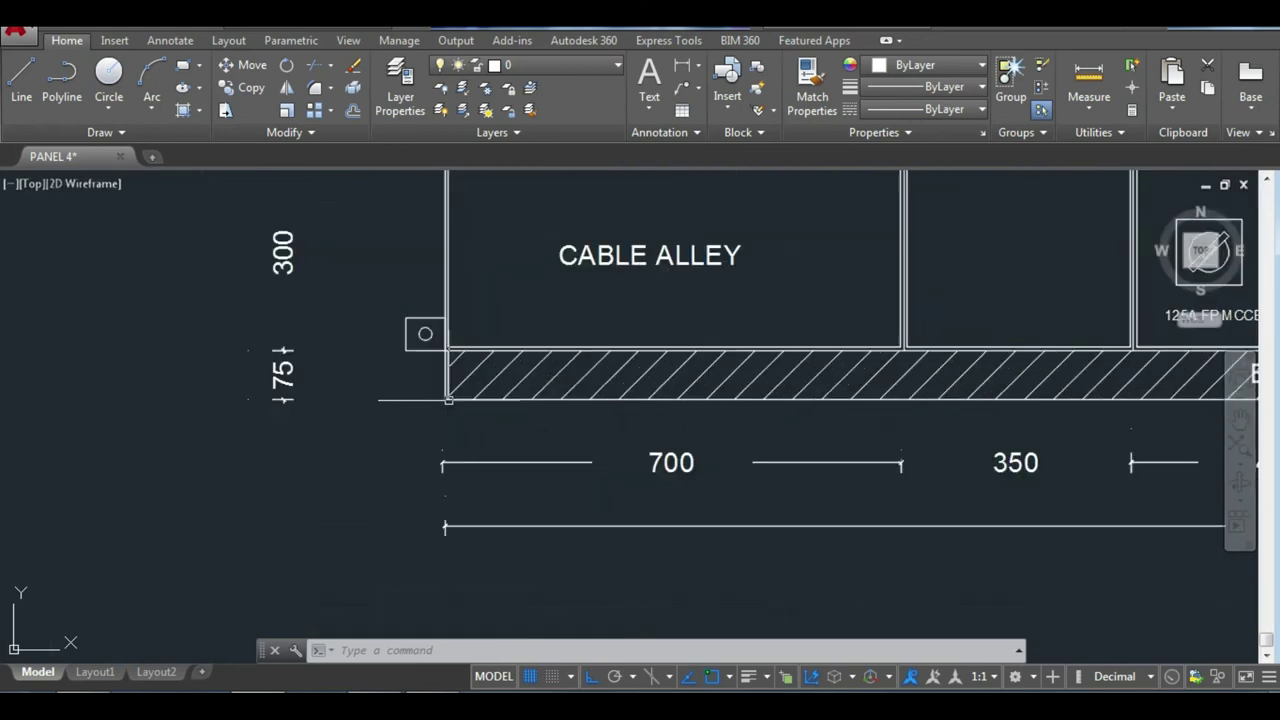
scroll(405, 398, "up", 1)
type("l")
key("Return")
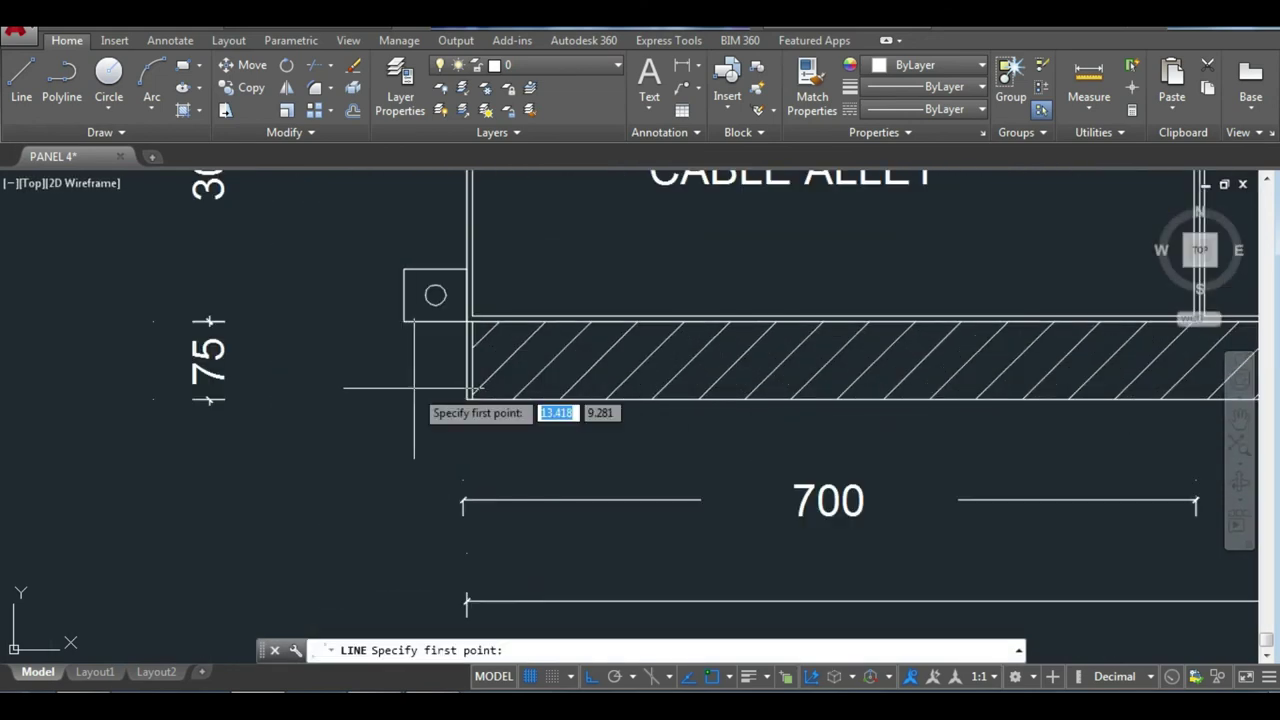
left_click(418, 356)
key("Return")
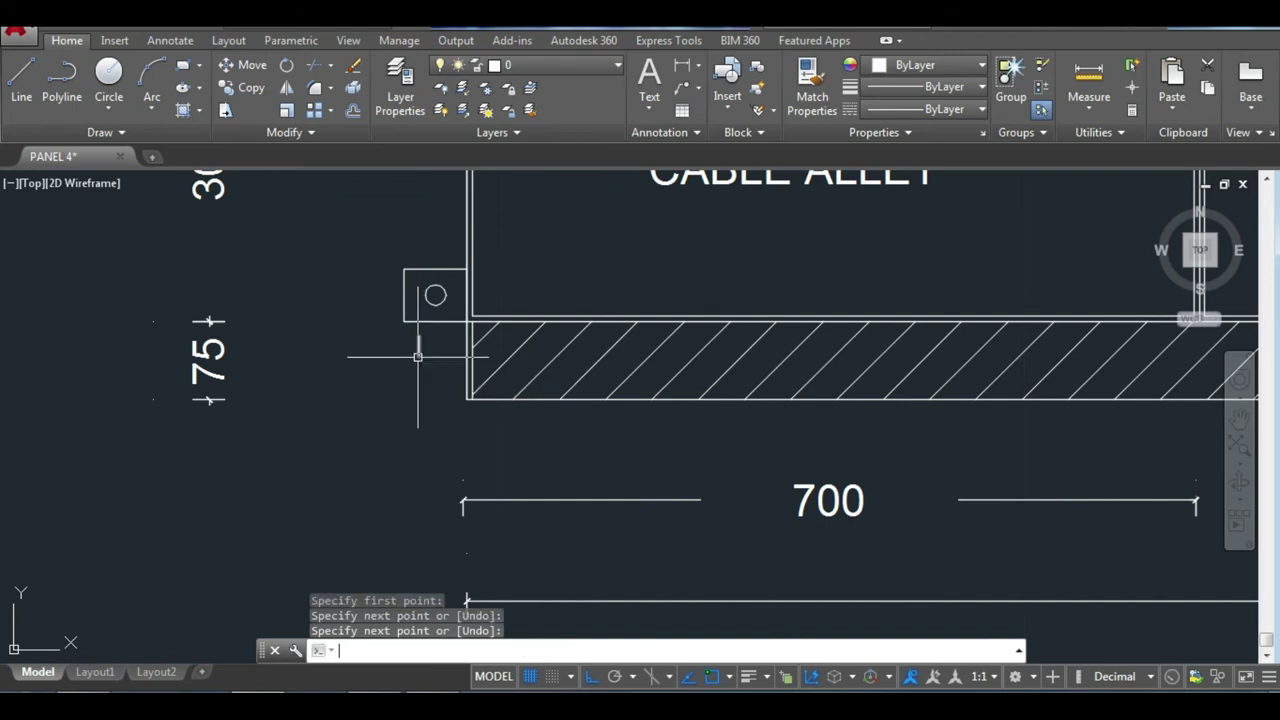
scroll(418, 360, "up", 5)
key("Return")
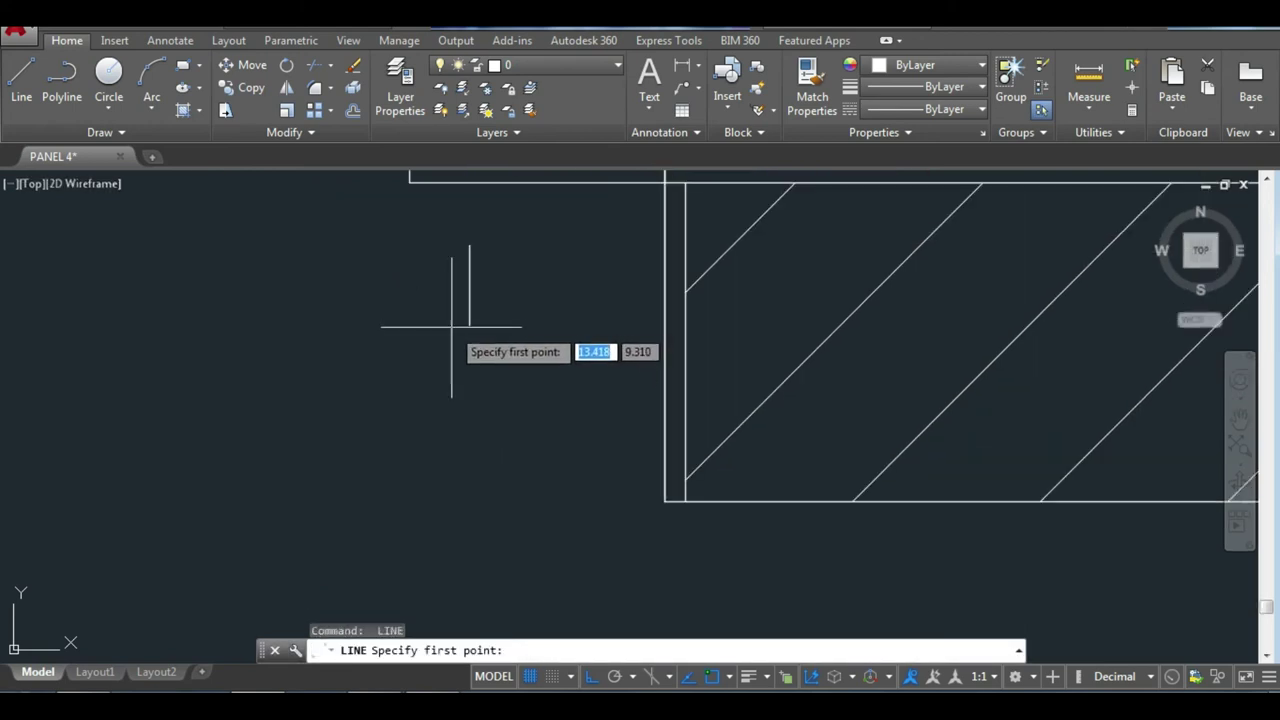
left_click(476, 327)
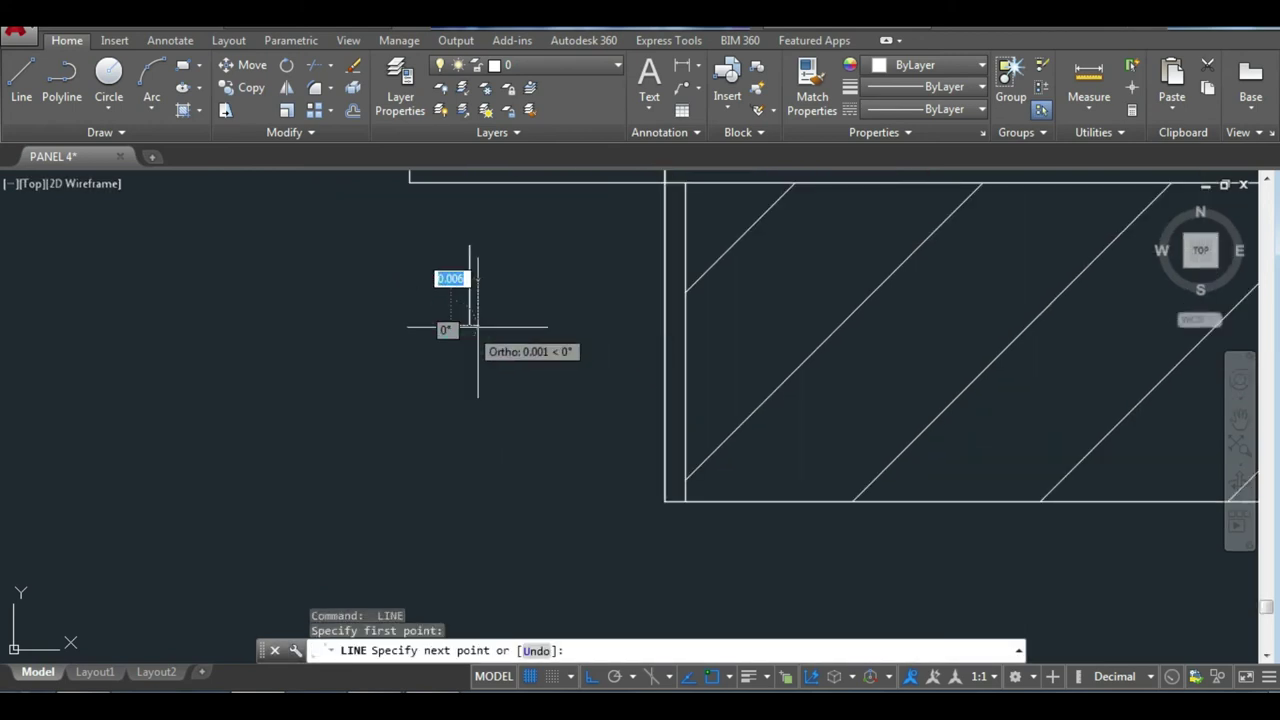
left_click(486, 327)
key("Return")
key("Return")
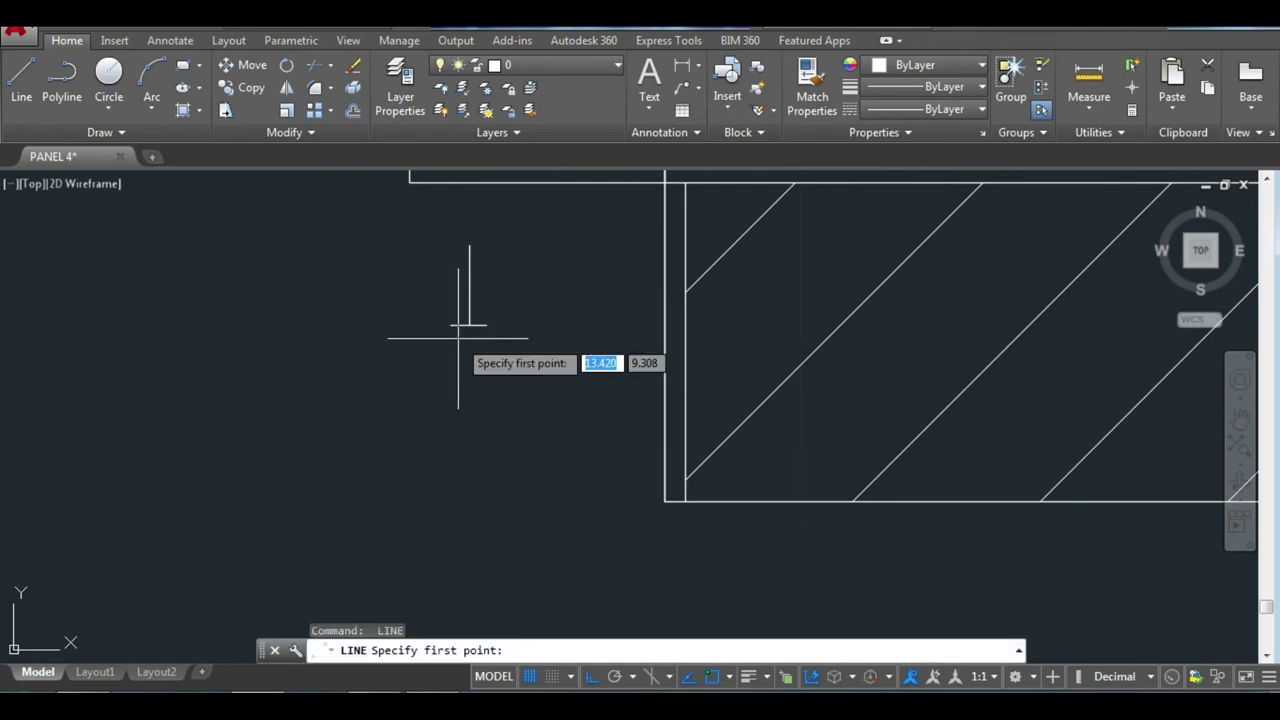
Add the earth symbol's second and shortest bars beneath the first.
scroll(466, 327, "up", 4)
left_click(445, 329)
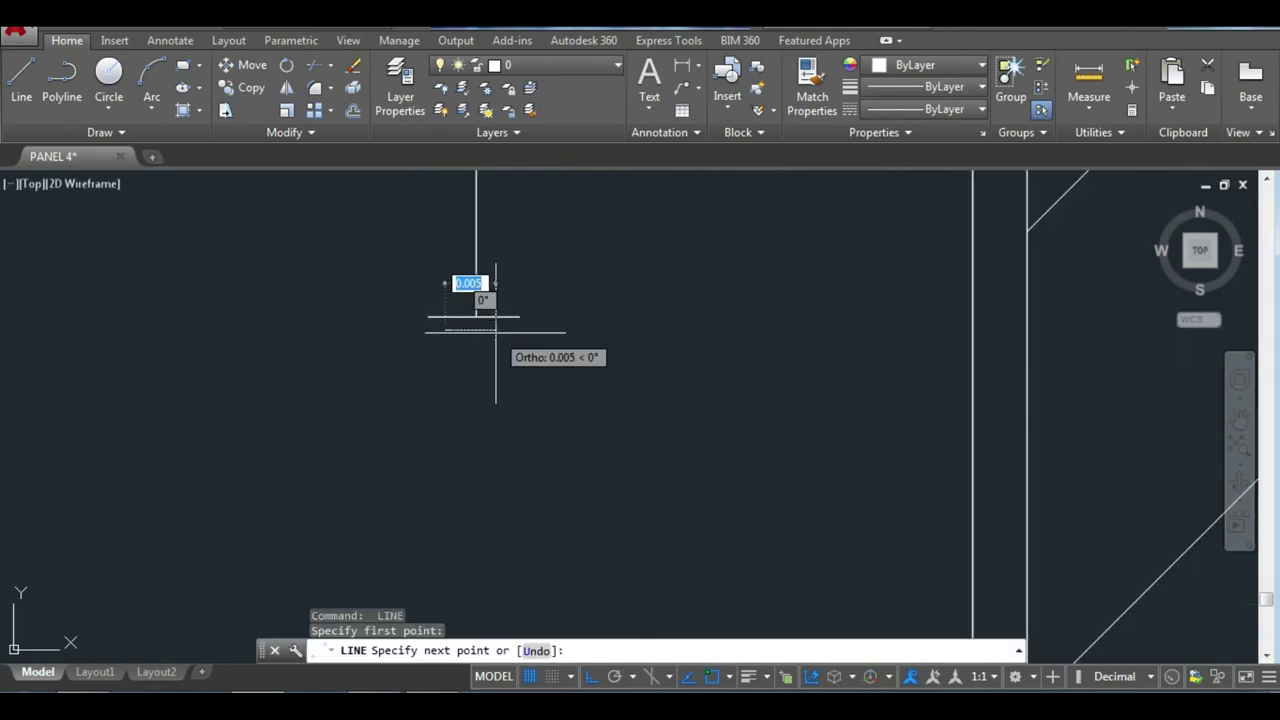
left_click(497, 330)
key("Return")
key("Return")
left_click(476, 351)
left_click(543, 320)
key("Return")
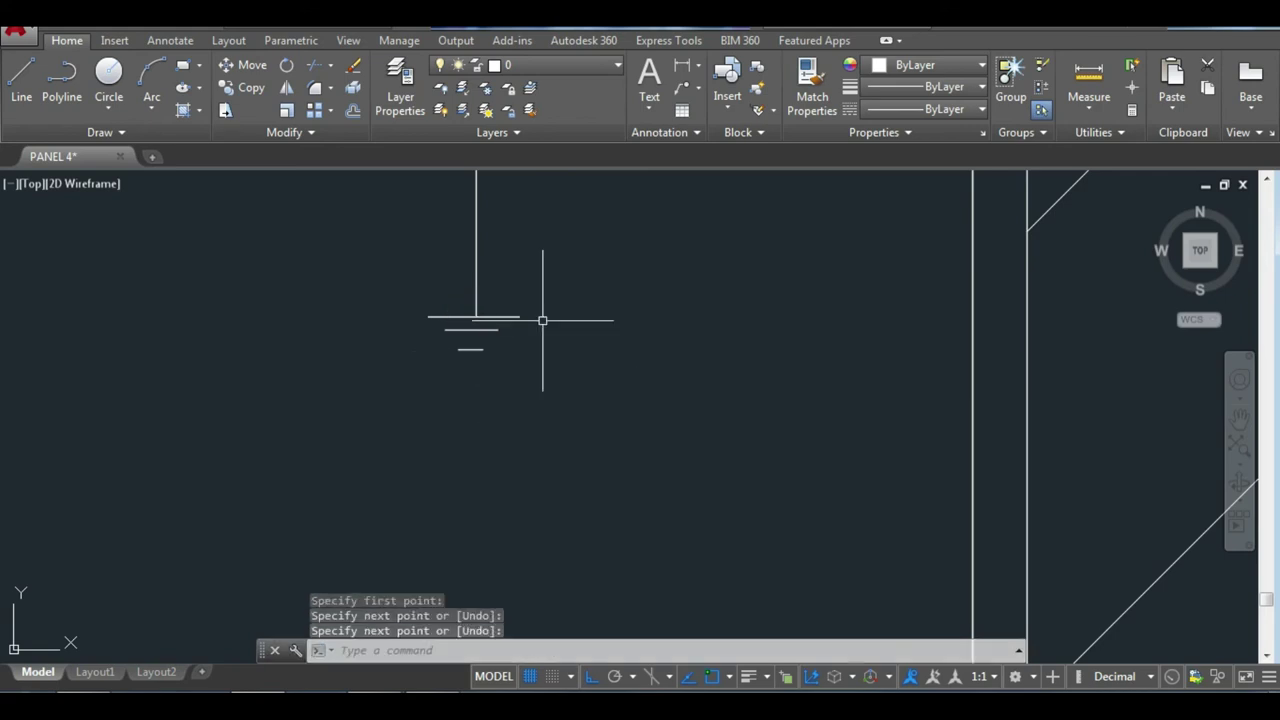
scroll(599, 338, "down", 5)
Mirror the earth symbol about the panel centreline, keeping the original.
left_click(603, 345)
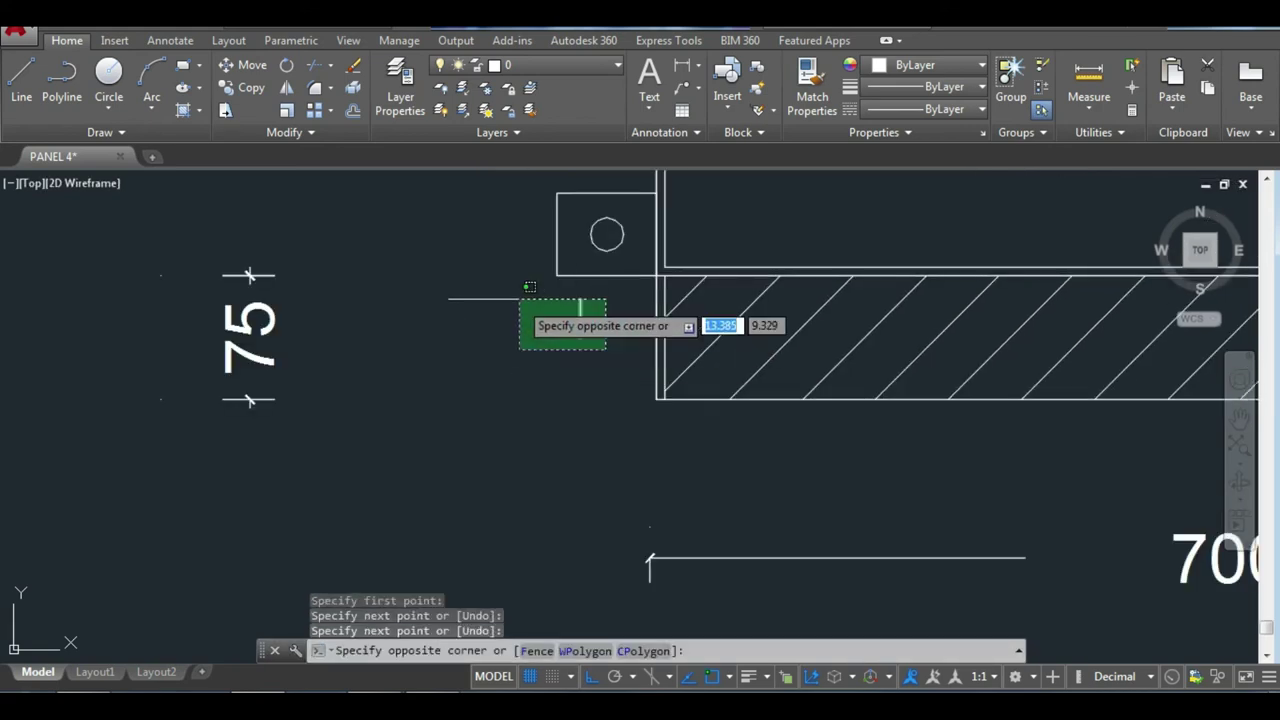
left_click(511, 315)
type("i")
key("Return")
scroll(505, 345, "down", 2)
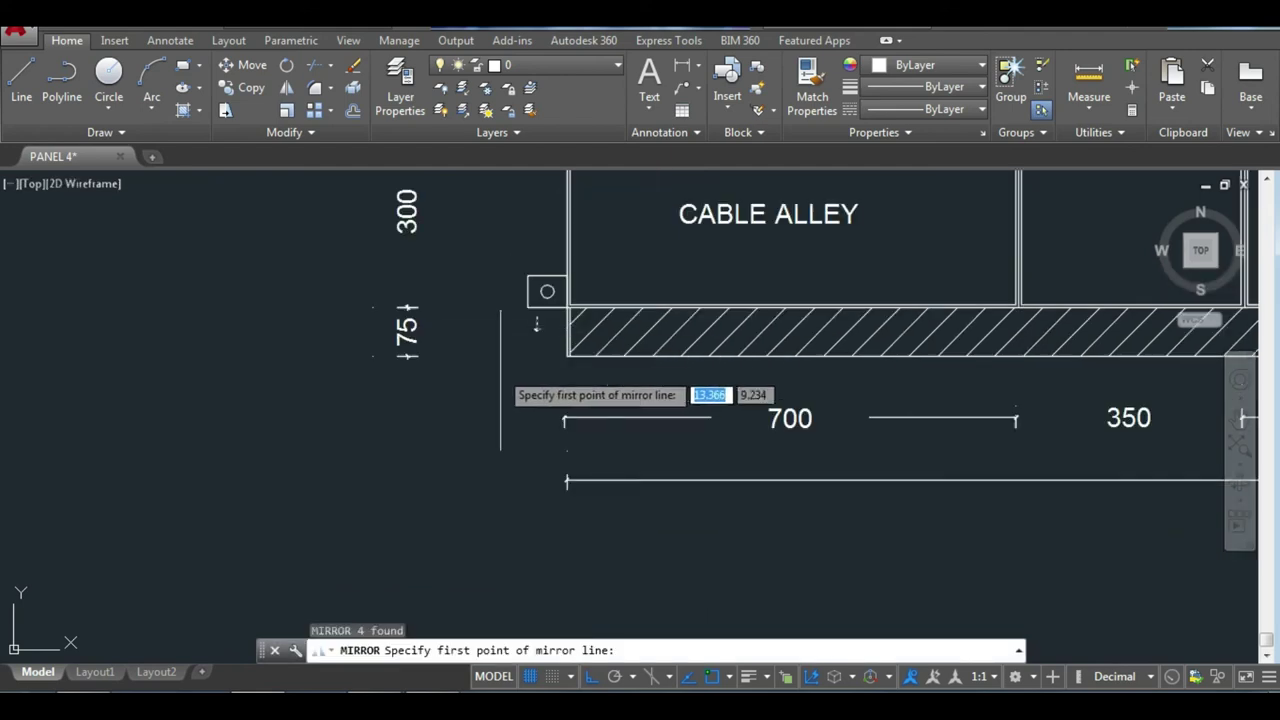
scroll(775, 225, "down", 5)
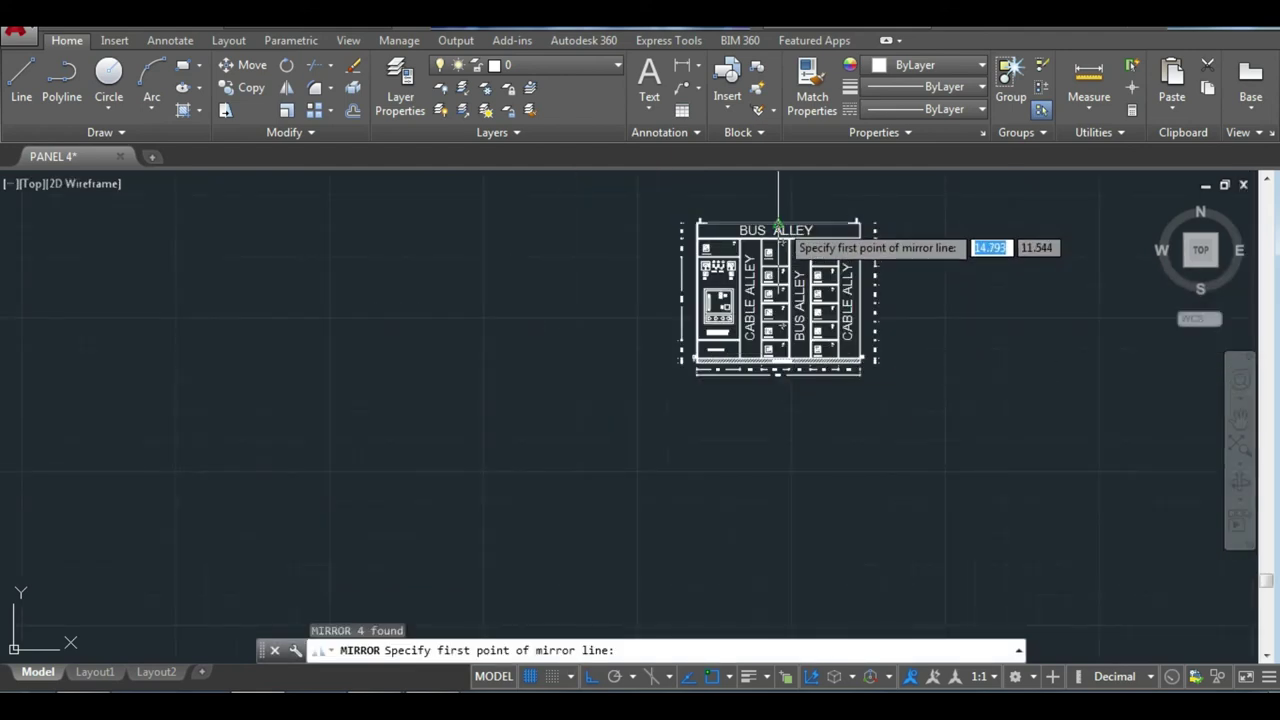
left_click(778, 223)
left_click(778, 186)
key("Return")
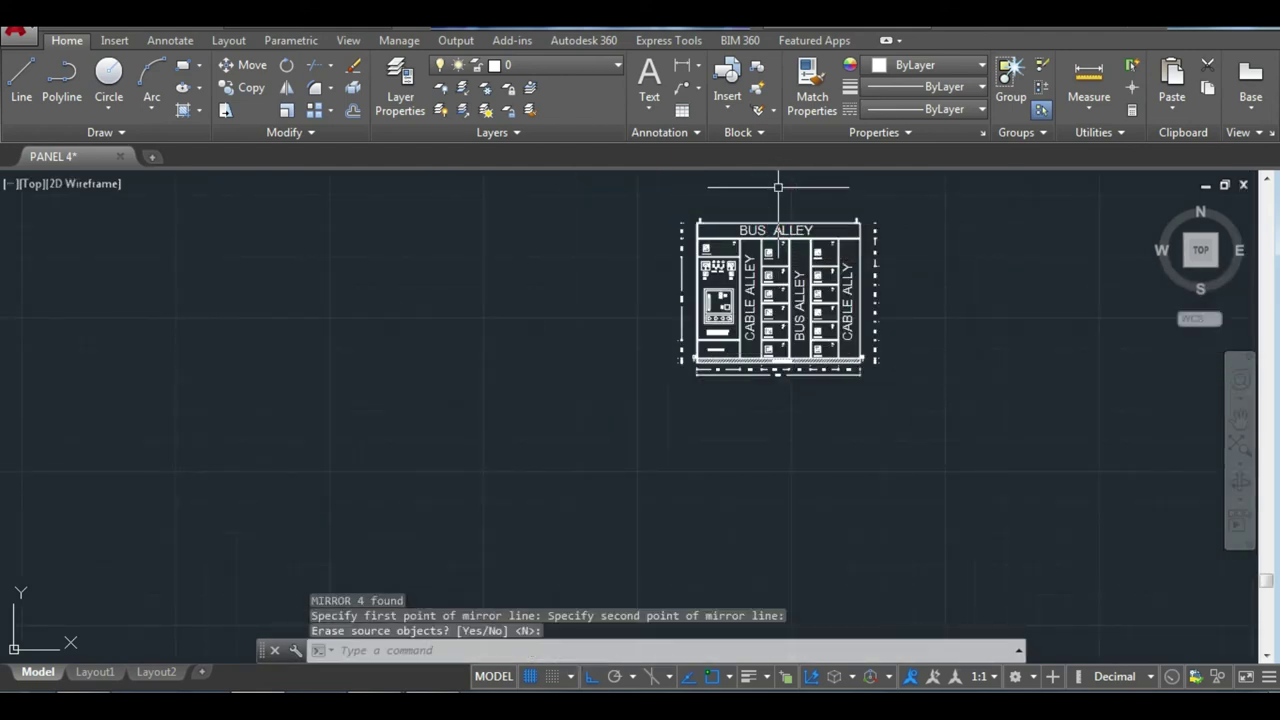
scroll(899, 376, "up", 5)
scroll(749, 349, "up", 3)
scroll(686, 294, "down", 3)
middle_click_drag(663, 320, 910, 381)
scroll(910, 381, "down", 3)
scroll(700, 405, "down", 3)
Draw a vertical construction line through the hatch corner of the panel front view.
scroll(400, 394, "up", 8)
type("x")
left_click(402, 398)
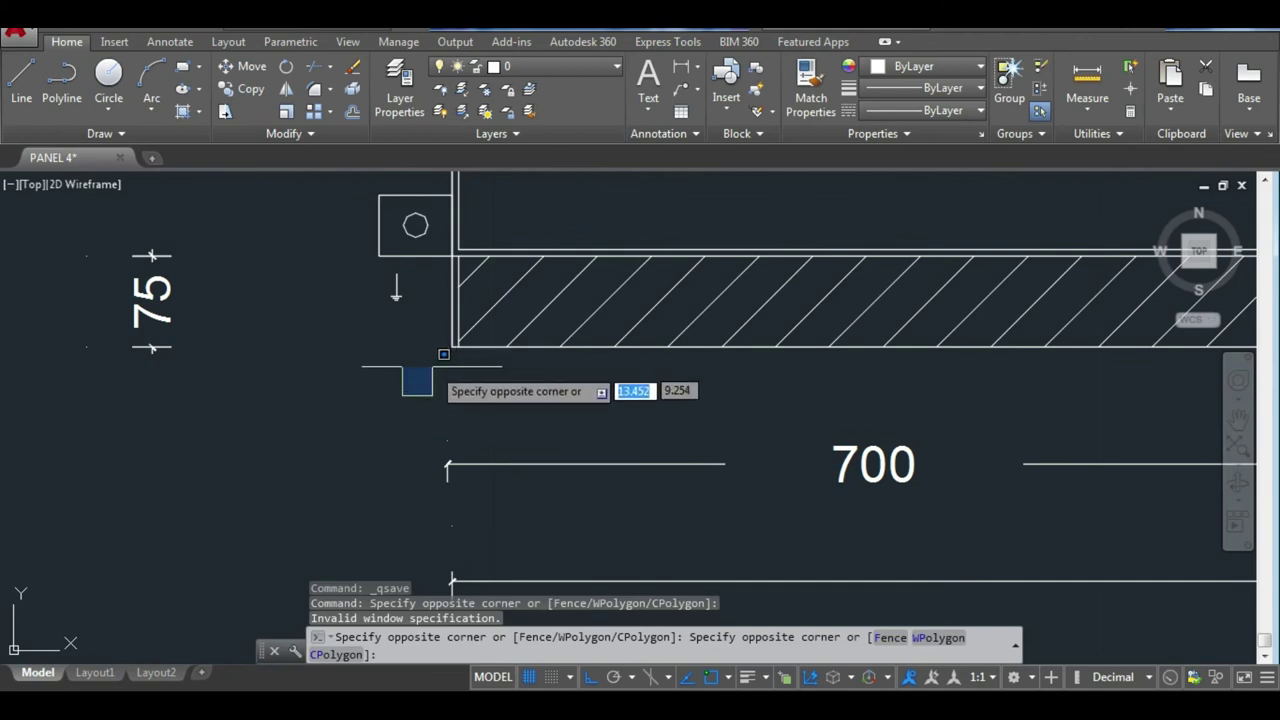
left_click(424, 384)
key("Escape")
key("Escape")
type("l")
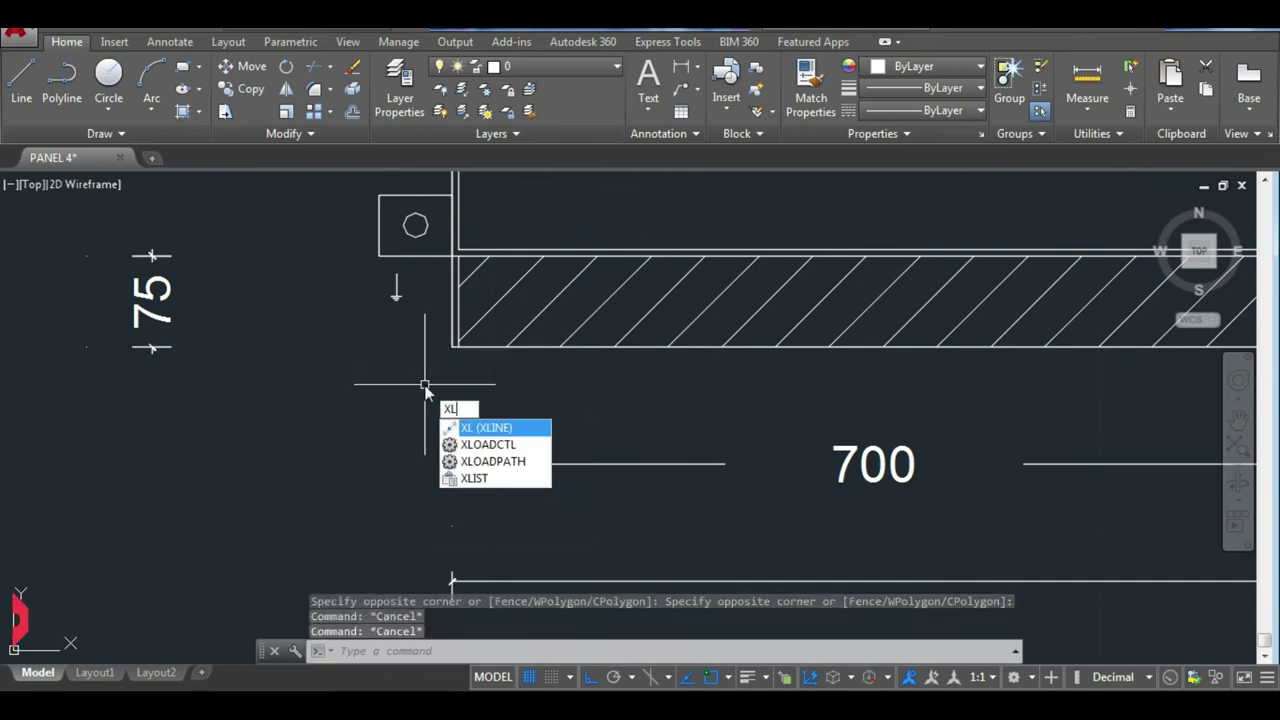
key("Return")
left_click(451, 348)
left_click(447, 364)
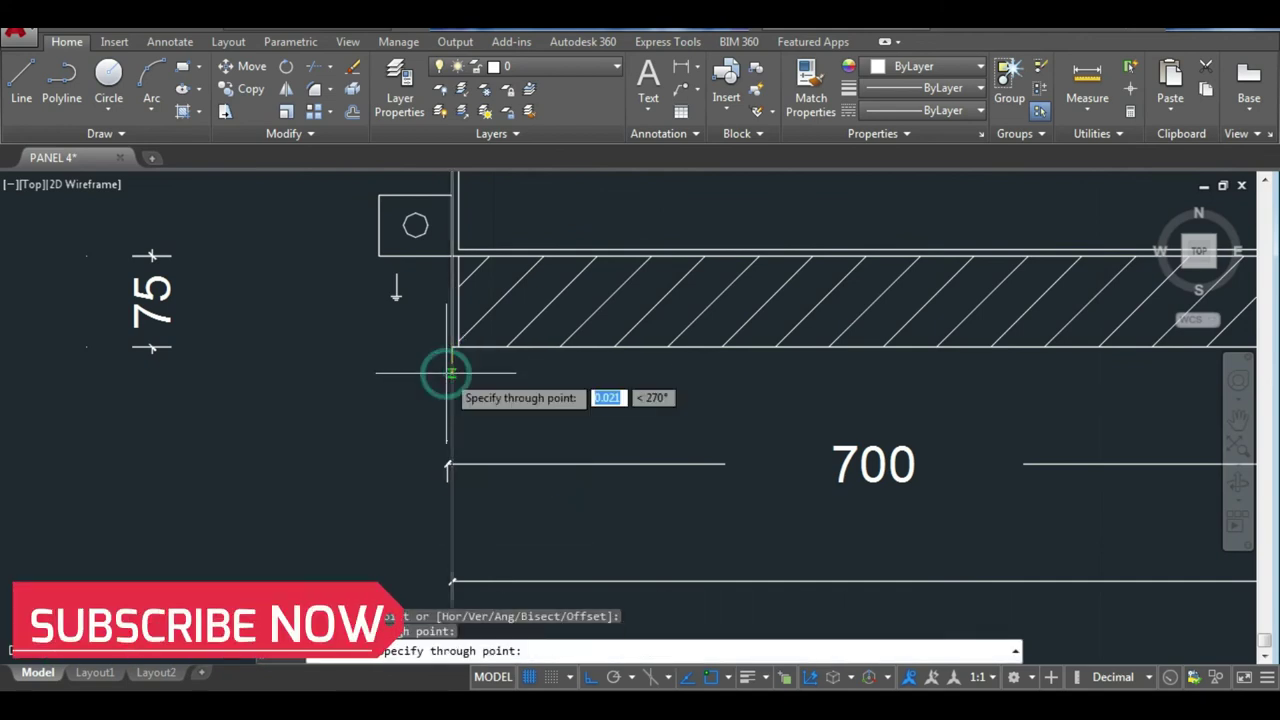
key("Return")
scroll(451, 372, "down", 2)
scroll(594, 414, "down", 2)
scroll(814, 409, "down", 2)
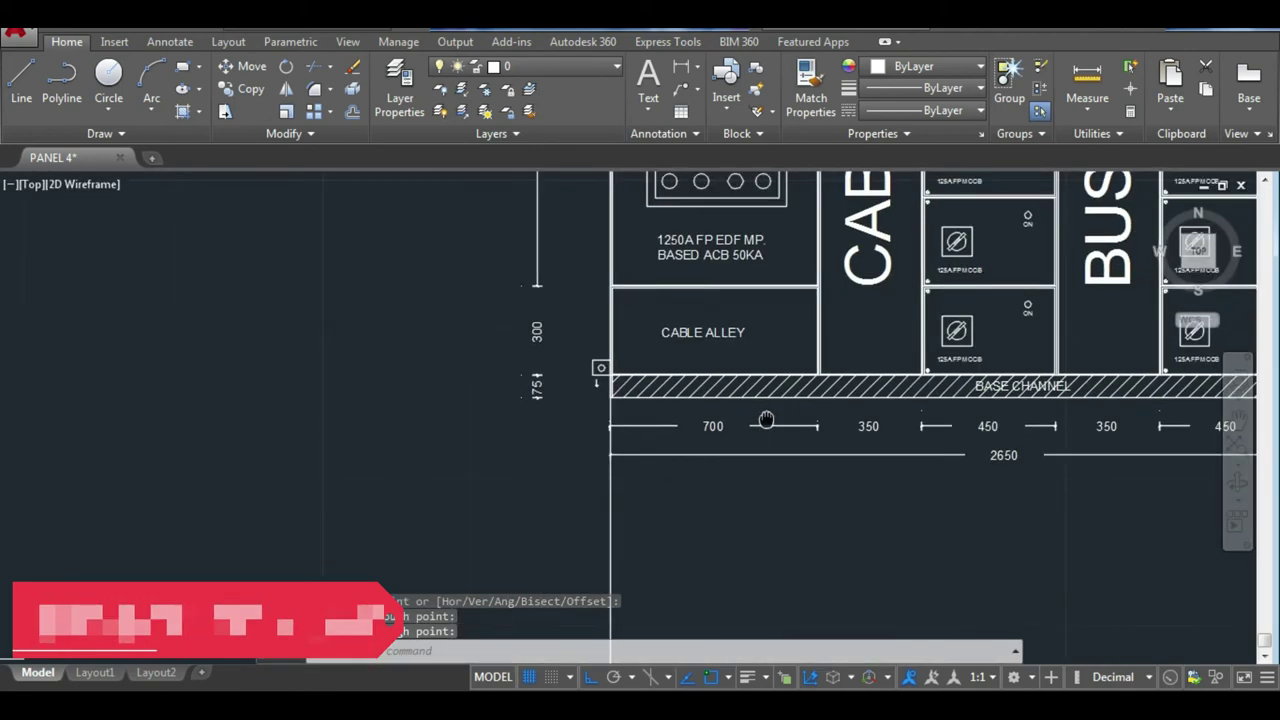
Add vertical construction lines down from the compartment divider and the divider's end.
key("Return")
scroll(549, 400, "up", 6)
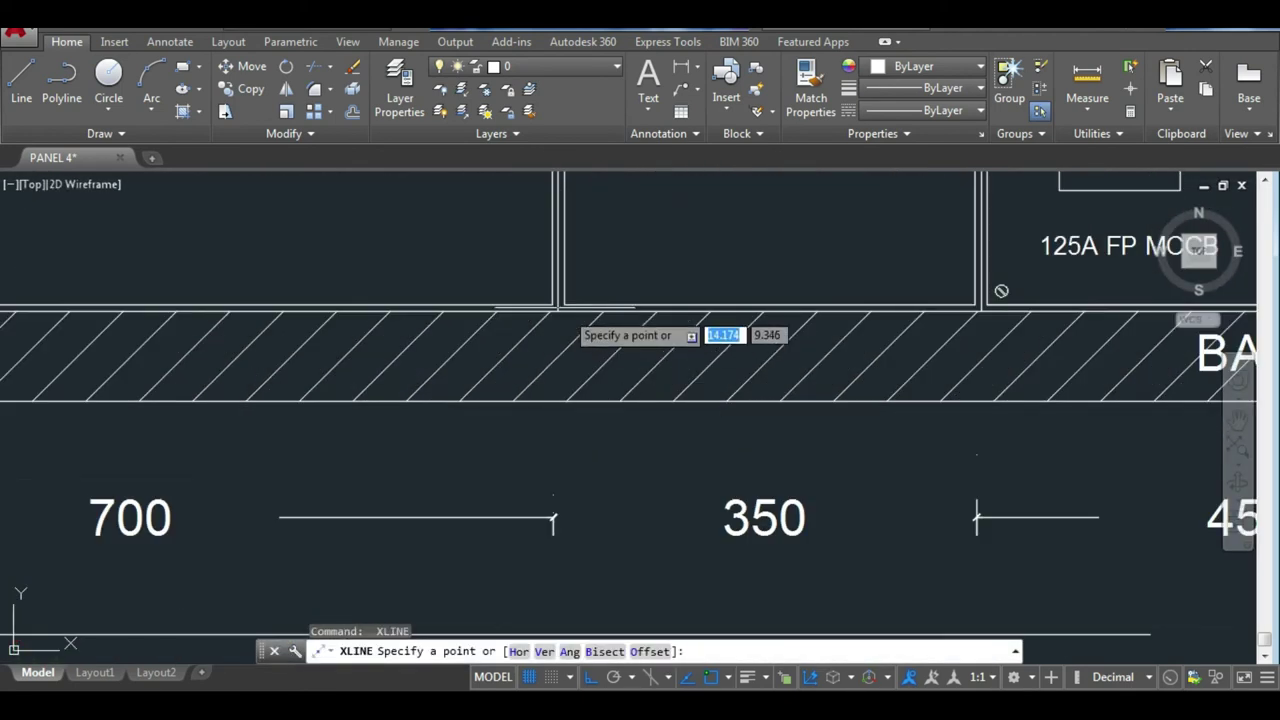
left_click(557, 311)
left_click(553, 345)
key("Return")
scroll(553, 345, "down", 4)
scroll(640, 400, "up", 4)
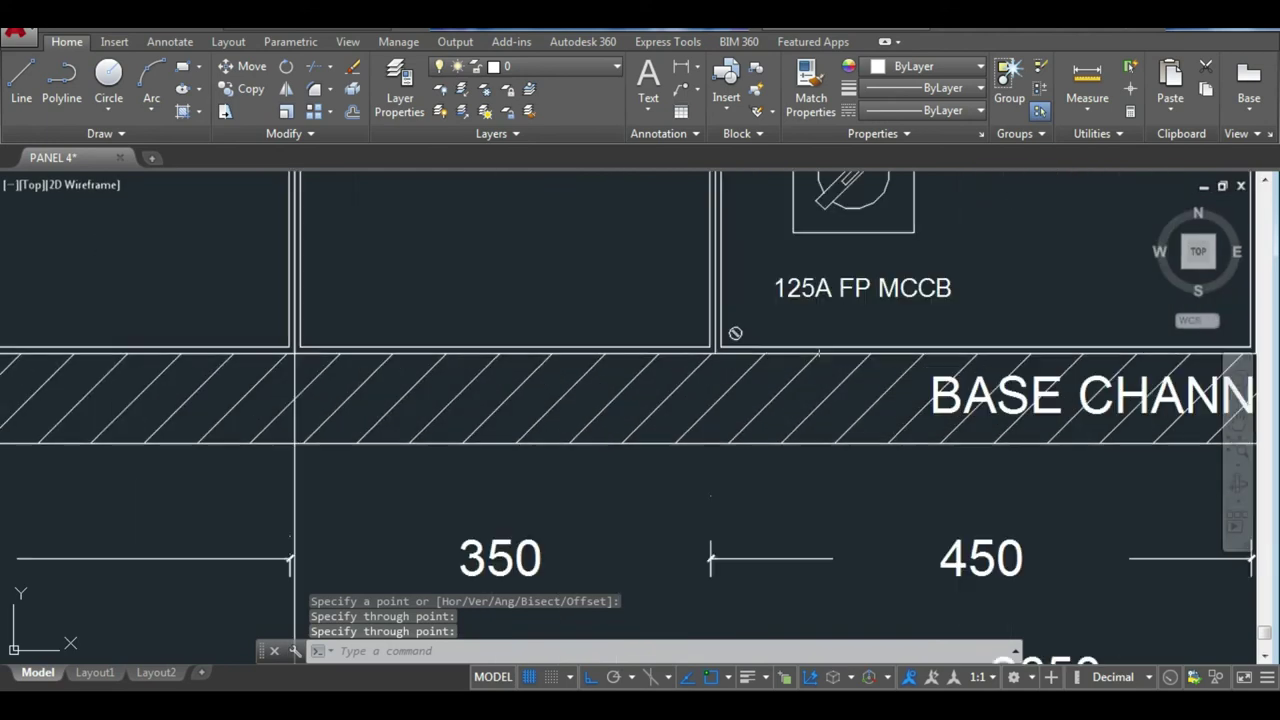
key("Return")
scroll(700, 351, "up", 2)
left_click(723, 353)
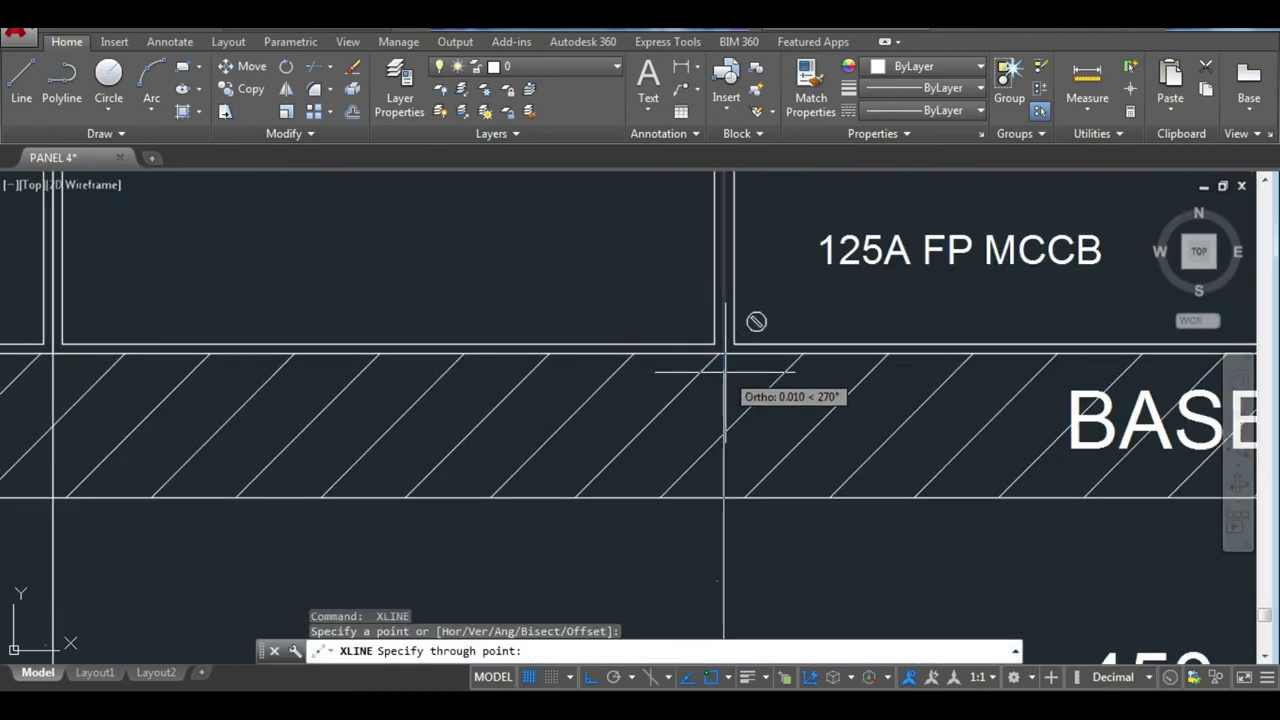
left_click(724, 371)
key("Escape")
Project a construction line from another divider down through the dimensions.
scroll(751, 420, "down", 5)
scroll(751, 420, "down", 5)
scroll(720, 457, "down", 2)
scroll(520, 389, "up", 2)
scroll(486, 354, "up", 2)
scroll(486, 354, "up", 2)
key("Return")
scroll(449, 262, "up", 3)
left_click(469, 305)
left_click(548, 328)
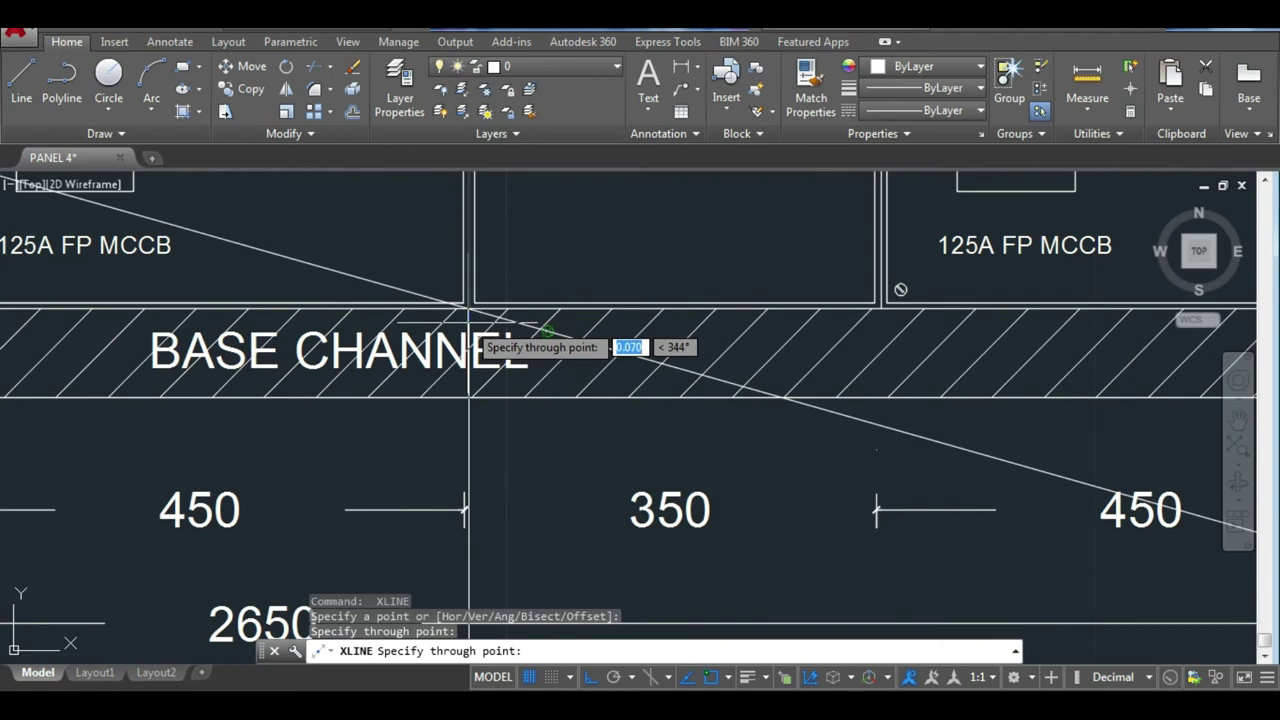
key("Return")
key("Return")
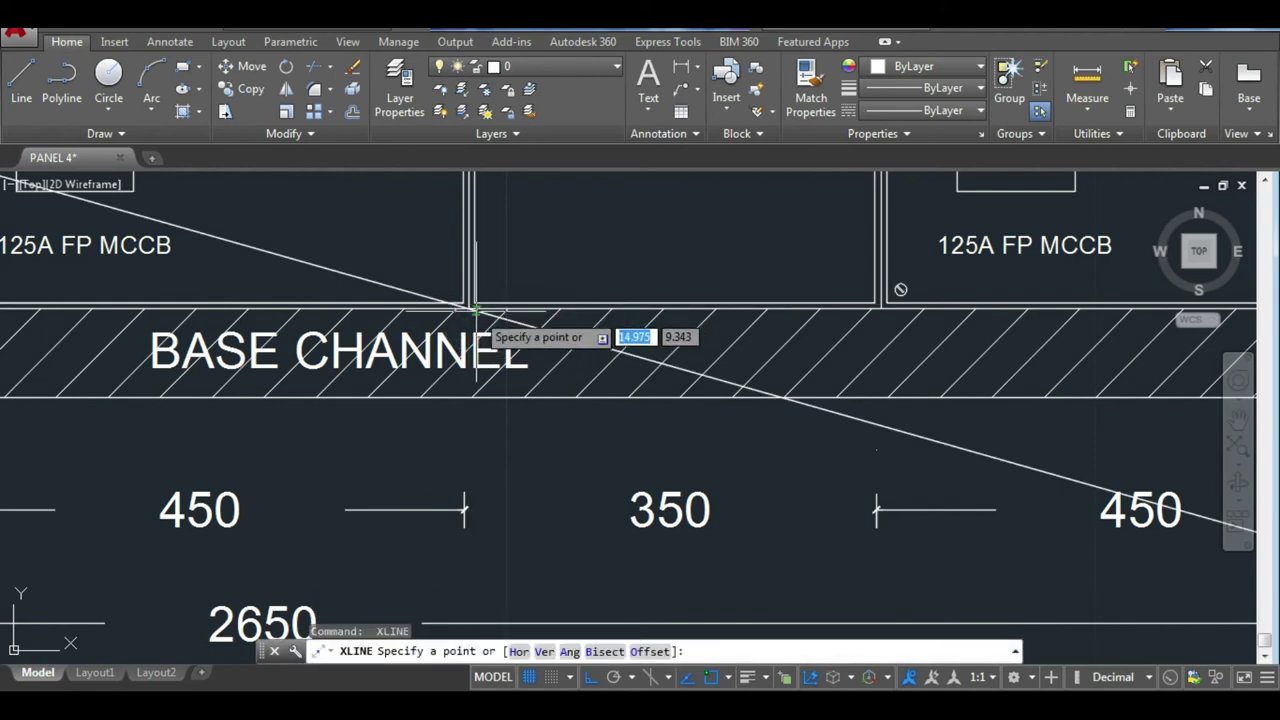
left_click(469, 305)
left_click(471, 428)
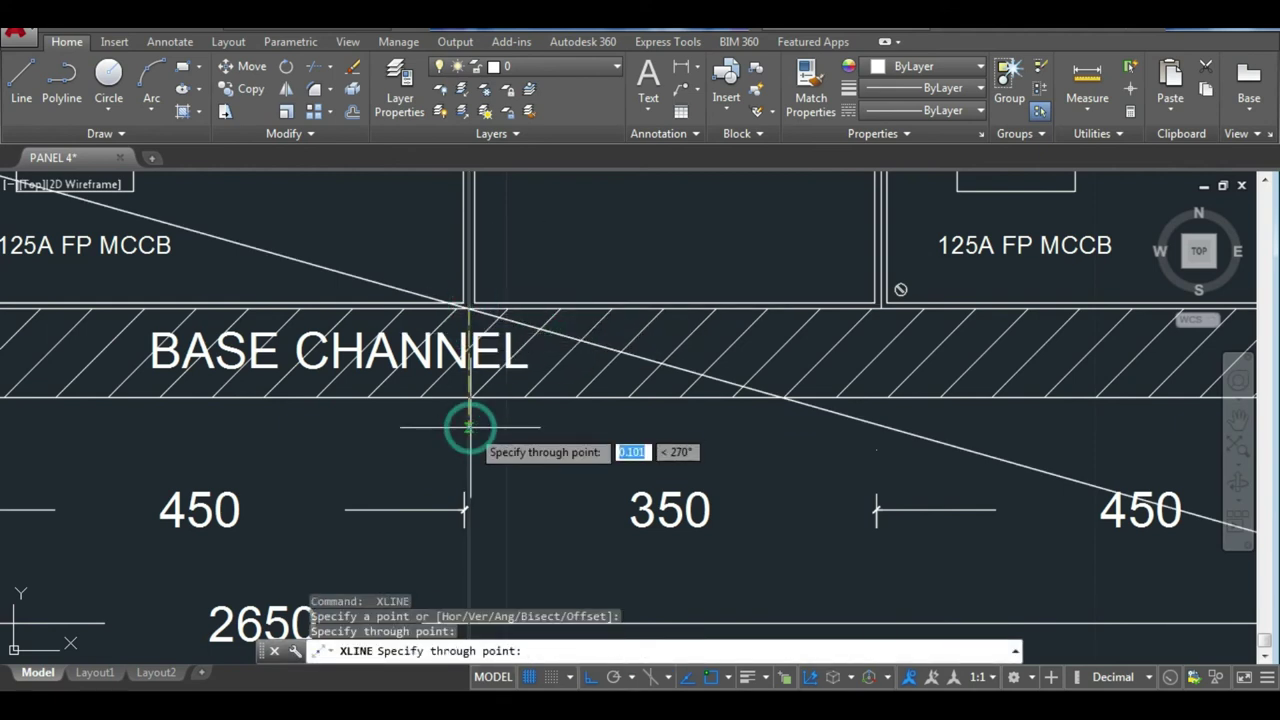
key("Return")
Drop vertical construction lines from the compartment corner and the base channel corner.
scroll(553, 398, "down", 4)
scroll(692, 344, "up", 2)
key("Return")
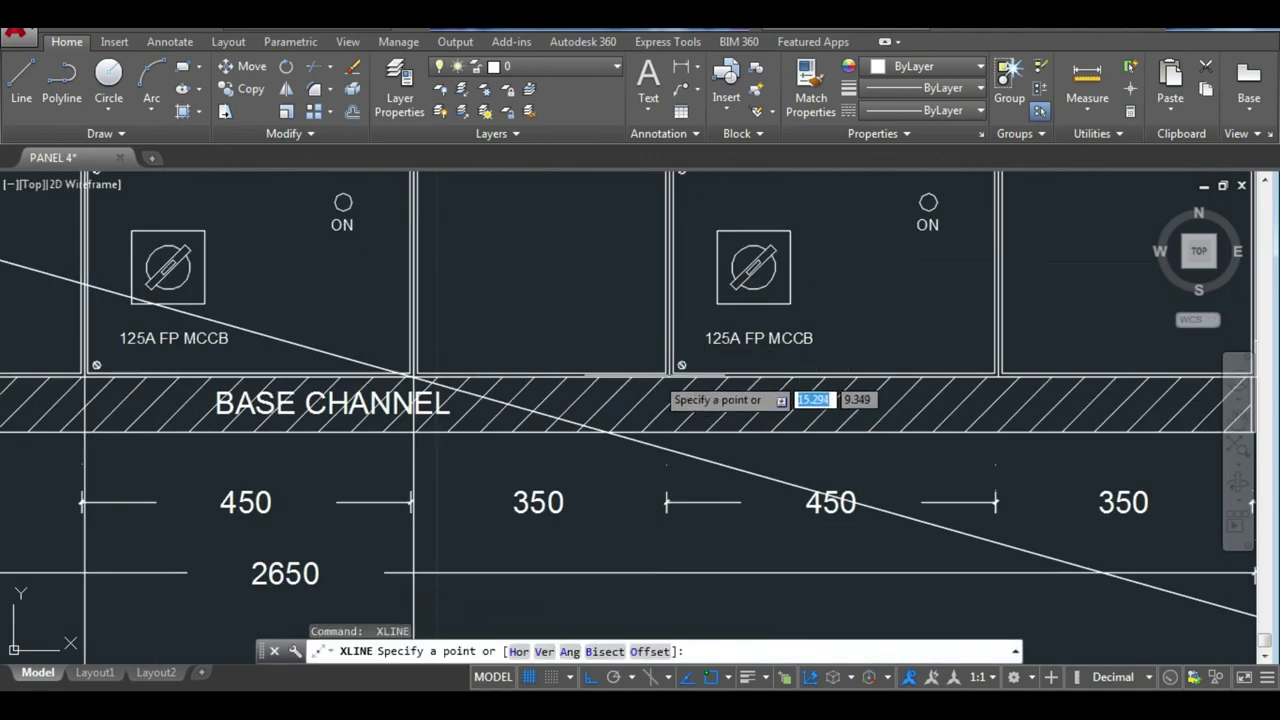
scroll(748, 397, "up", 5)
left_click(690, 383)
left_click(689, 423)
scroll(689, 423, "down", 3)
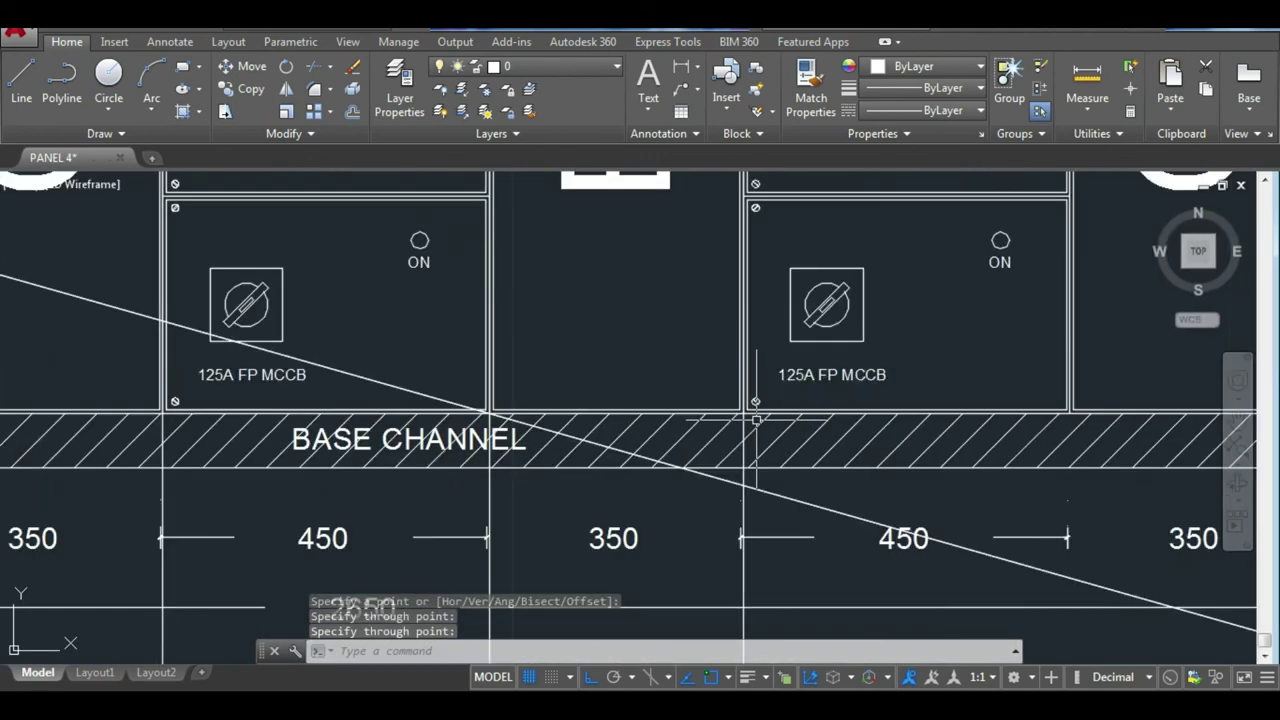
scroll(850, 400, "down", 2)
key("Return")
key("Return")
scroll(996, 381, "up", 5)
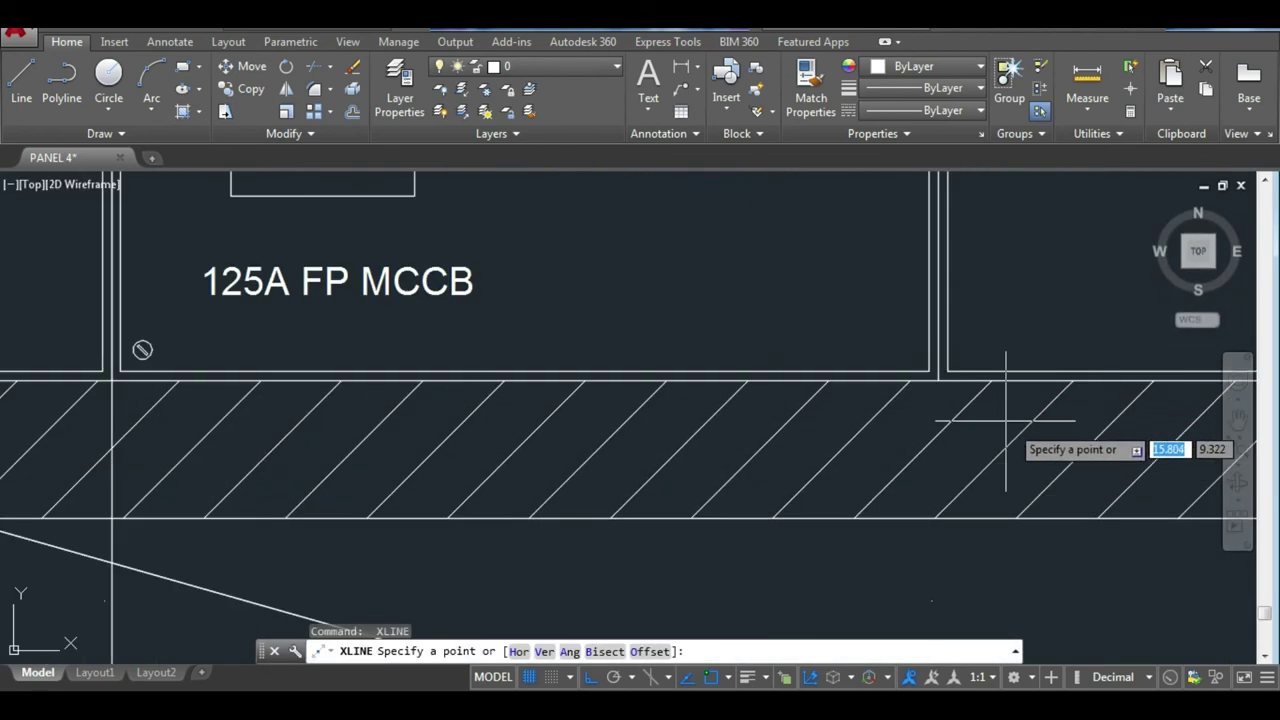
left_click(935, 380)
left_click(933, 412)
scroll(933, 412, "down", 3)
scroll(1100, 380, "up", 2)
key("Return")
Drop a vertical construction line from the base channel's right corner.
scroll(674, 346, "down", 3)
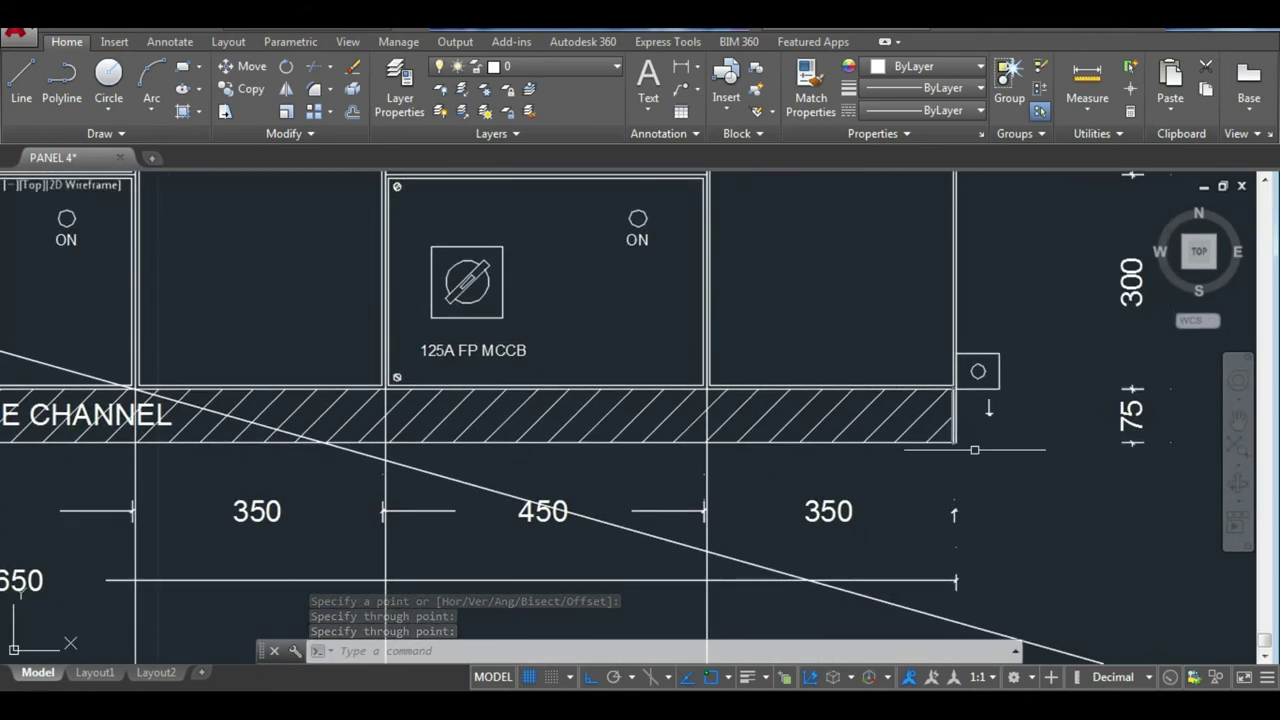
key("Return")
scroll(915, 427, "up", 5)
left_click(866, 409)
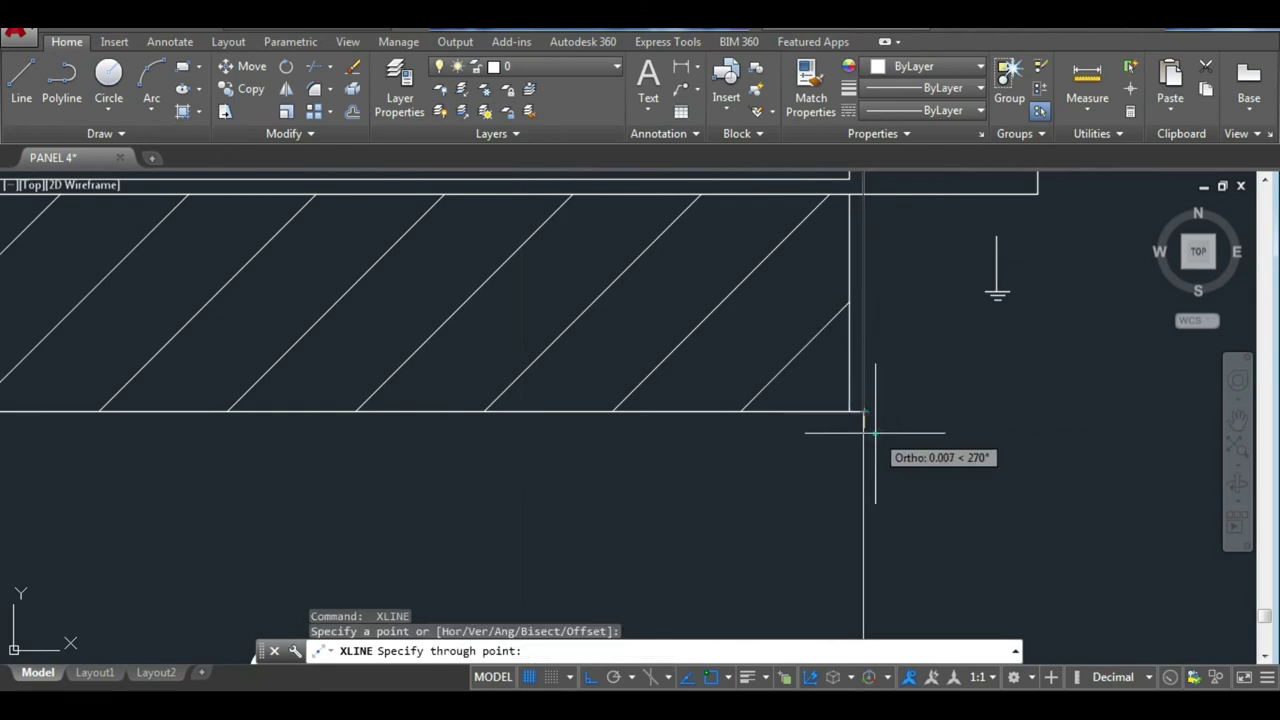
left_click(871, 434)
key("Return")
scroll(971, 422, "down", 3)
scroll(971, 422, "down", 3)
scroll(1023, 506, "down", 2)
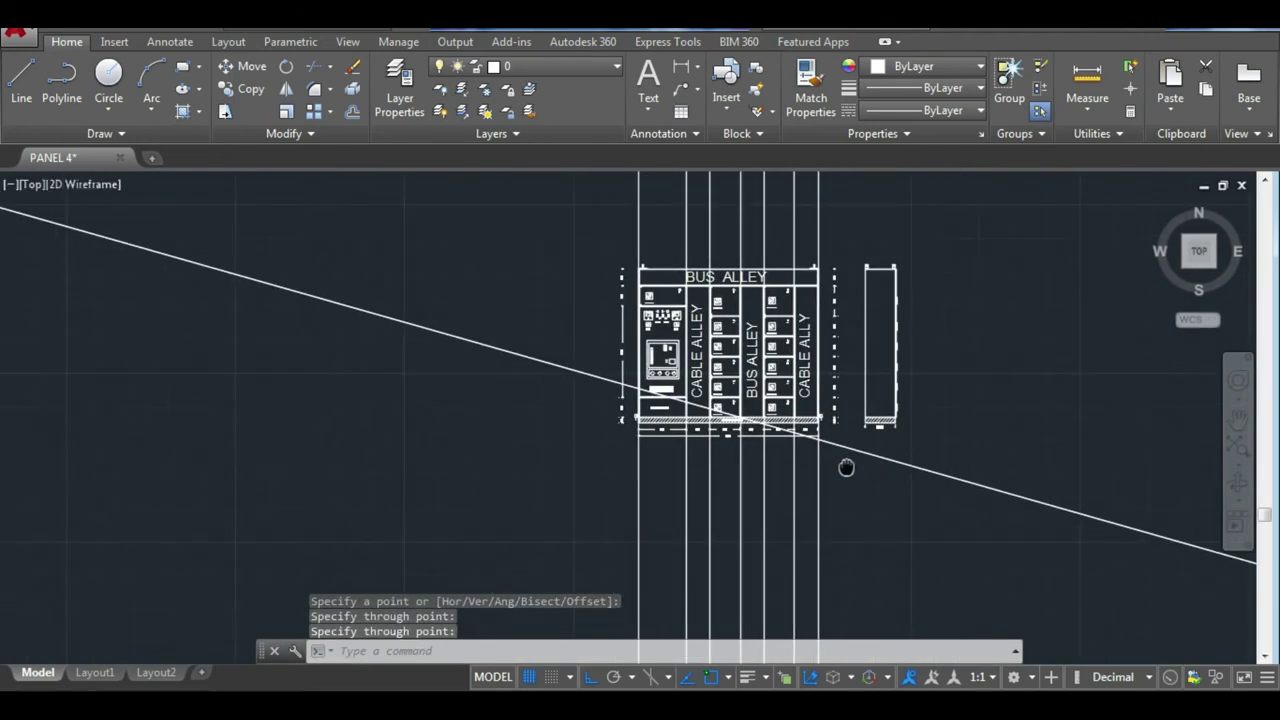
middle_click_drag(846, 463, 651, 369)
key("Return")
Place a horizontal construction line below the panel.
type("h")
key("Return")
left_click(520, 355)
key("Return")
scroll(477, 379, "down", 1)
scroll(474, 374, "up", 2)
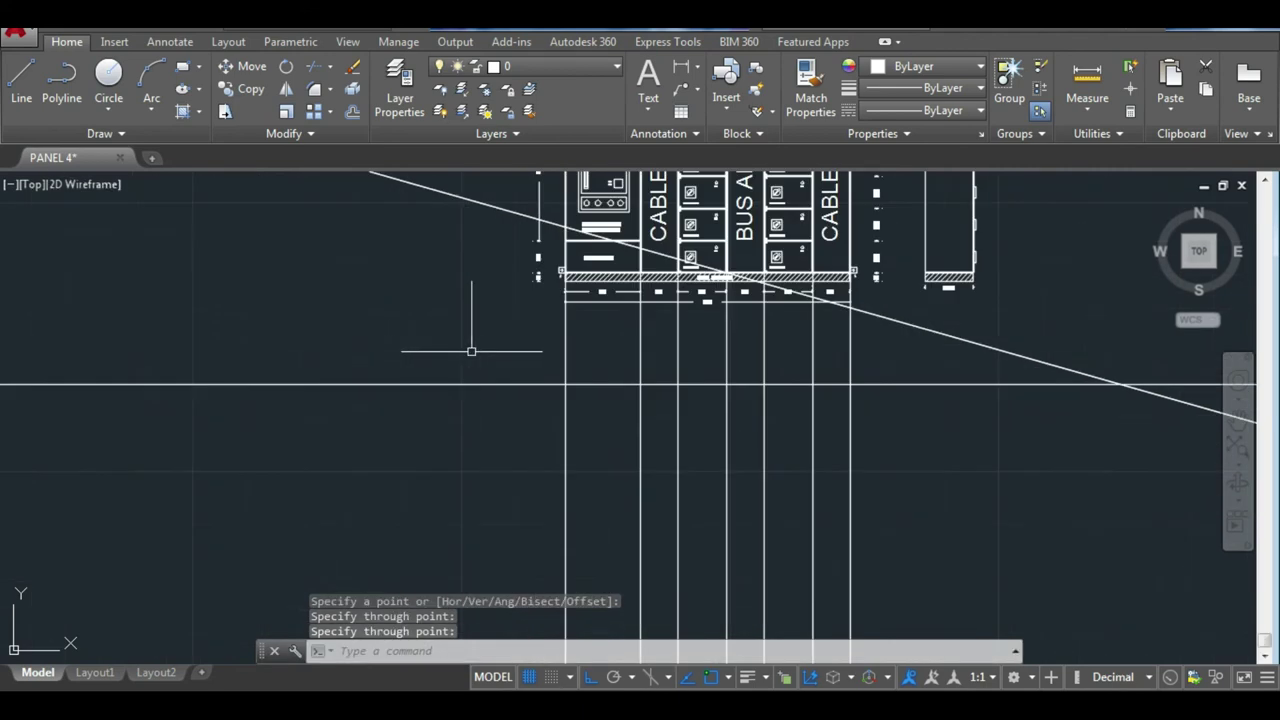
scroll(470, 352, "down", 2)
Offset the horizontal construction line 0.900 downward.
left_click(466, 372)
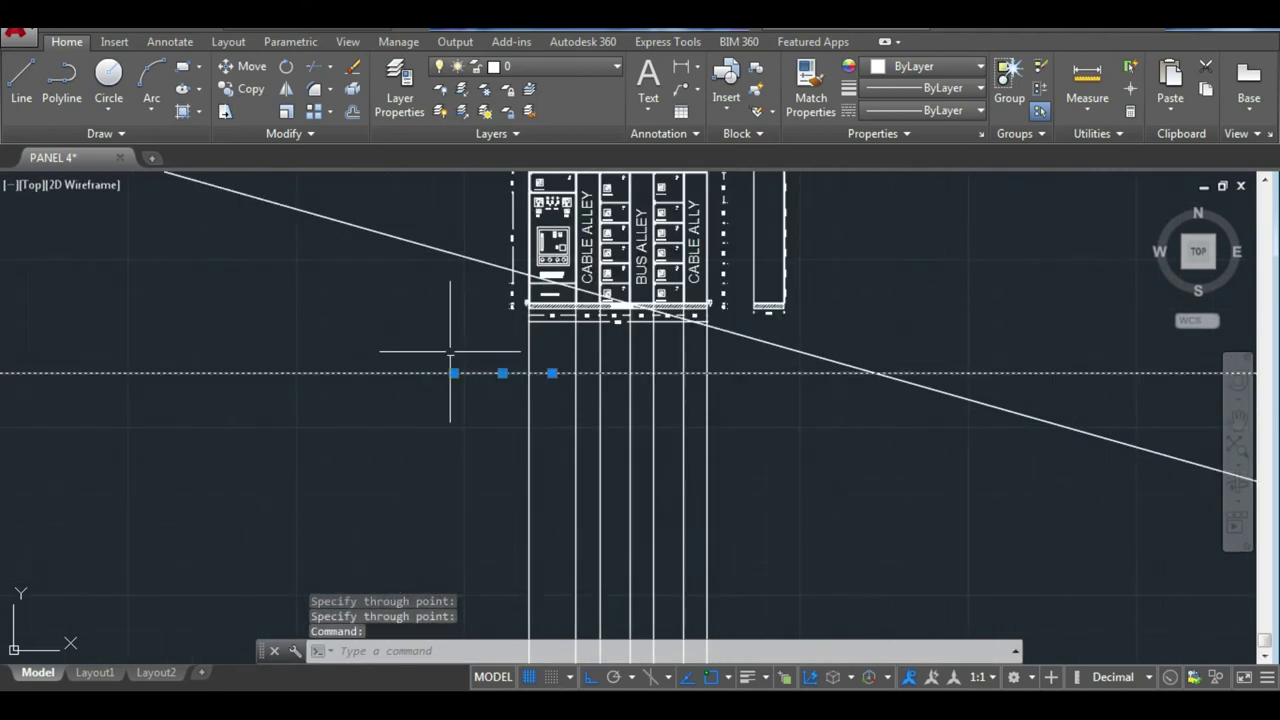
type("o")
key("Return")
type(".900")
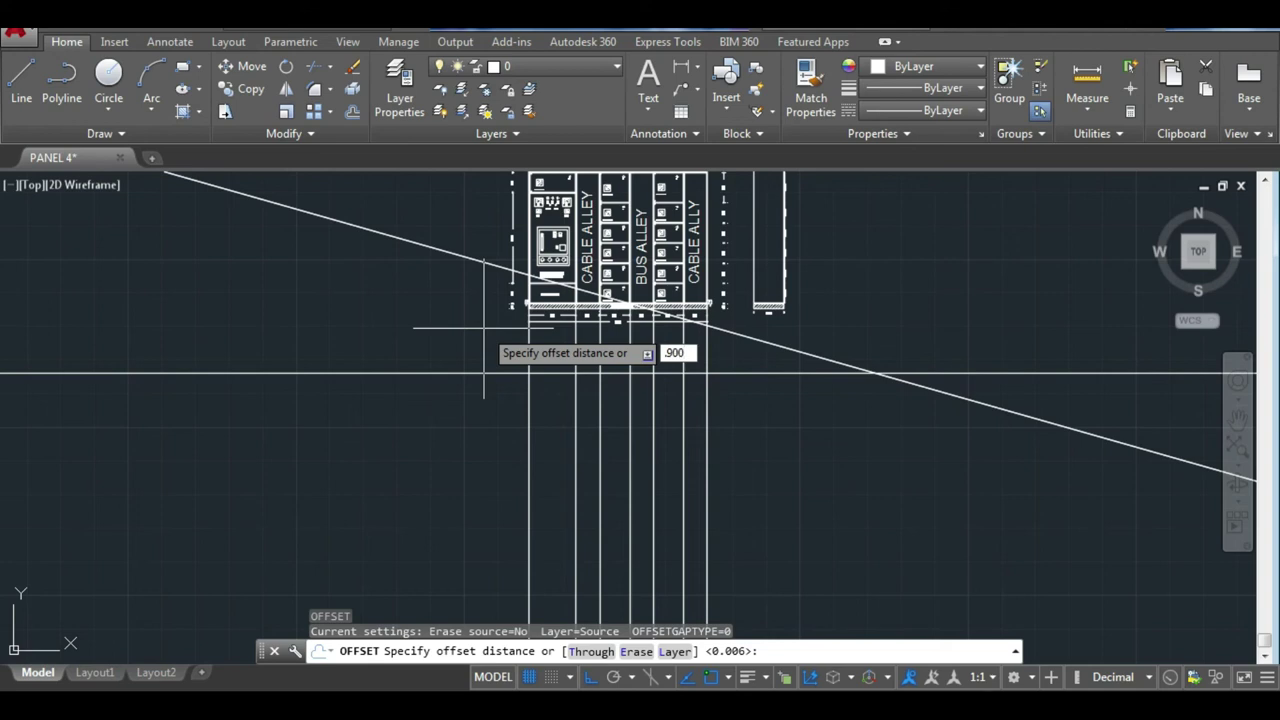
key("Return")
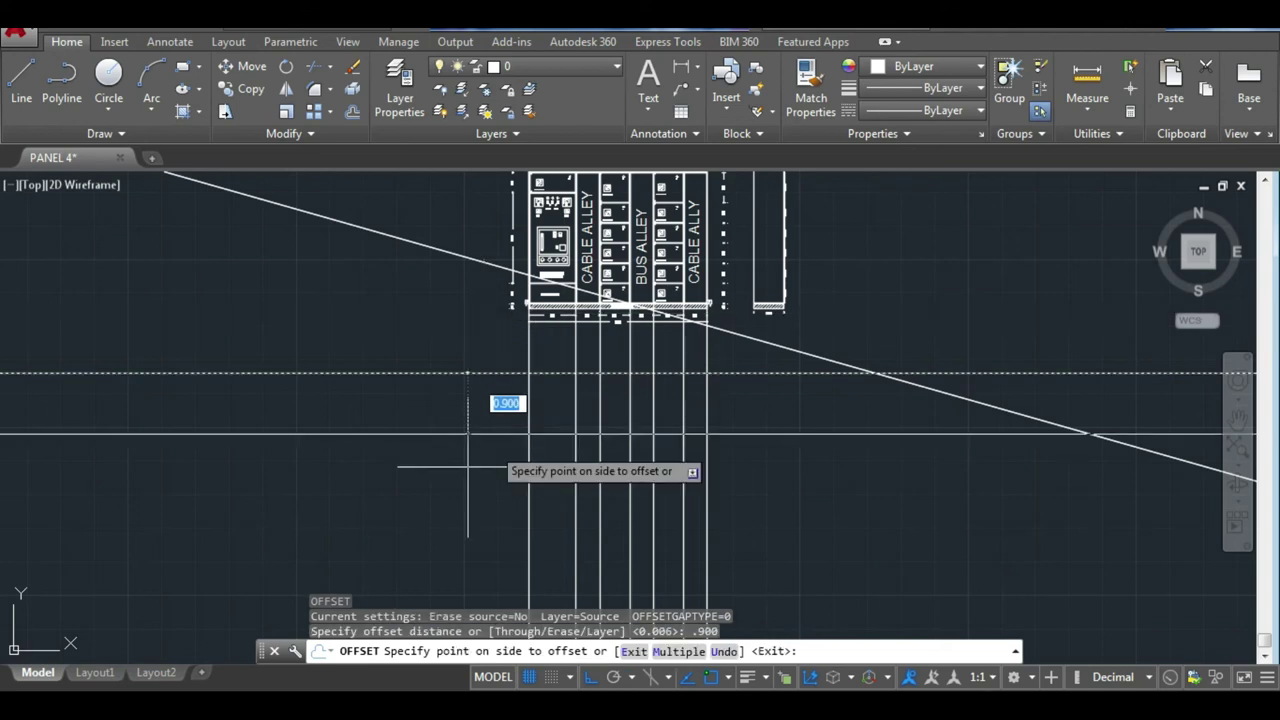
left_click(454, 470)
key("Escape")
scroll(534, 449, "up", 2)
key("Escape")
scroll(534, 449, "up", 2)
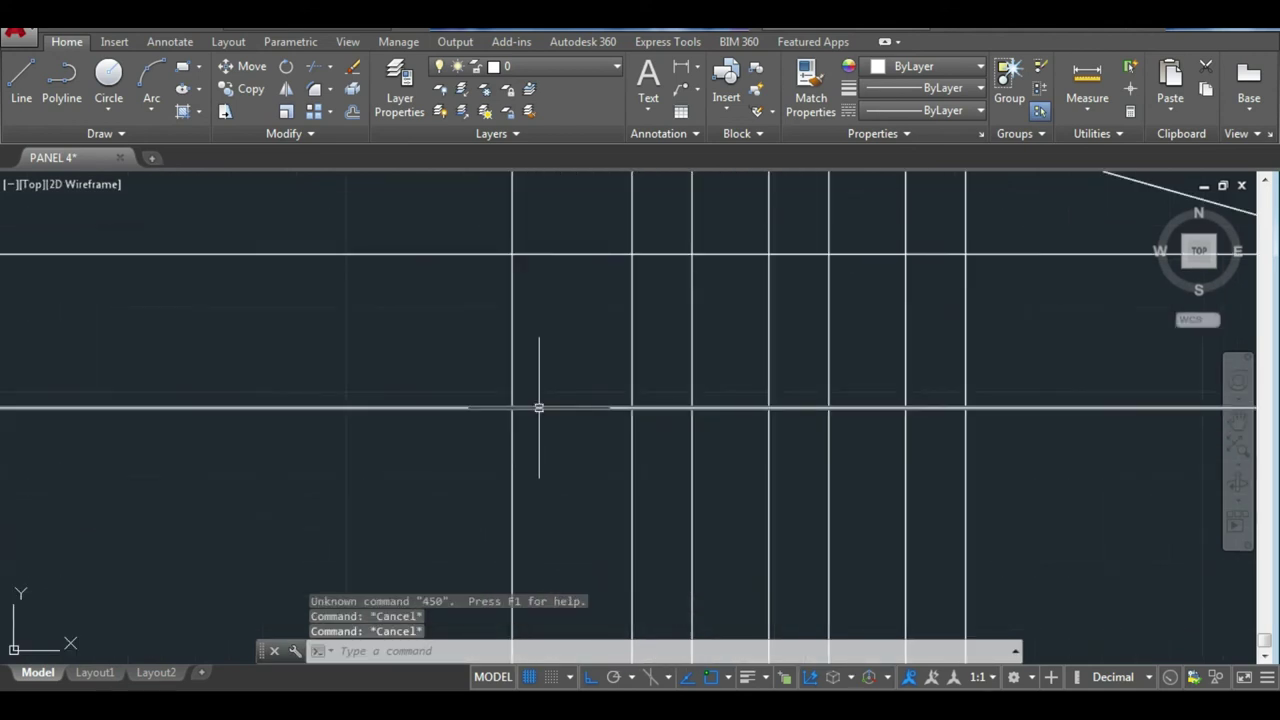
Offset the lower line 0.450 upward to add a third horizontal construction line.
left_click(537, 406)
key("Return")
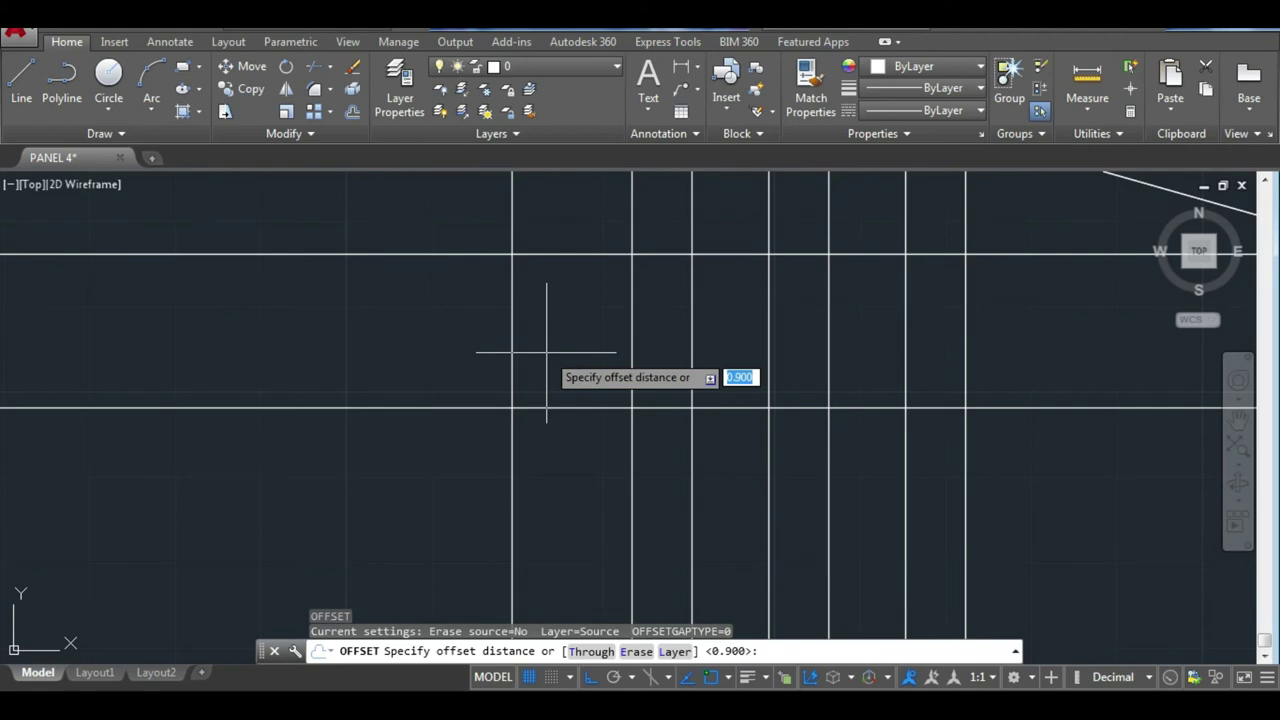
type(".450")
key("Return")
left_click(548, 356)
scroll(557, 355, "down", 1)
scroll(557, 355, "down", 1)
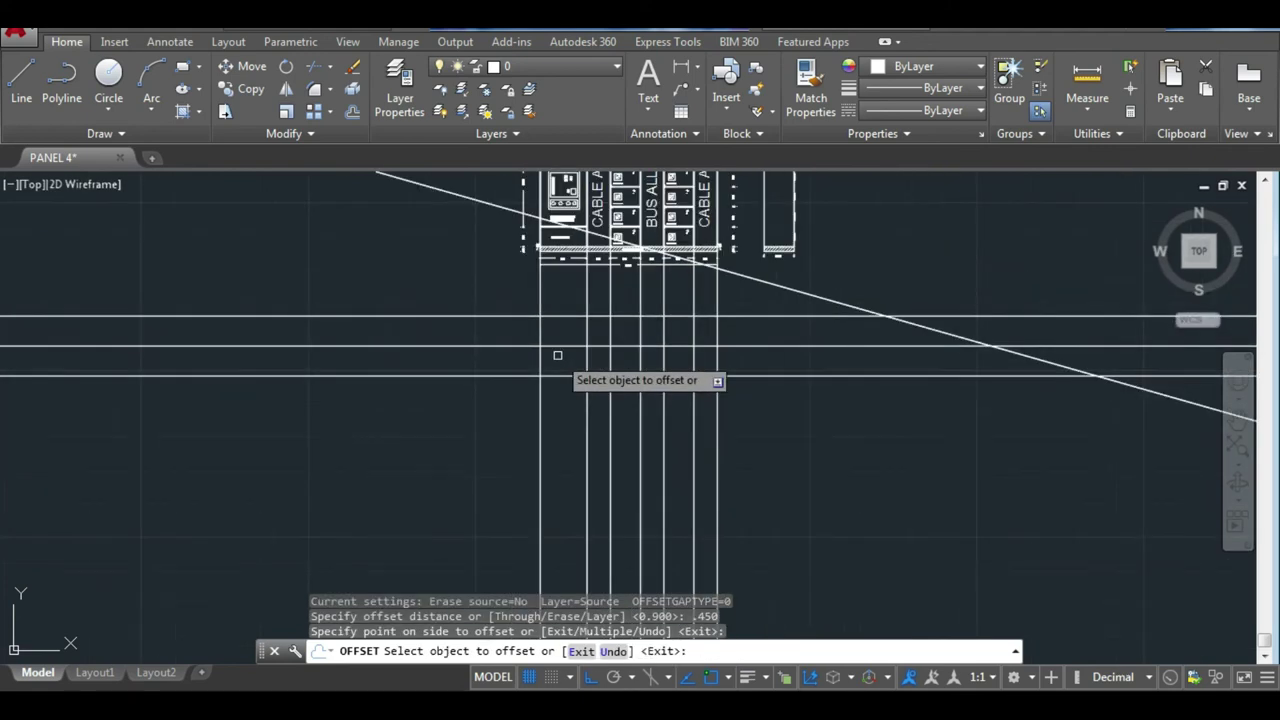
key("Escape")
Delete the stray line and the diagonal construction line.
left_click(746, 276)
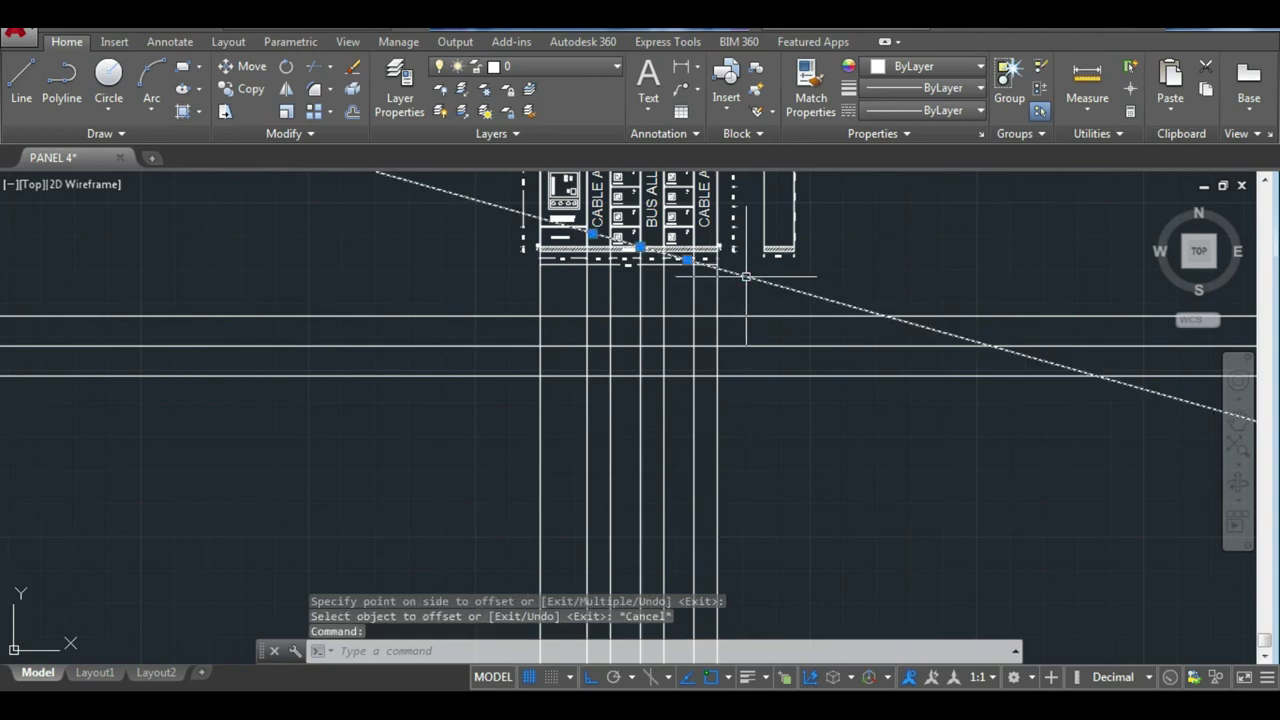
key("Delete")
left_click(793, 284)
key("Delete")
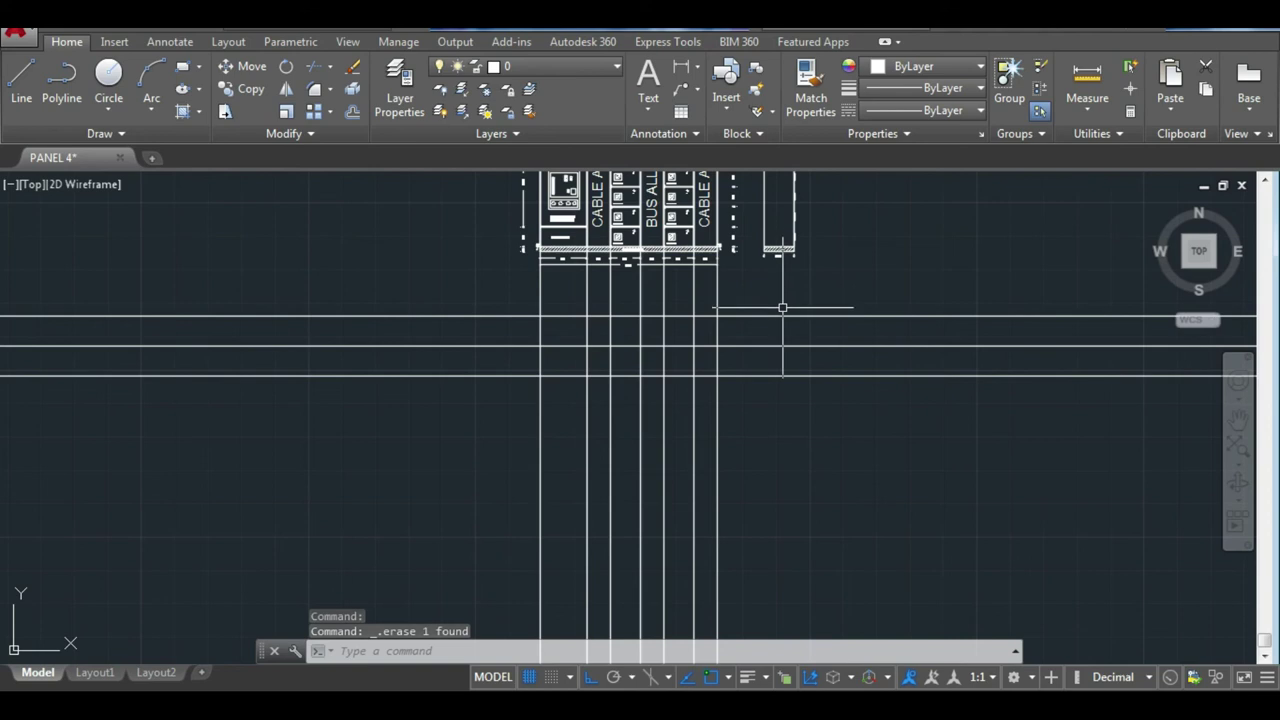
Trim the unwanted construction-line pieces with crossing windows, using all lines as edges.
type("tr")
key("Return")
key("Return")
scroll(486, 443, "up", 2)
scroll(486, 443, "up", 2)
scroll(552, 372, "down", 1)
left_click(570, 320)
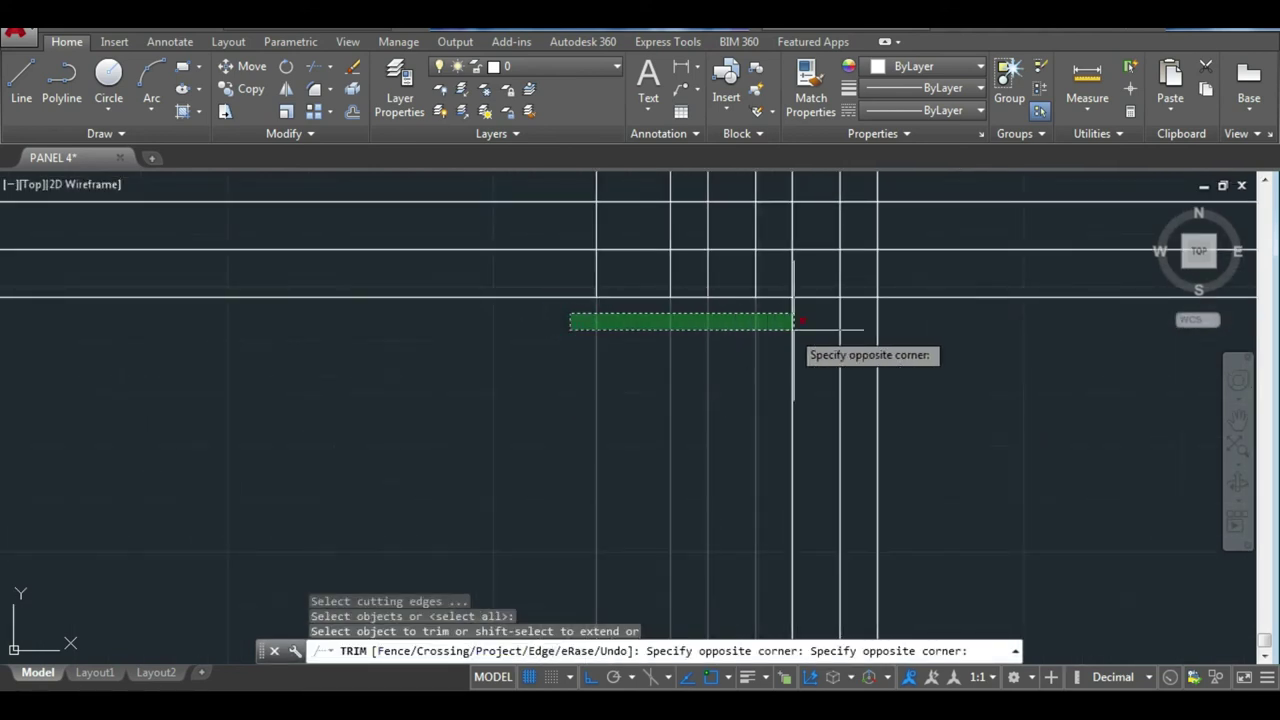
left_click(890, 322)
scroll(813, 349, "down", 2)
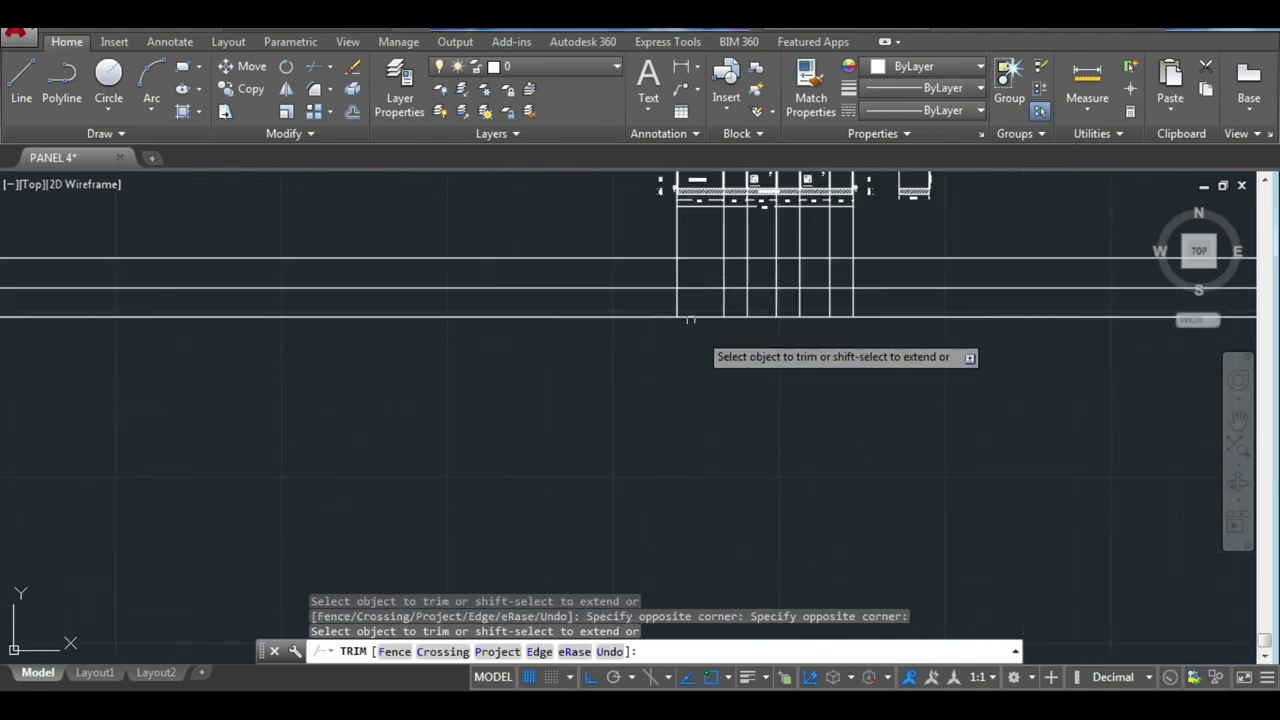
left_click(644, 242)
scroll(666, 325, "up", 2)
scroll(666, 325, "up", 2)
left_click(666, 325)
scroll(780, 335, "down", 2)
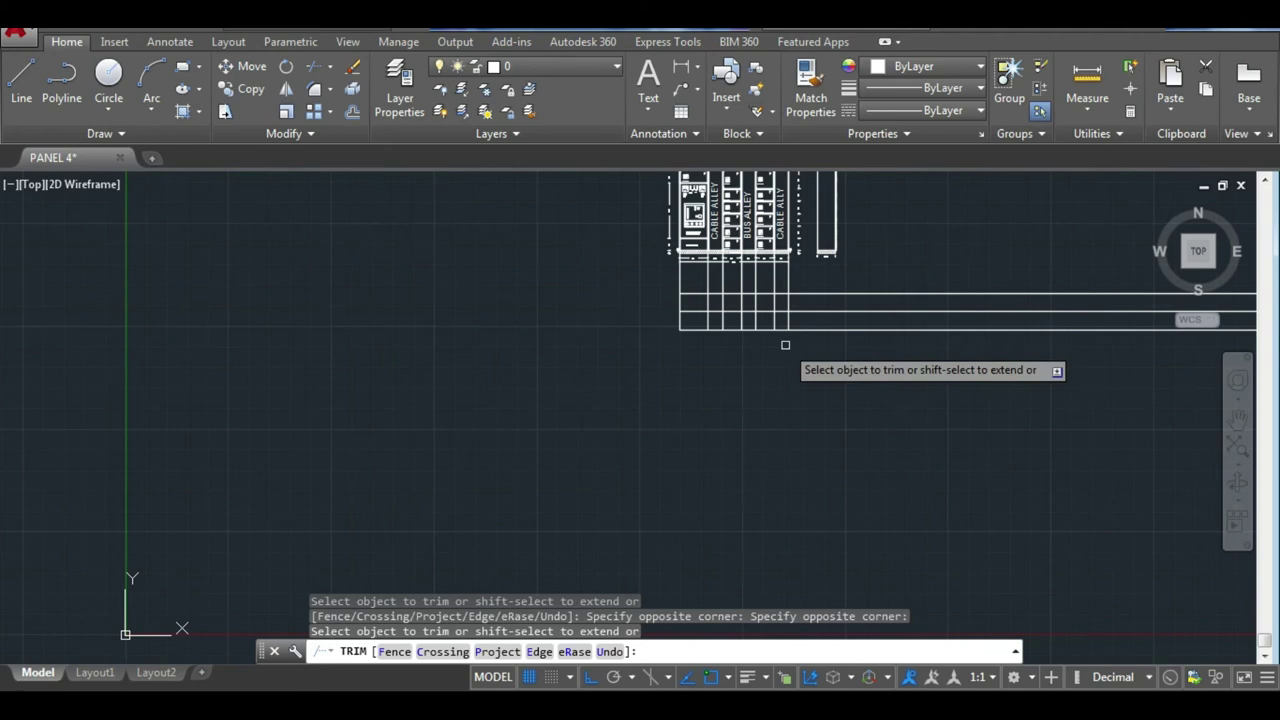
Trim the remaining line ends and vertical segments across the grid.
left_click(800, 285)
scroll(820, 342, "up", 2)
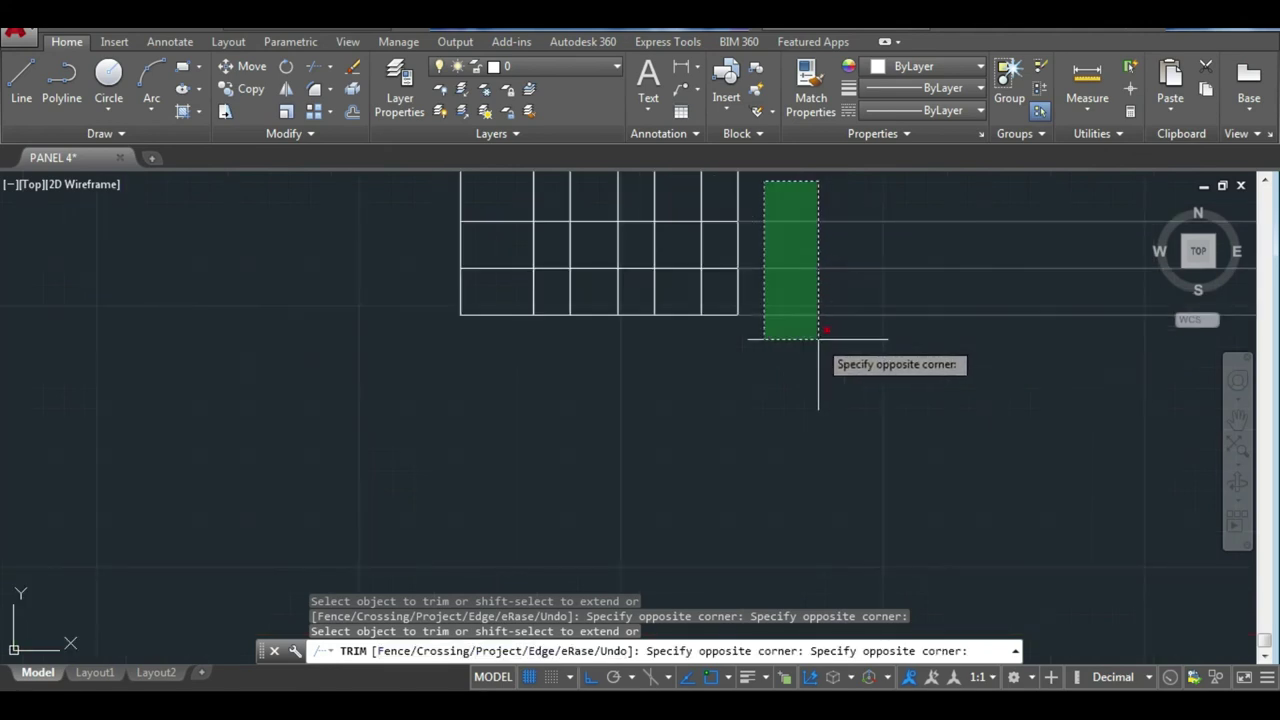
middle_click_drag(817, 340, 766, 480)
scroll(766, 480, "down", 2)
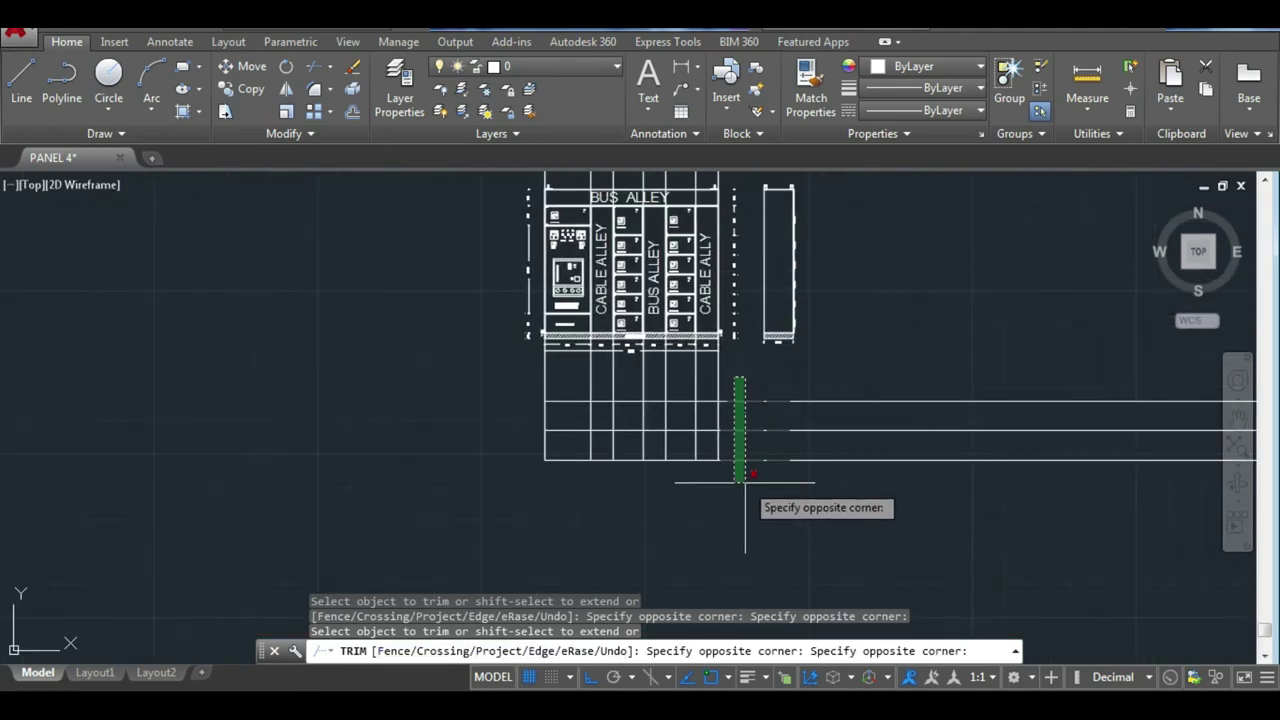
left_click(723, 491)
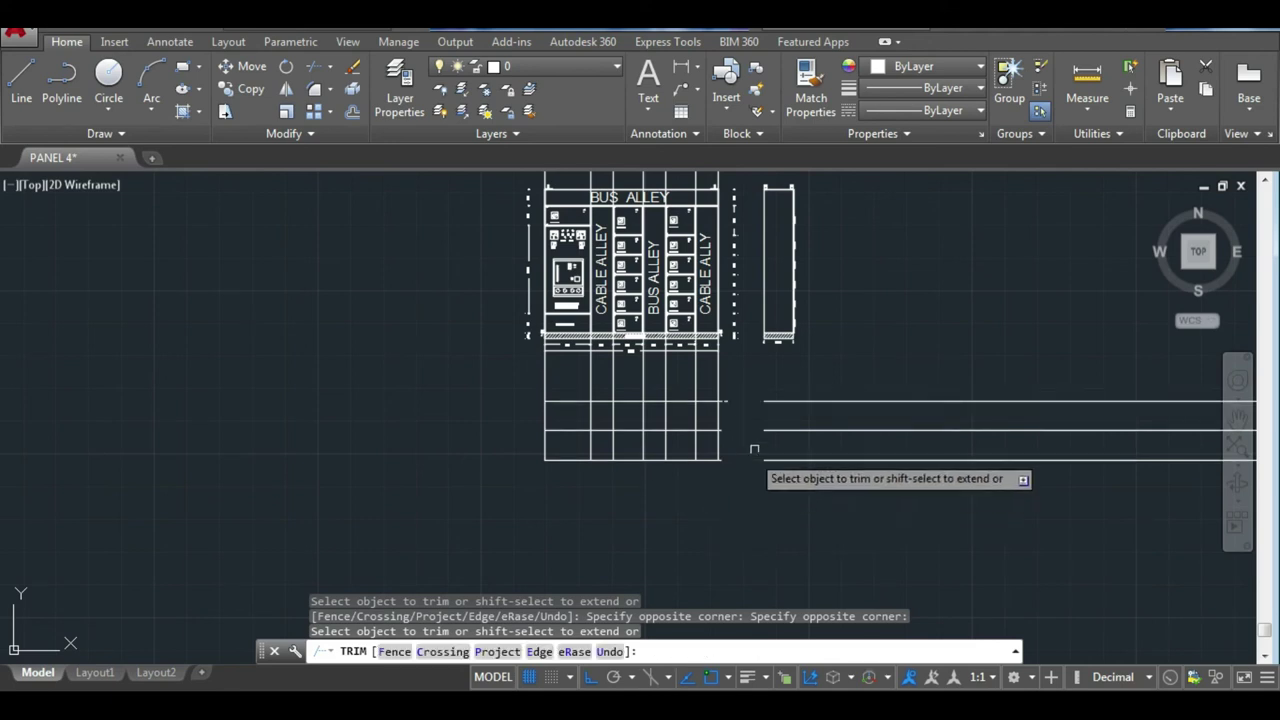
scroll(760, 430, "up", 2)
left_click(400, 368)
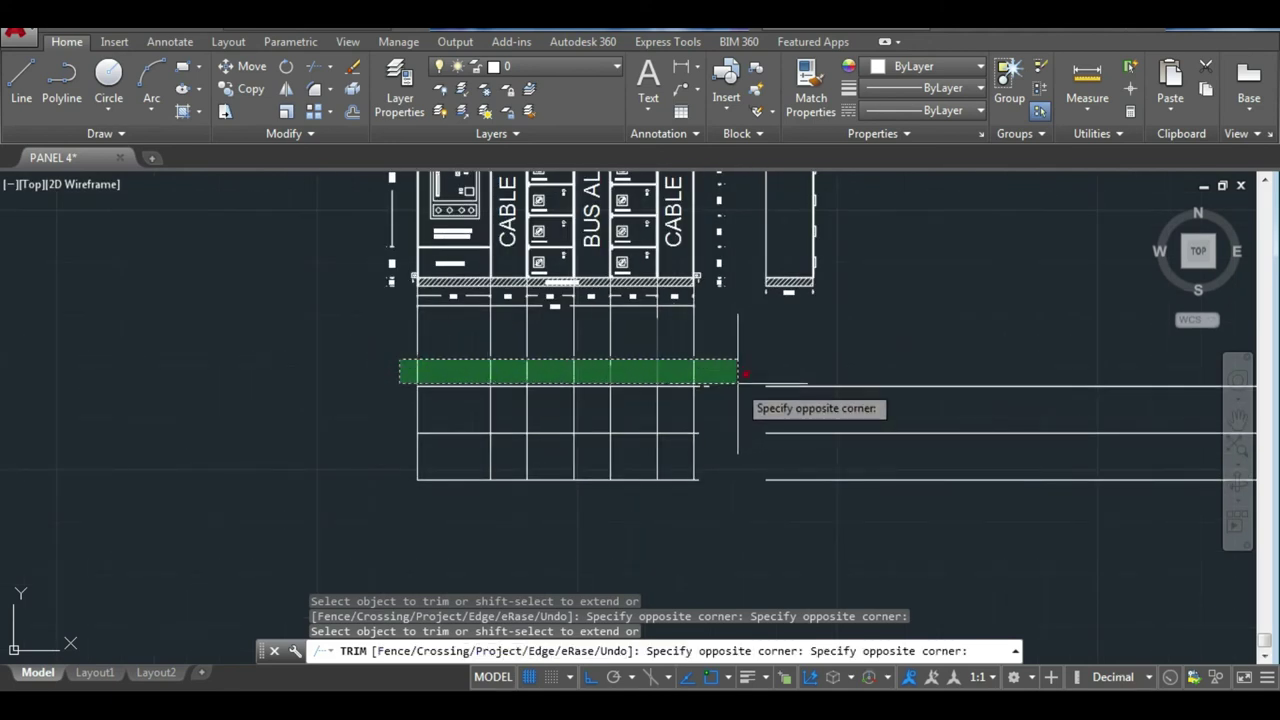
left_click(738, 383)
key("Escape")
Erase the three right-hand horizontal lines and twelve vertical segments between panel and grid.
left_click(871, 509)
left_click(831, 368)
key("Delete")
left_click(393, 333)
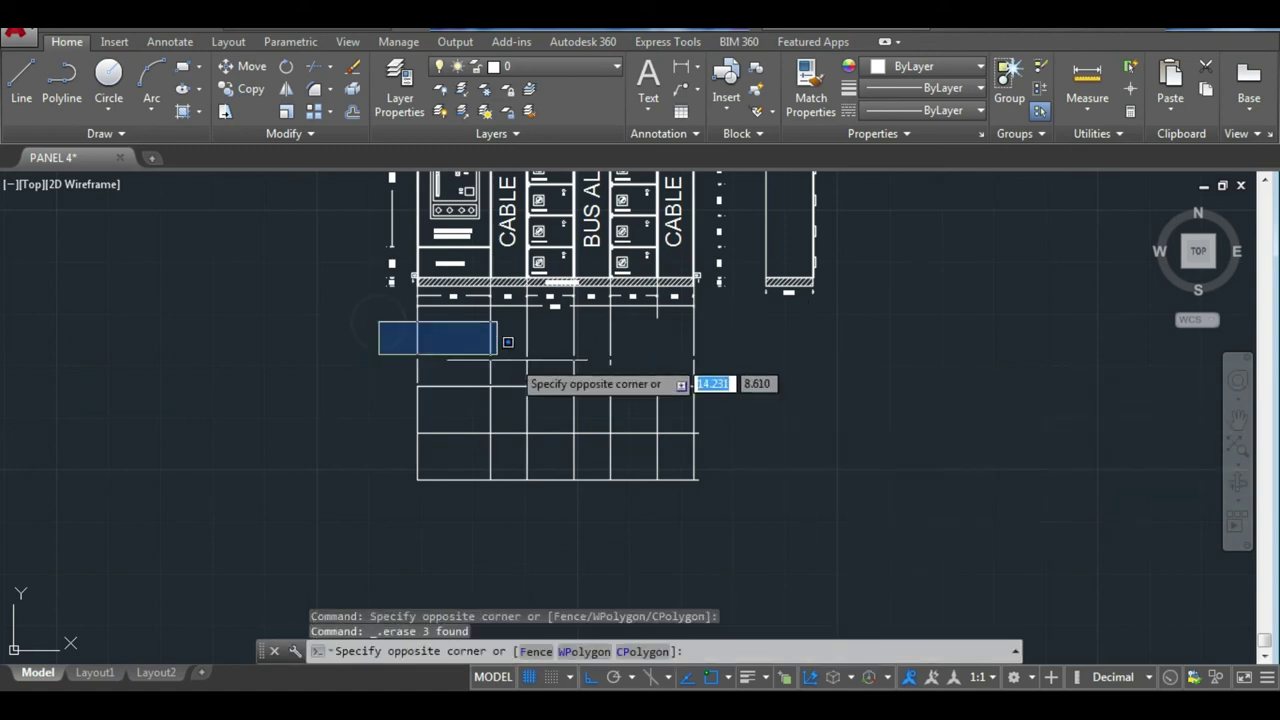
left_click(700, 371)
left_click(766, 363)
left_click(315, 323)
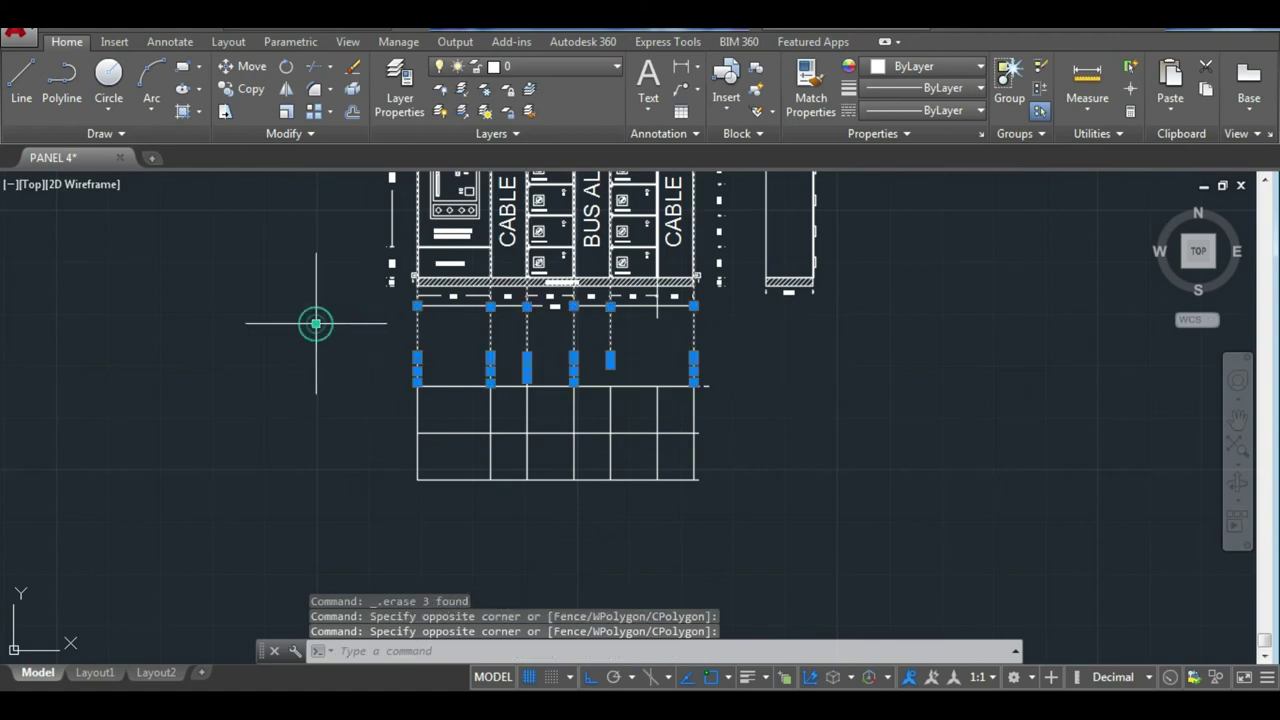
key("Delete")
scroll(580, 377, "up", 2)
scroll(846, 409, "up", 3)
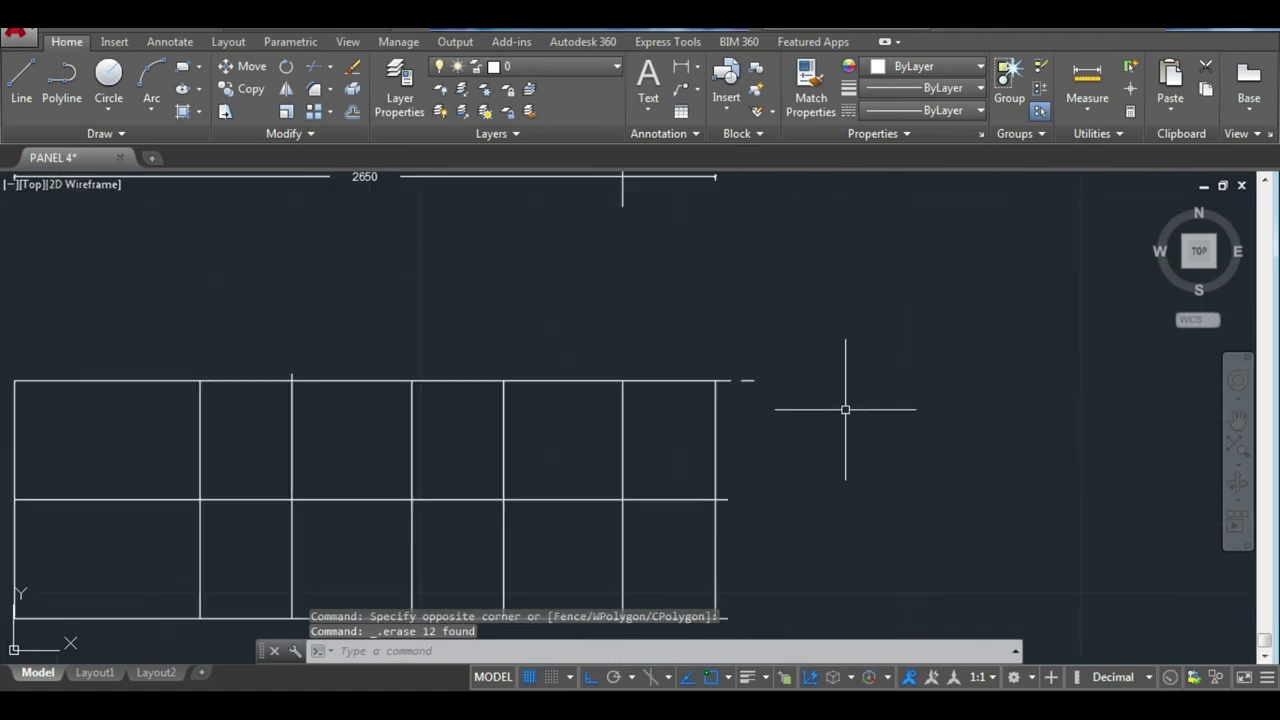
scroll(846, 409, "up", 2)
Trim the overhangs off the top grid line, the bottom-right stub and the stub above the grid.
key("Return")
key("Return")
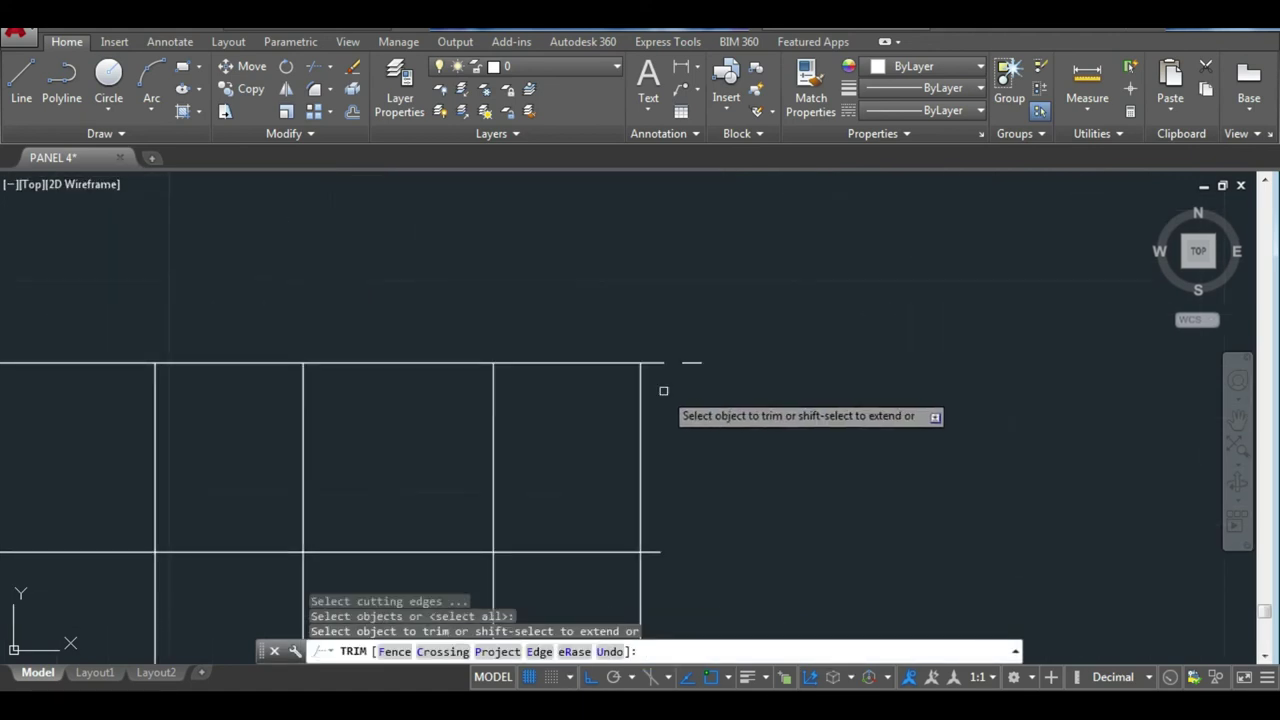
left_click(652, 363)
left_click(651, 551)
scroll(700, 515, "down", 3)
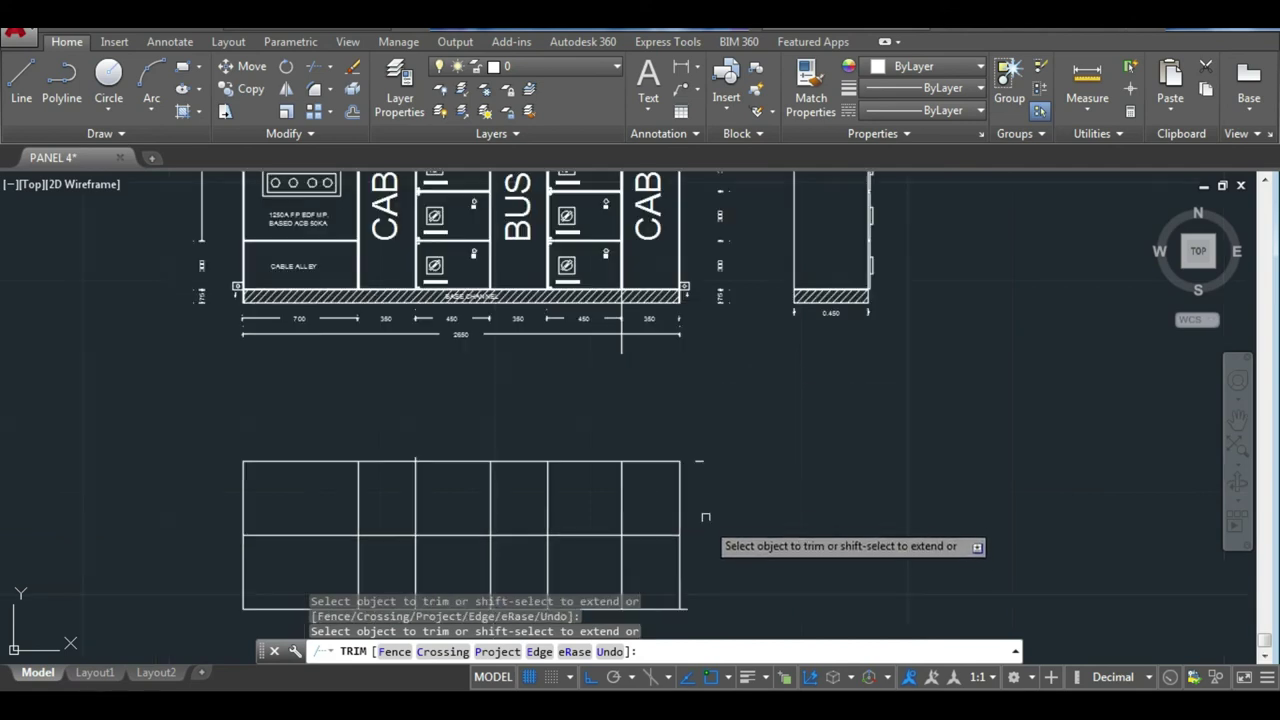
scroll(340, 465, "up", 3)
left_click(449, 468)
scroll(449, 463, "down", 2)
scroll(588, 500, "down", 5)
scroll(588, 499, "up", 2)
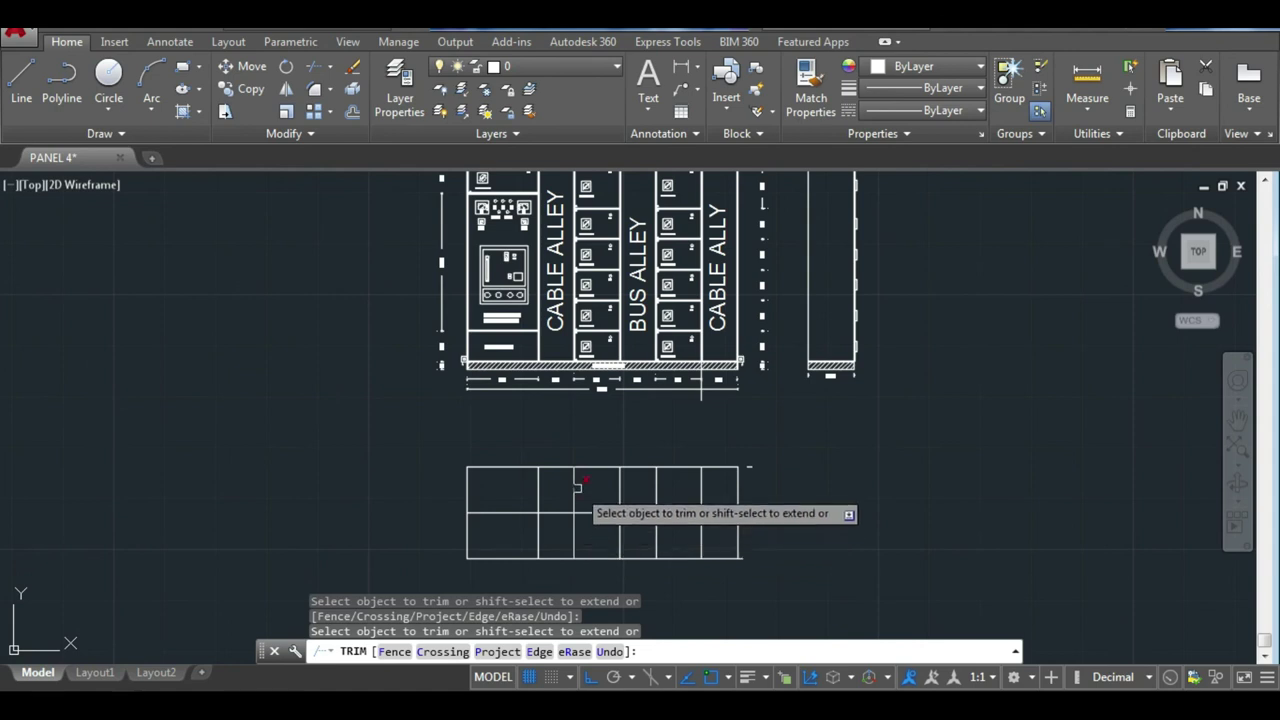
scroll(570, 495, "up", 2)
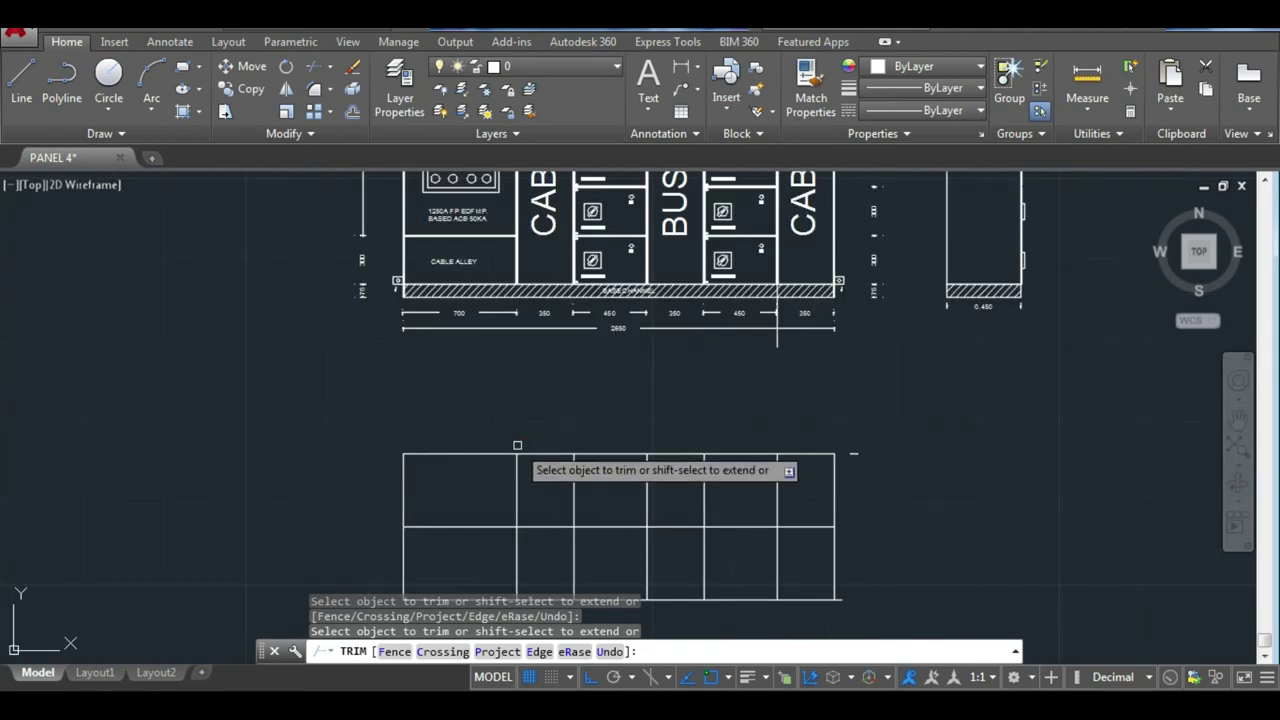
Trim the upper line pieces and the short vertical piece above the lower line.
double_click(527, 452)
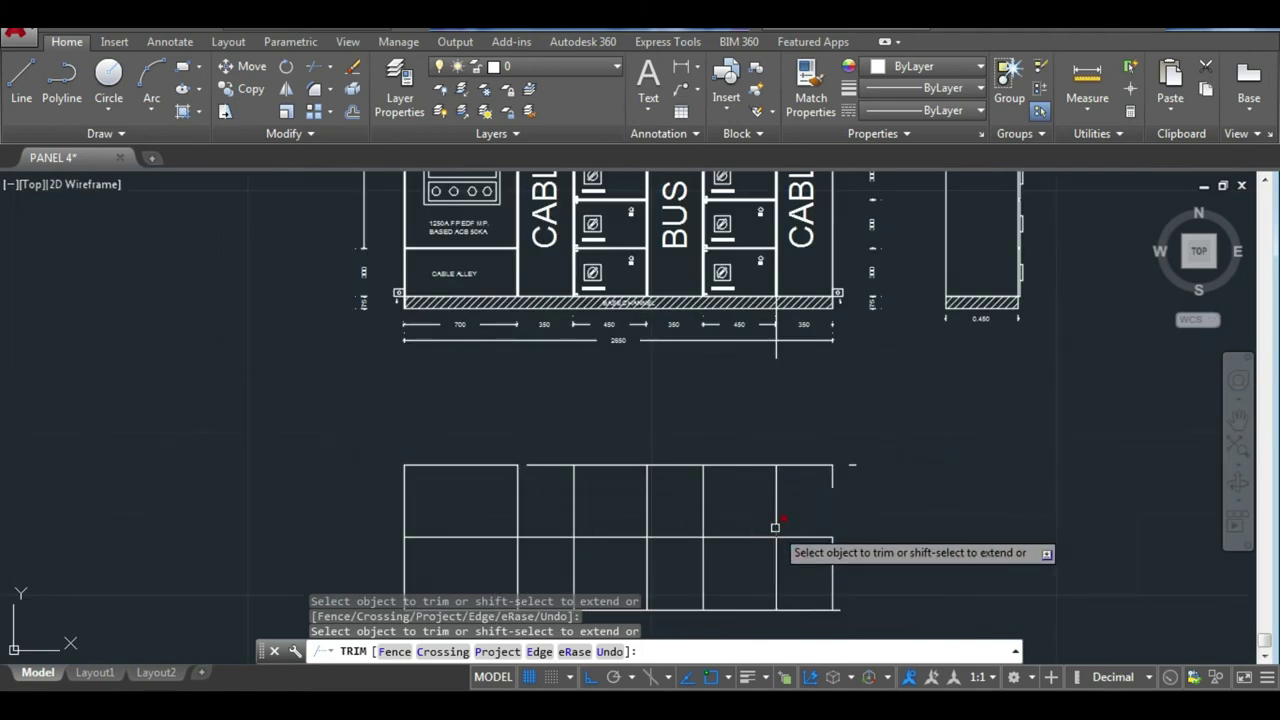
double_click(797, 522)
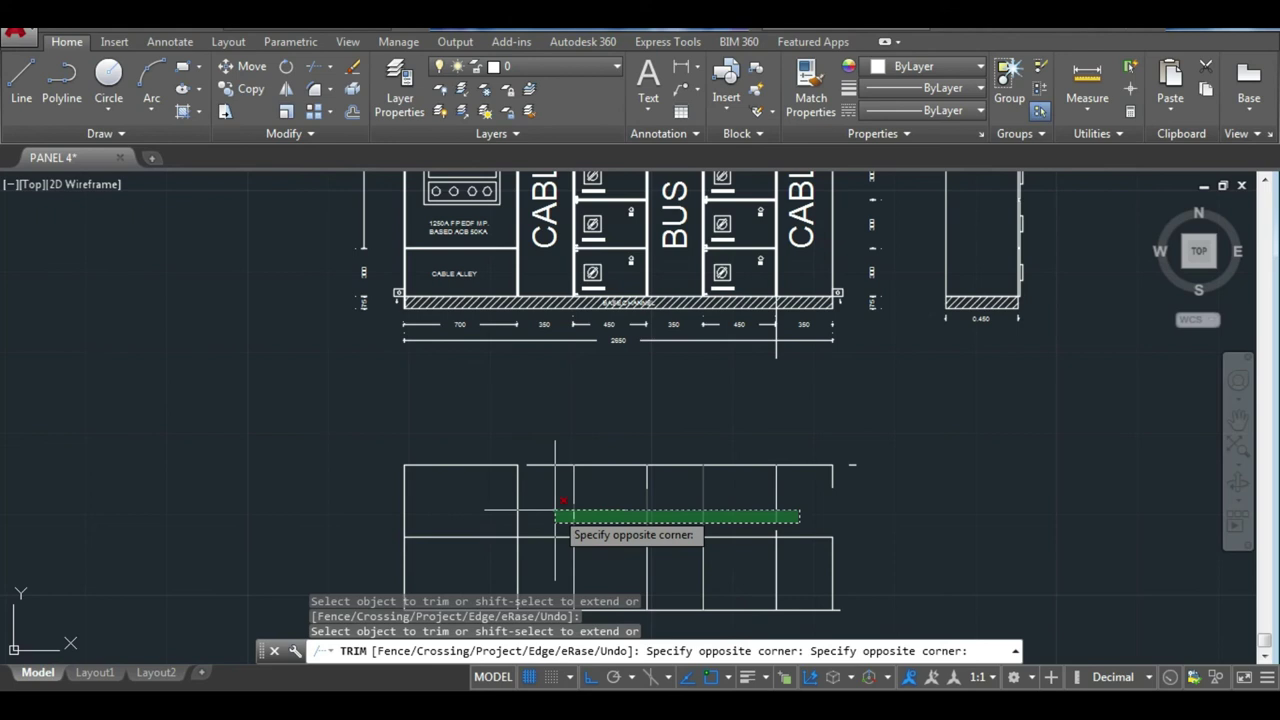
left_click(800, 523)
scroll(797, 525, "up", 3)
left_click(286, 523)
scroll(281, 509, "down", 5)
scroll(311, 513, "up", 3)
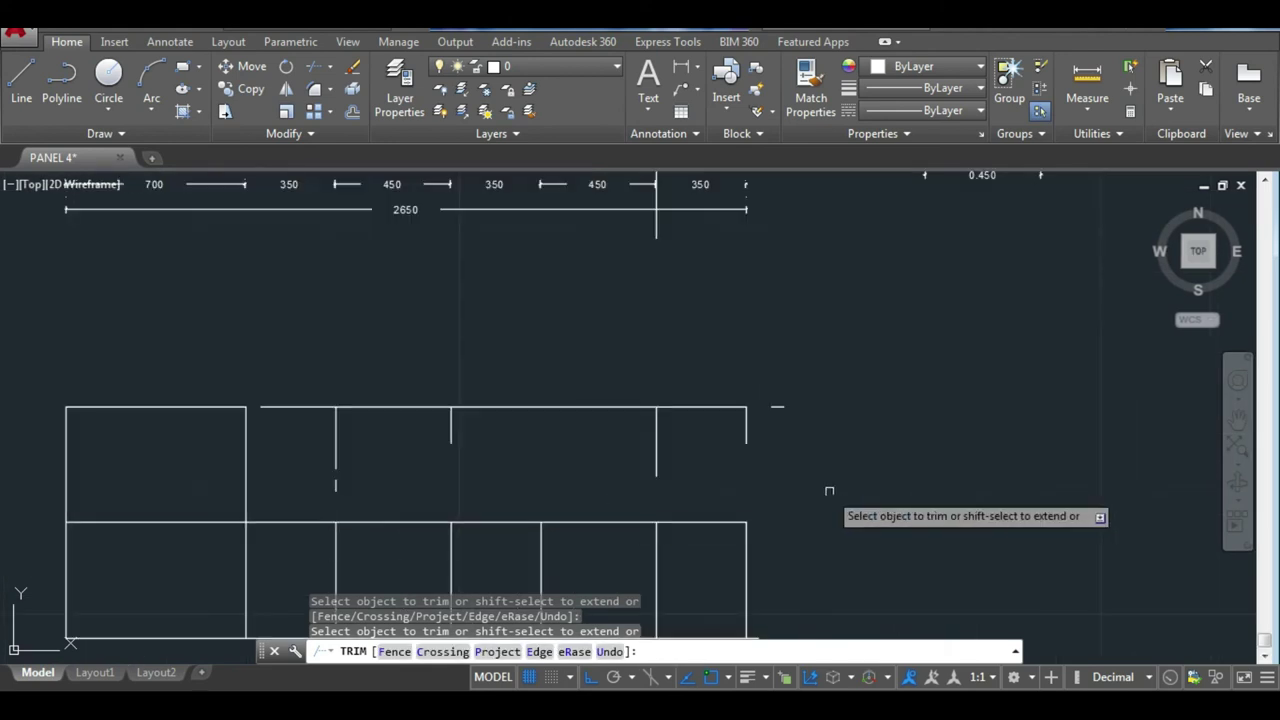
key("Escape")
Erase the seven extra upper segments and the stray vertical line on the right.
left_click(256, 381)
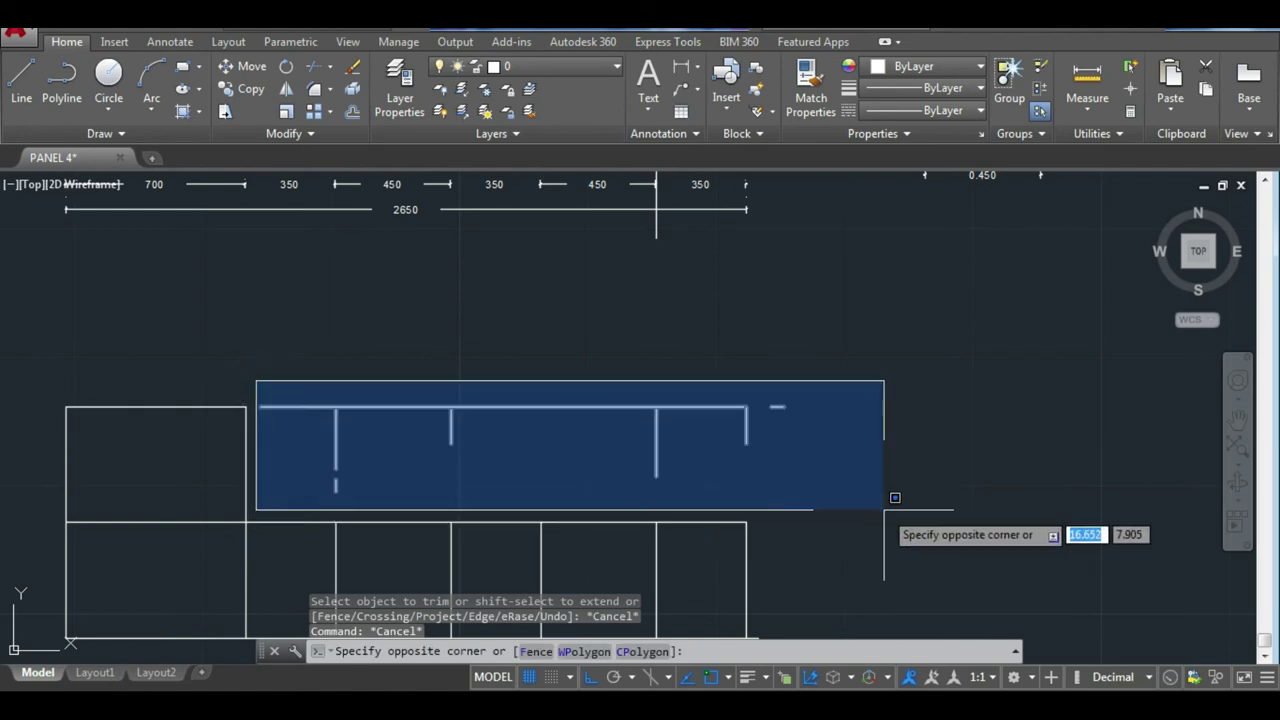
left_click(884, 510)
key("Delete")
scroll(859, 478, "down", 6)
left_click(936, 237)
left_click(554, 286)
key("Delete")
scroll(834, 475, "up", 4)
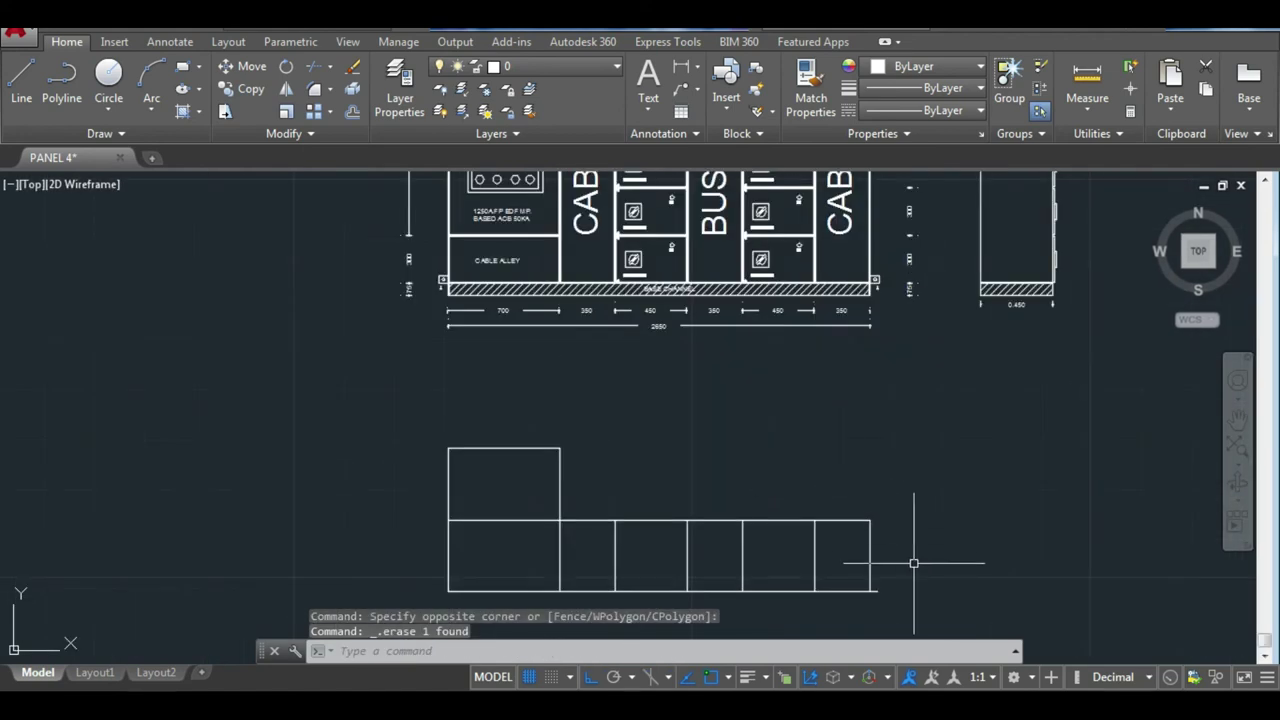
scroll(860, 553, "down", 2)
scroll(906, 557, "down", 2)
scroll(771, 543, "up", 1)
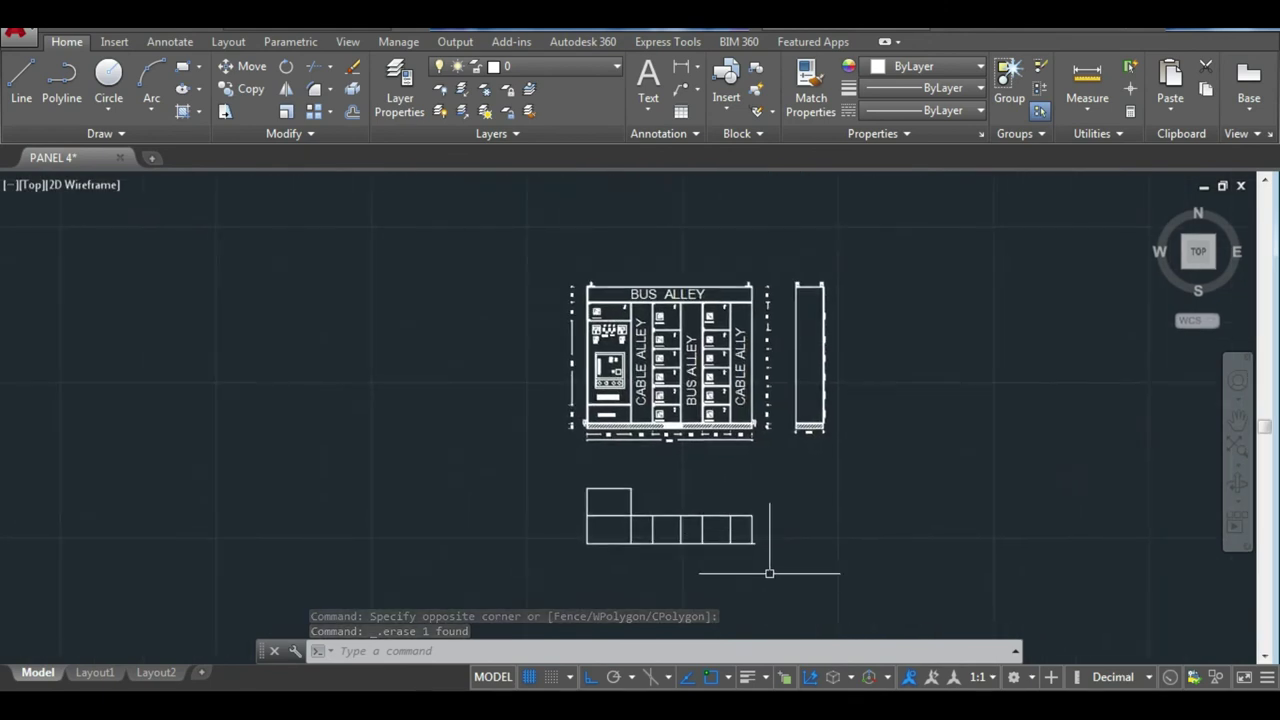
scroll(760, 500, "up", 5)
Trim the last short line overhang with TR.
type("tr")
key("Return")
key("Return")
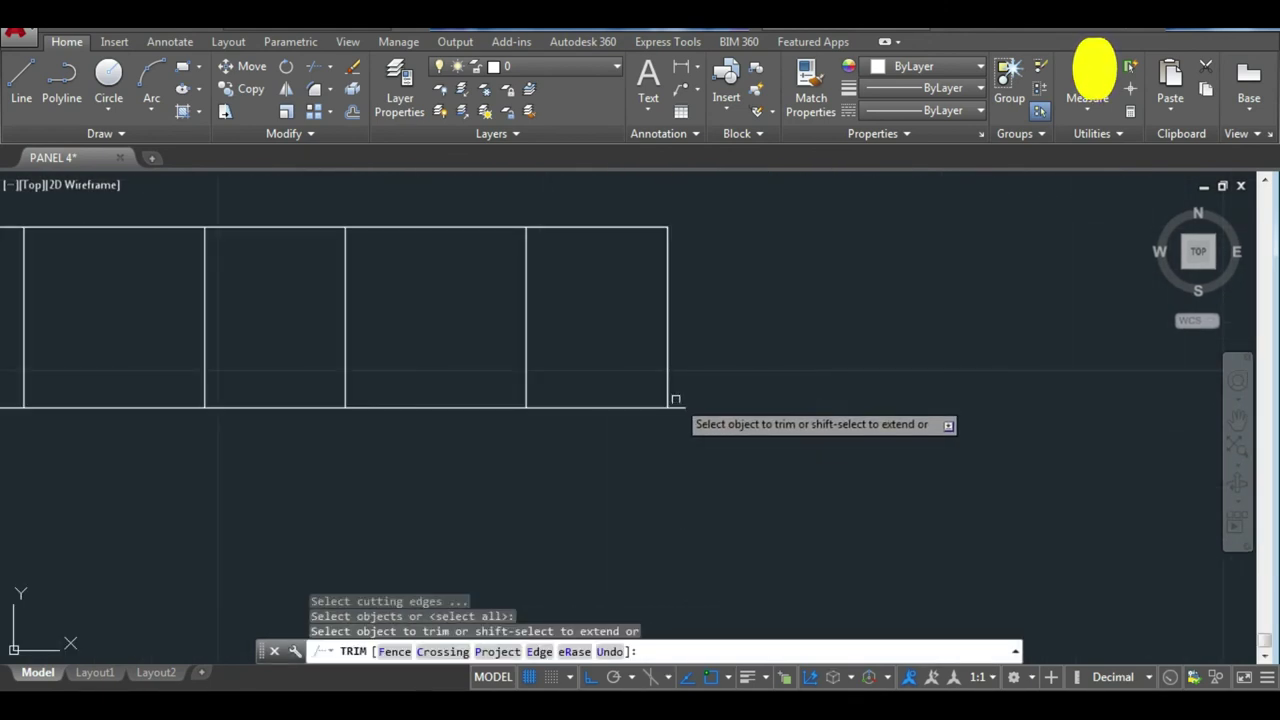
left_click(677, 405)
scroll(729, 400, "down", 6)
scroll(645, 344, "up", 4)
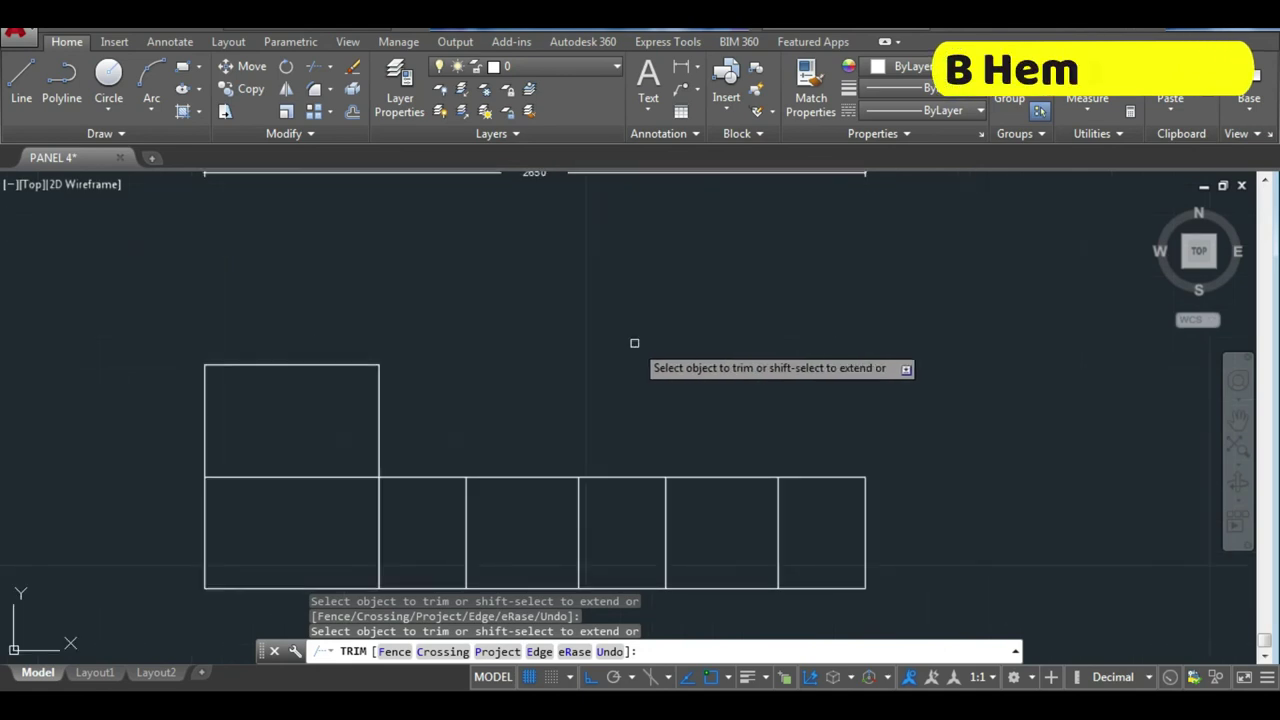
Save the drawing.
key("ctrl+s")
scroll(318, 430, "down", 2)
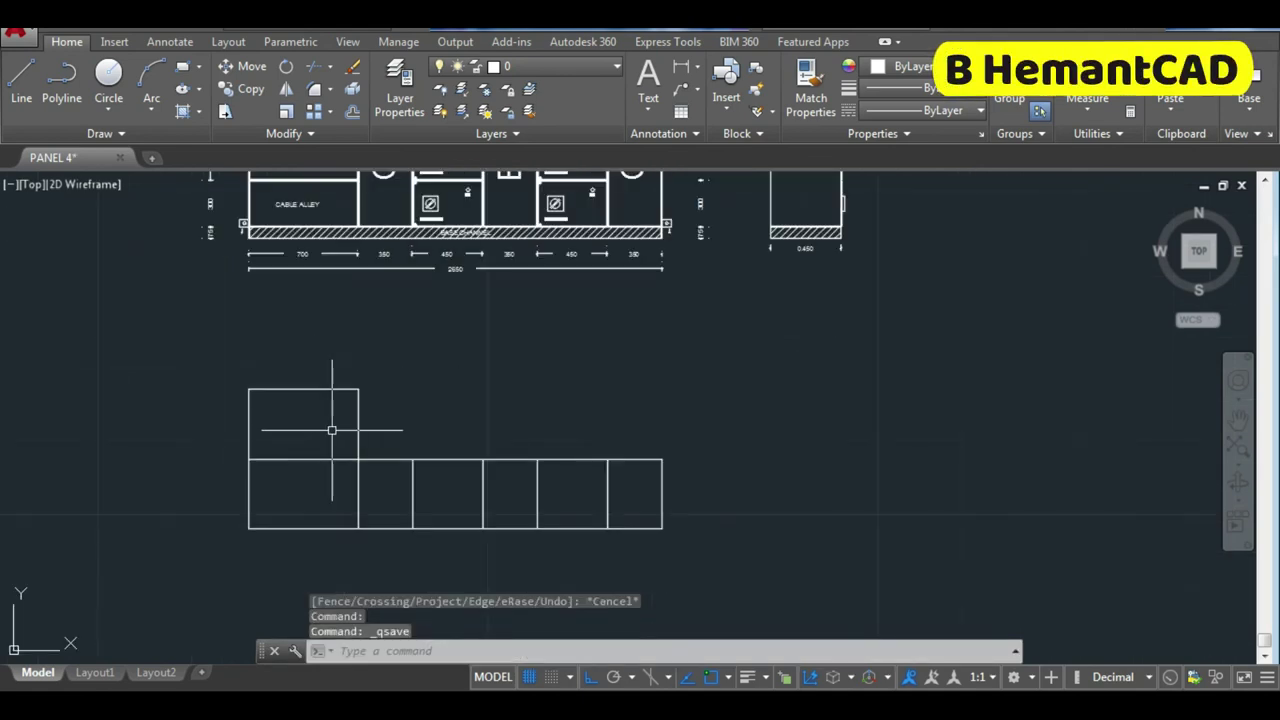
scroll(694, 501, "up", 4)
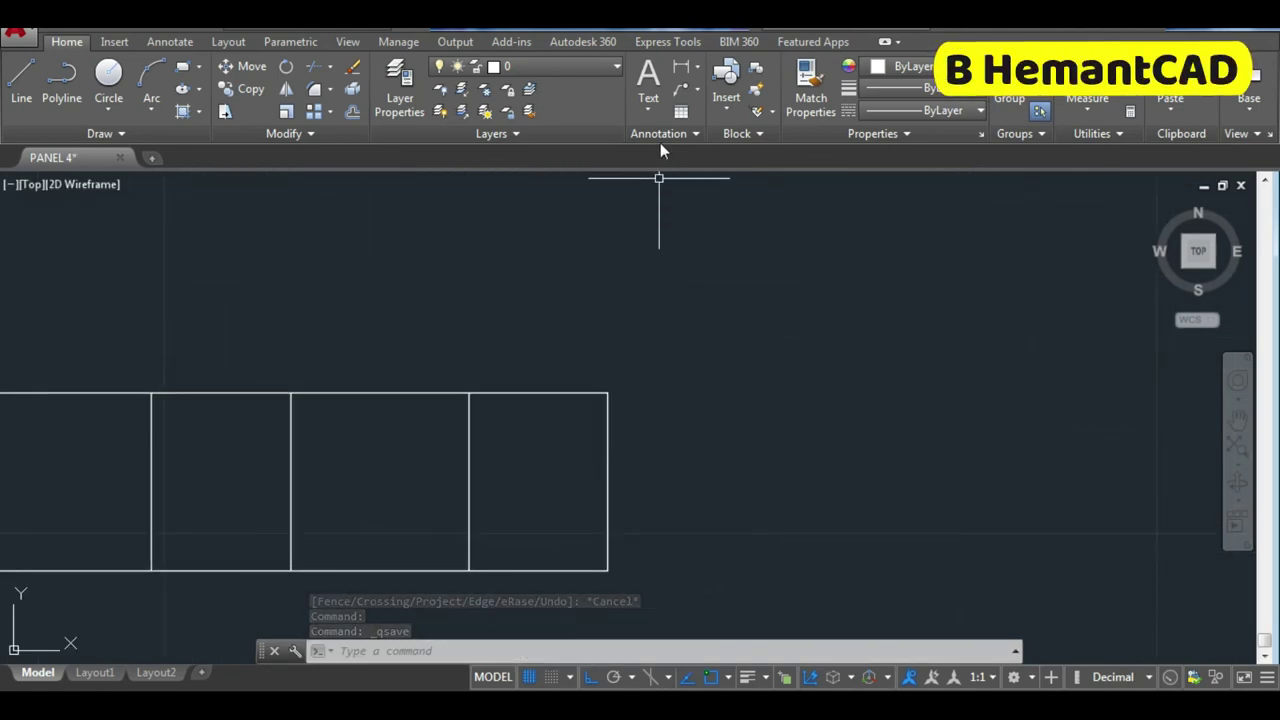
Add a 0.450 linear depth dimension on the right of the compartment row.
left_click(686, 70)
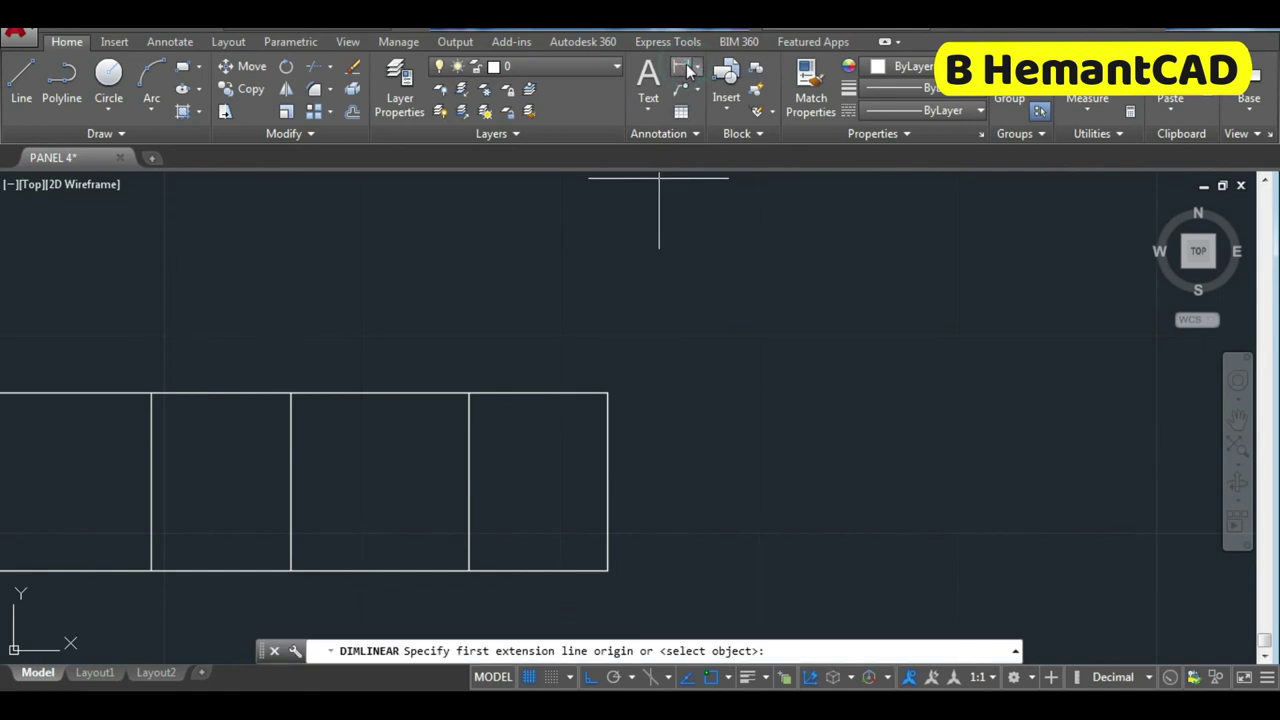
left_click(607, 393)
left_click(607, 567)
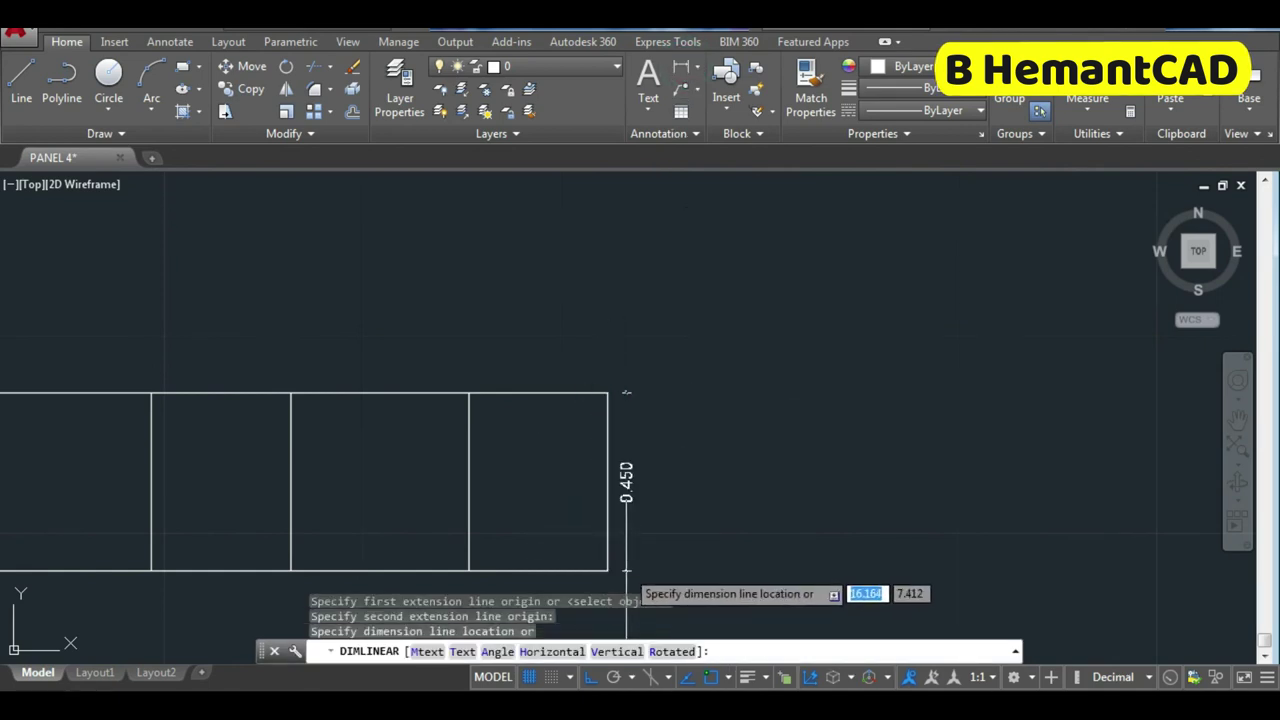
left_click(631, 569)
scroll(544, 513, "down", 4)
scroll(577, 514, "down", 2)
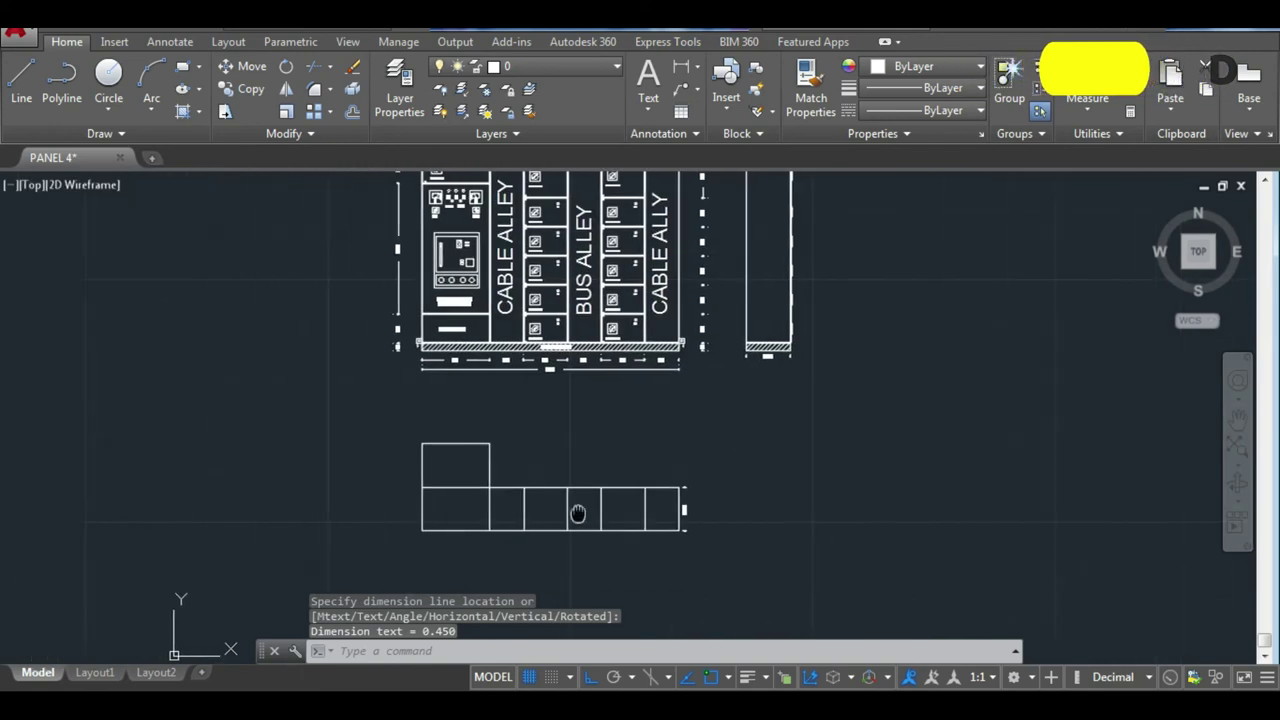
scroll(514, 517, "up", 3)
scroll(528, 517, "up", 2)
Add the 2.650 overall width dimension and adjust its end point.
key("Return")
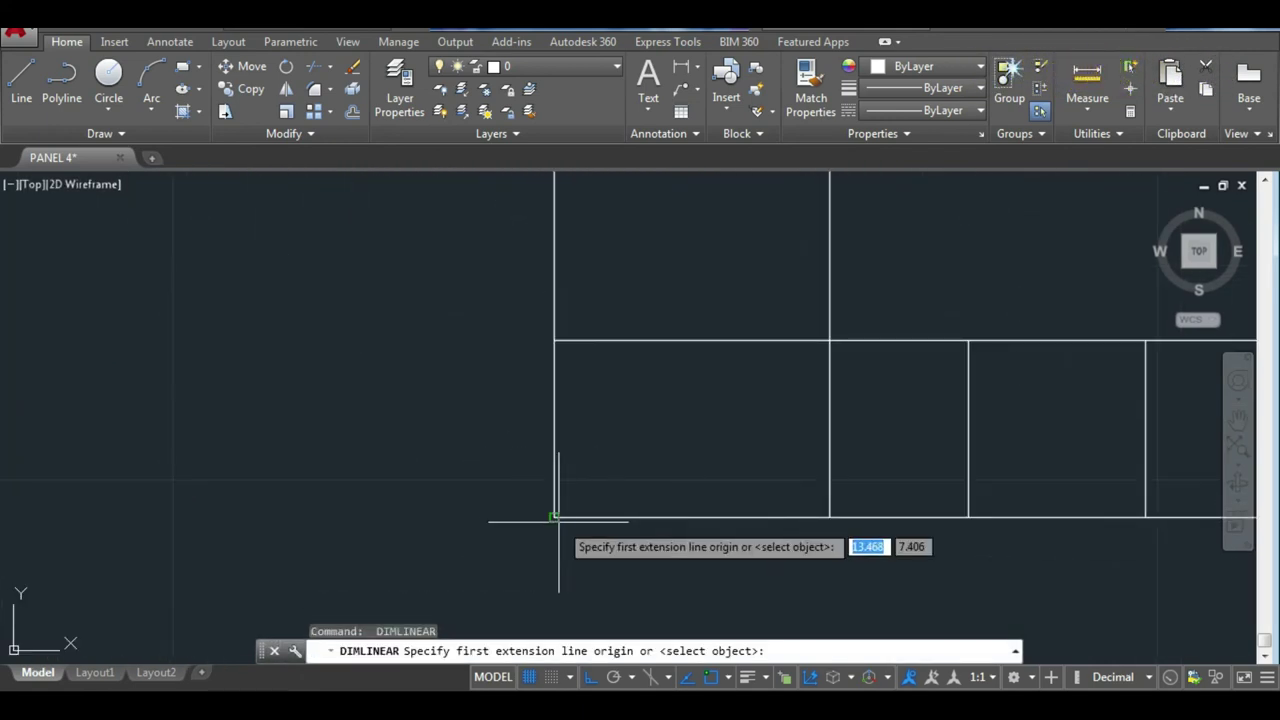
left_click(554, 518)
scroll(551, 520, "down", 3)
scroll(938, 363, "up", 3)
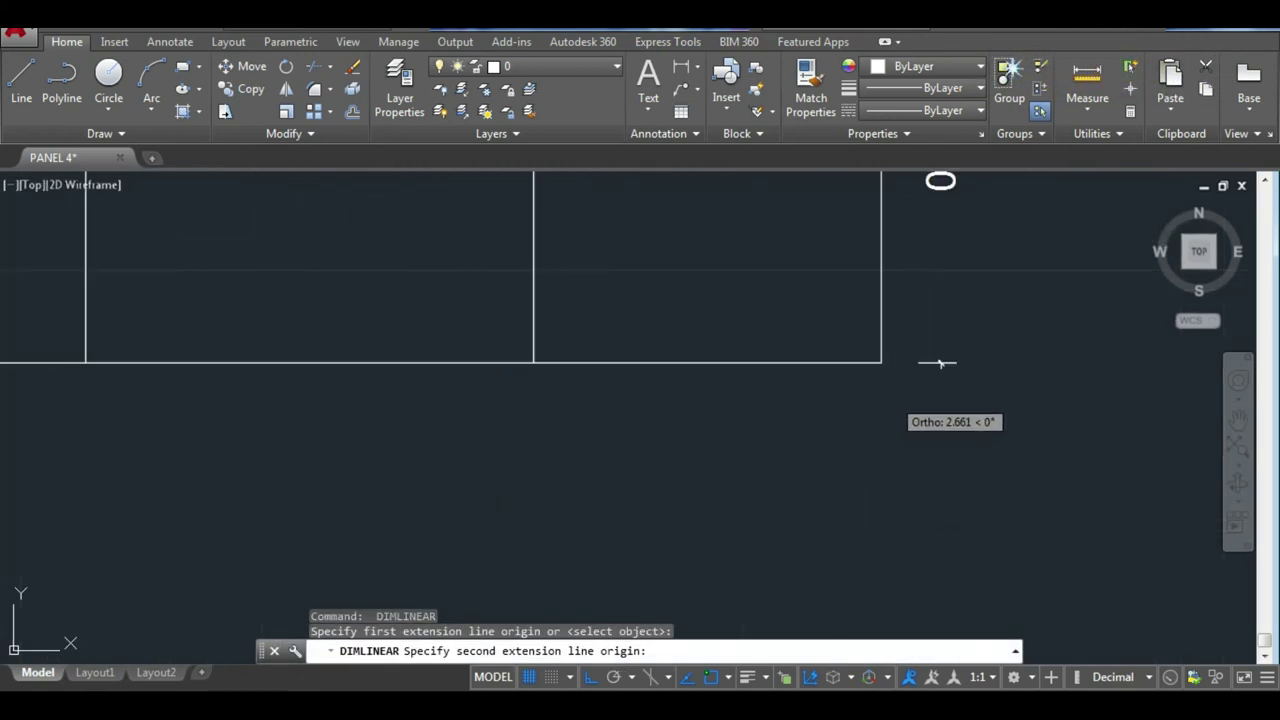
left_click(881, 363)
left_click(879, 380)
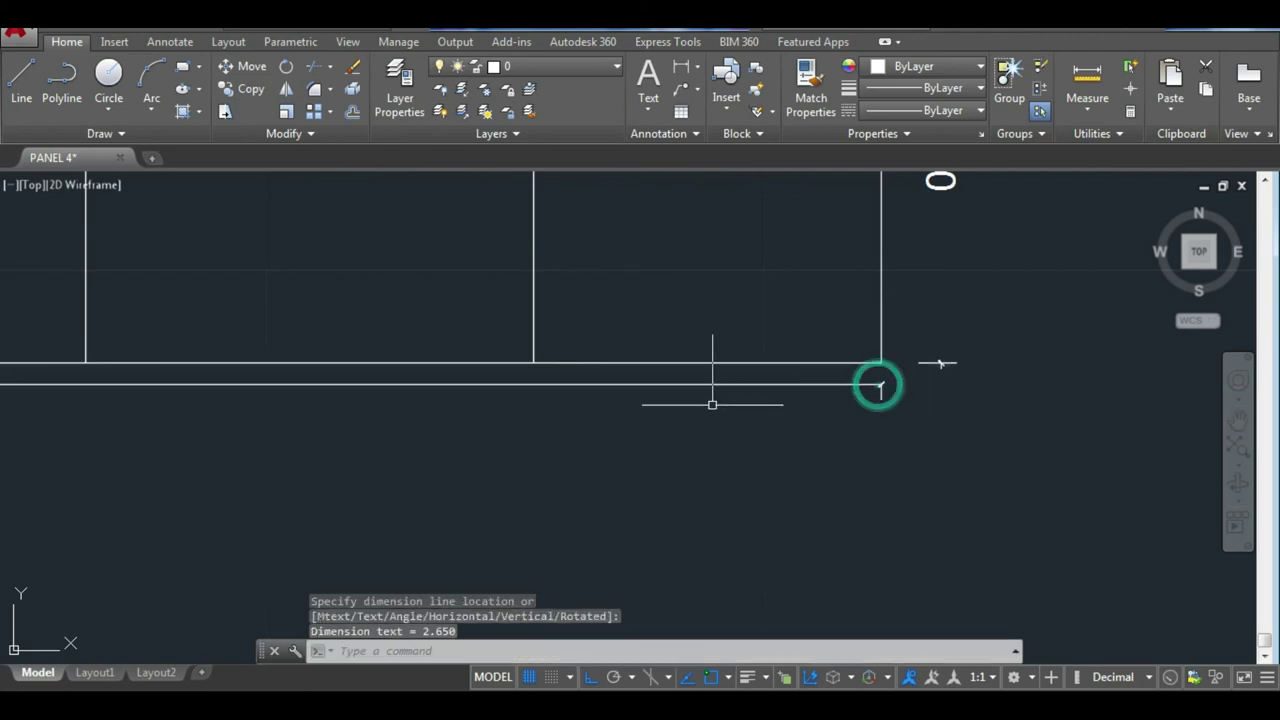
scroll(445, 361, "down", 3)
scroll(657, 434, "down", 2)
scroll(449, 414, "up", 2)
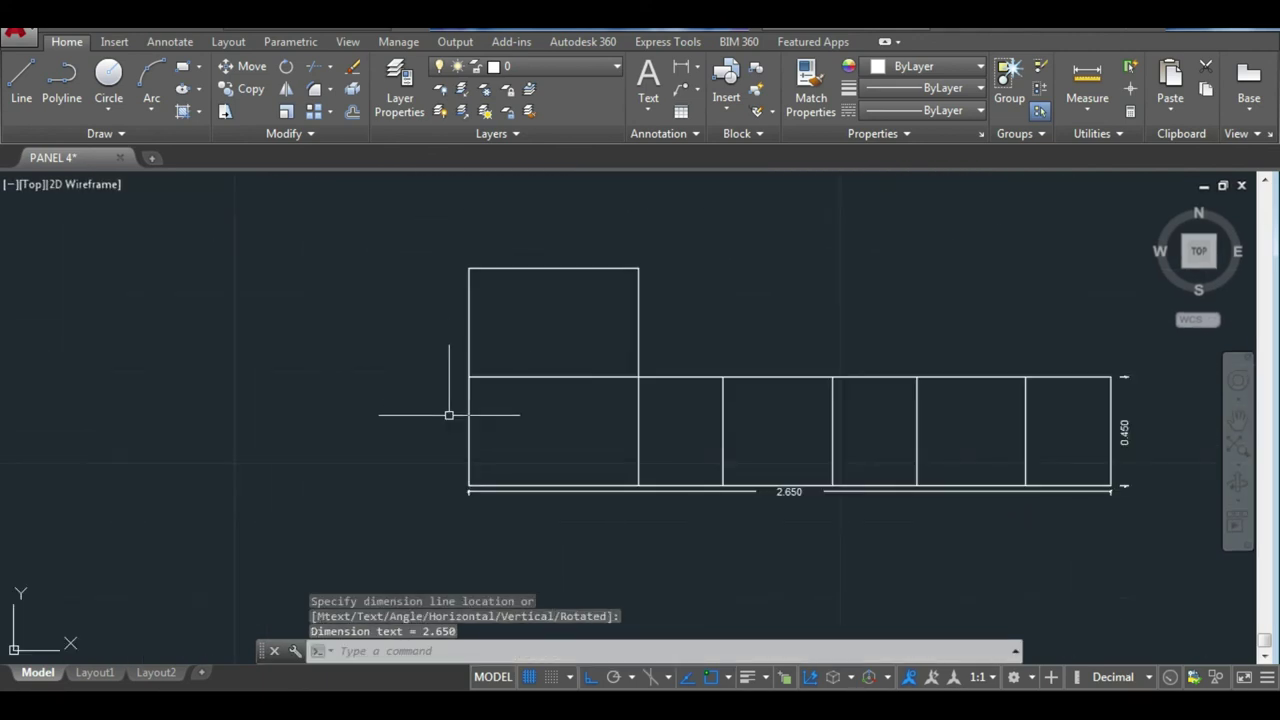
scroll(752, 540, "up", 4)
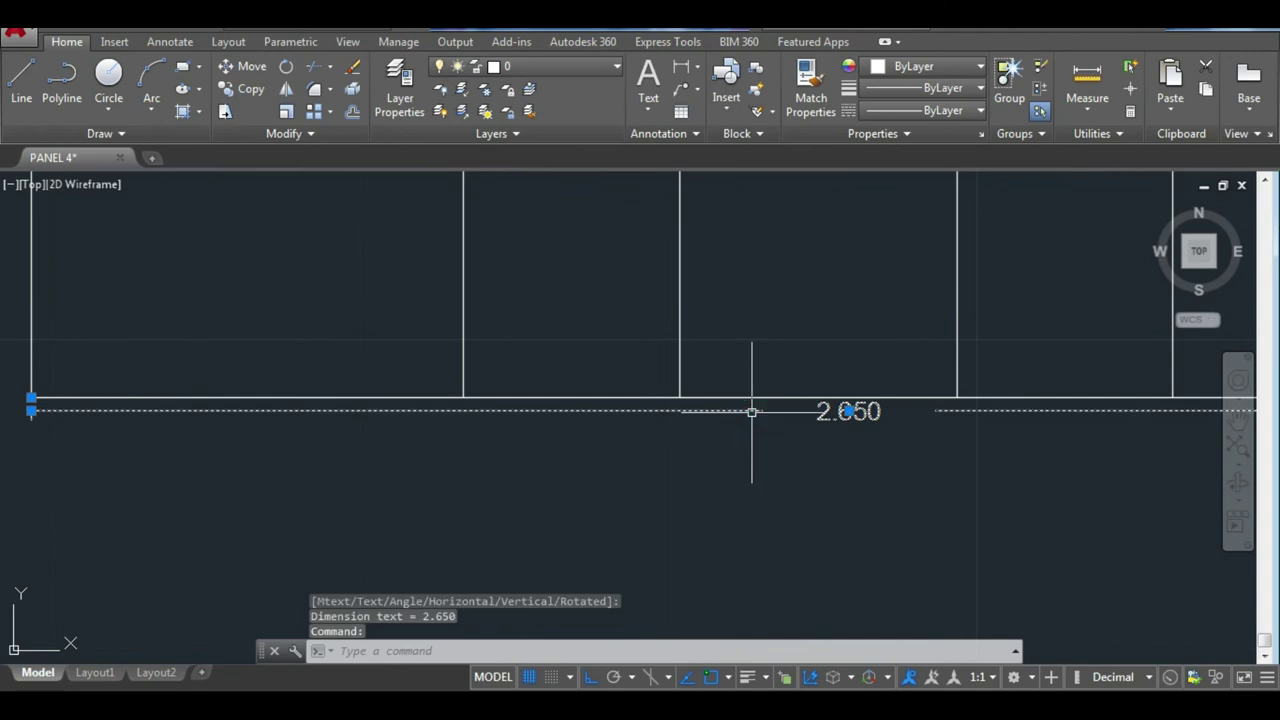
left_click(745, 447)
scroll(600, 435, "down", 2)
scroll(563, 430, "down", 1)
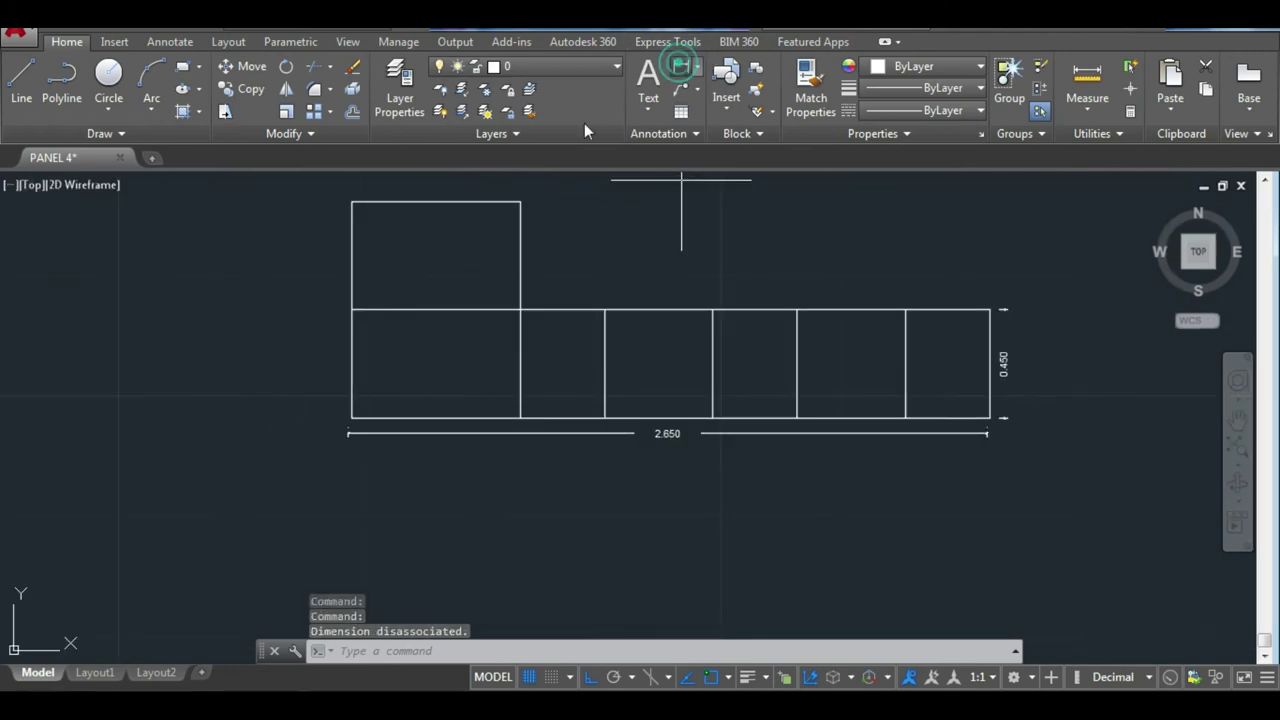
Dimension the tall box's left height as 0.900.
left_click(350, 201)
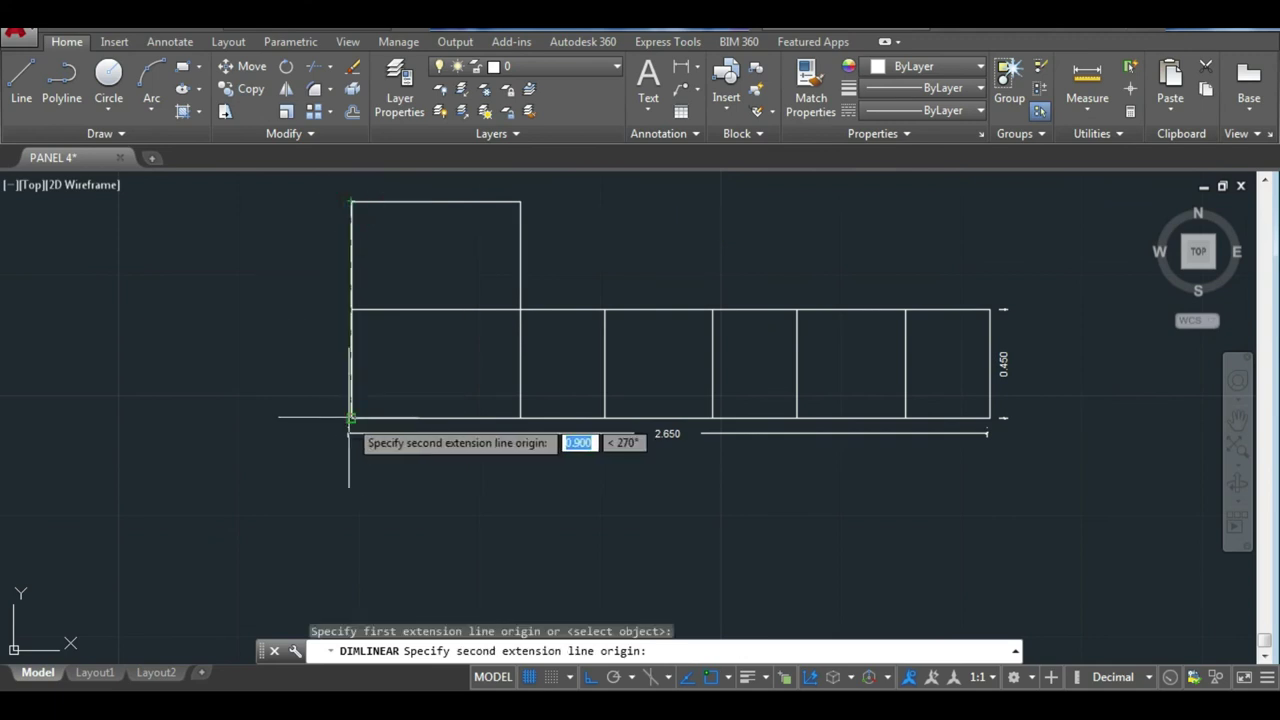
left_click(350, 418)
left_click(320, 420)
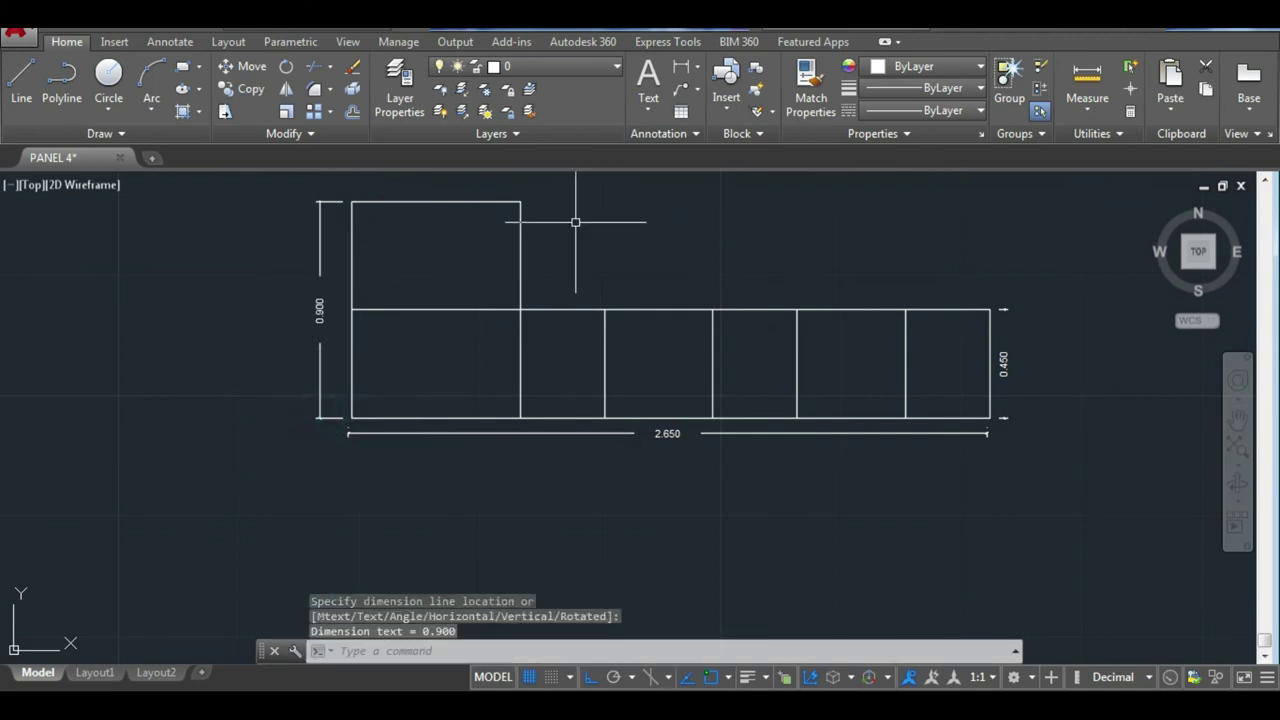
scroll(437, 317, "down", 2)
Dimension the tall box's width as 0.700 above it.
key("Return")
scroll(290, 318, "up", 4)
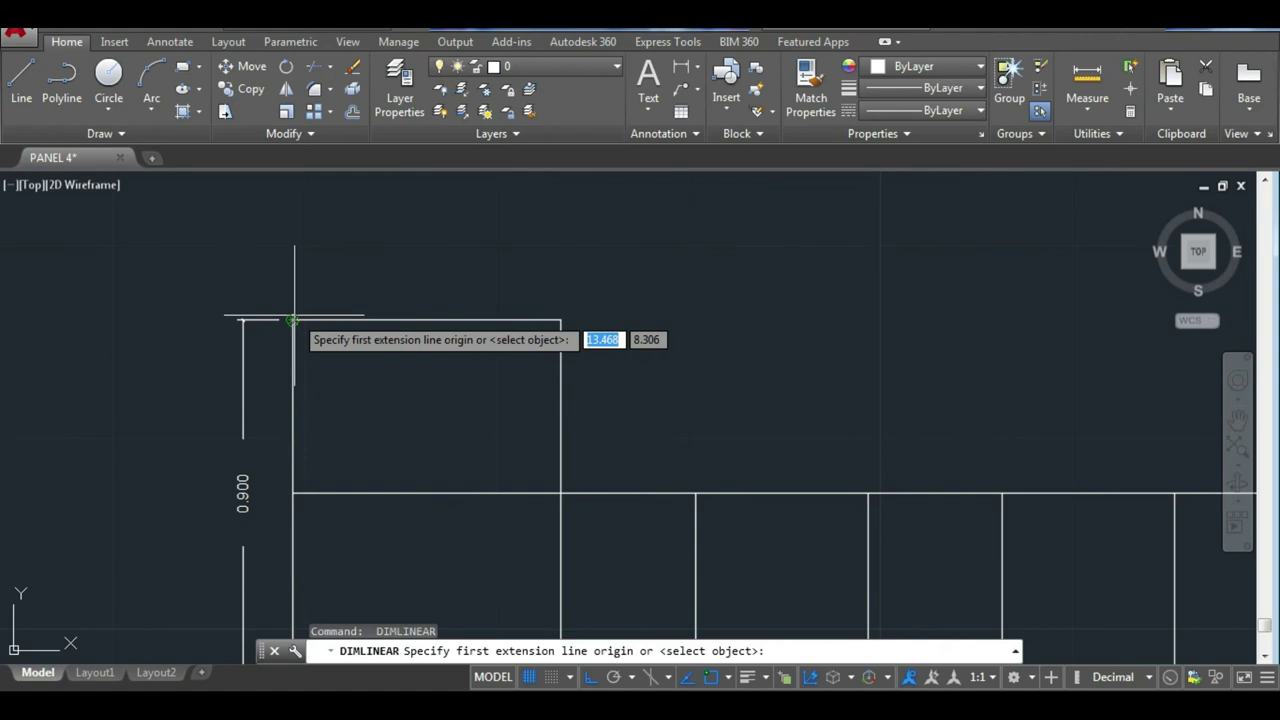
left_click(293, 320)
left_click(561, 320)
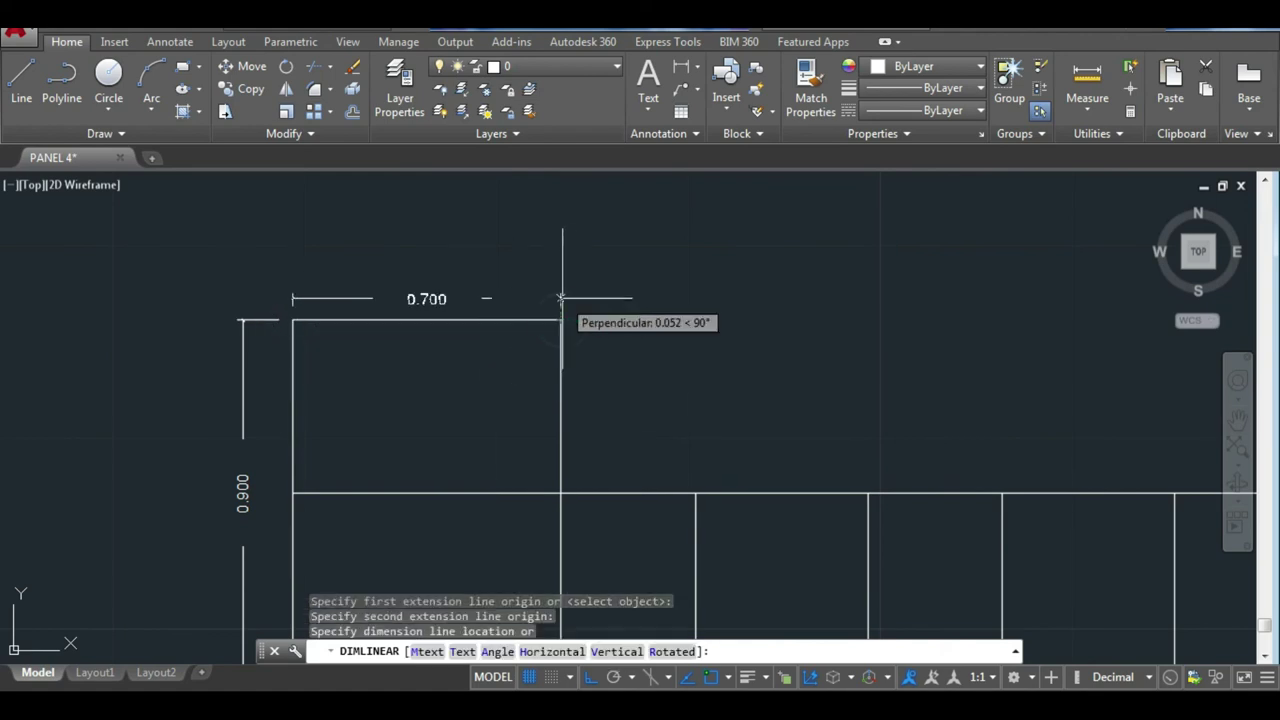
left_click(561, 290)
scroll(600, 329, "down", 5)
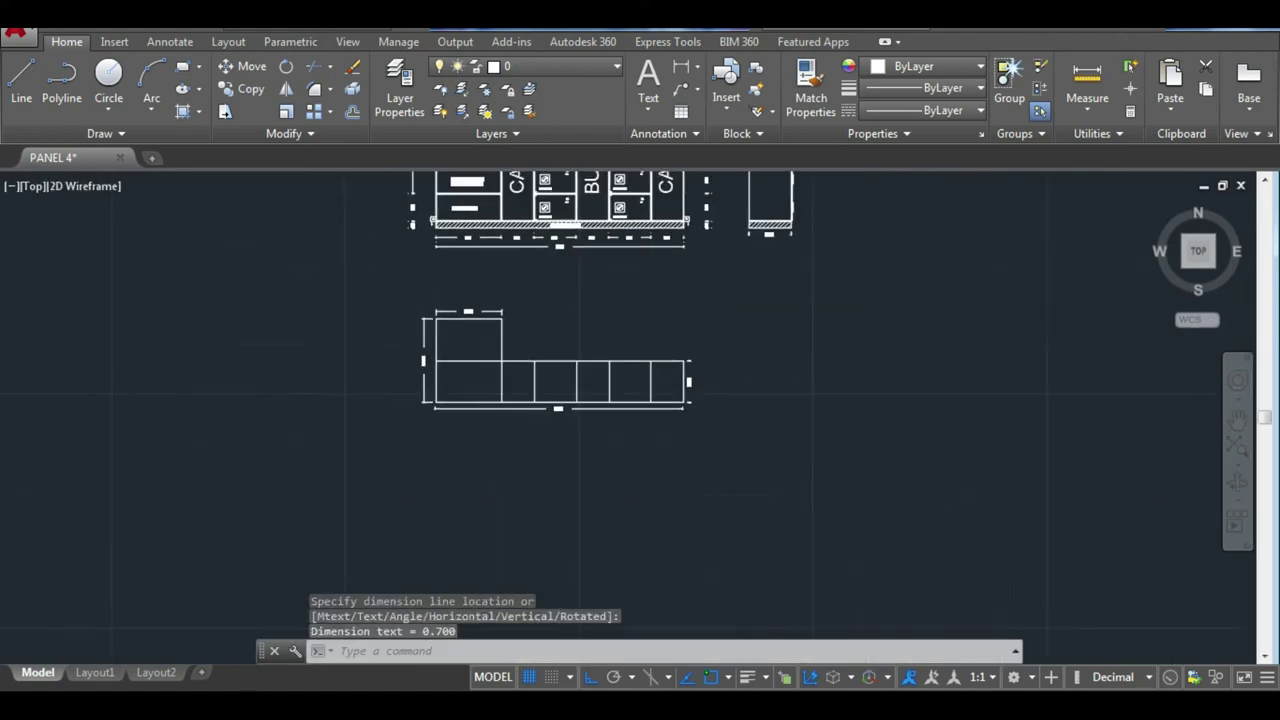
scroll(570, 535, "down", 2)
scroll(557, 394, "down", 2)
scroll(557, 400, "up", 4)
scroll(756, 415, "up", 2)
scroll(756, 415, "up", 4)
scroll(771, 457, "down", 2)
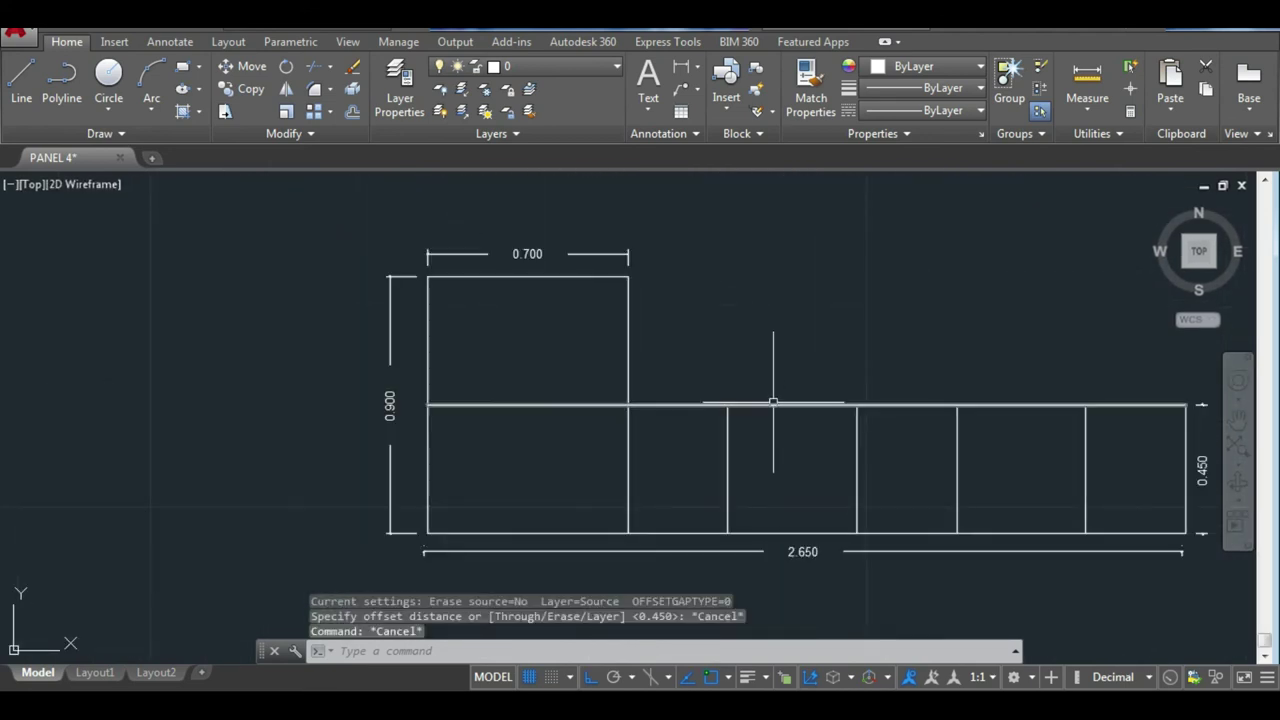
Offset the middle and bottom horizontal lines and the left outline edge inward by 0.010.
type("o")
key("Return")
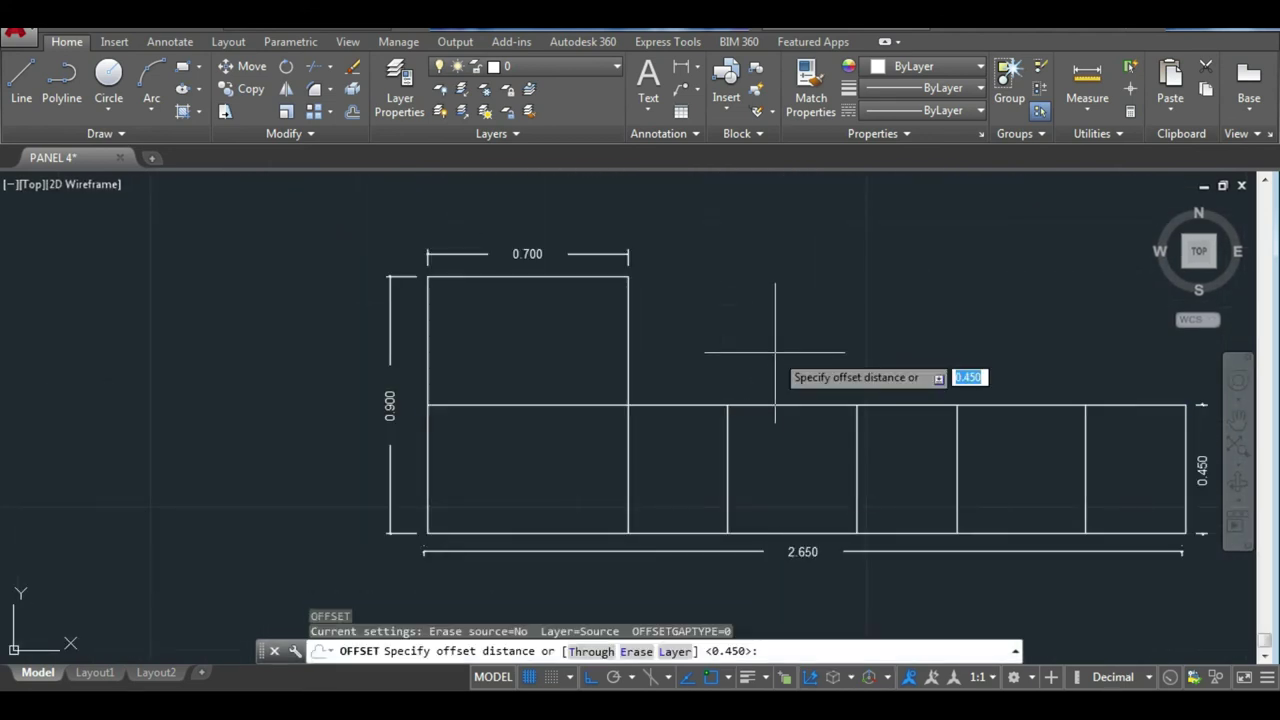
type("010")
key("Return")
left_click(757, 405)
left_click(758, 442)
left_click(752, 533)
left_click(751, 487)
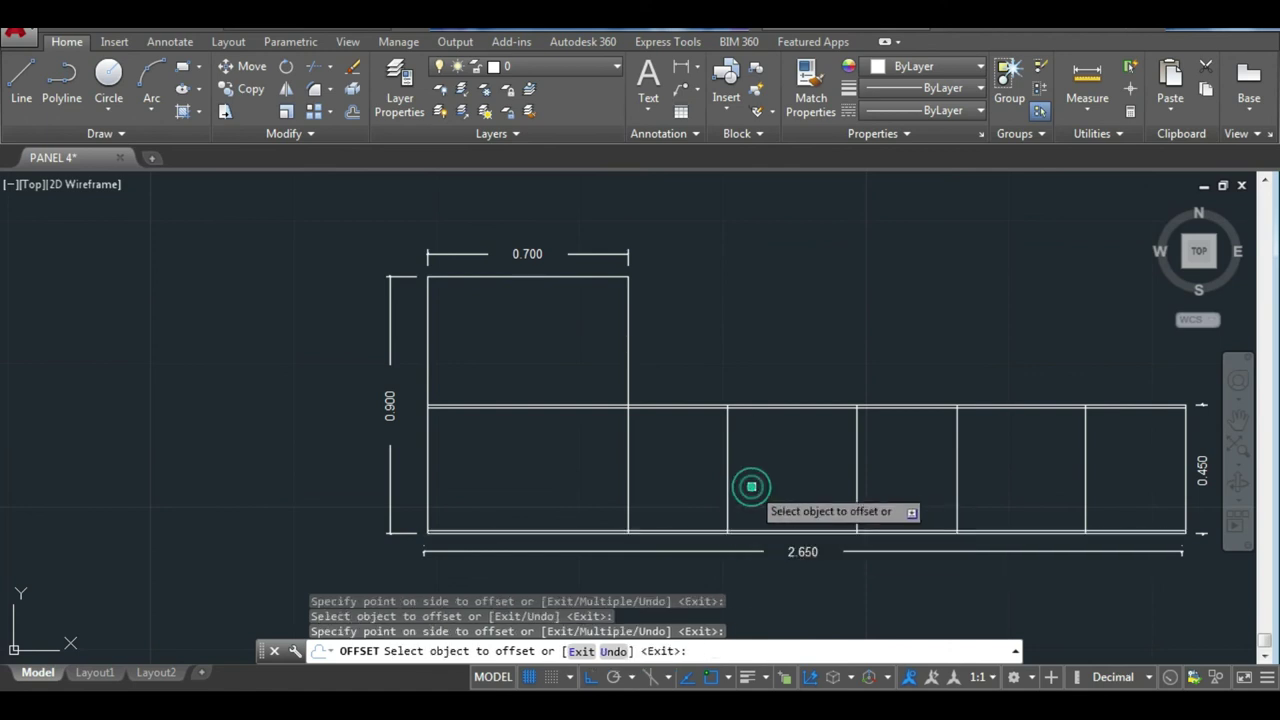
left_click(428, 466)
left_click(482, 435)
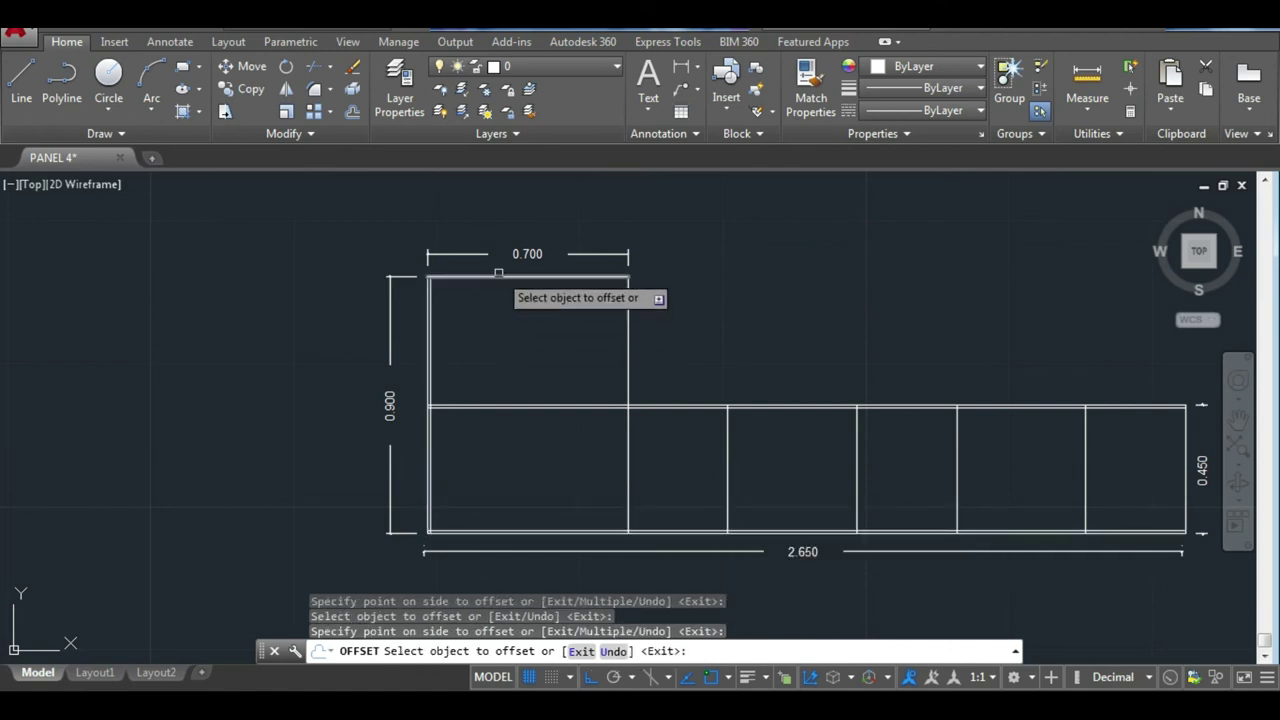
Double the right outline edge and the right-hand partitions with 0.010 offset lines.
left_click(1187, 466)
left_click(1160, 455)
left_click(1085, 472)
left_click(1089, 481)
scroll(1089, 481, "up", 6)
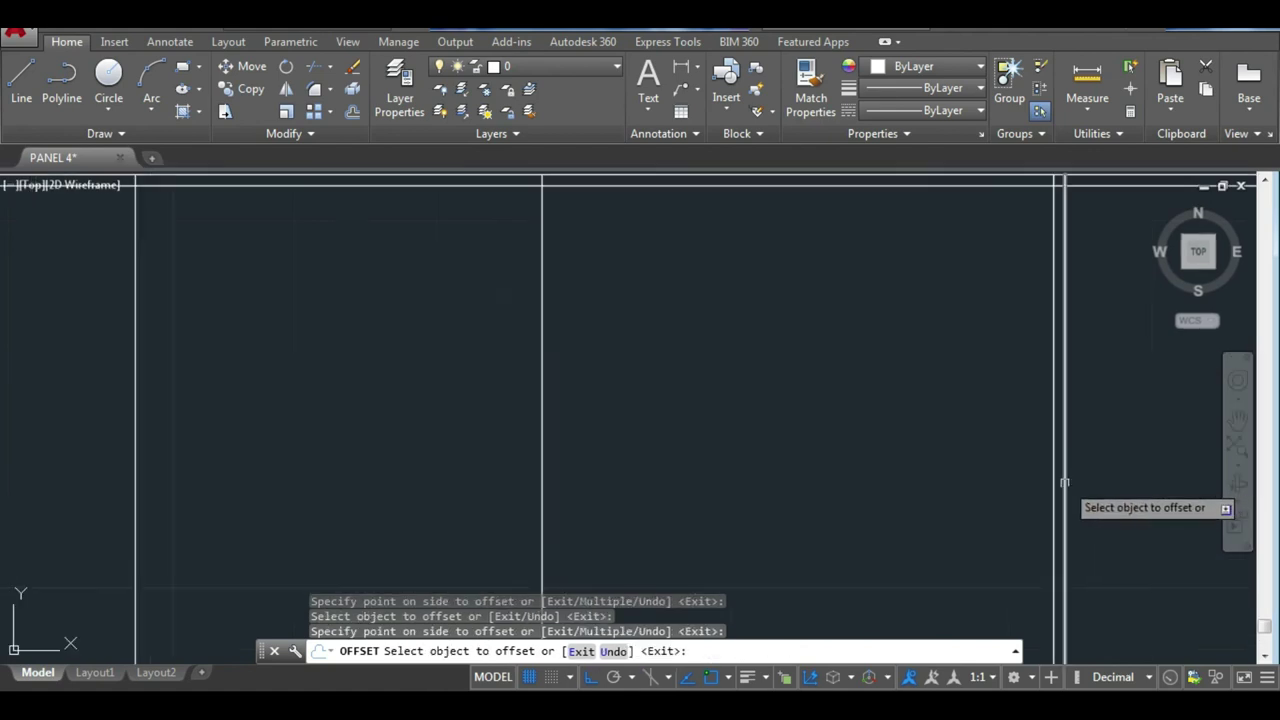
scroll(693, 448, "down", 4)
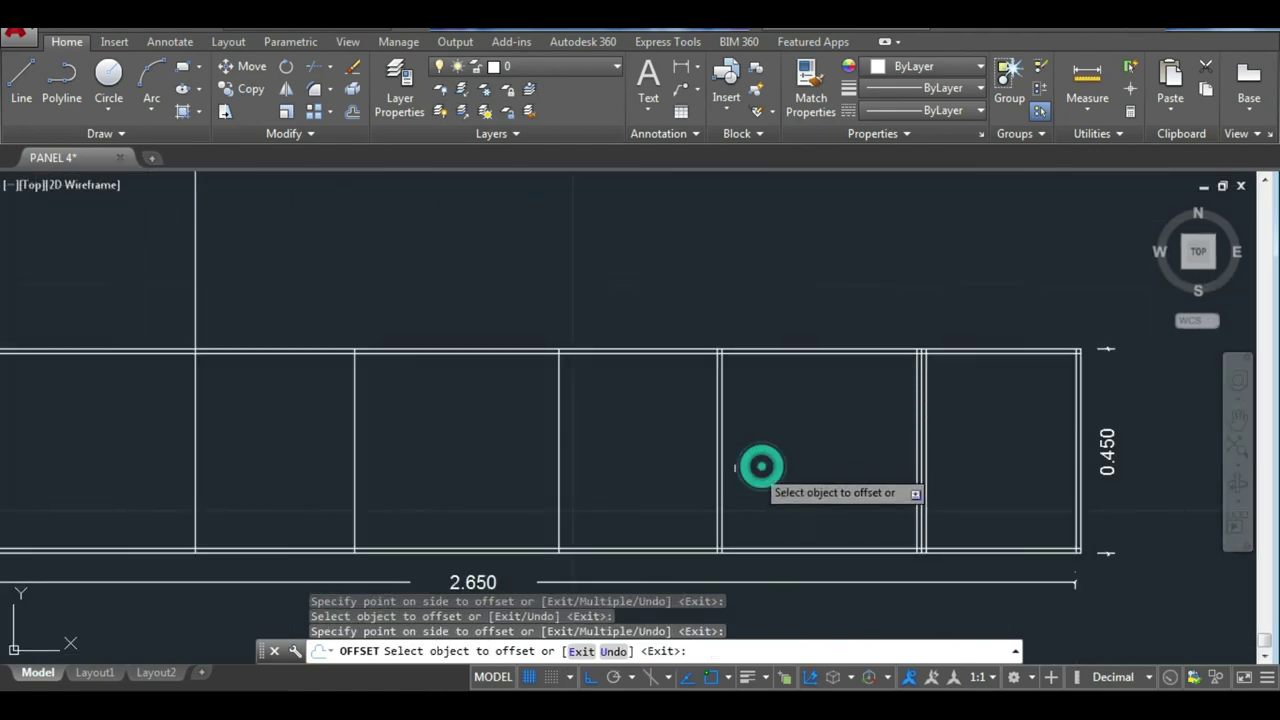
scroll(722, 458, "up", 4)
left_click(709, 449)
left_click(640, 445)
scroll(618, 440, "down", 6)
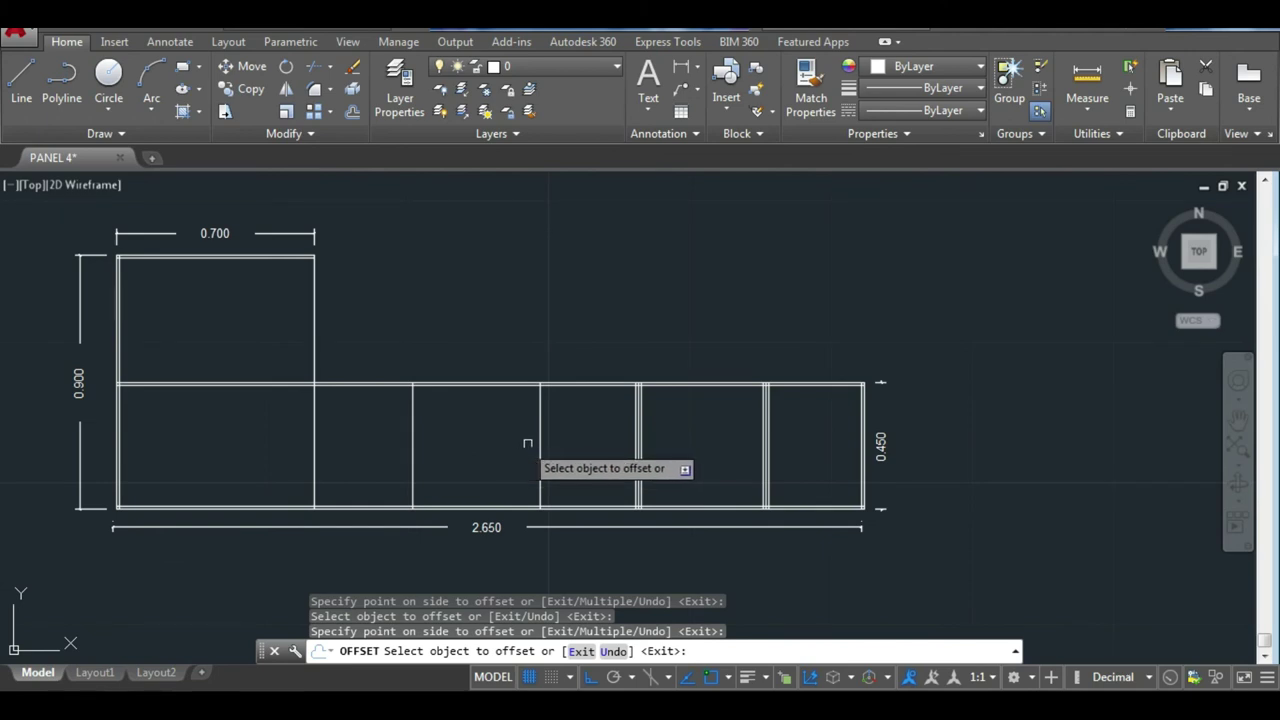
scroll(530, 446, "up", 5)
Offset the remaining left partitions by 0.010, then save the drawing.
left_click(559, 442)
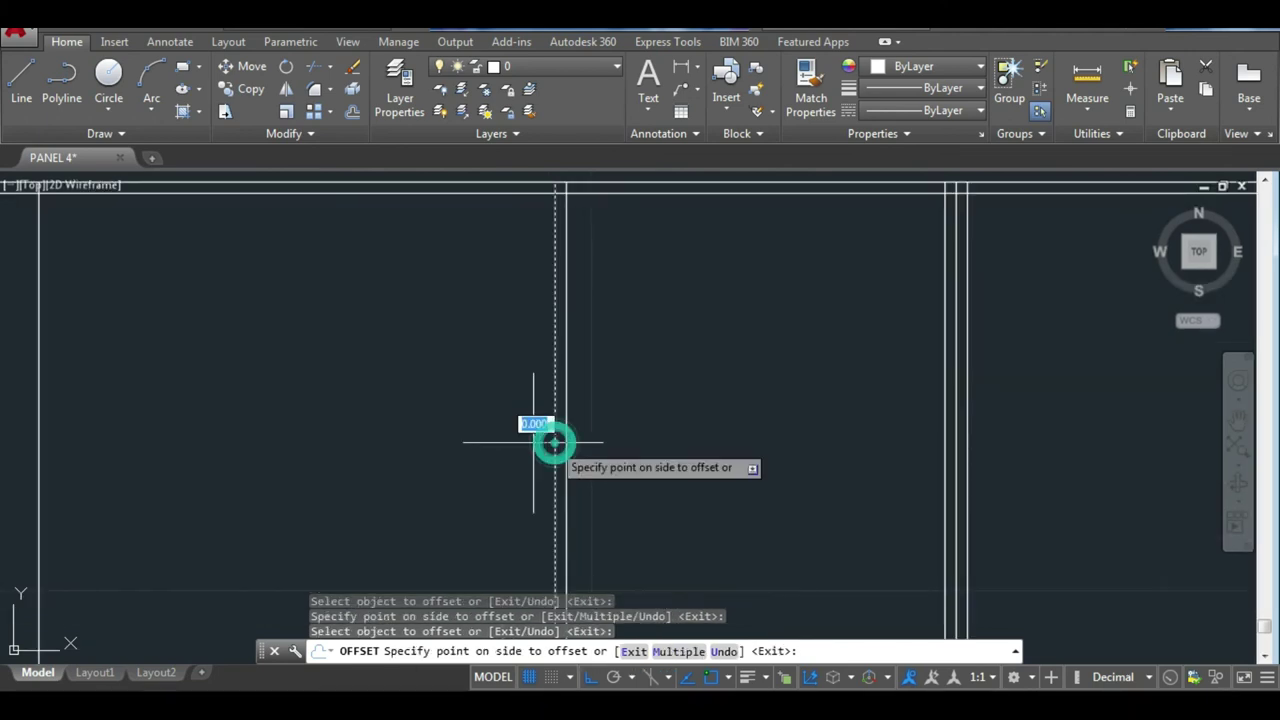
left_click(543, 443)
scroll(500, 440, "down", 5)
scroll(466, 437, "down", 2)
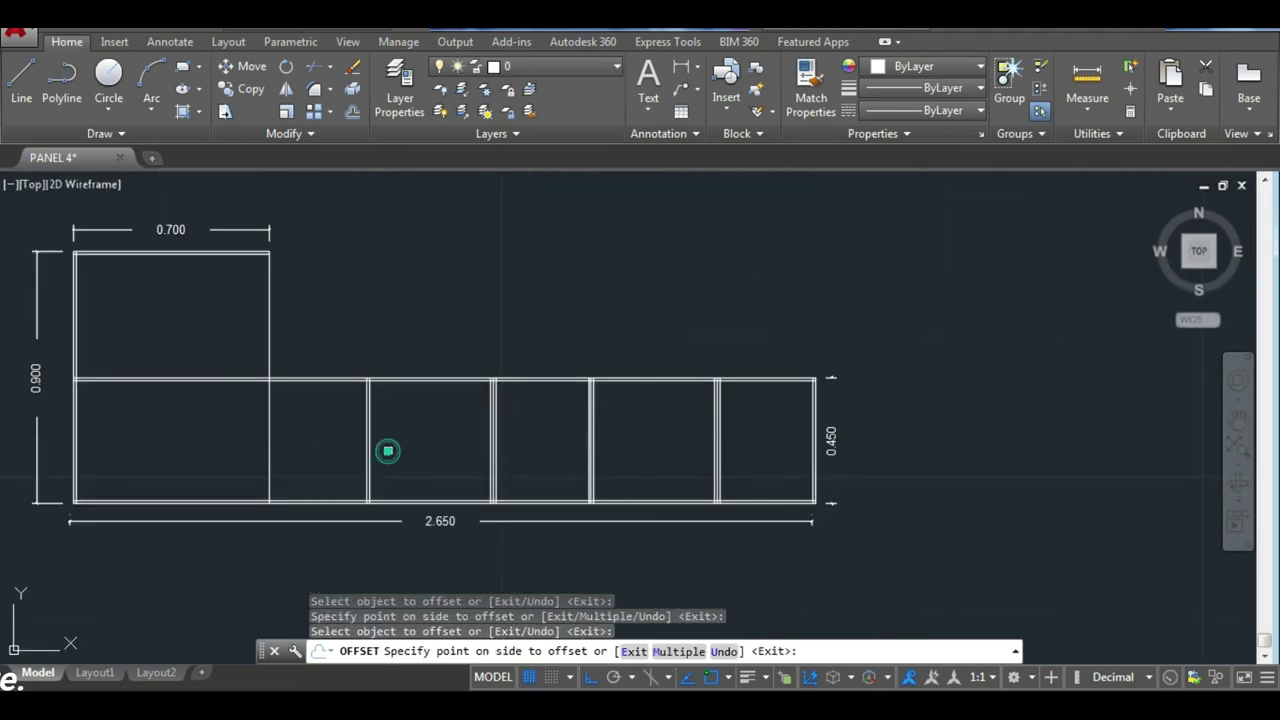
scroll(362, 445, "up", 5)
scroll(360, 430, "down", 5)
scroll(300, 429, "down", 3)
scroll(275, 420, "up", 3)
left_click(273, 418)
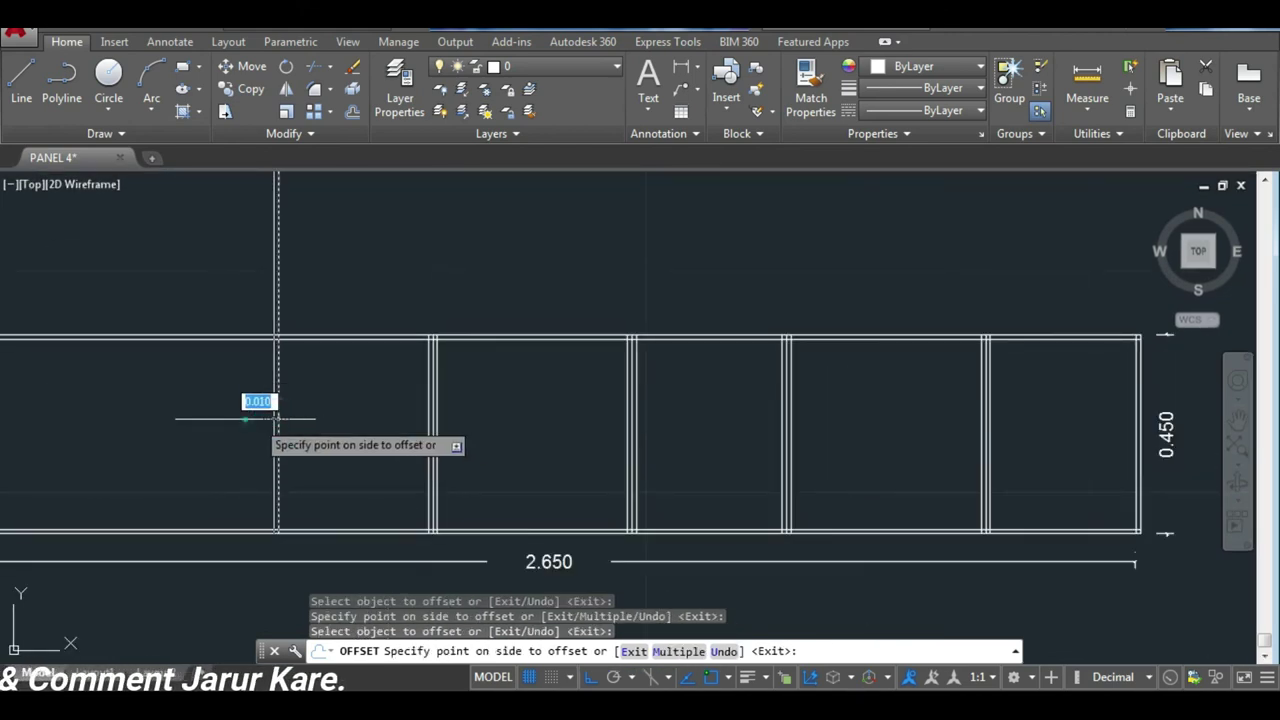
left_click(257, 400)
scroll(214, 400, "down", 4)
scroll(206, 360, "up", 4)
scroll(207, 358, "down", 2)
key("Escape")
key("Escape")
key("ctrl+s")
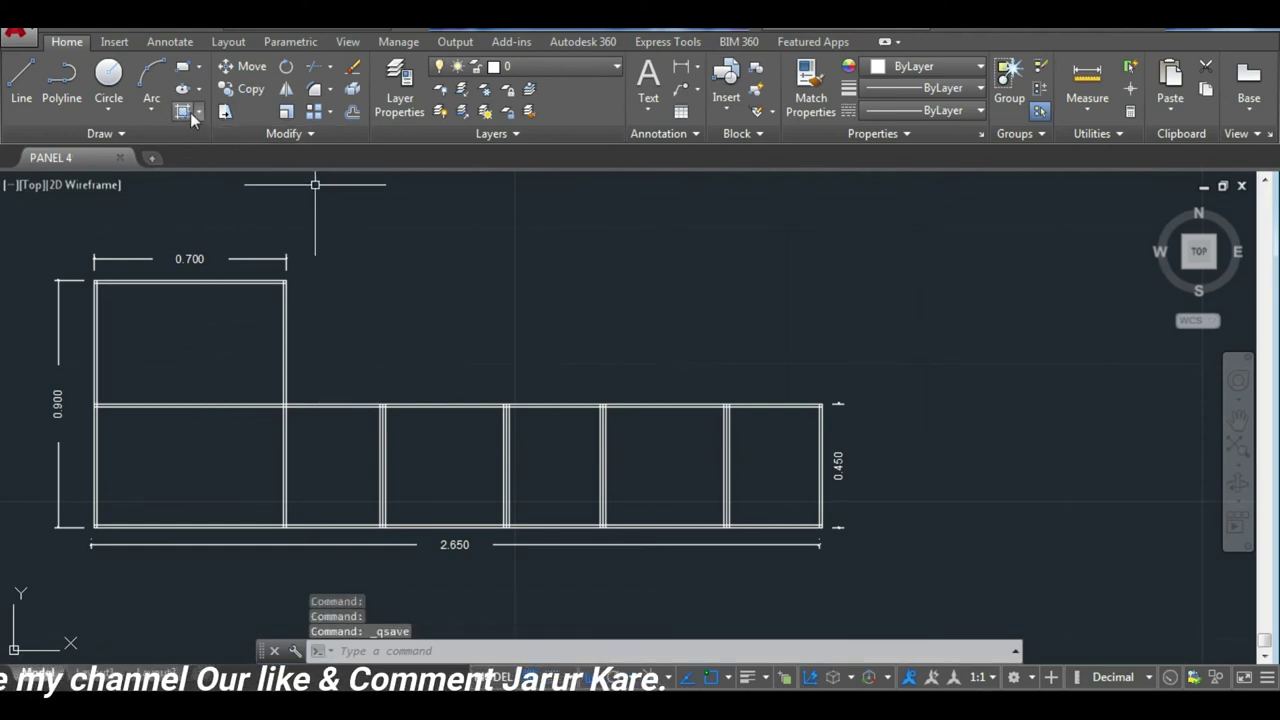
Fill the third, fourth and fifth bays of the lower strip with ANSI31 hatch.
left_click(184, 89)
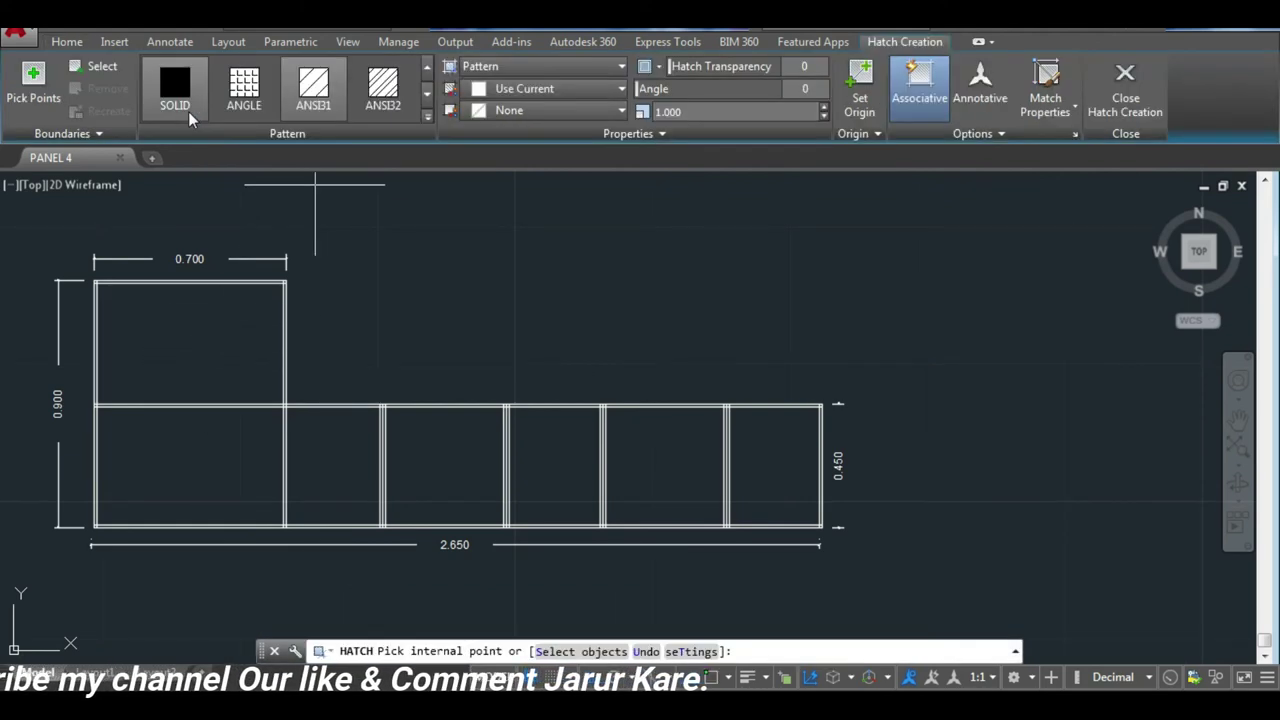
left_click(420, 457)
left_click(544, 477)
left_click(655, 468)
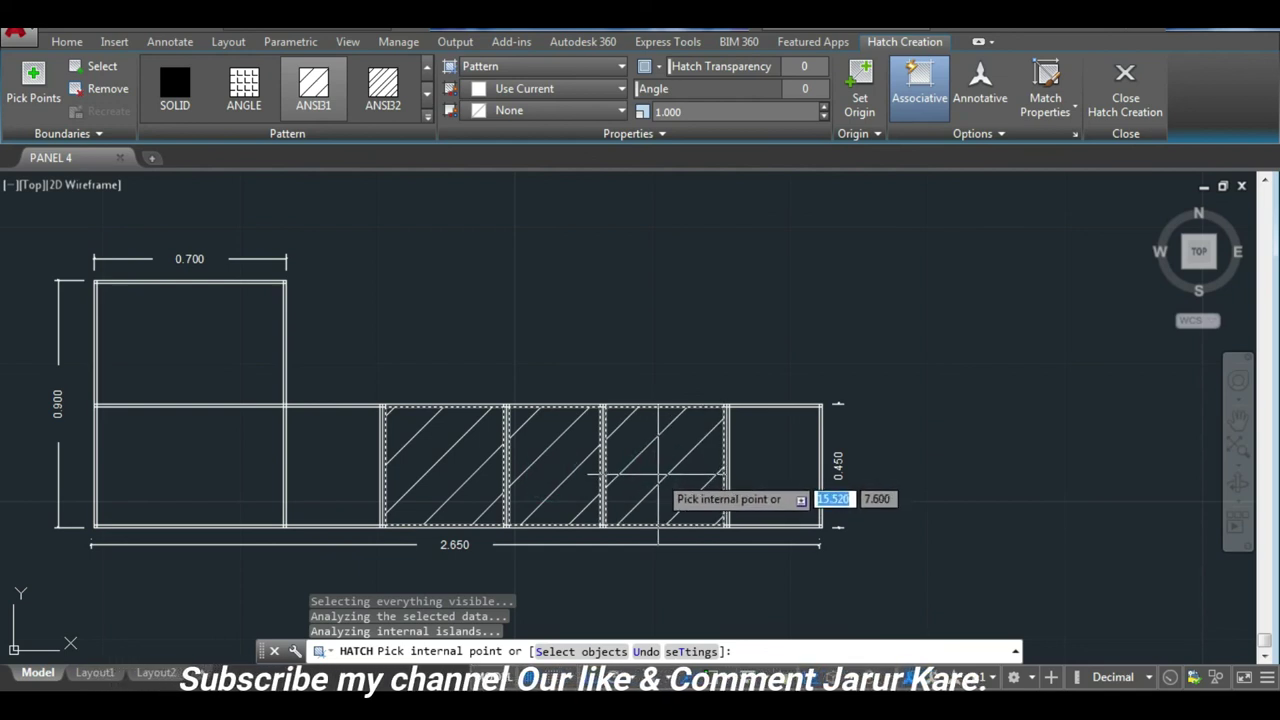
key("Escape")
Change the new hatch's scale to 0.25 in Quick Properties.
left_click(543, 457)
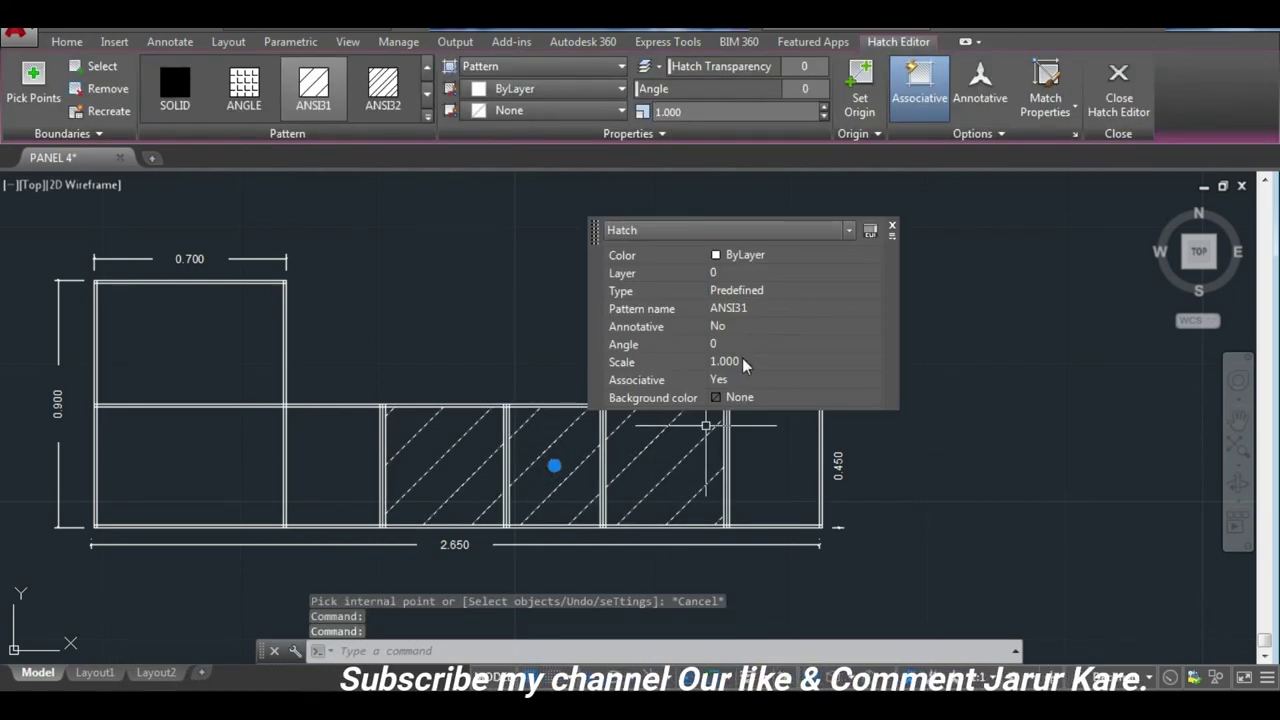
left_click(745, 362)
key("BackSpace")
type("0.25")
key("Return")
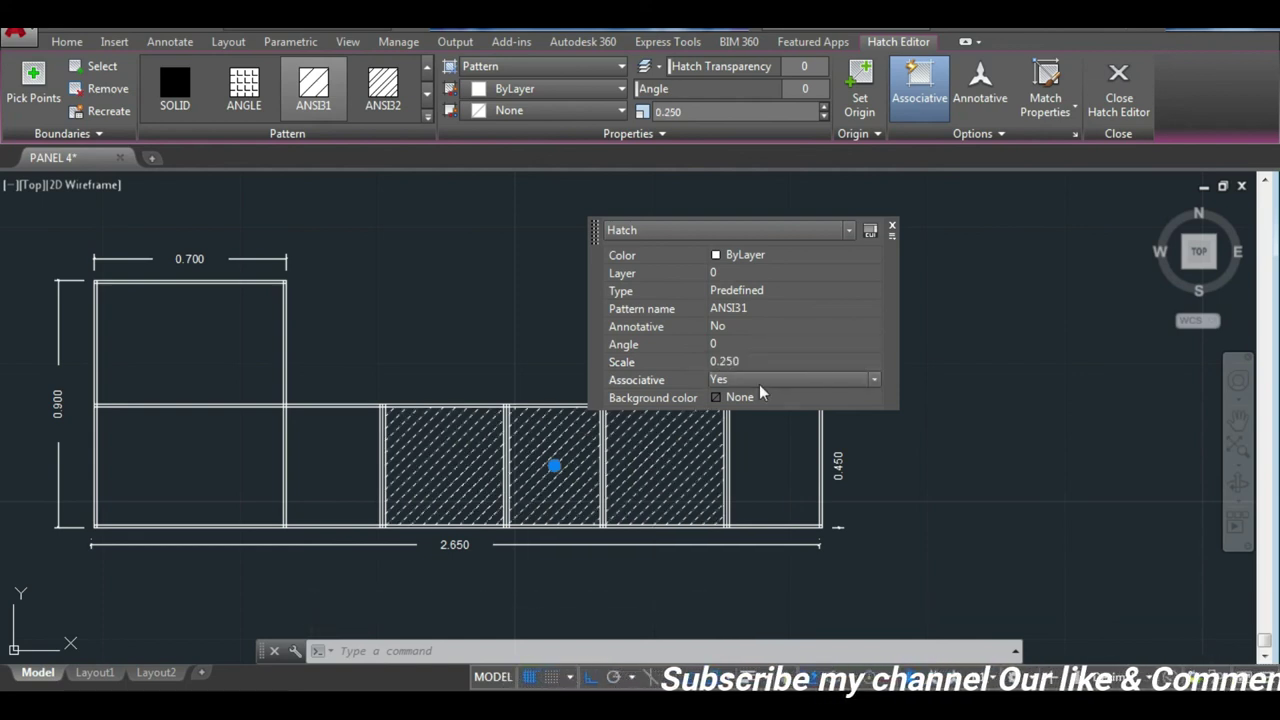
key("Escape")
scroll(697, 490, "up", 2)
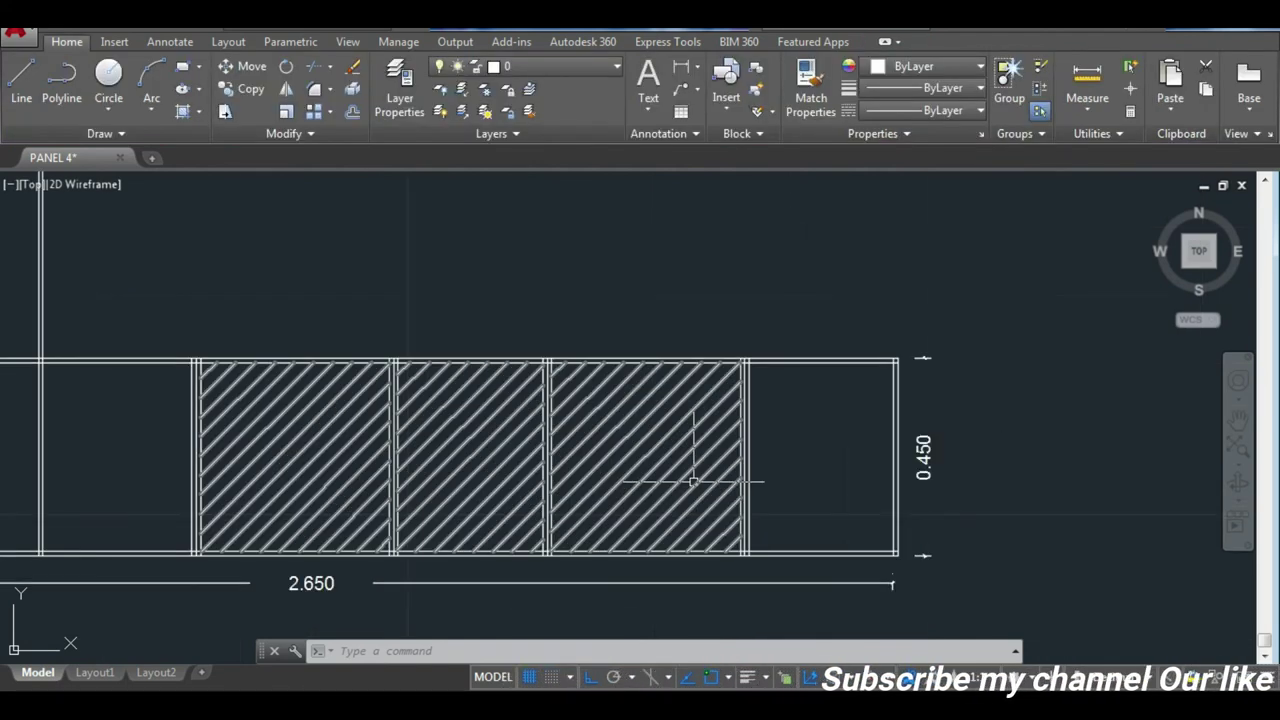
scroll(414, 474, "down", 4)
scroll(440, 465, "up", 3)
Delete the three redundant vertical lines from the plan view.
scroll(411, 443, "up", 2)
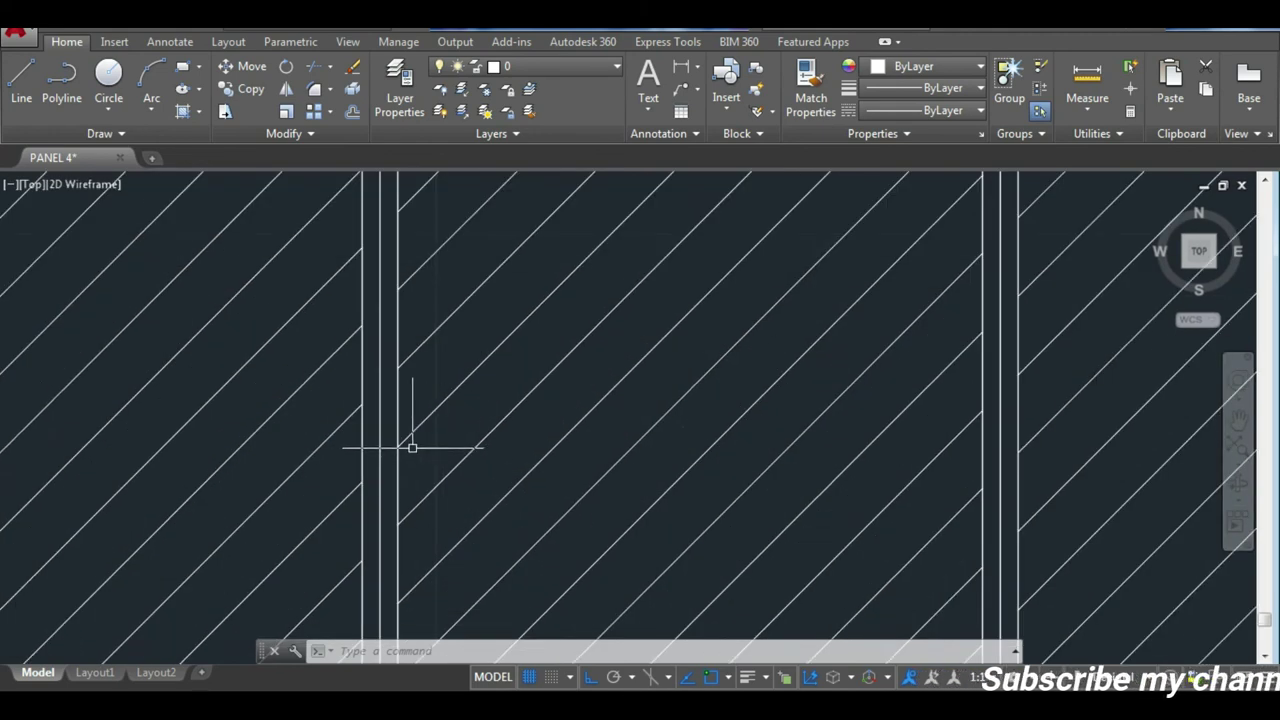
scroll(400, 432, "down", 2)
type("tr")
key("Return")
key("Return")
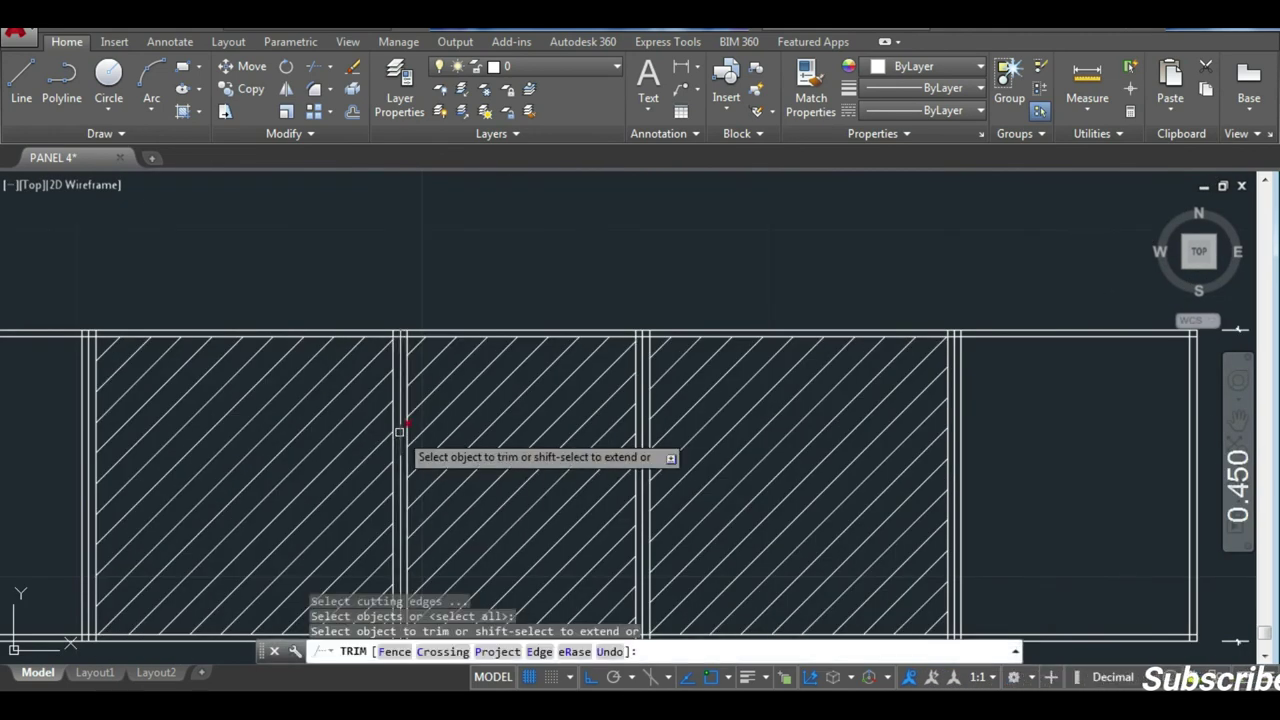
key("Escape")
left_click(401, 393)
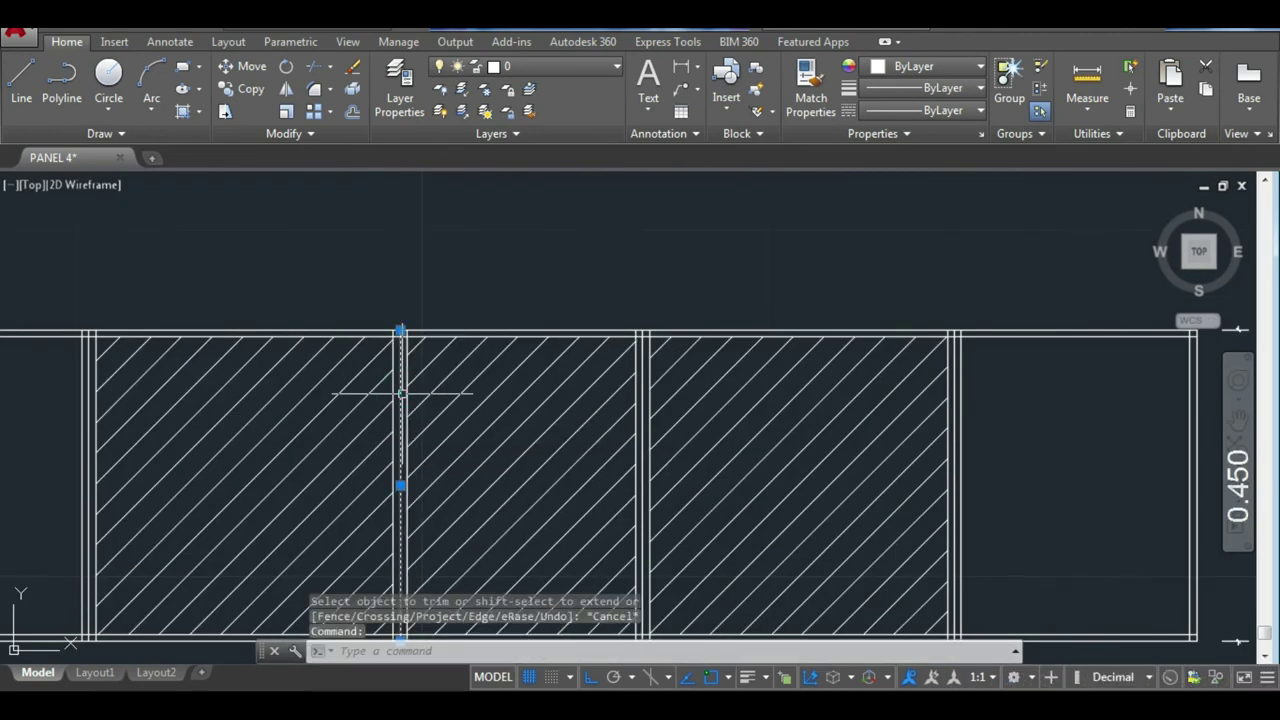
left_click(643, 399)
left_click(957, 423)
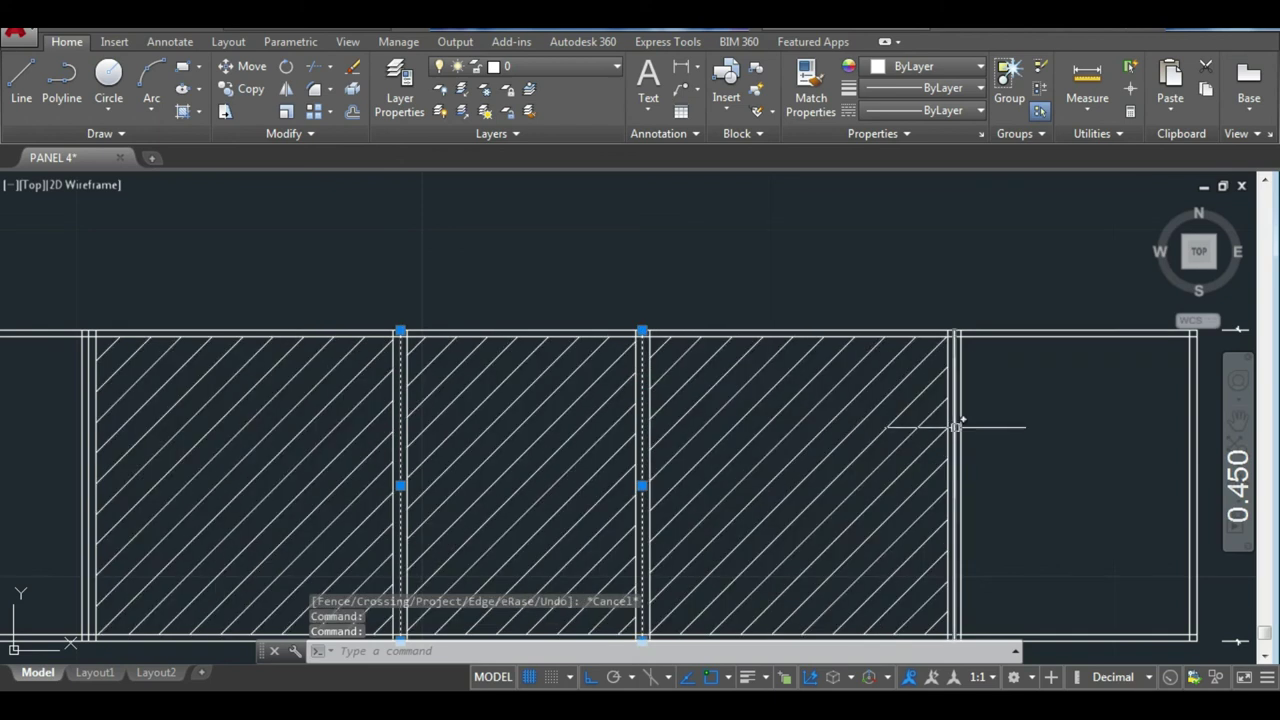
key("Delete")
Start TRIM and cut a line segment at a bay corner, then undo that cut.
scroll(957, 425, "down", 2)
scroll(957, 425, "down", 2)
middle_click_drag(486, 419, 518, 408)
type("r")
key("BackSpace")
key("Return")
scroll(573, 393, "up", 3)
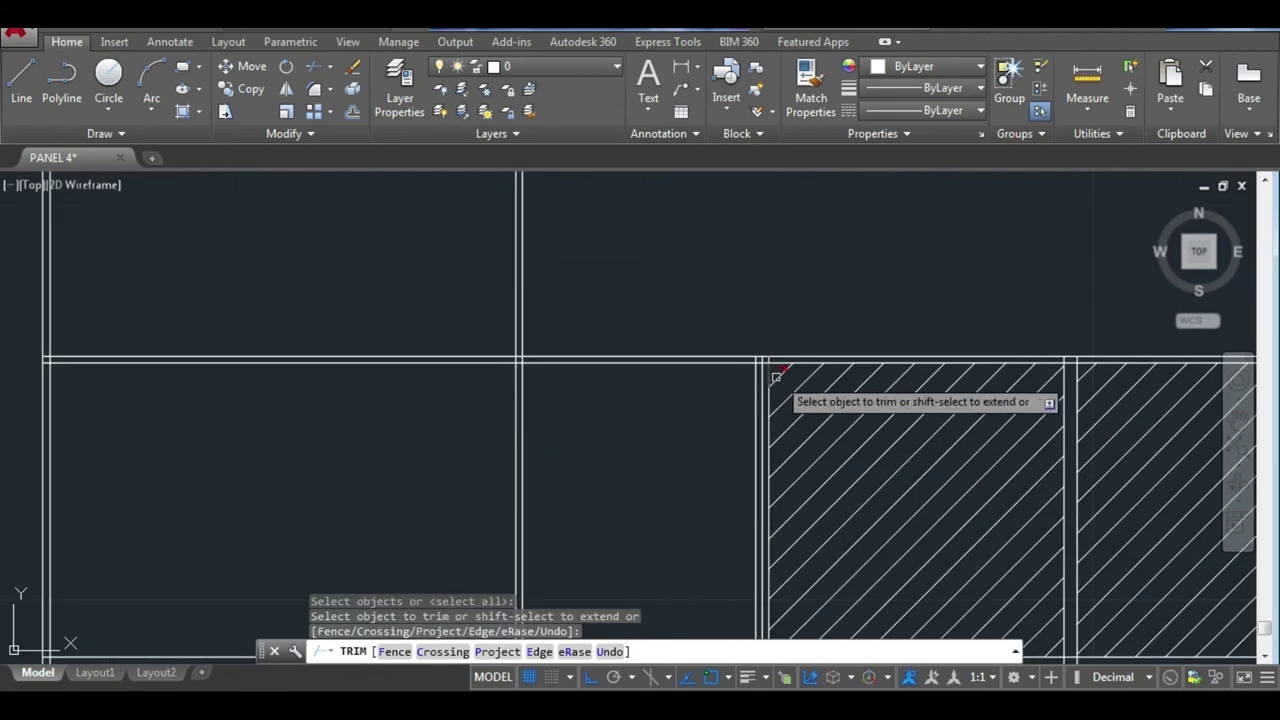
scroll(776, 377, "up", 2)
left_click(729, 200)
key("Escape")
key("Escape")
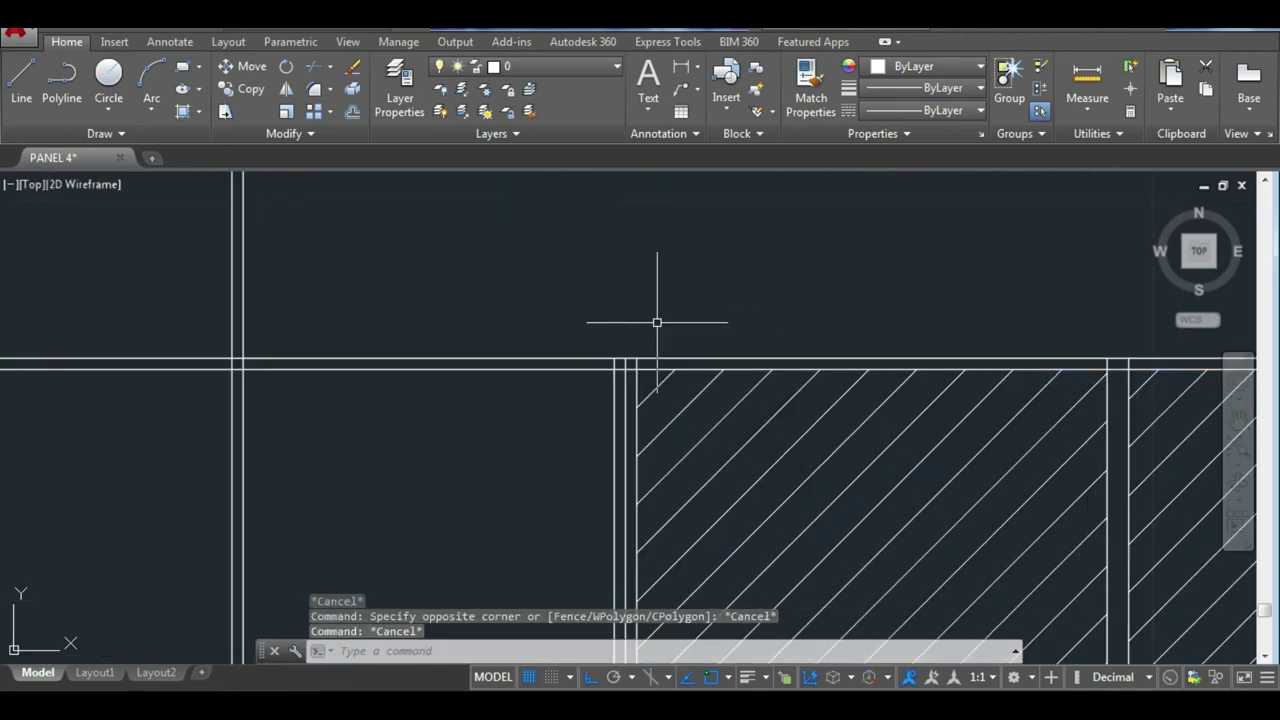
type("t")
key("Escape")
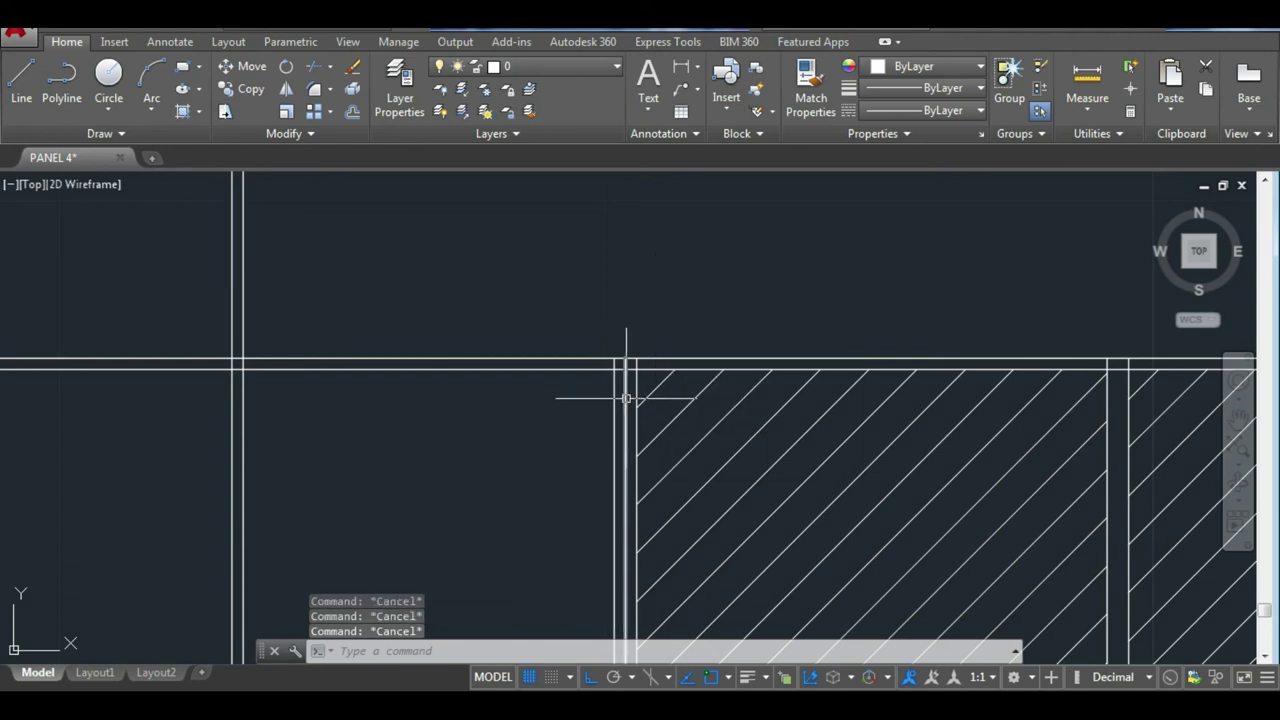
type("tr")
key("Return")
key("Return")
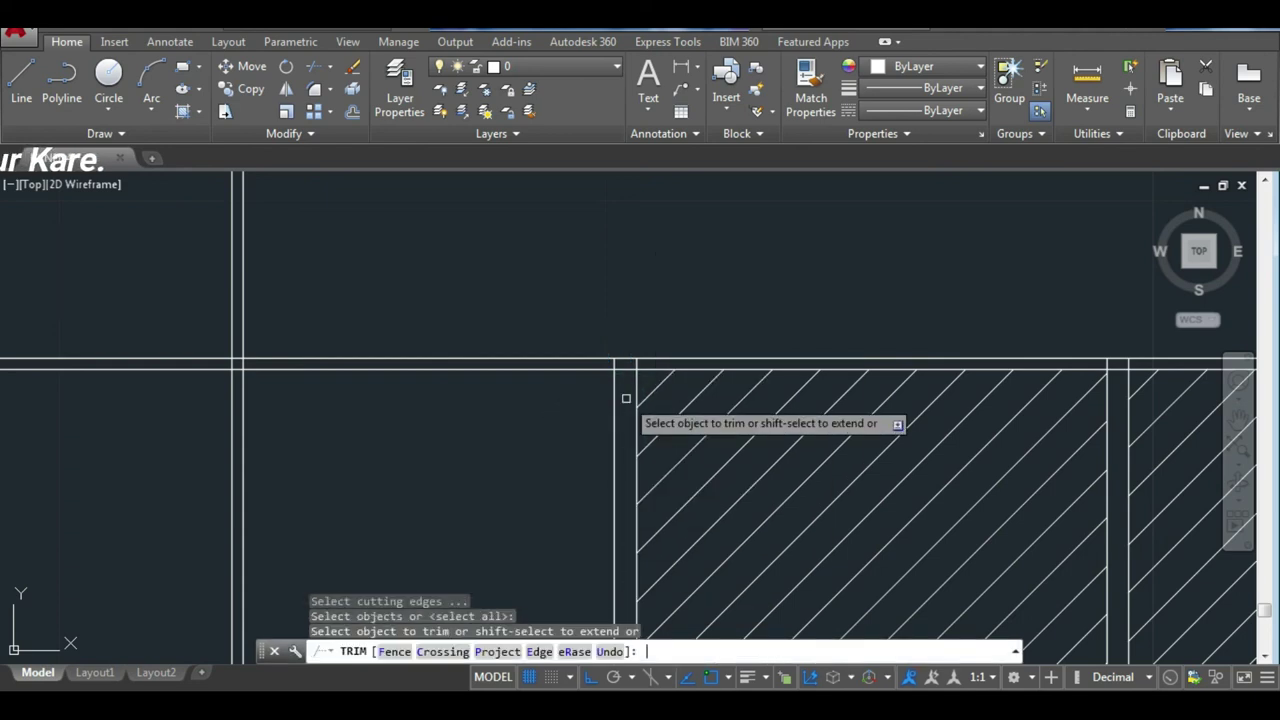
left_click(614, 367)
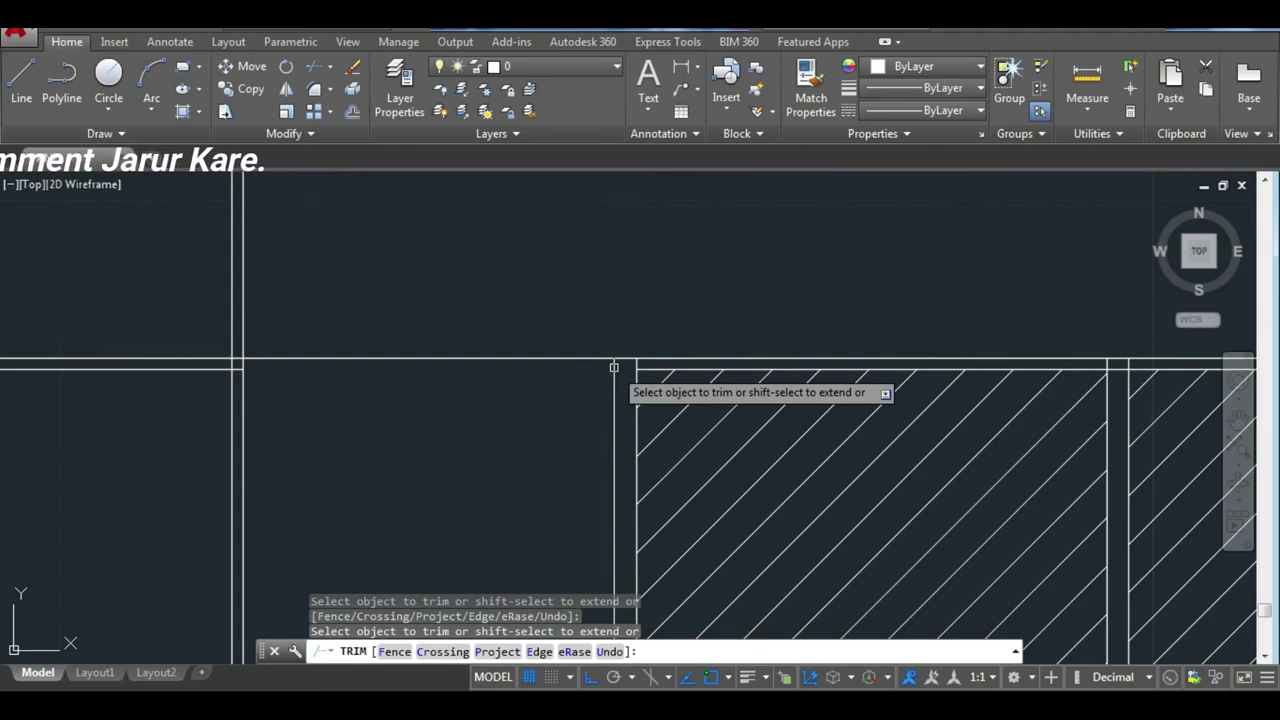
key("ctrl+z")
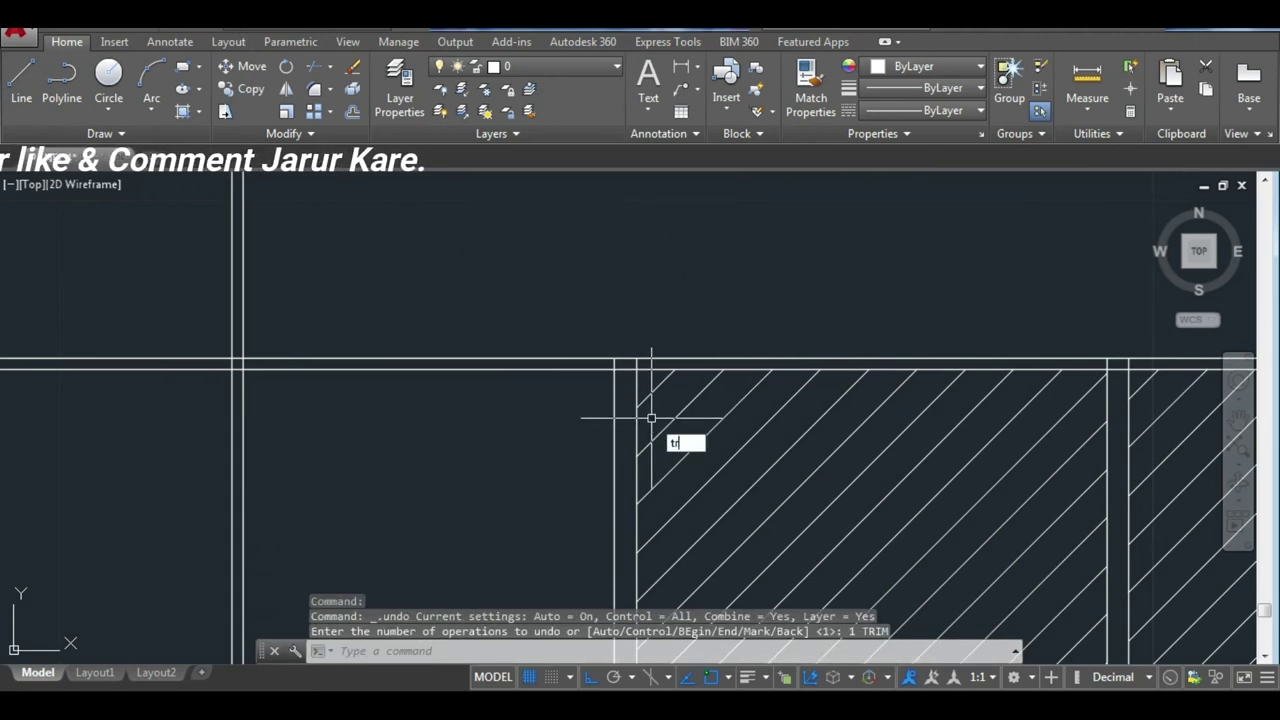
Restart TRIM and remove the two partition lines and short piece above the strip.
key("Return")
key("Return")
scroll(615, 375, "up", 3)
scroll(620, 366, "up", 3)
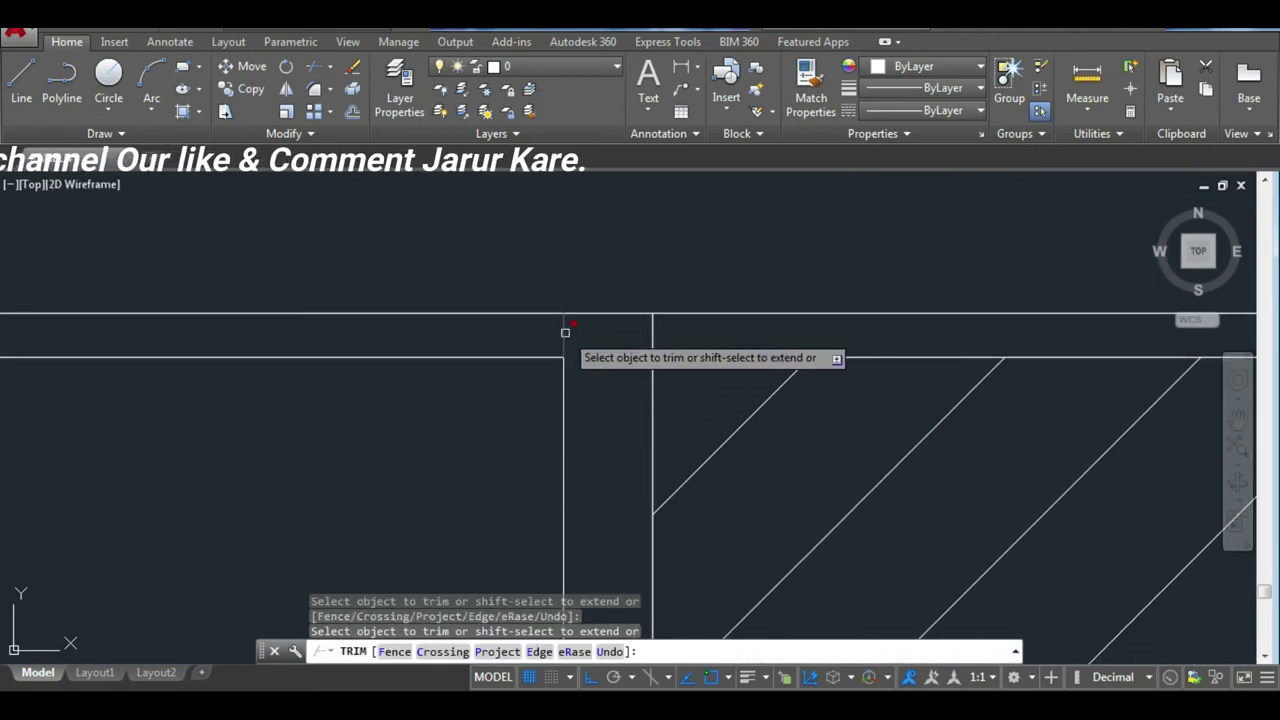
scroll(466, 371, "down", 4)
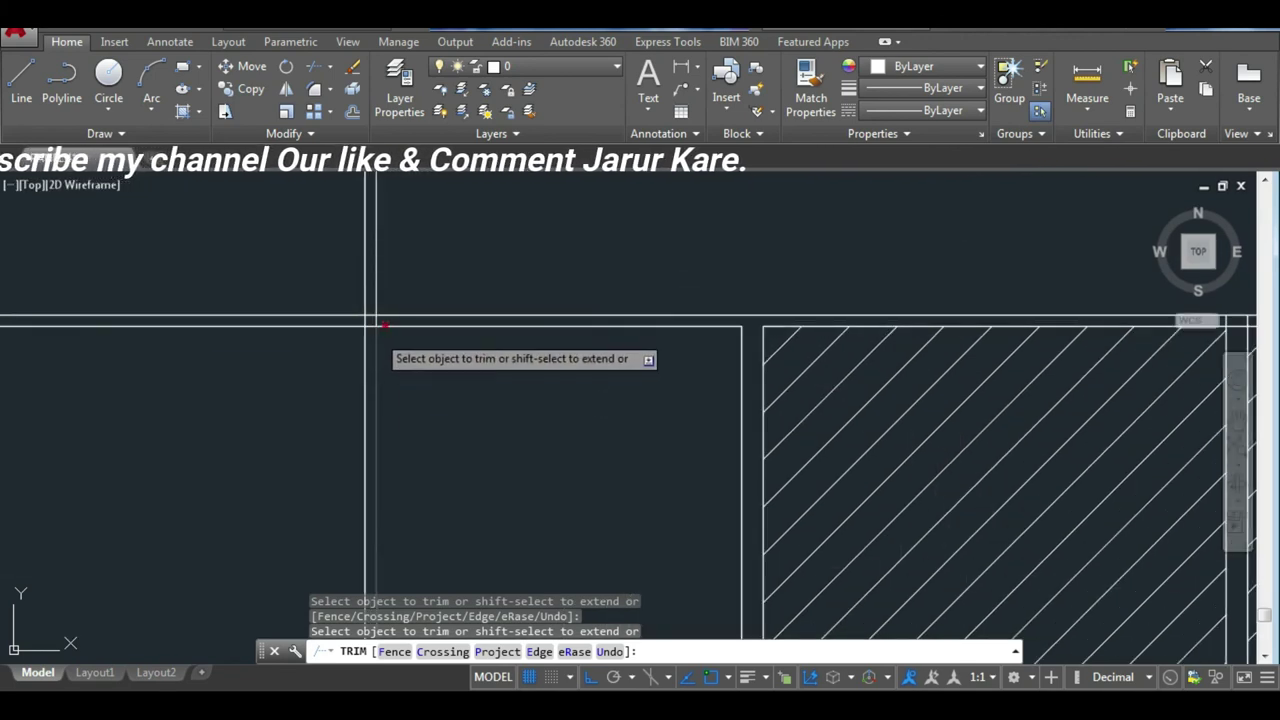
scroll(380, 323, "up", 2)
scroll(350, 332, "up", 2)
scroll(342, 305, "down", 2)
scroll(731, 386, "down", 2)
scroll(749, 346, "up", 4)
scroll(494, 325, "up", 2)
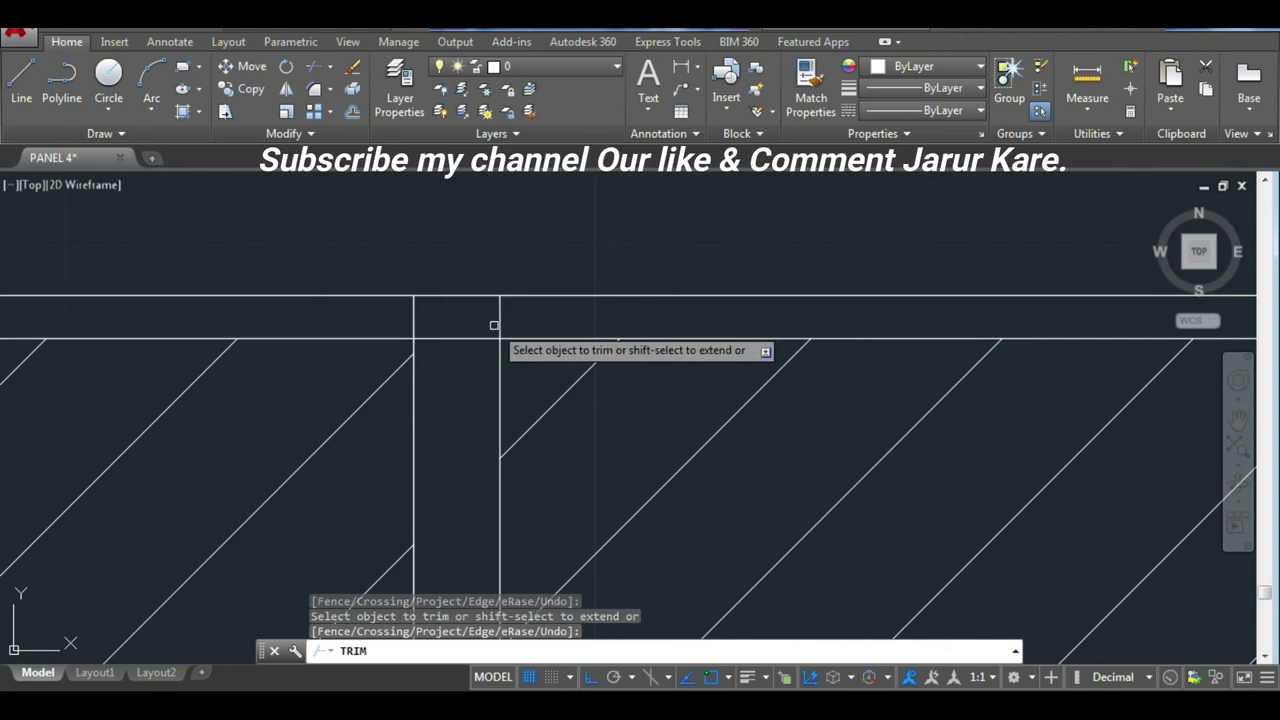
left_click(500, 317)
left_click(412, 317)
left_click(440, 340)
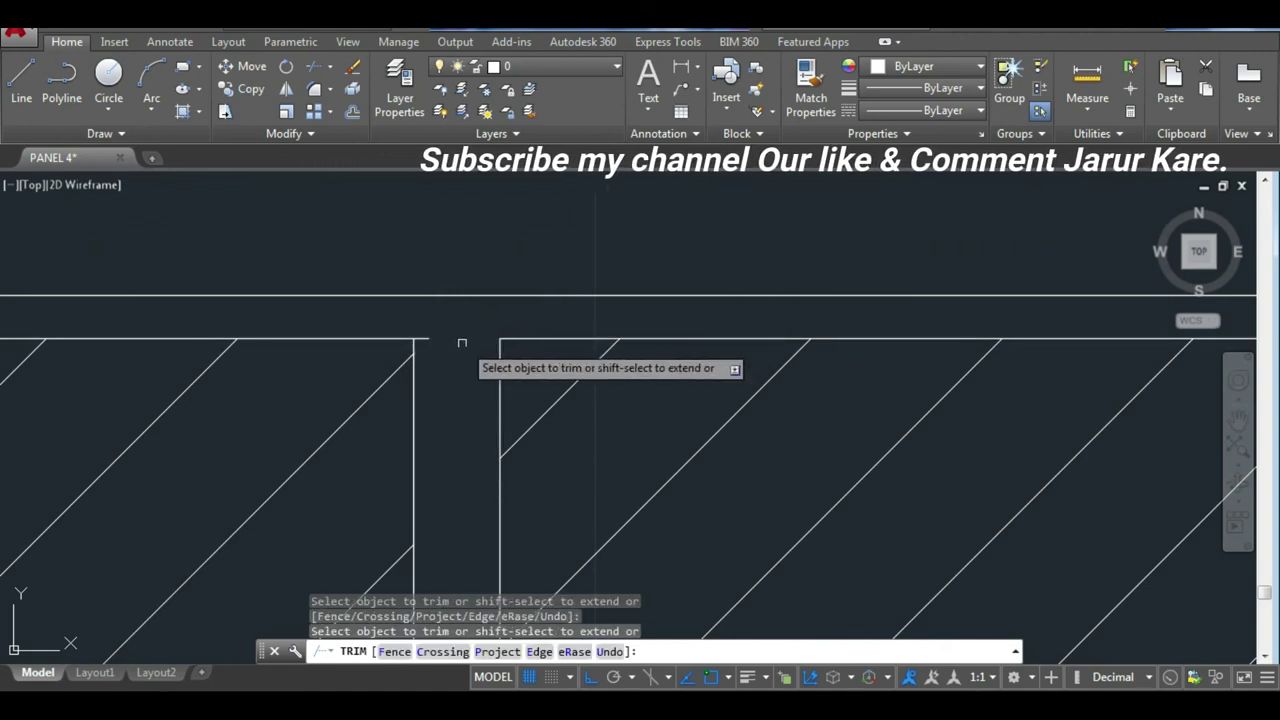
Trim the overlapping line ends at the top-right corner and the right bay junction.
scroll(880, 369, "down", 5)
scroll(854, 305, "up", 2)
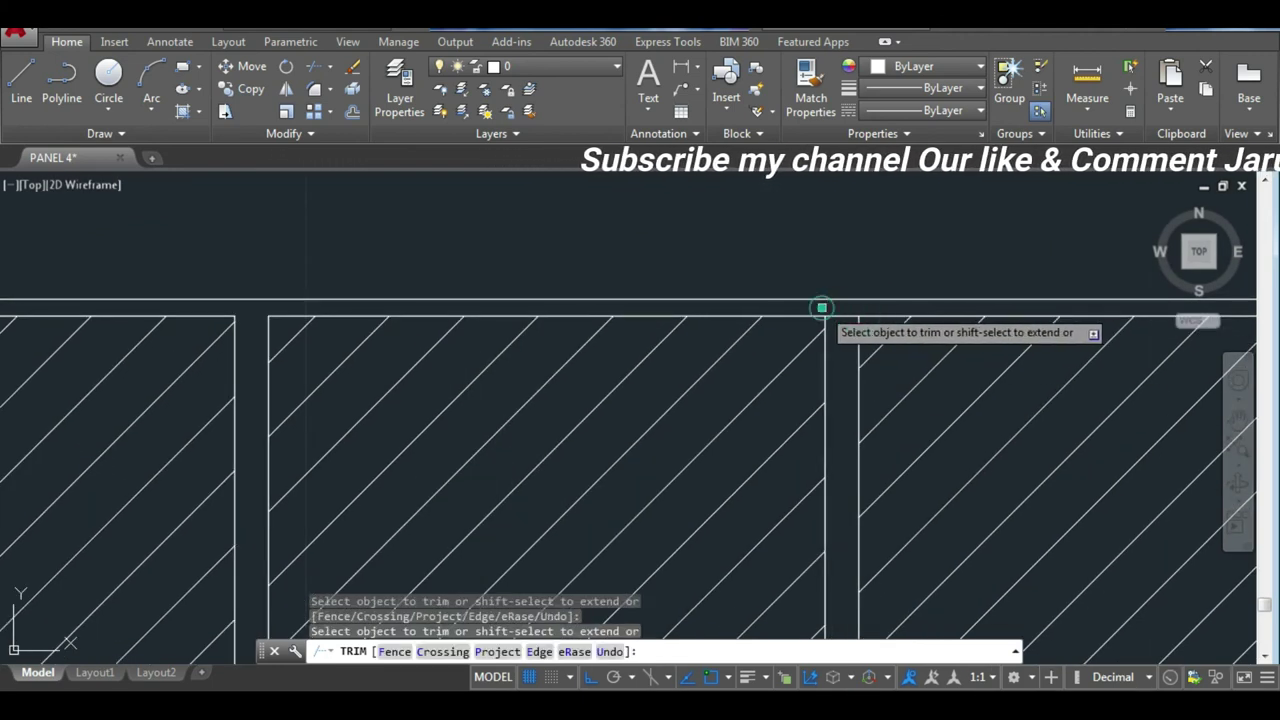
scroll(860, 330, "down", 3)
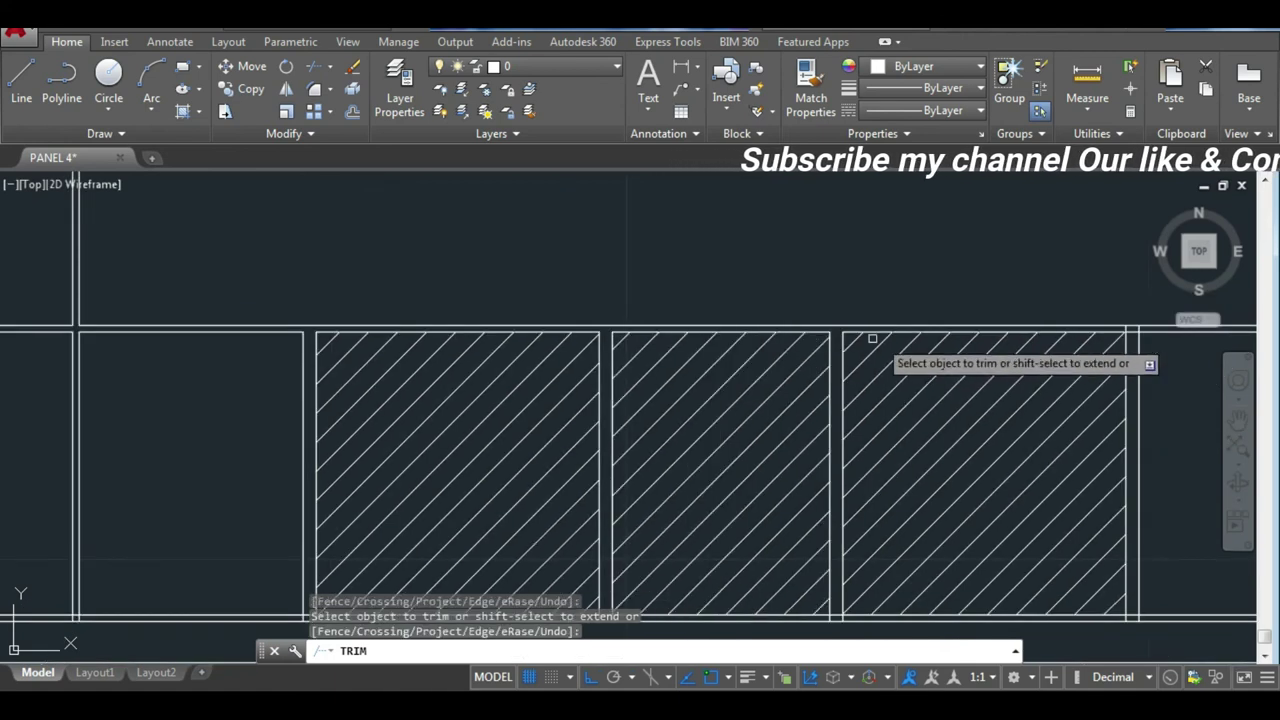
scroll(1130, 325, "up", 5)
left_click(1120, 320)
left_click(1117, 340)
left_click(1068, 333)
left_click(1118, 325)
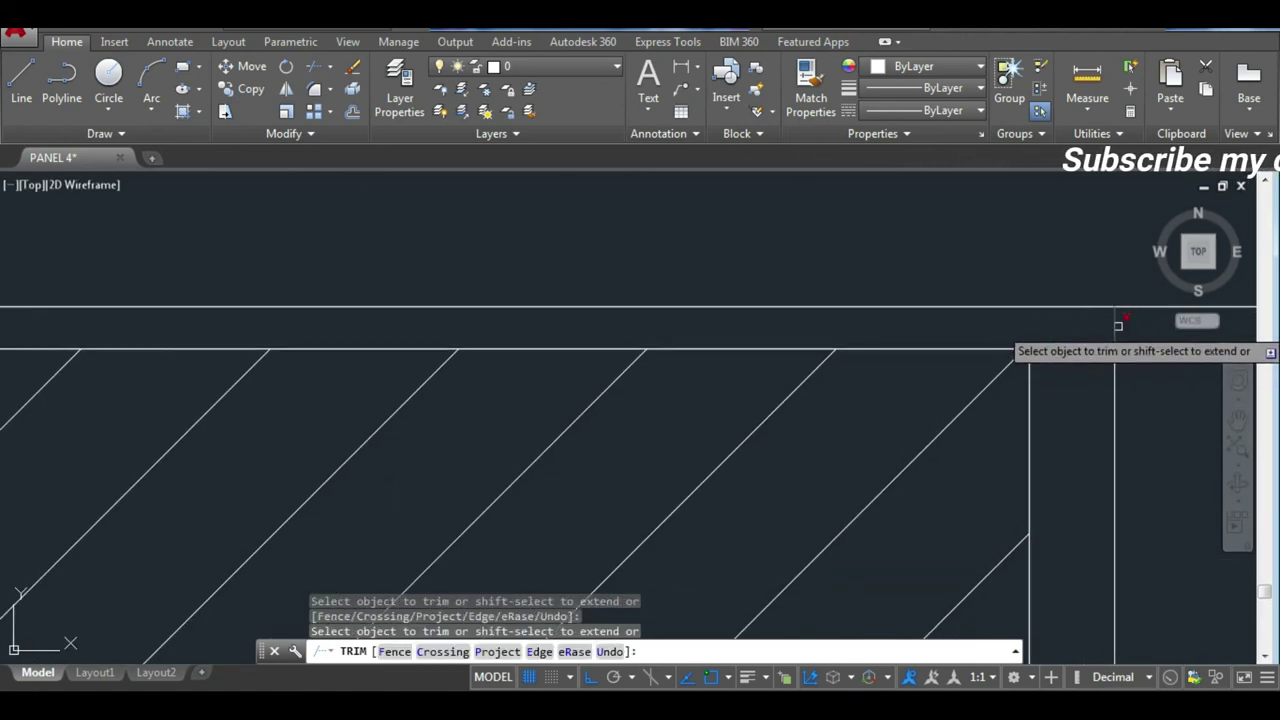
scroll(1060, 346, "down", 2)
scroll(1071, 349, "down", 2)
scroll(1120, 366, "down", 2)
middle_click_drag(1120, 366, 630, 386)
scroll(630, 386, "up", 5)
scroll(555, 424, "down", 2)
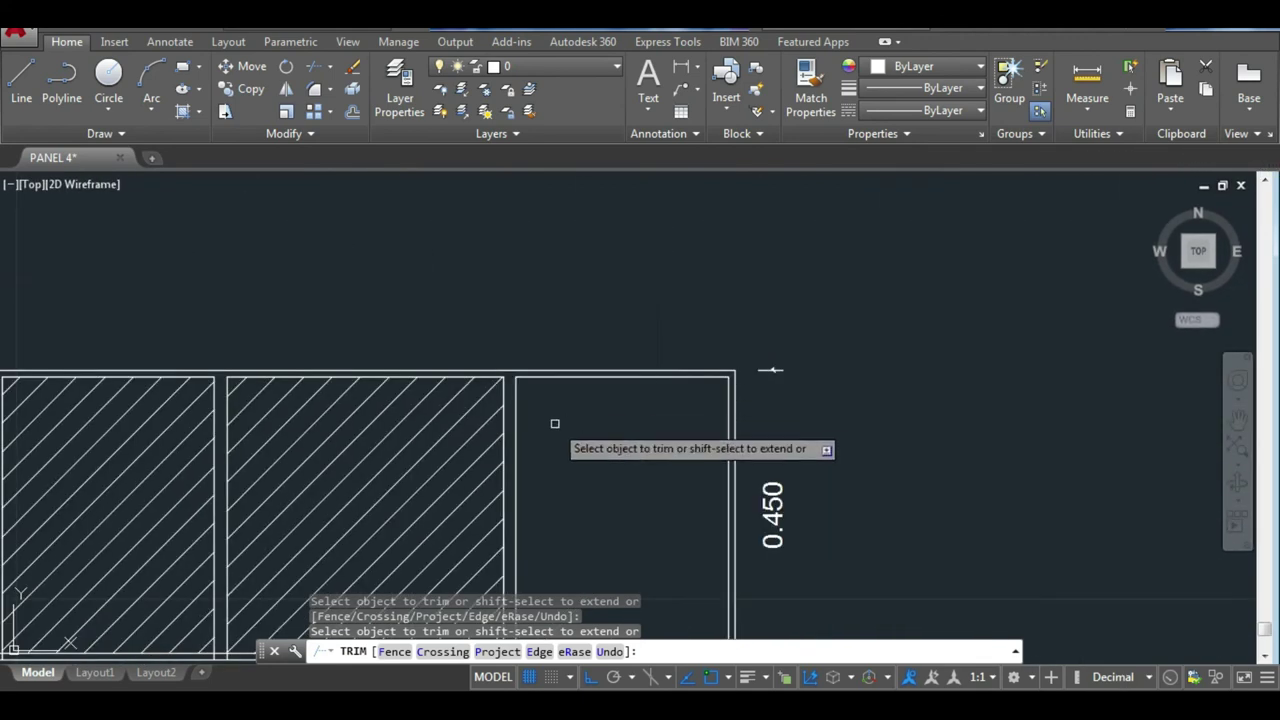
scroll(846, 337, "down", 3)
scroll(980, 354, "up", 3)
scroll(987, 328, "up", 4)
left_click_drag(844, 281, 609, 280)
scroll(400, 330, "down", 2)
scroll(517, 371, "down", 1)
scroll(785, 386, "up", 2)
left_click(651, 363)
left_click(649, 366)
Trim the overlapping lines at the lower bay junctions and corners using crossing windows.
scroll(673, 466, "down", 2)
scroll(673, 466, "up", 4)
left_click(651, 443)
left_click(531, 430)
left_click(636, 442)
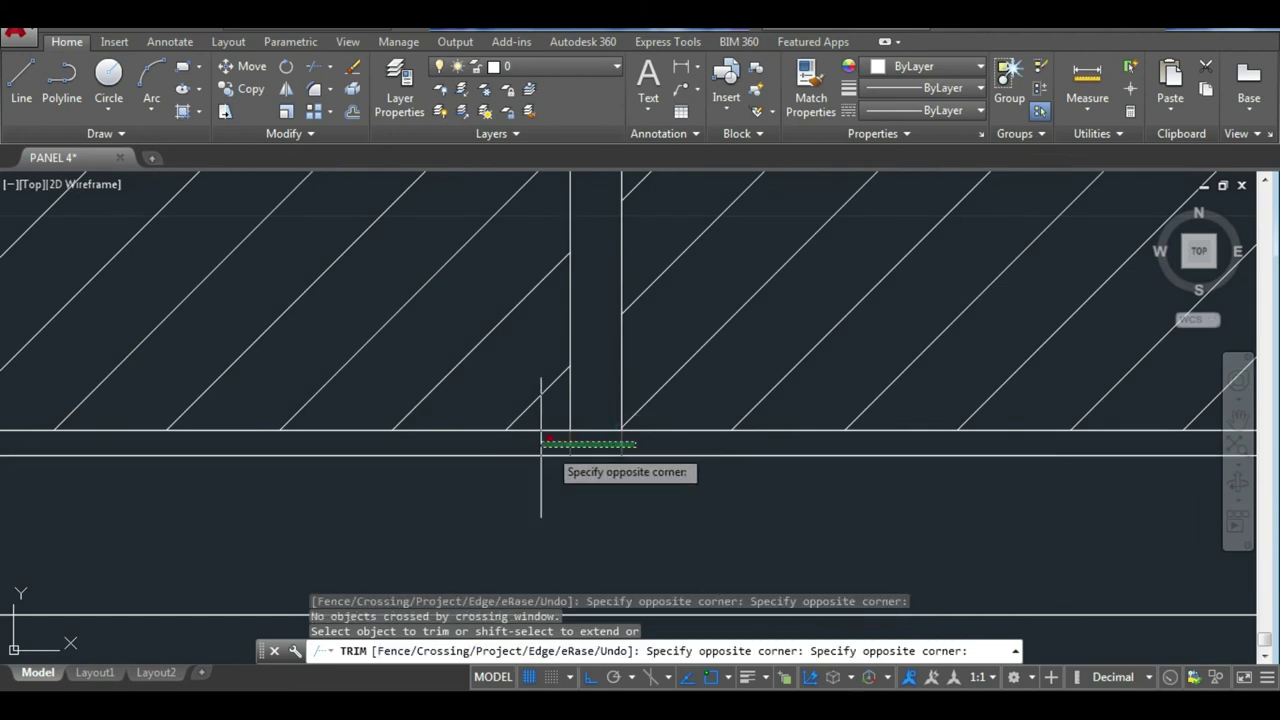
left_click(541, 441)
scroll(543, 491, "down", 3)
middle_click_drag(543, 491, 900, 487)
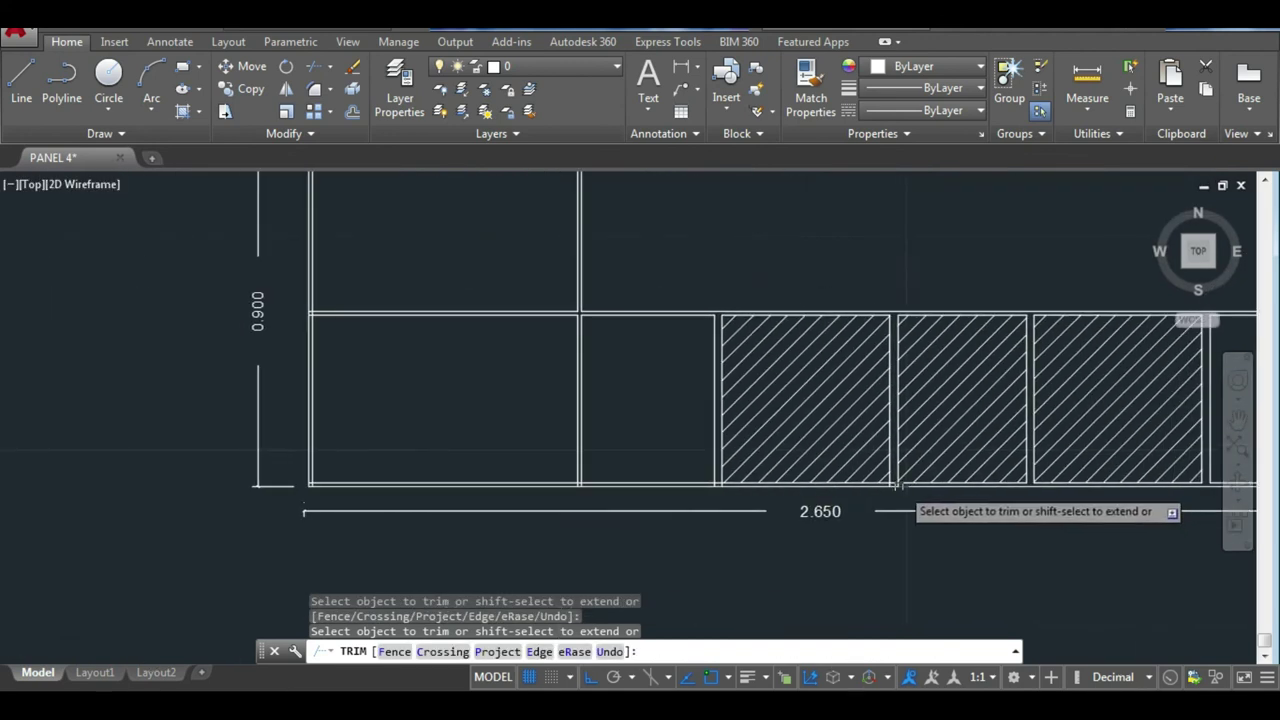
scroll(897, 484, "up", 4)
left_click(902, 484)
left_click(806, 486)
scroll(568, 491, "down", 4)
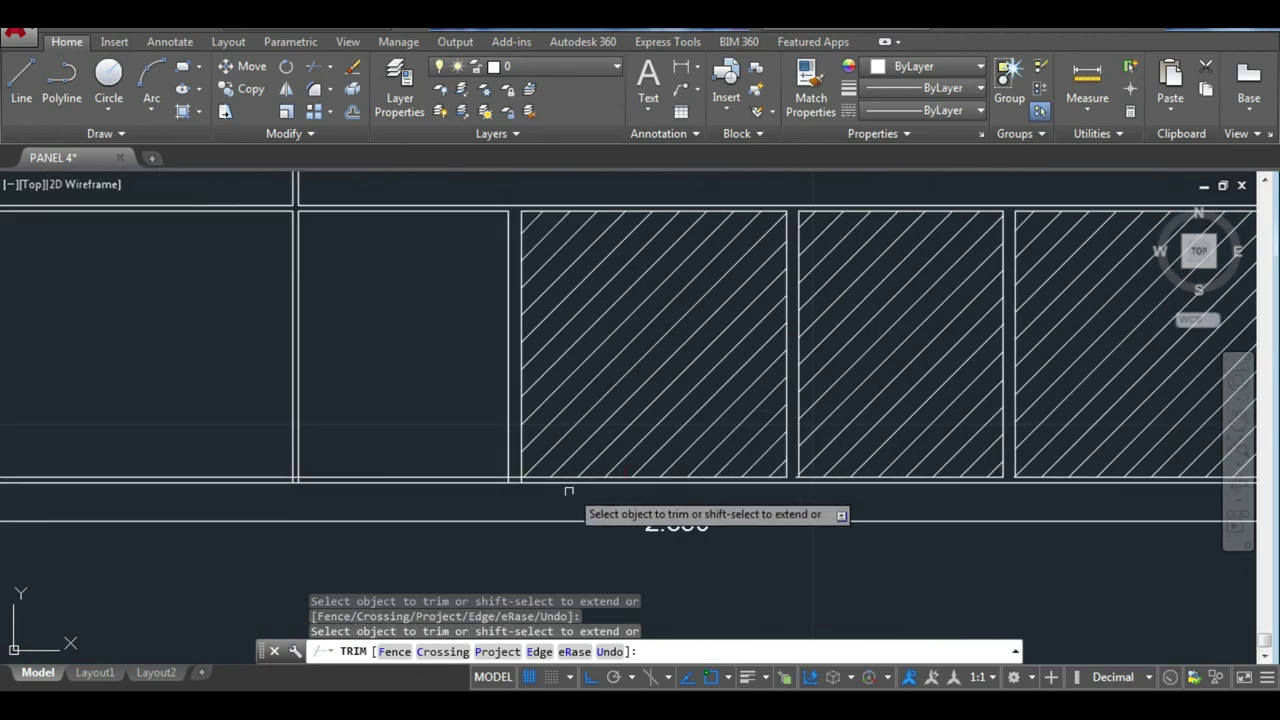
scroll(568, 491, "up", 4)
left_click(571, 460)
left_click(434, 457)
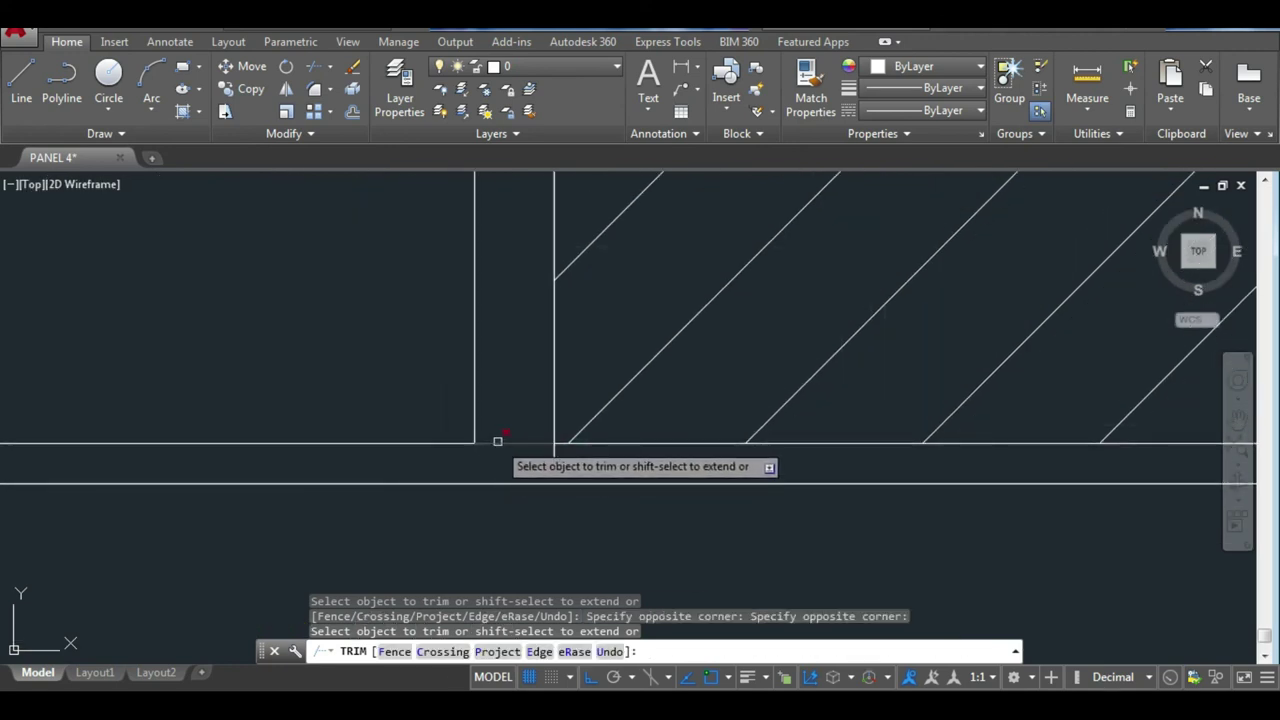
Trim the stray lines at the last bay corner and end the TRIM command.
scroll(552, 450, "down", 3)
scroll(848, 466, "up", 2)
scroll(766, 486, "up", 3)
left_click(800, 503)
left_click(693, 505)
scroll(686, 486, "down", 5)
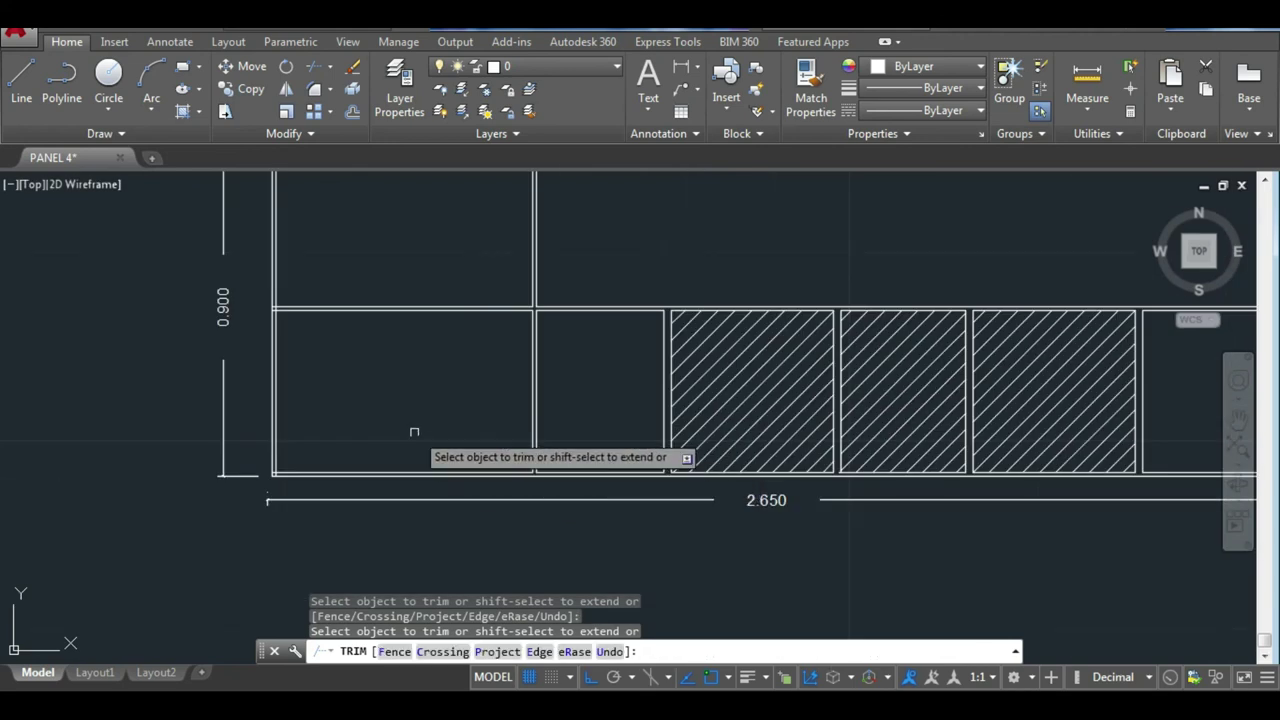
scroll(604, 478, "up", 5)
scroll(789, 423, "up", 2)
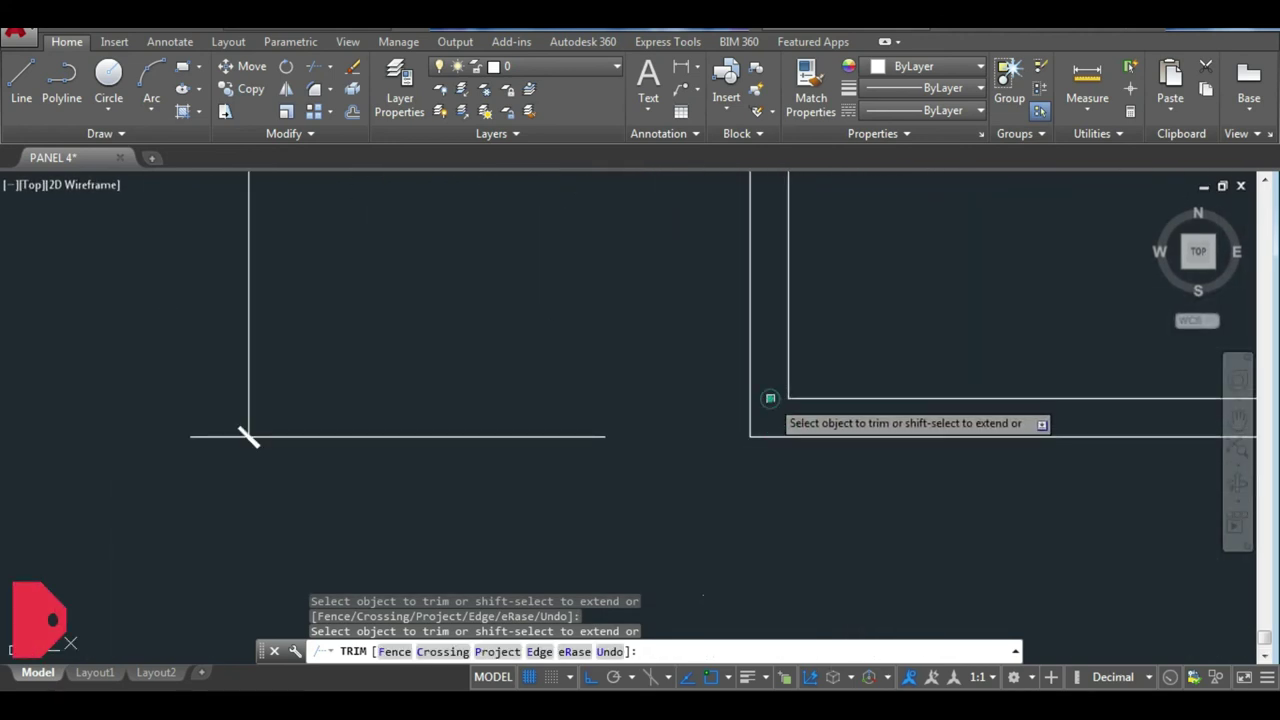
scroll(769, 397, "down", 3)
scroll(792, 440, "down", 4)
scroll(701, 453, "up", 5)
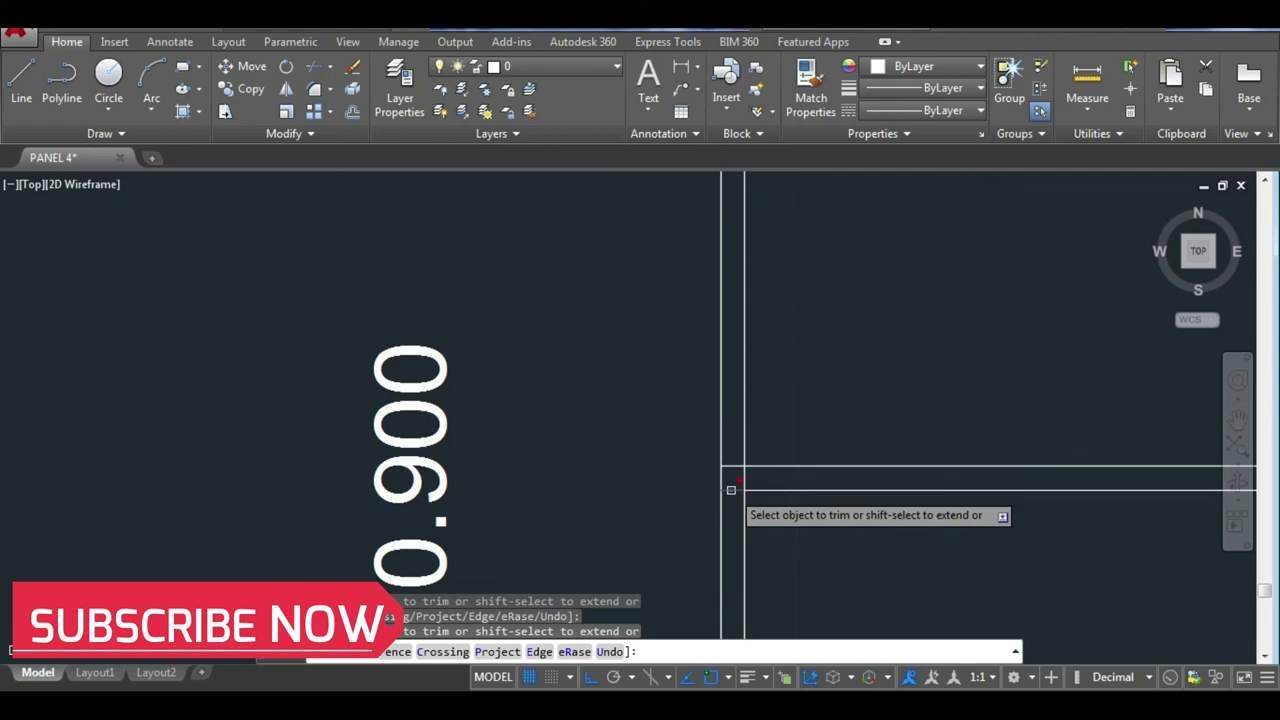
scroll(733, 469, "down", 4)
scroll(560, 428, "up", 4)
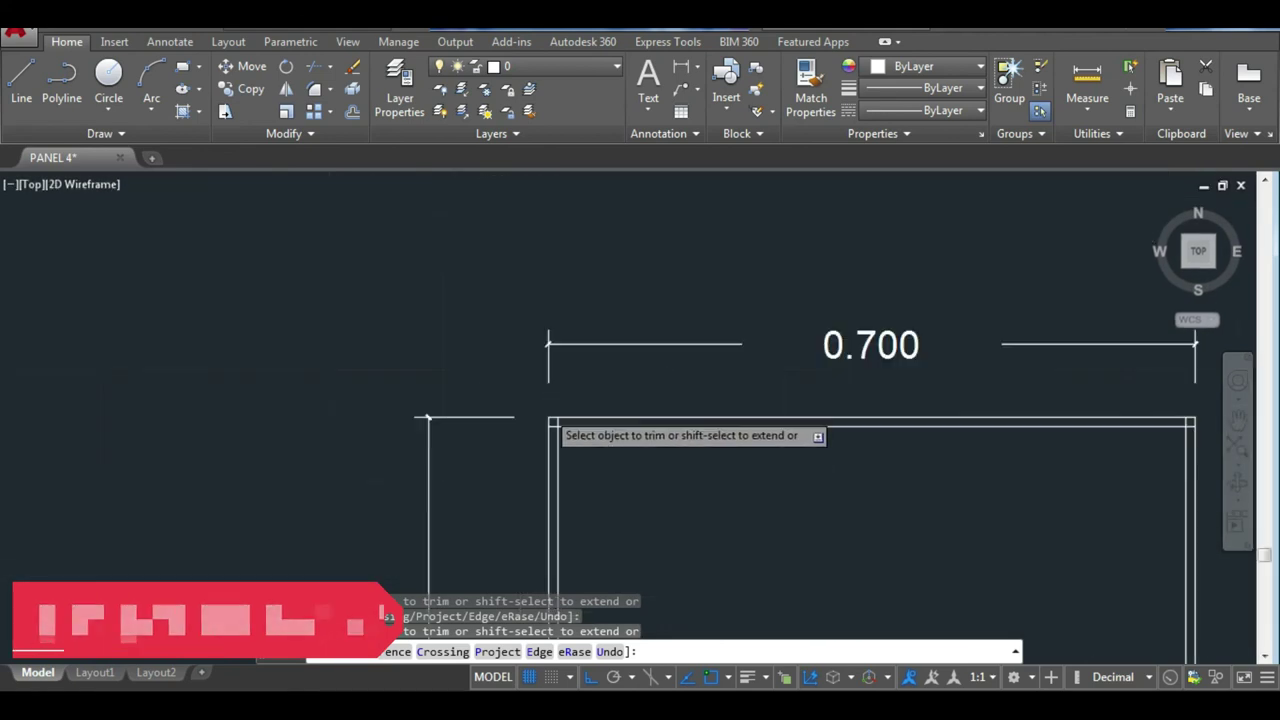
scroll(545, 420, "up", 2)
scroll(548, 413, "down", 4)
scroll(1040, 450, "up", 3)
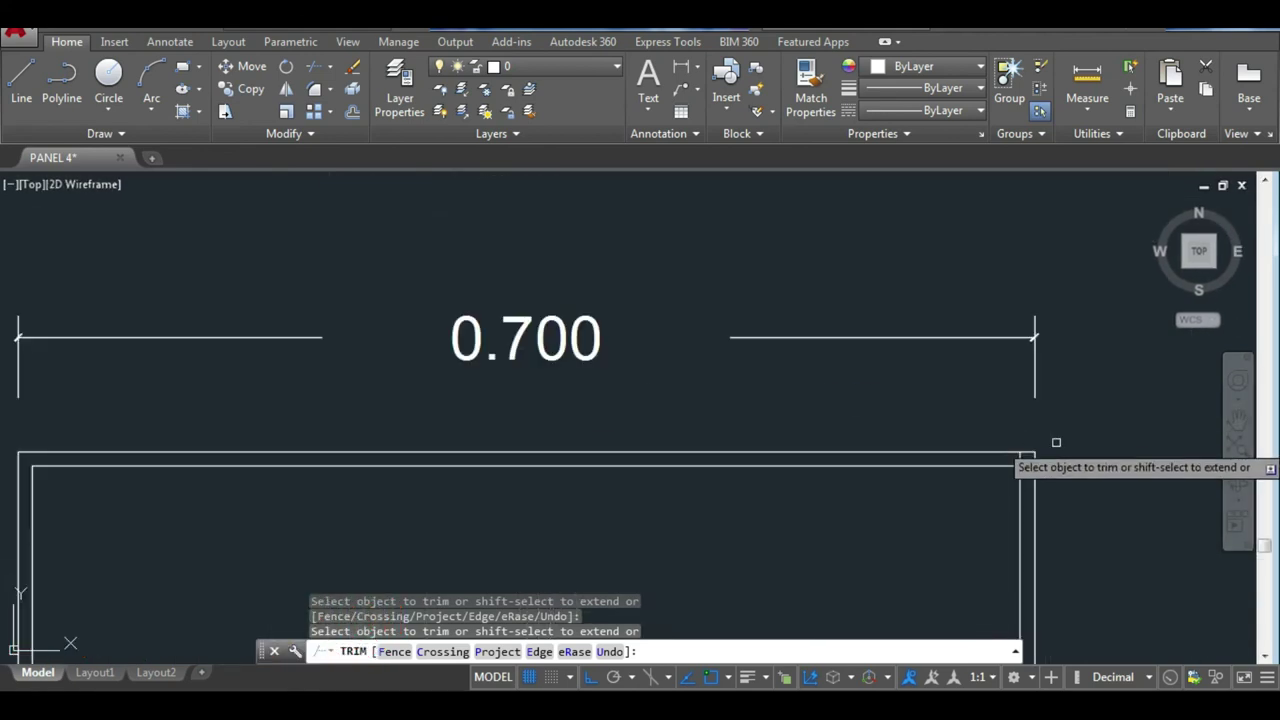
scroll(1030, 462, "down", 2)
scroll(797, 526, "down", 3)
scroll(334, 289, "up", 3)
scroll(775, 413, "down", 3)
scroll(751, 420, "up", 2)
scroll(800, 490, "up", 5)
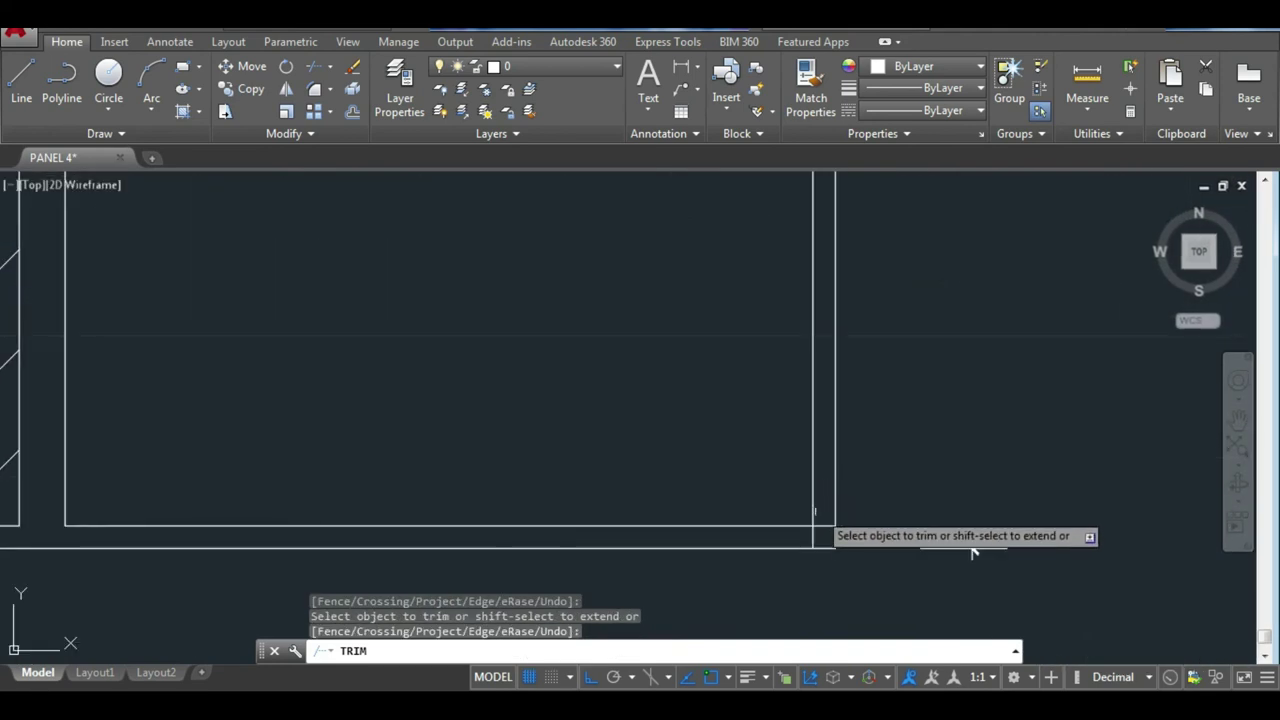
key("Escape")
scroll(700, 420, "down", 5)
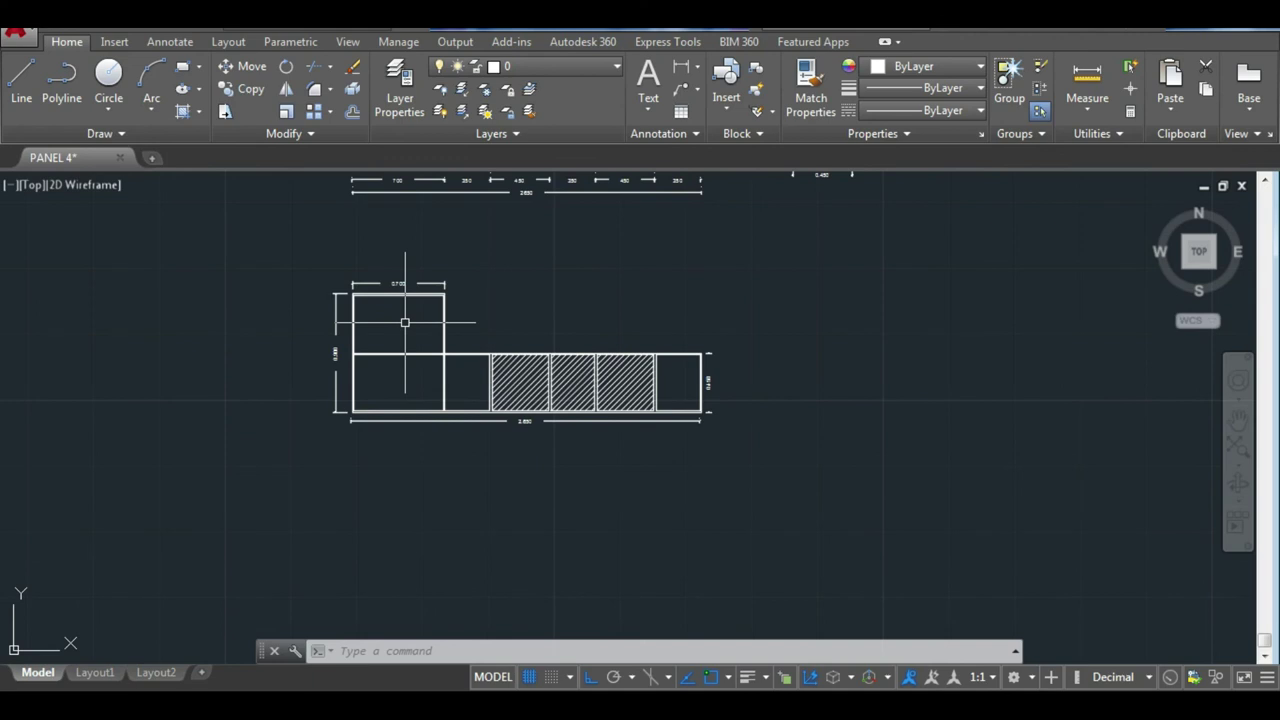
Add a 0.030-high multiline label 'GLAND PLATE 3MM. THICK' in the upper-left square.
type("mt")
key("Return")
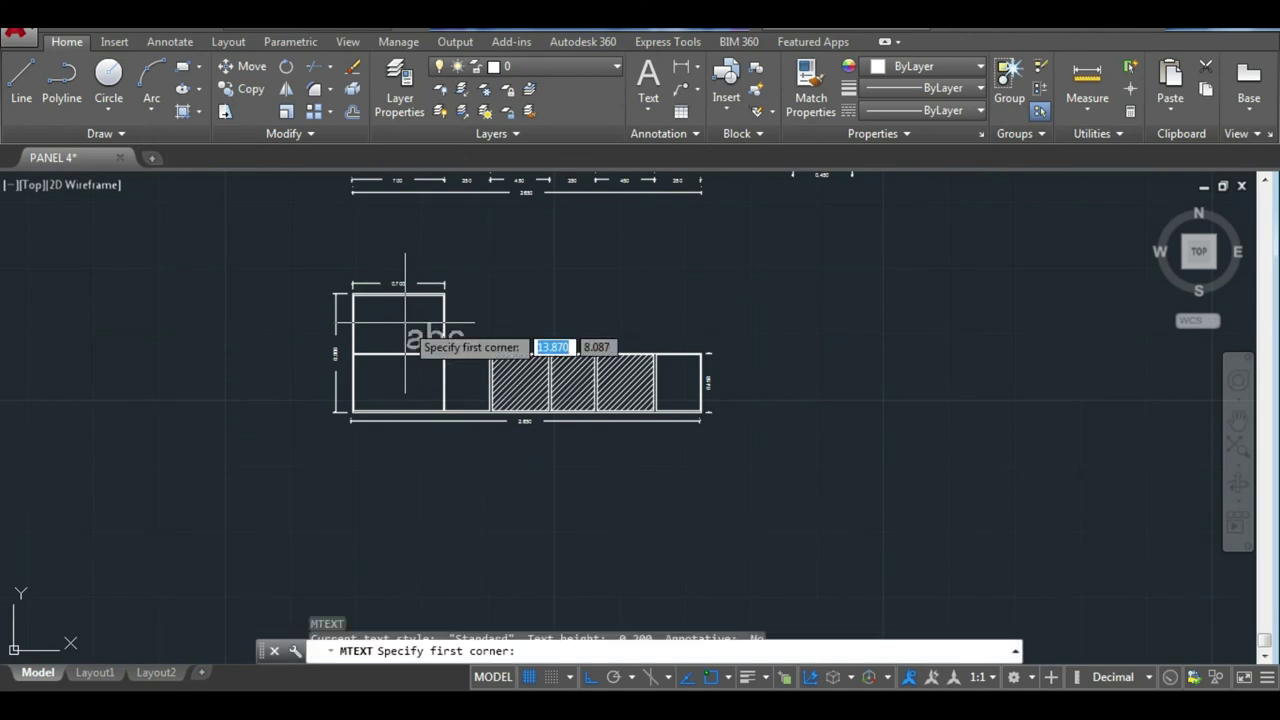
scroll(405, 322, "up", 2)
left_click(400, 326)
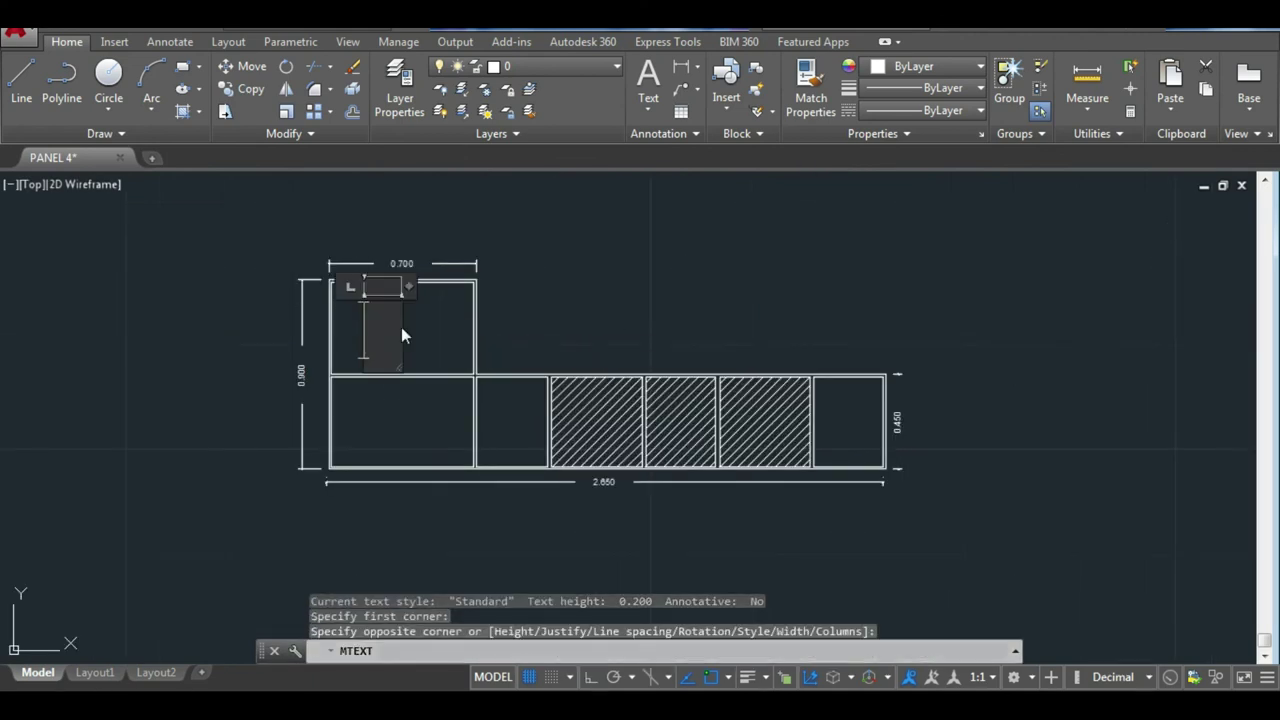
left_click(401, 326)
left_click(220, 109)
scroll(395, 300, "up", 4)
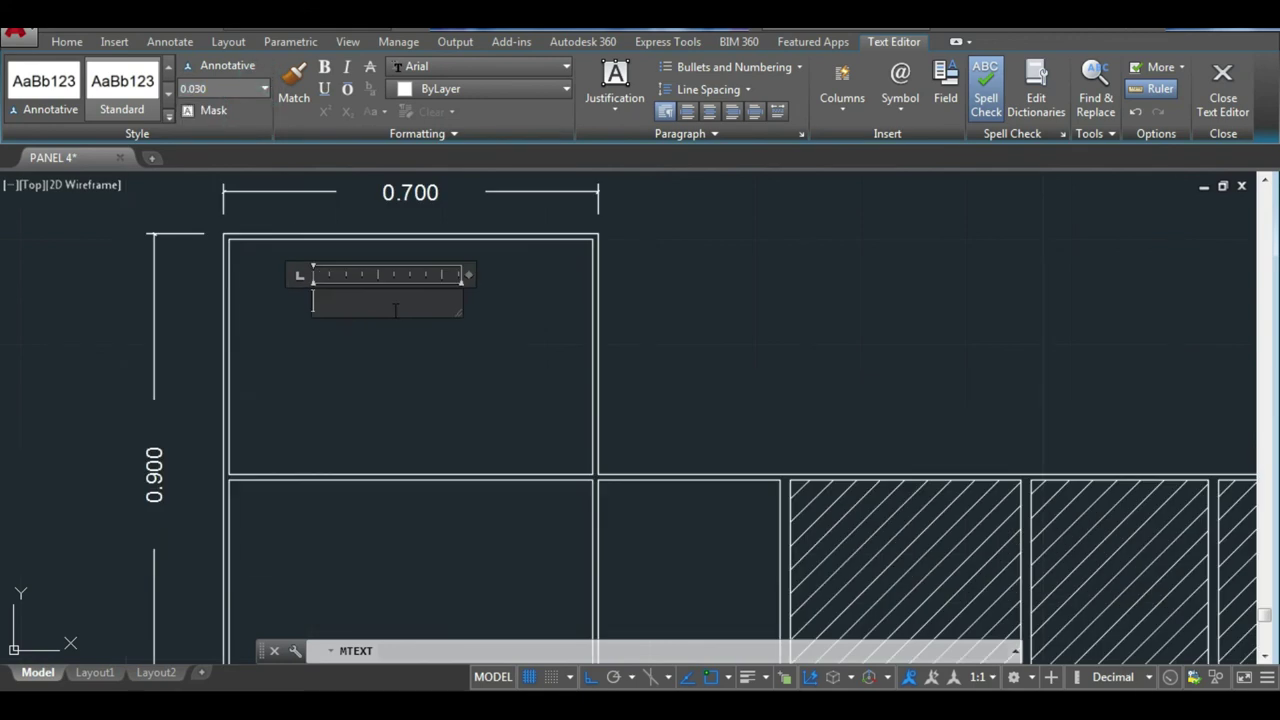
scroll(392, 307, "up", 2)
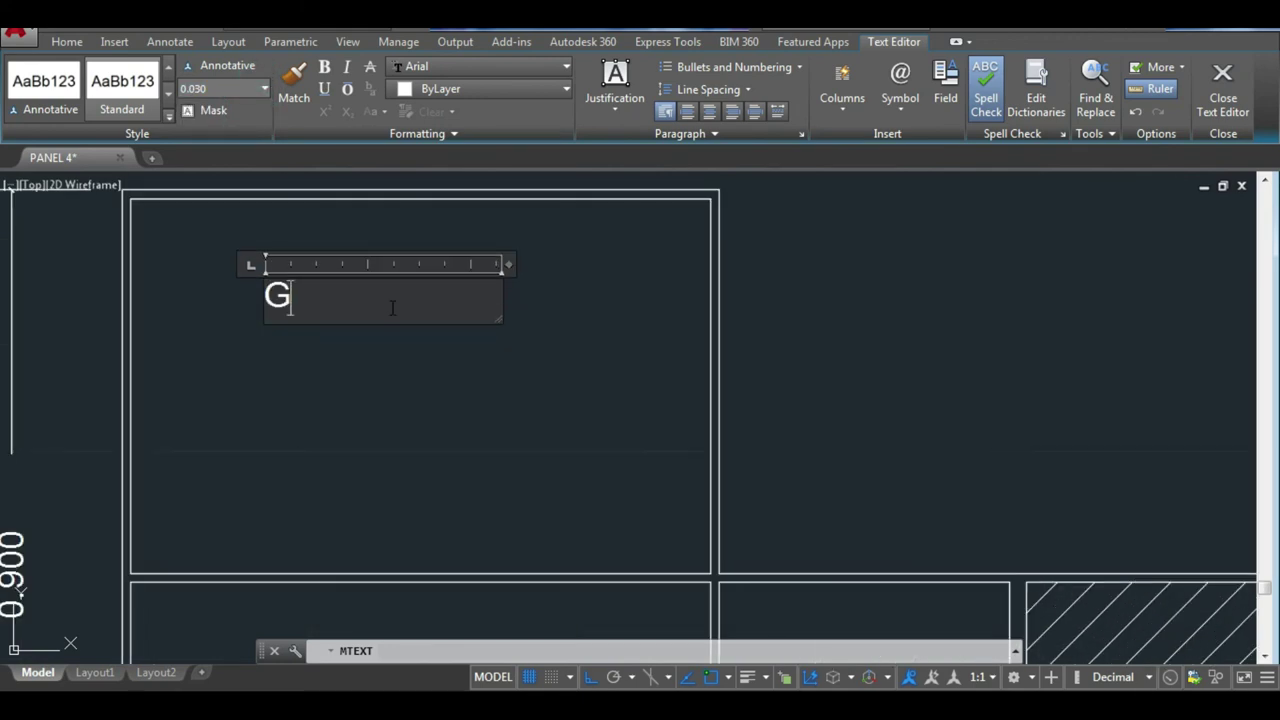
type("GLAND PLA")
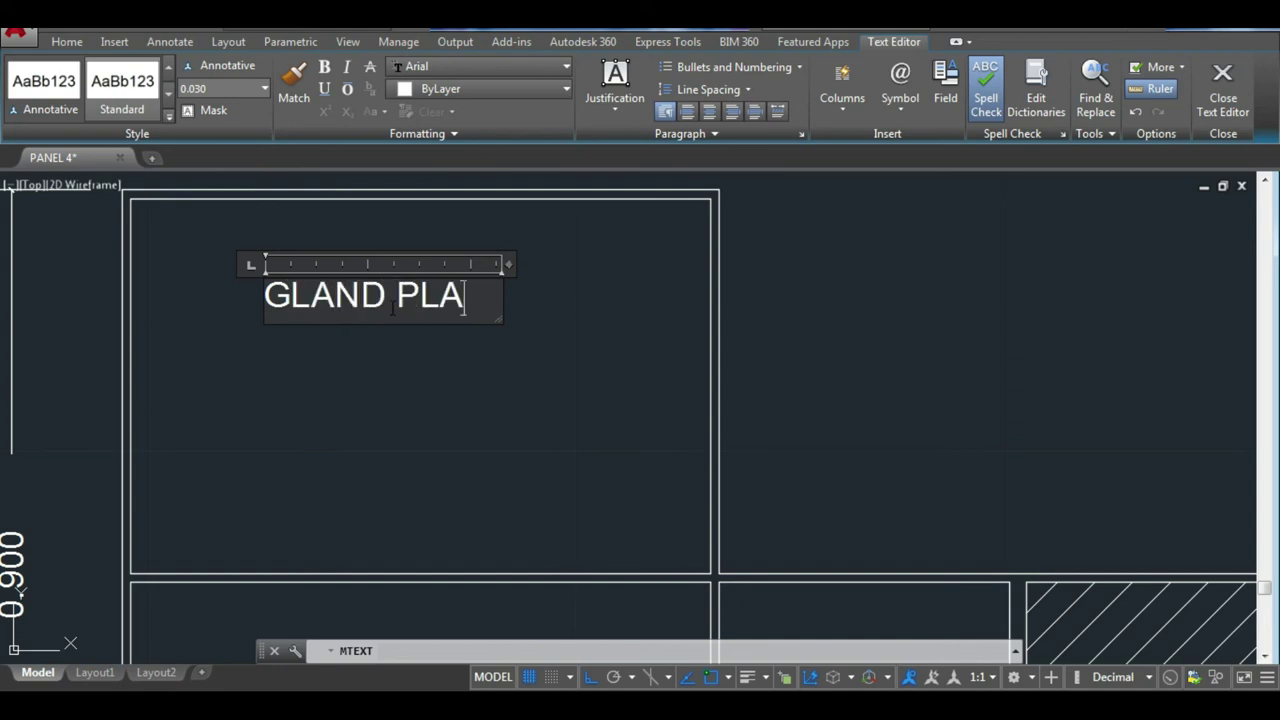
type("TE 3MM.")
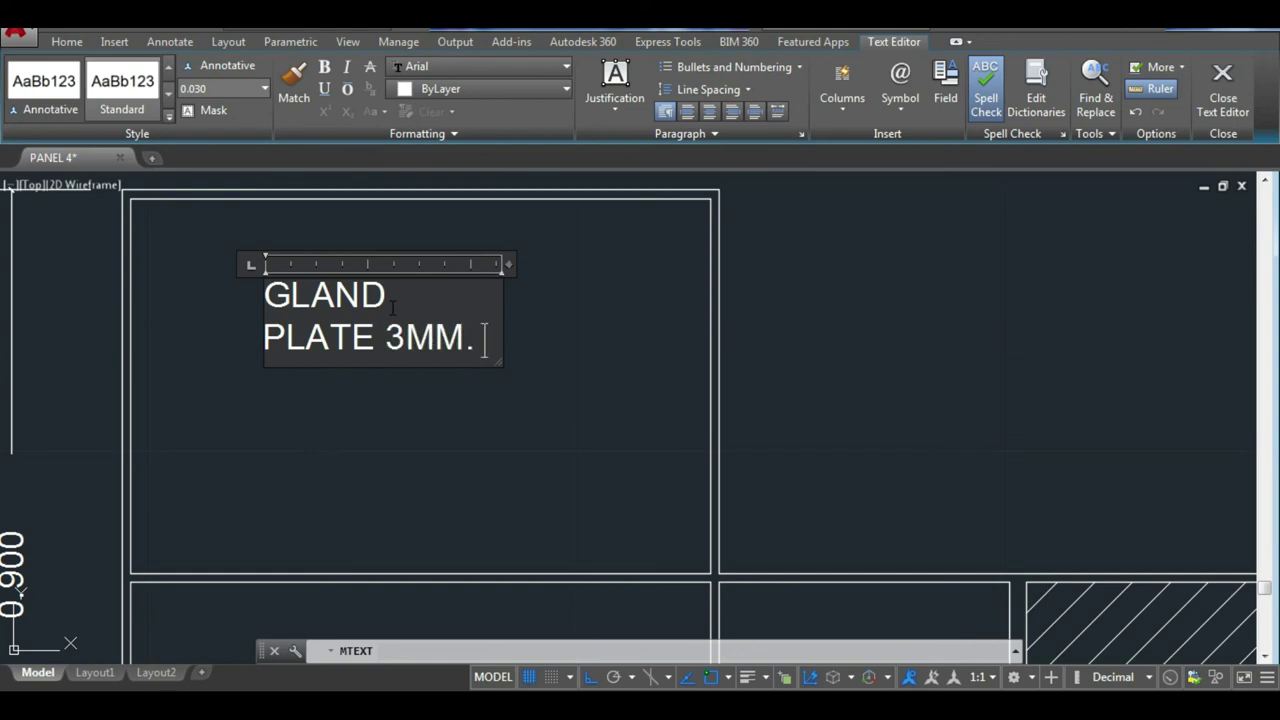
key("Return")
type("THICK")
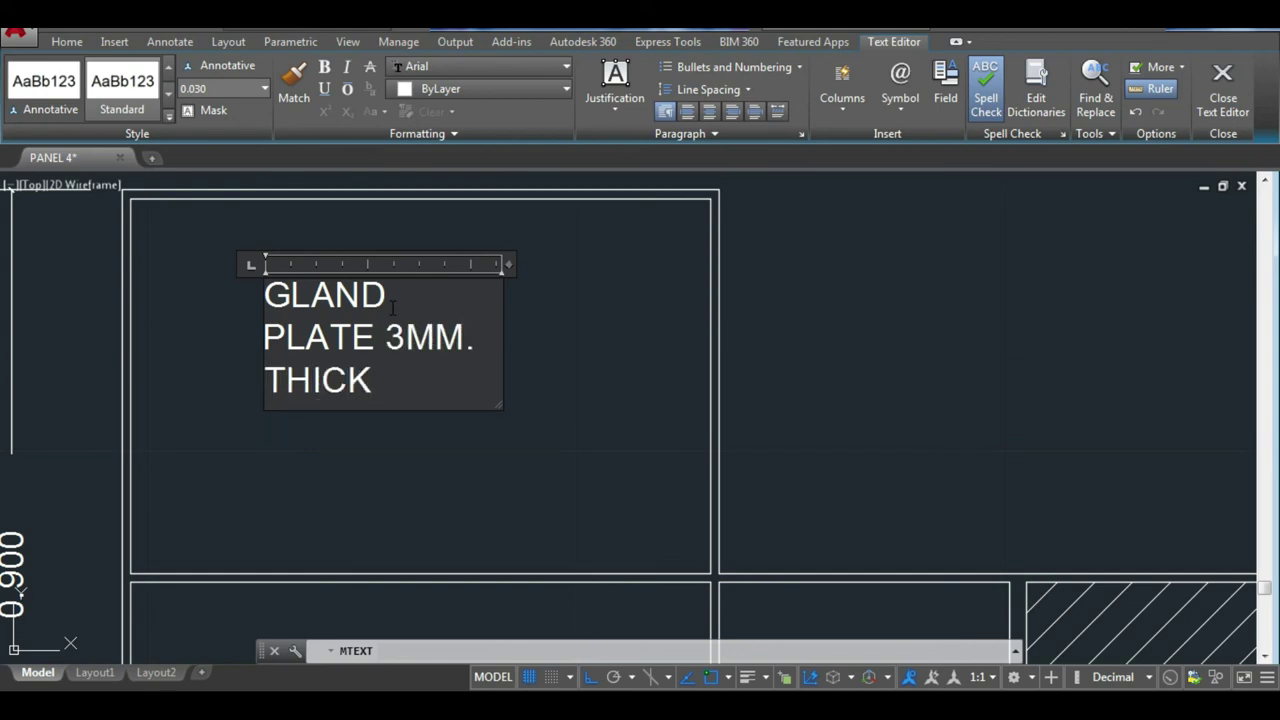
left_click(523, 351)
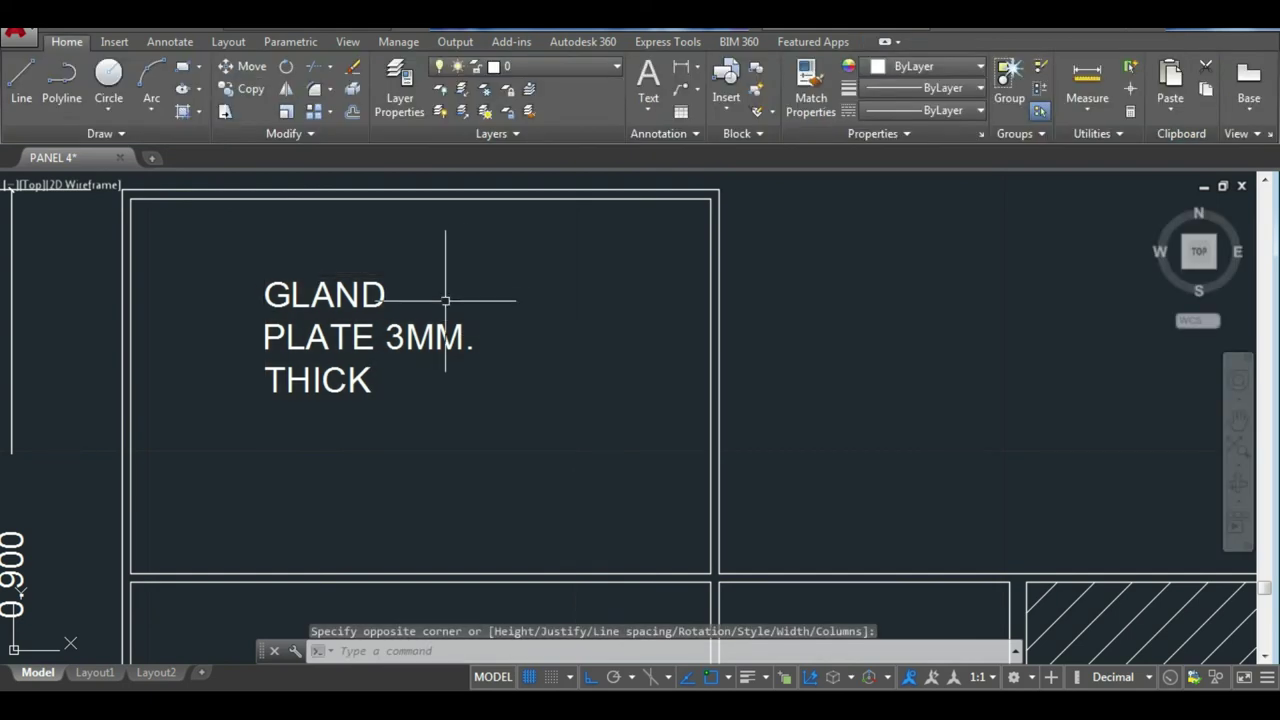
Widen the GLAND PLATE label so it wraps onto two lines.
double_click(448, 342)
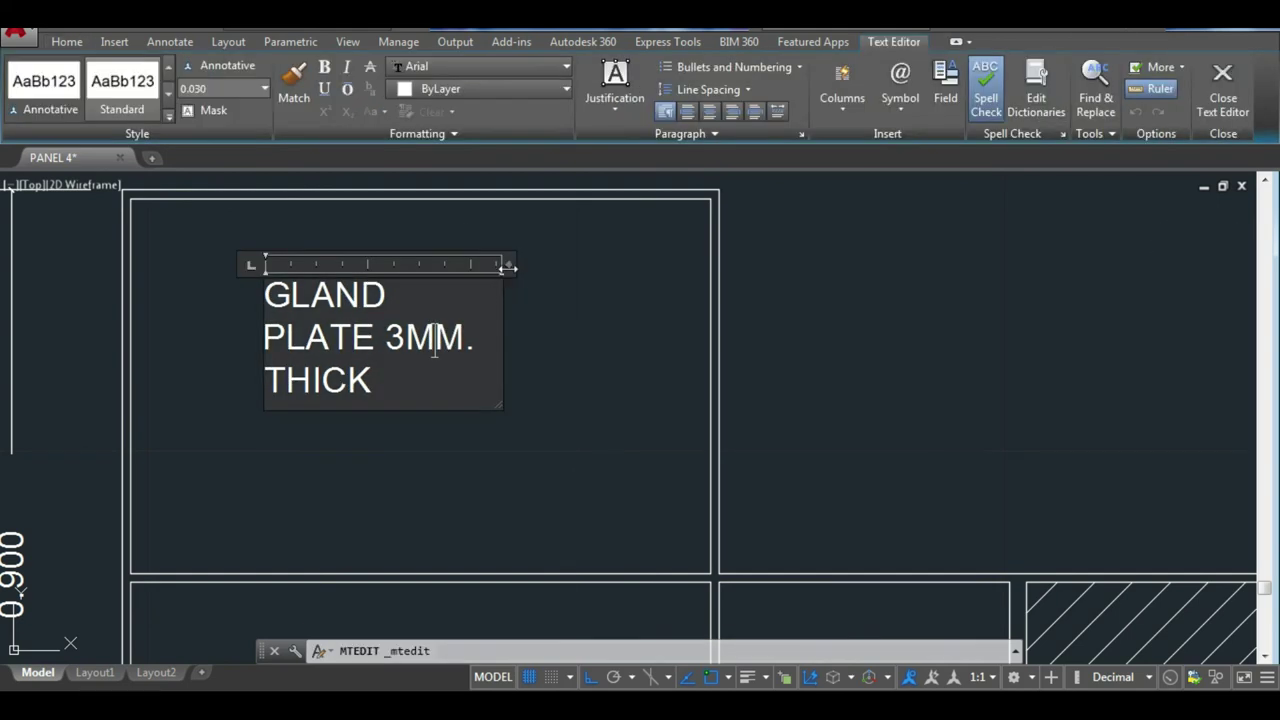
left_click_drag(509, 265, 537, 265)
left_click(558, 343)
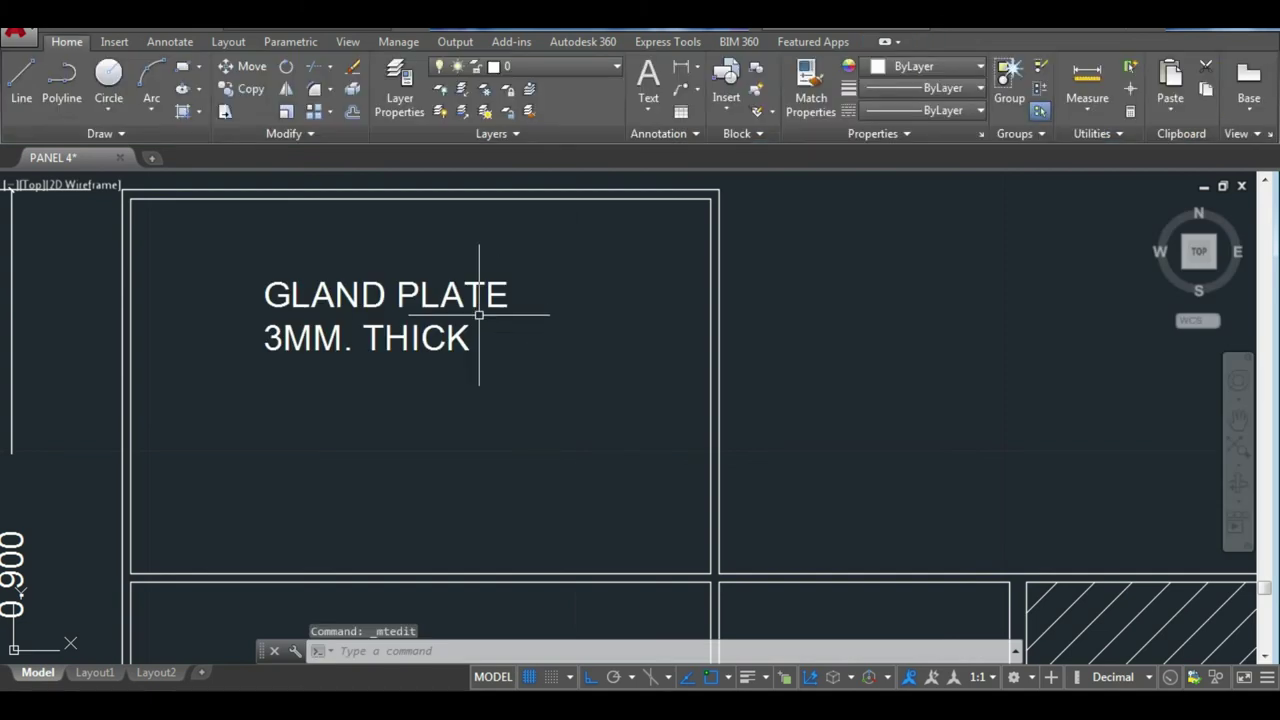
scroll(480, 314, "down", 2)
Copy the GLAND PLATE label into the lower-left, narrow and right-end bays.
left_click(445, 315)
left_click_drag(452, 312, 462, 351)
type("o")
key("Return")
left_click(443, 368)
scroll(445, 500, "down", 5)
scroll(443, 500, "up", 5)
scroll(434, 526, "down", 2)
middle_click_drag(434, 526, 400, 386)
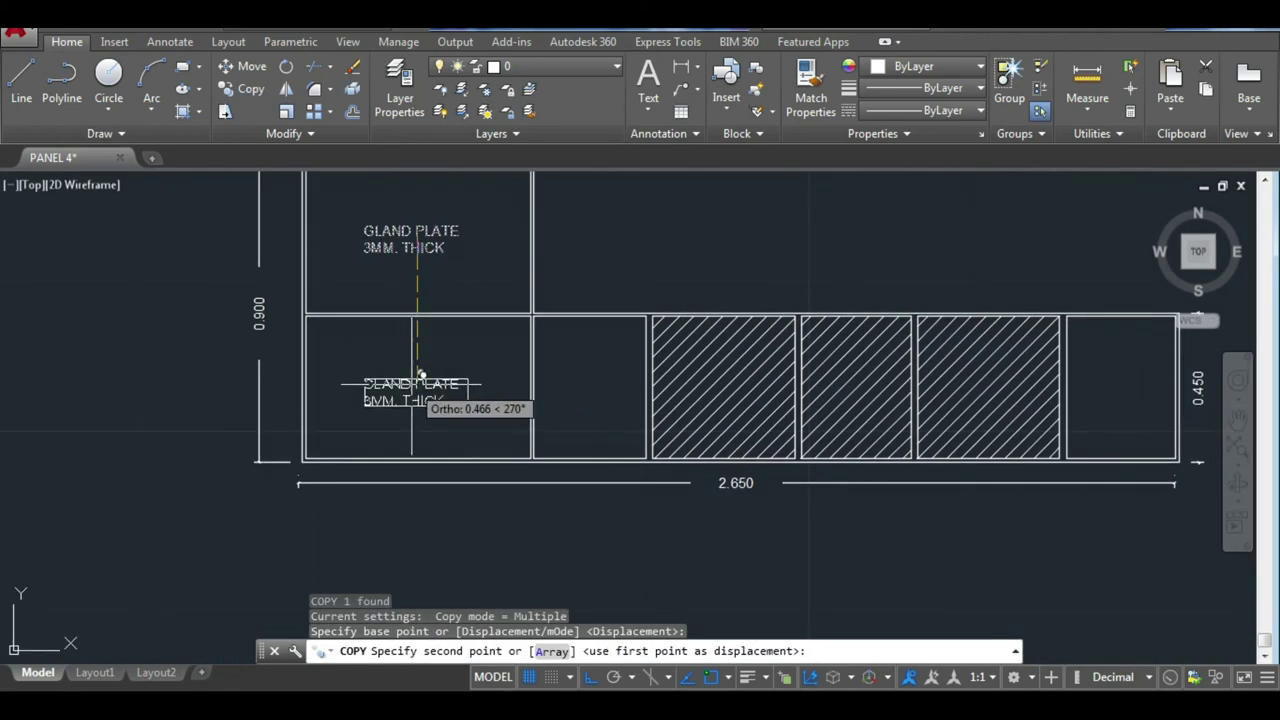
left_click(412, 384)
left_click(591, 677)
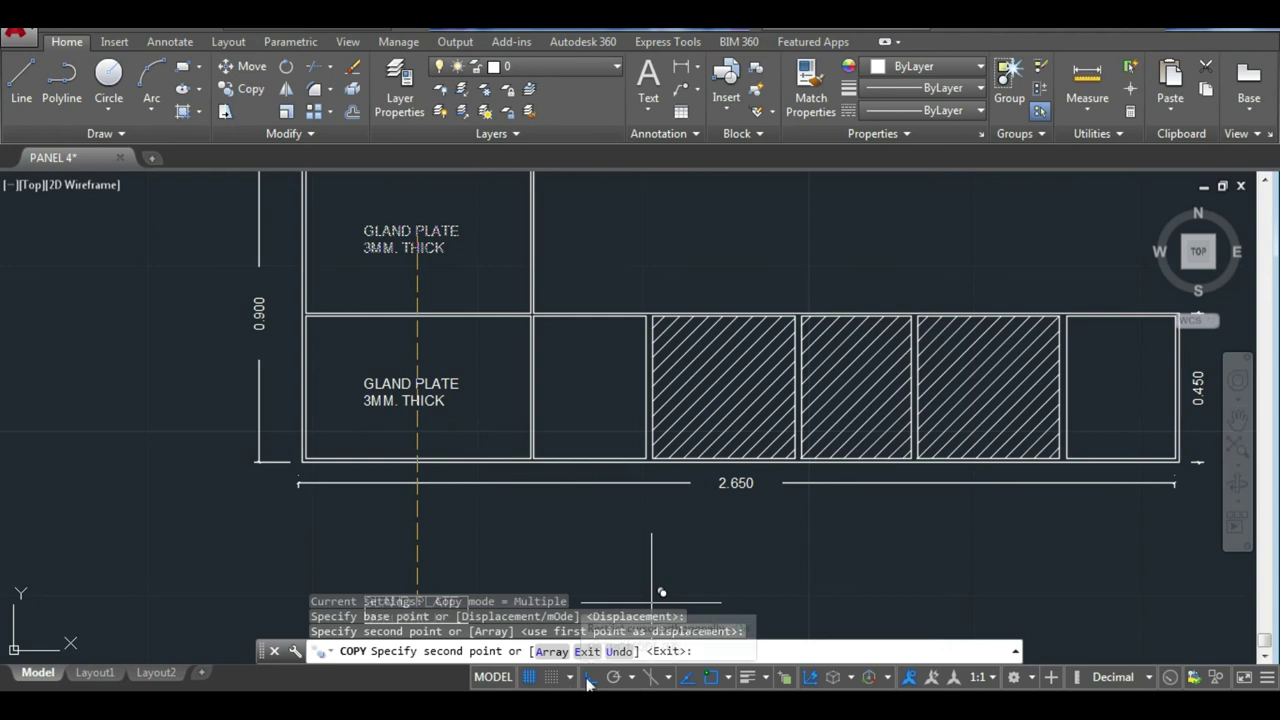
left_click(598, 375)
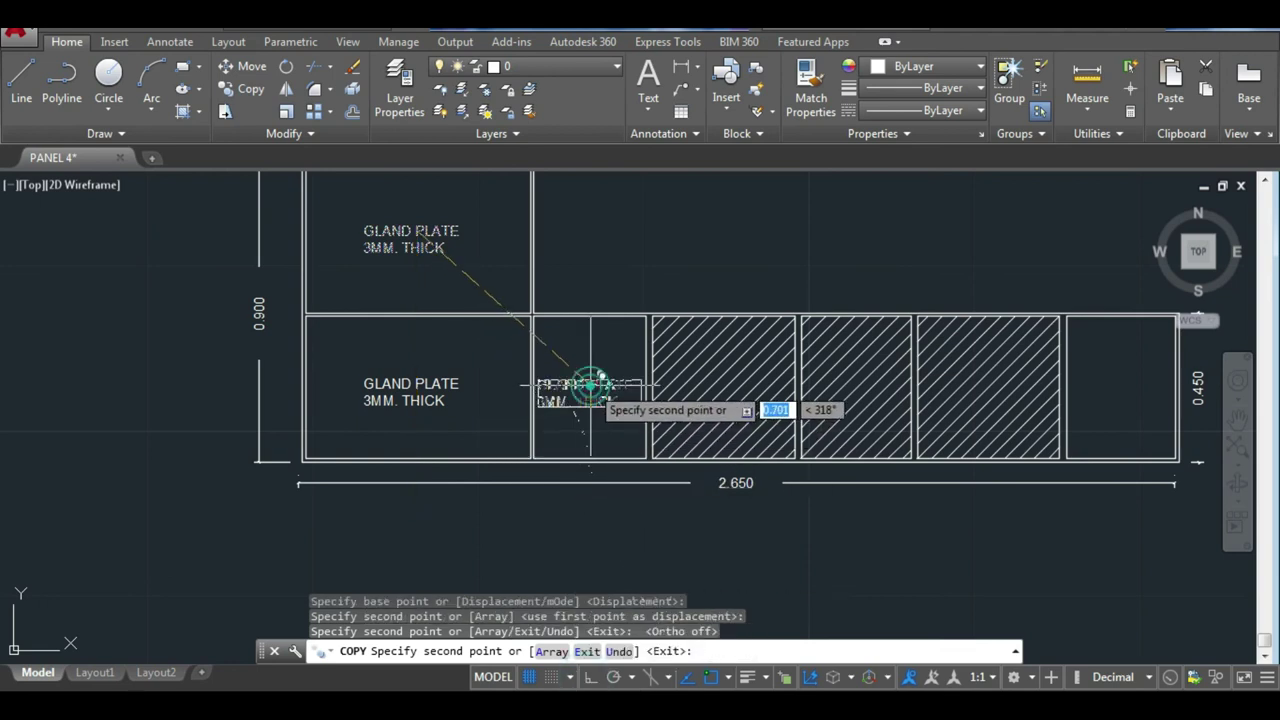
left_click(1112, 377)
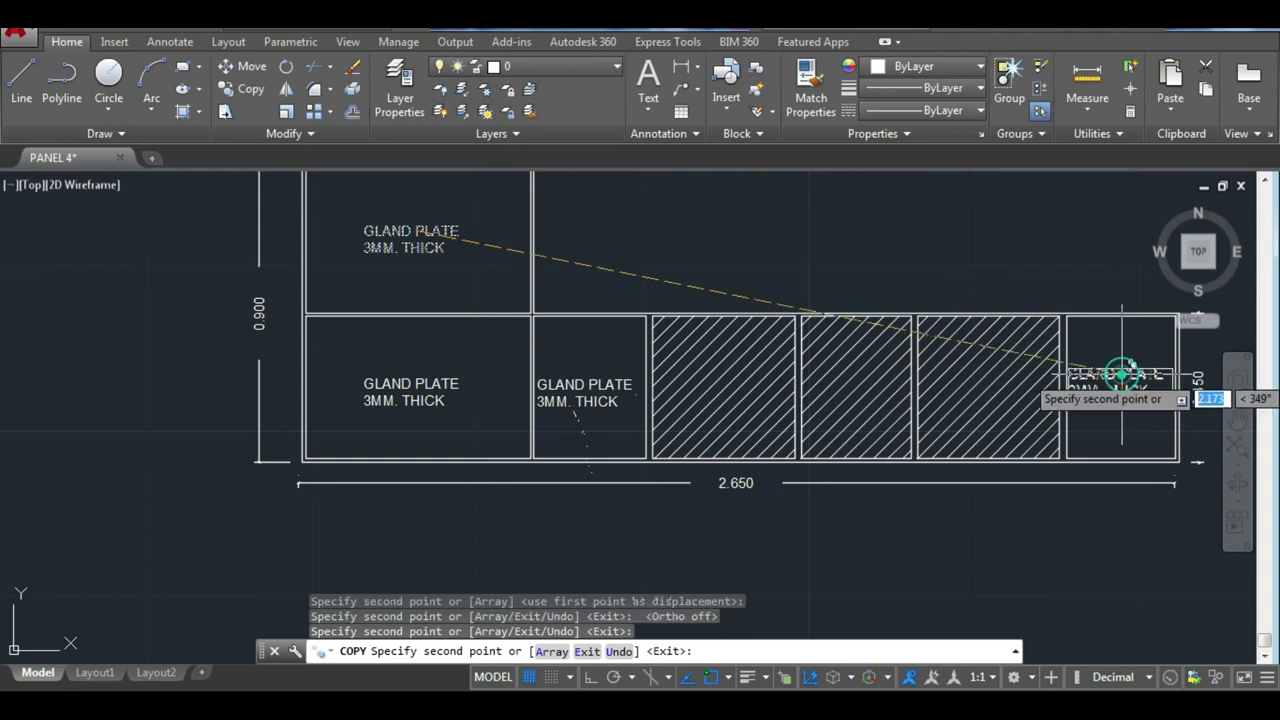
key("Escape")
key("Escape")
Rewrap the right-end bay's label onto three lines and fit it inside the bay.
left_click(1101, 374)
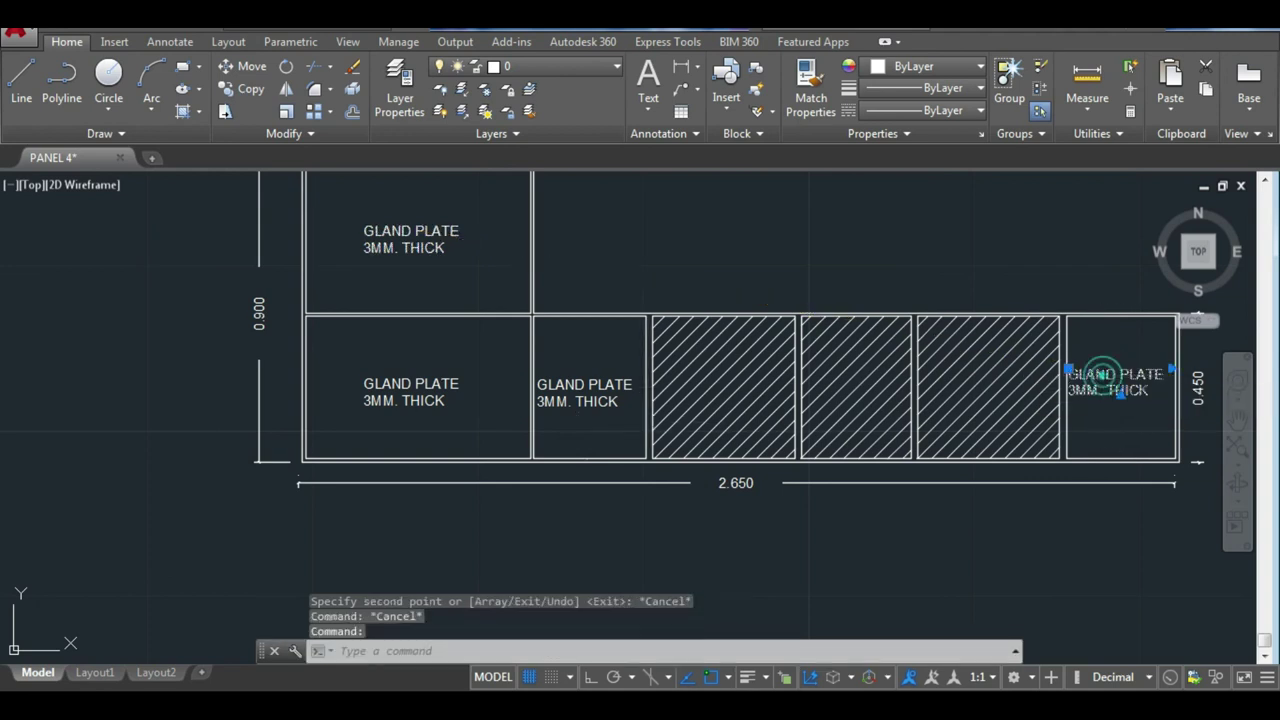
double_click(1108, 374)
left_click_drag(1178, 352, 1162, 362)
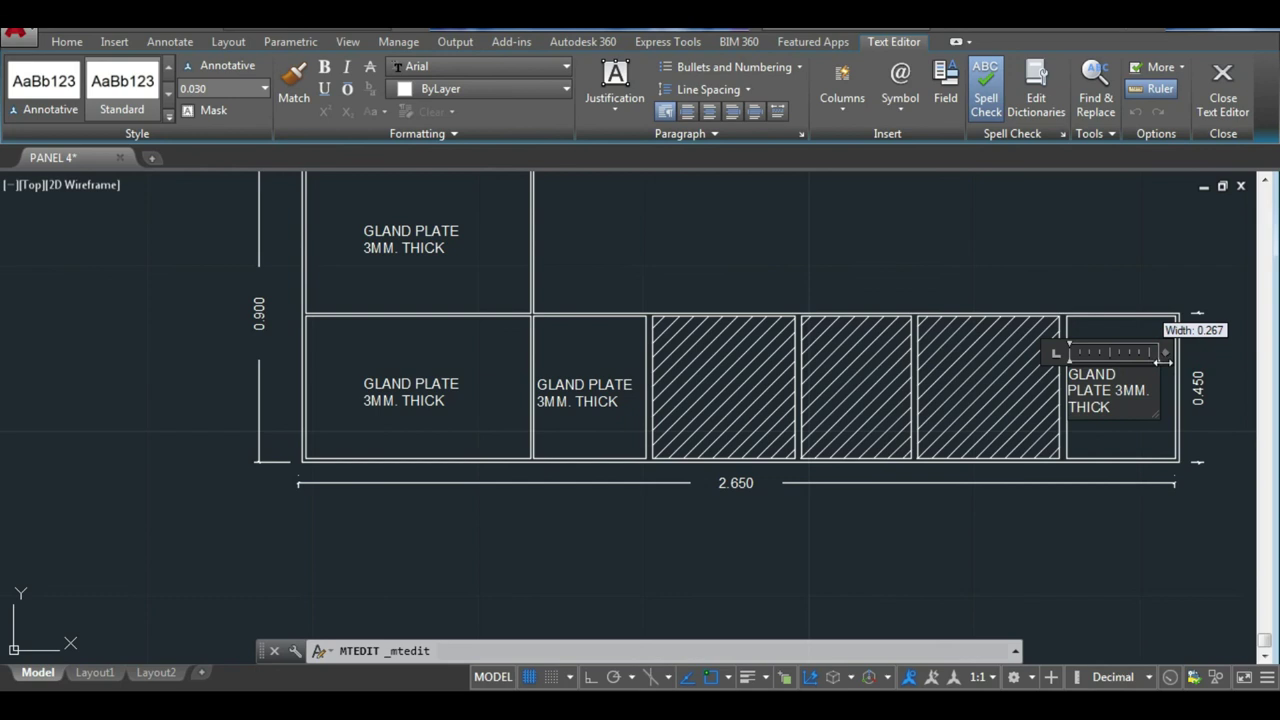
left_click(1155, 443)
left_click(1075, 373)
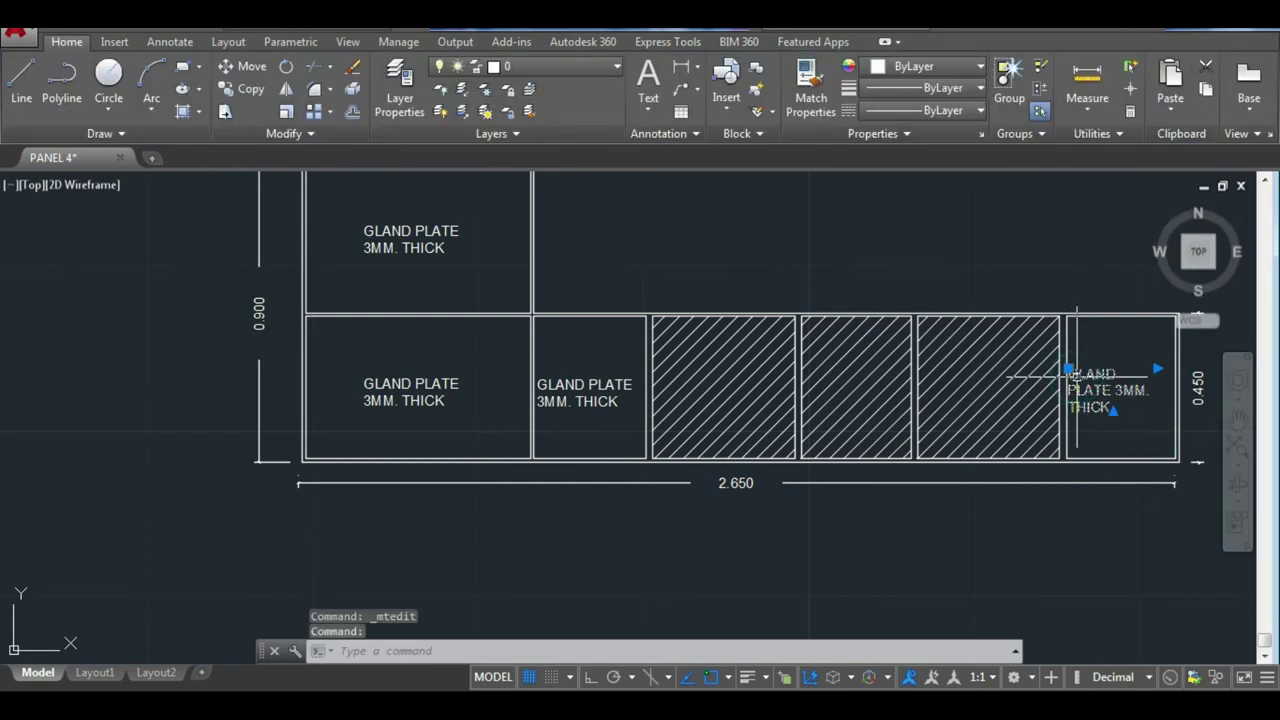
Rewrap the narrow bay's label onto three lines and move it to fit inside.
left_click(613, 380)
double_click(650, 387)
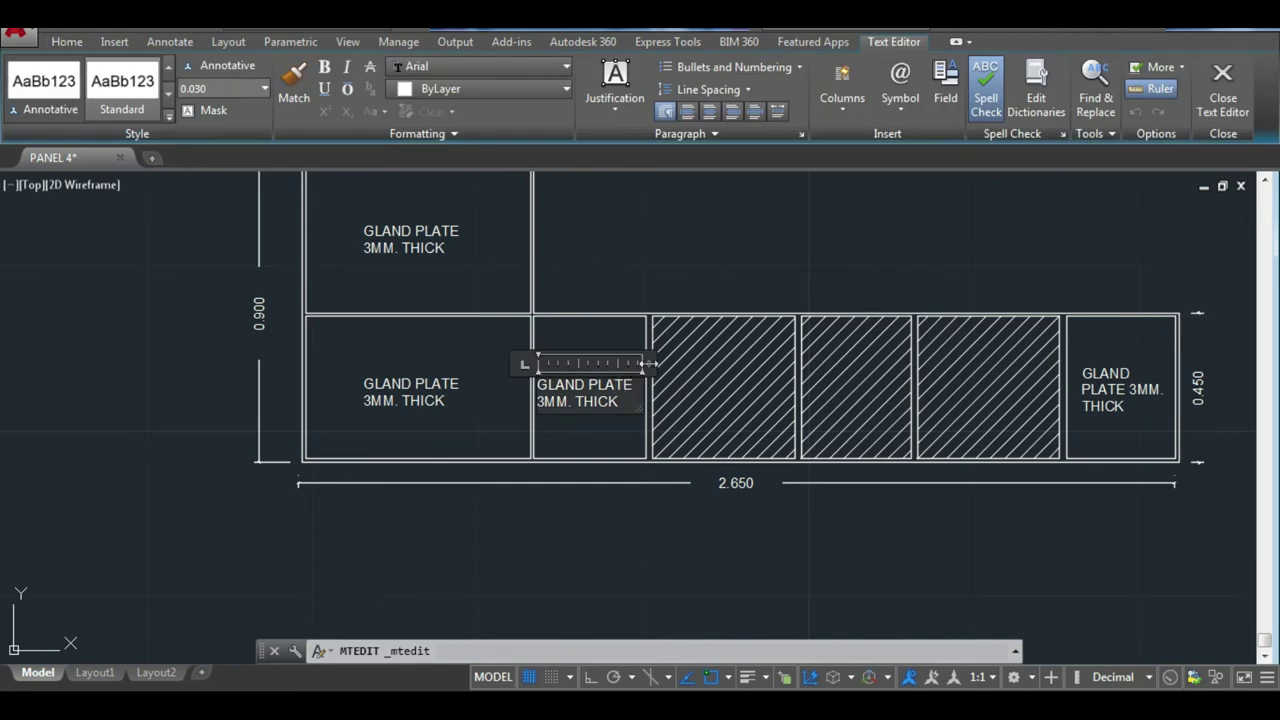
left_click_drag(651, 363, 632, 363)
left_click(618, 445)
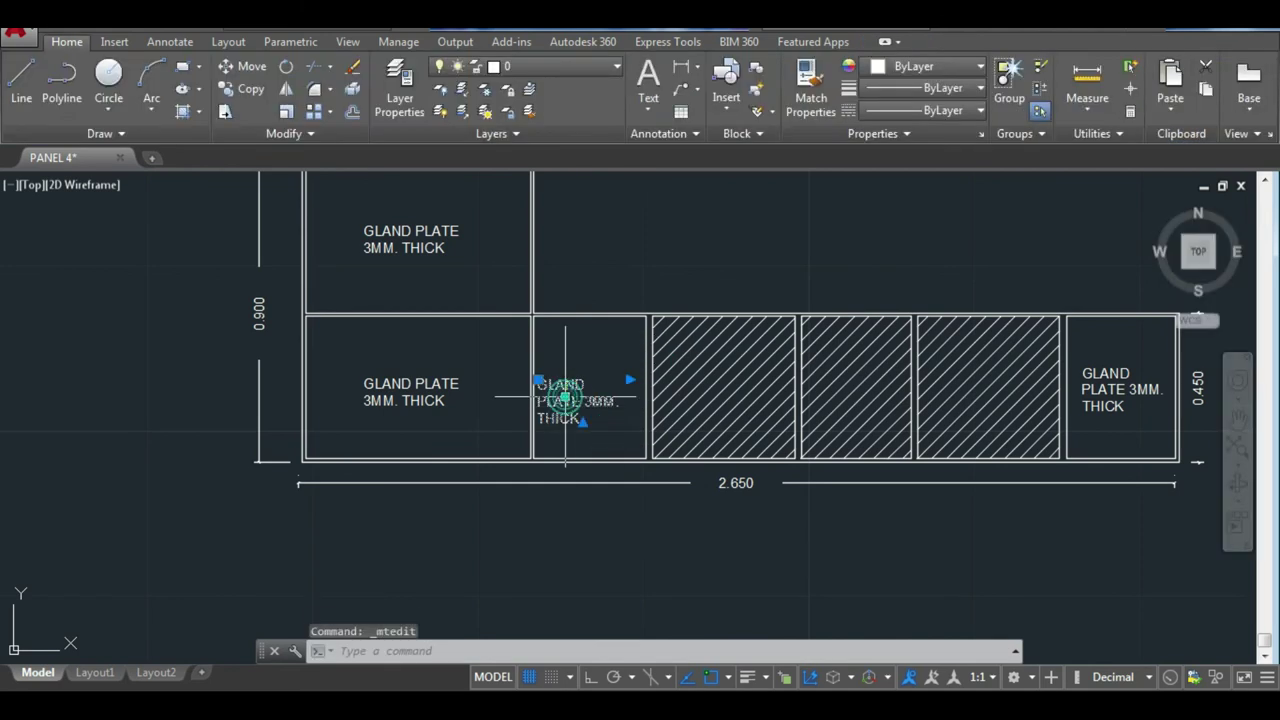
left_click_drag(565, 398, 578, 402)
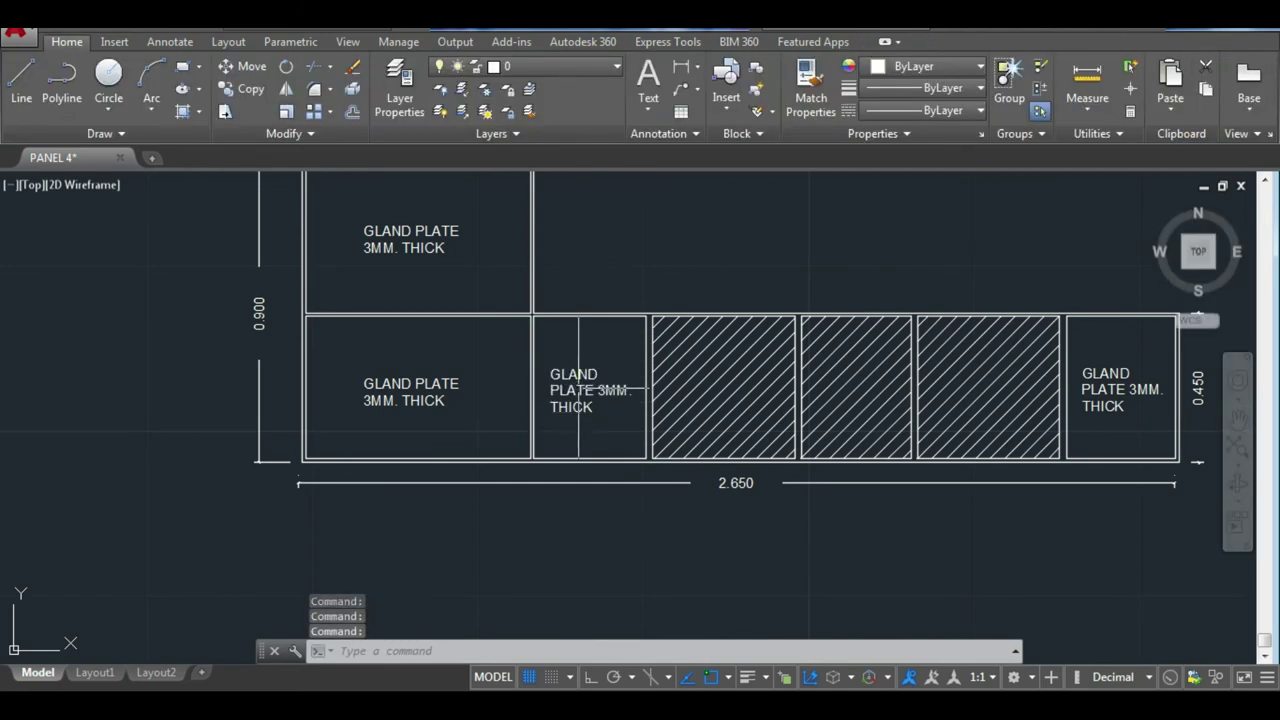
scroll(578, 389, "down", 4)
scroll(508, 341, "up", 6)
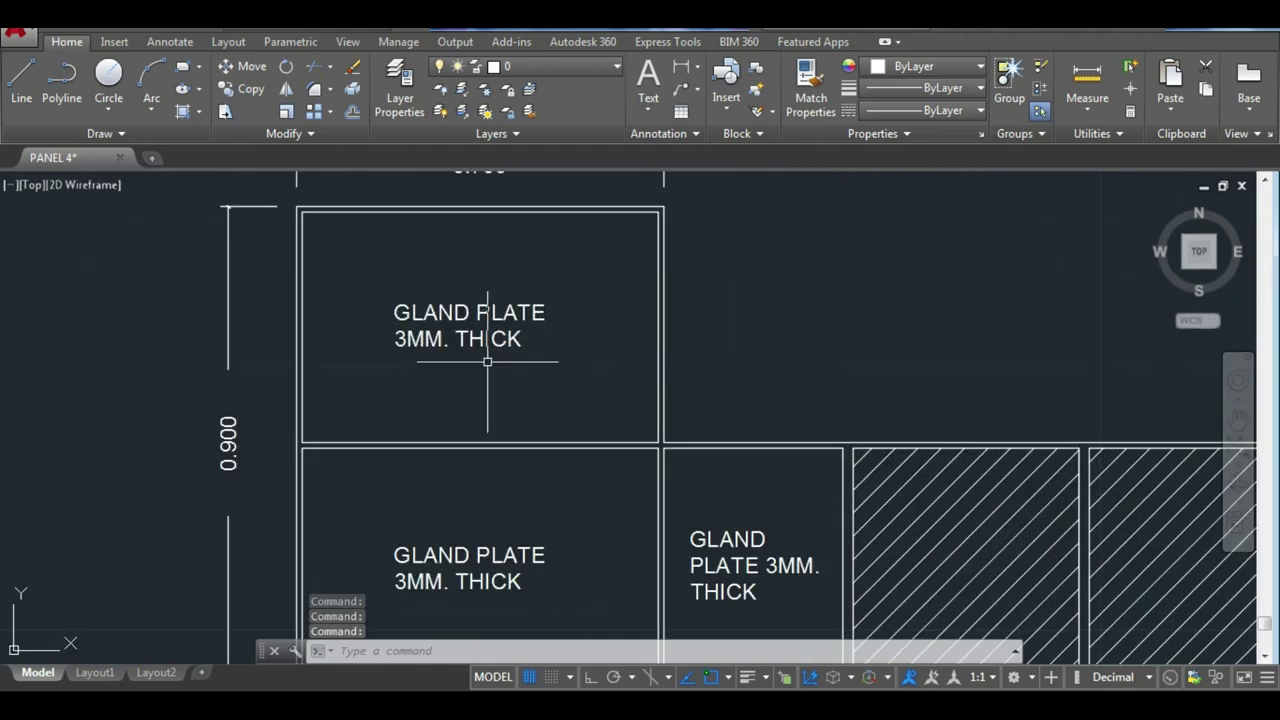
scroll(487, 361, "down", 2)
scroll(674, 366, "down", 4)
middle_click_drag(674, 366, 477, 363)
scroll(477, 369, "up", 4)
scroll(478, 372, "down", 2)
scroll(478, 372, "down", 5)
scroll(486, 349, "up", 5)
scroll(486, 349, "up", 2)
scroll(486, 349, "down", 2)
scroll(626, 403, "down", 2)
mouse_move(626, 403)
middle_mouse_down()
mouse_move(784, 437)
mouse_move(594, 443)
middle_mouse_up()
scroll(665, 476, "down", 4)
scroll(758, 443, "up", 4)
scroll(758, 443, "down", 2)
scroll(758, 443, "down", 1)
scroll(509, 441, "up", 4)
scroll(509, 441, "down", 4)
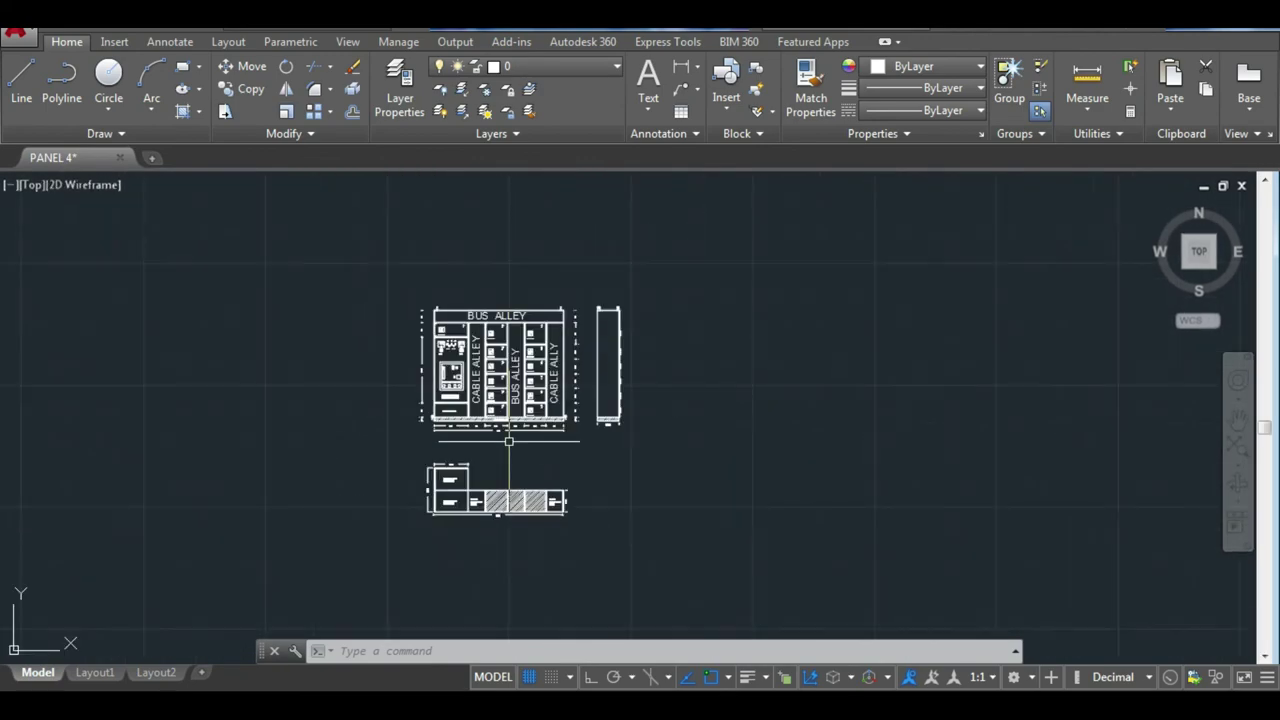